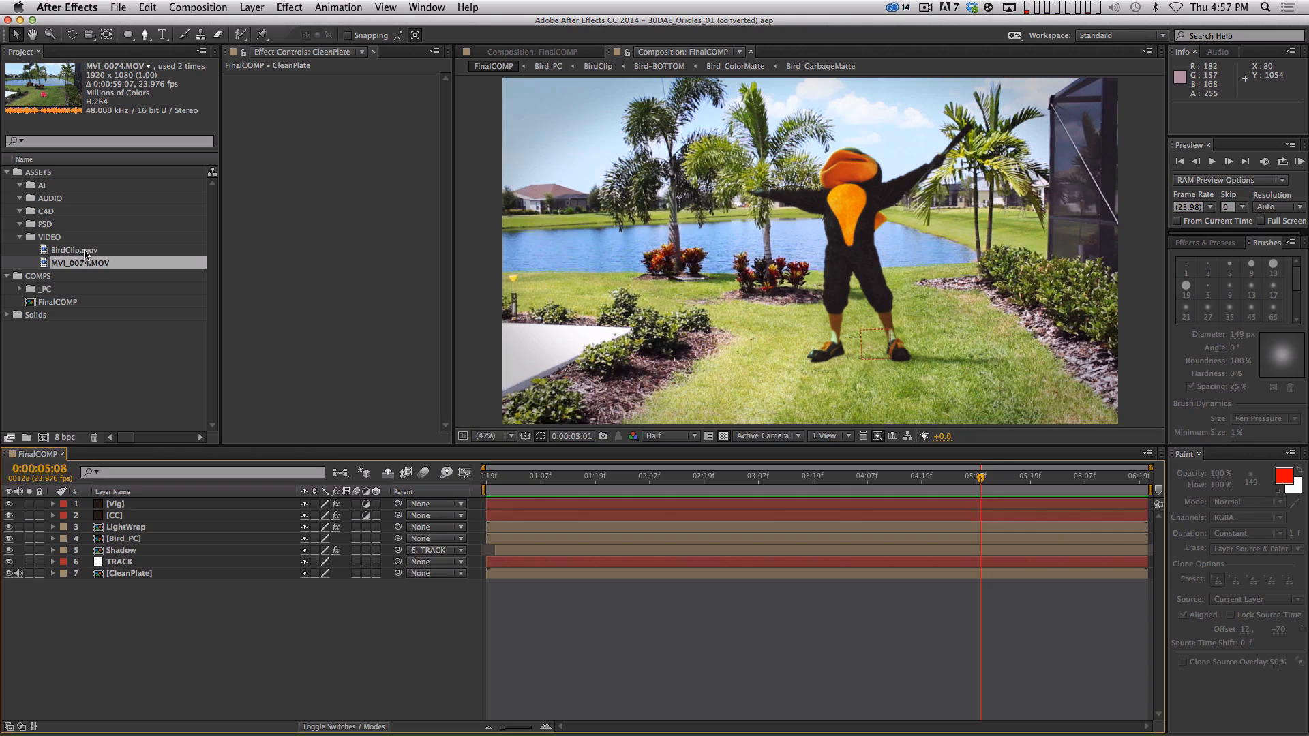
- Open the BirdClip.mov footage enlarged and scrub through it to examine the mascot's performance and the green-screen surroundings
double_click(74, 251)
key("grave")
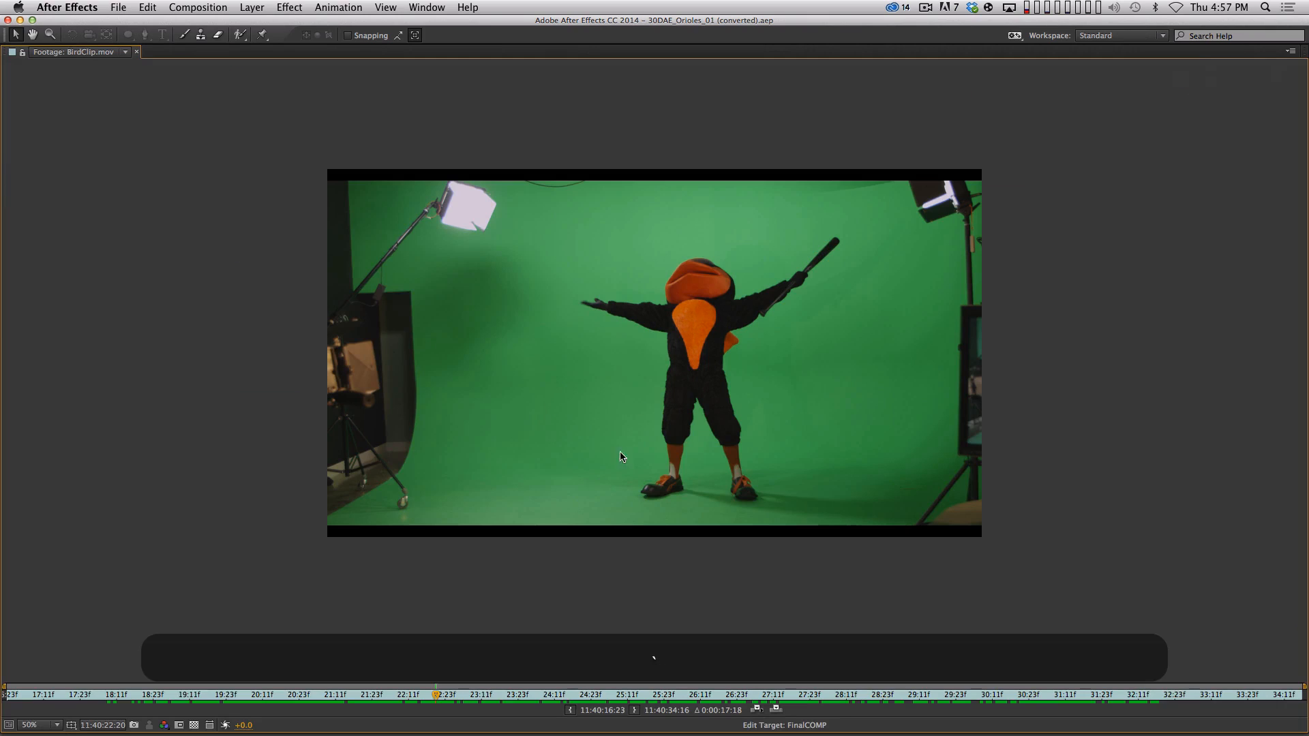
left_click_drag(374, 693, 160, 671)
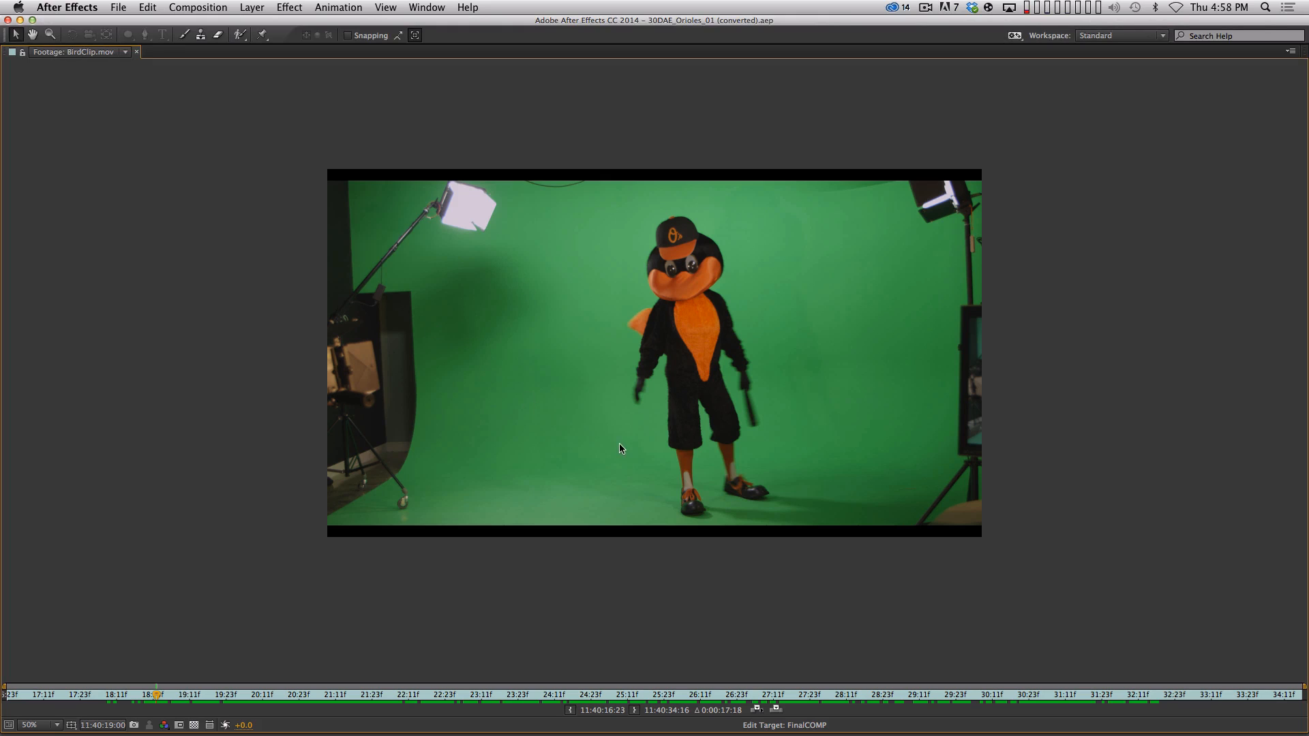
left_click_drag(253, 694, 832, 695)
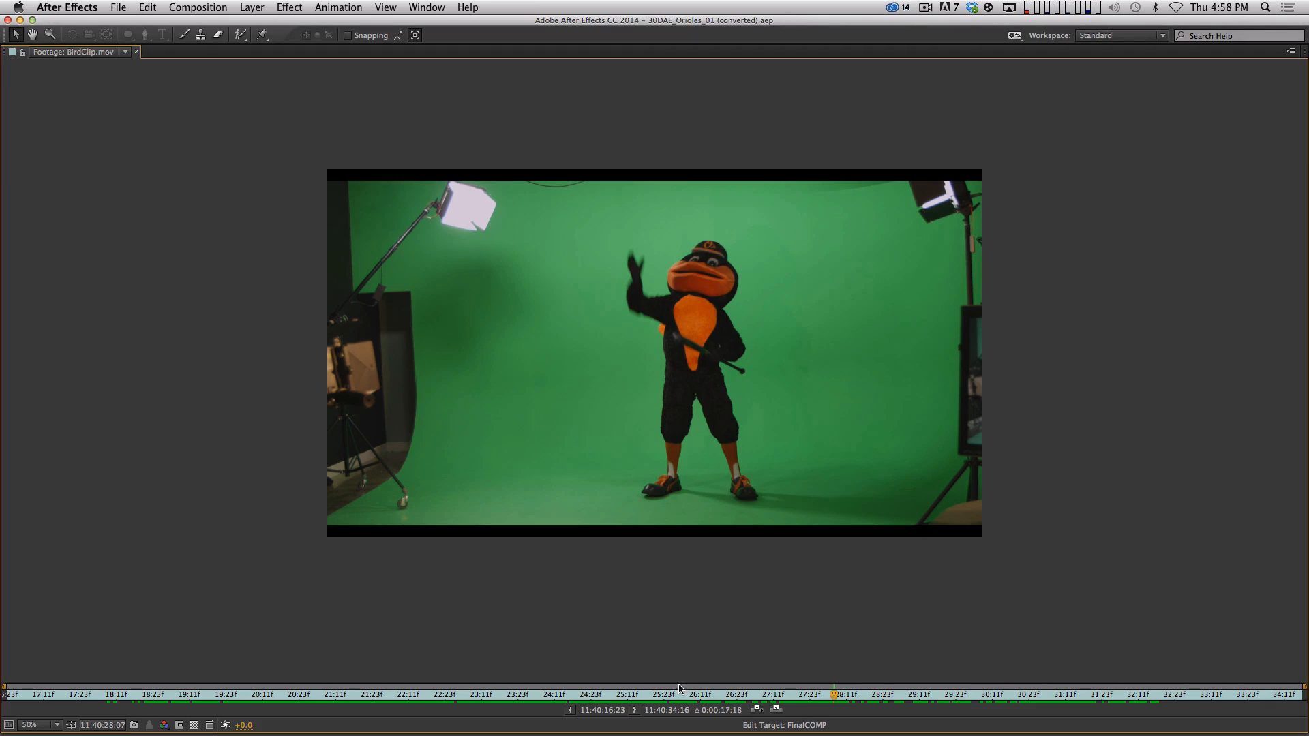
left_click_drag(665, 696, 947, 691)
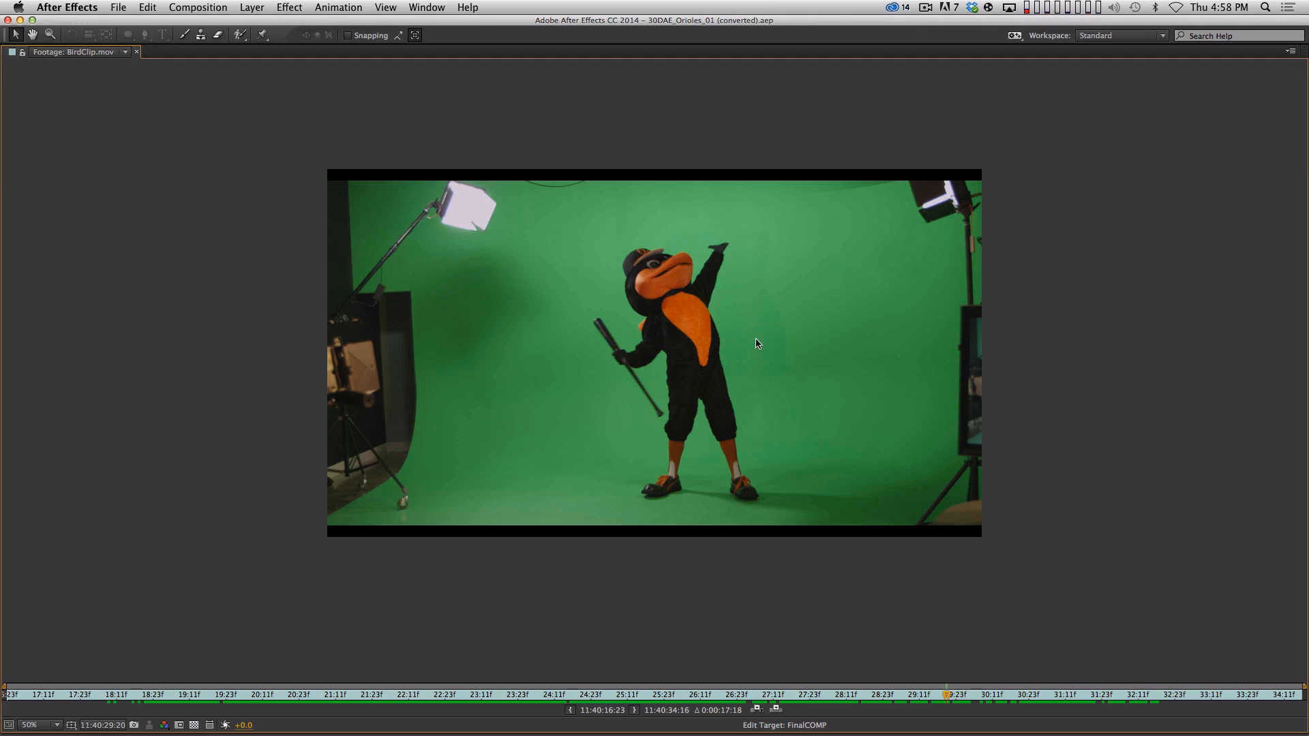
left_click_drag(952, 697, 455, 634)
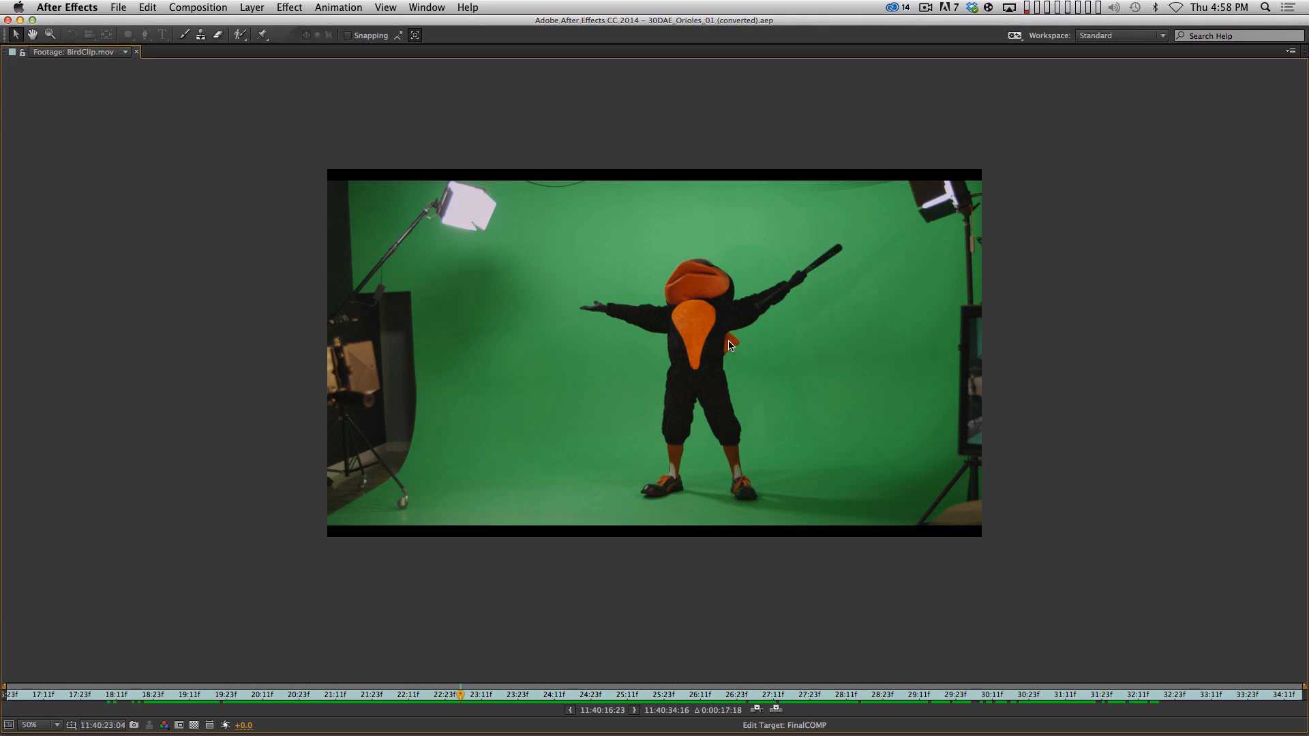
left_click_drag(450, 695, 231, 642)
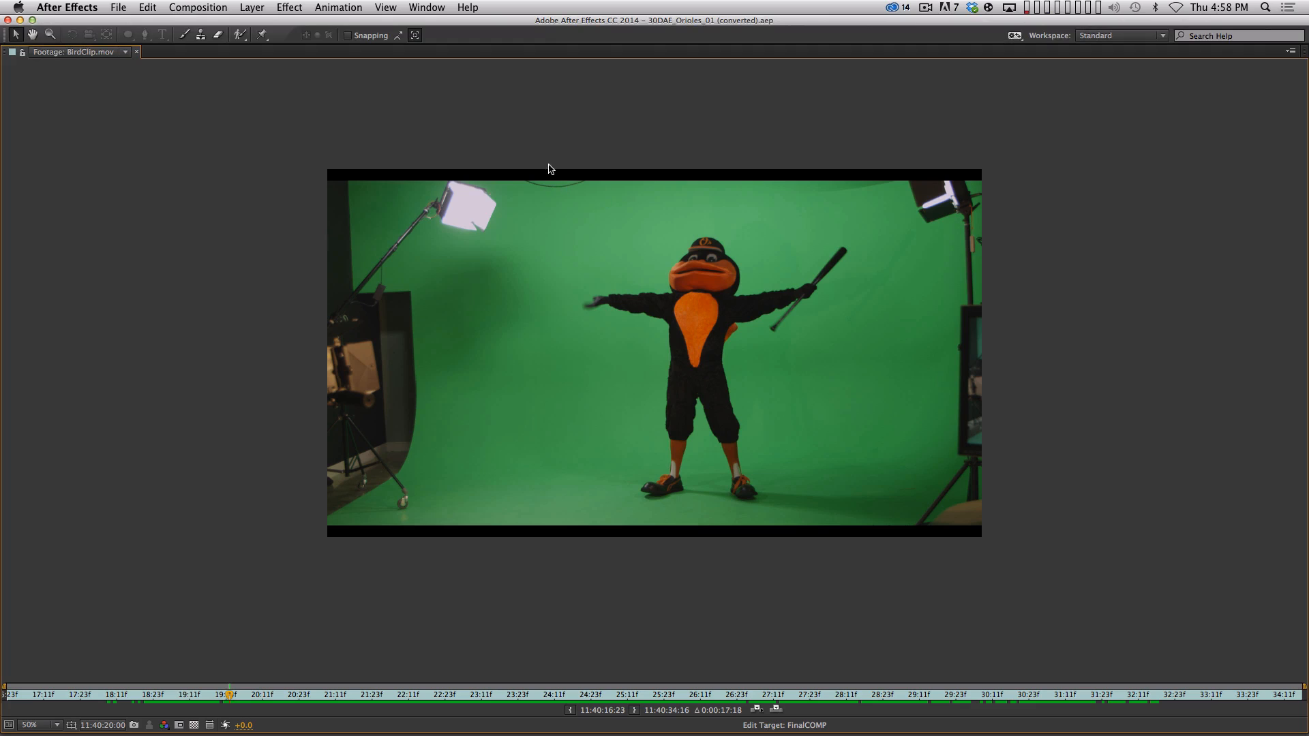
left_click_drag(615, 694, 709, 691)
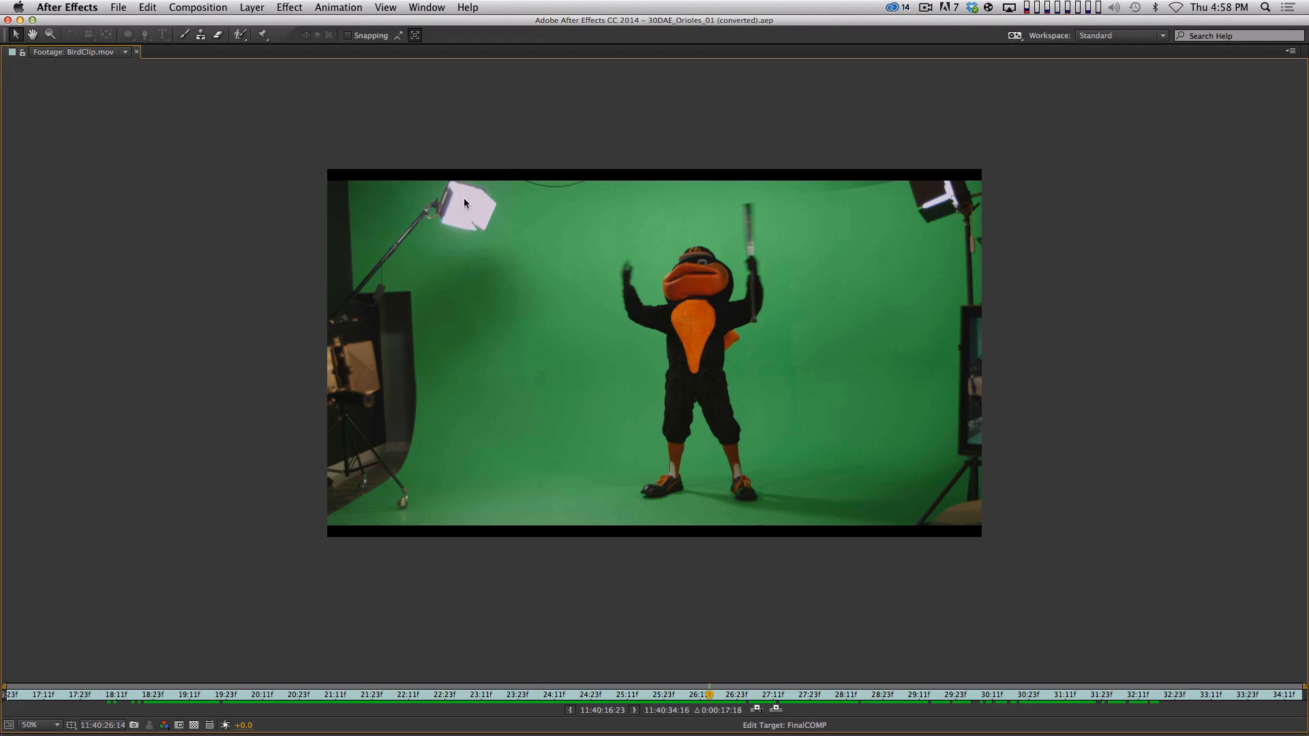
key("grave")
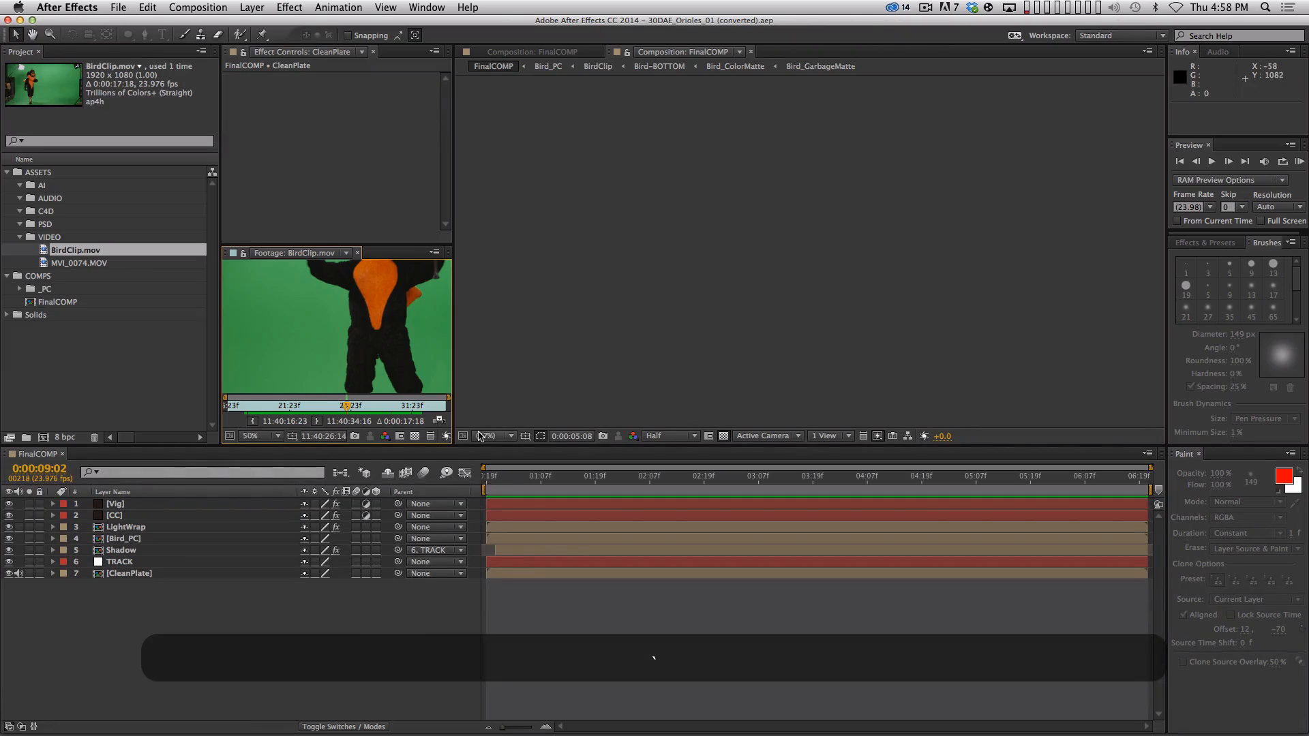
- Open the MVI_0074.MOV footage enlarged and scrub through it to examine the backyard plate and the pink chair
double_click(95, 264)
key("grave")
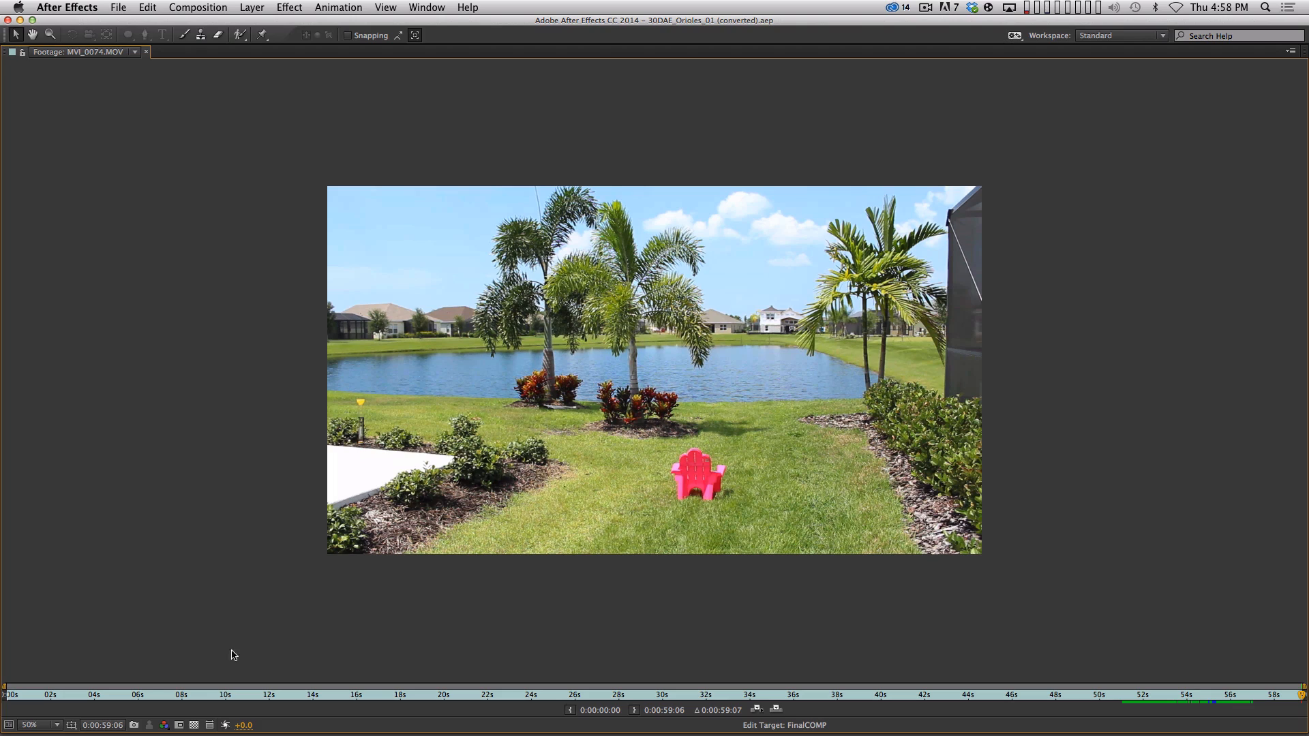
left_click_drag(161, 694, 1219, 688)
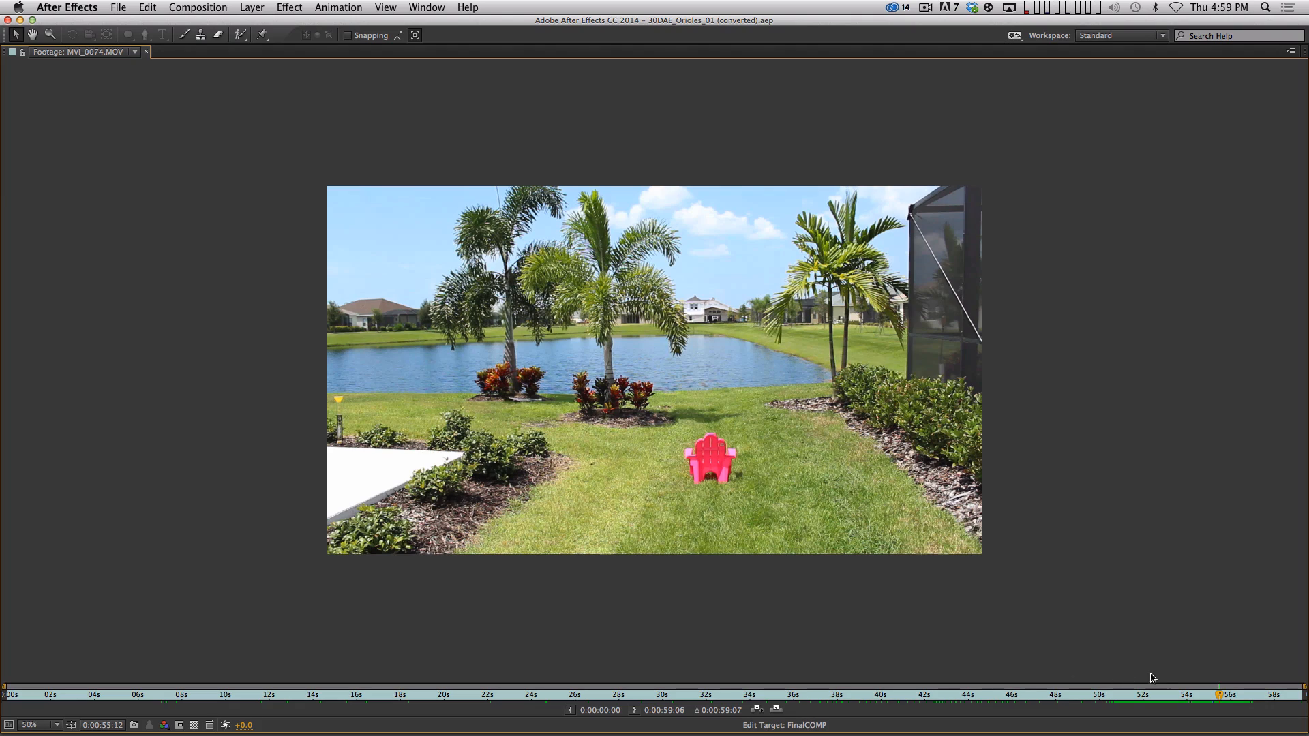
mouse_move(1169, 694)
left_mouse_down()
mouse_move(1146, 696)
mouse_move(1172, 696)
left_mouse_up()
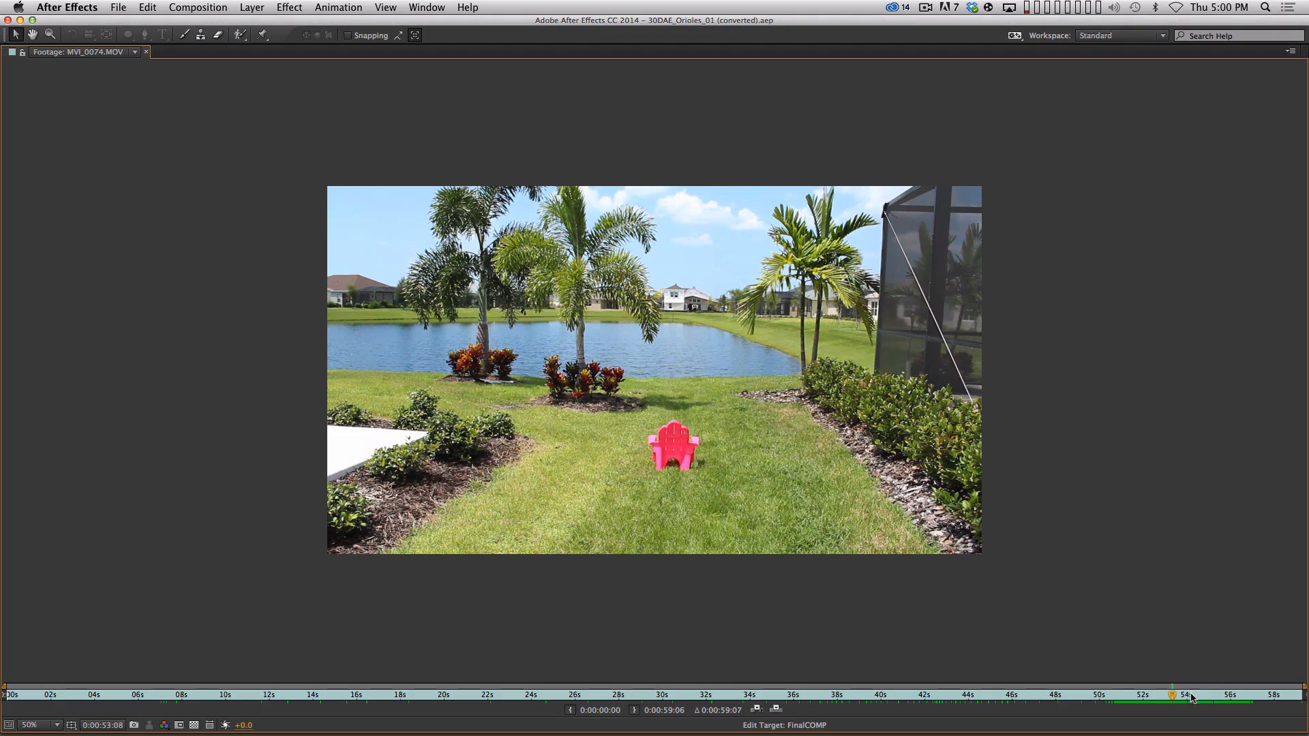
left_click_drag(1184, 696, 1156, 695)
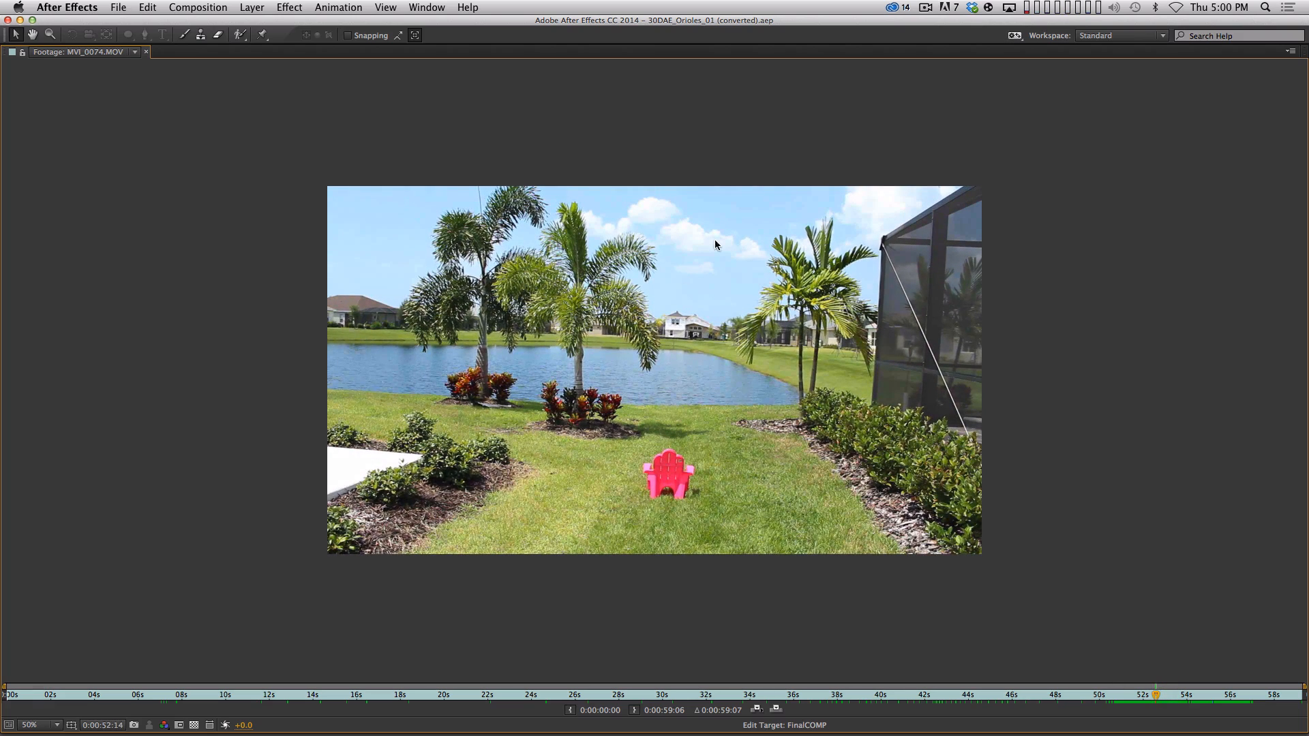
key("grave")
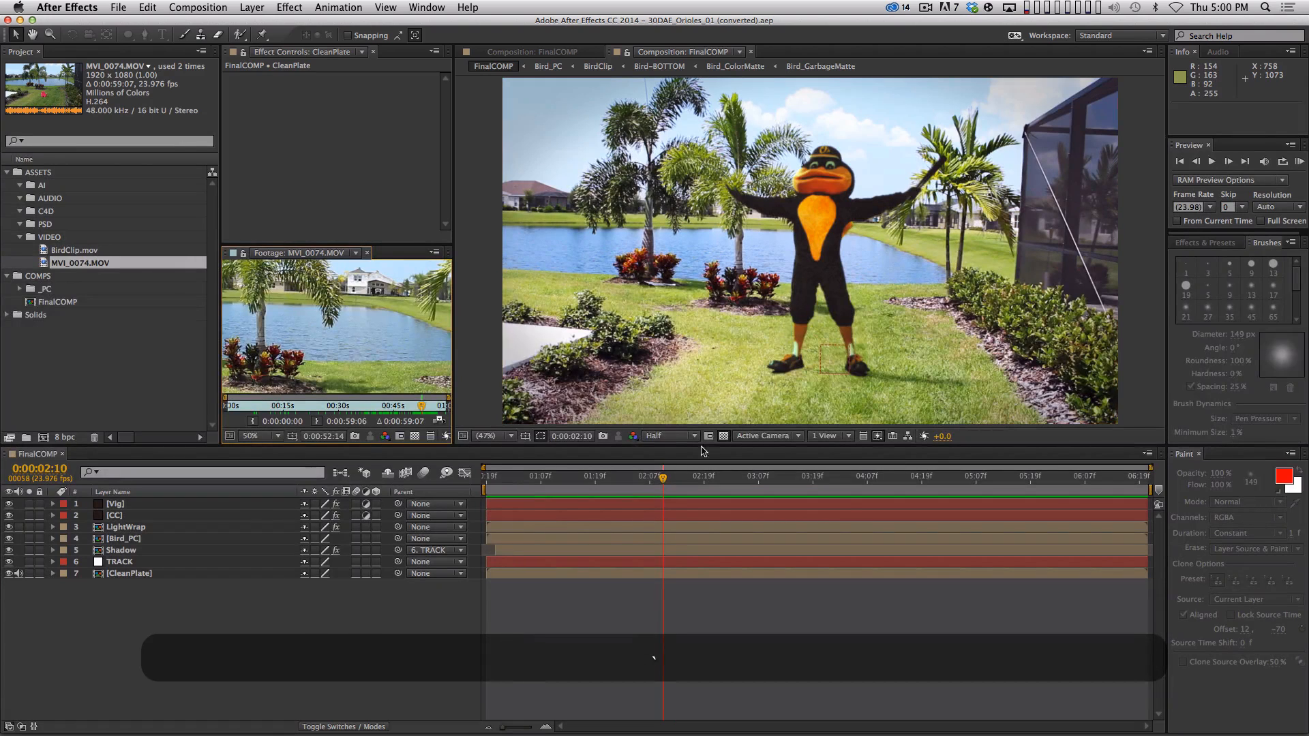
- Create a new composition from MVI_0074.MOV and start its work area at 0:00:50:08
left_click_drag(88, 264, 44, 437)
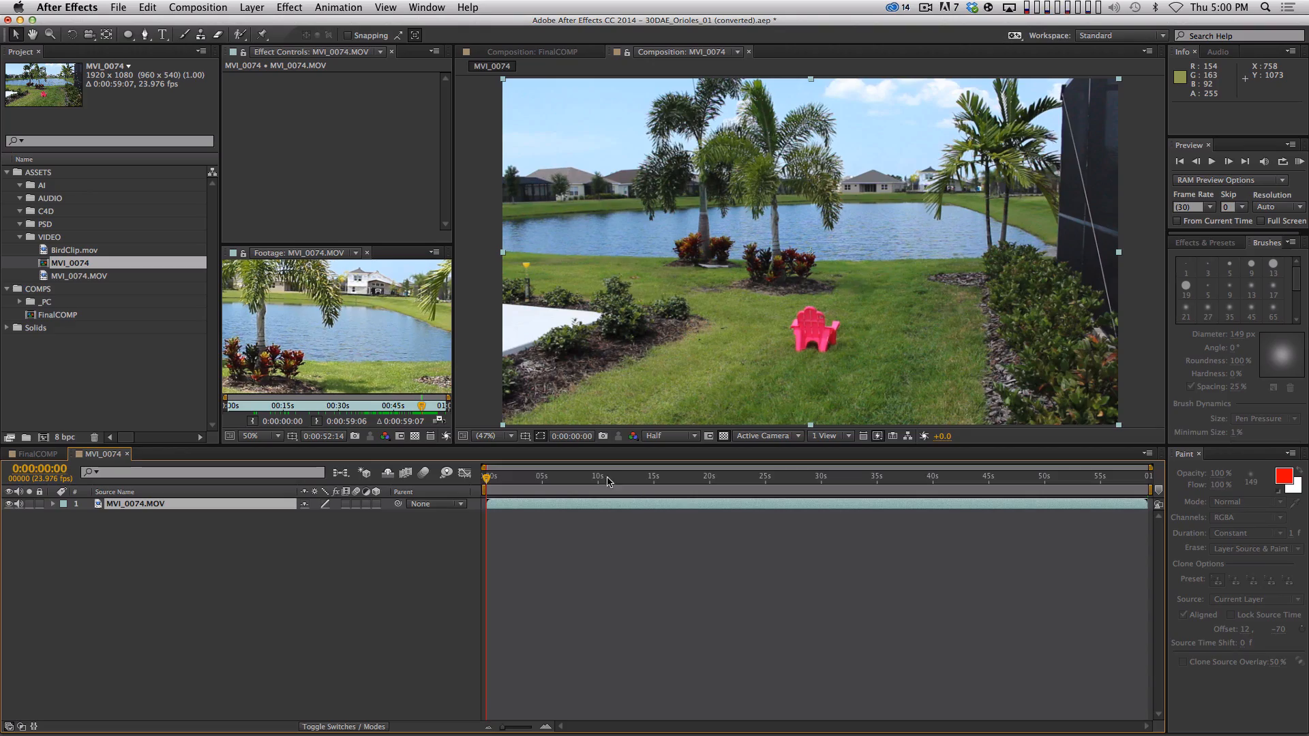
left_click_drag(485, 477, 997, 488)
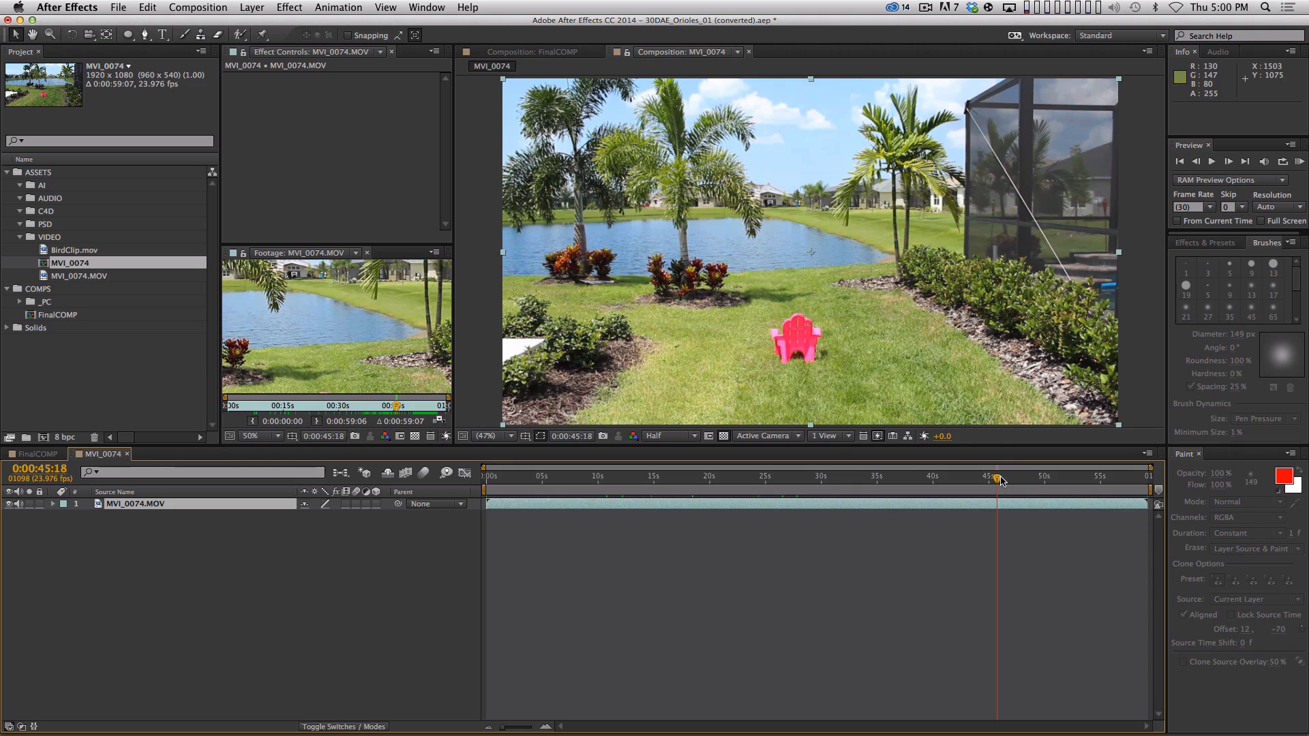
key("space")
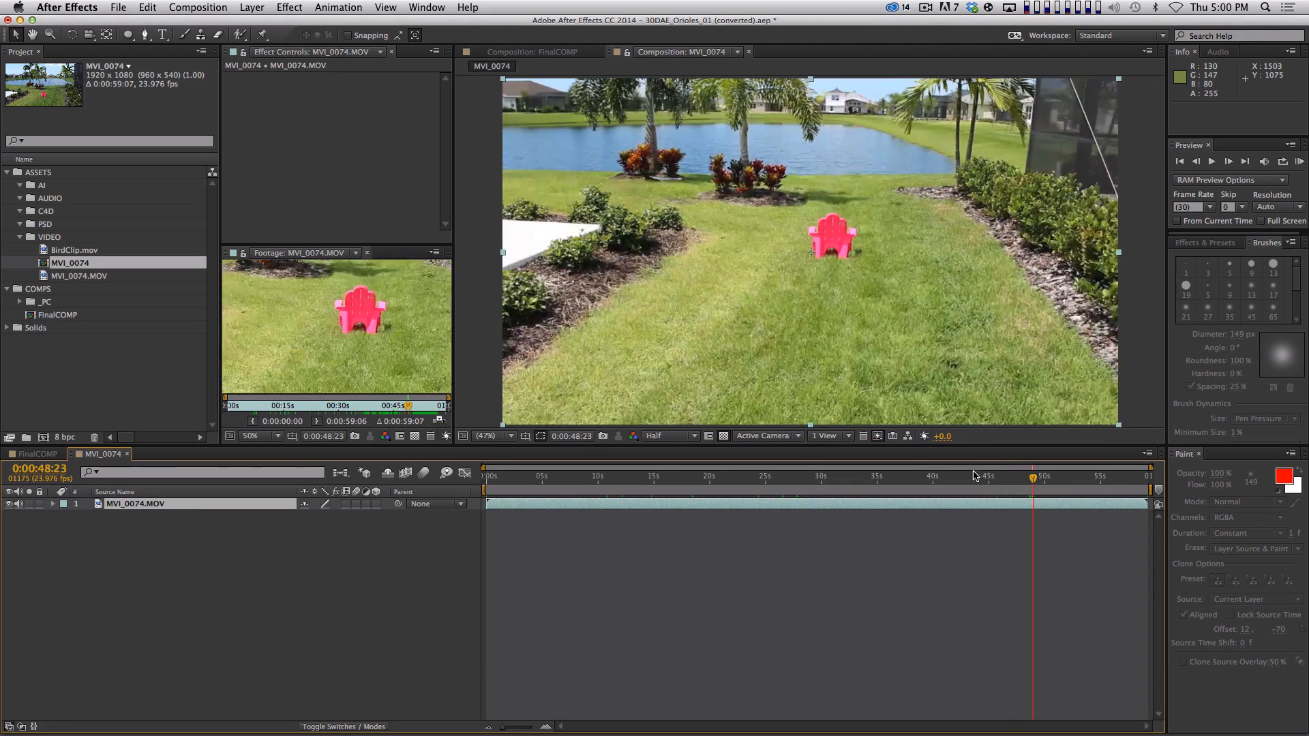
left_click(499, 436)
left_click(505, 461)
left_click_drag(1034, 482, 1049, 536)
key("b")
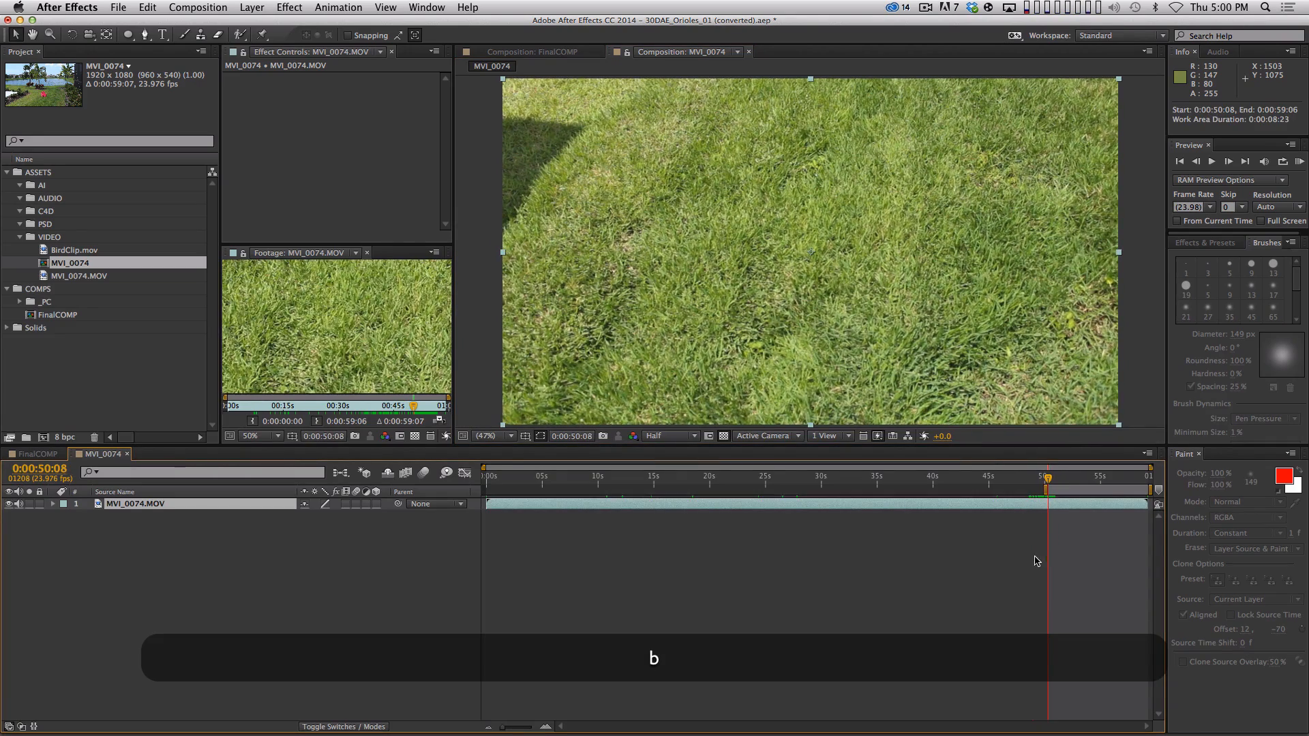
- Check the end of the clip and trim the MVI_0074 composition to its work area
left_click_drag(1055, 480, 1163, 492)
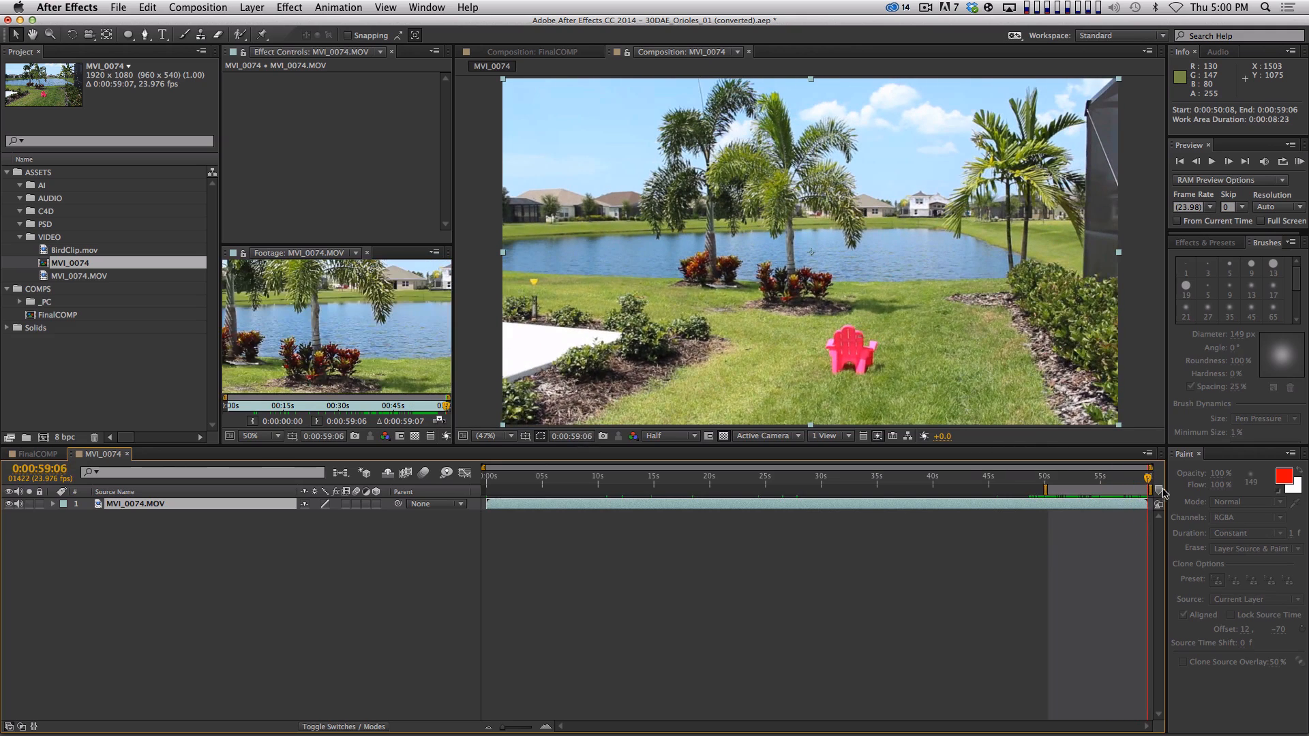
right_click(1094, 490)
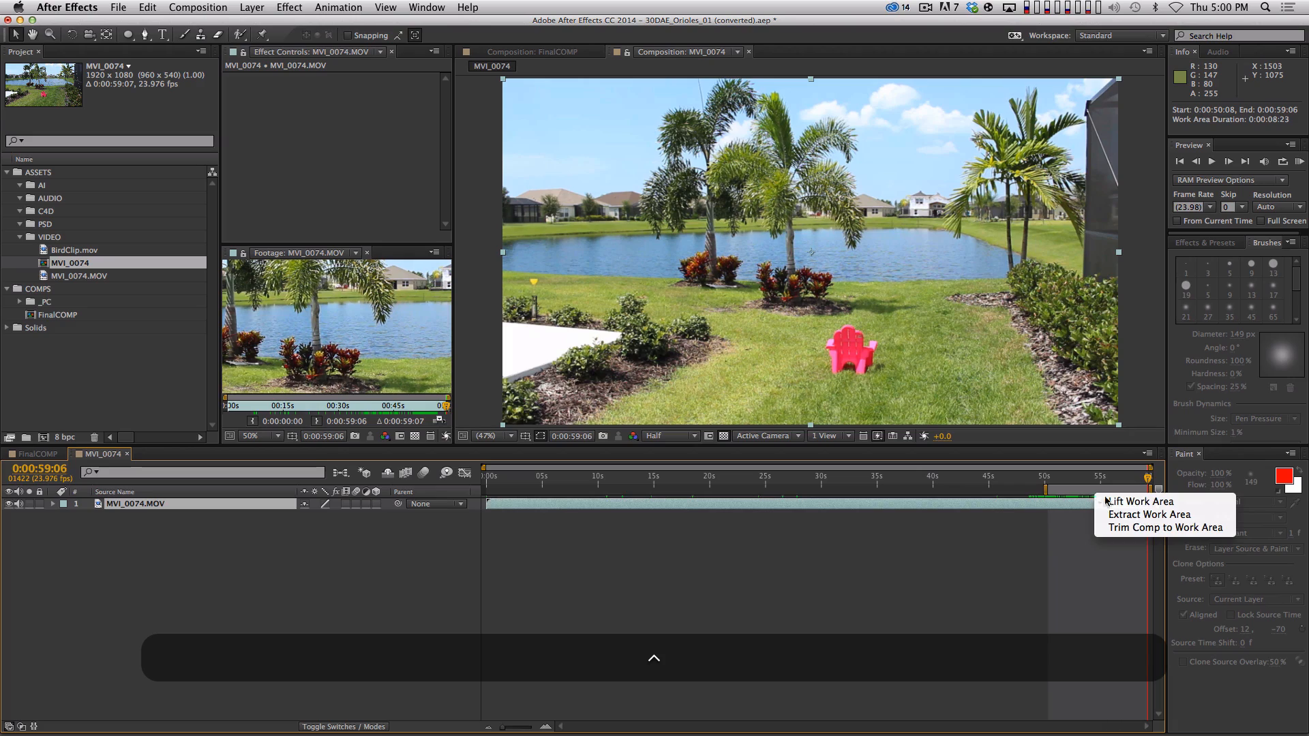
left_click(1129, 528)
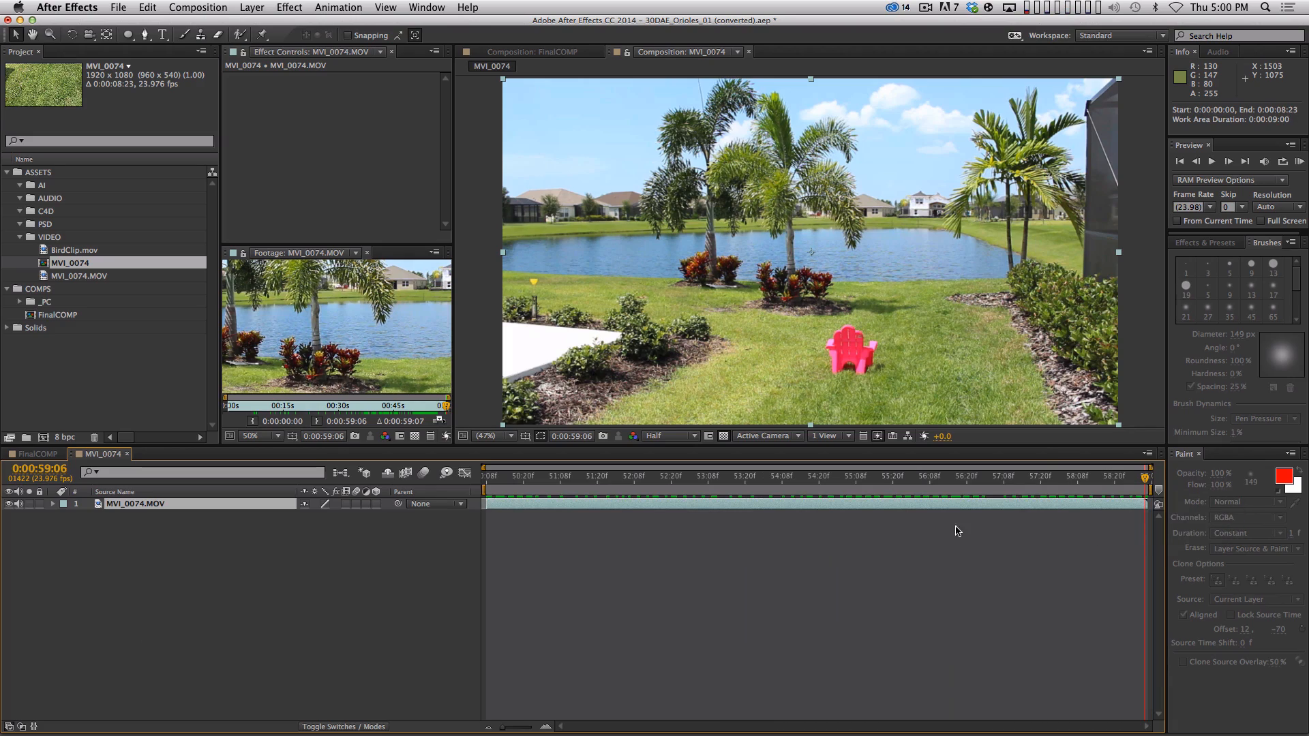
- Scrub and play through the trimmed clip to examine the handheld camera movement and the chair's position on the grass
left_click_drag(513, 477, 701, 504)
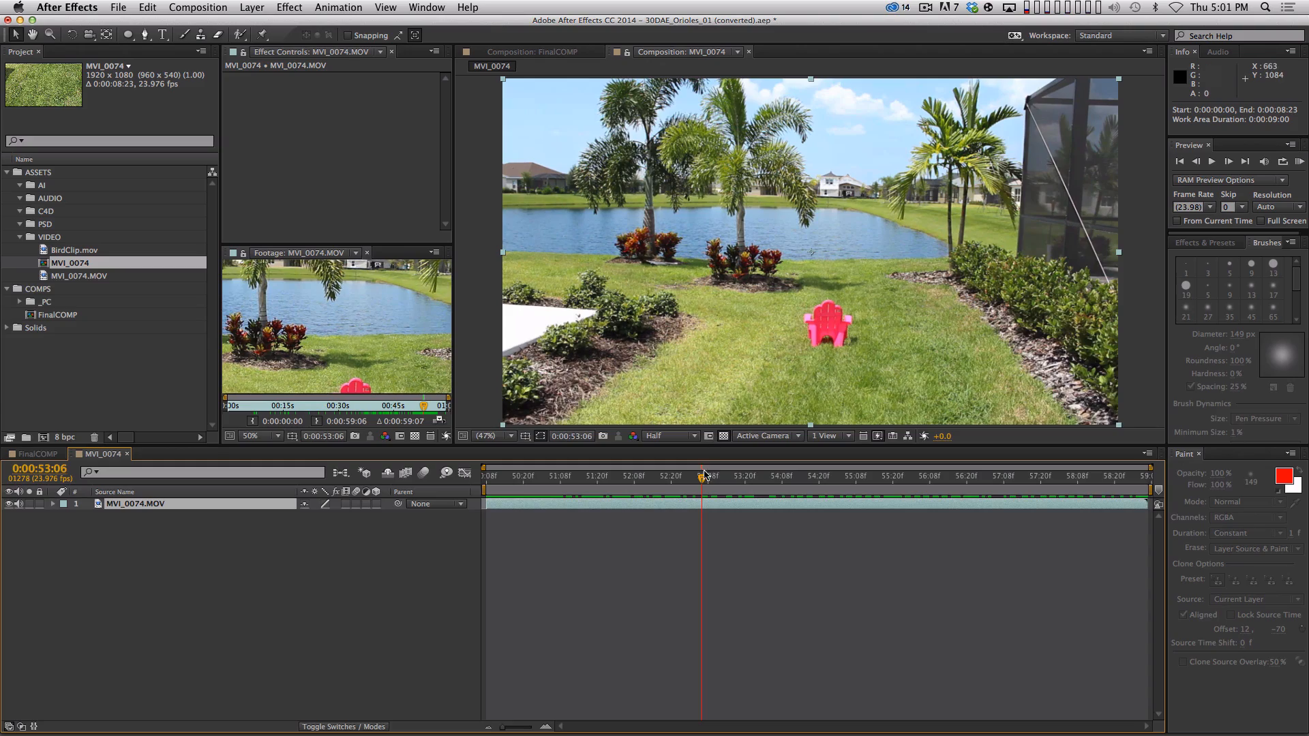
left_click_drag(704, 477, 851, 489)
left_click_drag(948, 492, 773, 518)
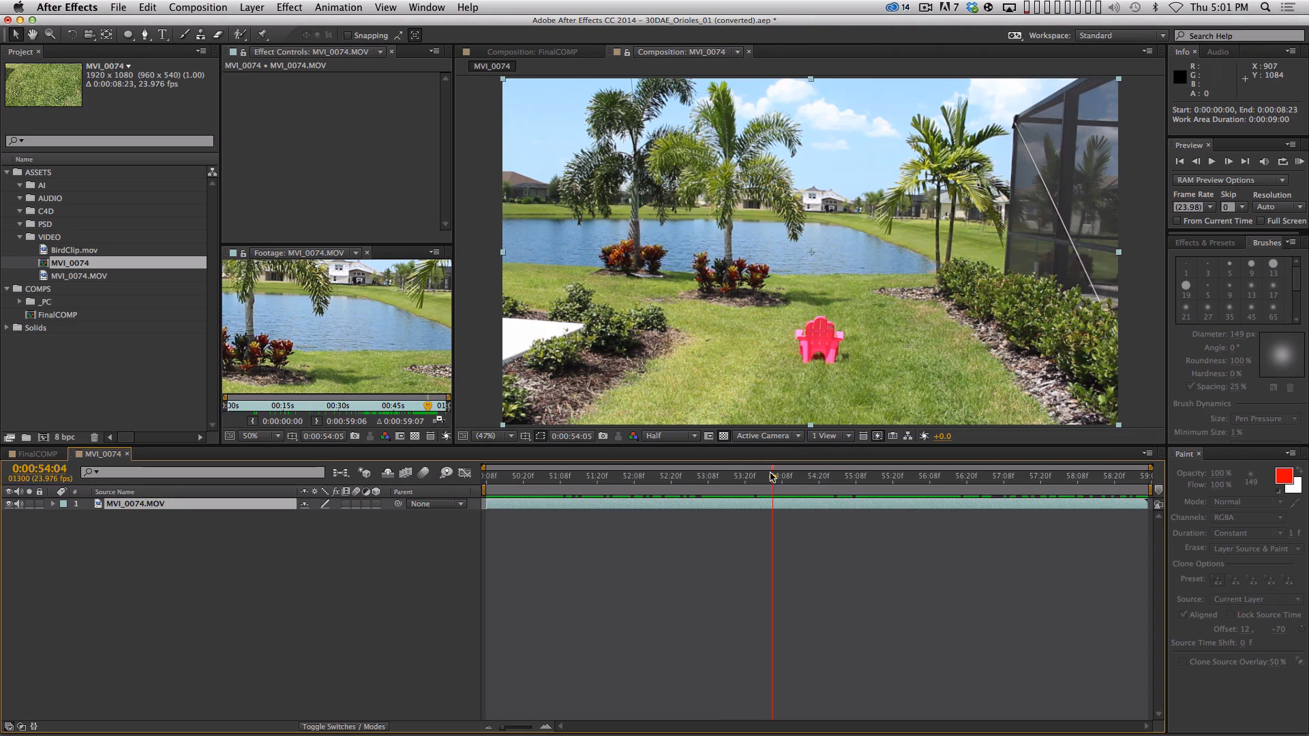
left_click_drag(772, 477, 872, 491)
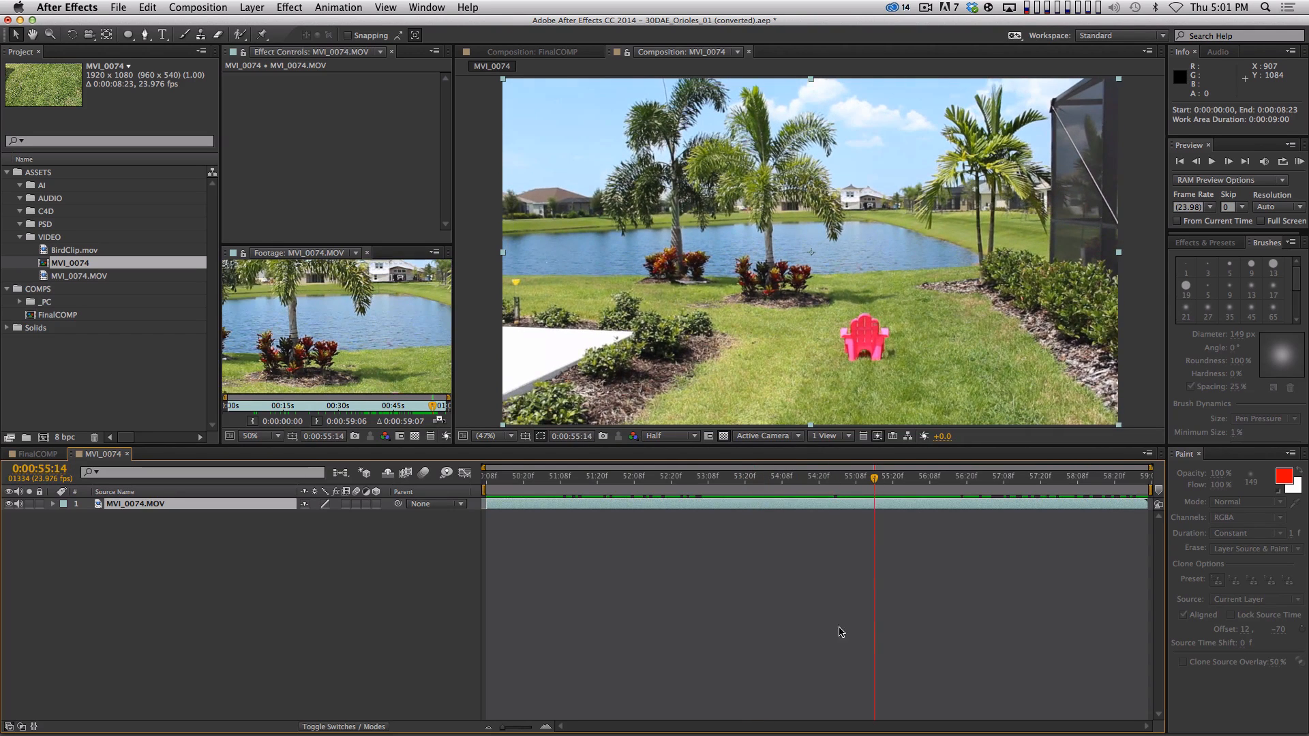
left_click(840, 628)
key("space")
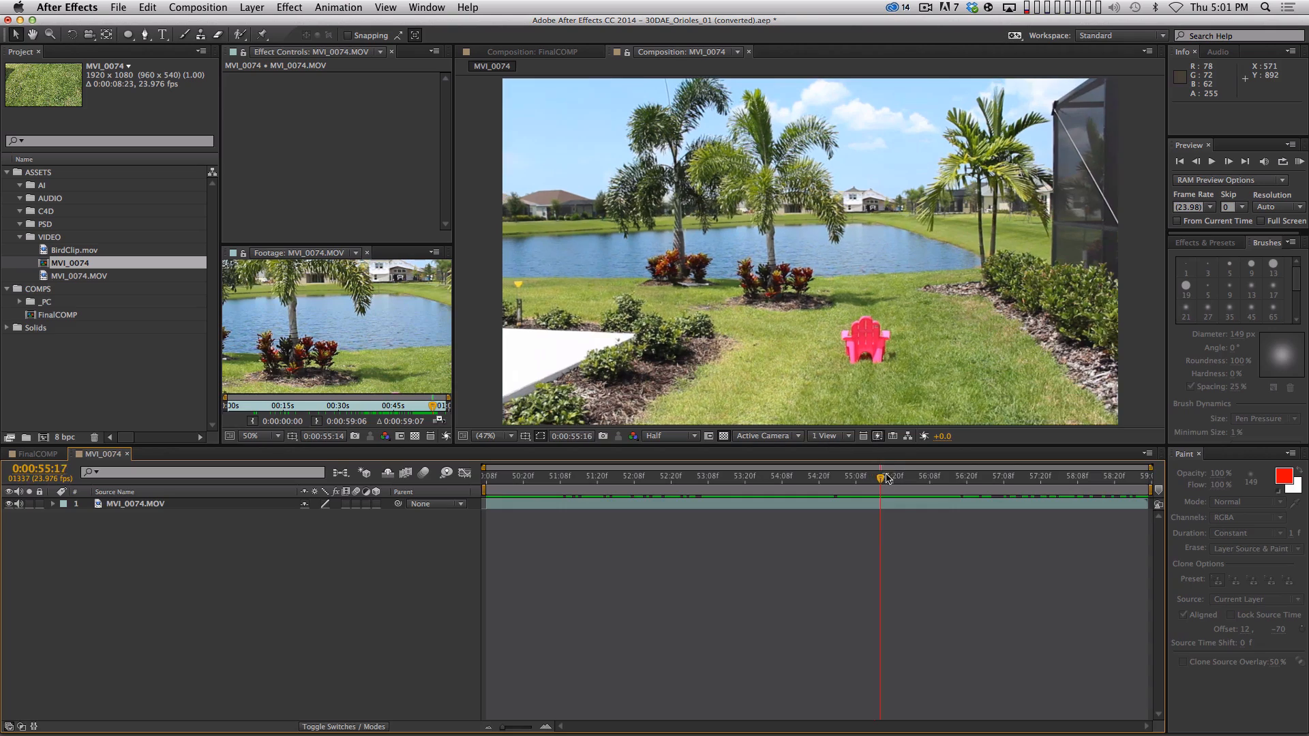
key("space")
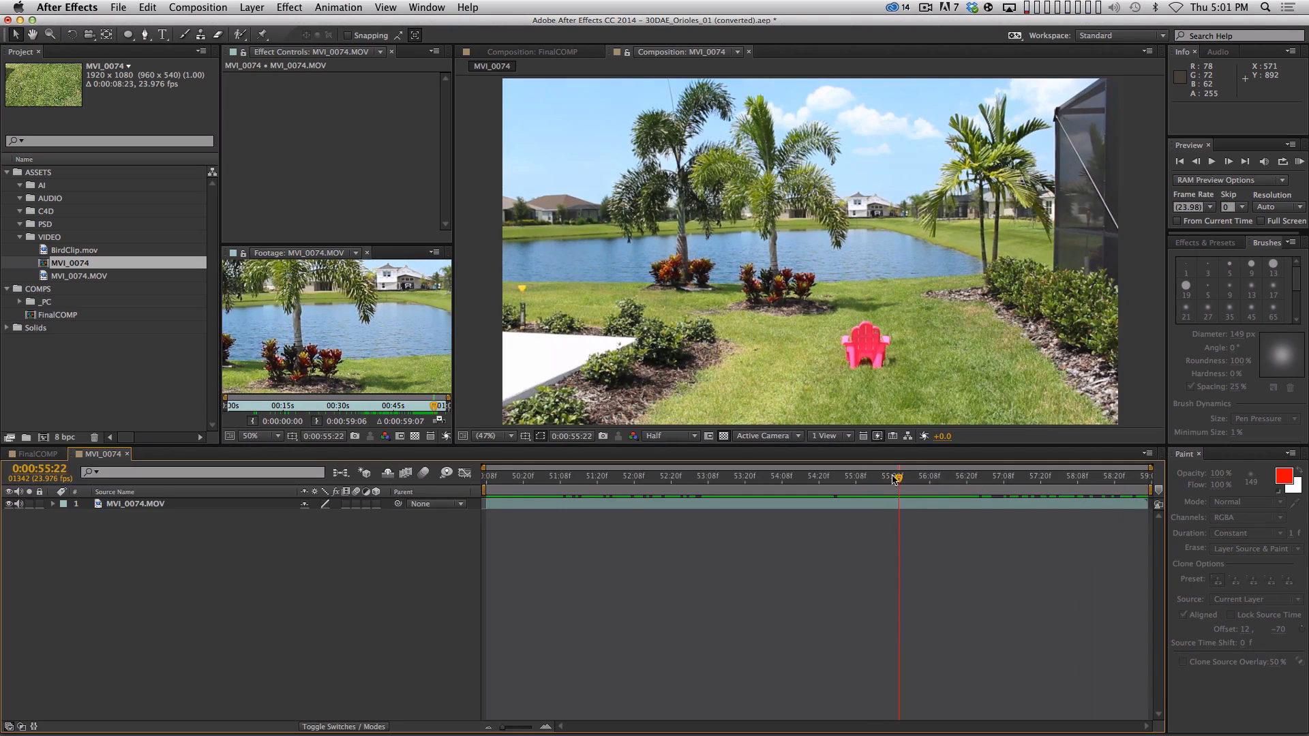
left_click_drag(899, 478, 1152, 479)
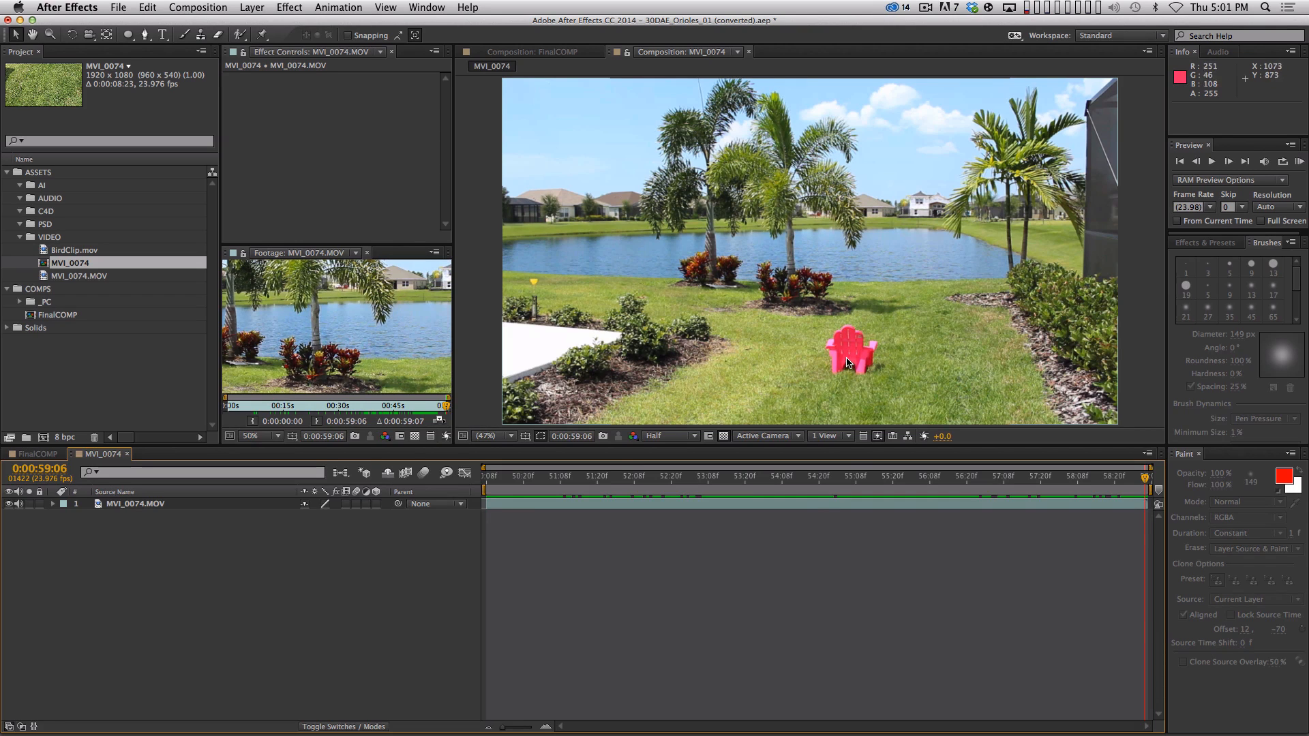
left_click_drag(897, 477, 976, 481)
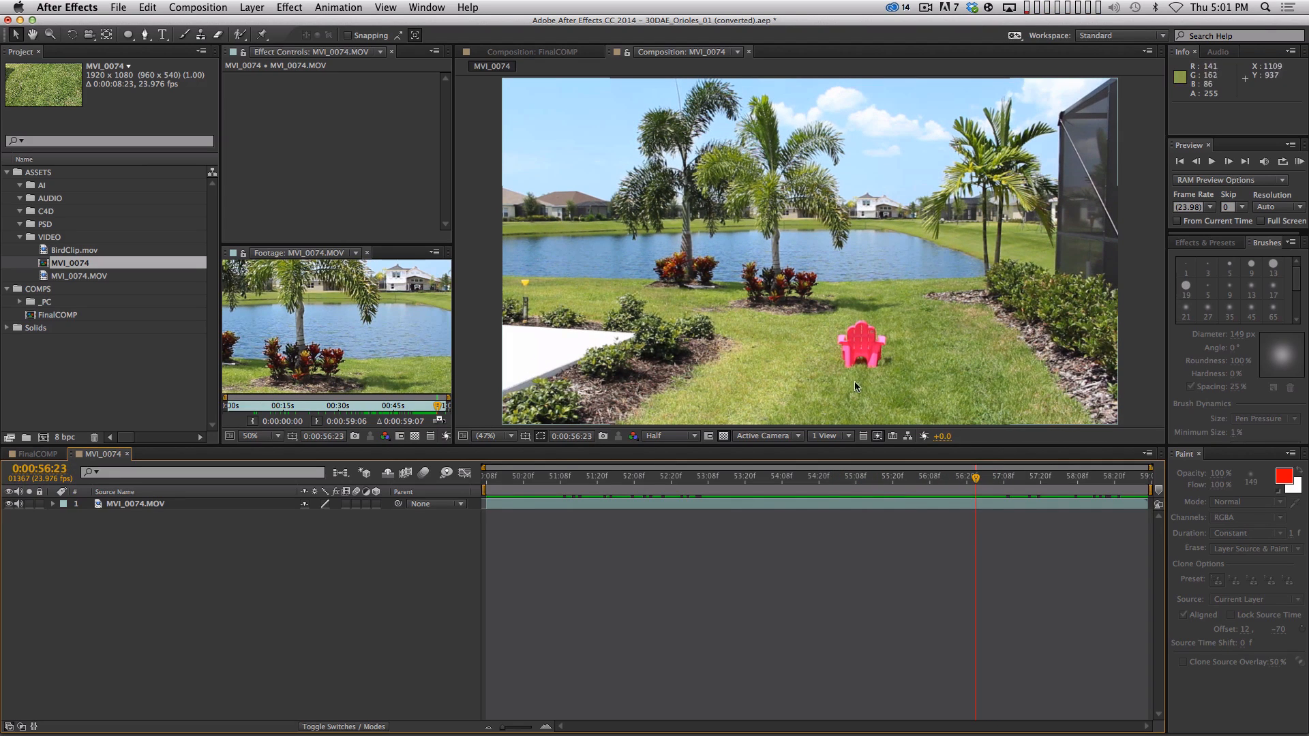
key("space")
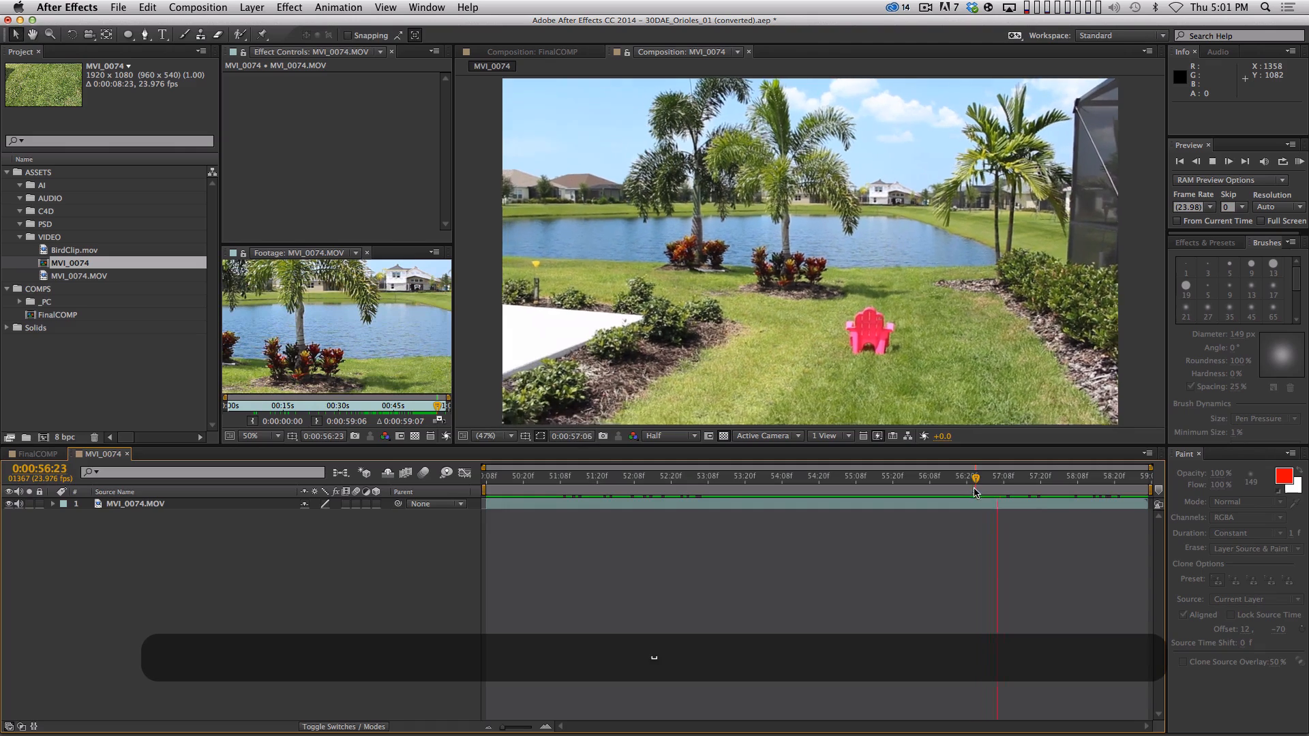
key("space")
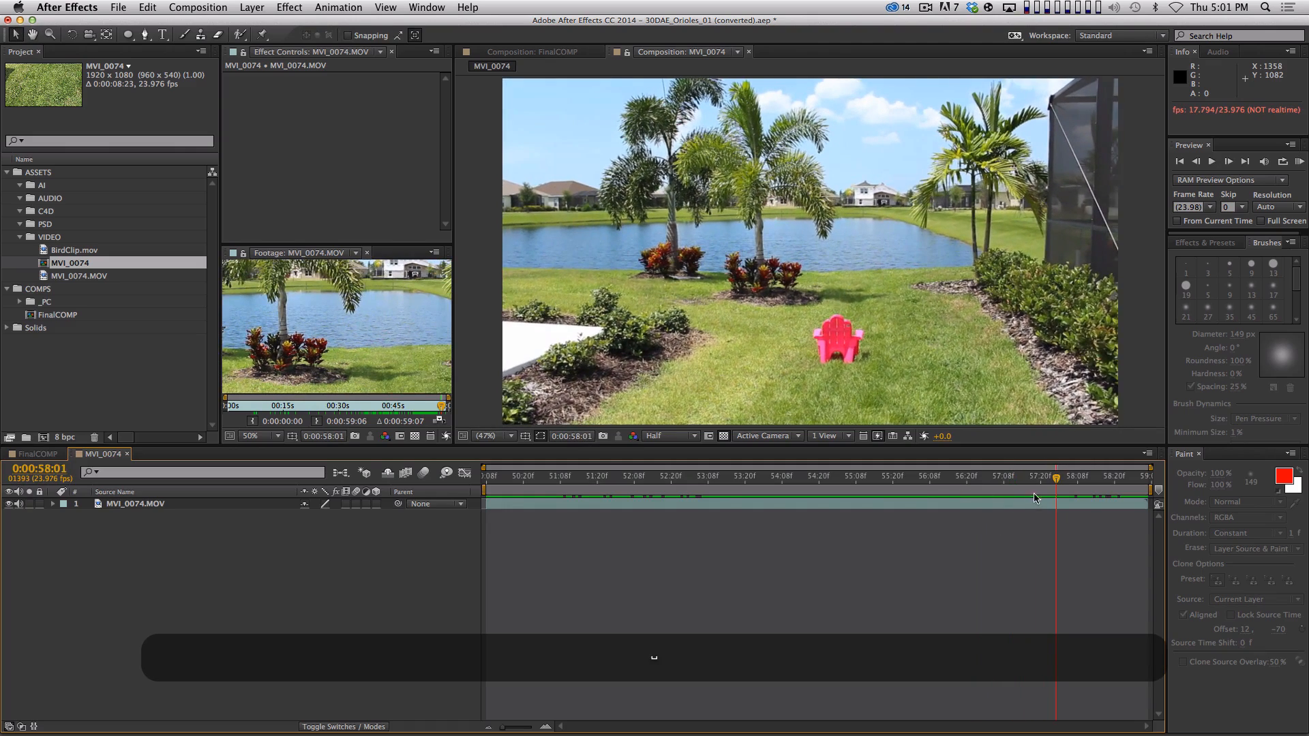
left_click_drag(1026, 479, 942, 480)
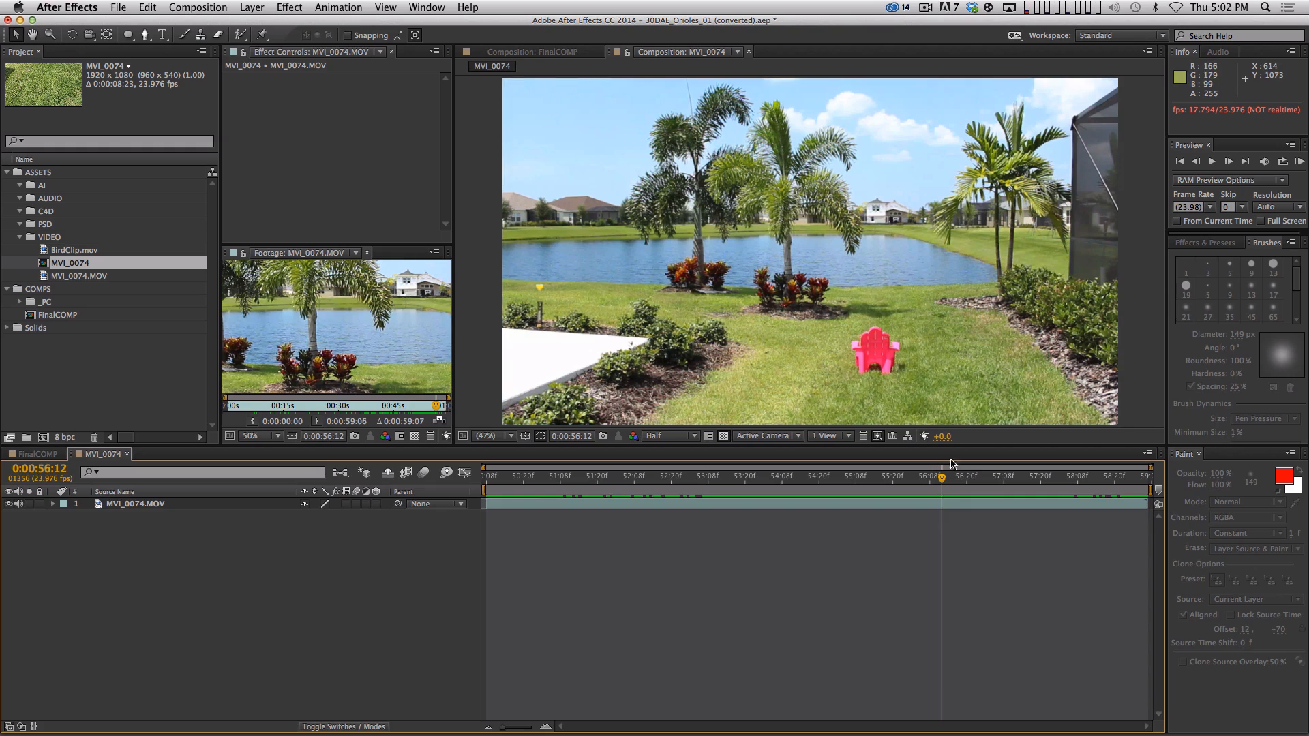
left_click(982, 478)
left_click_drag(985, 479, 982, 479)
- Send the MVI_0074.MOV layer to mocha AE for tracking
left_click(121, 504)
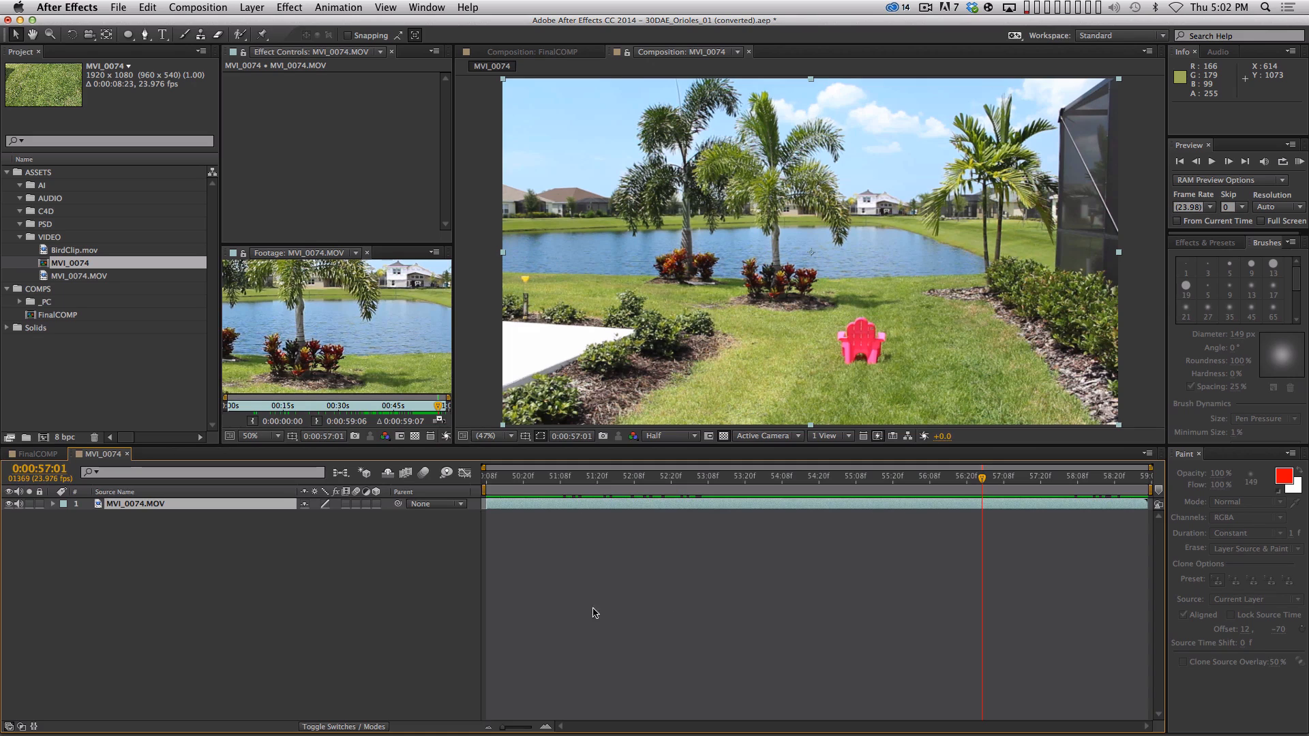
left_click_drag(304, 621, 147, 506)
left_click(349, 7)
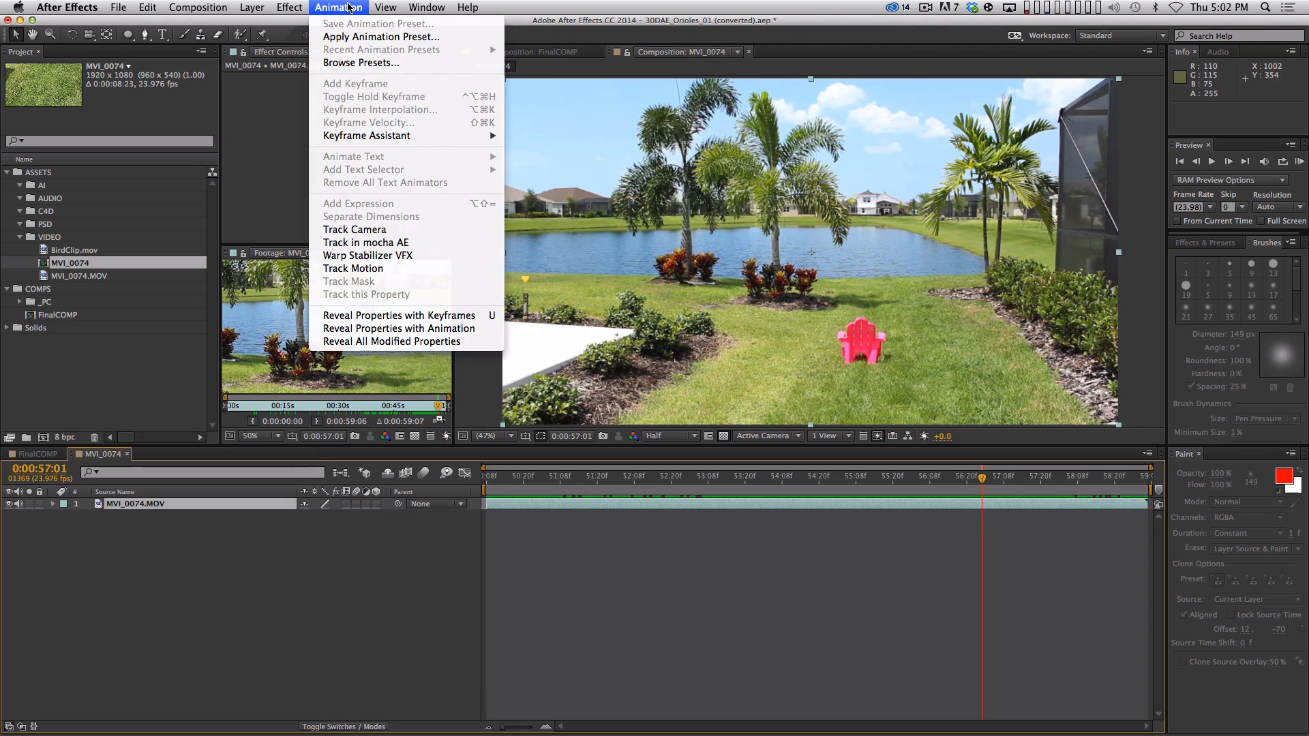
left_click(403, 244)
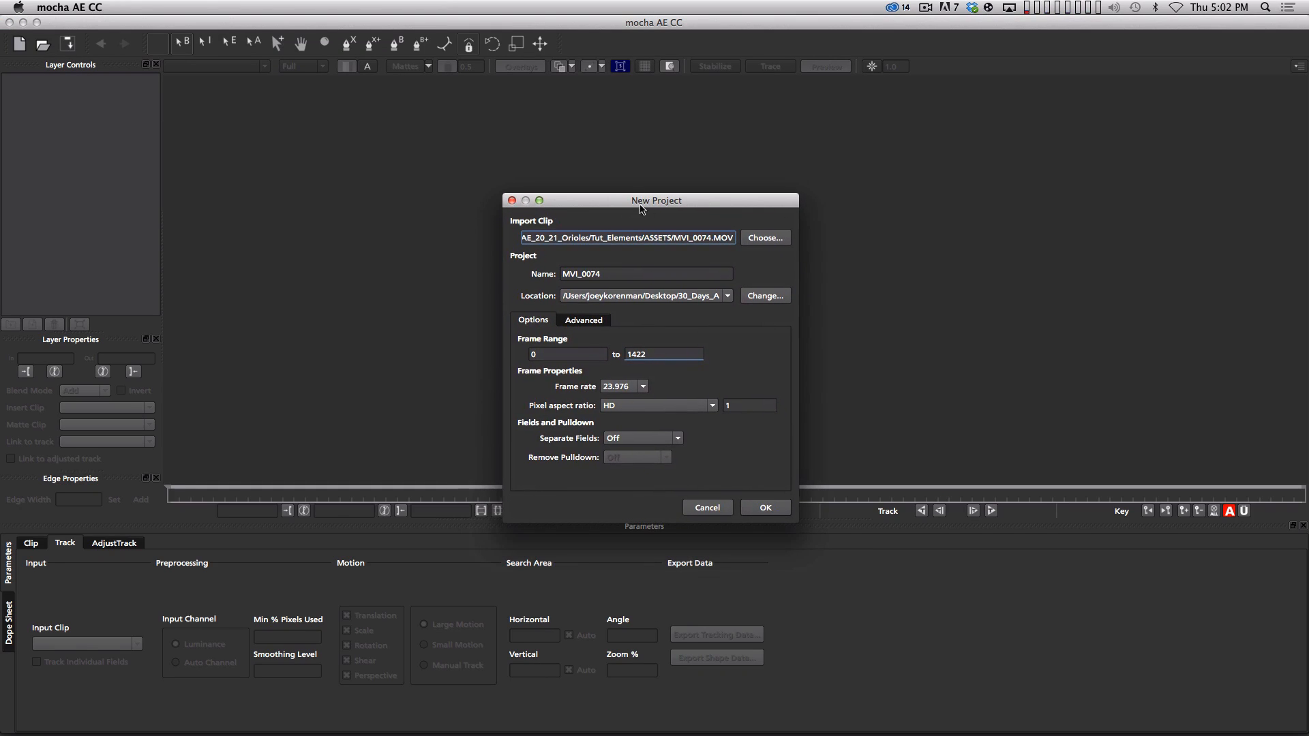
- Name the new mocha project Backyard
key("Tab")
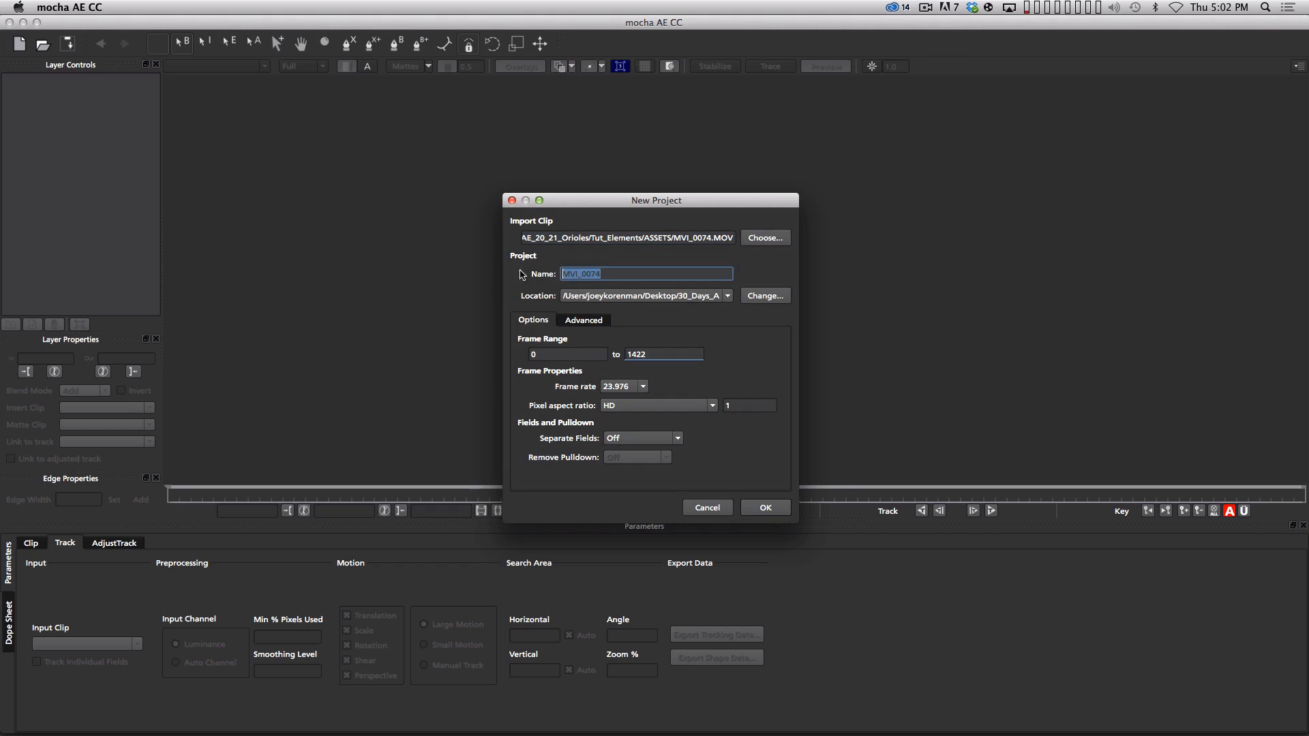
key("shift")
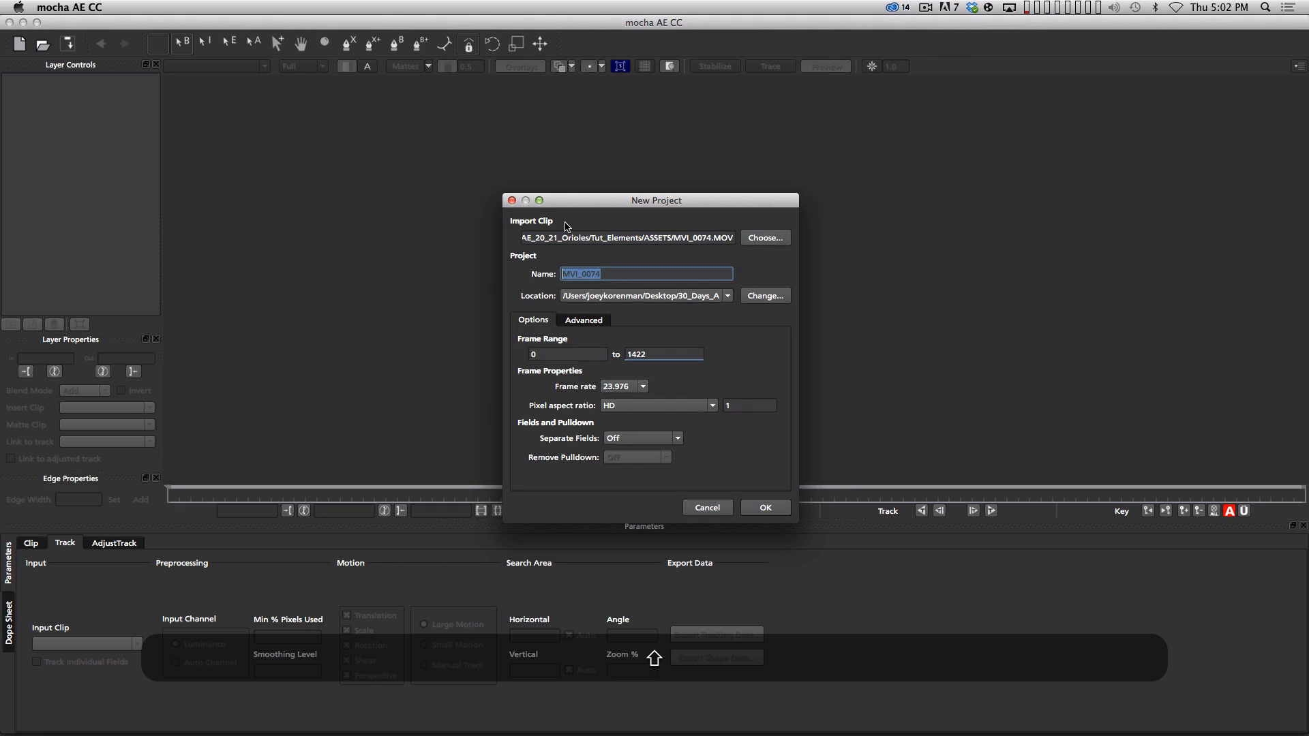
type("Bakcyard")
key("Left")
key("Left")
key("Left")
key("Left")
key("Left")
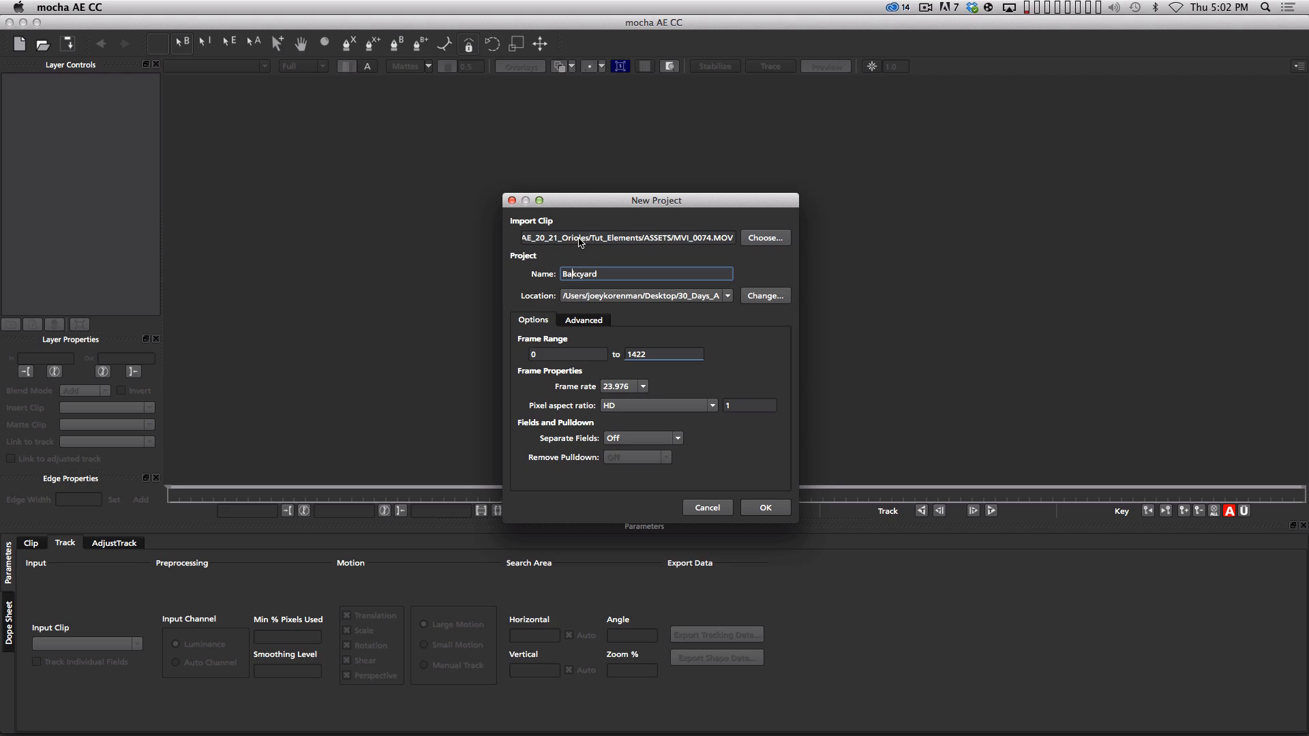
key("BackSpace")
key("Right")
type("k")
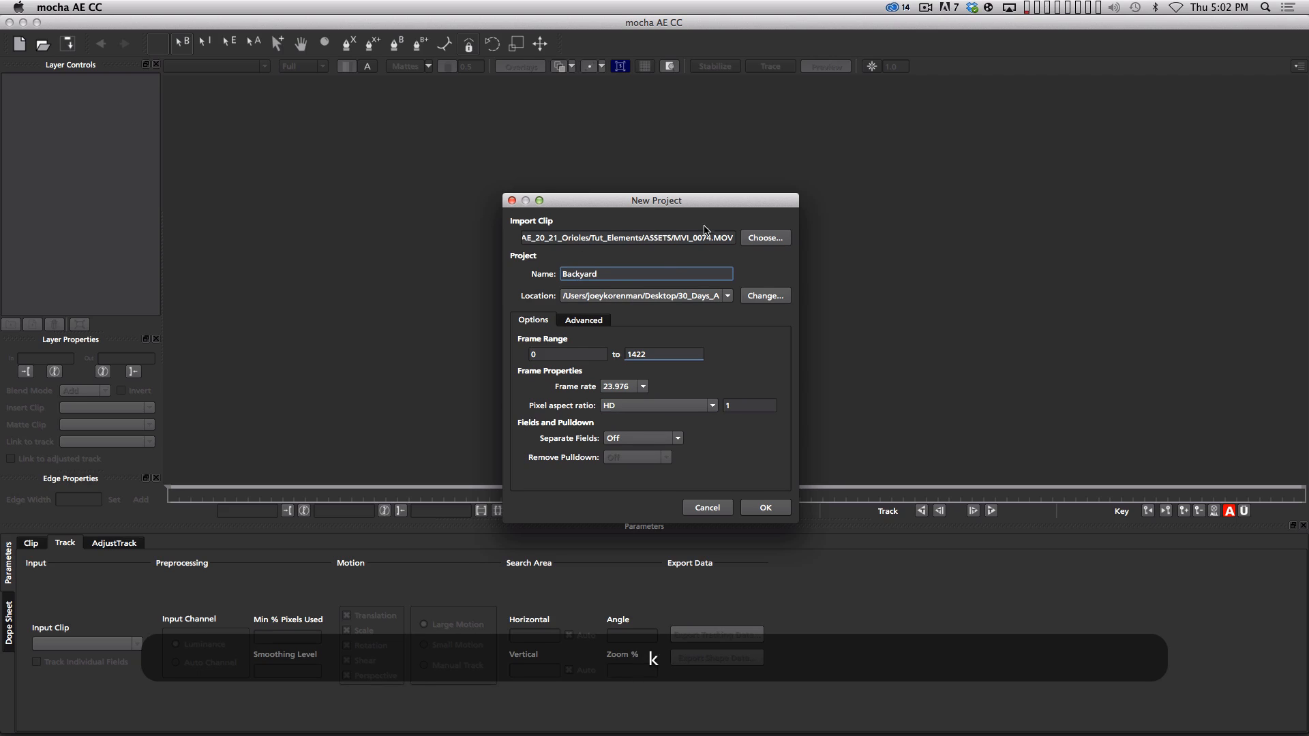
- Review the advanced options of the new project and create it with the existing settings
left_click_drag(694, 209, 690, 199)
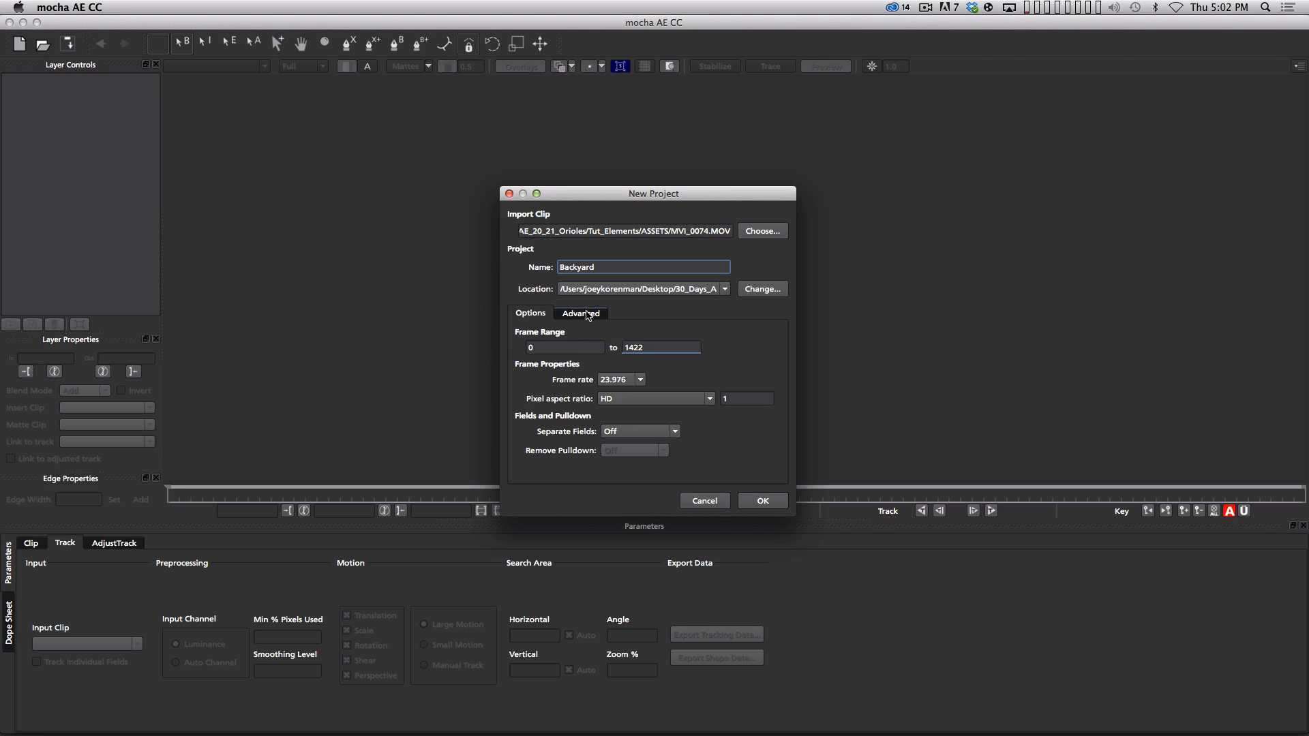
left_click(582, 315)
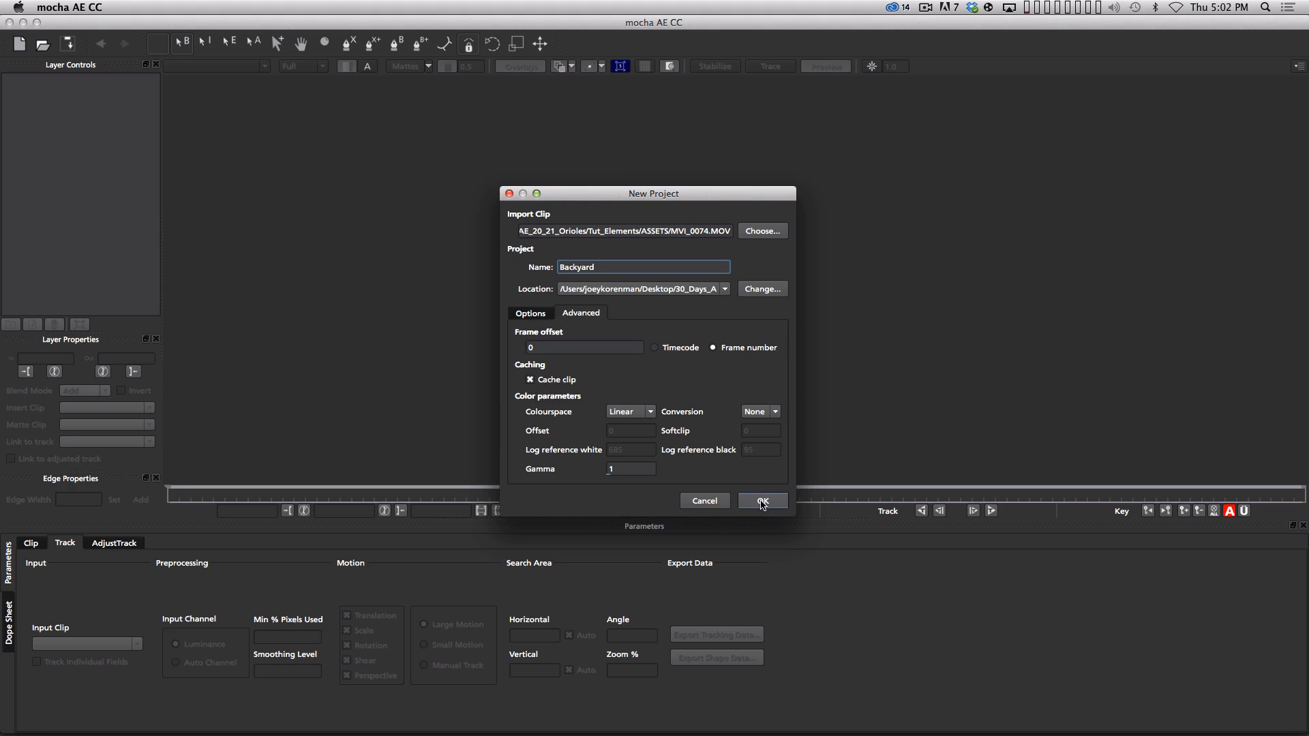
left_click(762, 501)
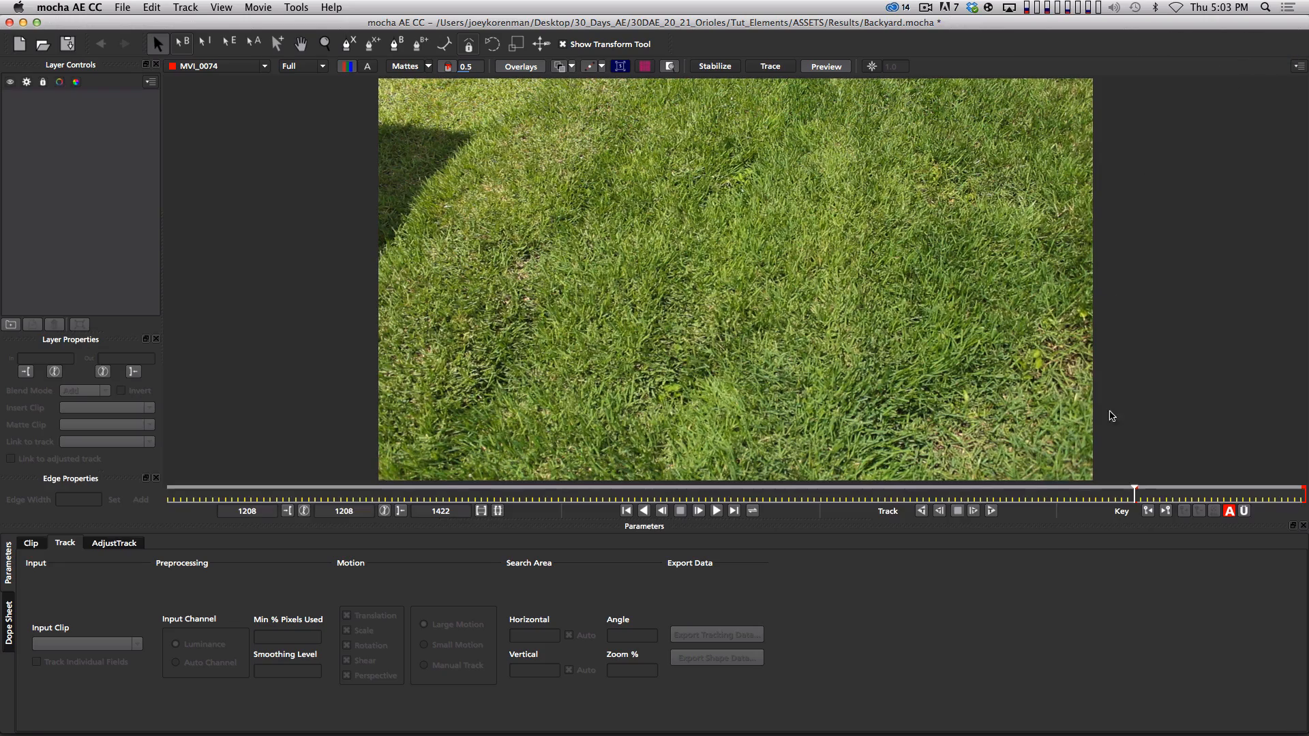
- Play and scrub through the backyard clip to examine the camera movement, finishing on the last frame, 1422
key("space")
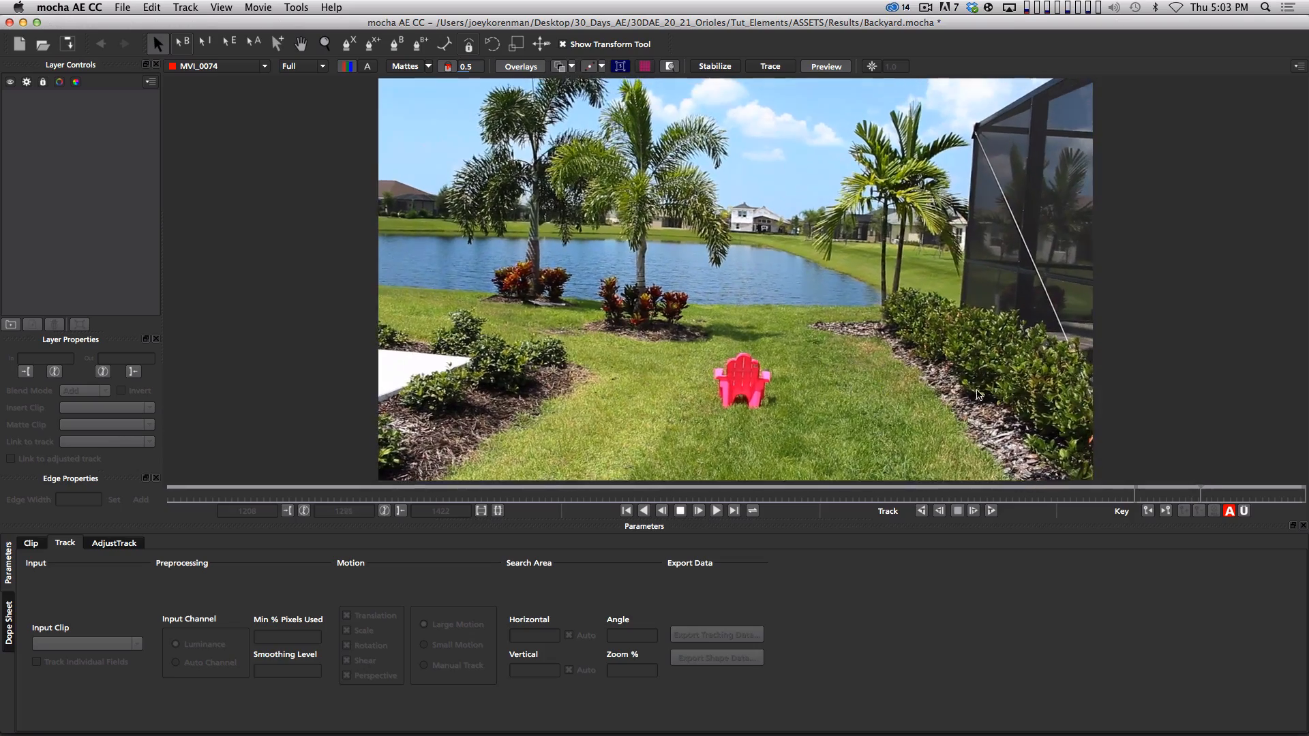
key("space")
left_click_drag(1205, 494, 1153, 503)
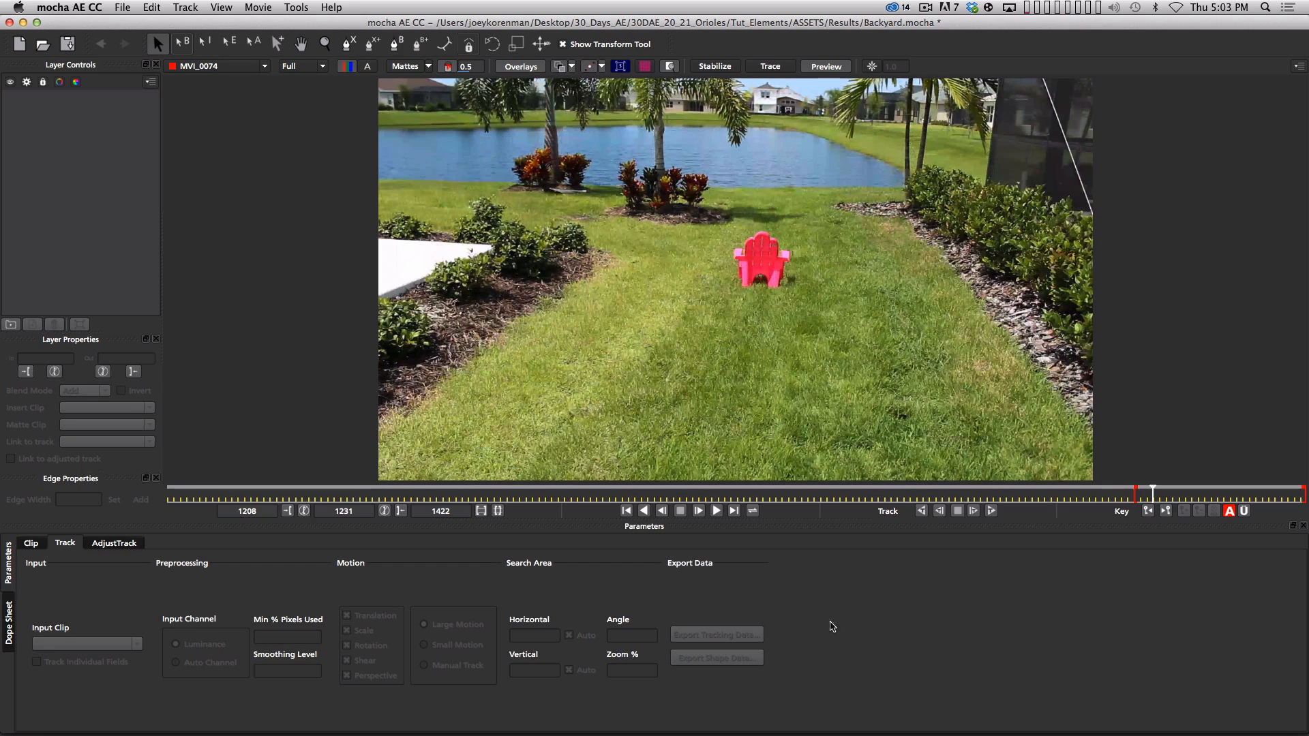
mouse_move(1152, 494)
left_mouse_down()
mouse_move(1172, 494)
mouse_move(1155, 494)
left_mouse_up()
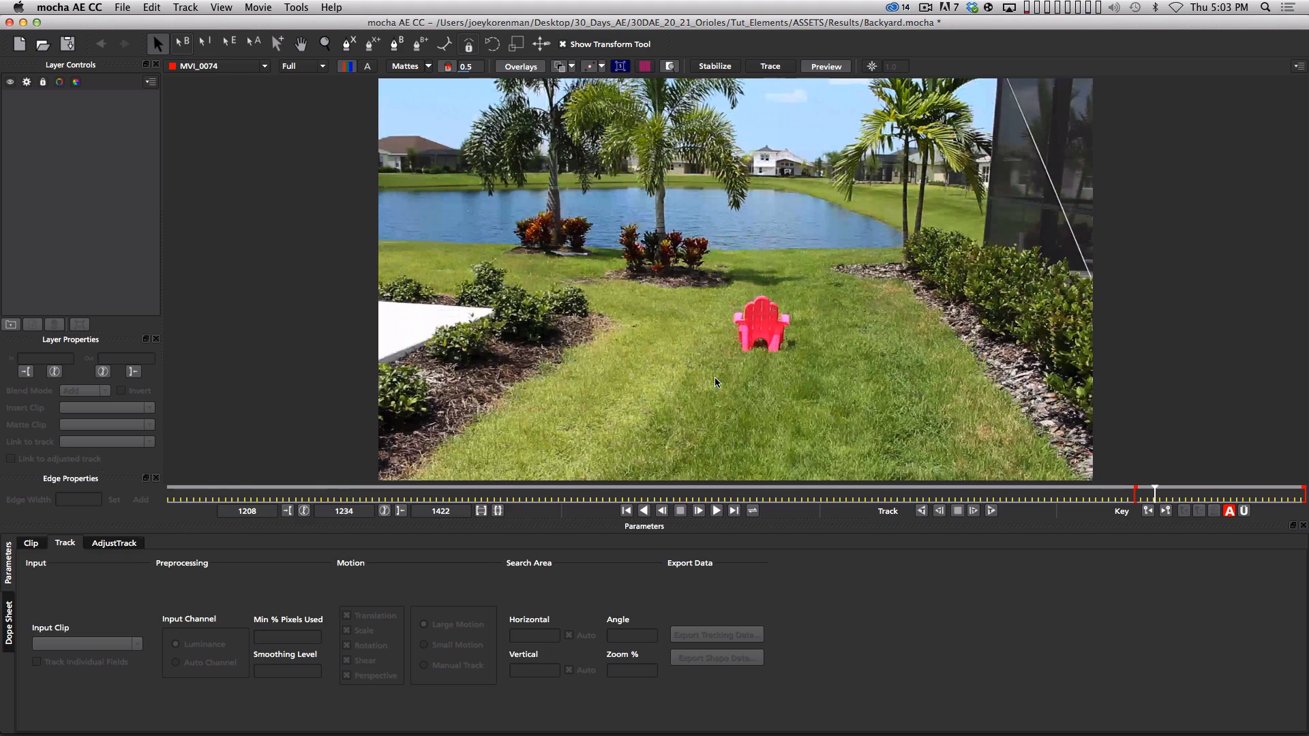
key("space")
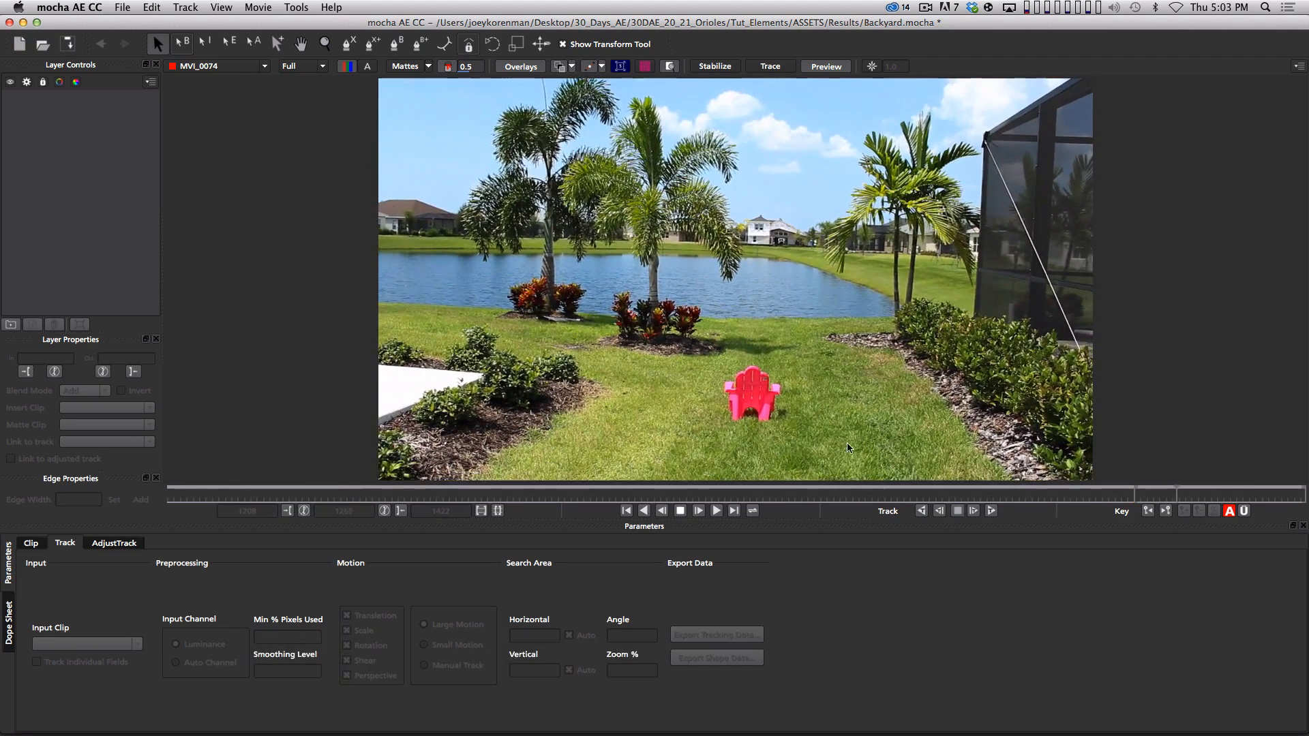
key("space")
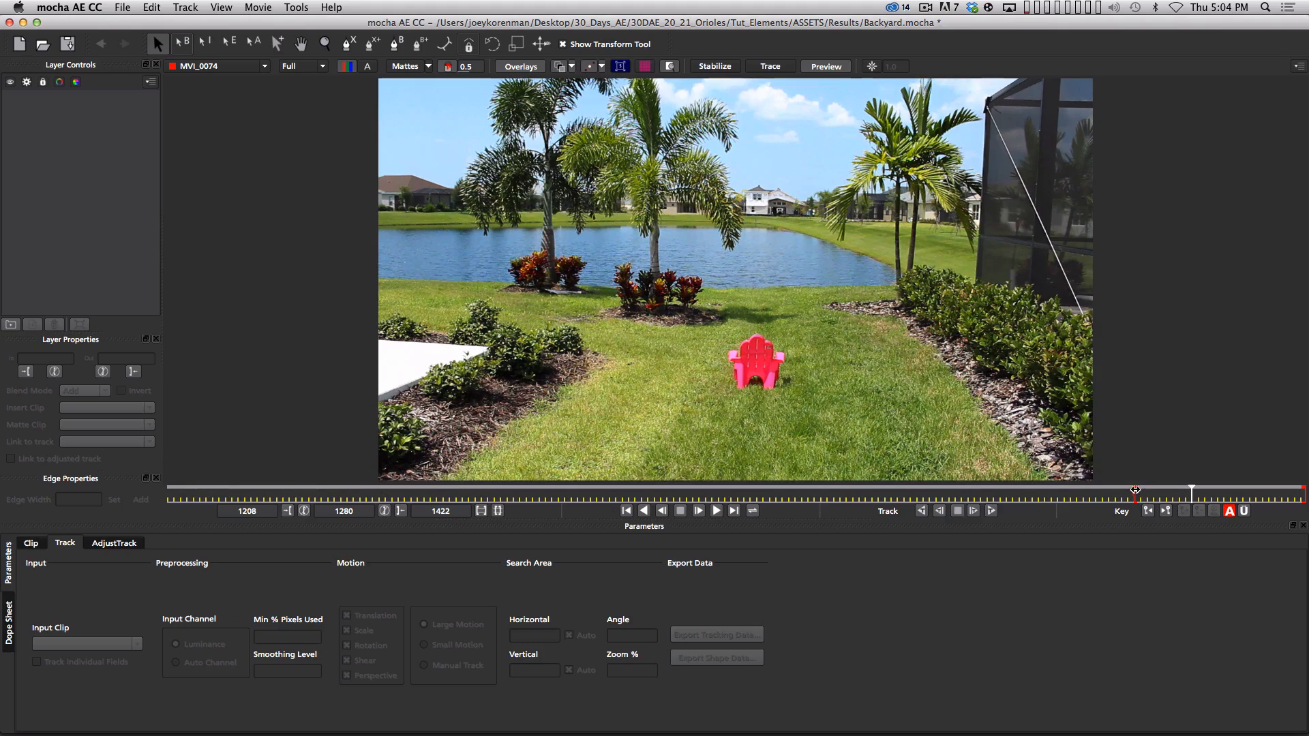
mouse_move(1190, 494)
left_mouse_down()
mouse_move(1142, 496)
mouse_move(1290, 499)
mouse_move(1134, 497)
mouse_move(1269, 499)
mouse_move(1171, 494)
mouse_move(1201, 495)
mouse_move(1190, 495)
left_mouse_up()
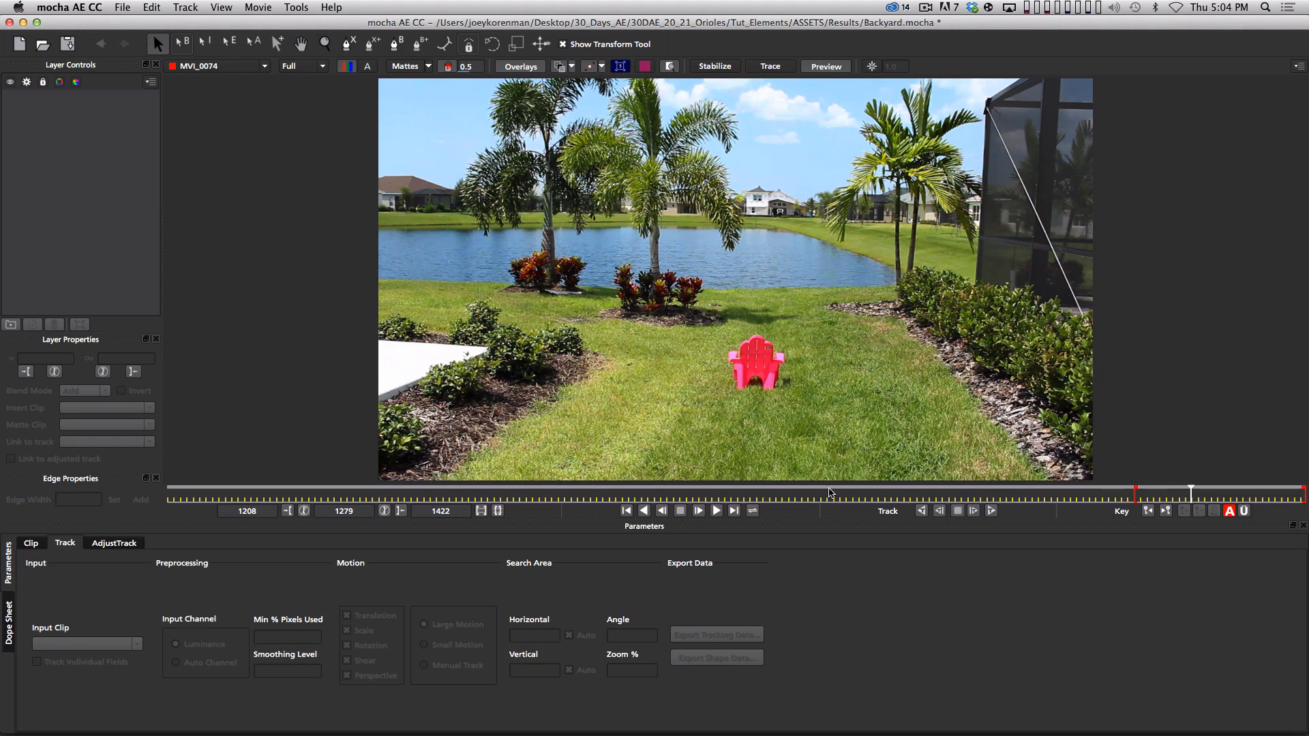
left_click_drag(1190, 492, 1304, 495)
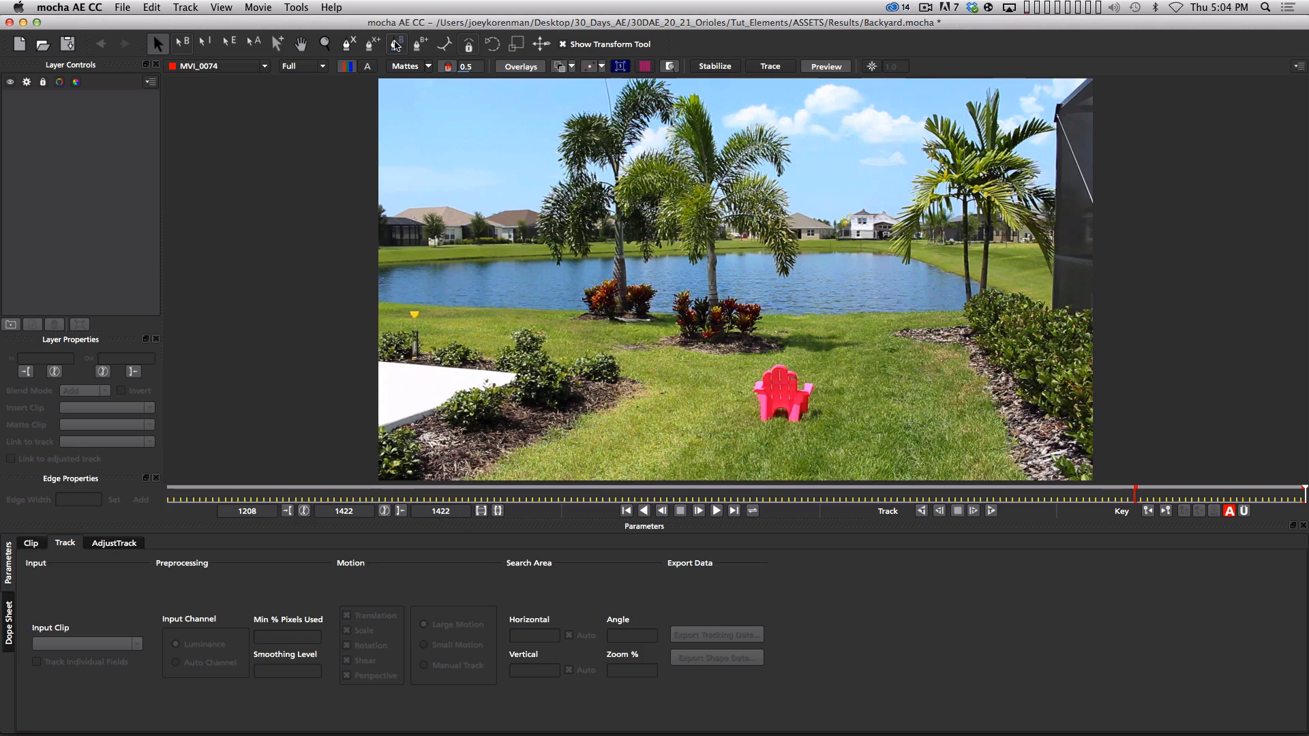
- Draw a closed seven-point X-spline on the grass around the pink chair at frame 1422
left_click(349, 45)
left_click(717, 347)
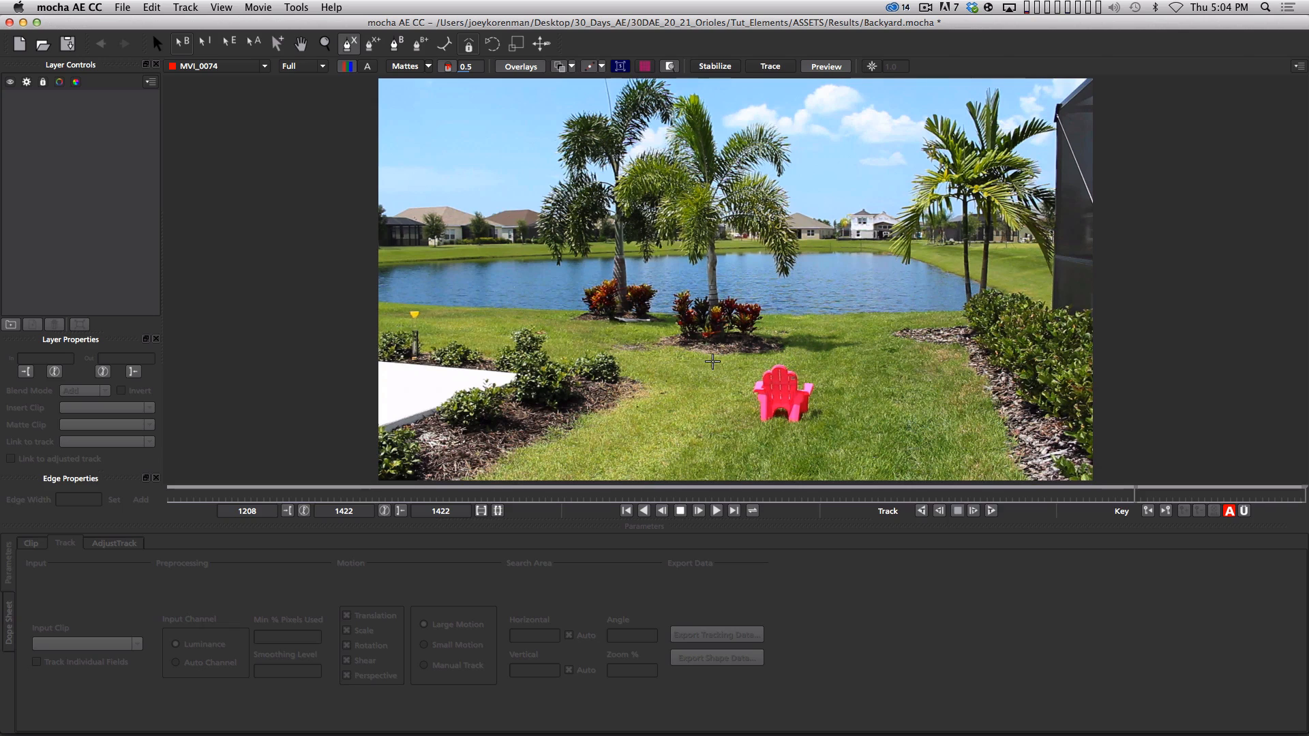
left_click(632, 445)
left_click(768, 458)
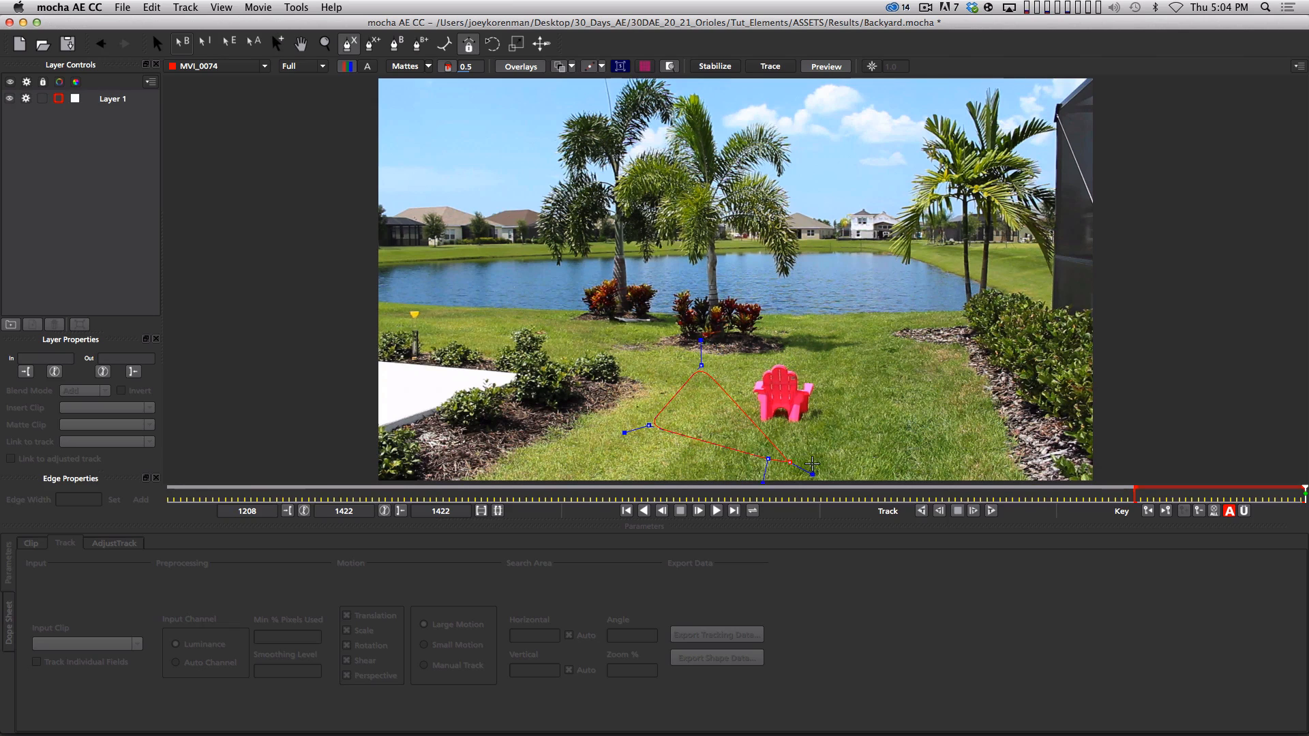
left_click(867, 439)
left_click(871, 372)
left_click(812, 331)
left_click(755, 340)
right_click(716, 370)
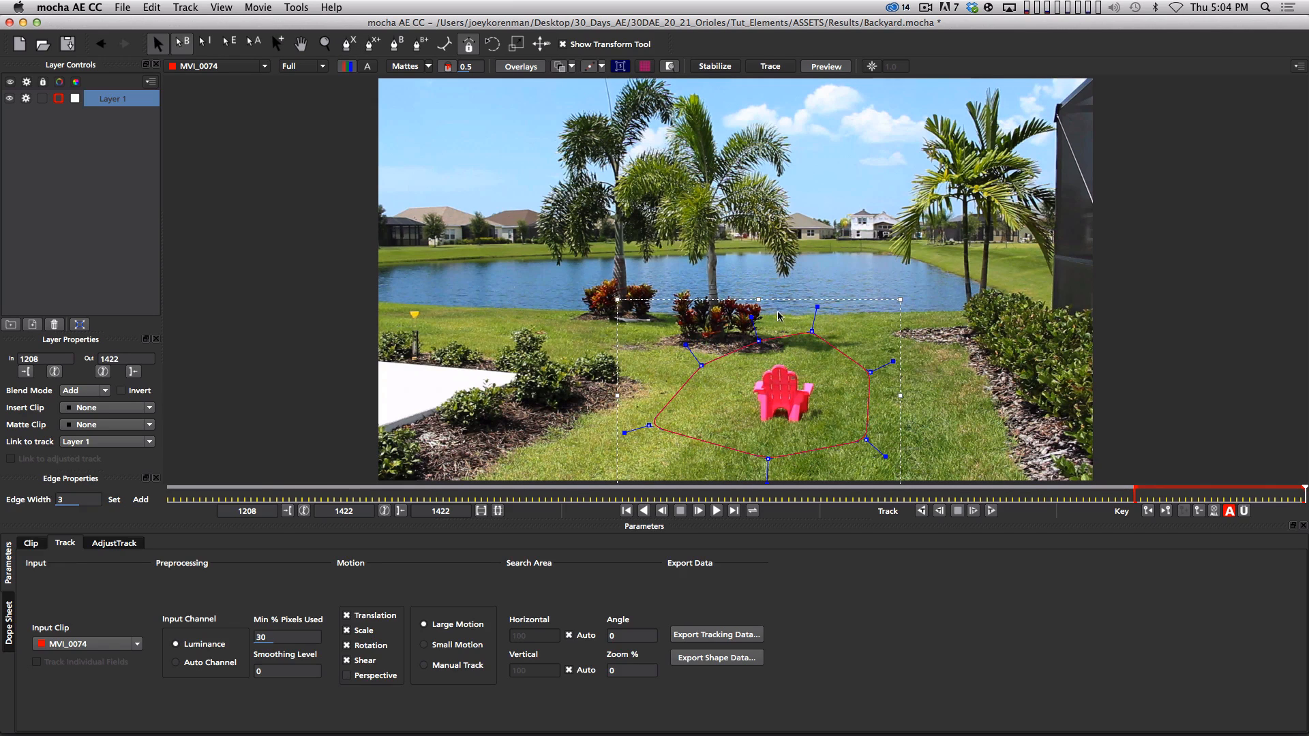
- Adjust the upper points of the X-spline around the chair and delete its layer
mouse_move(686, 345)
left_mouse_down()
mouse_move(669, 326)
mouse_move(700, 360)
left_mouse_up()
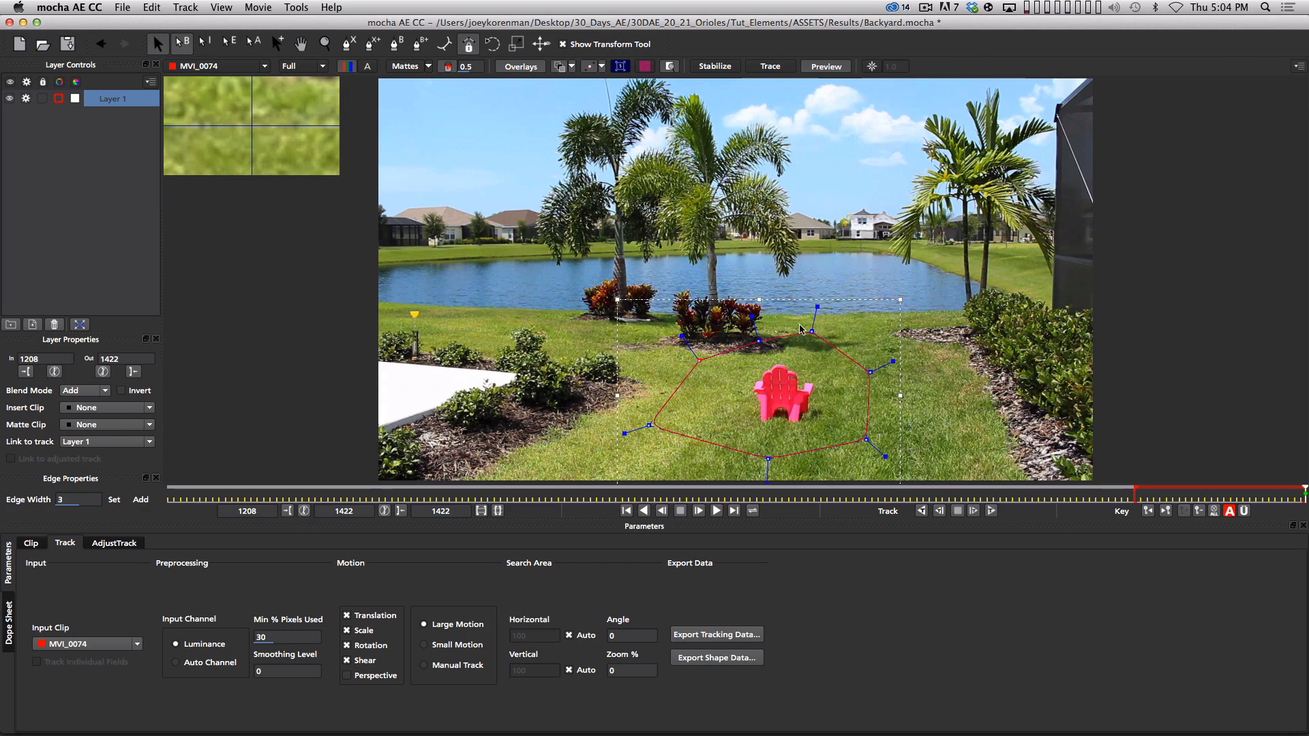
left_click_drag(812, 331, 839, 321)
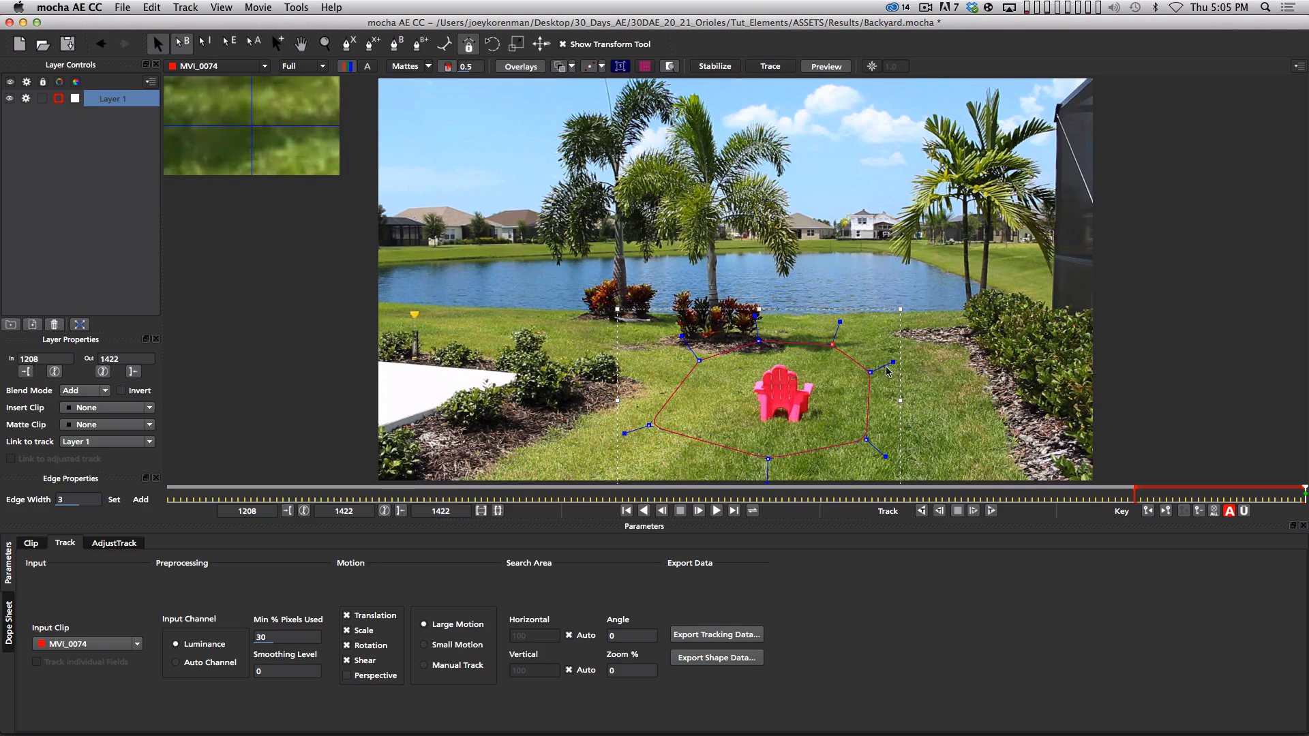
mouse_move(892, 362)
left_mouse_down()
mouse_move(882, 374)
mouse_move(889, 364)
left_mouse_up()
left_click(96, 97)
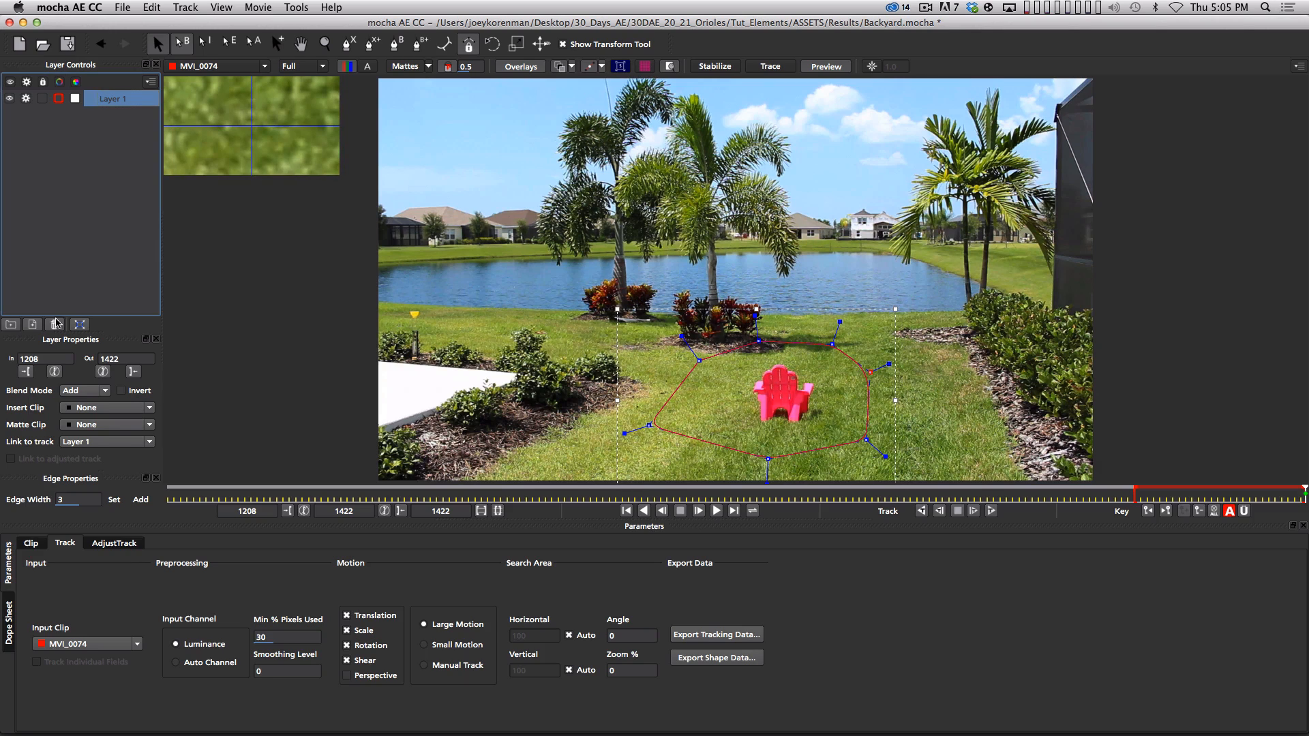
left_click(57, 323)
- Draw a curved Bezier-spline on the grass around the pink chair
left_click(396, 44)
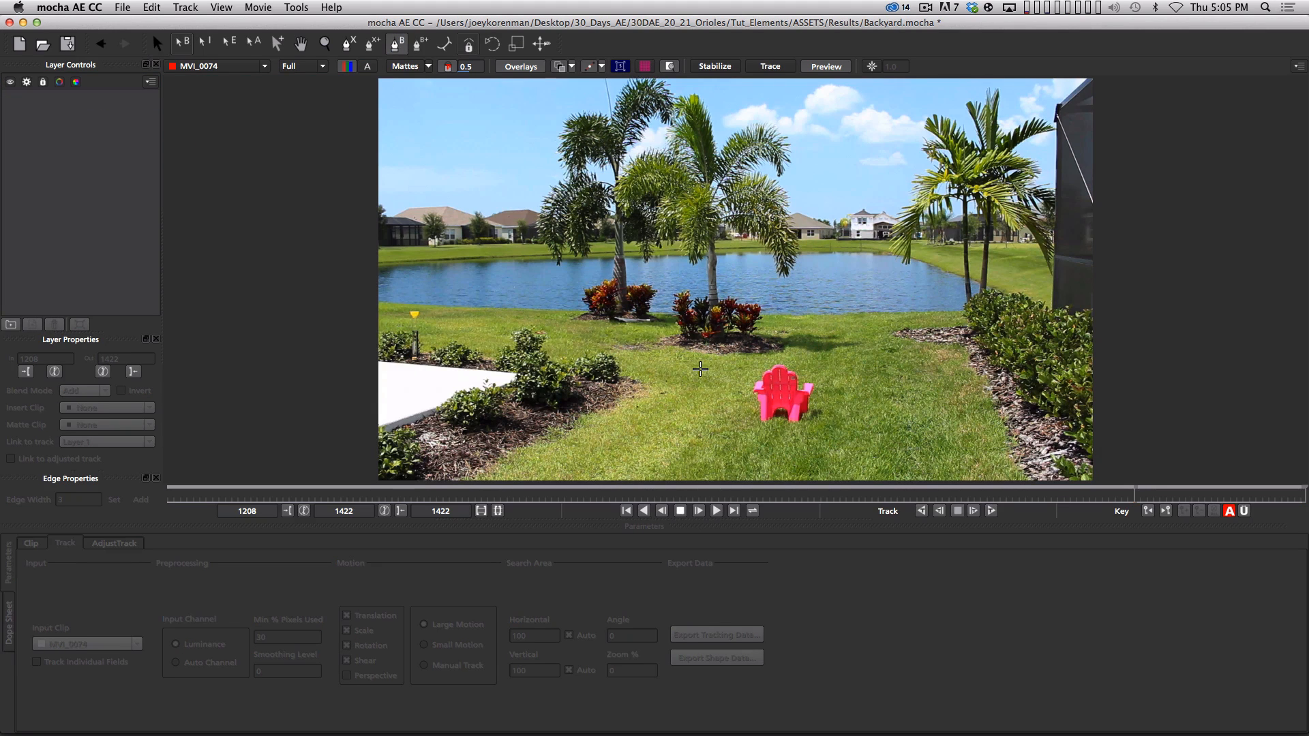
left_click(734, 363)
left_click_drag(683, 395, 677, 405)
left_click_drag(688, 450, 698, 454)
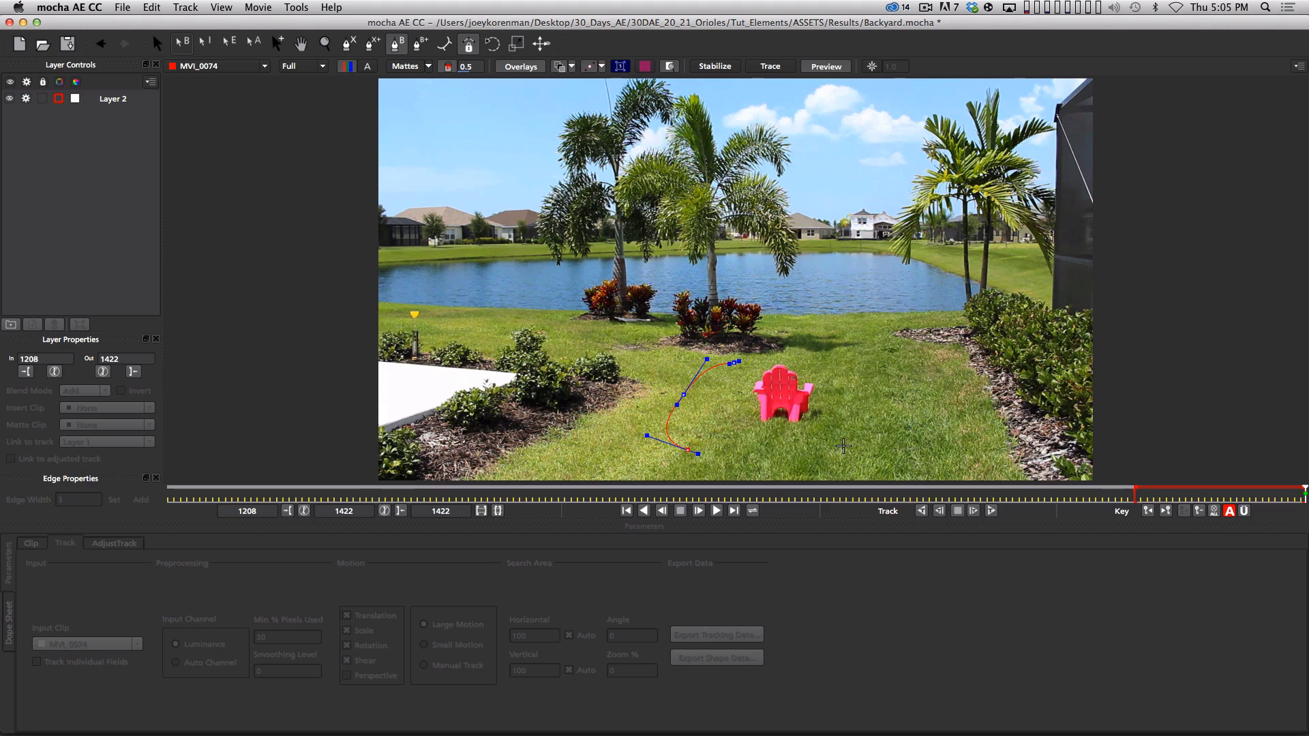
left_click_drag(840, 446, 869, 439)
left_click_drag(900, 391, 846, 347)
left_click_drag(810, 348, 752, 356)
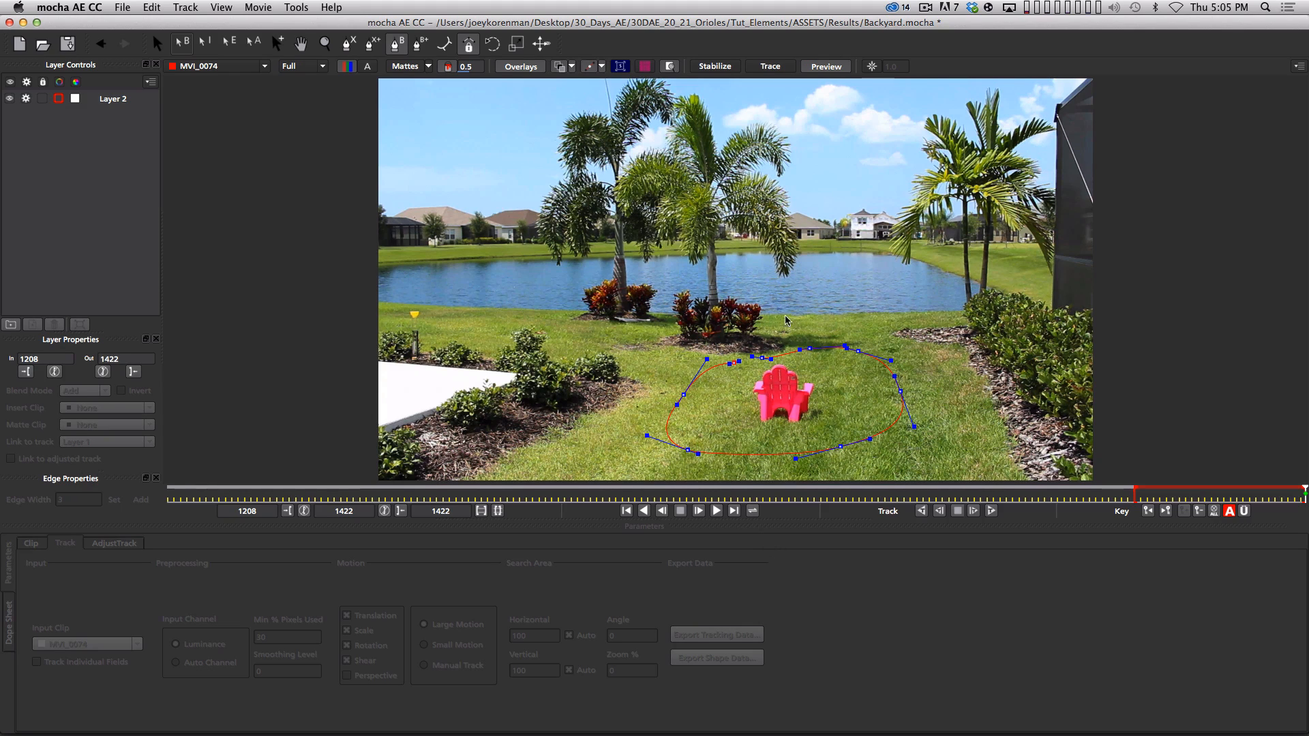
- Delete the layer holding the Bezier-spline around the chair
left_click(98, 100)
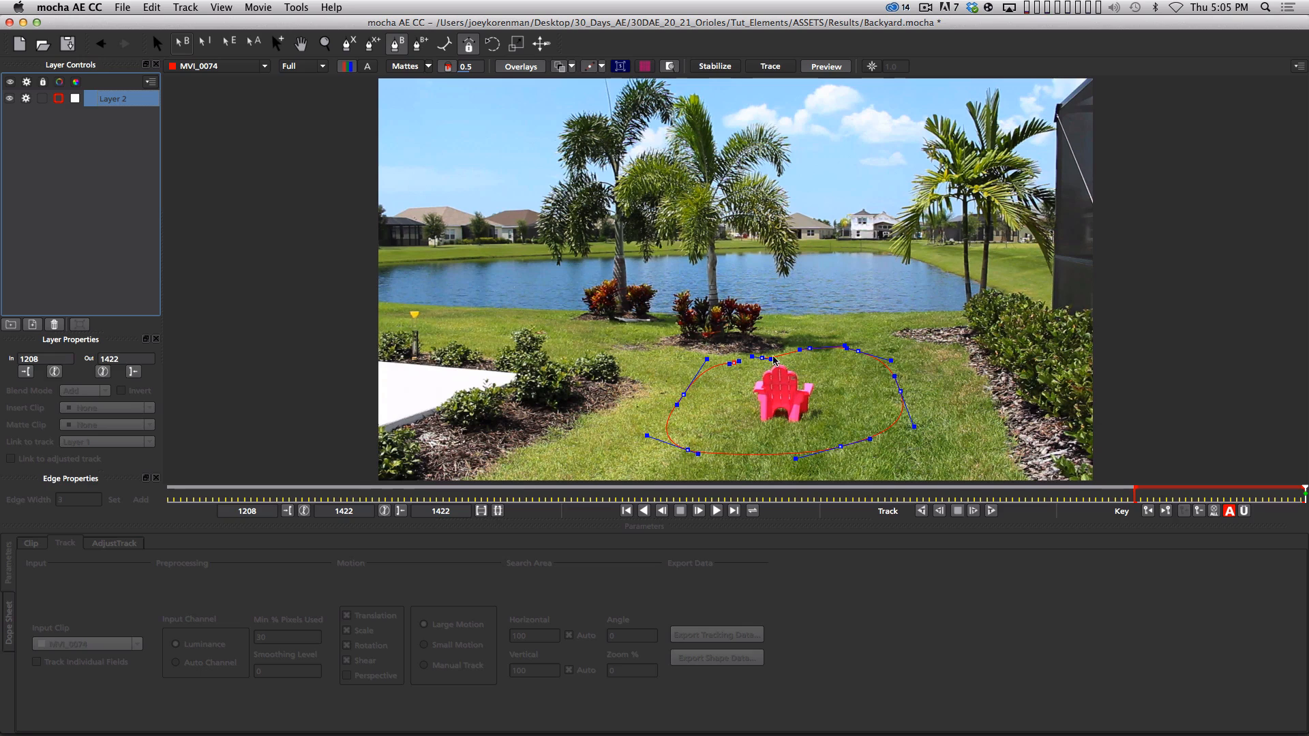
left_click(103, 99)
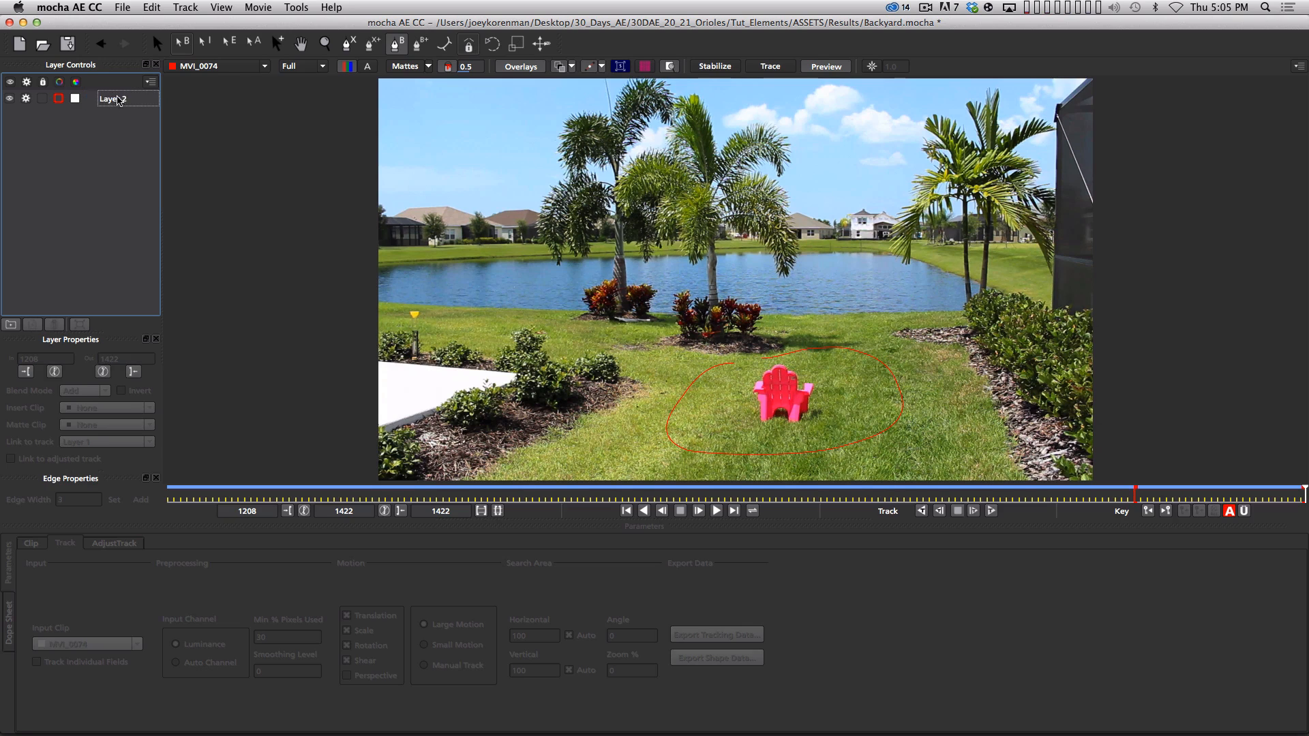
left_click(103, 99)
left_click(55, 326)
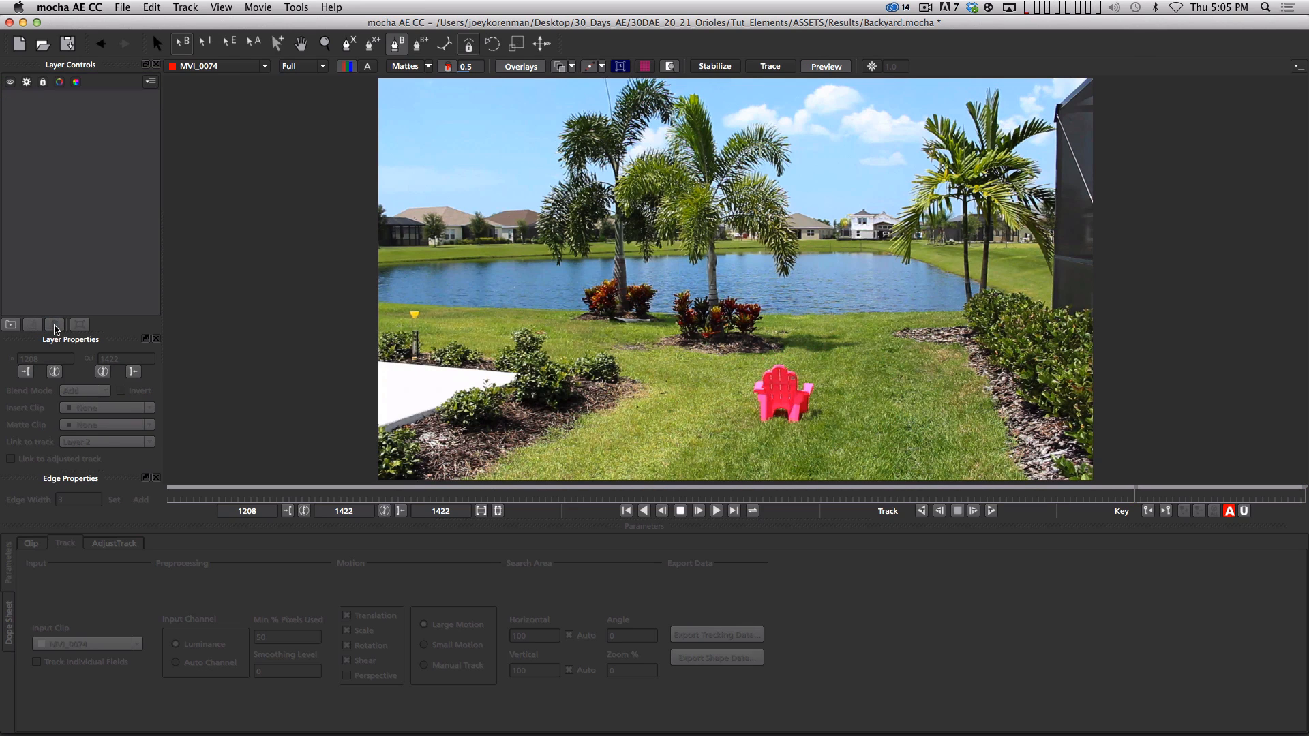
- Draw a closed X-spline over the grass beside and in front of the pink chair, leaving the chair outside the shape
left_click(348, 46)
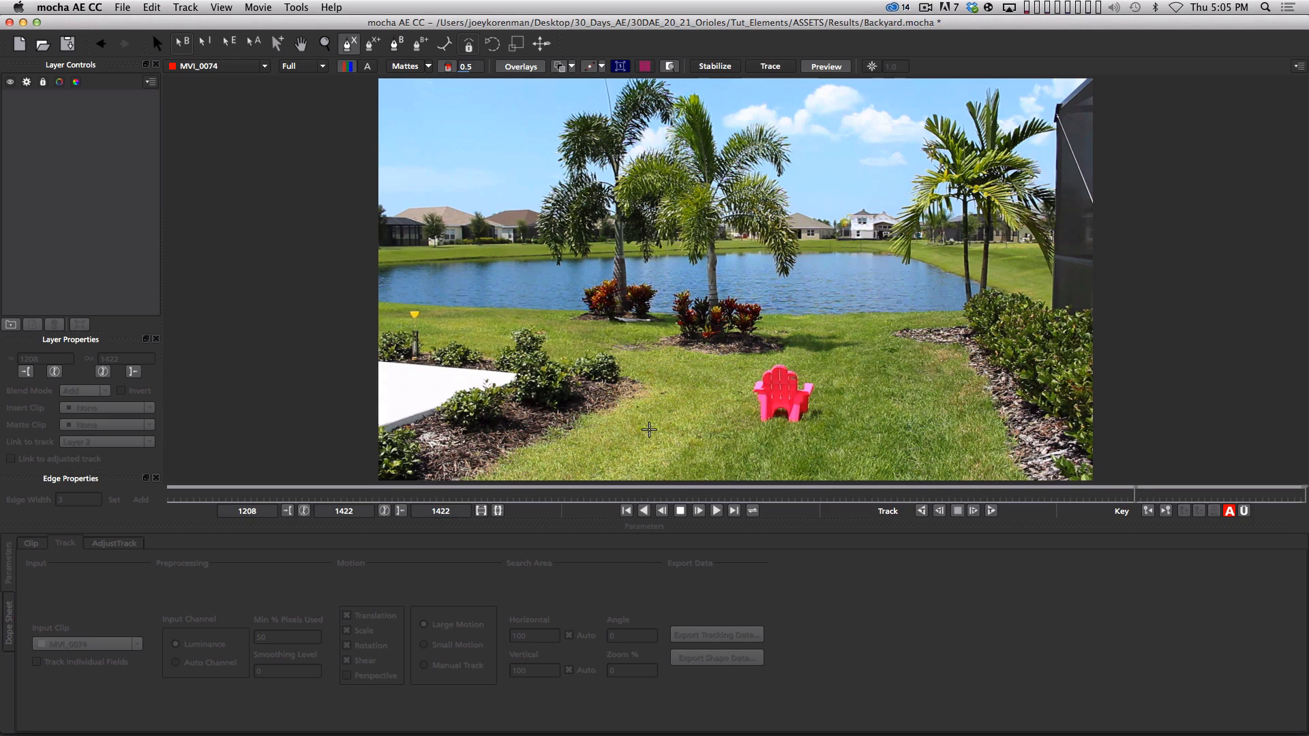
left_click(724, 379)
left_click(685, 393)
left_click(638, 420)
left_click(648, 460)
left_click(745, 465)
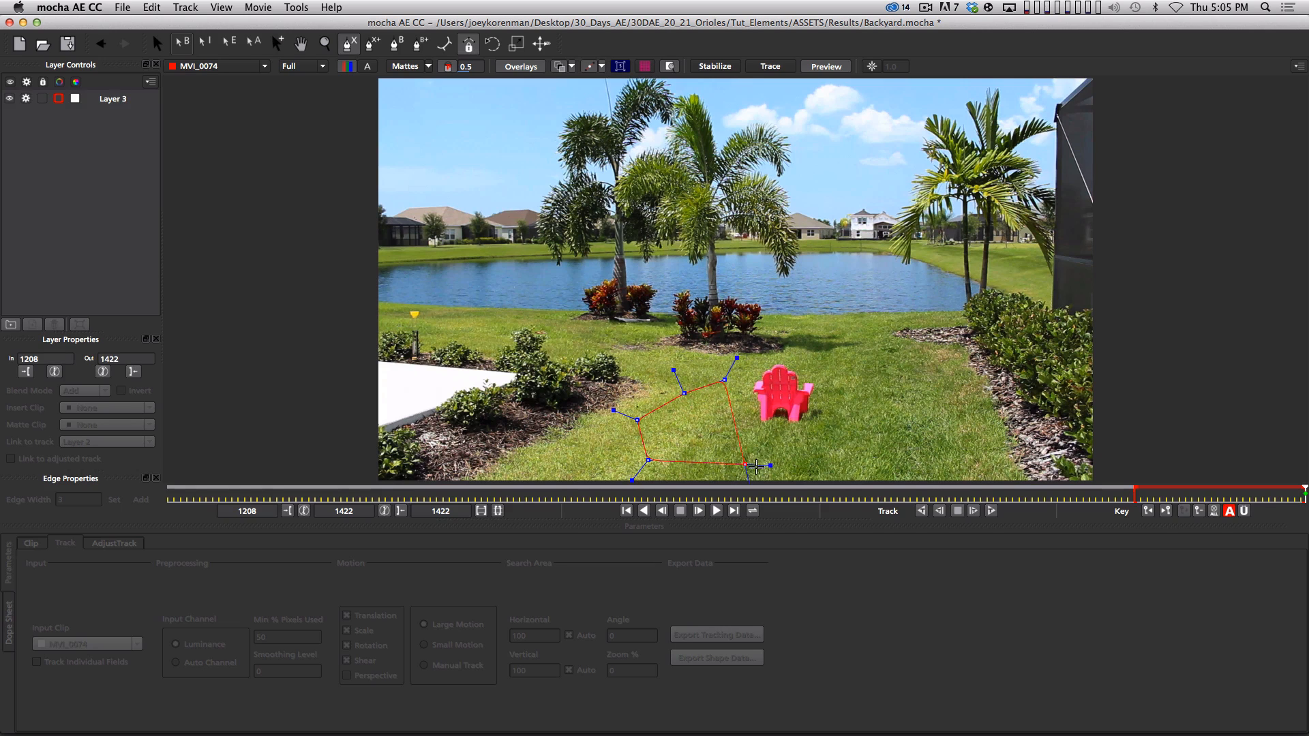
left_click(821, 471)
left_click(854, 453)
left_click(837, 432)
left_click(781, 442)
left_click(744, 426)
left_click(736, 408)
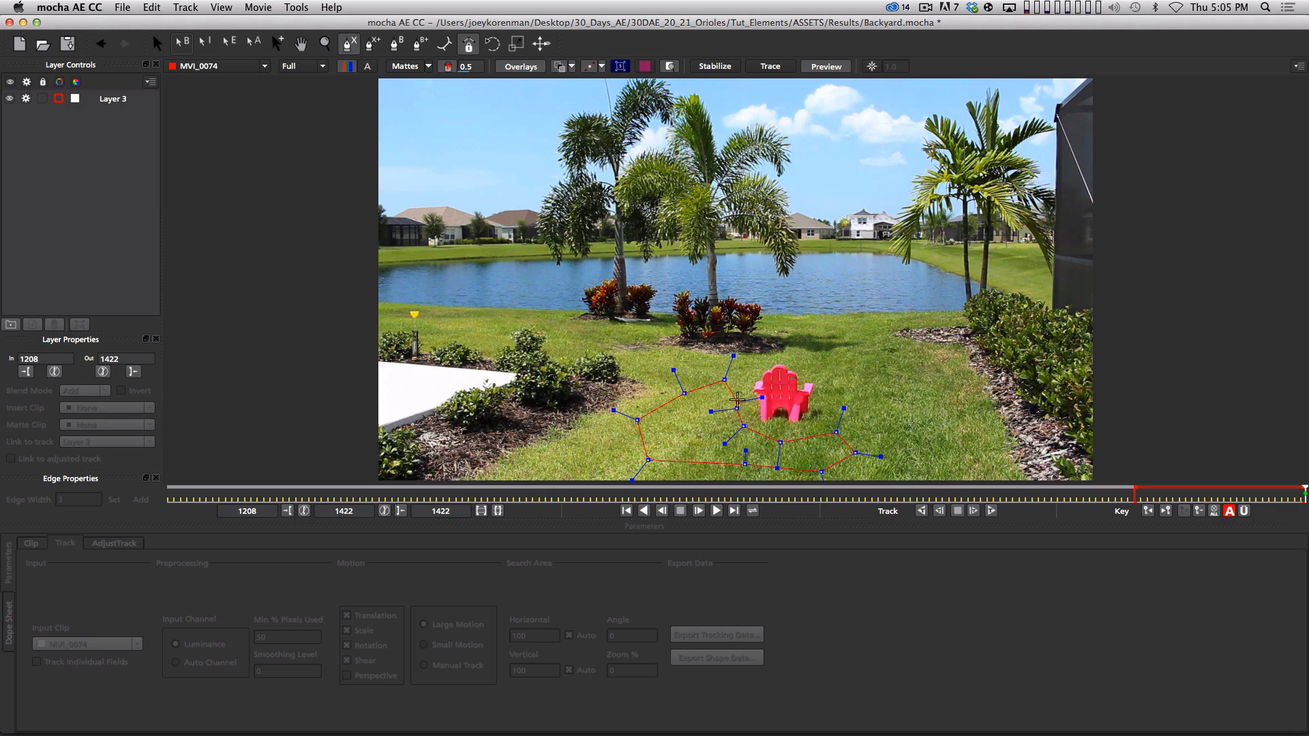
left_click(742, 387)
left_click(725, 379)
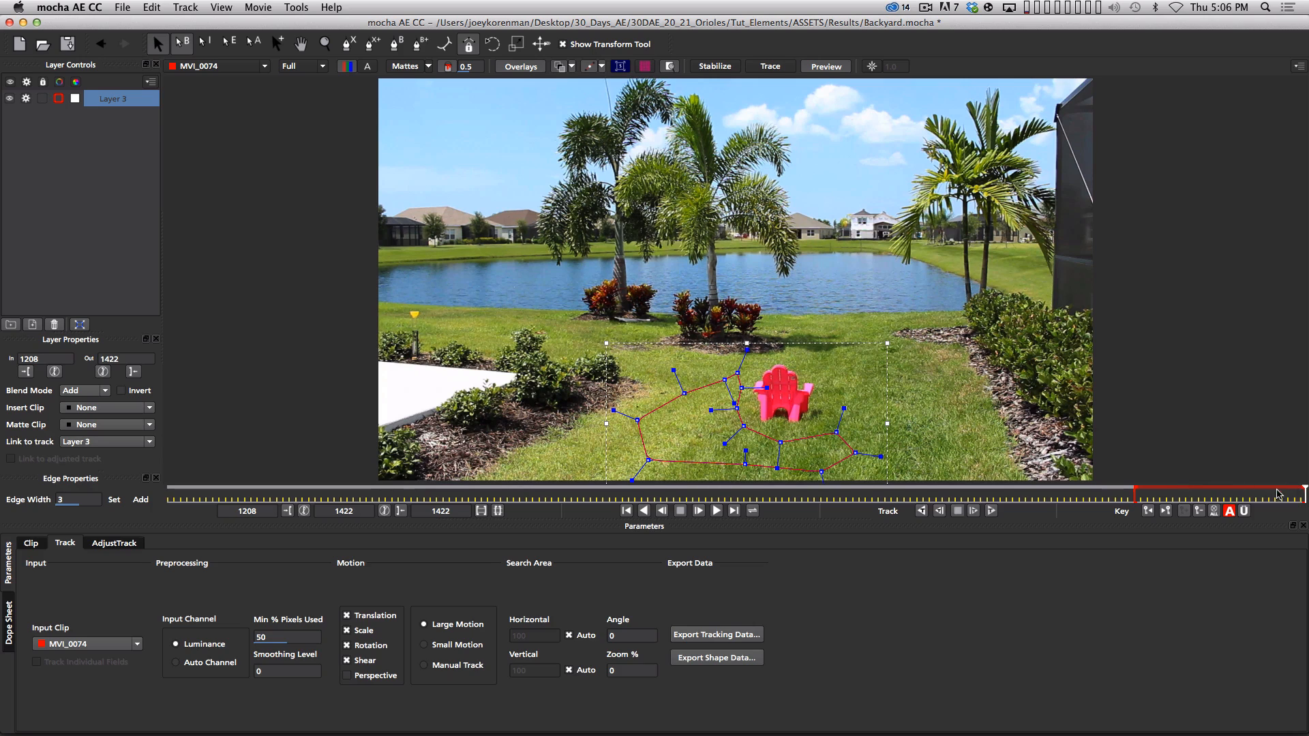
- Track the grass shape backward from frame 1422 and stop the tracking at frame 1356
left_click(922, 511)
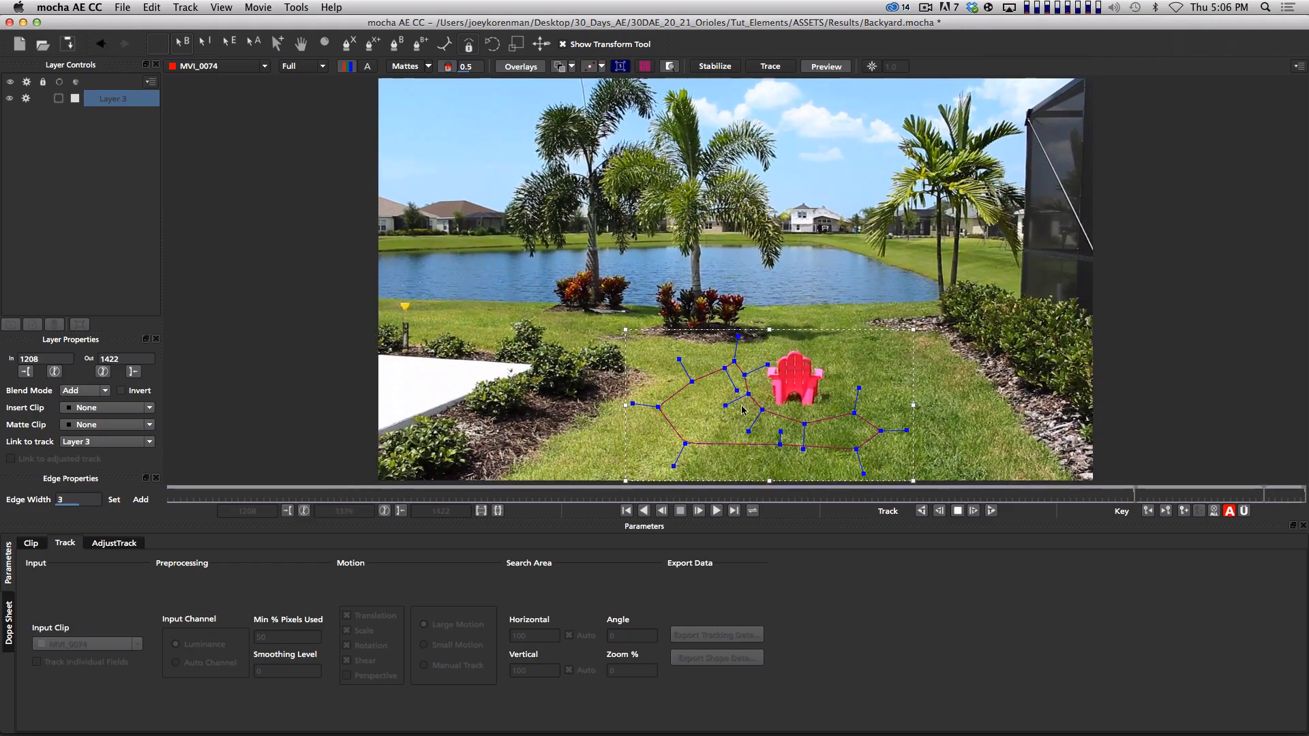
key("space")
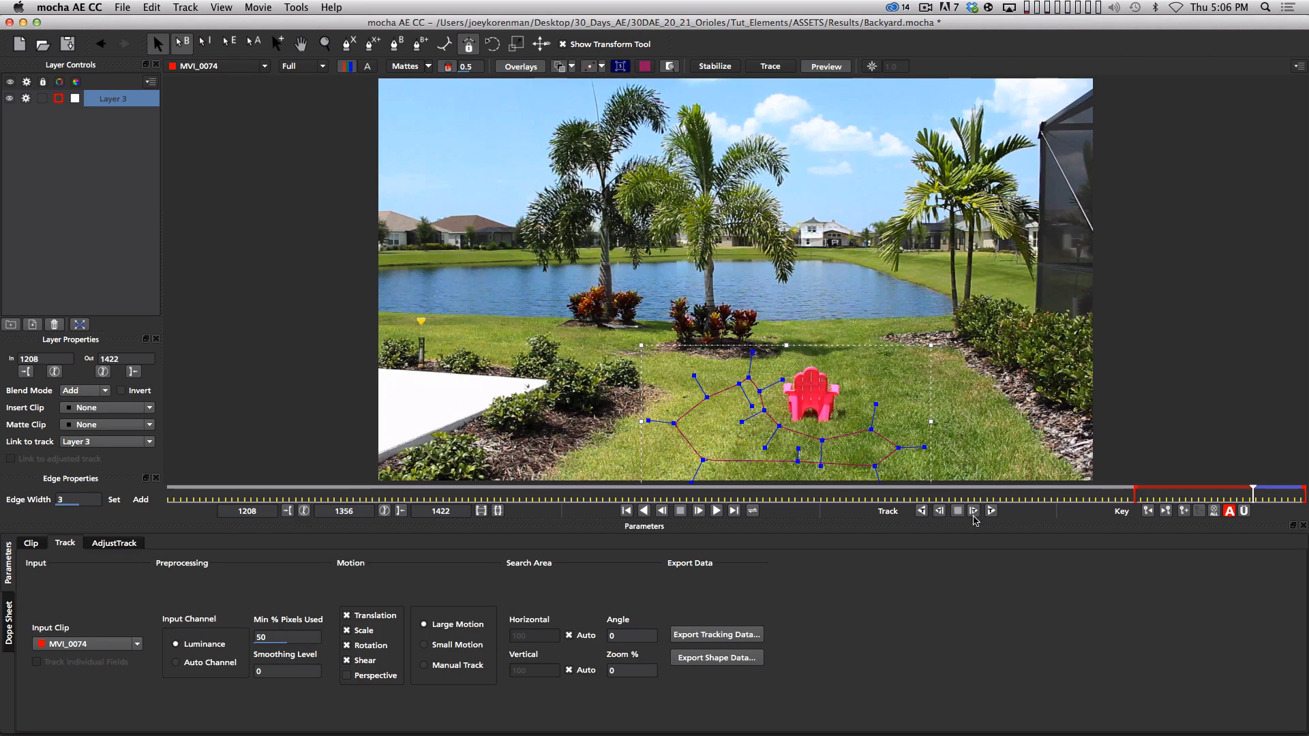
- Track the grass shape backward to frame 1325 and extend its lower edge points further down the lawn
left_click(921, 510)
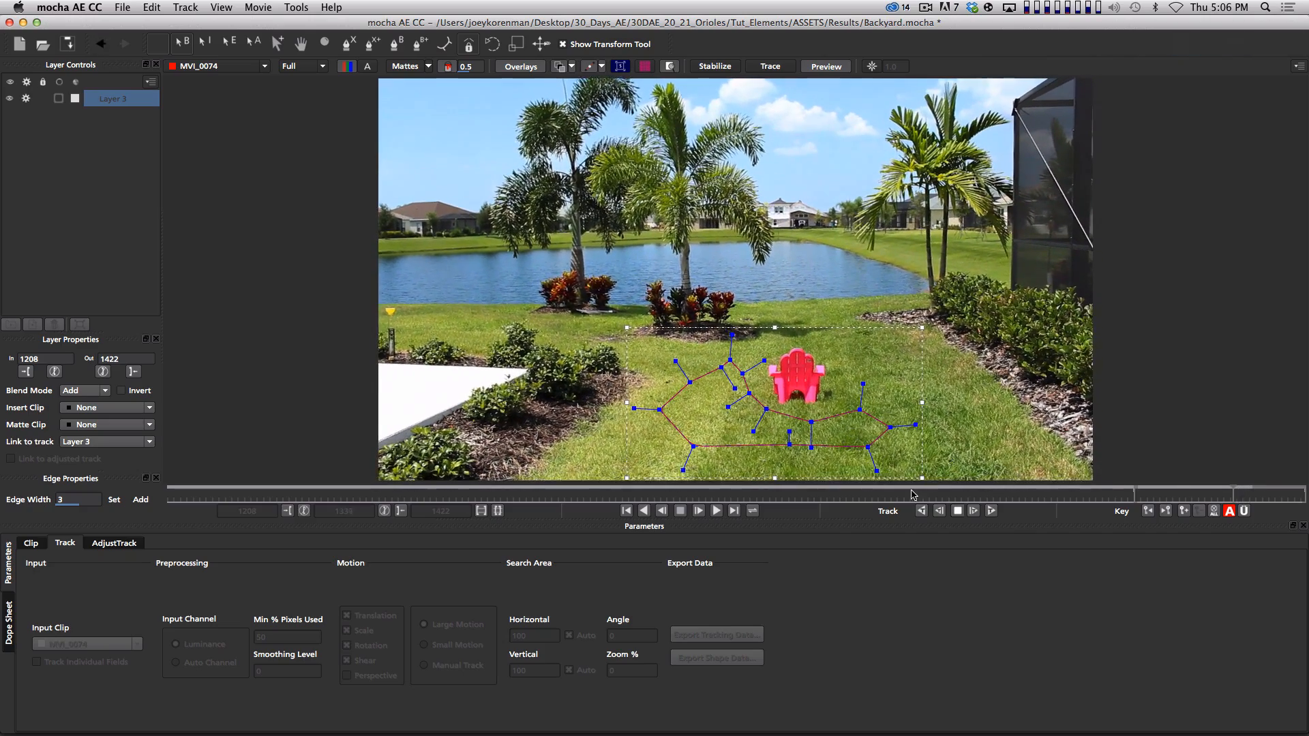
key("space")
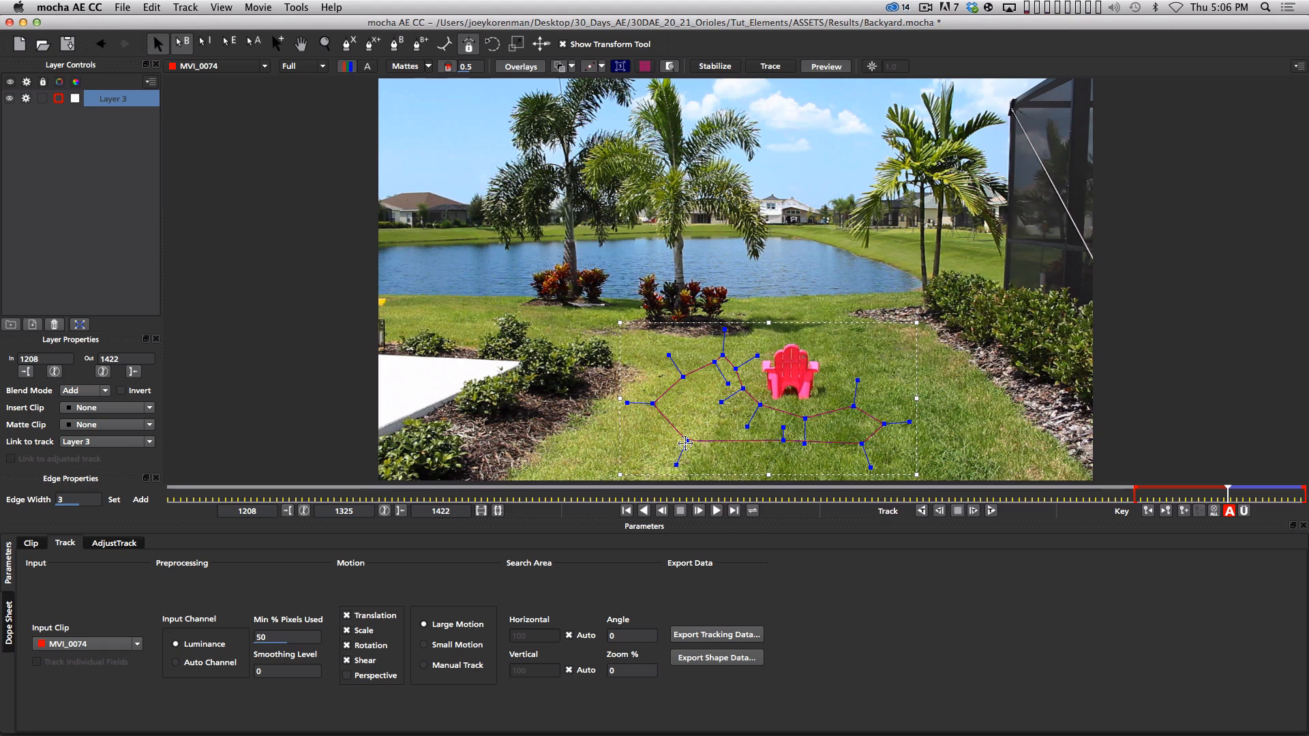
left_click_drag(686, 442, 663, 461)
left_click_drag(783, 440, 771, 457)
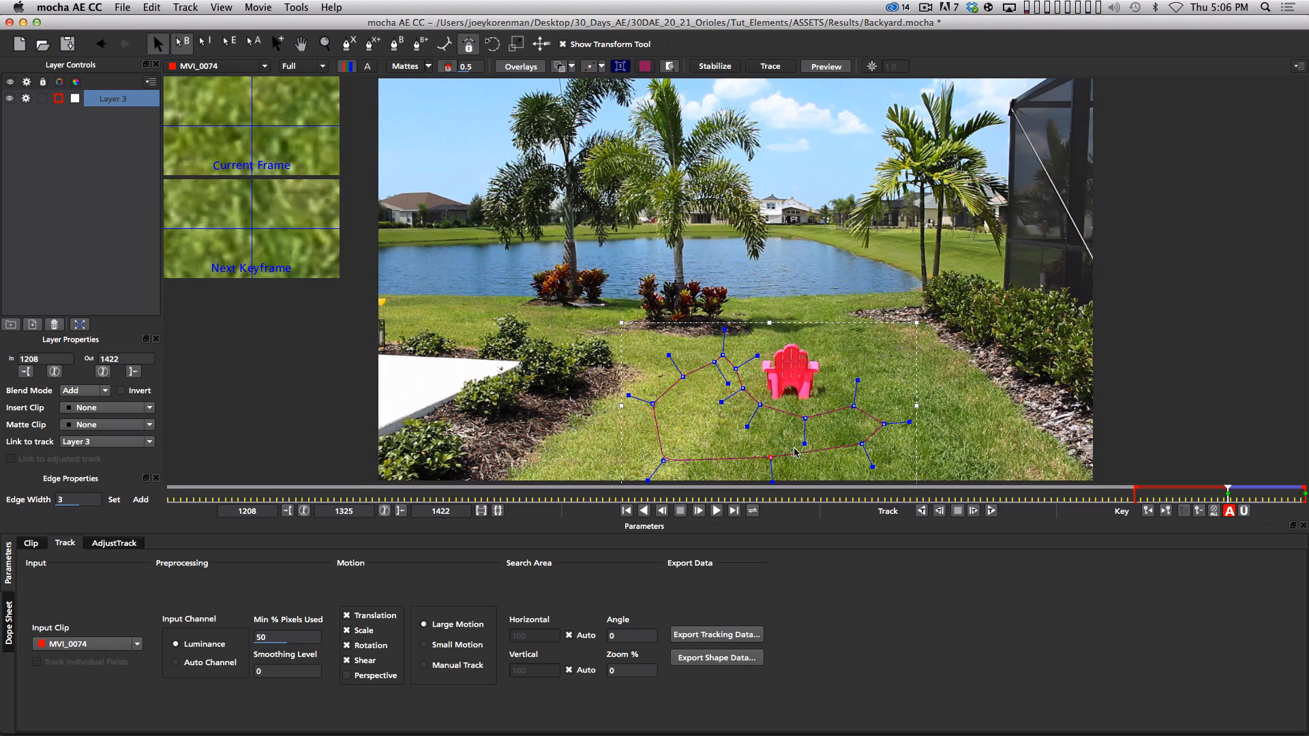
left_click_drag(863, 445, 857, 452)
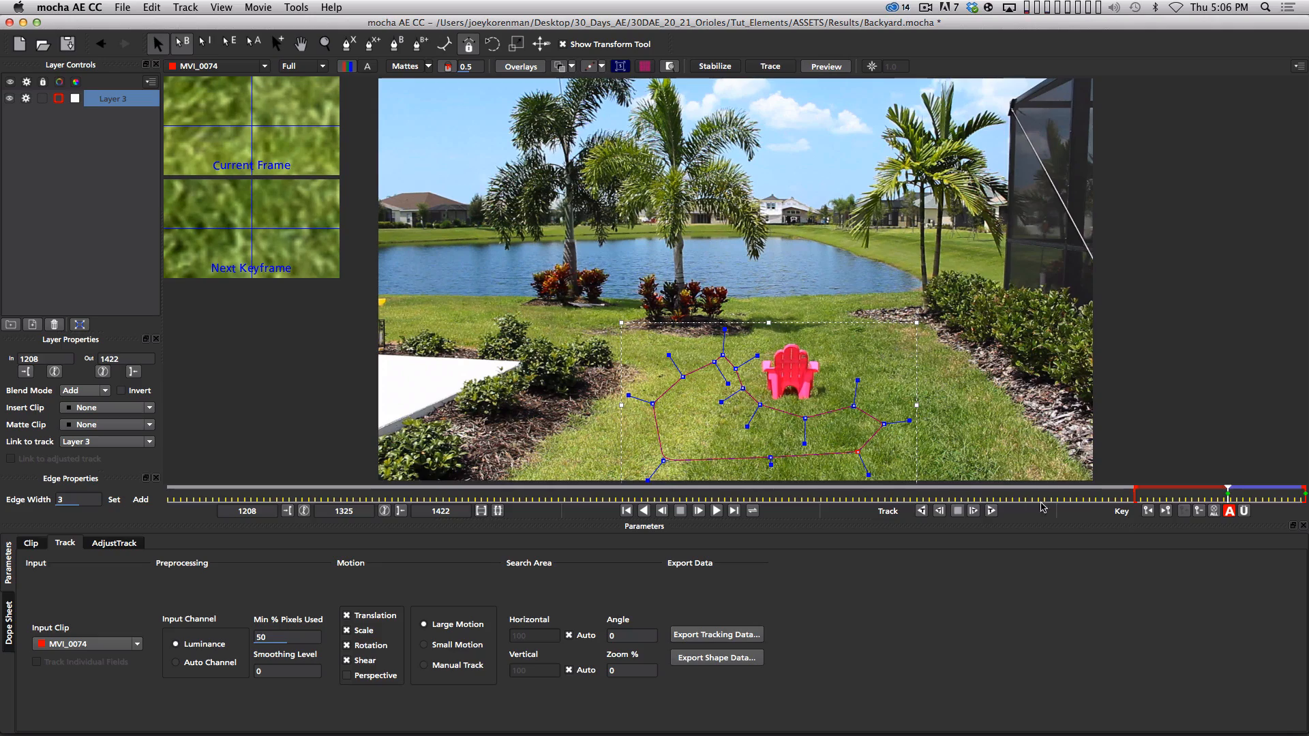
- Track backward to frame 1232 and pull the shape's lower edge points outward to cover more of the foreground grass
left_click(921, 511)
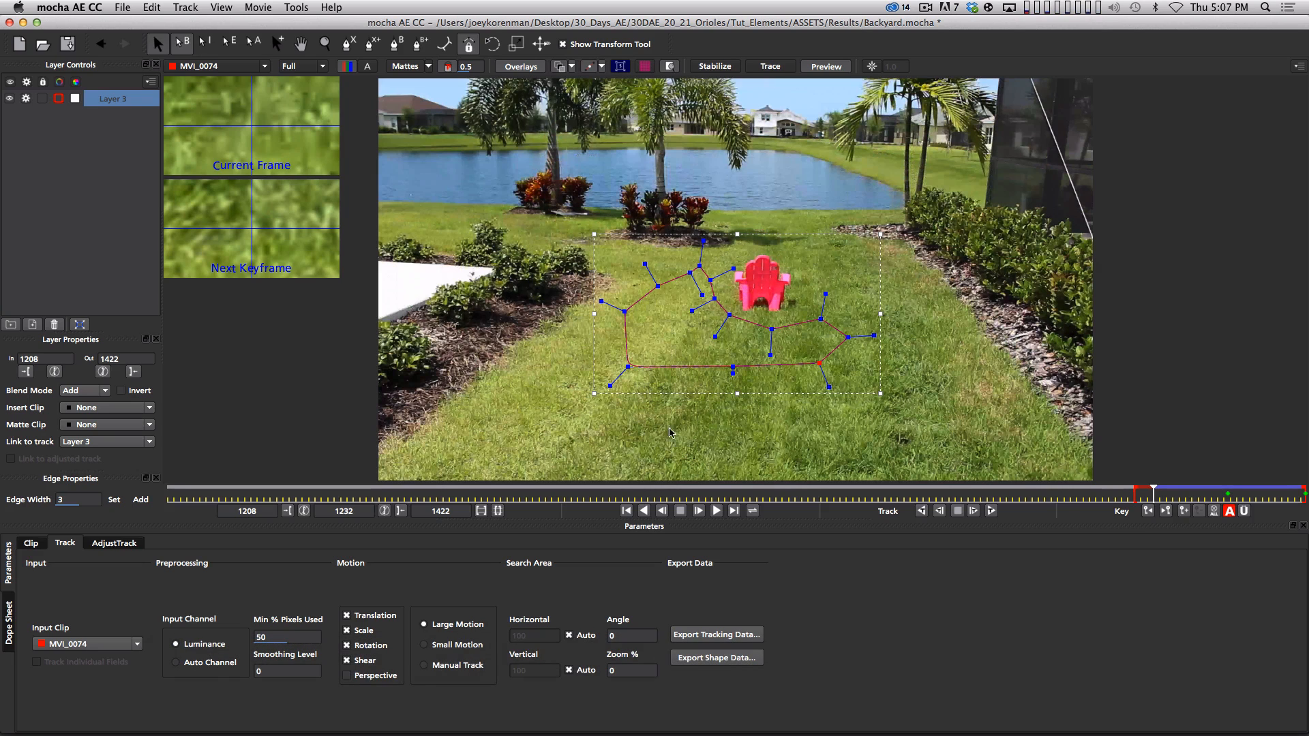
left_click_drag(628, 367, 590, 409)
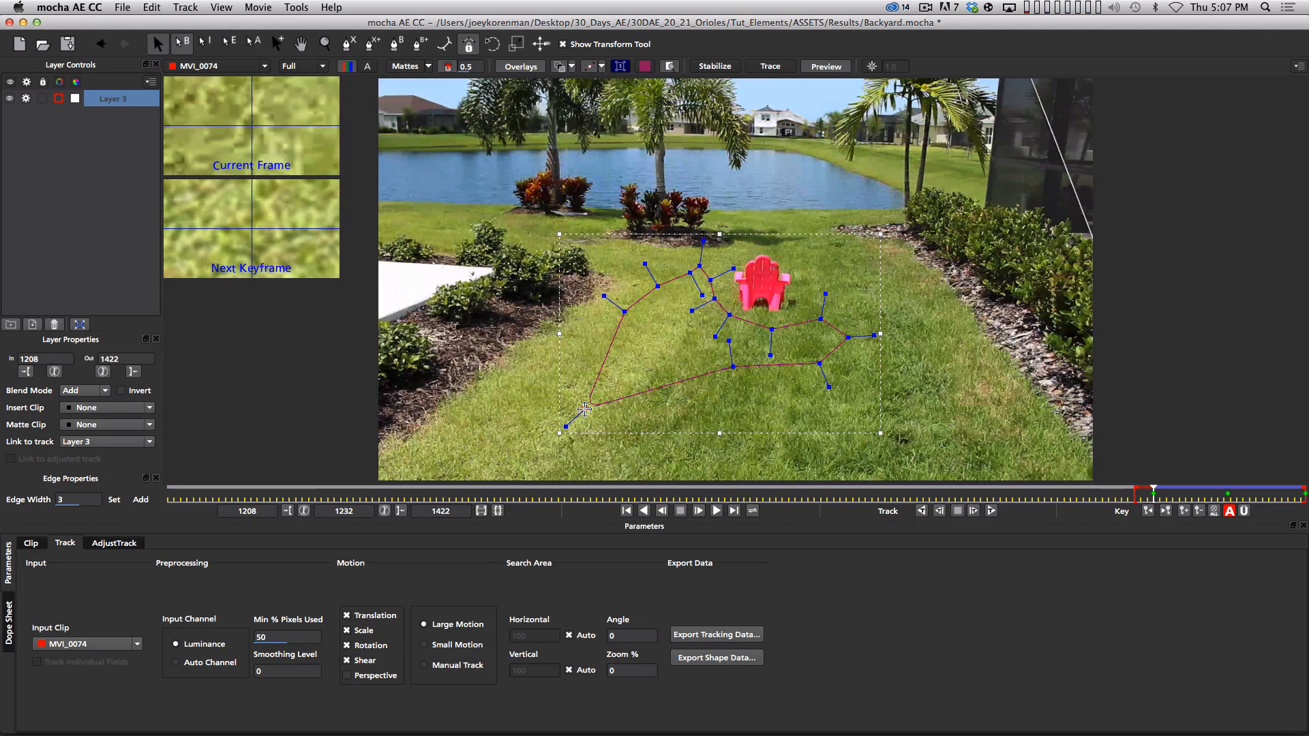
left_click_drag(733, 369, 725, 431)
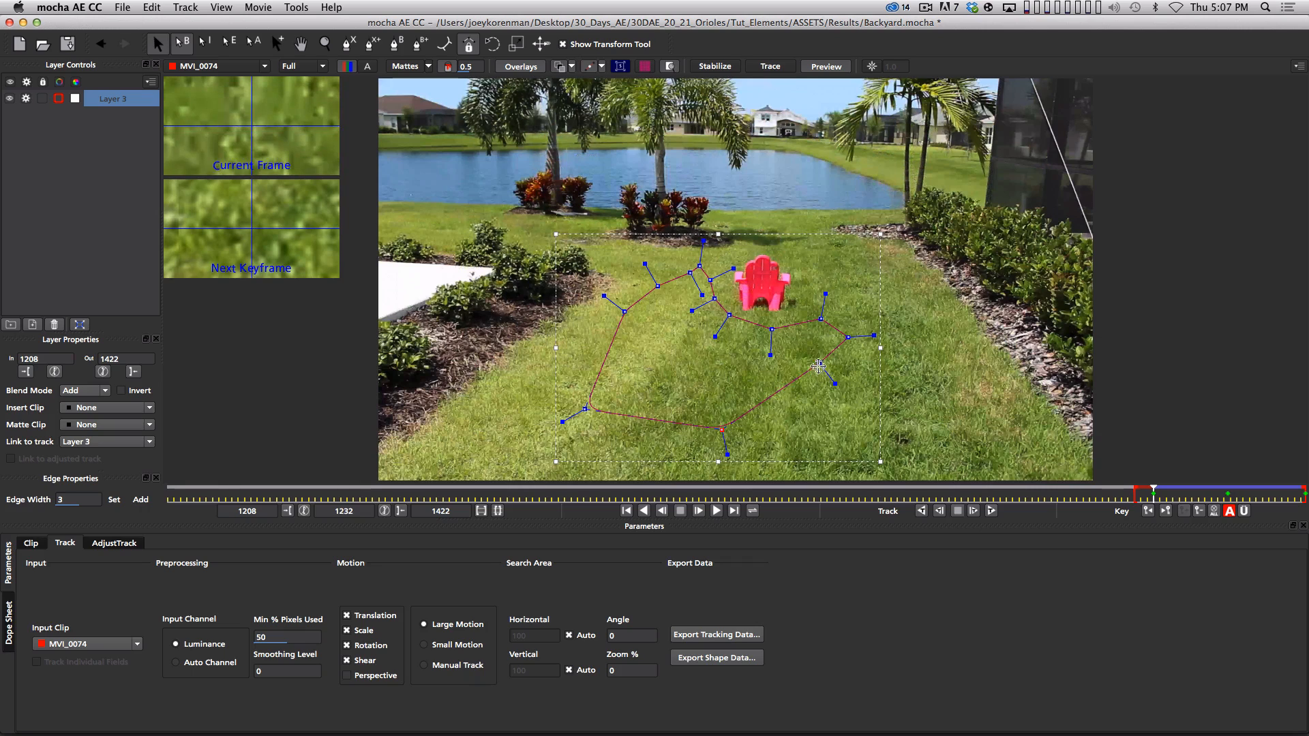
left_click_drag(819, 363, 801, 445)
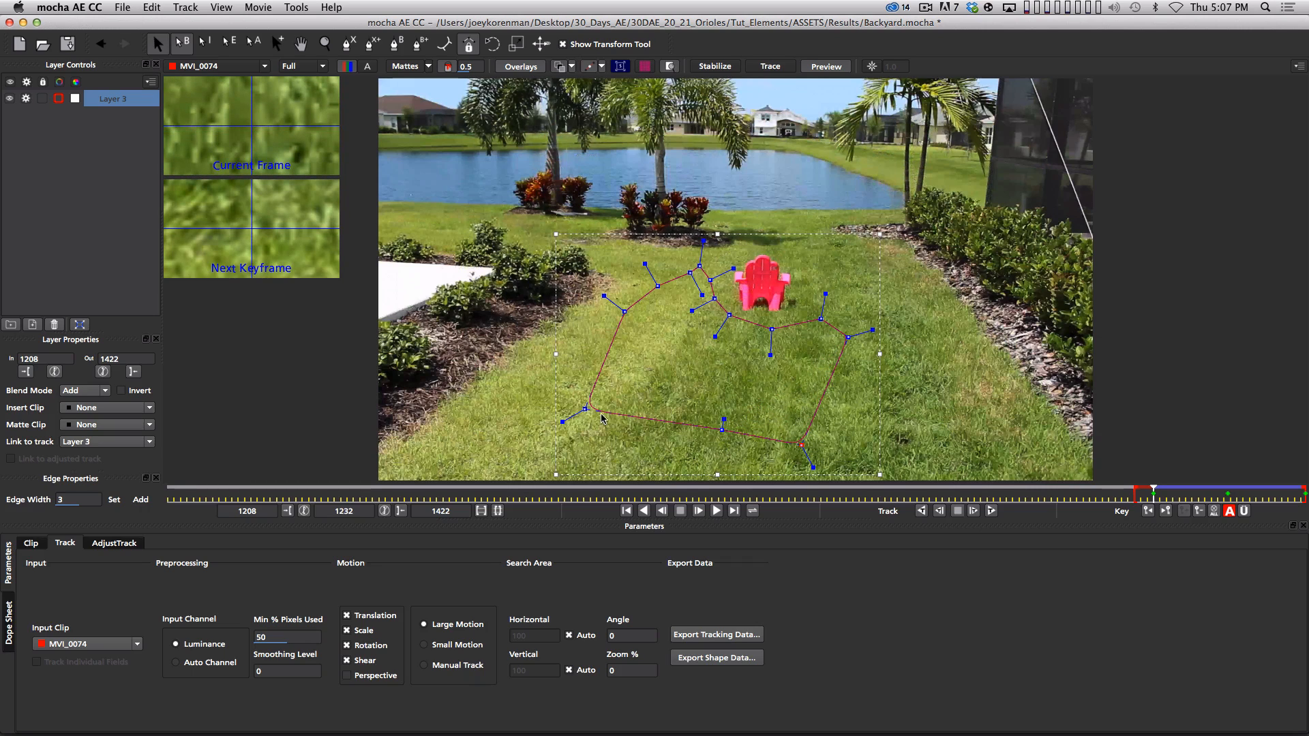
left_click_drag(590, 409, 575, 427)
left_click_drag(722, 430, 704, 439)
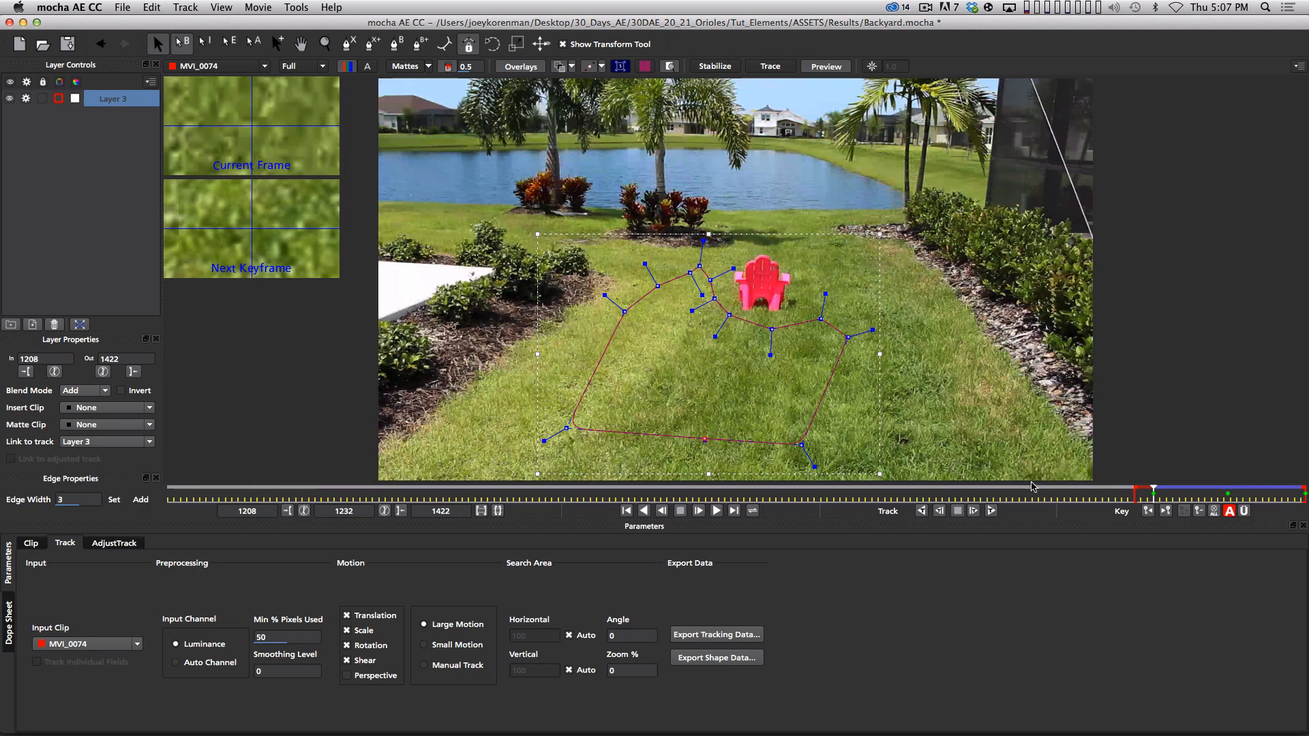
- Track backward to frame 1225, stretch the shape down over the foreground grass and bring its upper edge inside the frame
left_click(920, 511)
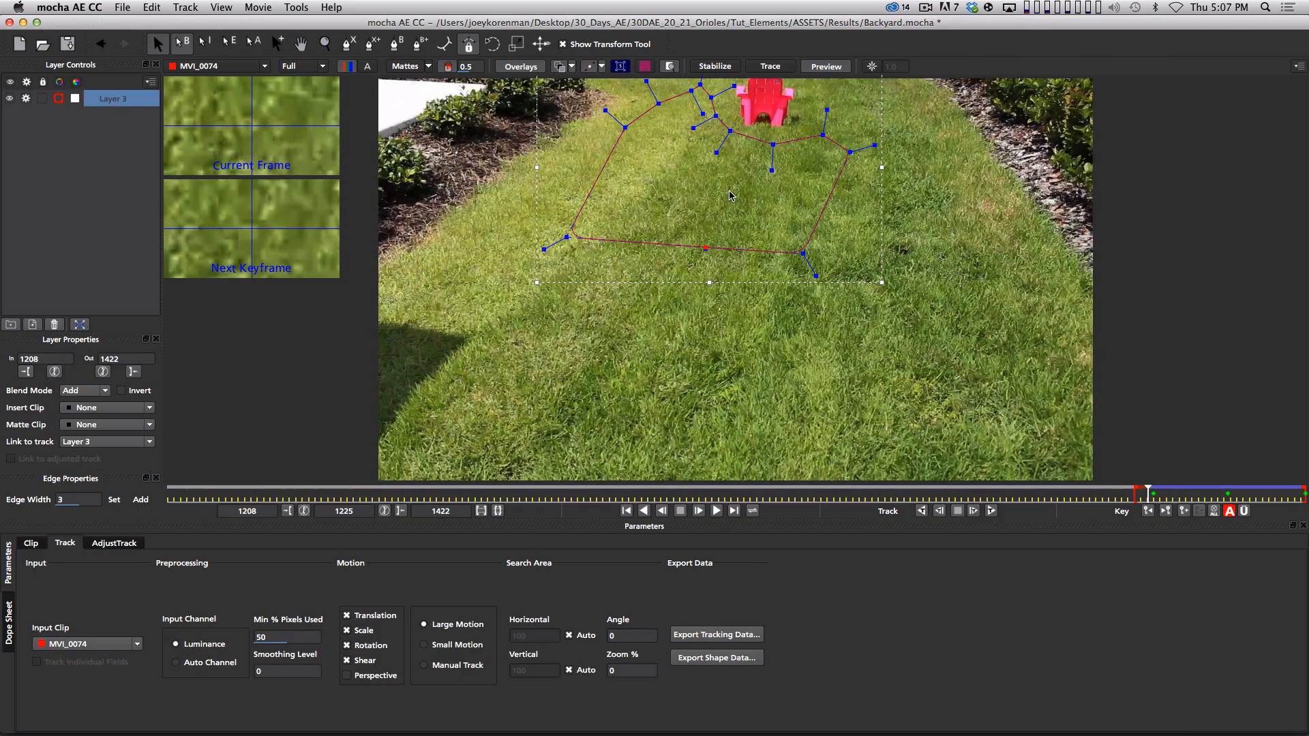
left_click_drag(718, 289, 718, 384)
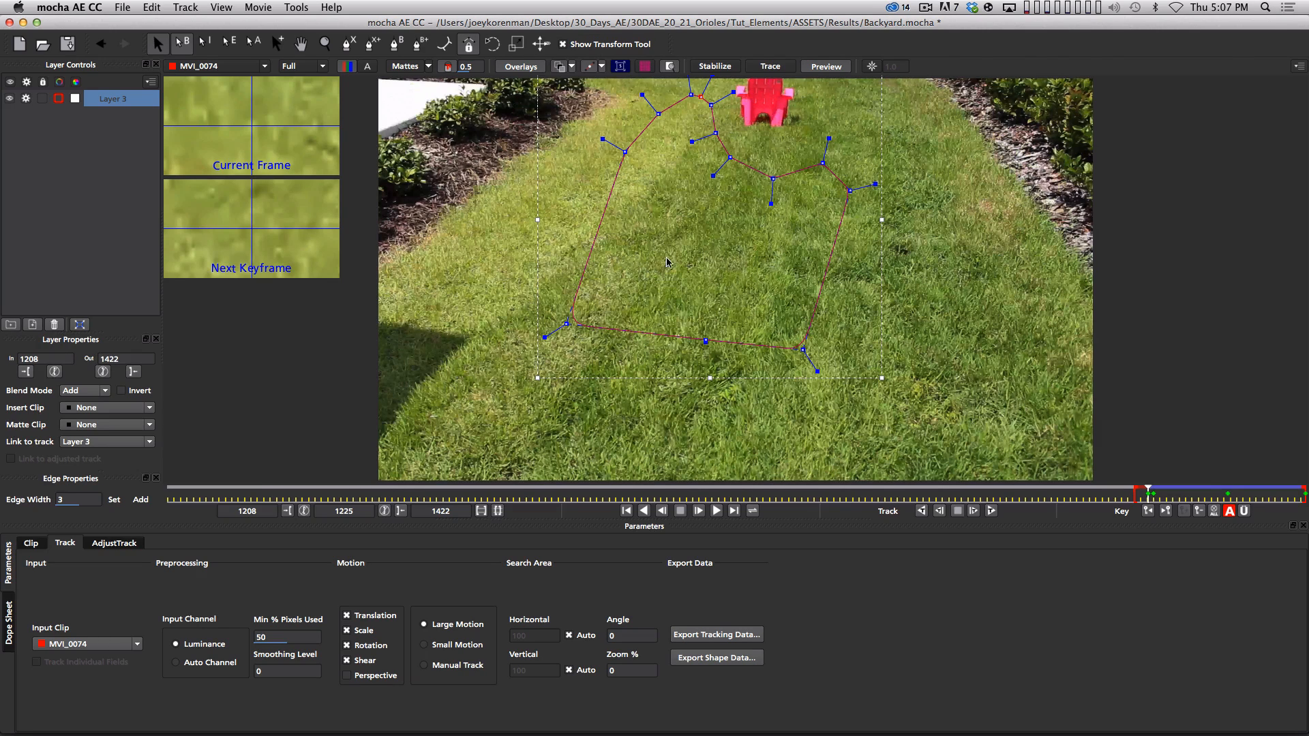
key("x")
mouse_move(746, 229)
left_mouse_down()
mouse_move(717, 310)
mouse_move(767, 257)
mouse_move(722, 233)
mouse_move(730, 215)
left_mouse_up()
key("z")
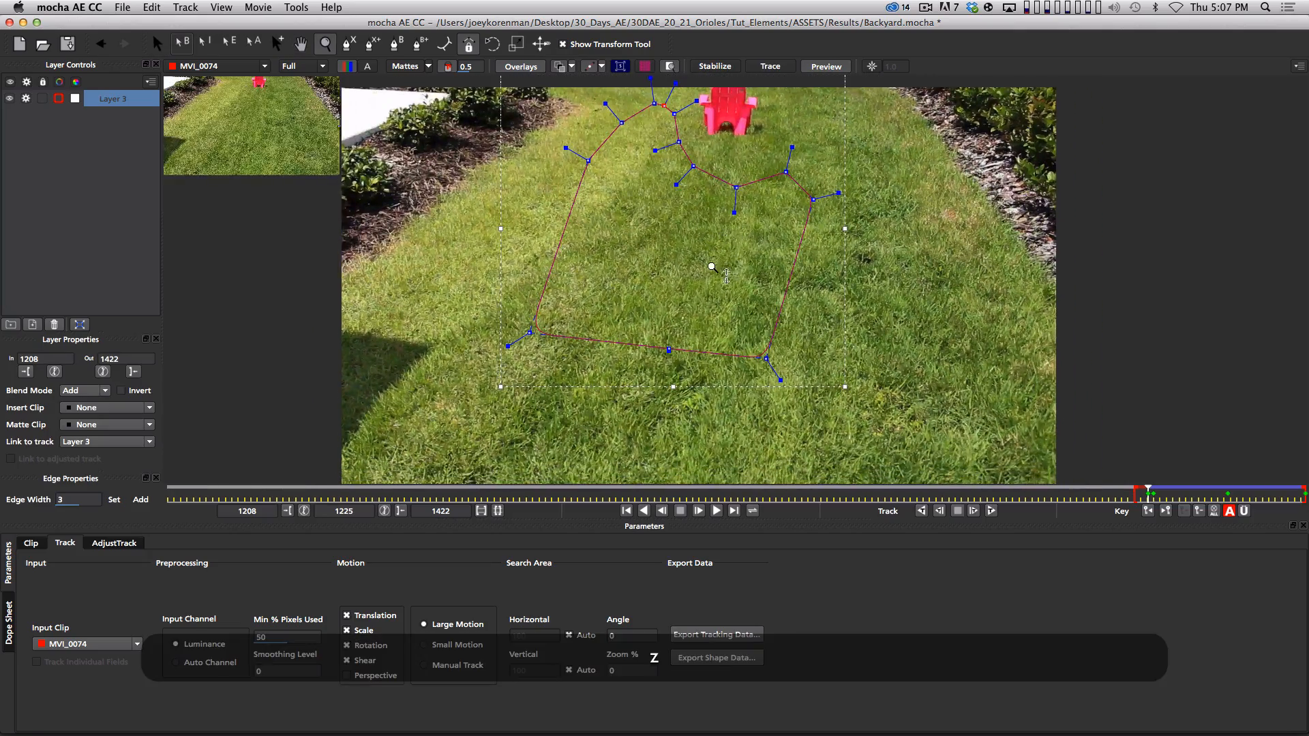
mouse_move(715, 266)
left_mouse_down()
mouse_move(654, 319)
mouse_move(709, 296)
mouse_move(711, 272)
left_mouse_up()
key("x")
left_click_drag(671, 106, 671, 182)
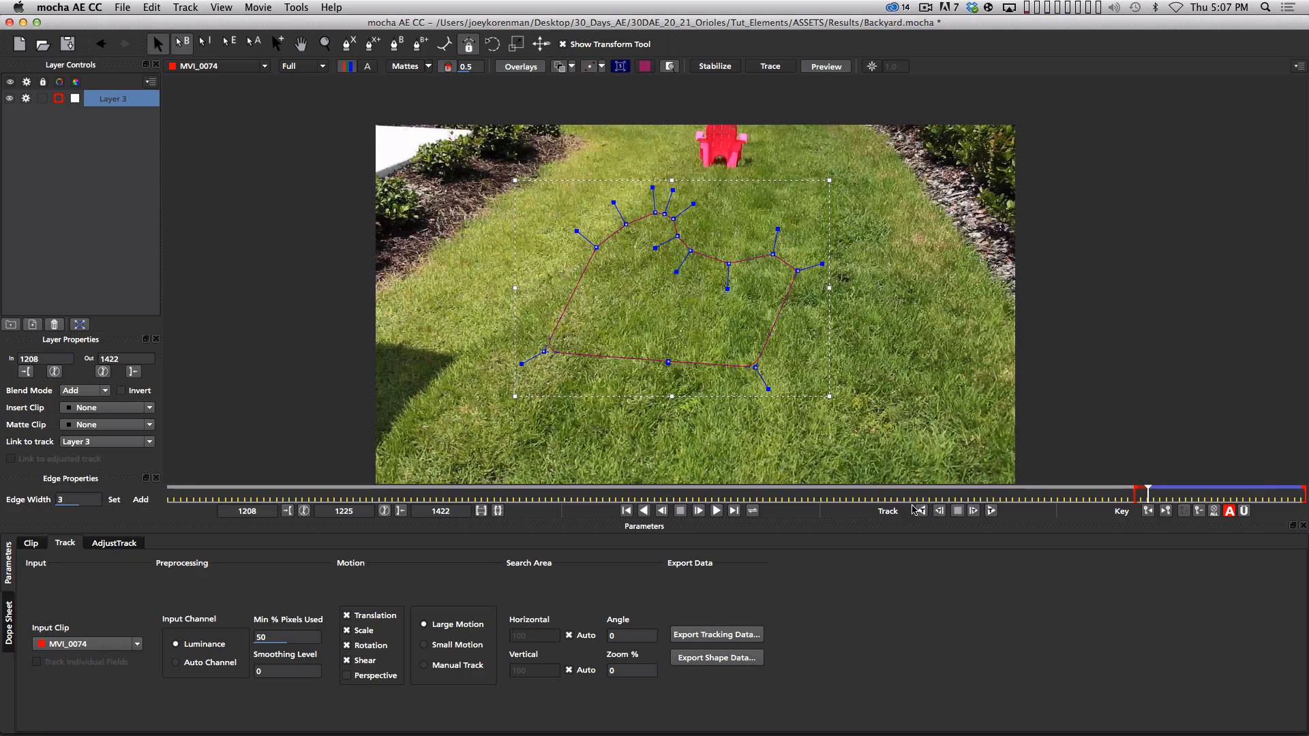
- Track backward to frame 1219 and resize the shape again so it covers the foreground grass and stays inside the frame
left_click(919, 511)
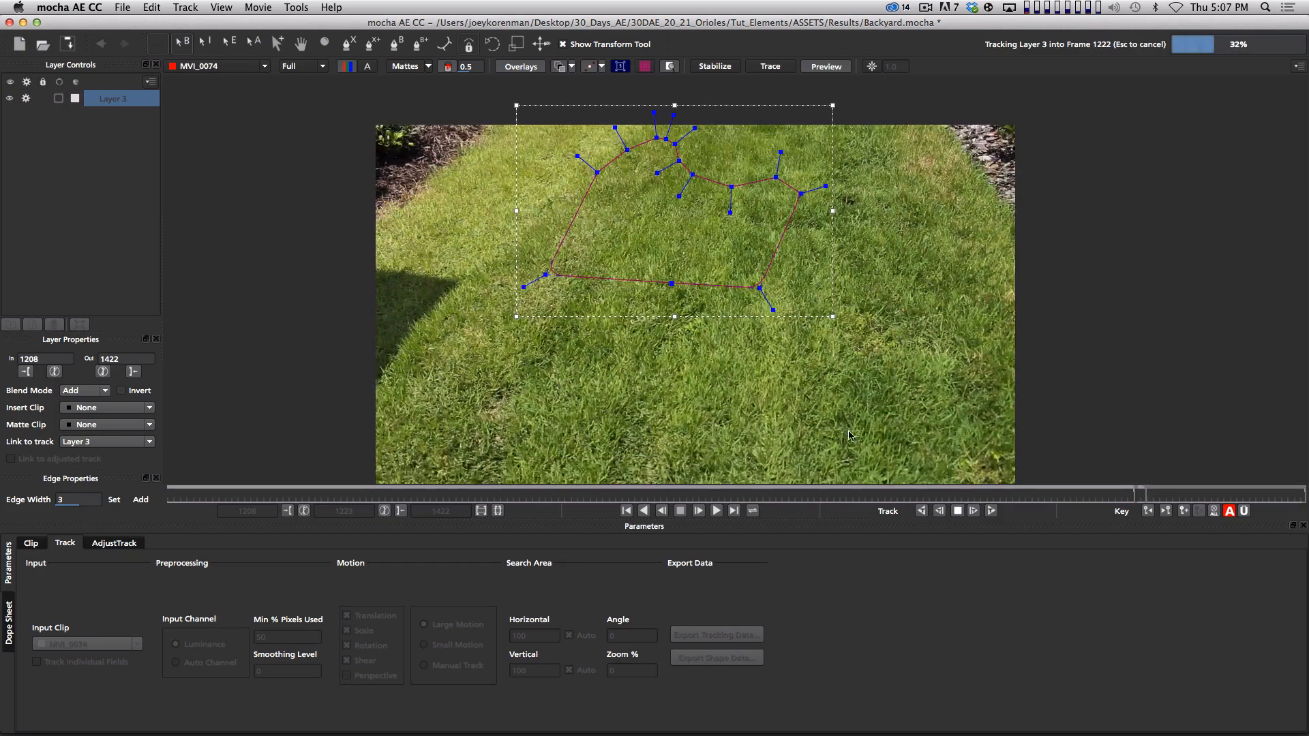
key("space")
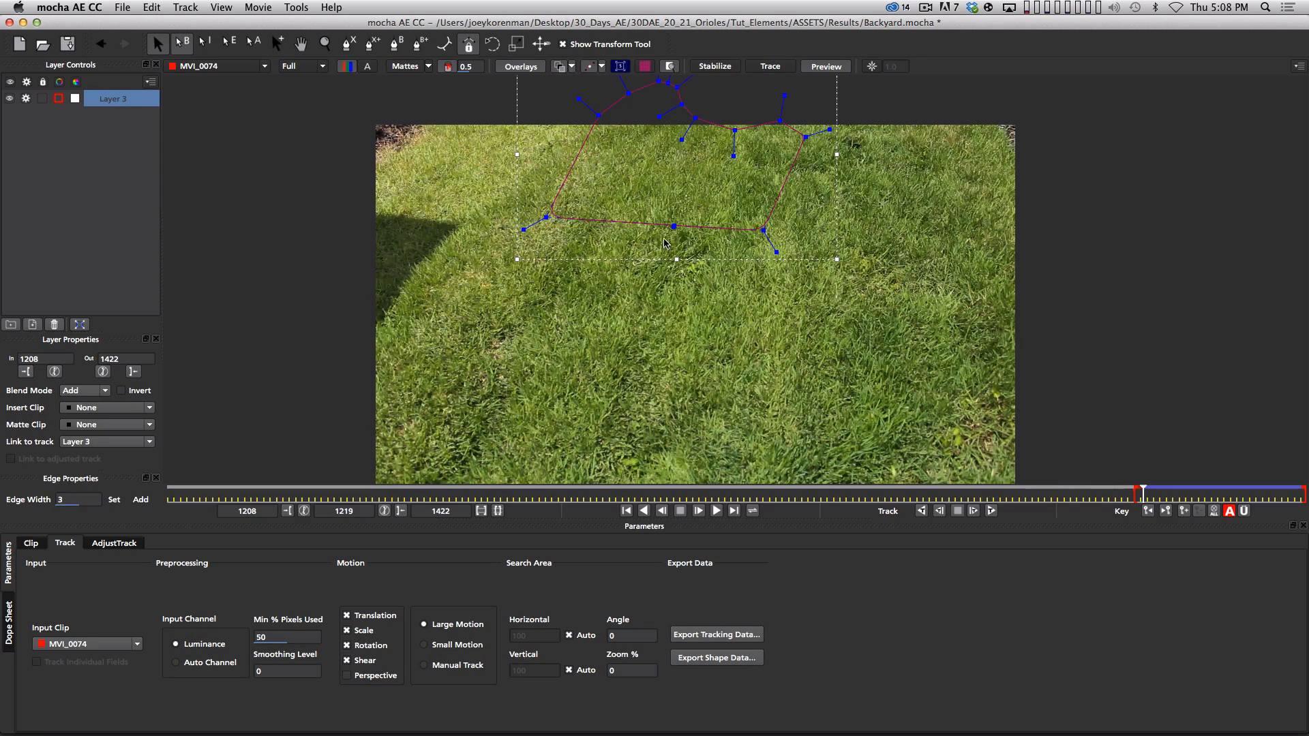
left_click_drag(674, 261, 677, 373)
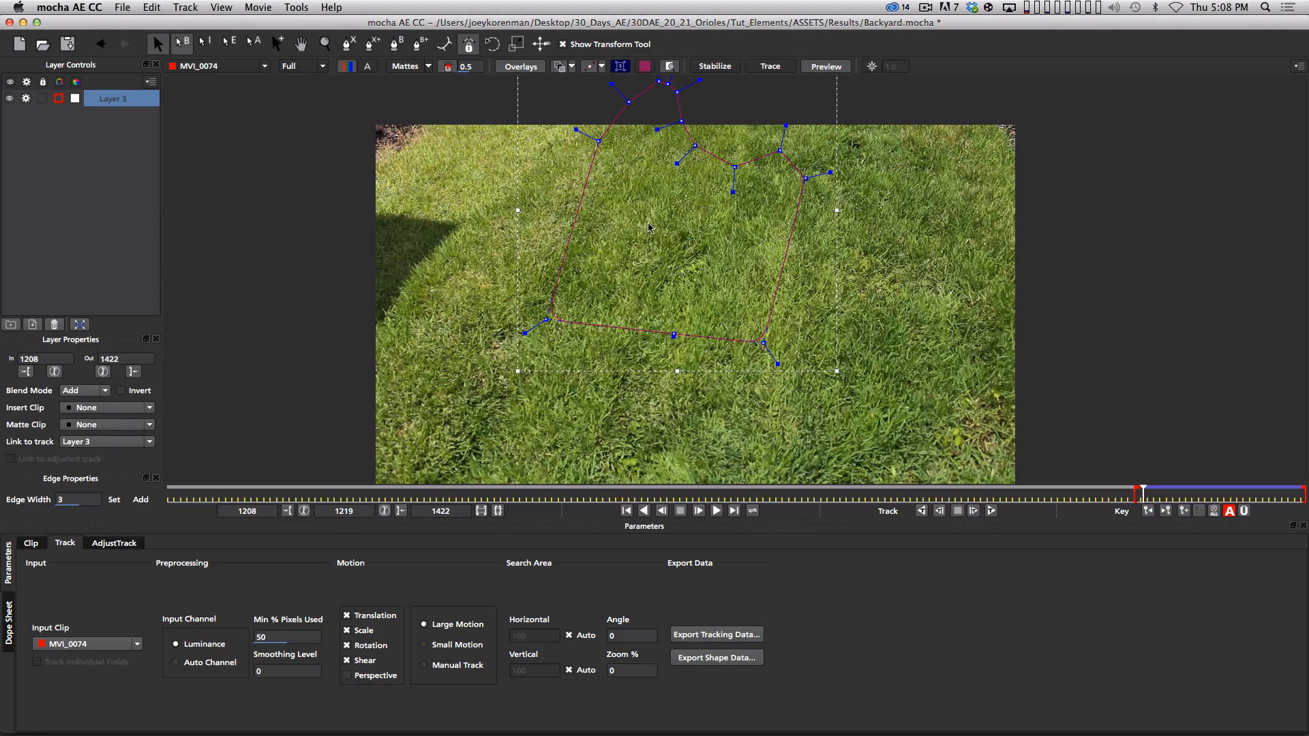
key("x")
left_click_drag(638, 232, 647, 332)
left_click_drag(686, 149, 681, 220)
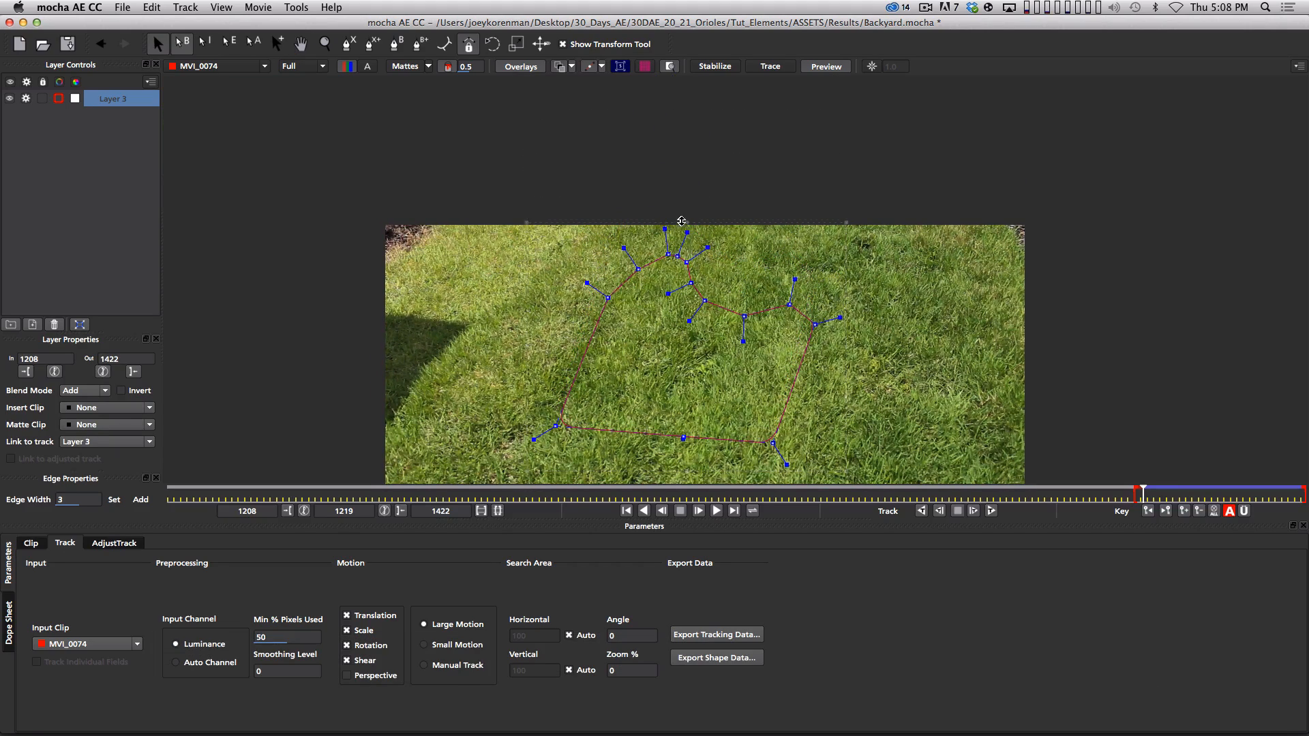
key("x")
left_click_drag(660, 328, 660, 218)
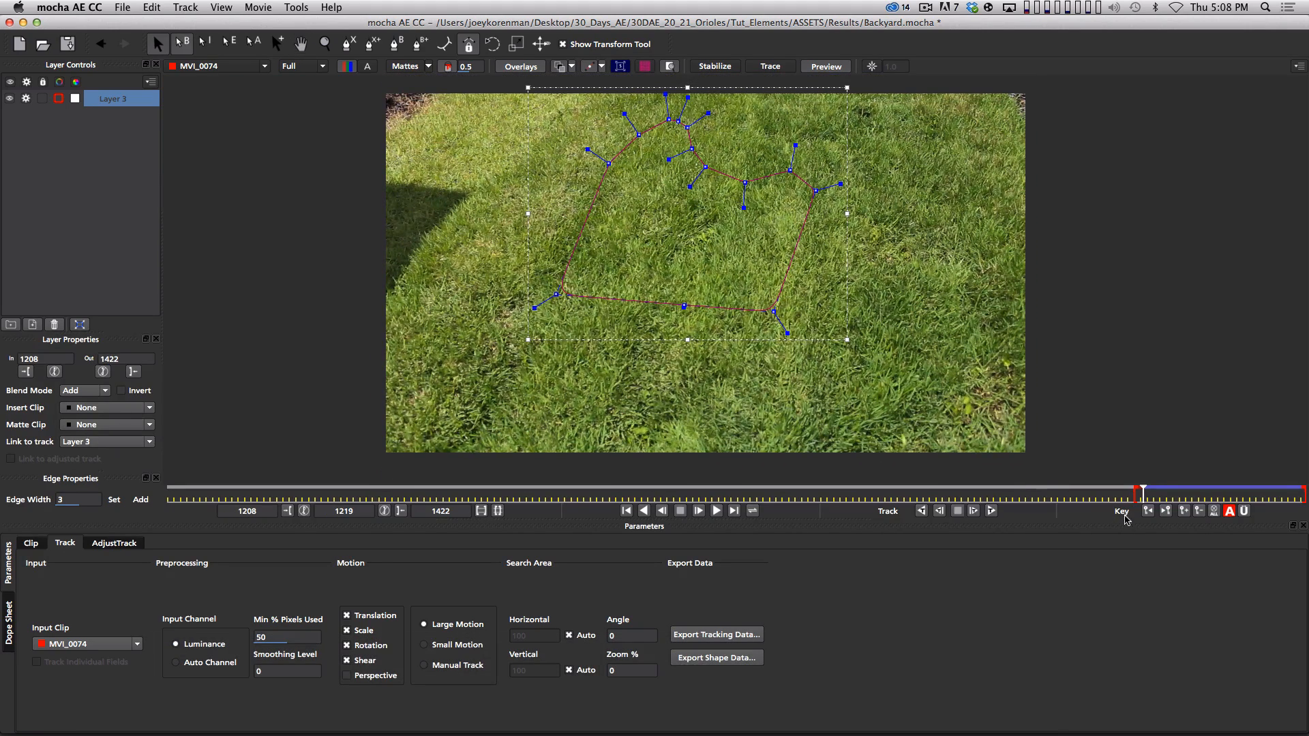
- Track the remaining frames backward to 1208 and scrub forward to frame 1327 to check the tracked shape
left_click(921, 511)
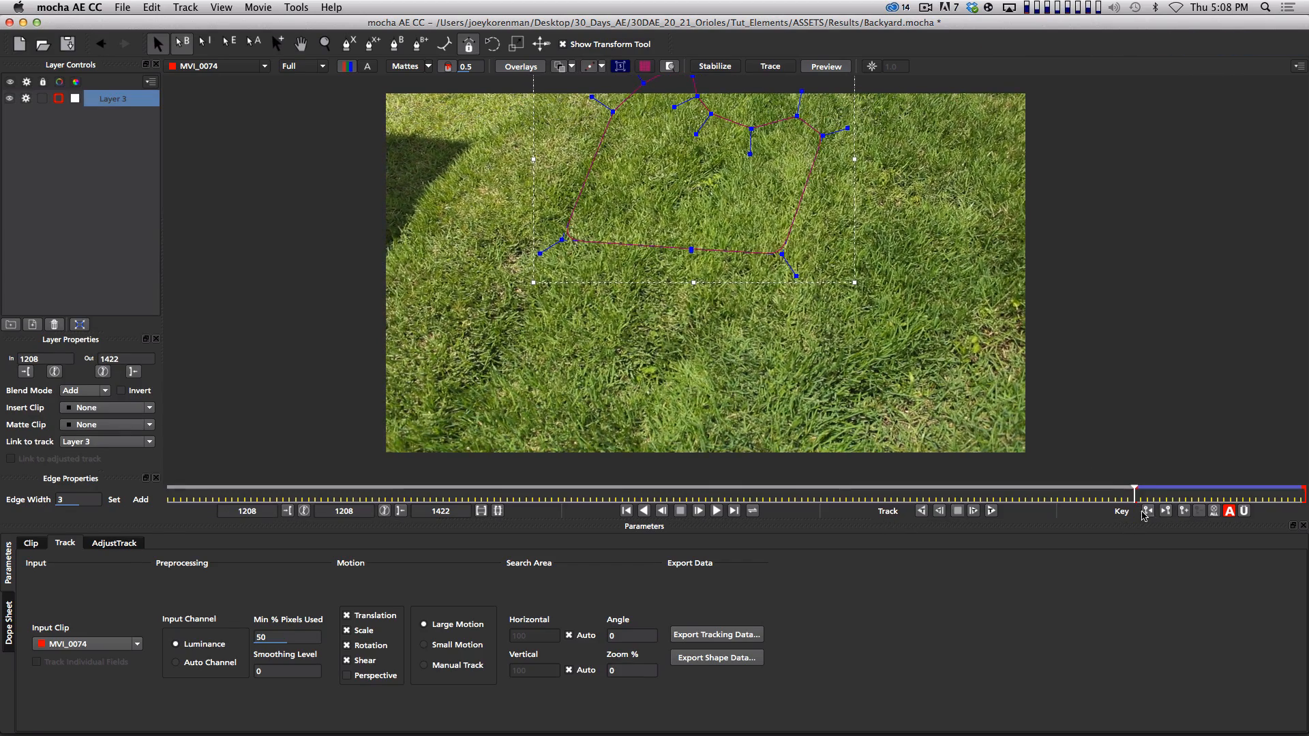
mouse_move(1136, 492)
left_mouse_down()
mouse_move(1189, 501)
mouse_move(1187, 518)
mouse_move(1146, 515)
left_mouse_up()
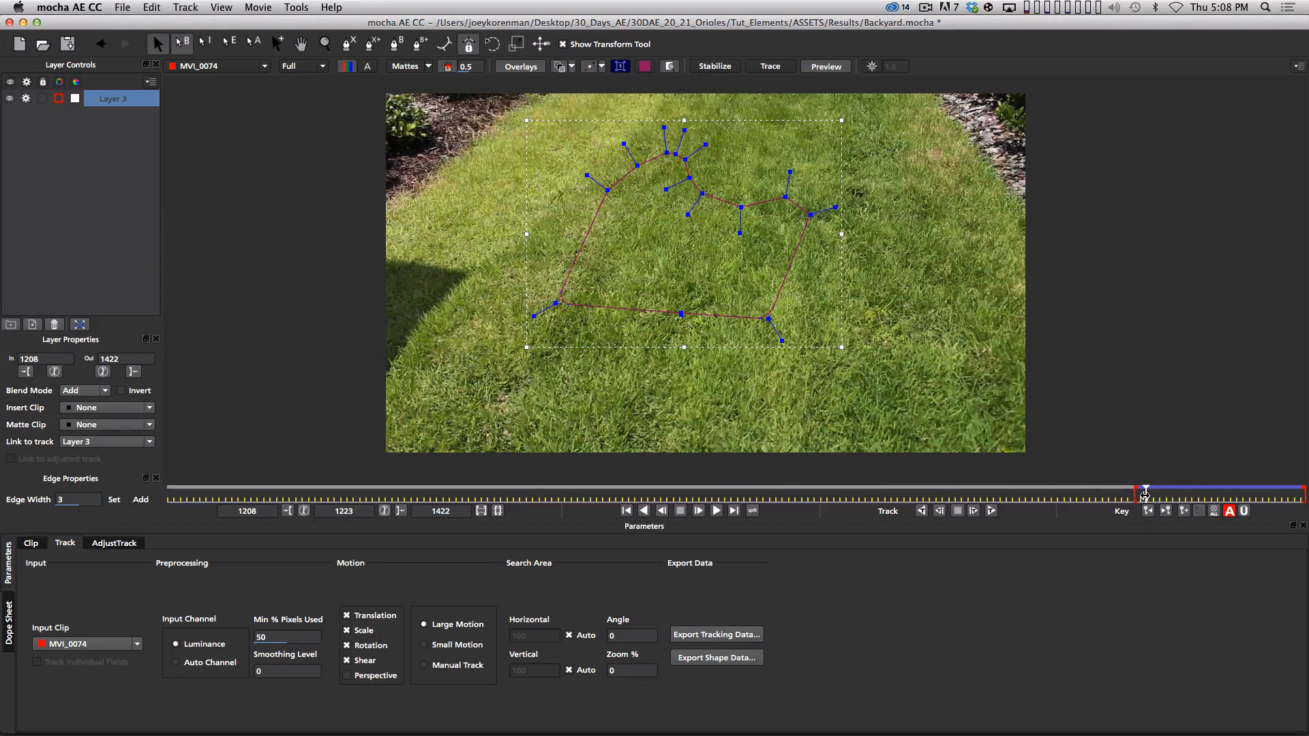
left_click_drag(1145, 496, 1229, 495)
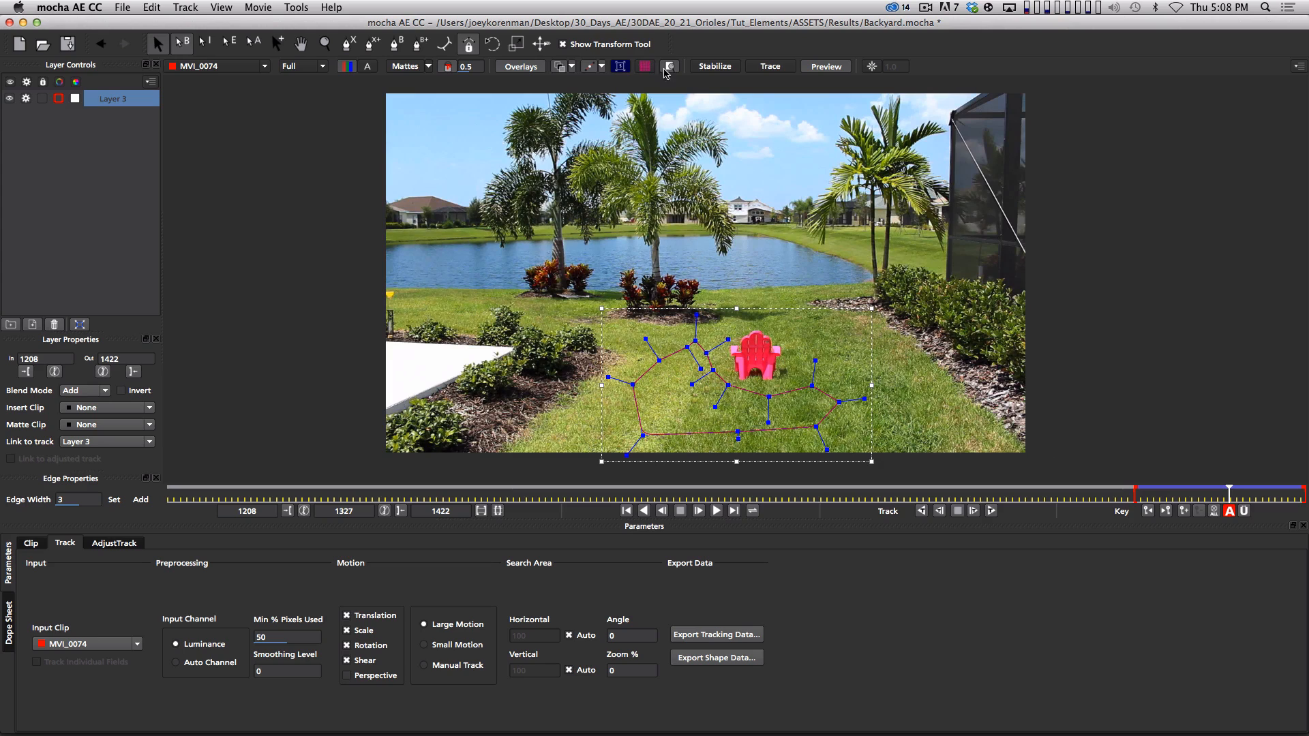
- Show the layer's planar surface and rename the layer as Grass
left_click(635, 84)
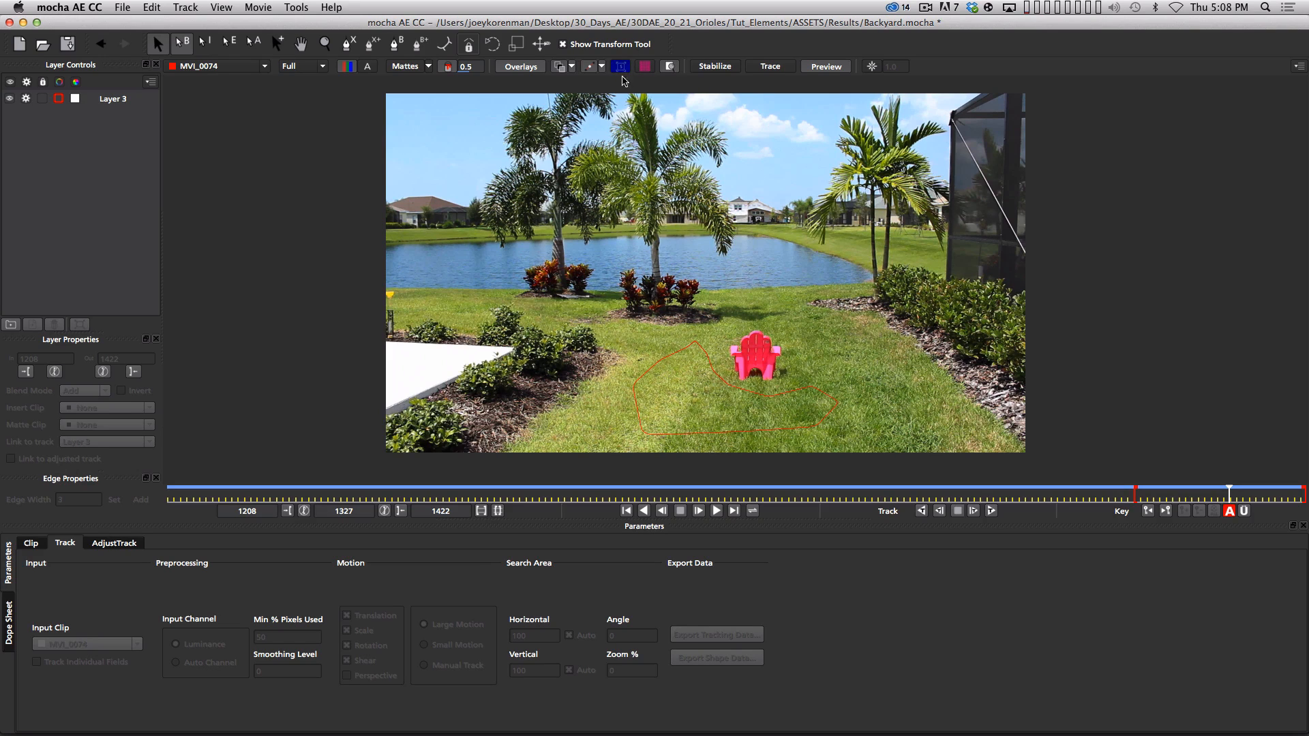
left_click(109, 99)
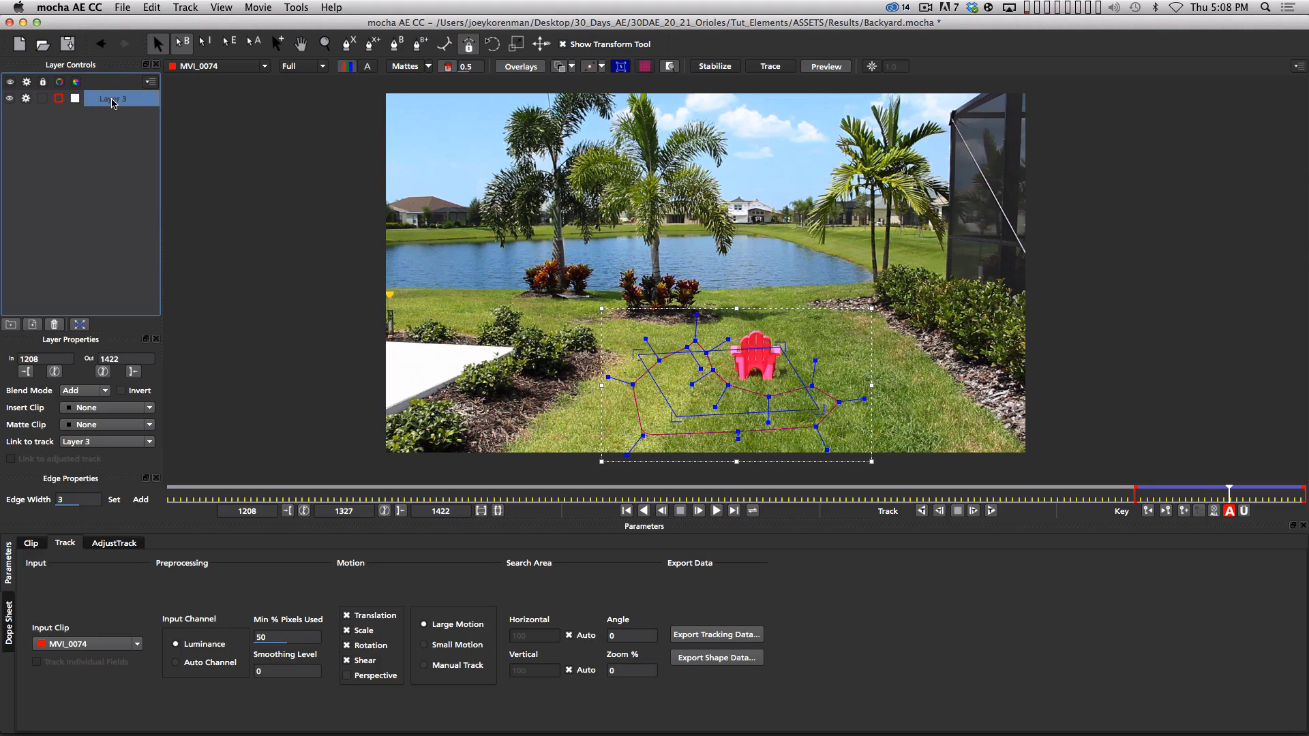
double_click(112, 99)
type("Grass")
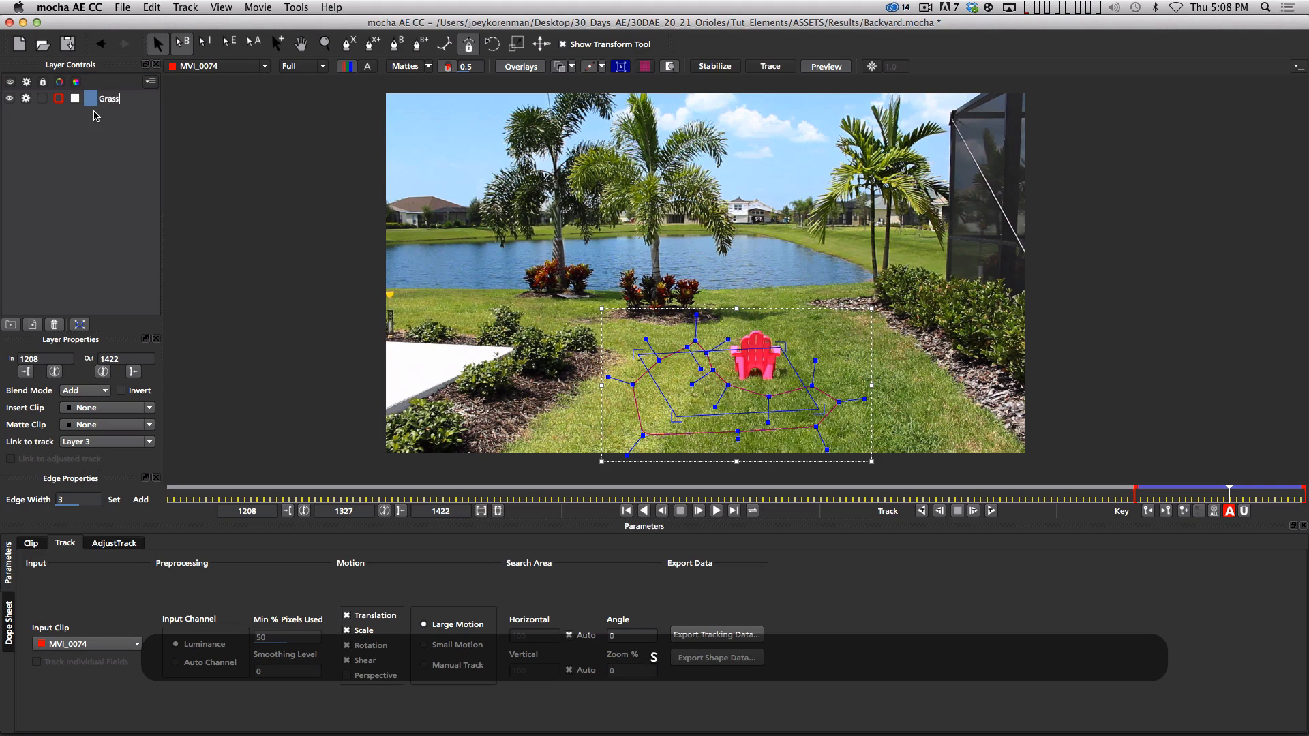
key("Return")
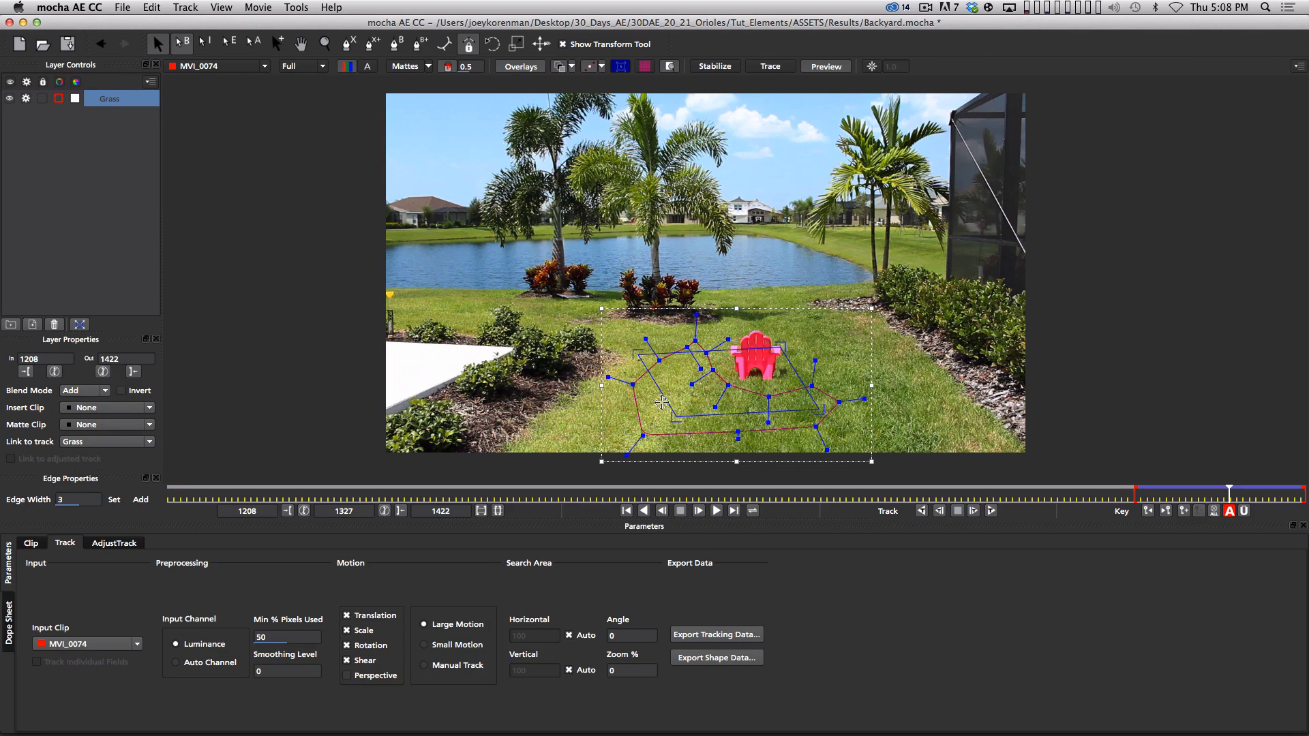
- Position the planar surface's four corners at frame 1327 so it lies in perspective on the grass around the pink chair
left_click_drag(636, 354, 666, 333)
left_click(671, 412)
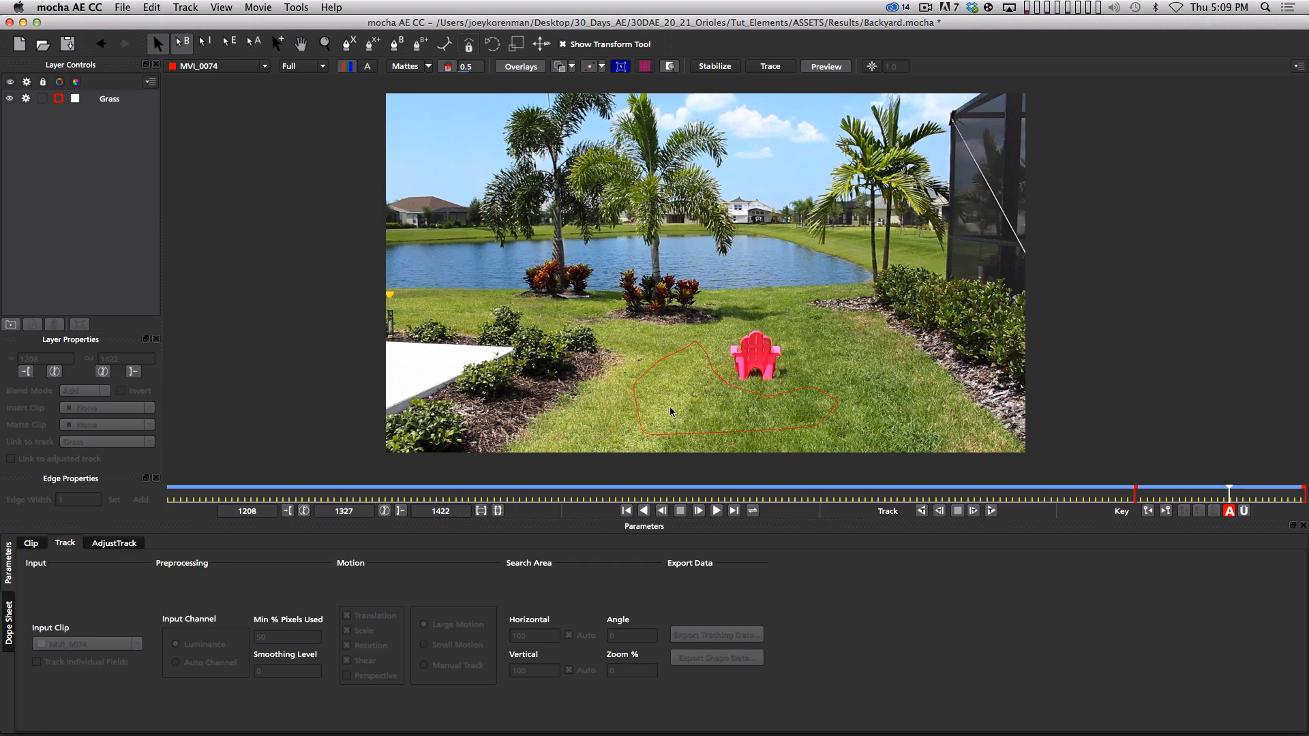
left_click(112, 100)
left_click_drag(672, 414, 603, 421)
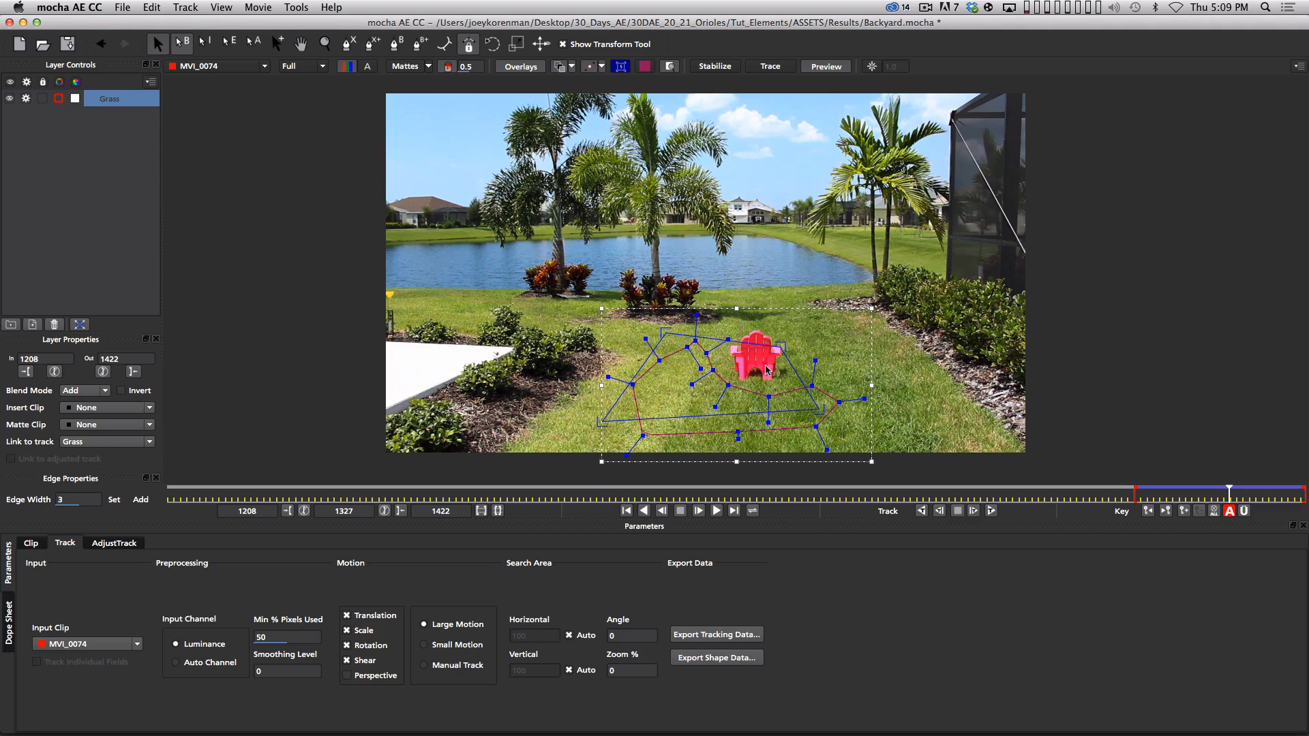
left_click_drag(780, 347, 792, 327)
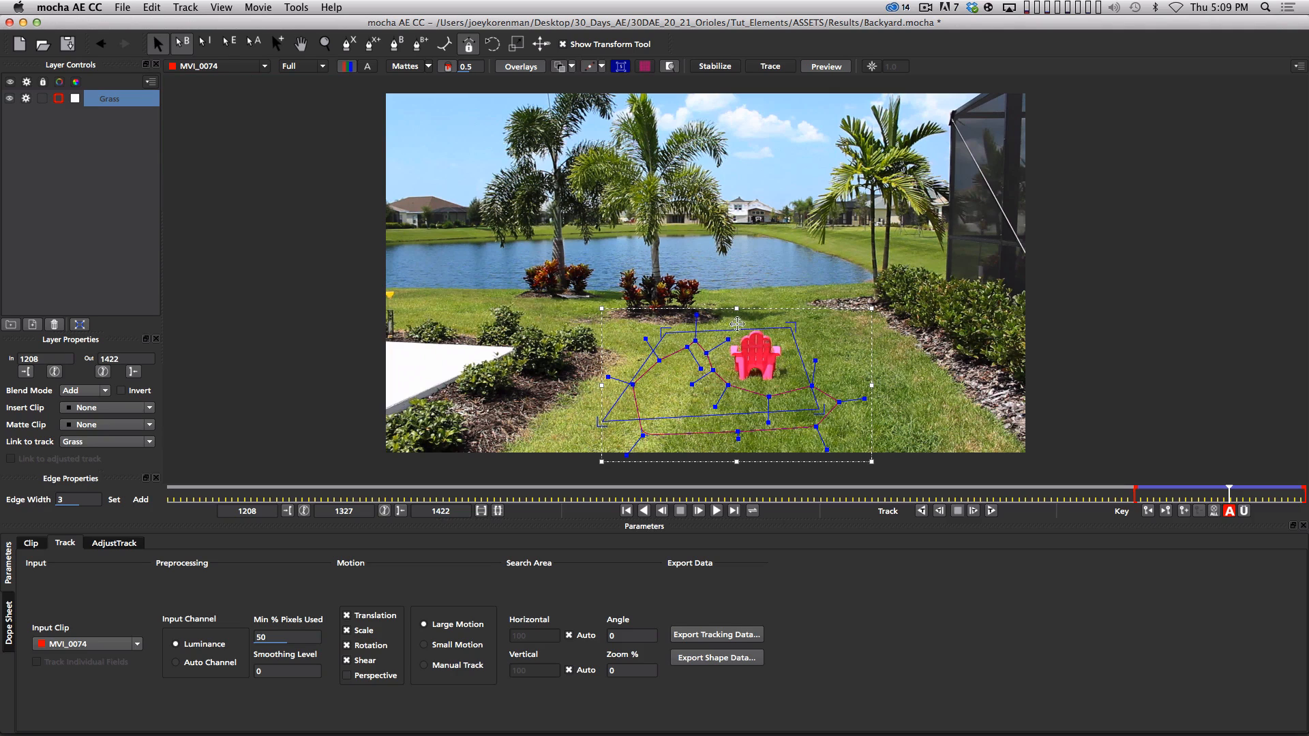
left_click_drag(661, 332, 660, 326)
left_click_drag(660, 327, 656, 331)
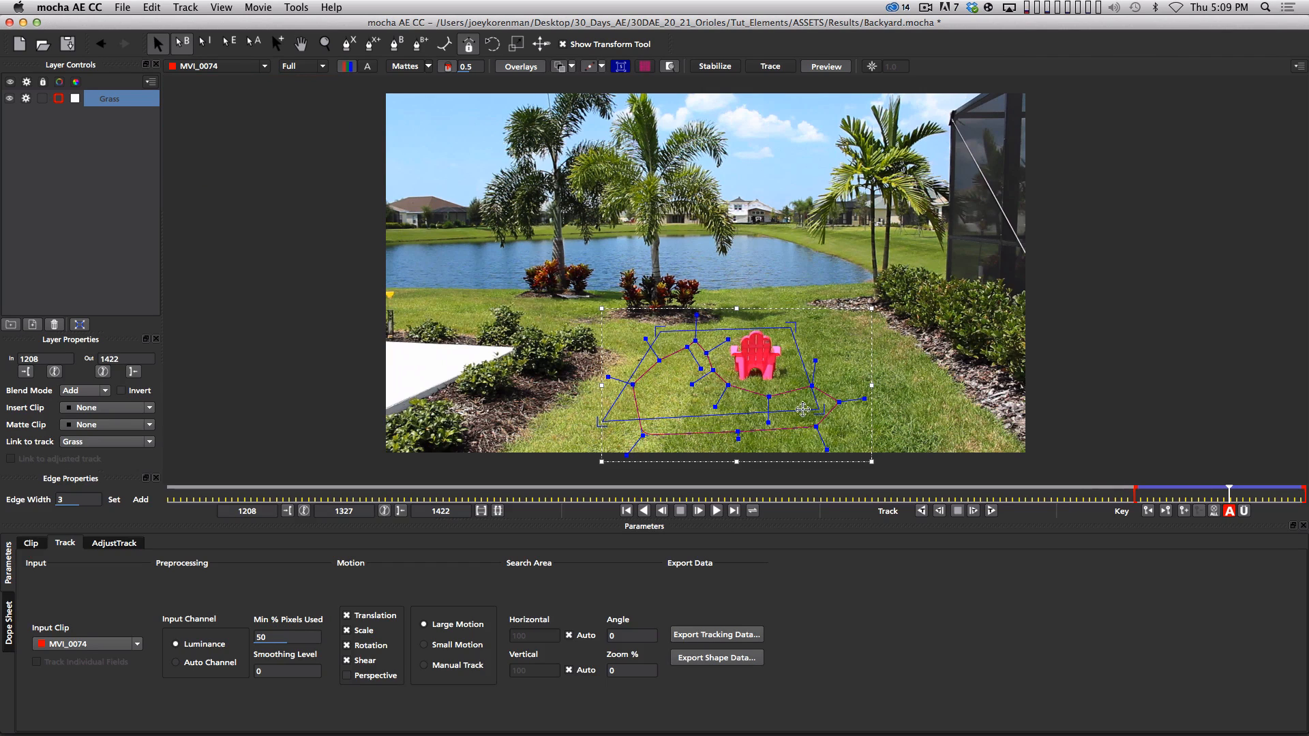
left_click_drag(818, 410, 816, 426)
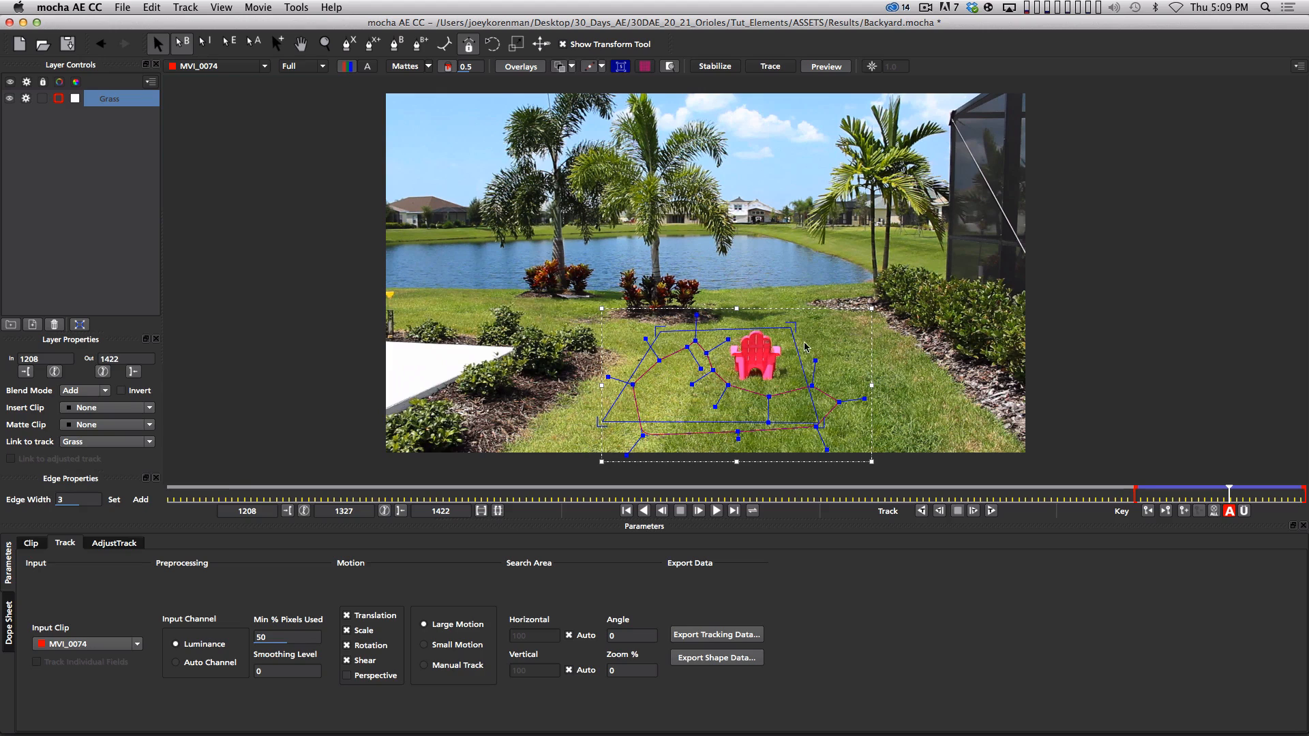
left_click_drag(795, 328, 796, 328)
left_click_drag(817, 426, 818, 417)
left_click_drag(796, 328, 789, 320)
left_click_drag(656, 331, 664, 325)
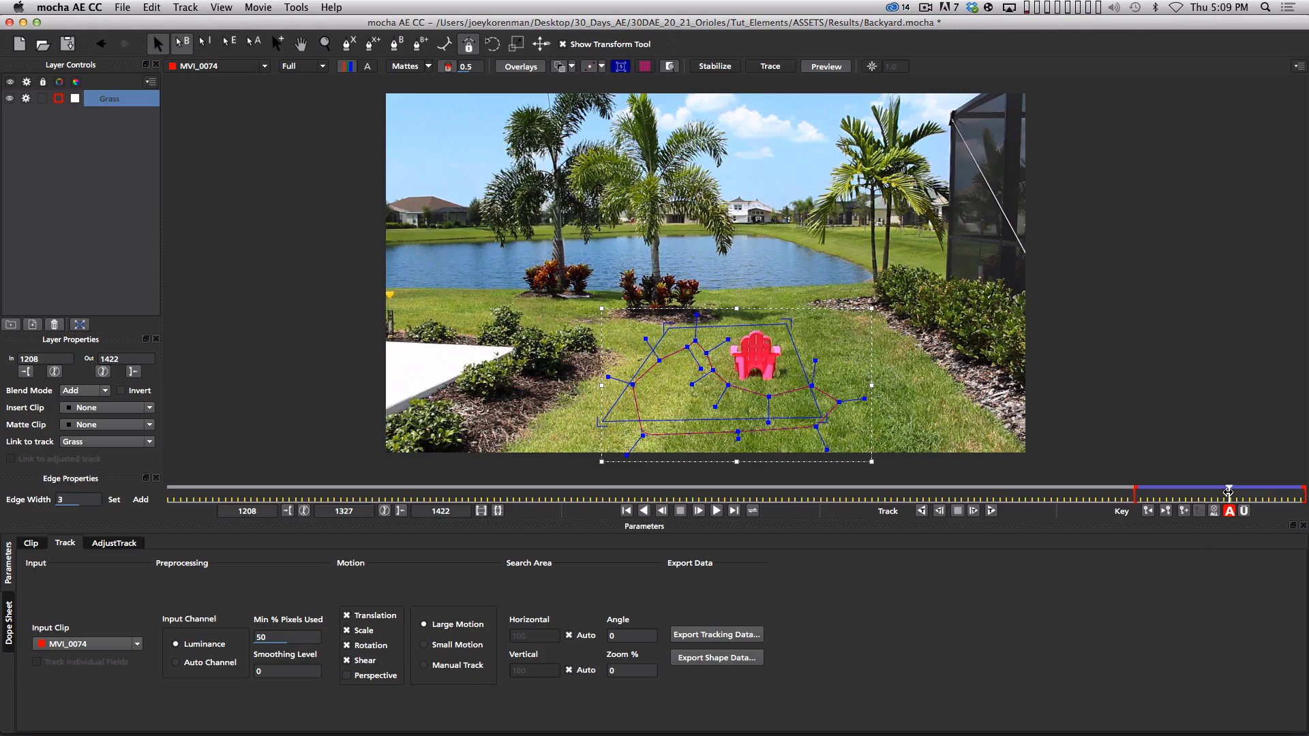
- Scrub to frame 1298, set the Grass layer's insert clip to Logo and play the clip to check the track
mouse_move(1227, 492)
left_mouse_down()
mouse_move(1143, 501)
mouse_move(1260, 501)
mouse_move(1194, 508)
mouse_move(1206, 504)
left_mouse_up()
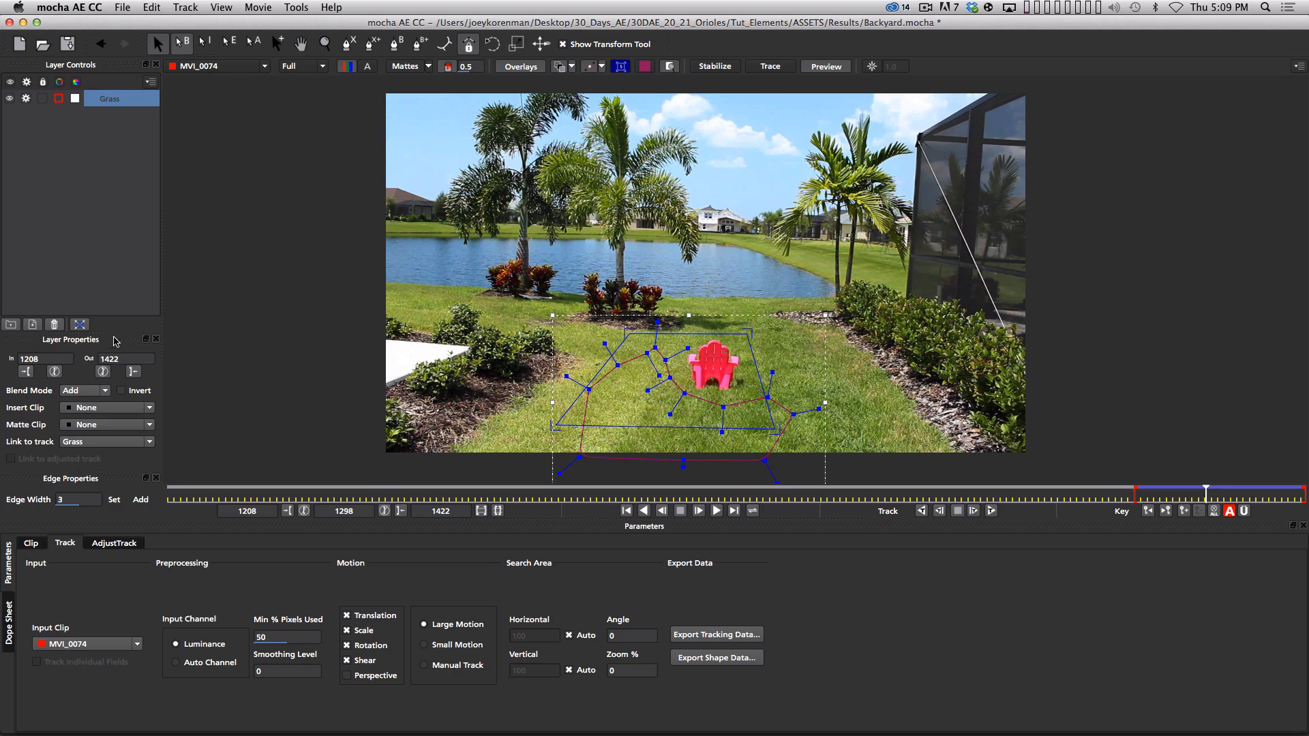
left_click(146, 408)
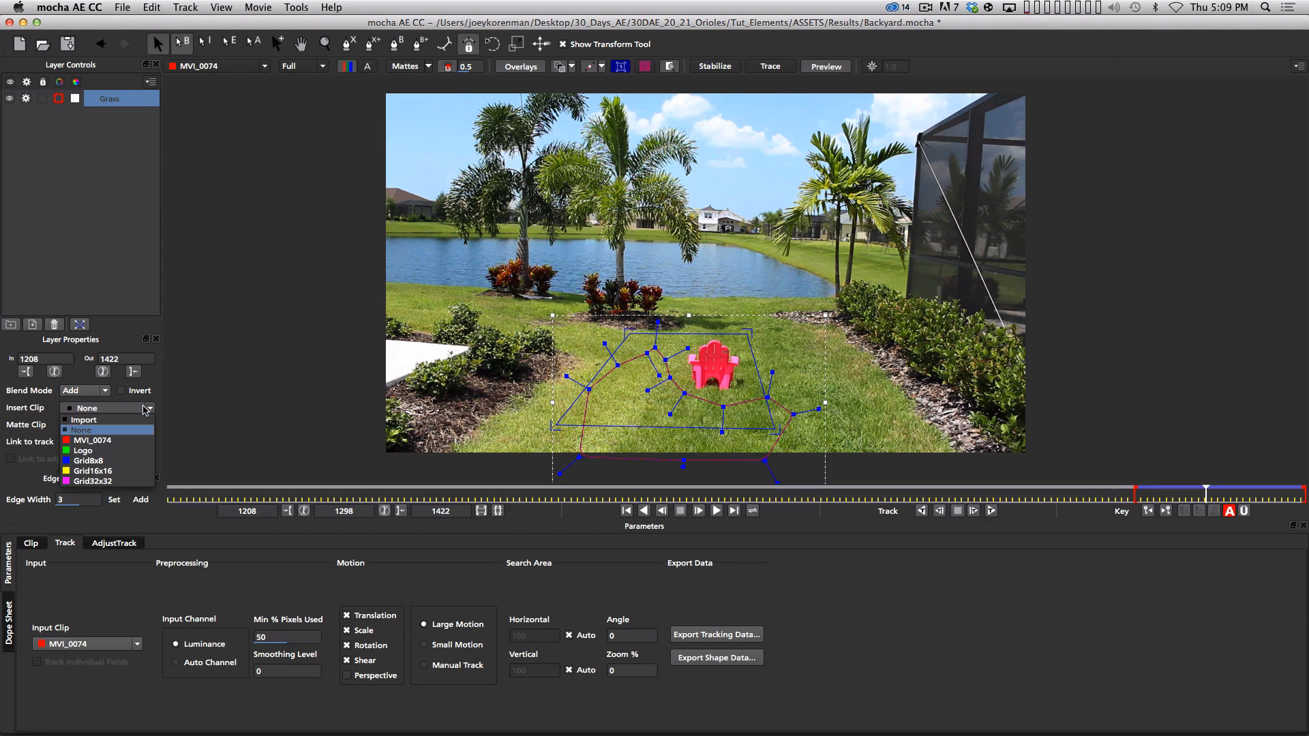
left_click(109, 451)
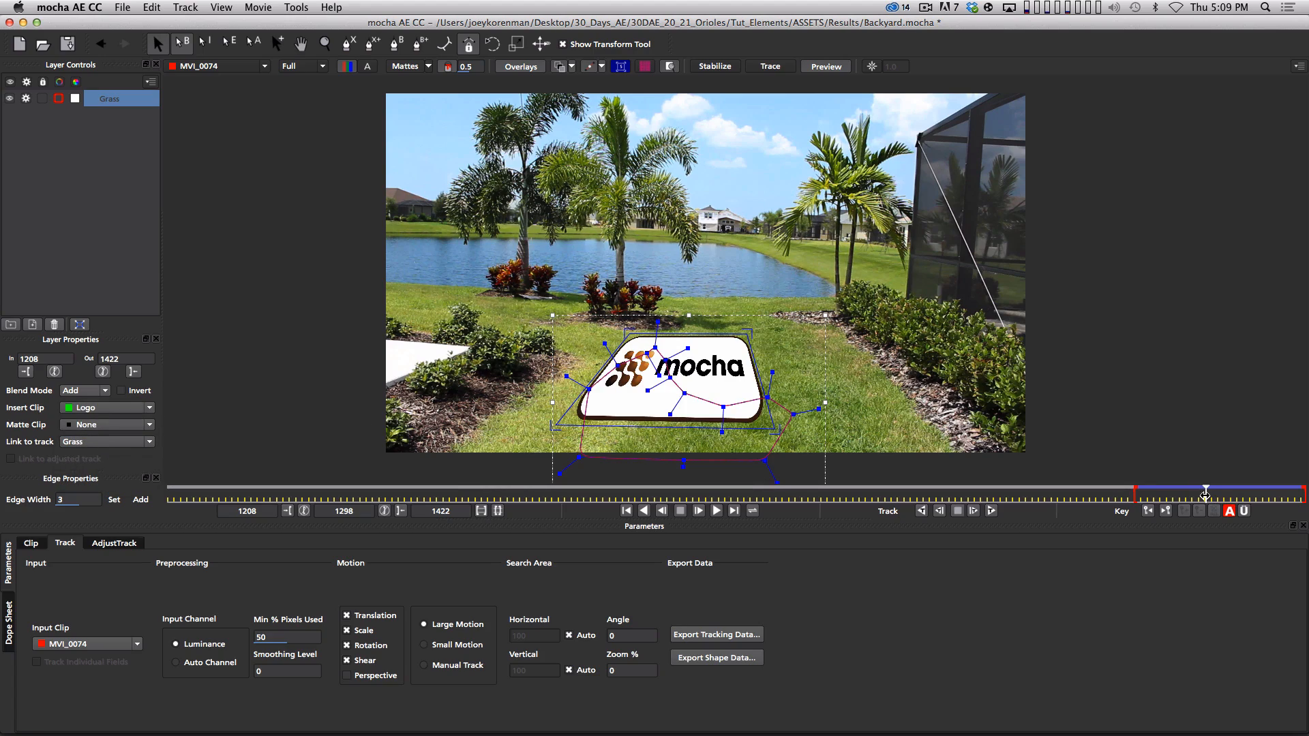
left_click_drag(1205, 494, 1158, 494)
key("space")
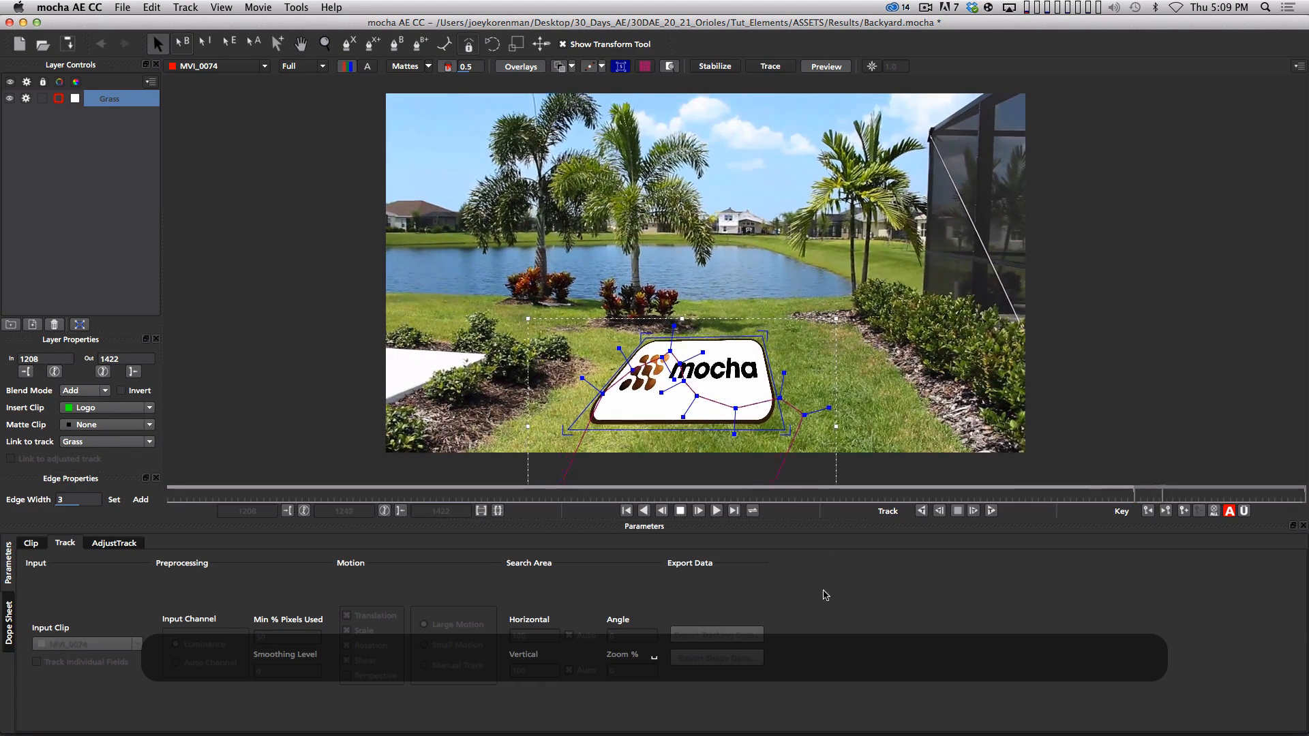
- Watch the logo insert play without the Grass layer's overlays, stop playback, reselect Grass and scrub to frame 1345
left_click(76, 244)
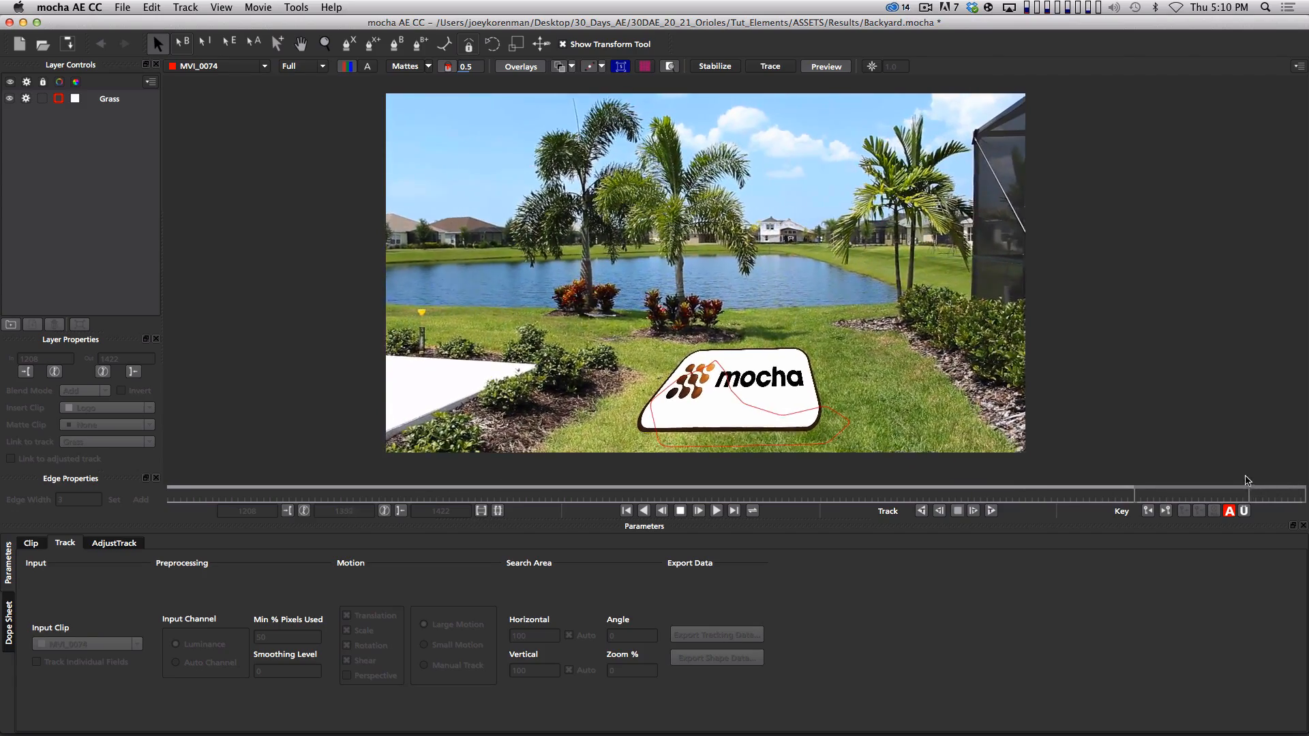
key("space")
left_click(111, 99)
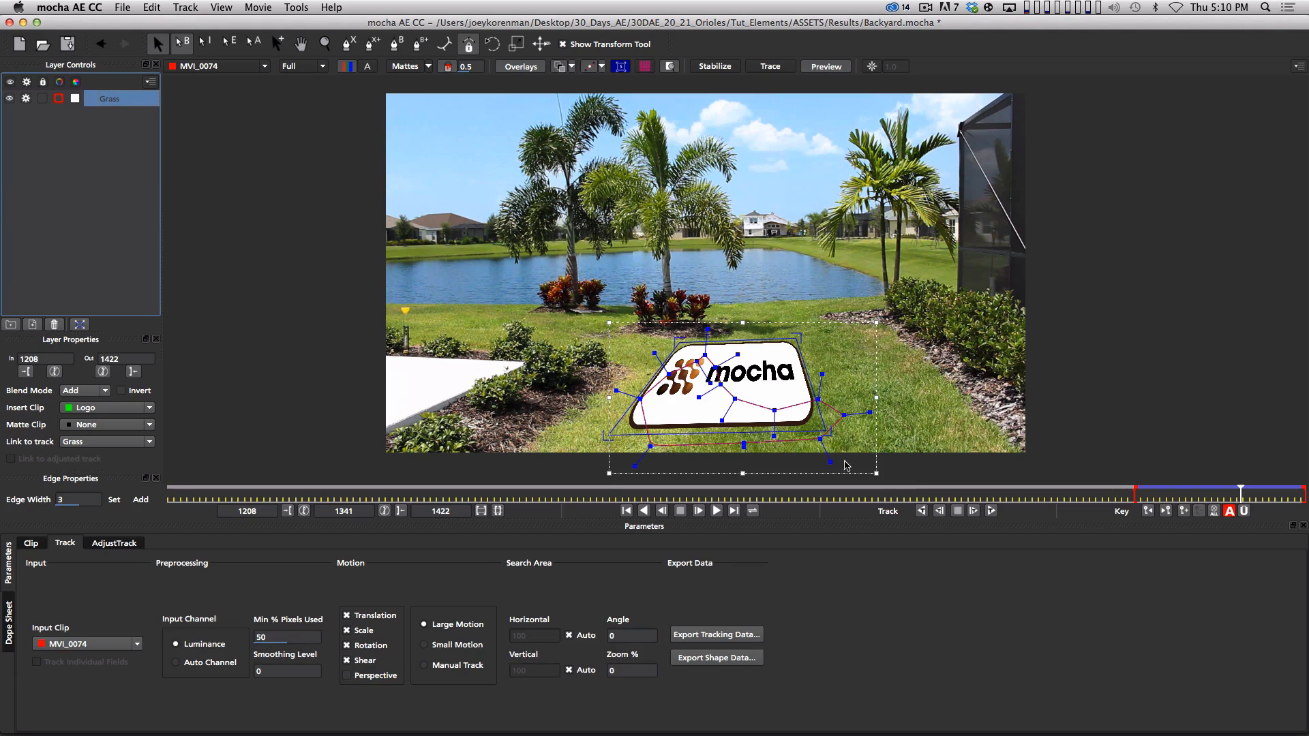
left_click_drag(1240, 494, 1244, 494)
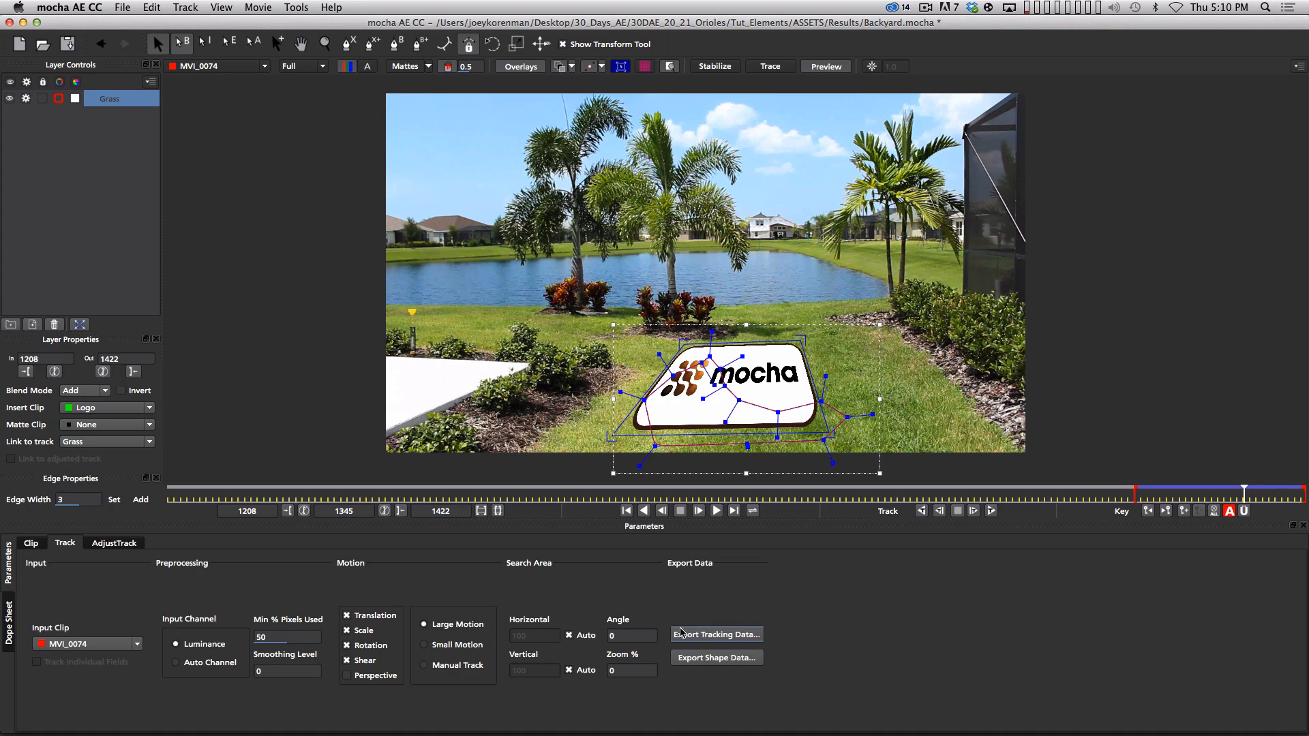
left_click(32, 543)
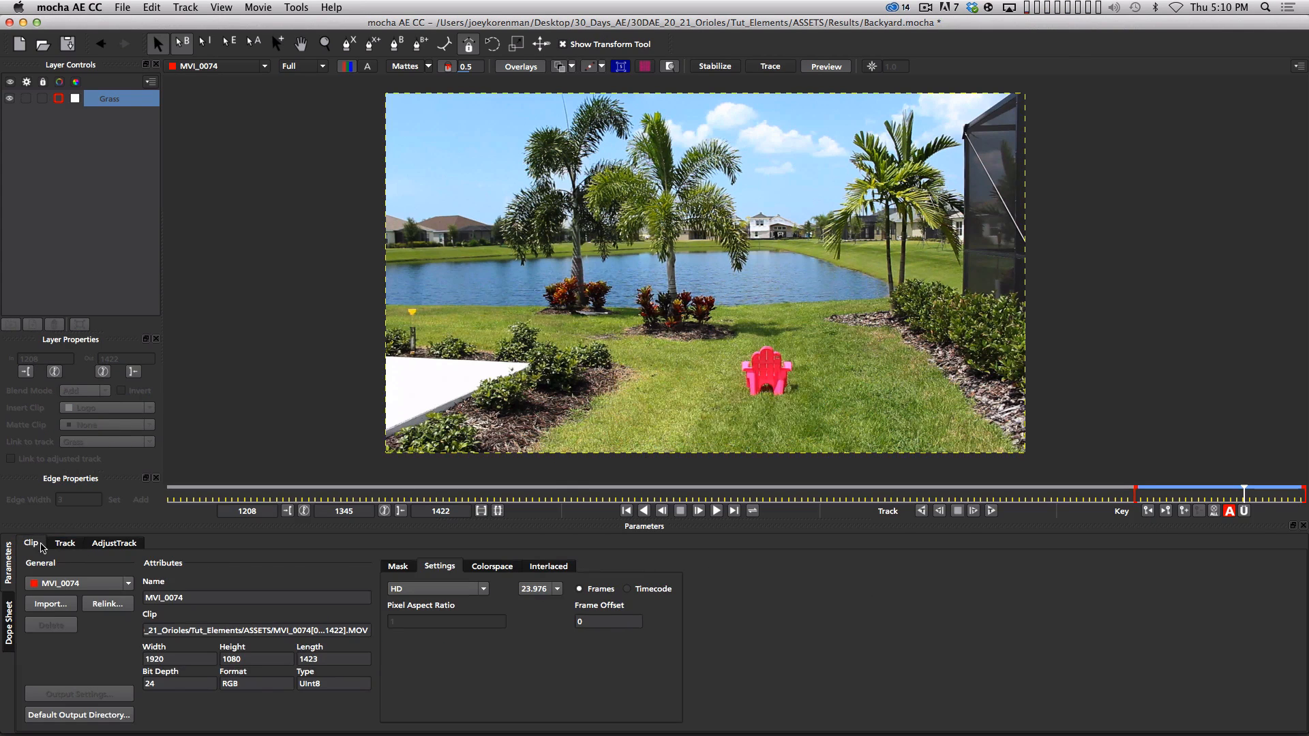
left_click(64, 543)
left_click(112, 543)
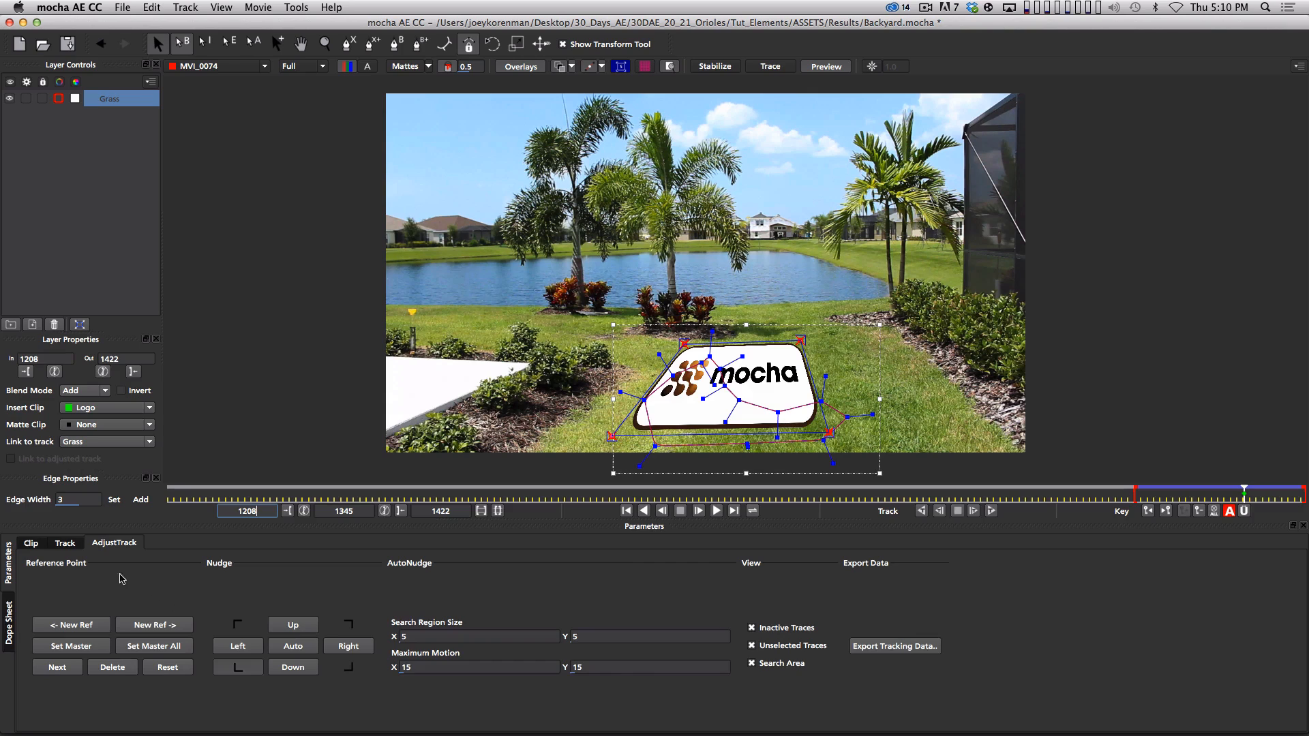
left_click(66, 543)
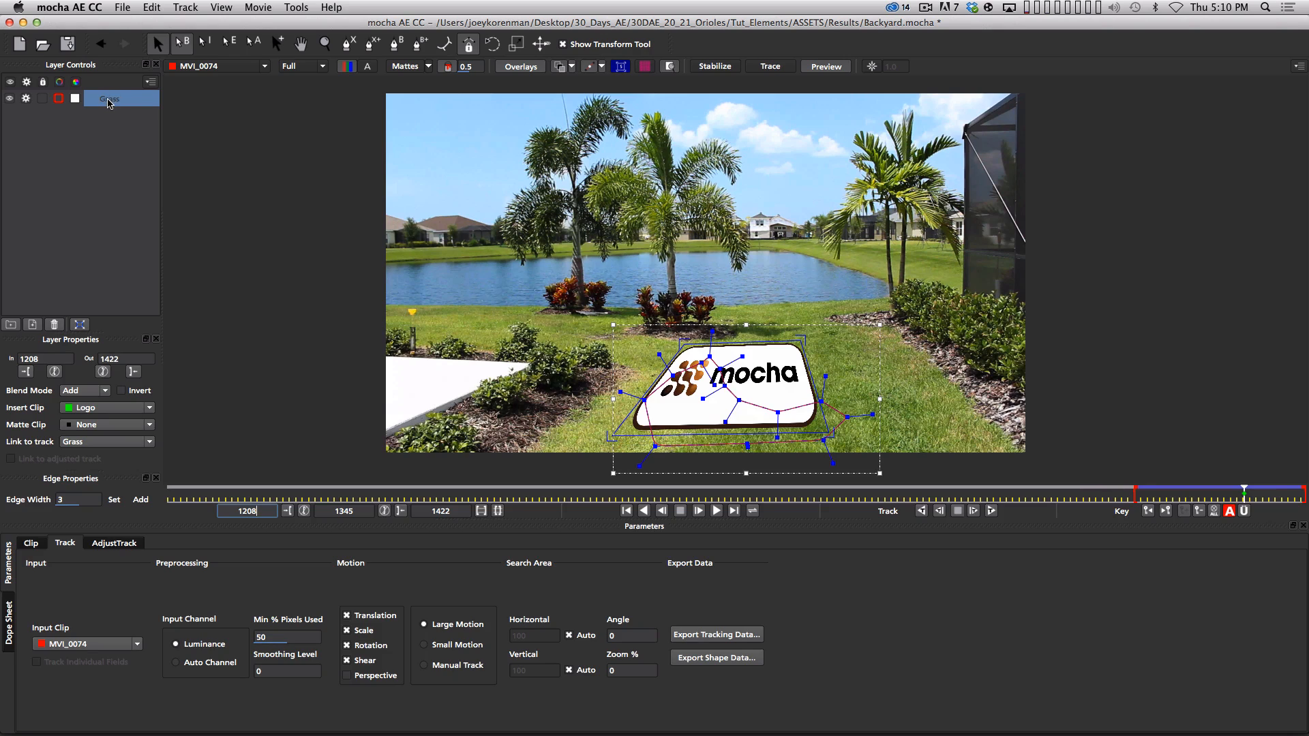
- Copy the Grass layer's tracking data to the clipboard as After Effects Corner Pin [corner pin only, supports RG Warp and mochaImport]
left_click(716, 634)
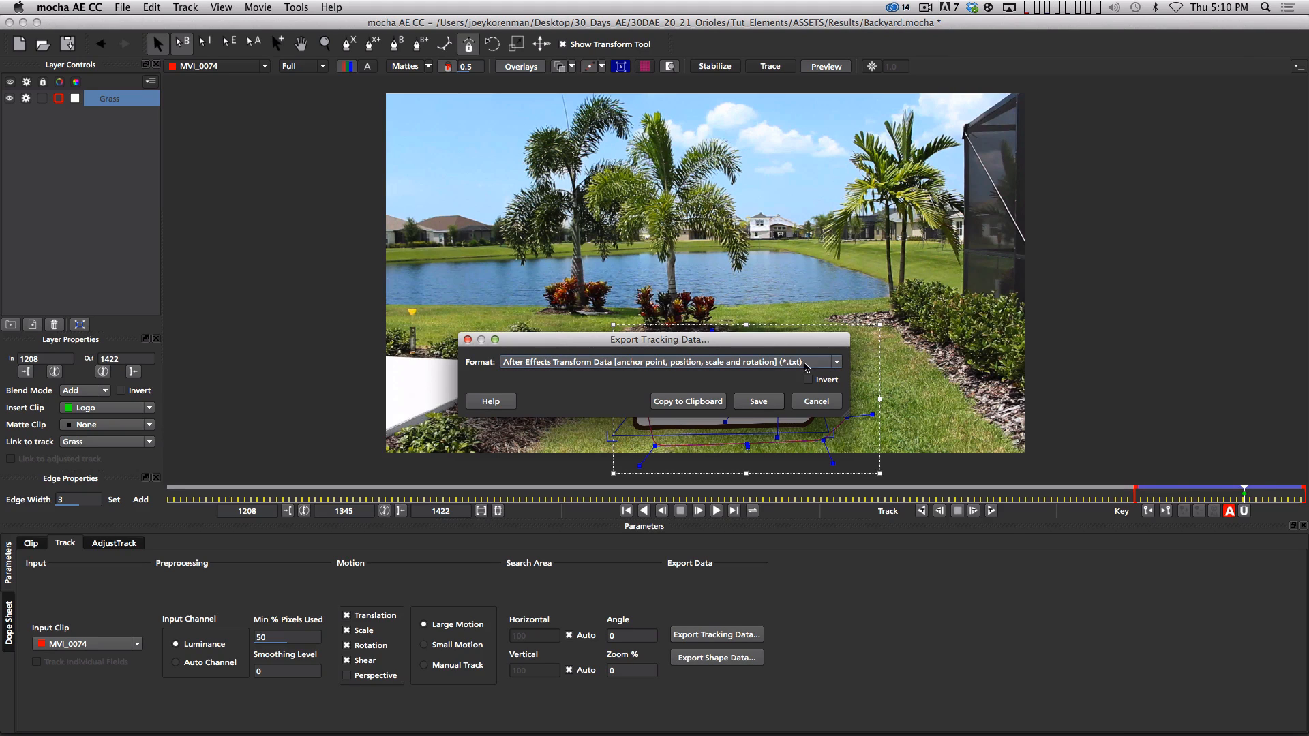
left_click(832, 364)
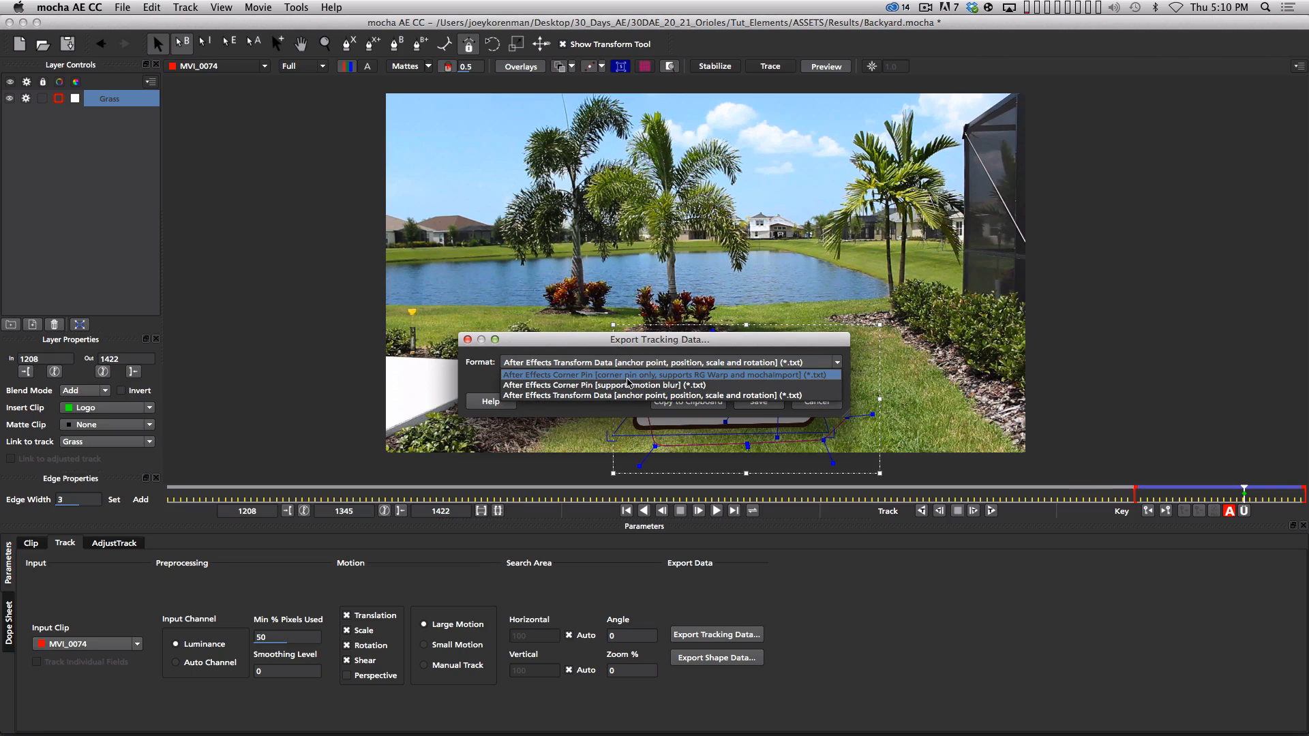
left_click(578, 379)
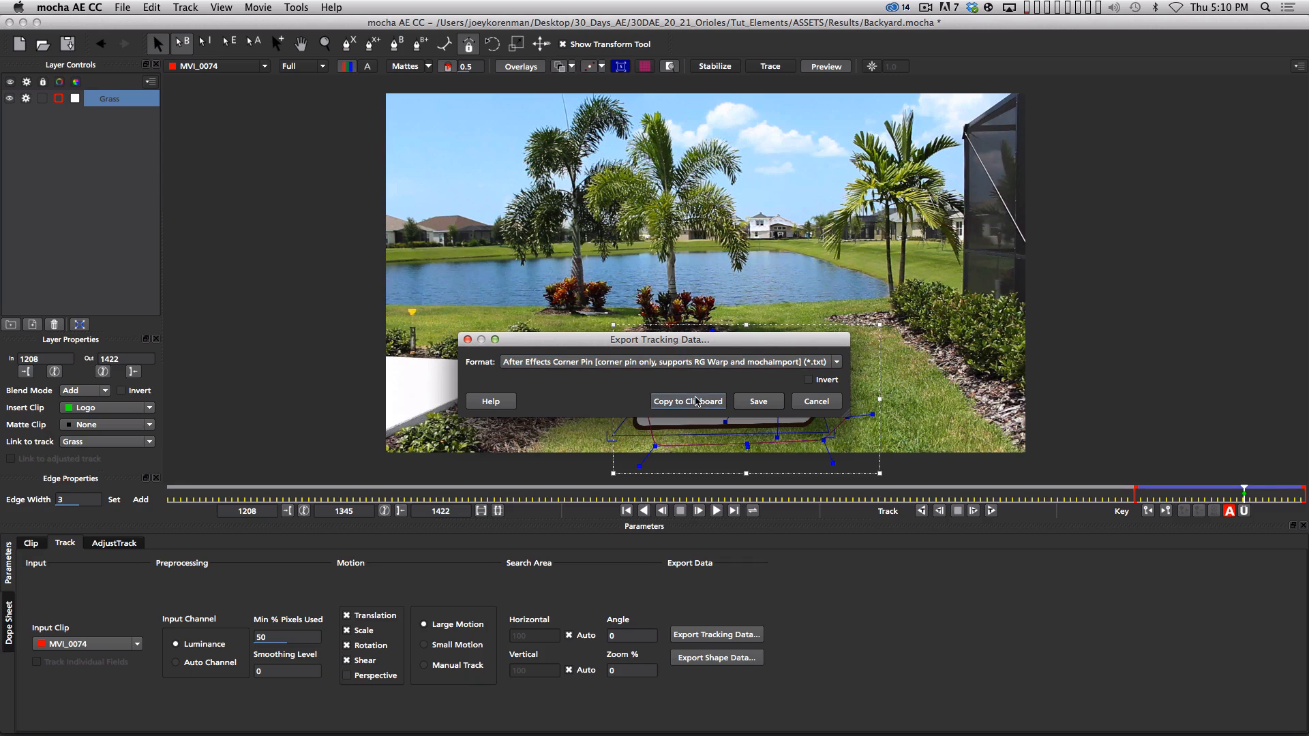
left_click(696, 402)
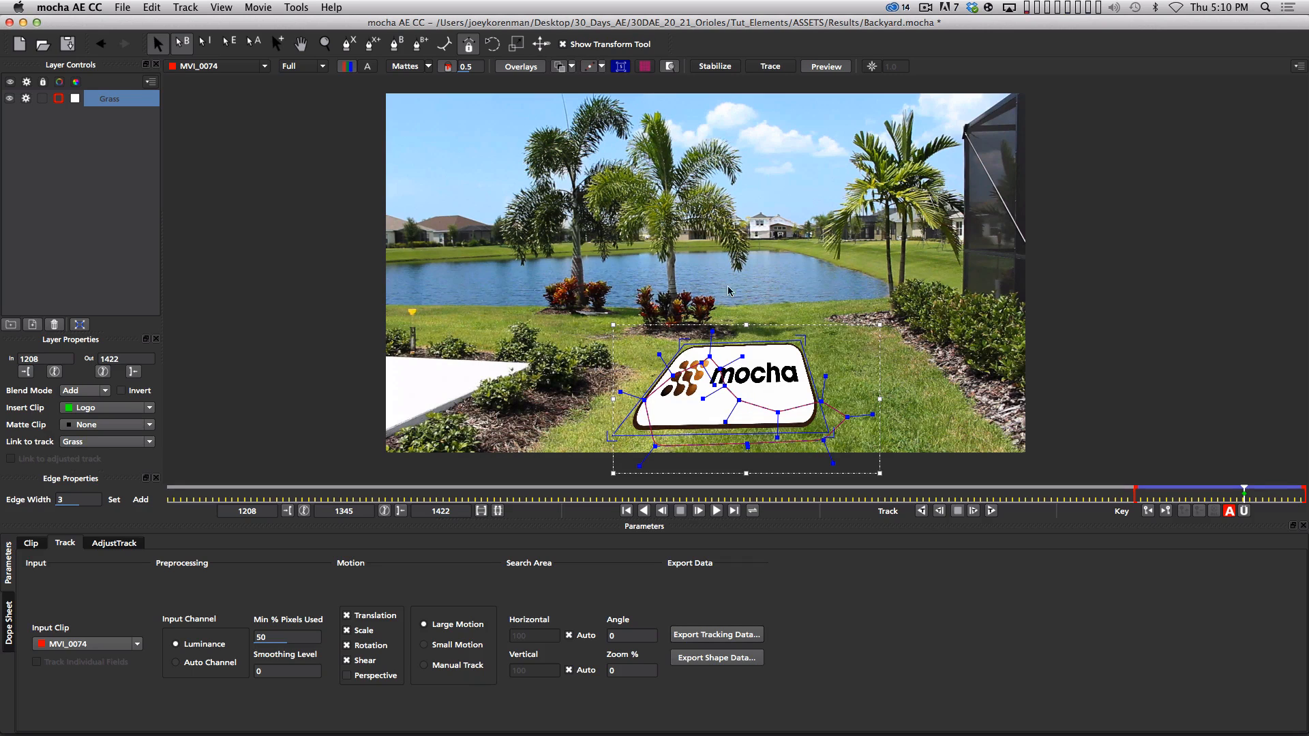
- Switch to After Effects, add a solid above MVI_0074.MOV and paste the corner-pin tracking data onto it at 0:00:50:08
key("super+Tab")
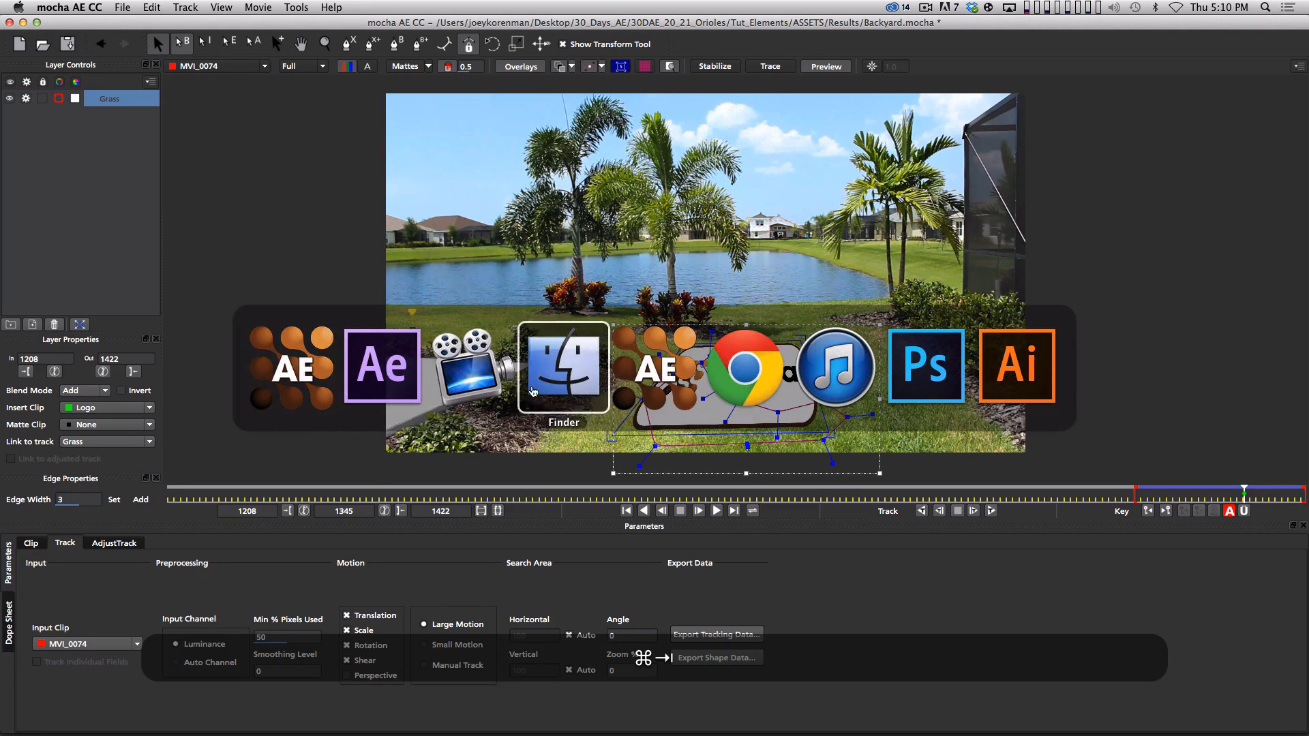
left_click(411, 382)
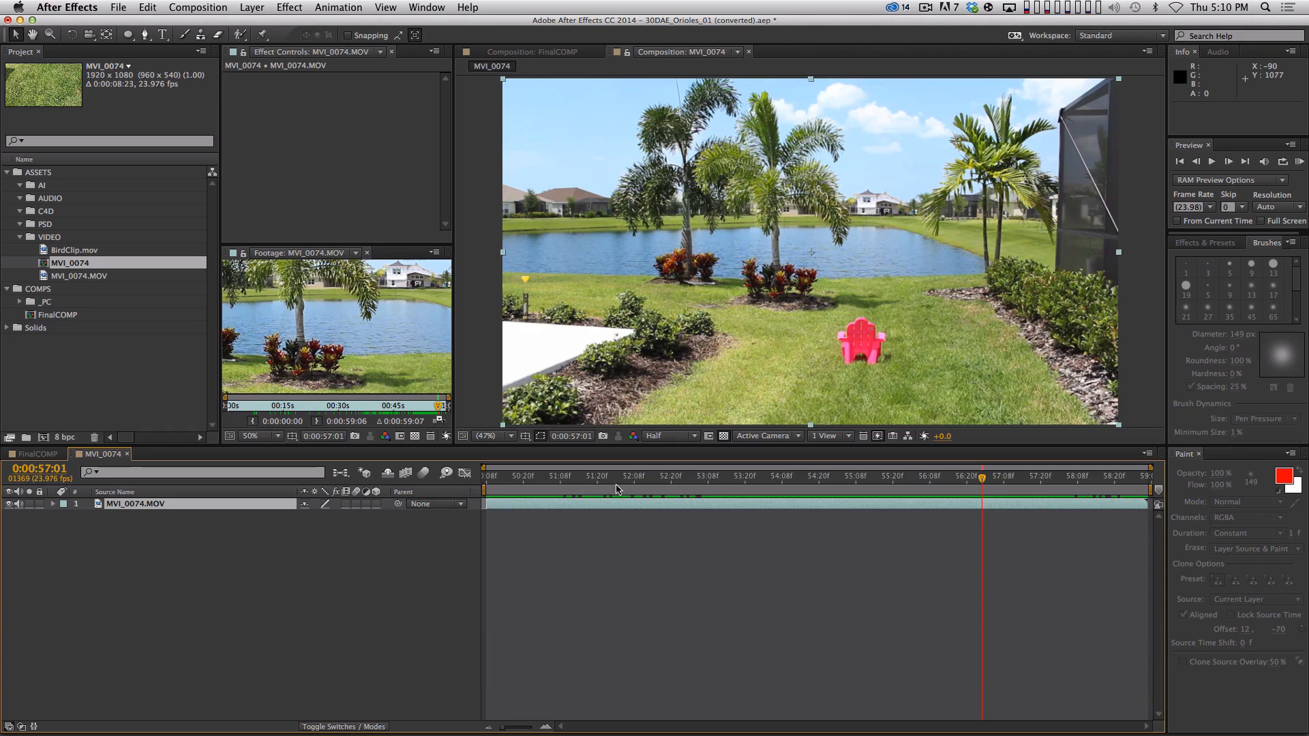
left_click_drag(617, 489, 487, 488)
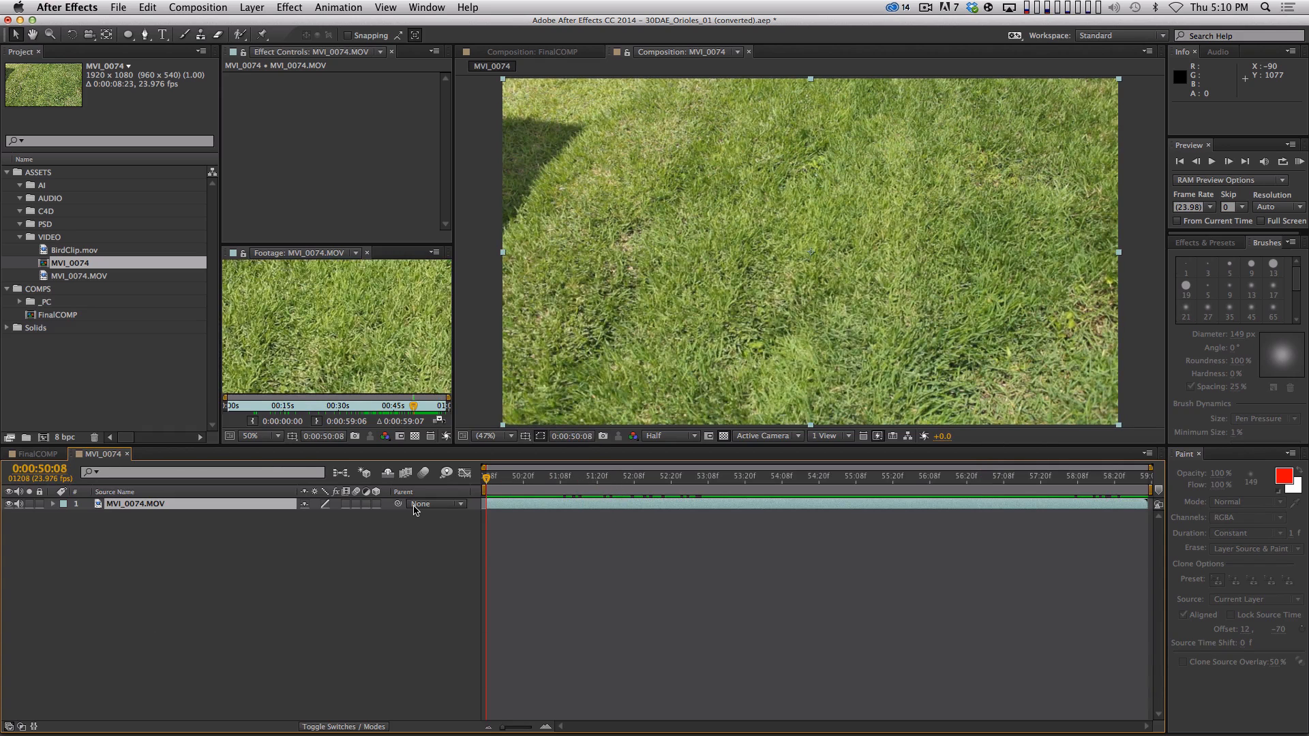
key("super+y")
key("Return")
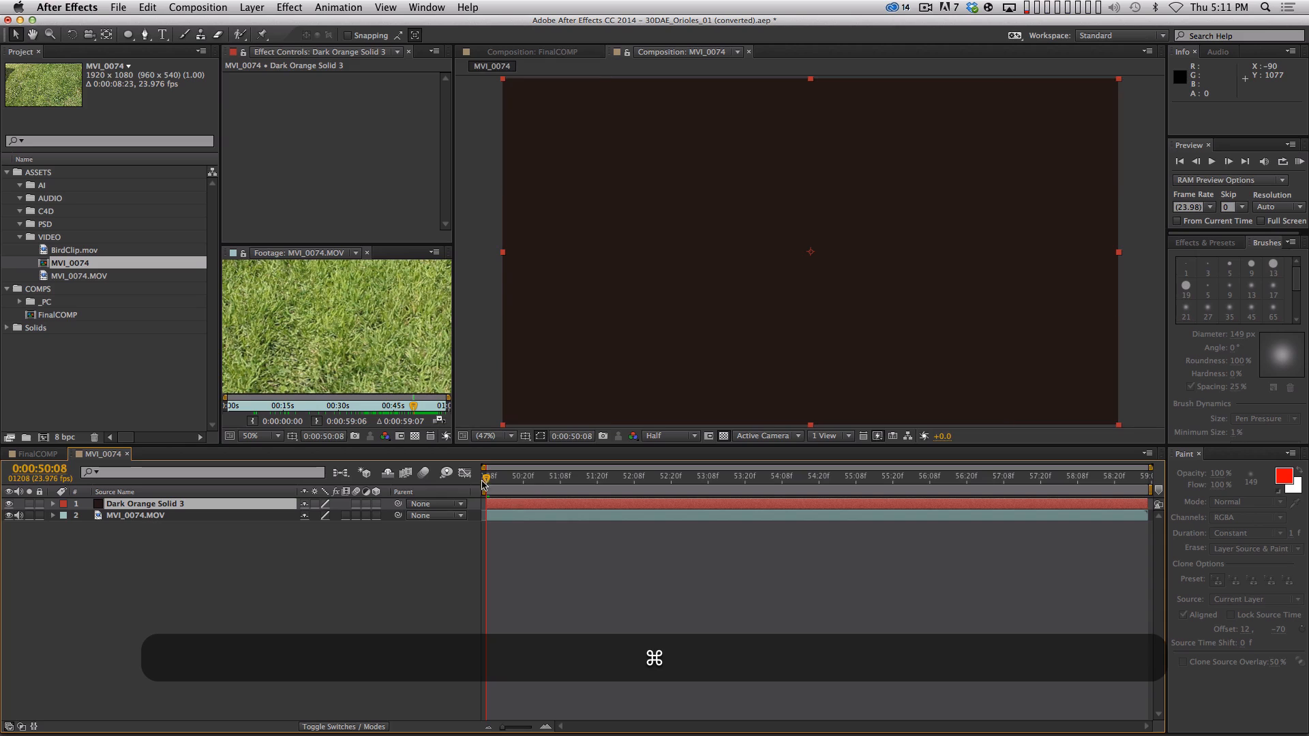
key("super+v")
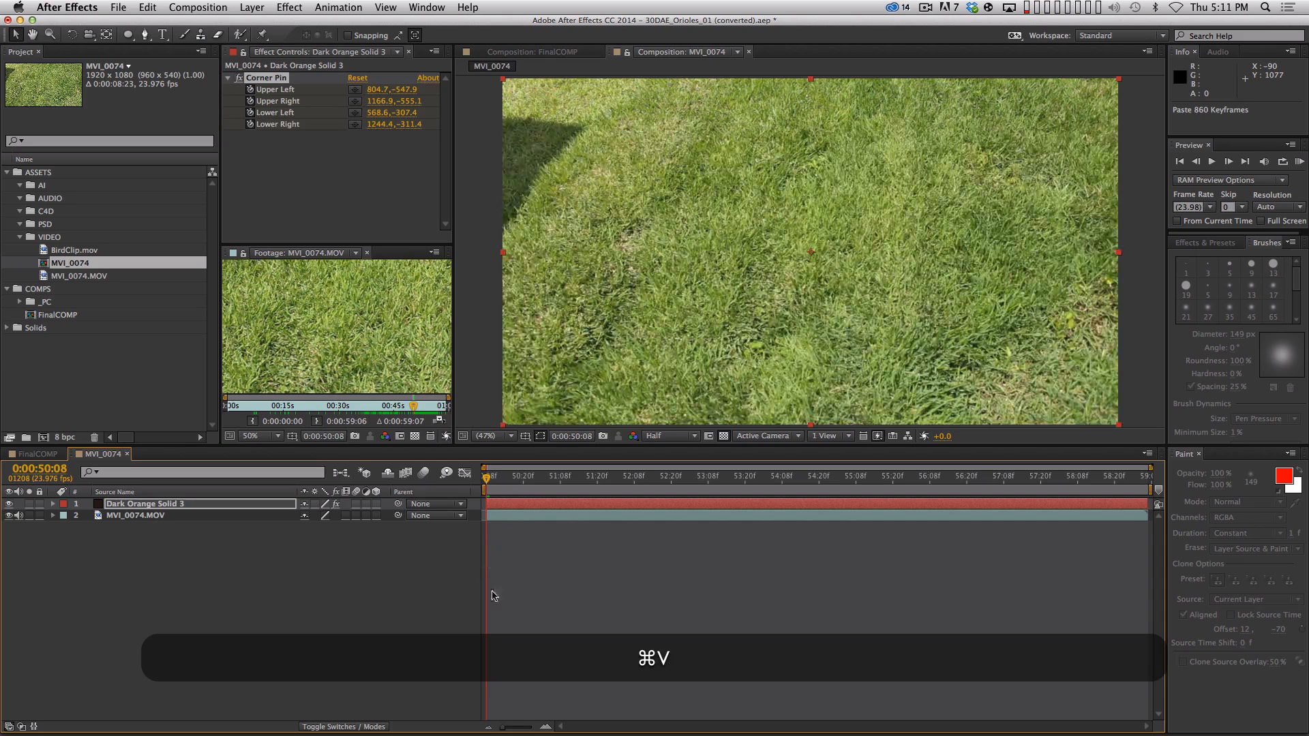
- Play back the corner-pinned solid and compare it with the pink chair's position at 0:00:54:20 and 0:00:59:06
key("space")
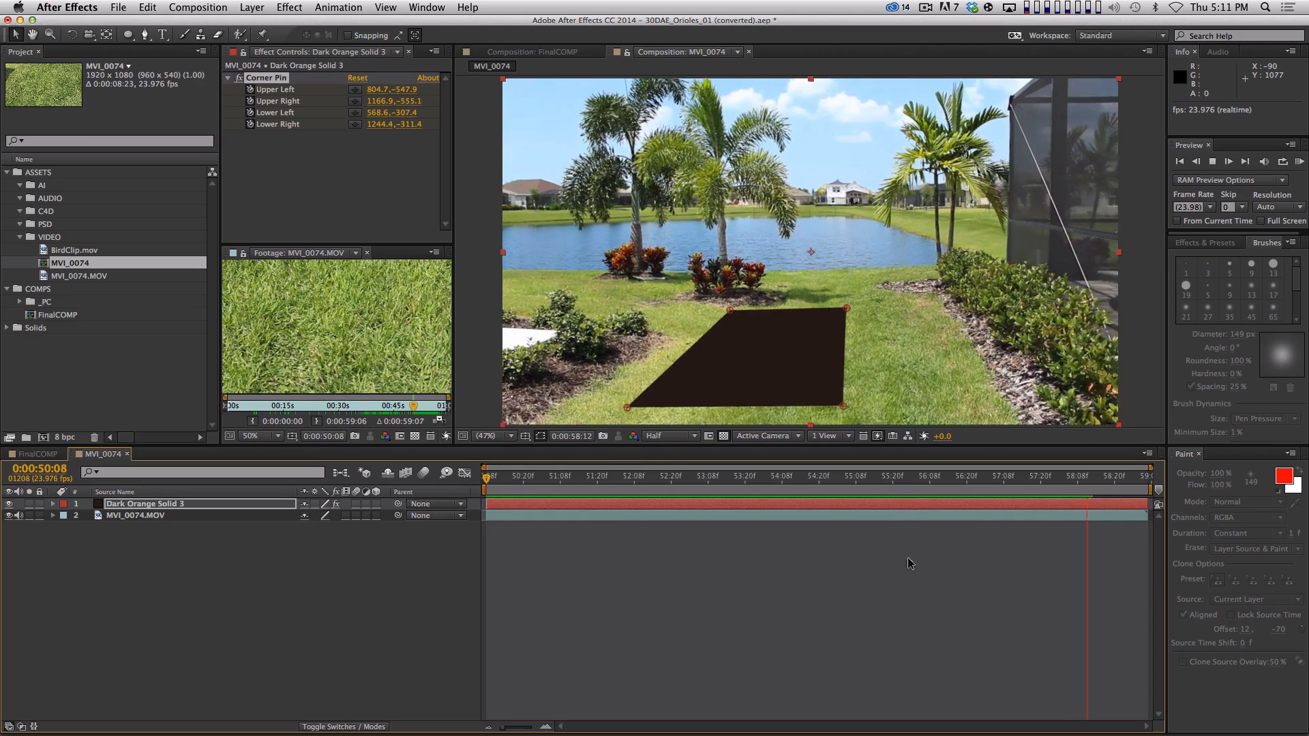
key("space")
left_click_drag(953, 483, 819, 480)
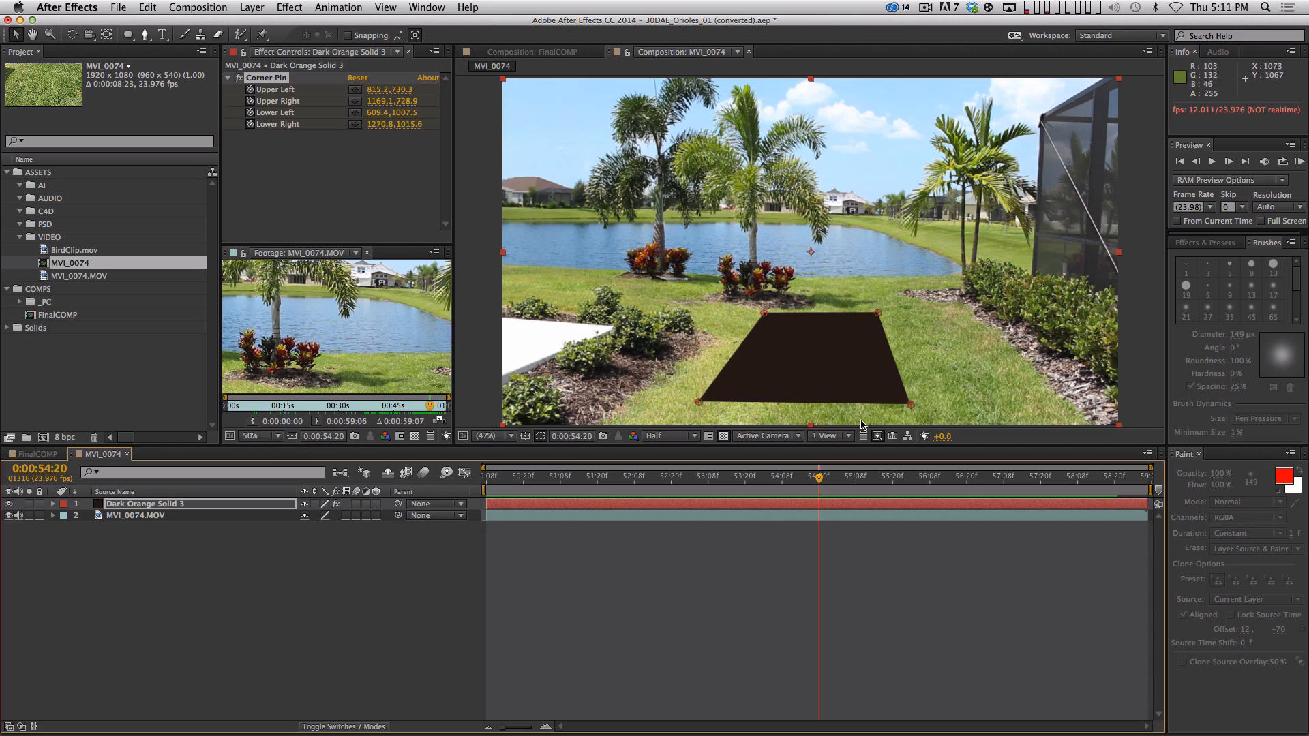
left_click(9, 504)
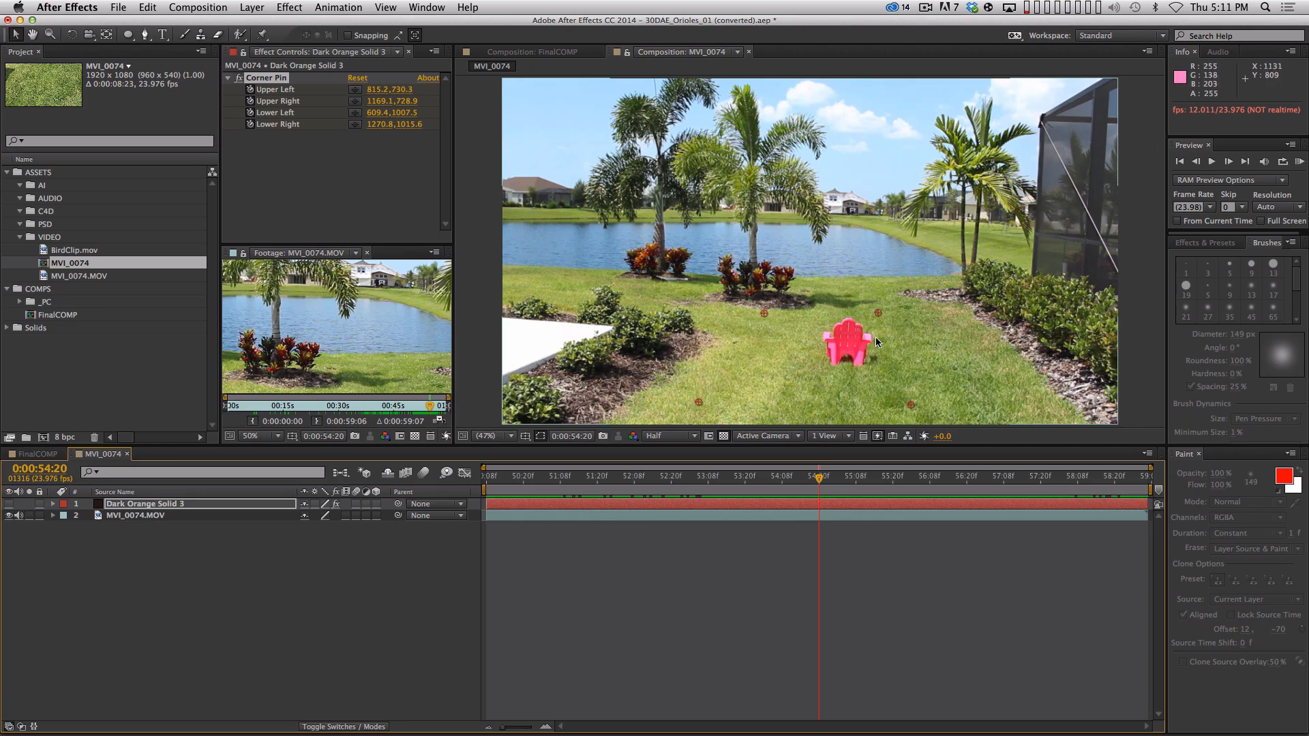
left_click_drag(828, 480, 1146, 477)
left_click(10, 504)
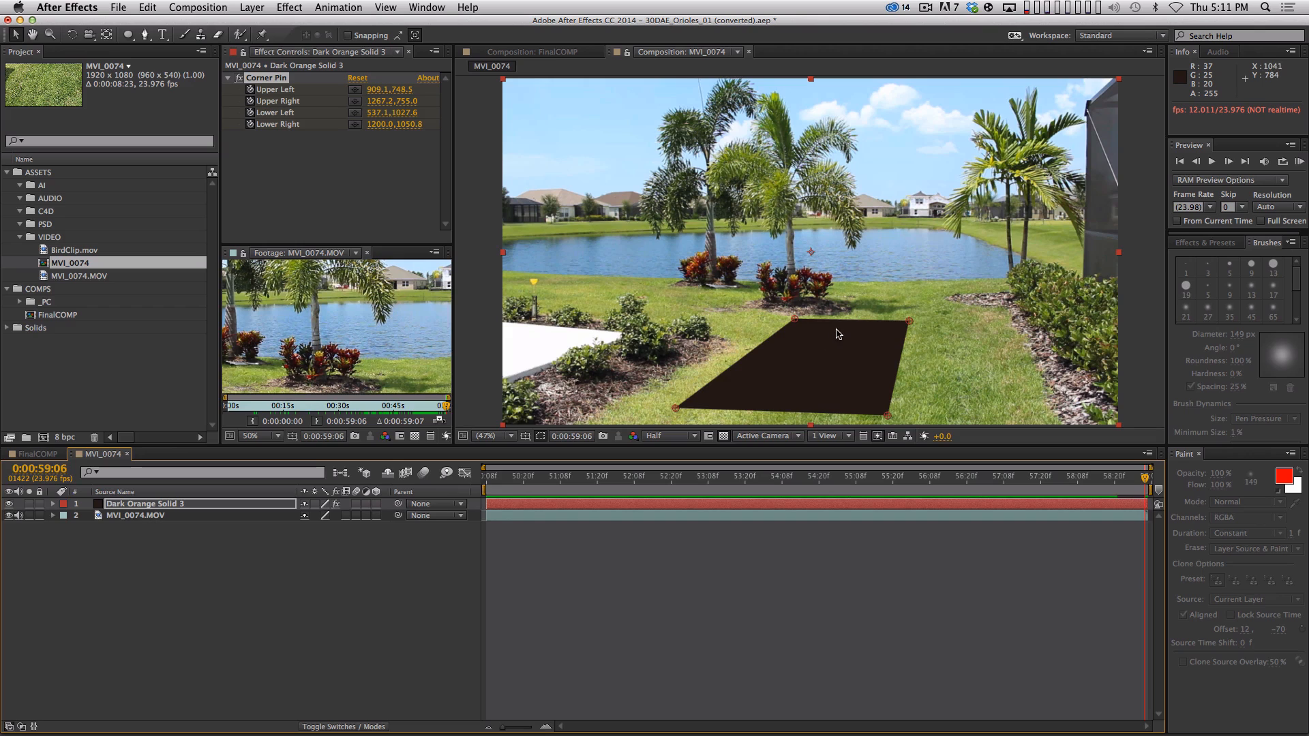
- Turn the solid's Corner Pin effect off and on again and scrub the last frames to examine its distortion
left_click(239, 77)
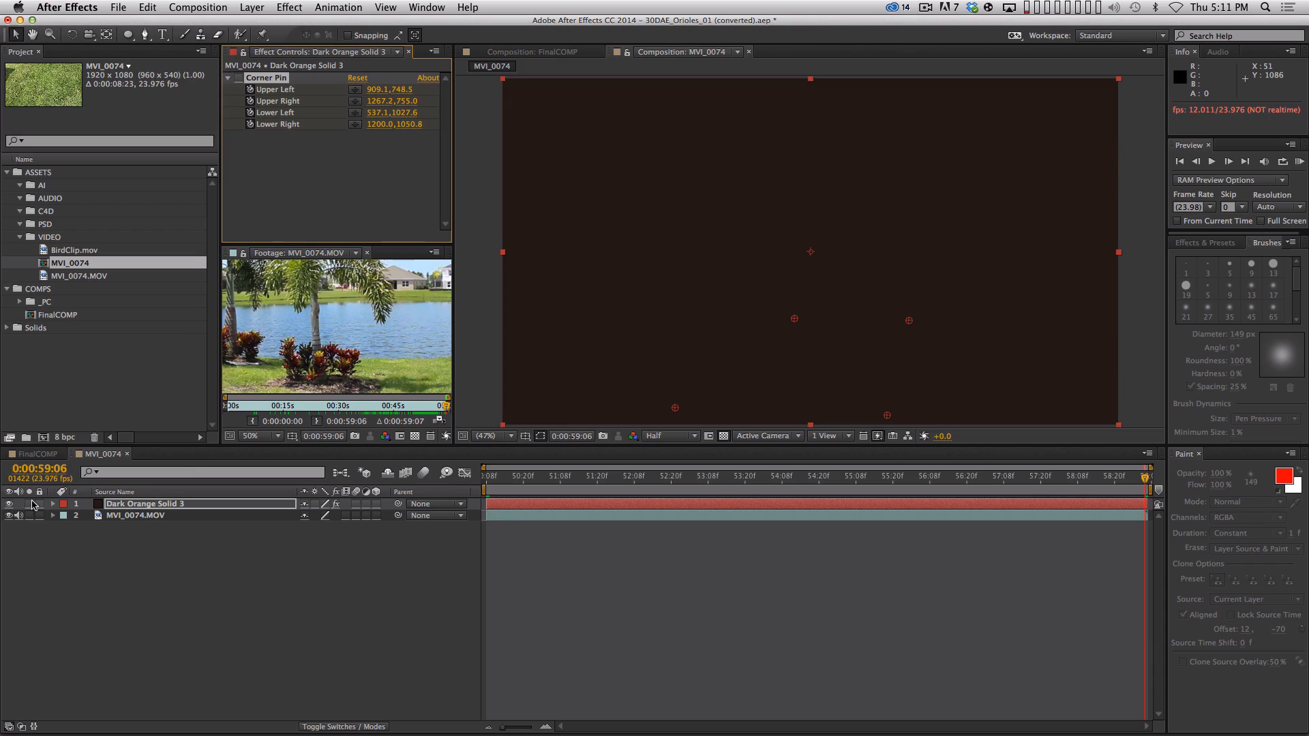
left_click(238, 78)
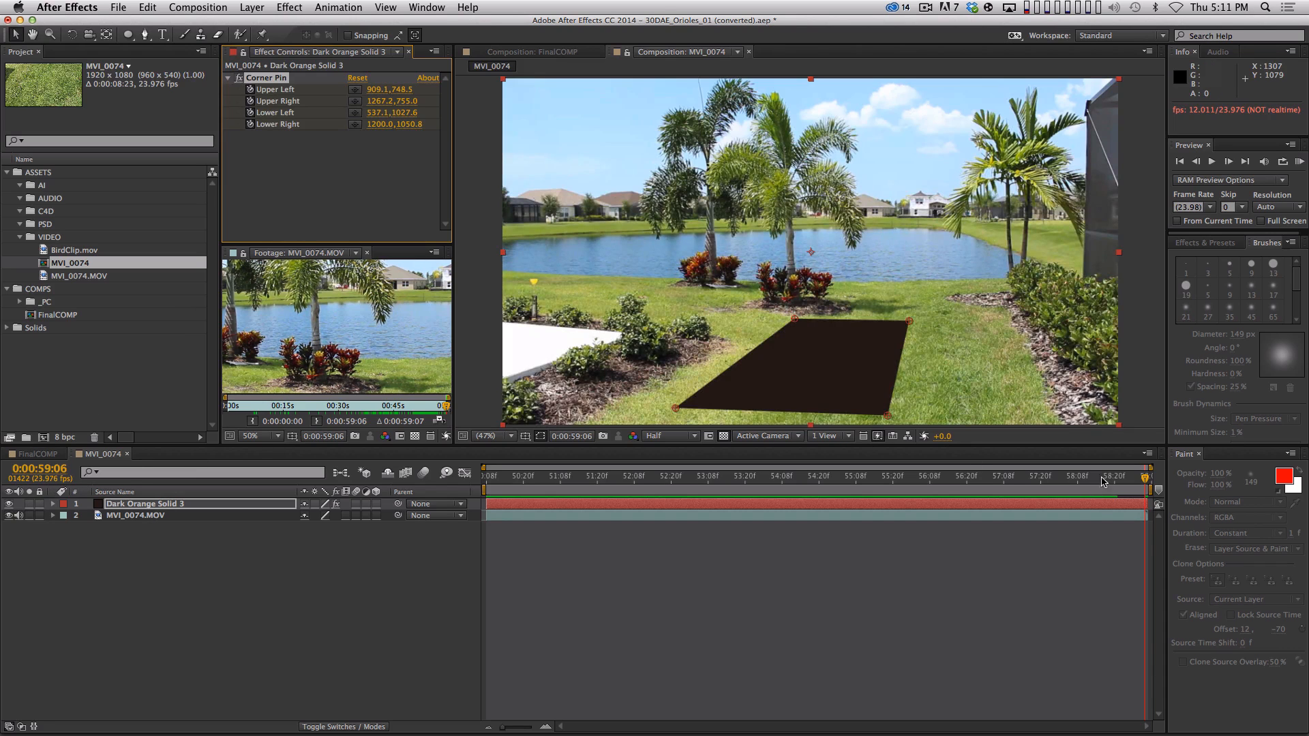
left_click_drag(1101, 481, 1147, 482)
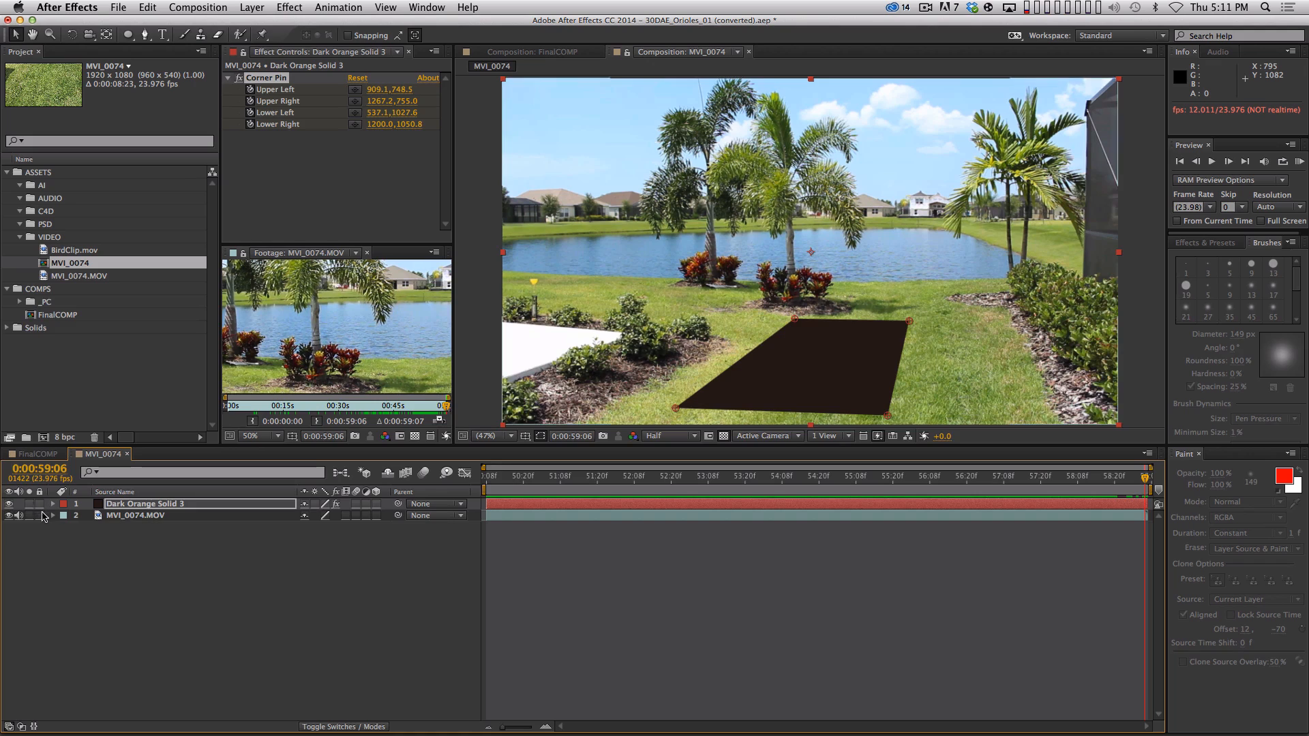
- Toggle the solid's visibility and scrub through to 0:00:59:06 to examine how its shape drifts against the grass and chair
left_click(9, 504)
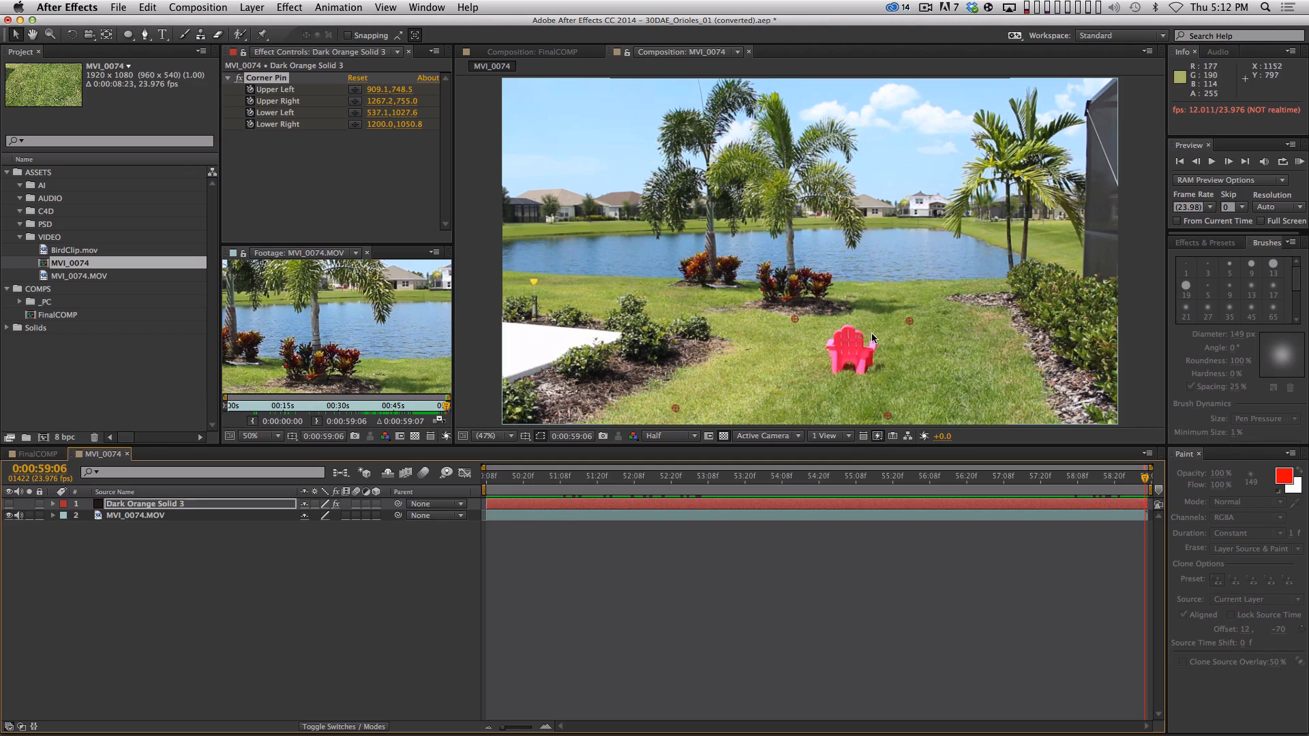
left_click(9, 504)
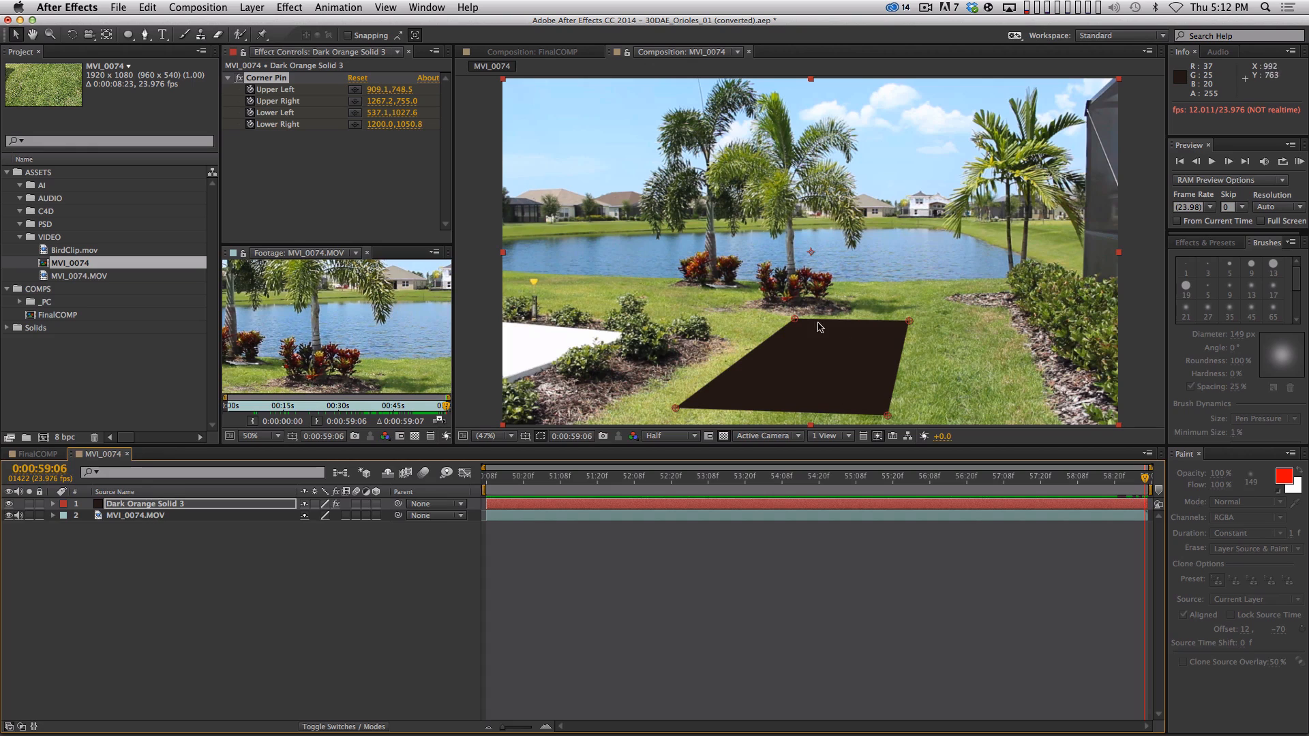
left_click(9, 504)
left_click(122, 504)
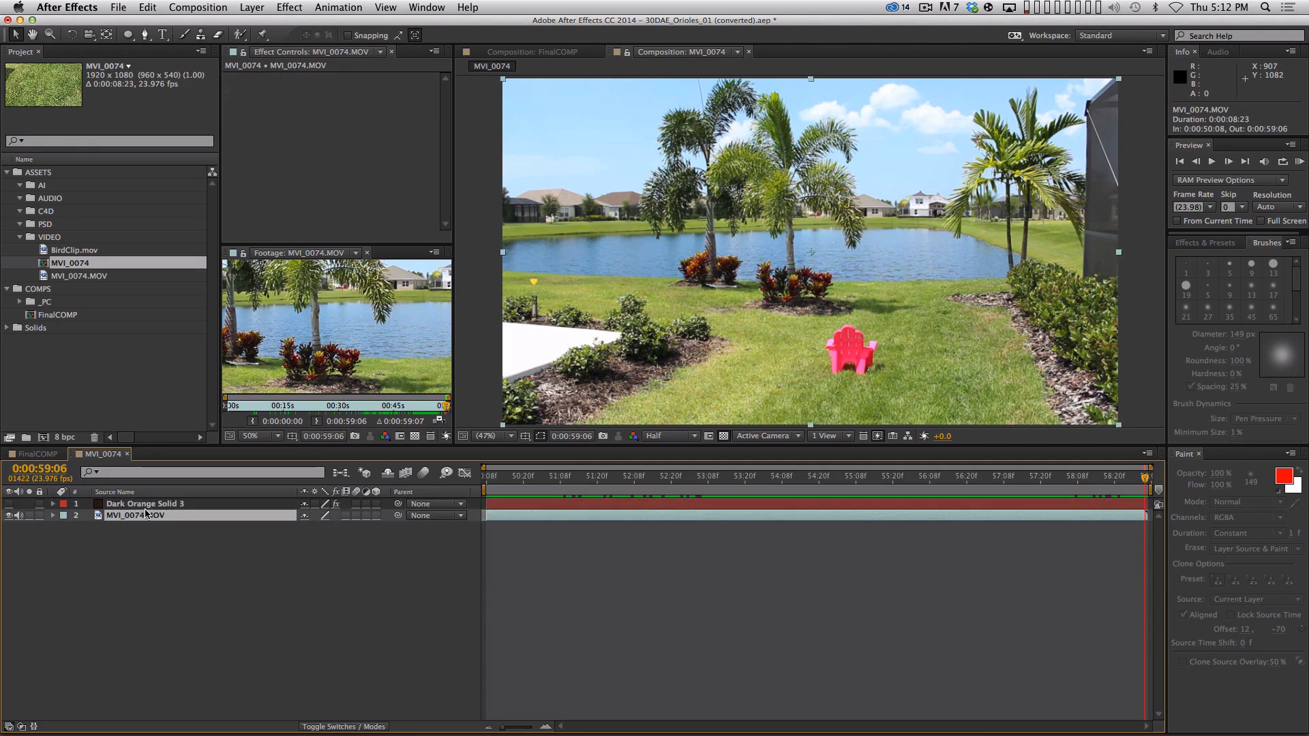
left_click_drag(995, 482, 1084, 512)
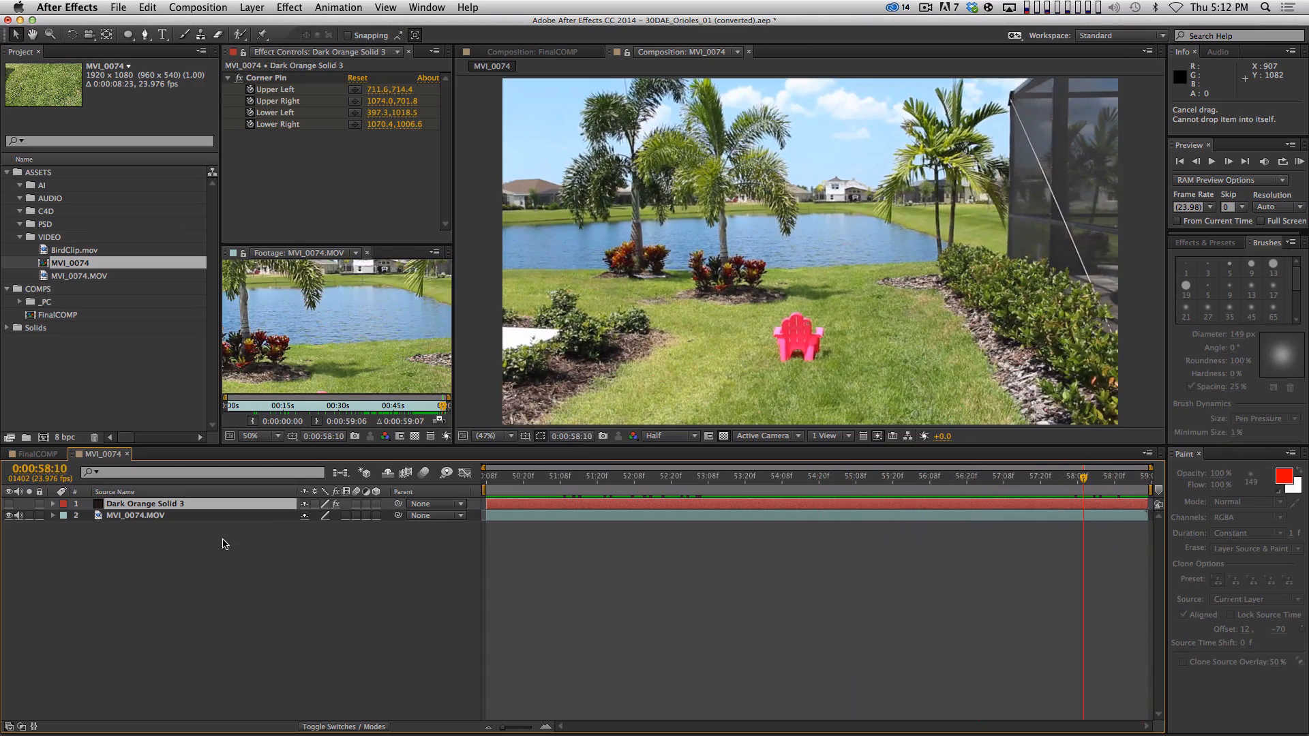
left_click(15, 503)
left_click(579, 477)
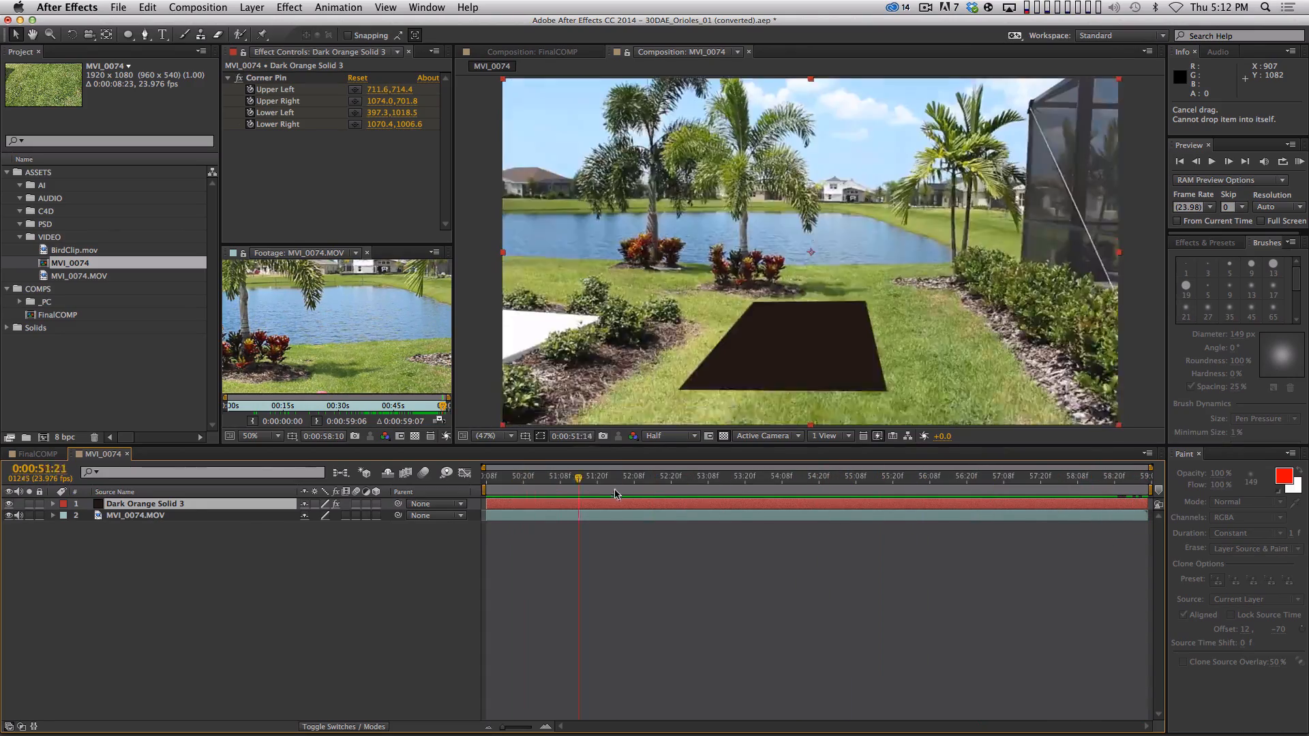
left_click_drag(614, 494, 1146, 496)
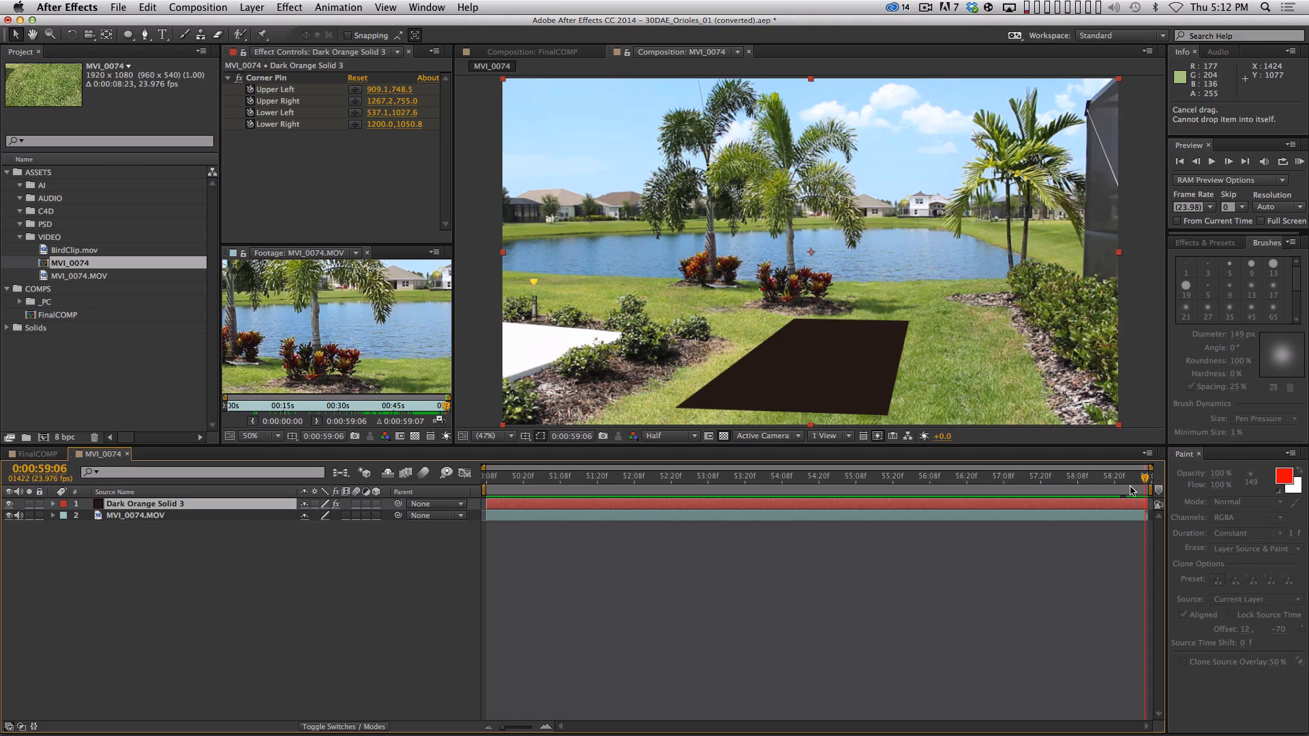
- Delete the corner-pinned solid from the MVI_0074 composition
left_click(159, 504)
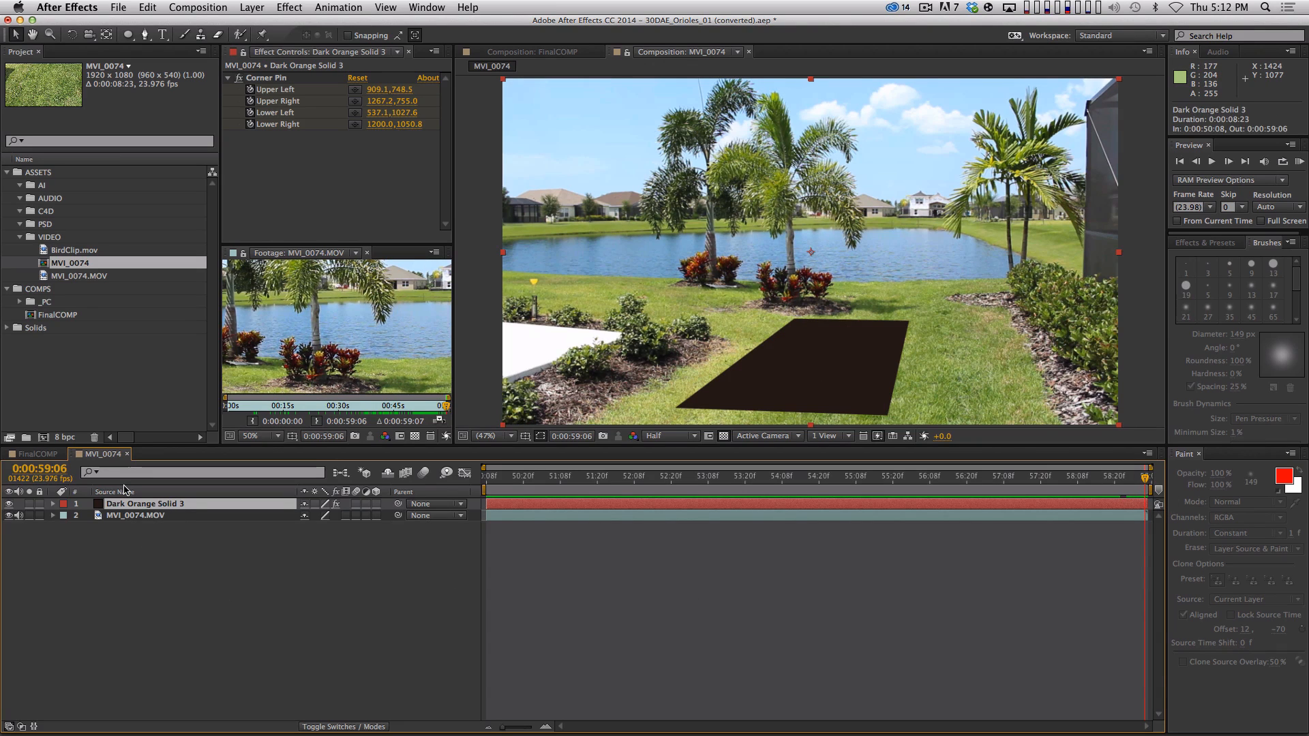
key("BackSpace")
- Close the empty mocha AE window and switch to the mocha AE instance with the Backyard.mocha project
key("super+Tab")
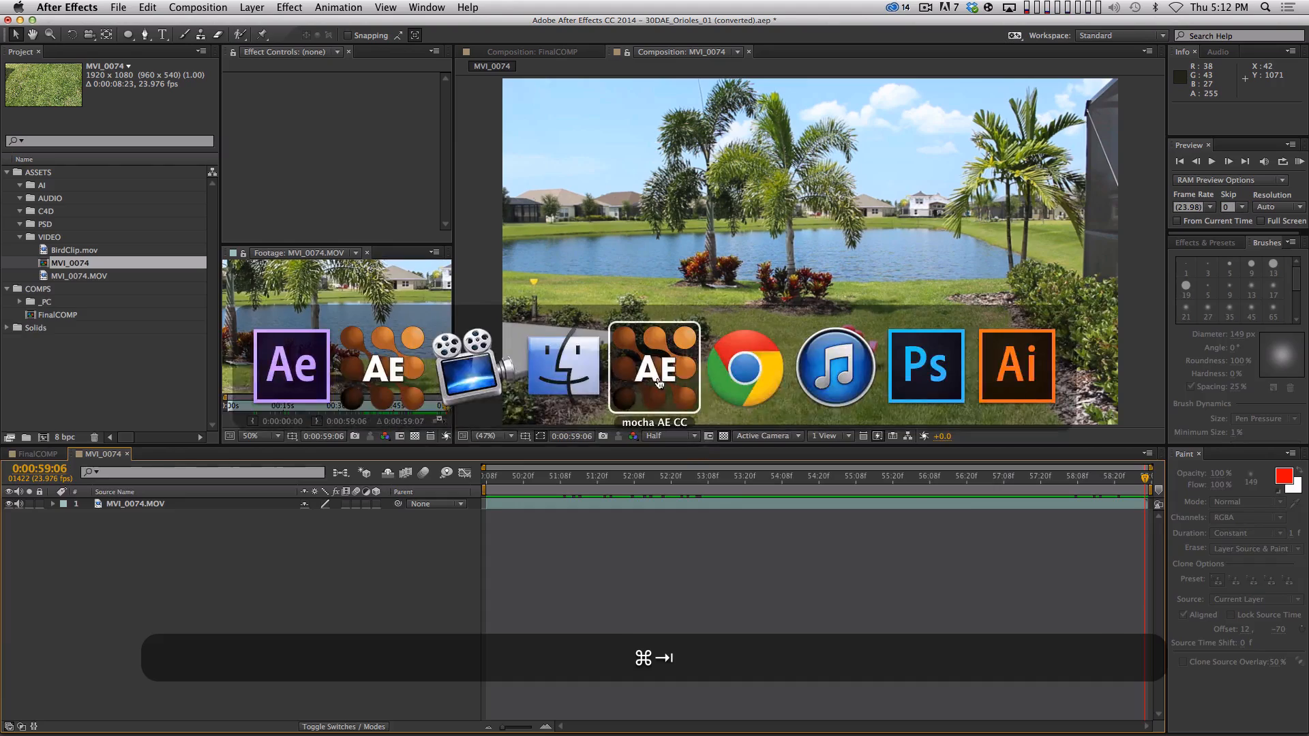
left_click(658, 382)
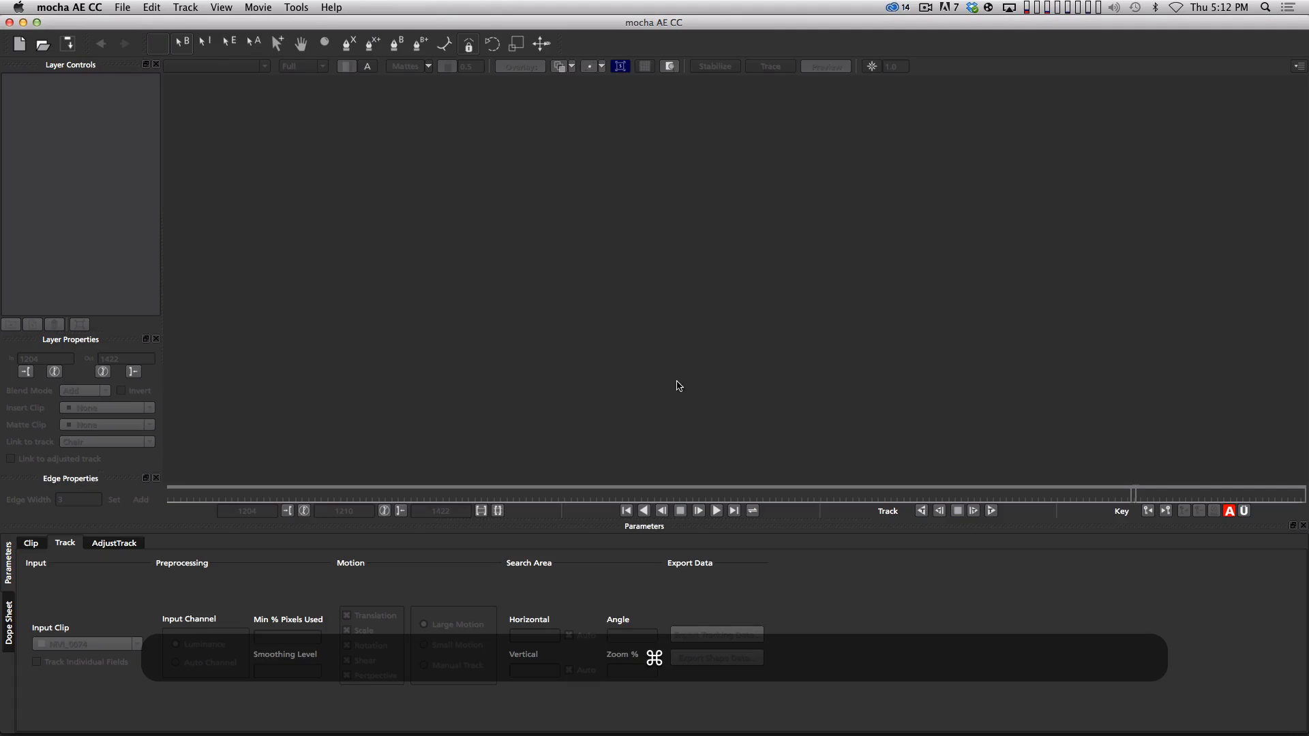
left_click(10, 23)
key("super+Tab")
left_click(514, 368)
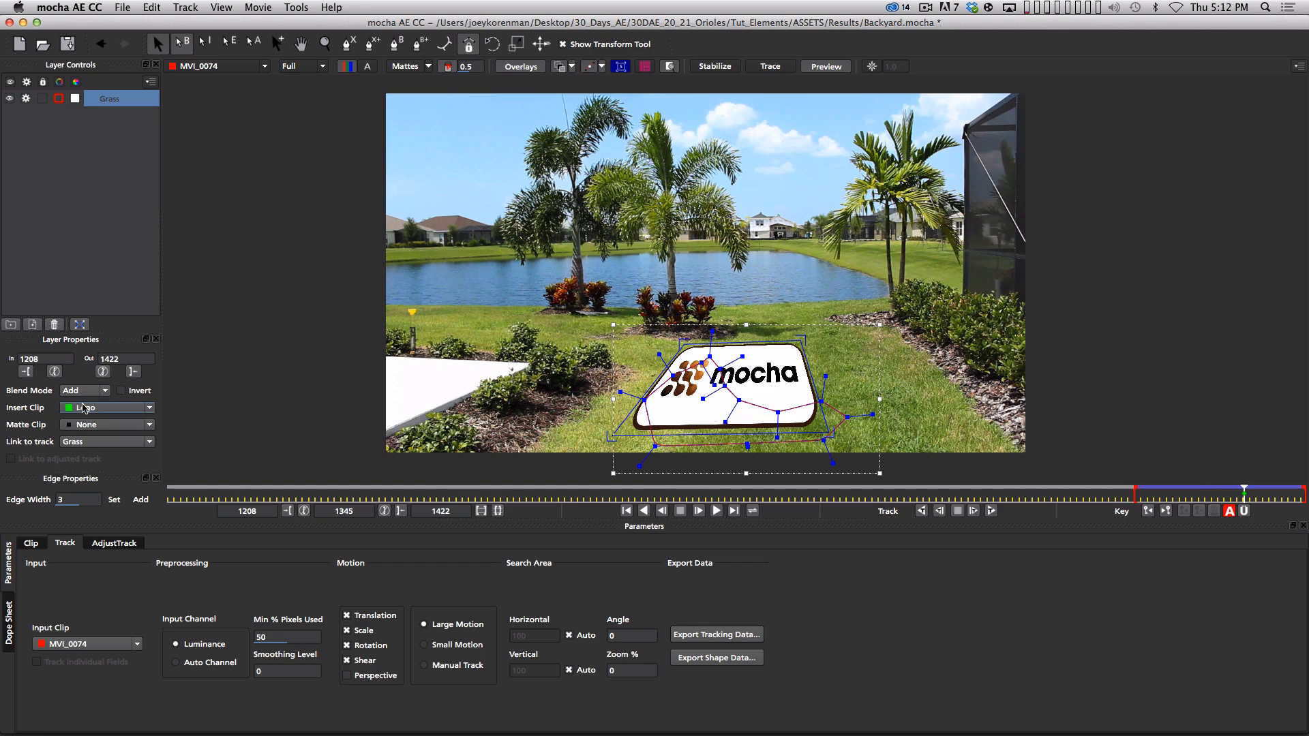
- Set the Grass layer's insert clip to None and scrub to frame 1422
left_click(99, 408)
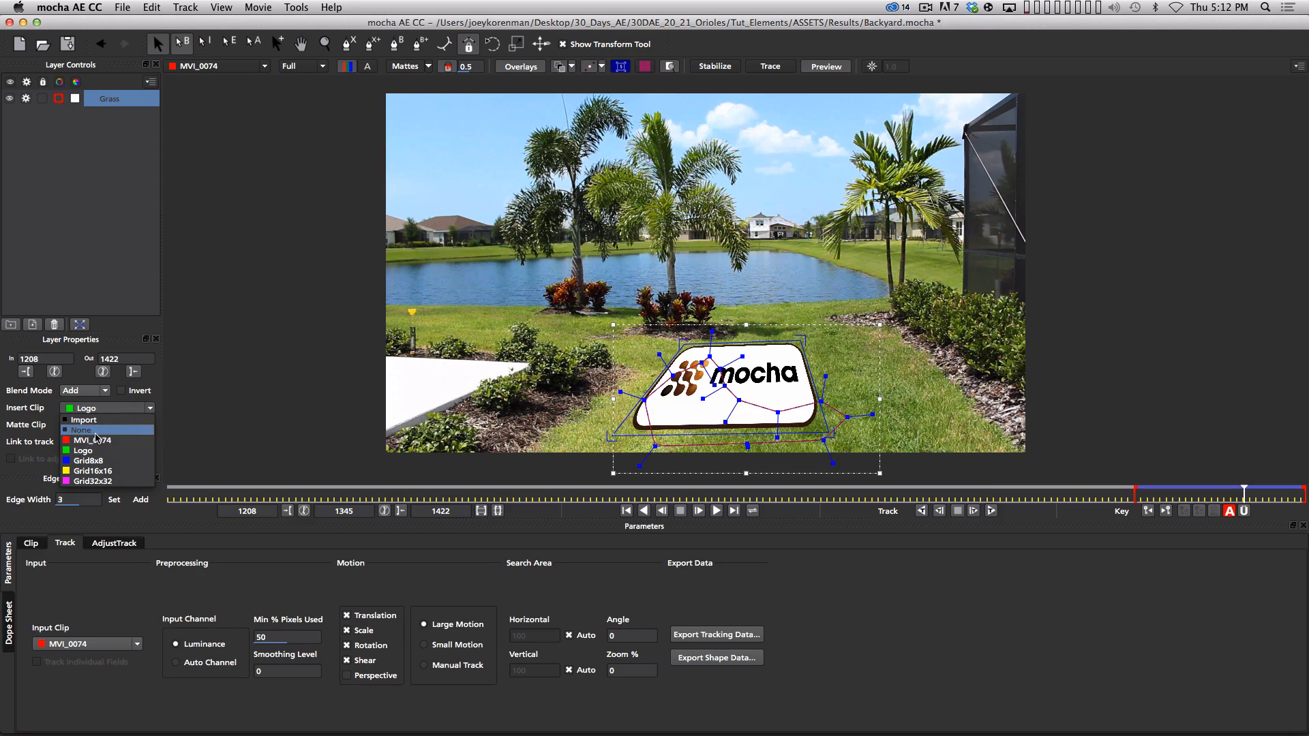
left_click(98, 430)
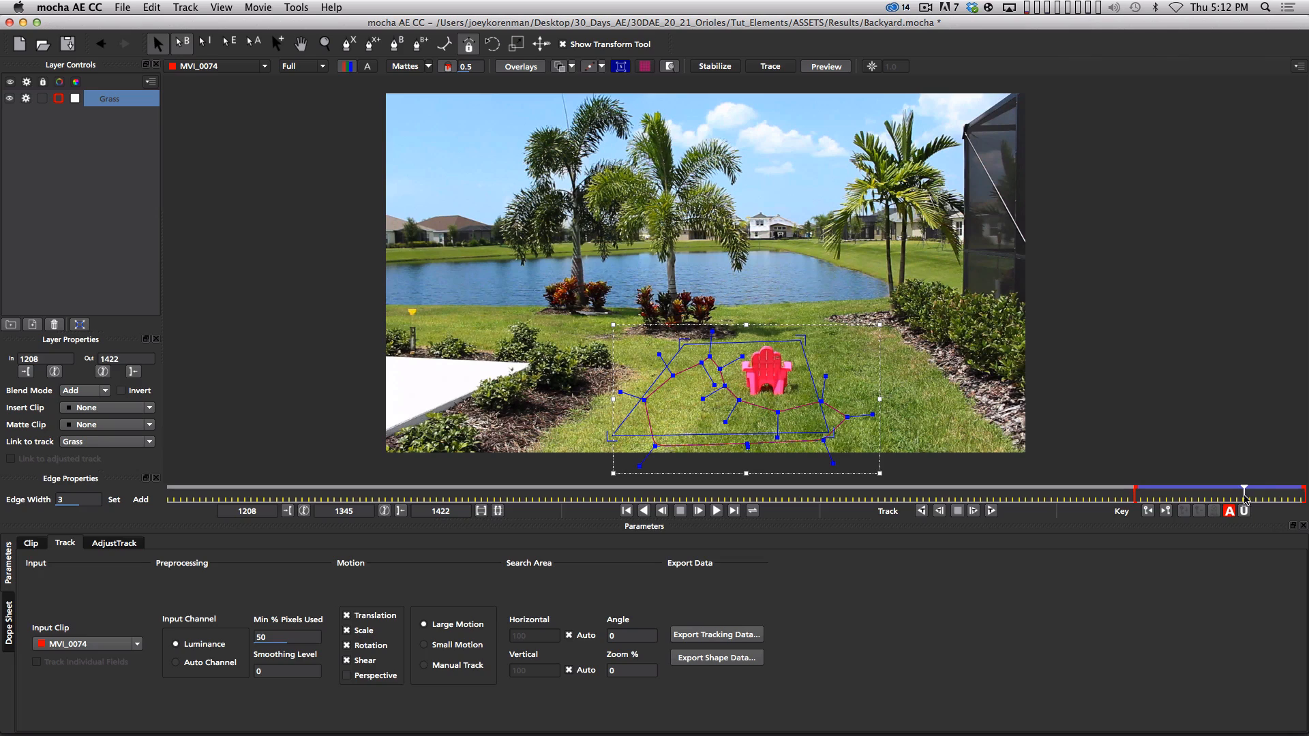
left_click_drag(1243, 492, 1303, 492)
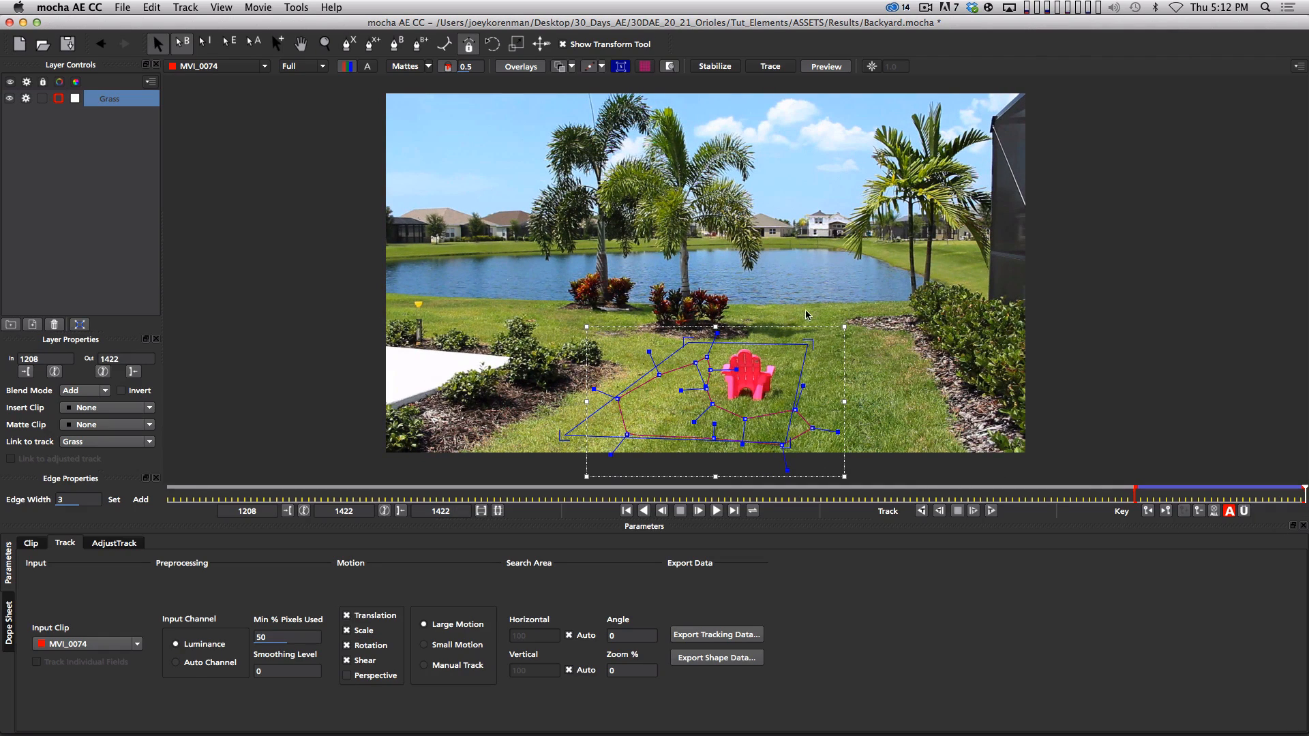
- Expand the Grass layer's surface to fit the full image at frame 1422
left_click_drag(1239, 496, 1305, 508)
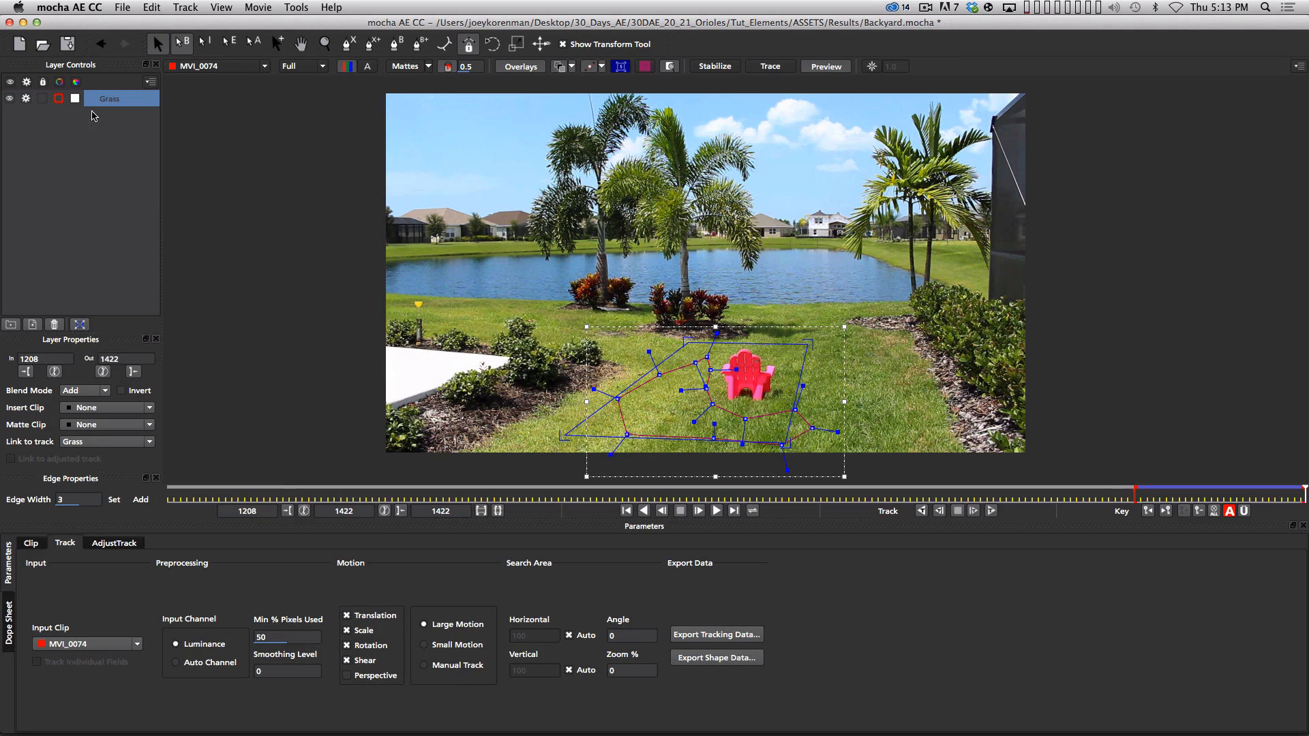
left_click(95, 100)
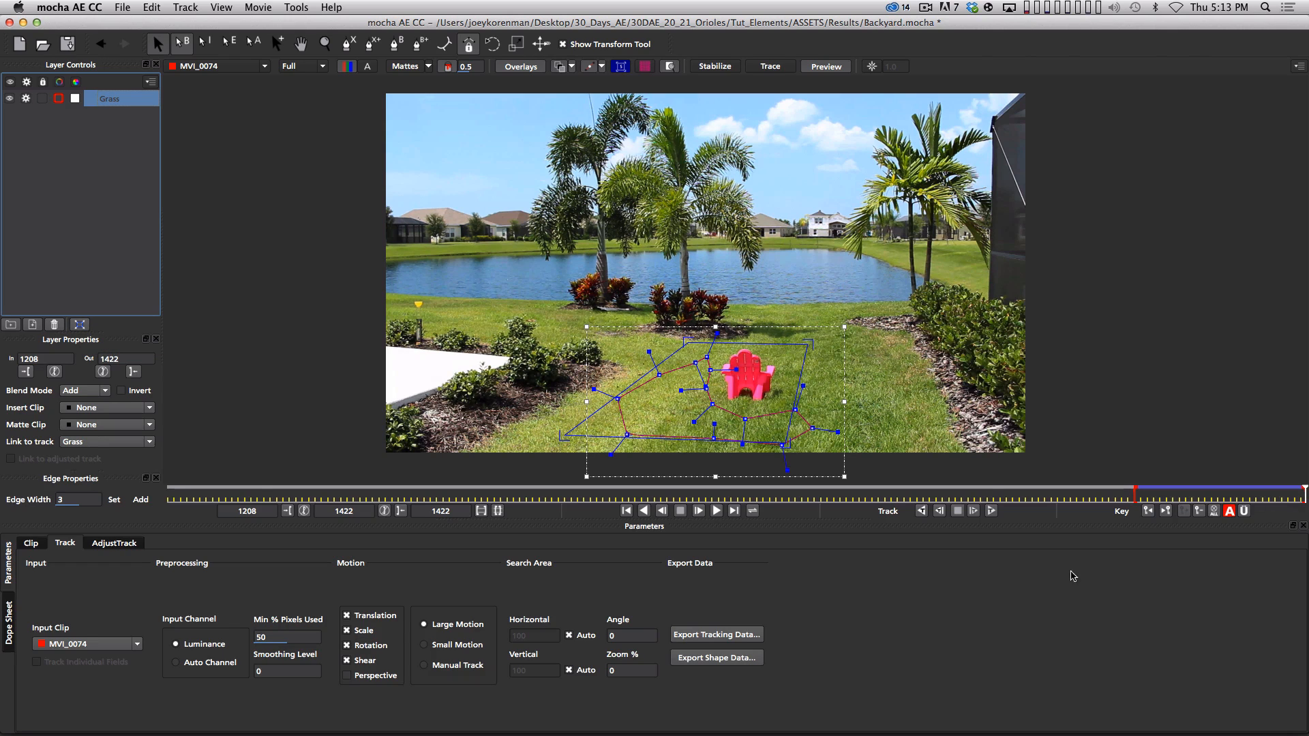
left_click(80, 325)
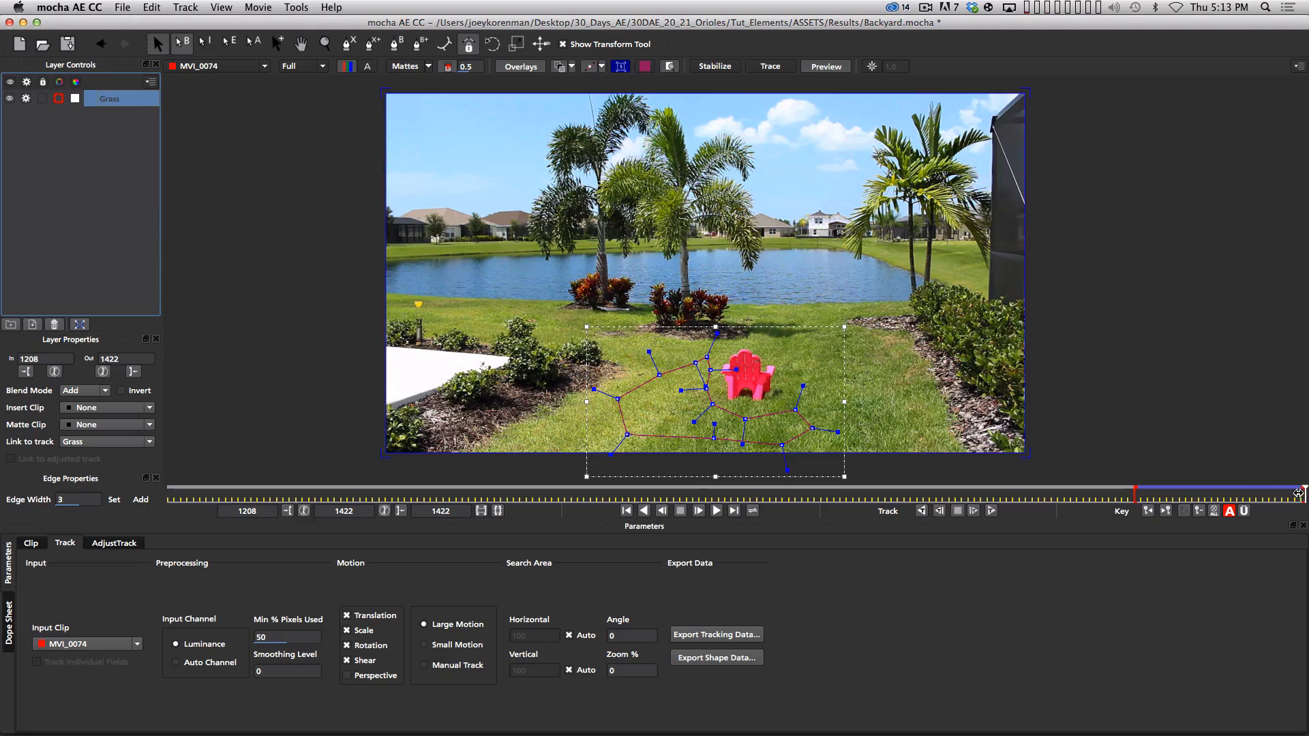
mouse_move(1303, 493)
left_mouse_down()
mouse_move(1147, 500)
mouse_move(1305, 498)
left_mouse_up()
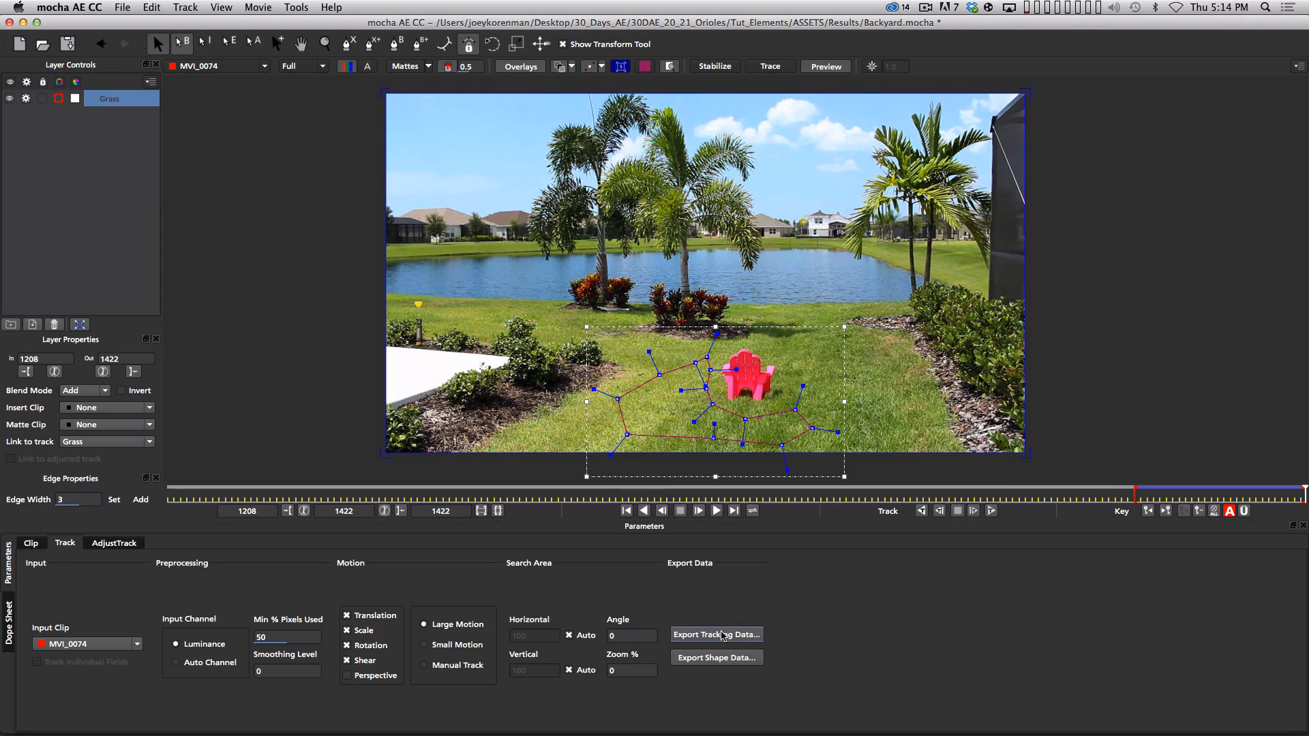
- Copy the Grass tracking data to the clipboard as After Effects Corner Pin (corner pin only) and switch to After Effects
left_click(721, 639)
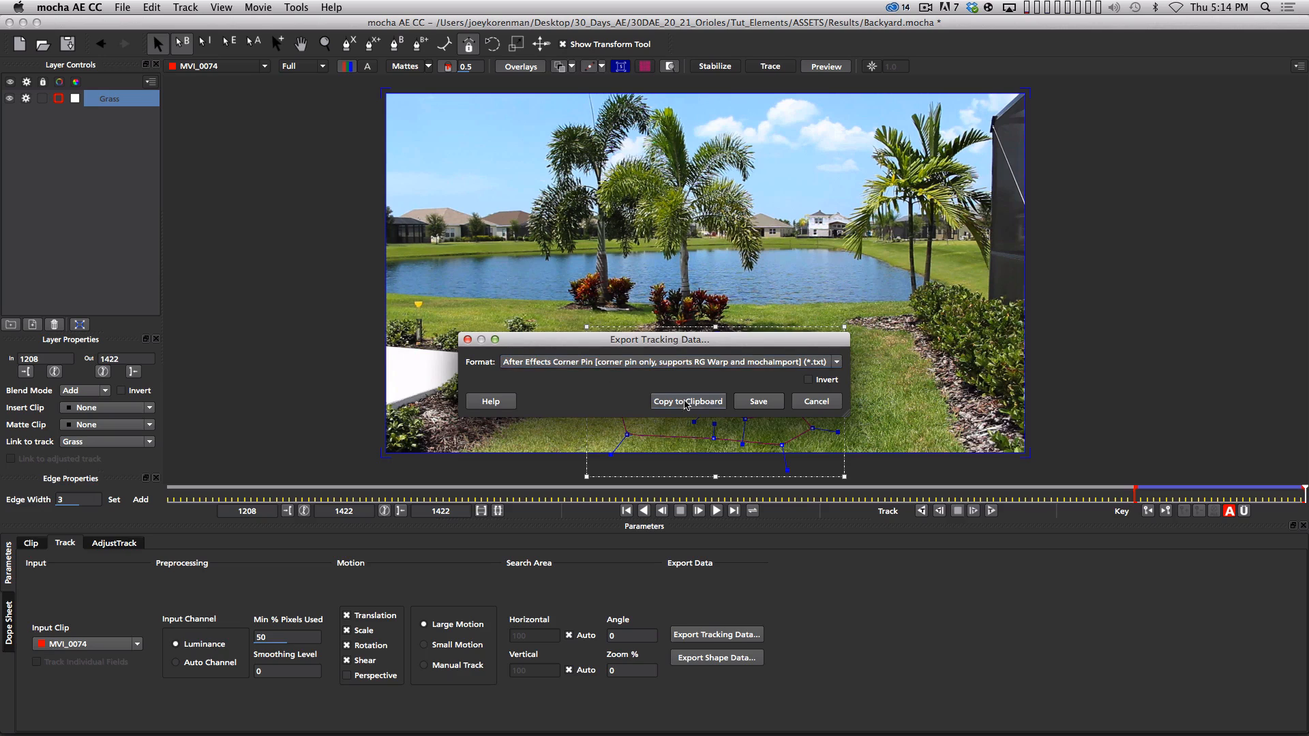
left_click(700, 403)
key("super+Tab")
key("super+Tab")
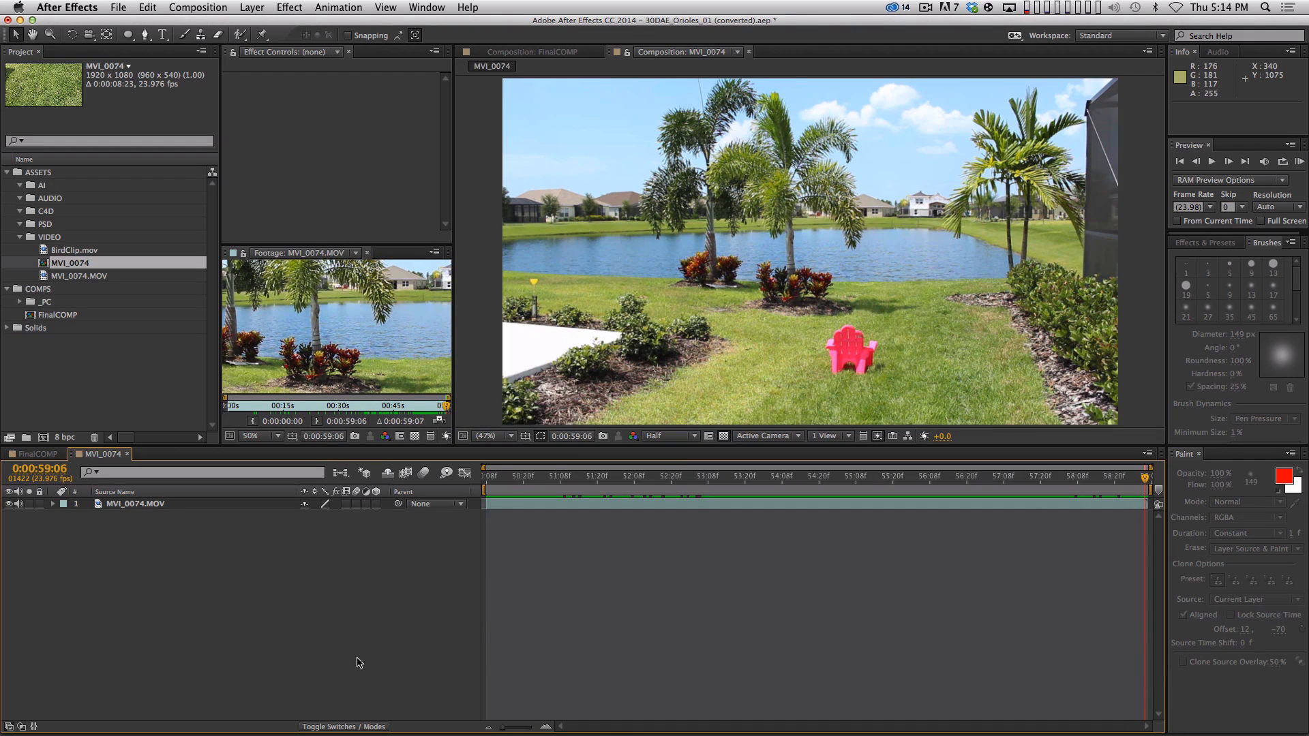
- Duplicate the MVI_0074.MOV layer and pre-compose the copy as Patch, moving all attributes into the new composition
left_click(181, 507)
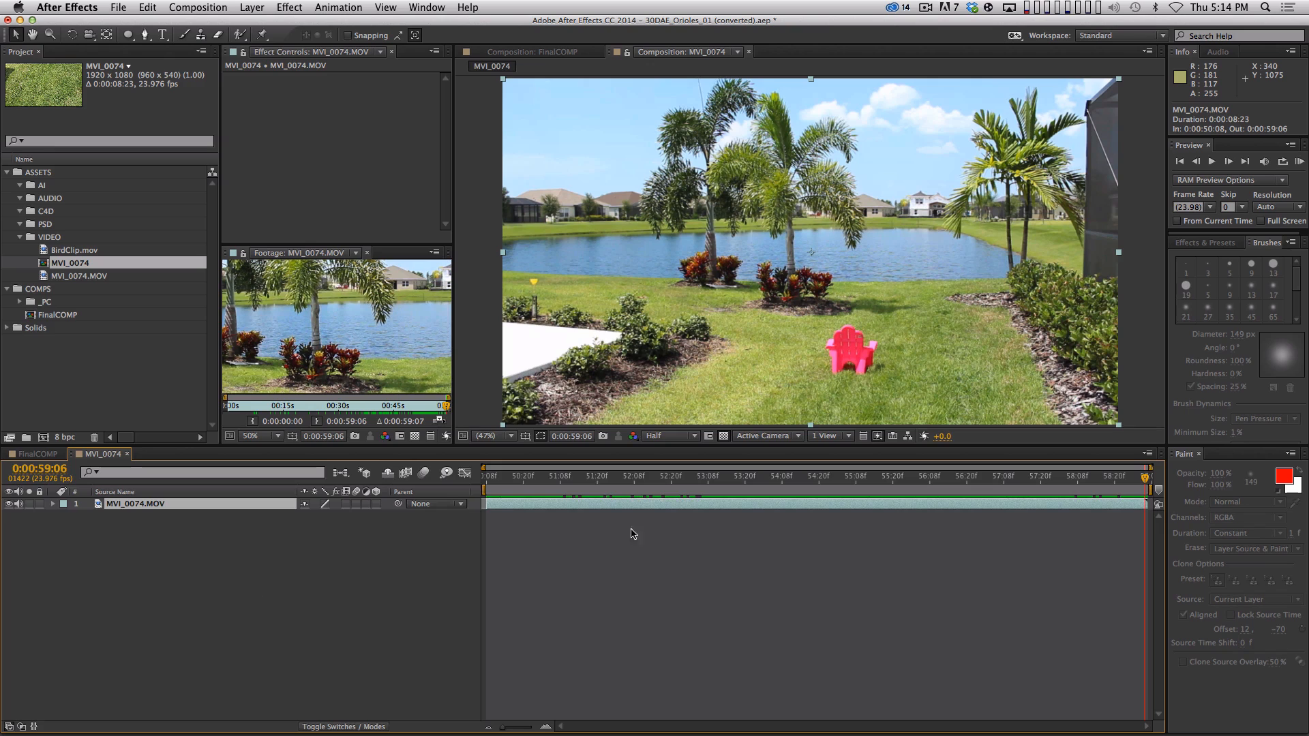
key("super+d")
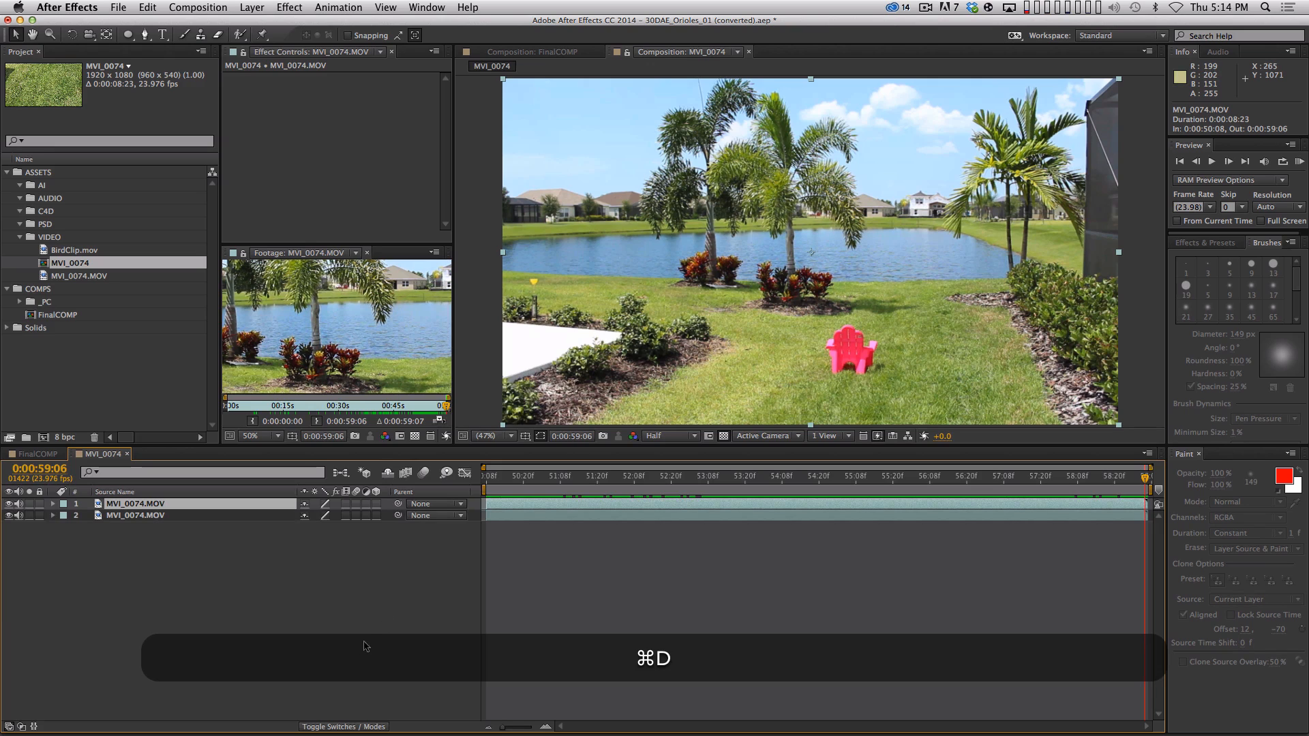
key("shift+super+c")
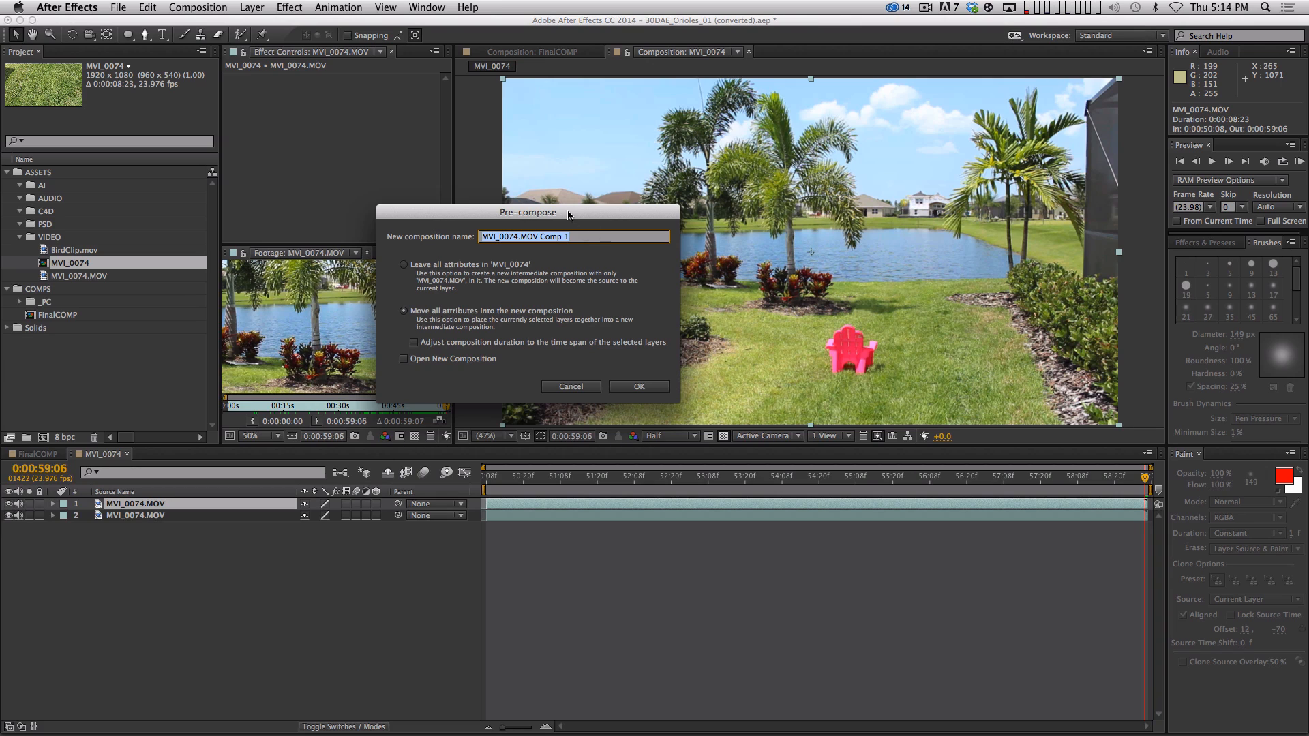
key("shift")
type("Patch")
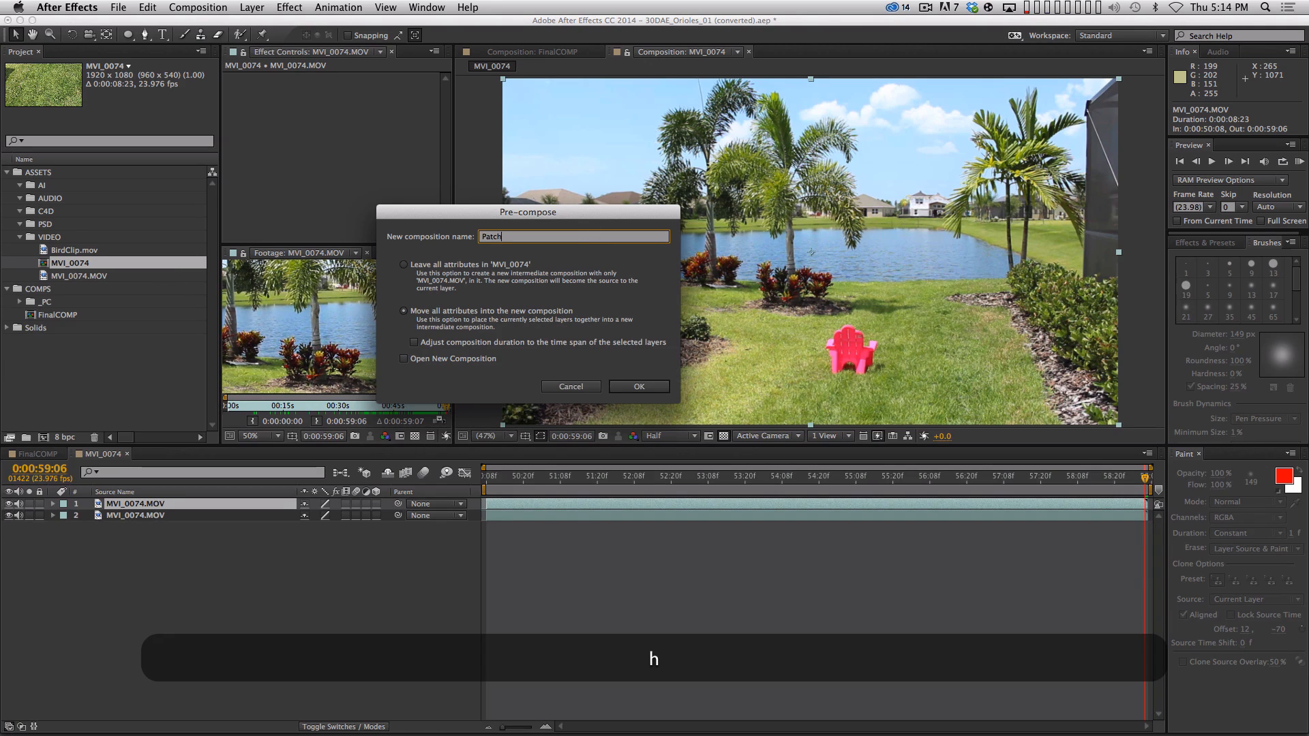
key("Return")
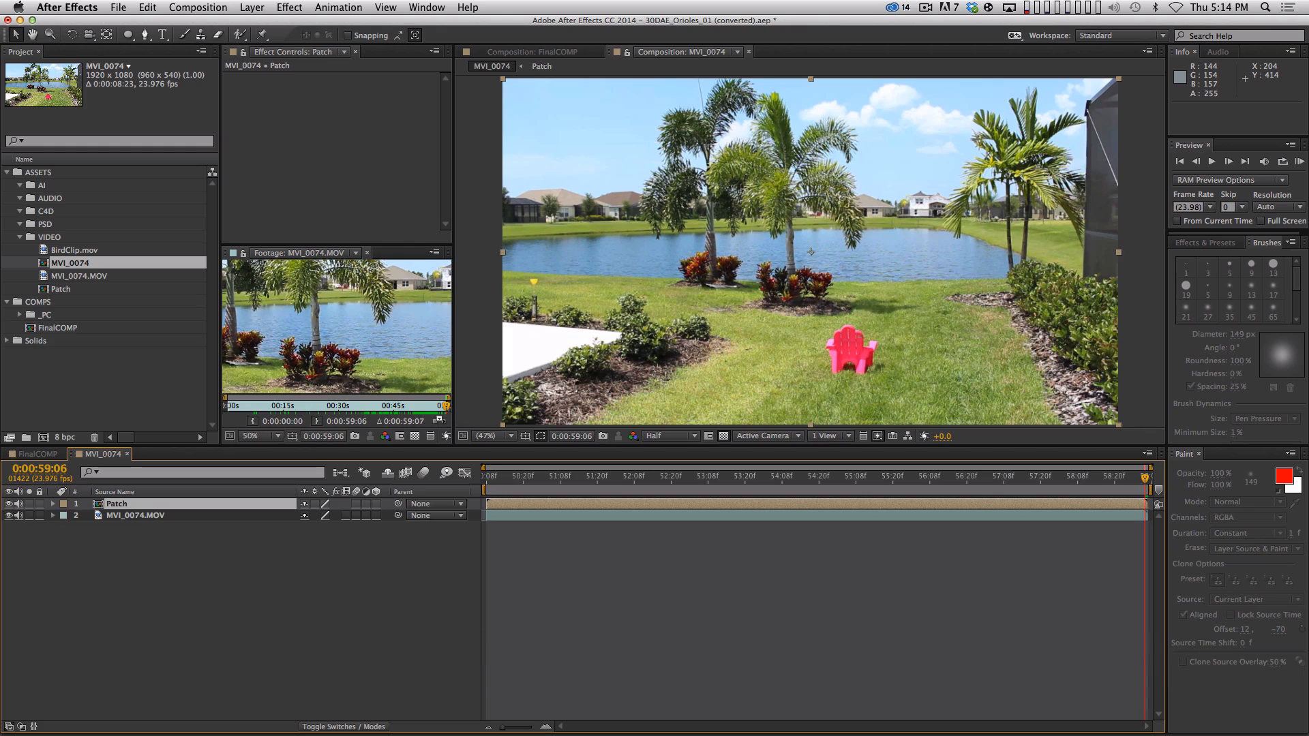
- Paste the corner-pin keyframes onto the Patch layer at 0:00:50:08 and move to 0:00:59:06
key("Home")
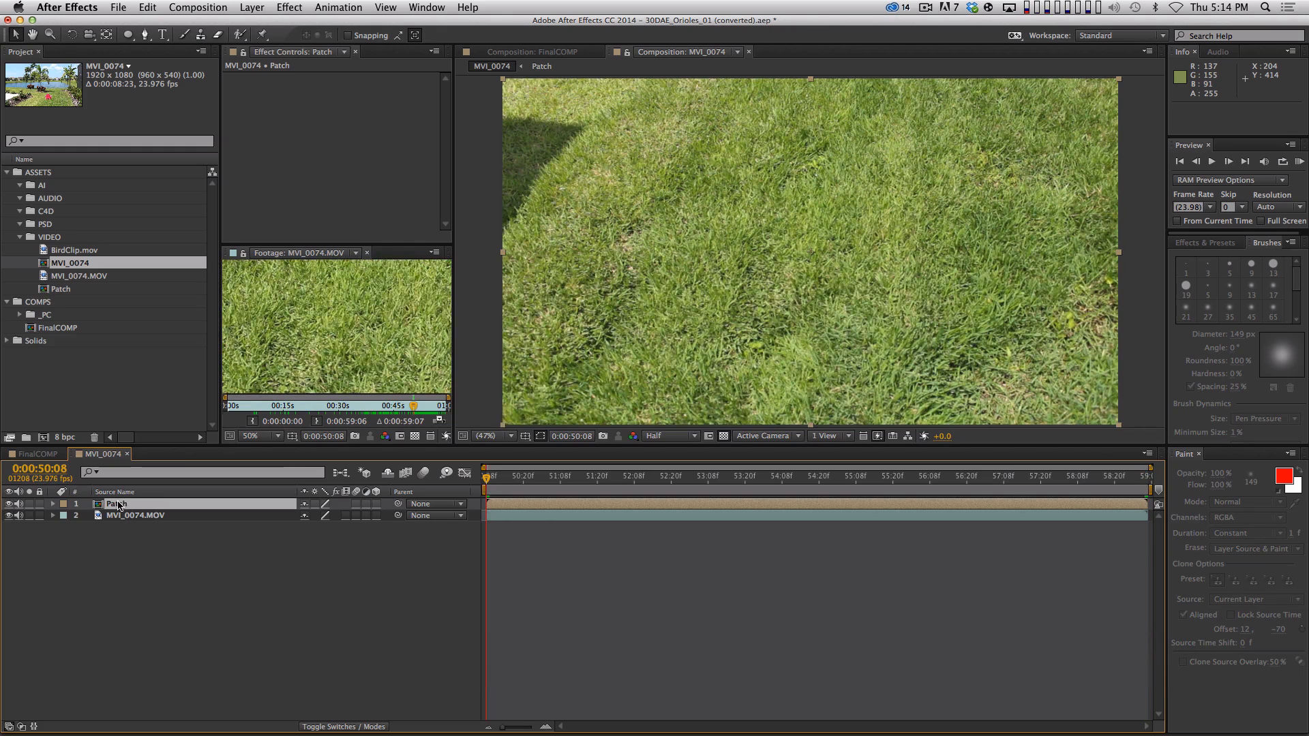
key("super+v")
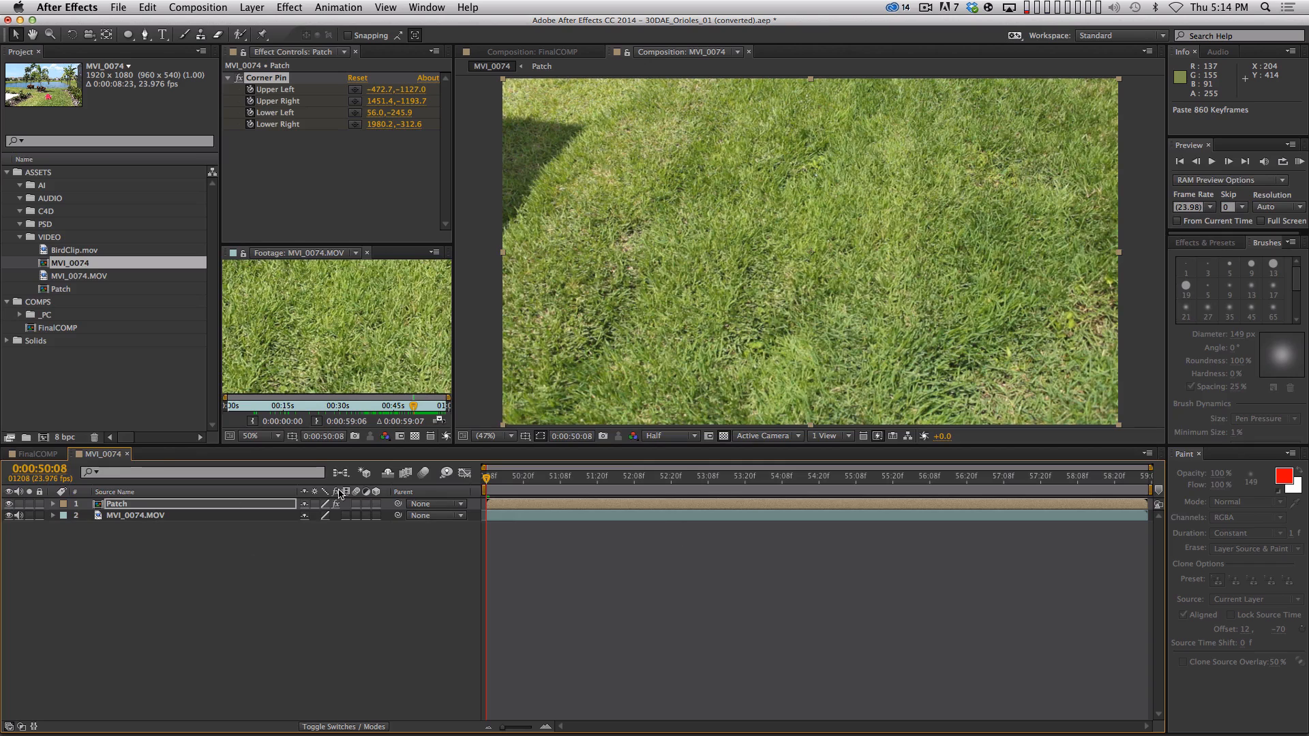
left_click_drag(674, 483, 1182, 504)
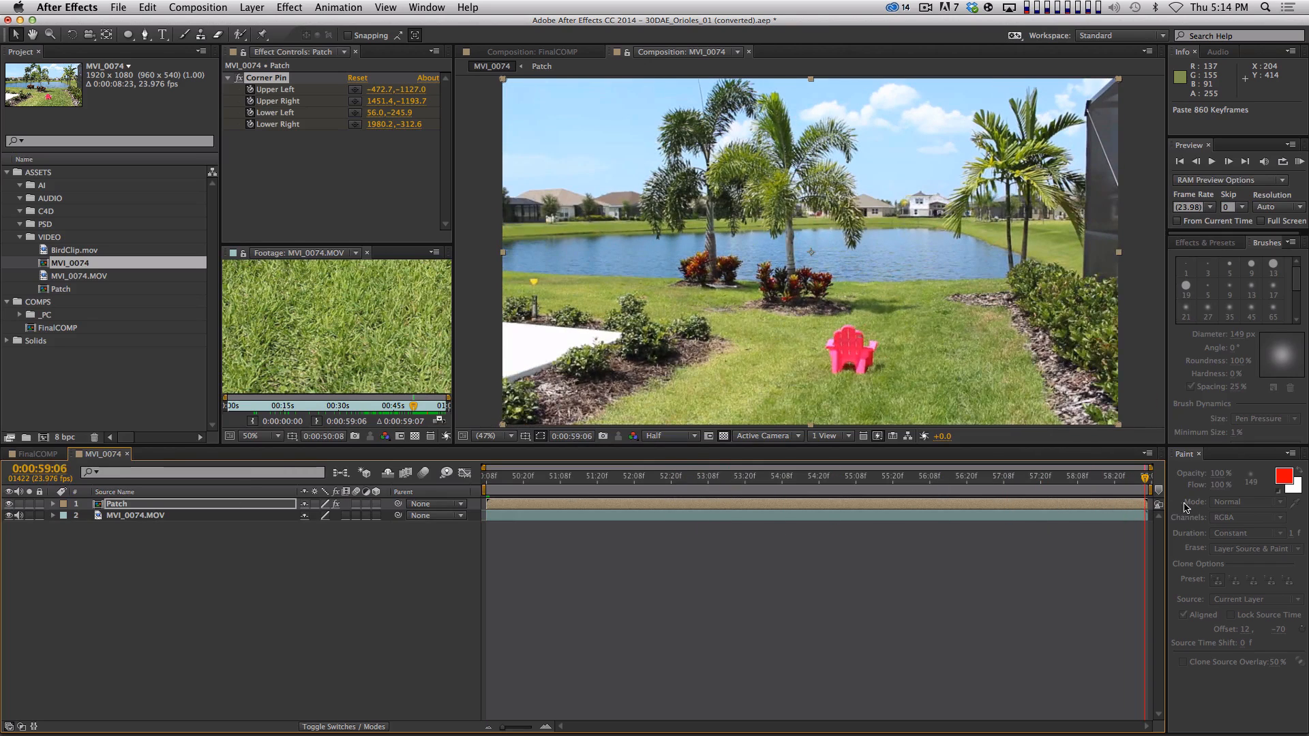
- Hide the original MVI_0074.MOV layer and scrub around the last frames to examine the corner-pinned Patch layer
left_click(34, 519)
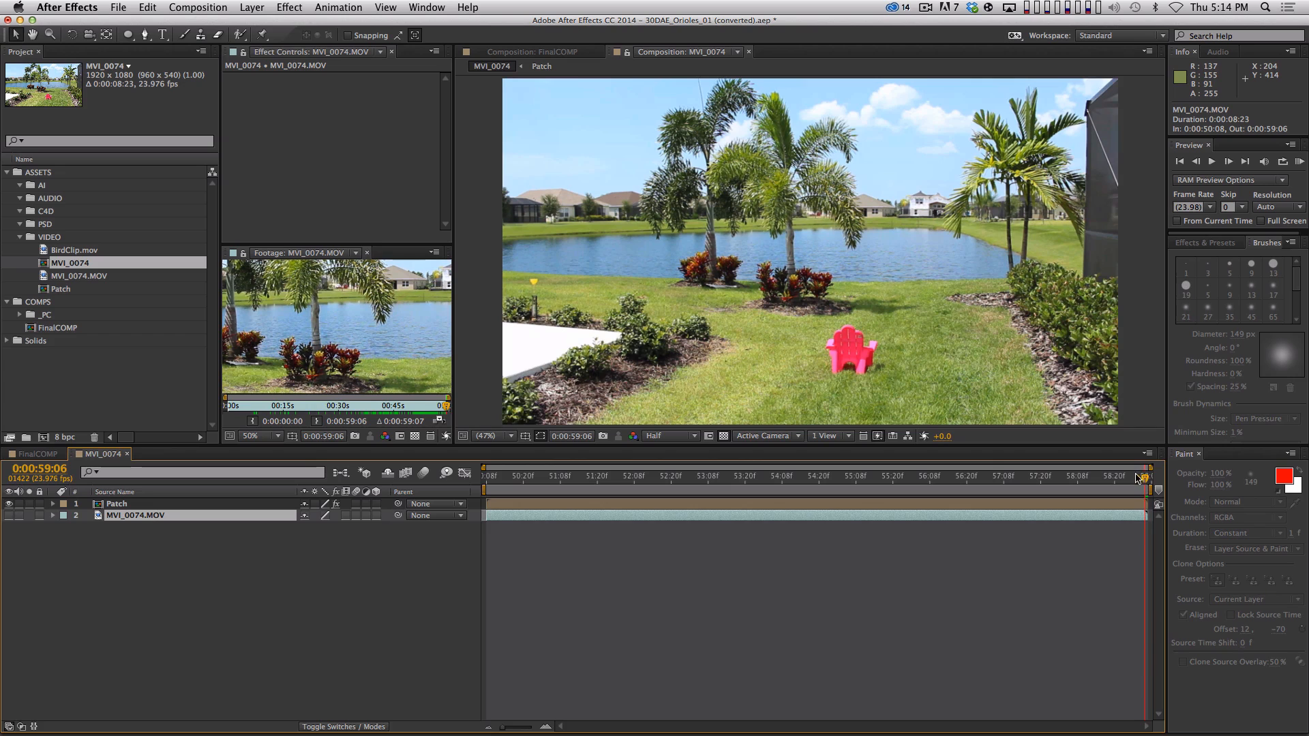
left_click(148, 504)
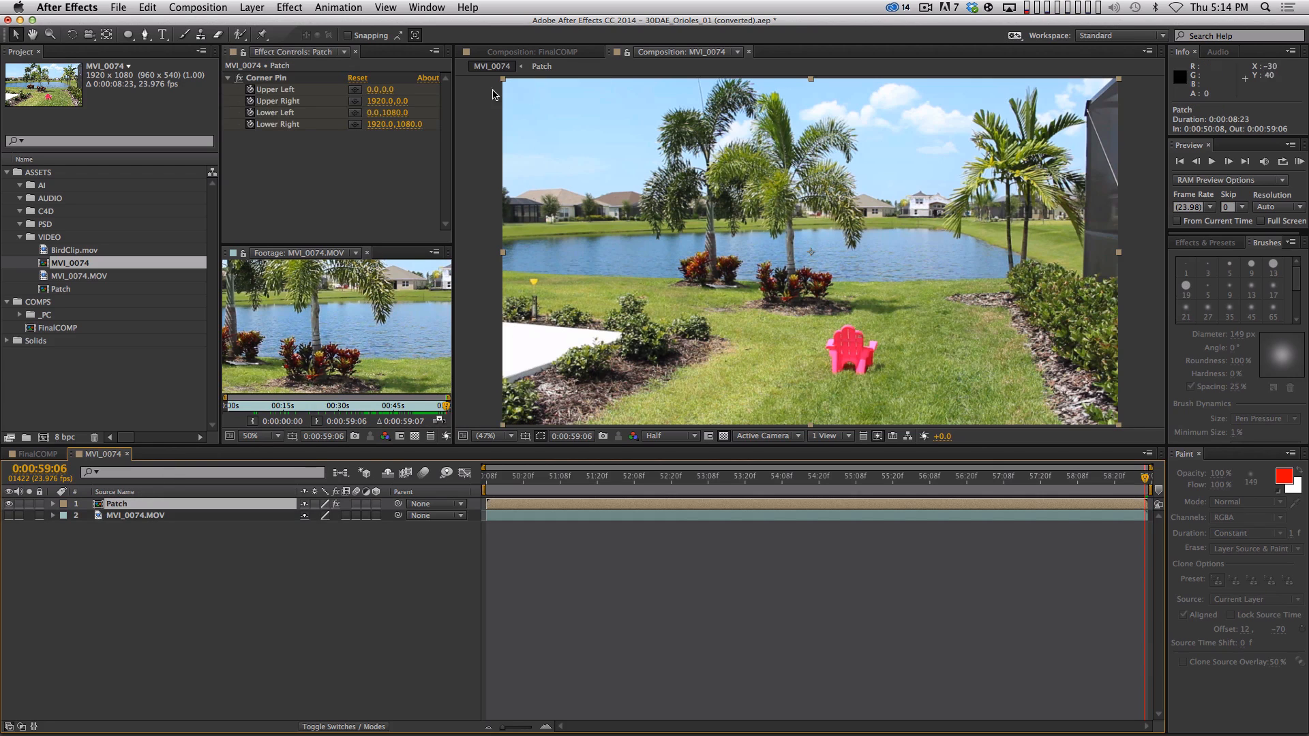
left_click_drag(1149, 478, 1181, 491)
left_click_drag(1144, 479, 1184, 518)
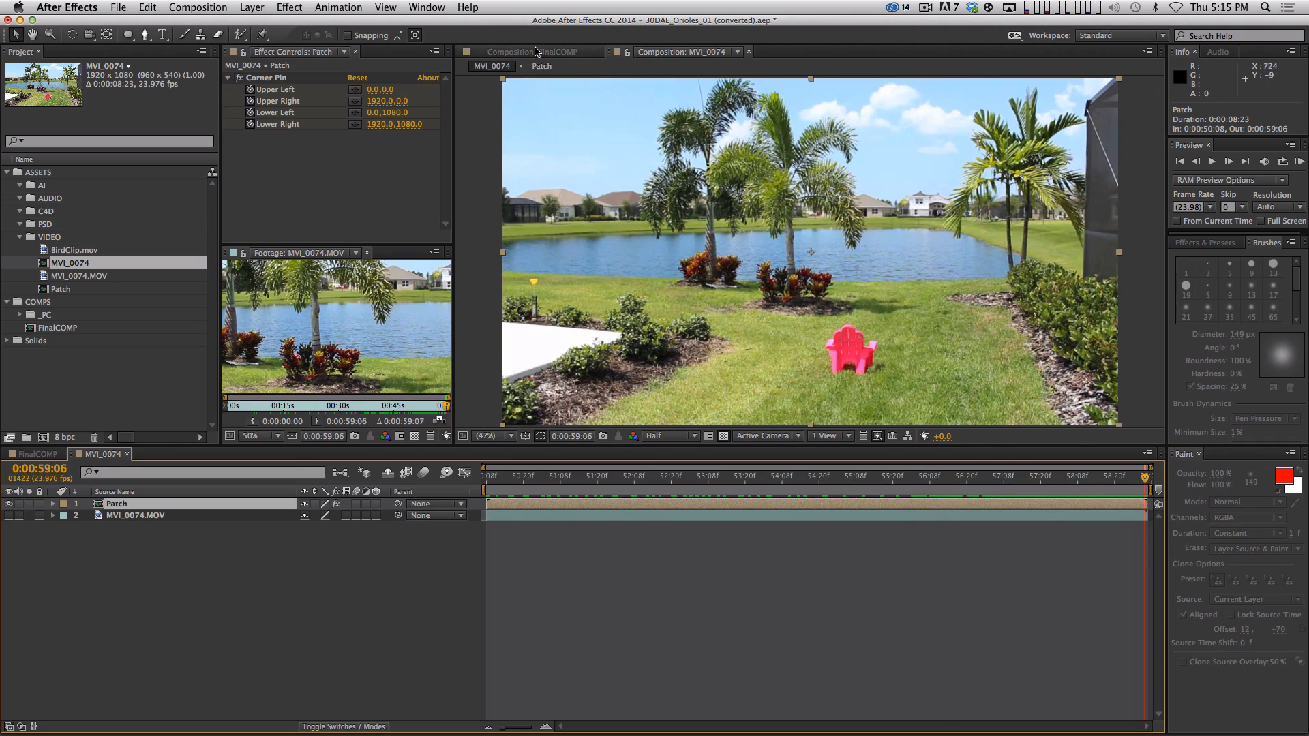
left_click_drag(1128, 476, 1147, 499)
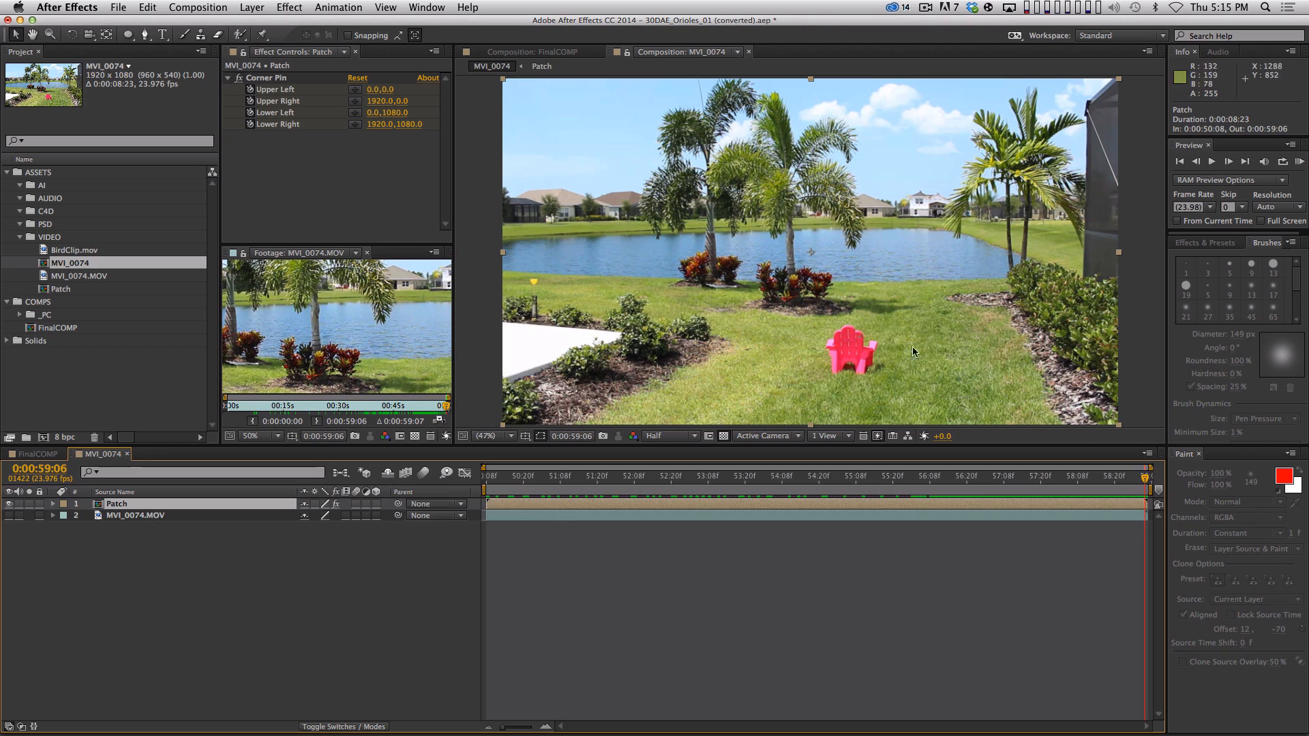
left_click_drag(1084, 489, 1159, 490)
- Open the Patch composition and freeze its MVI_0074.MOV layer on the frame at 0:00:59:06
double_click(115, 504)
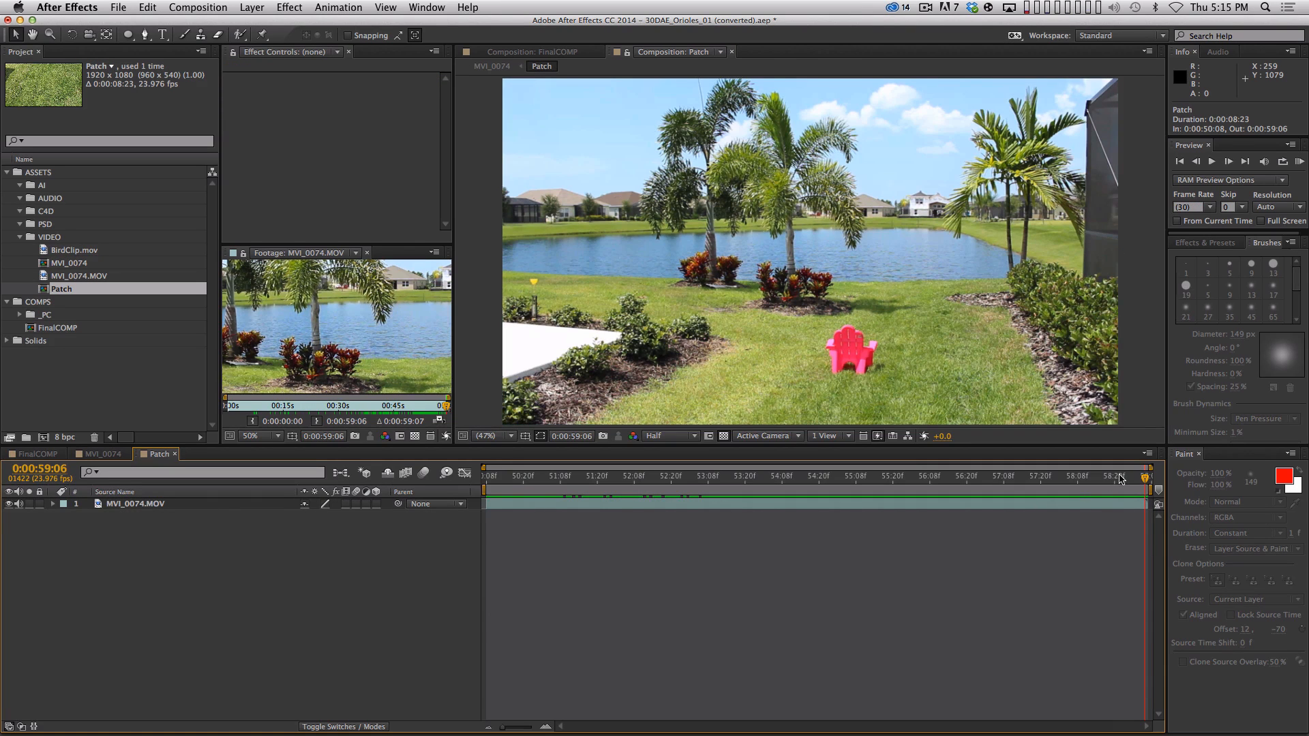
left_click_drag(1121, 479, 585, 478)
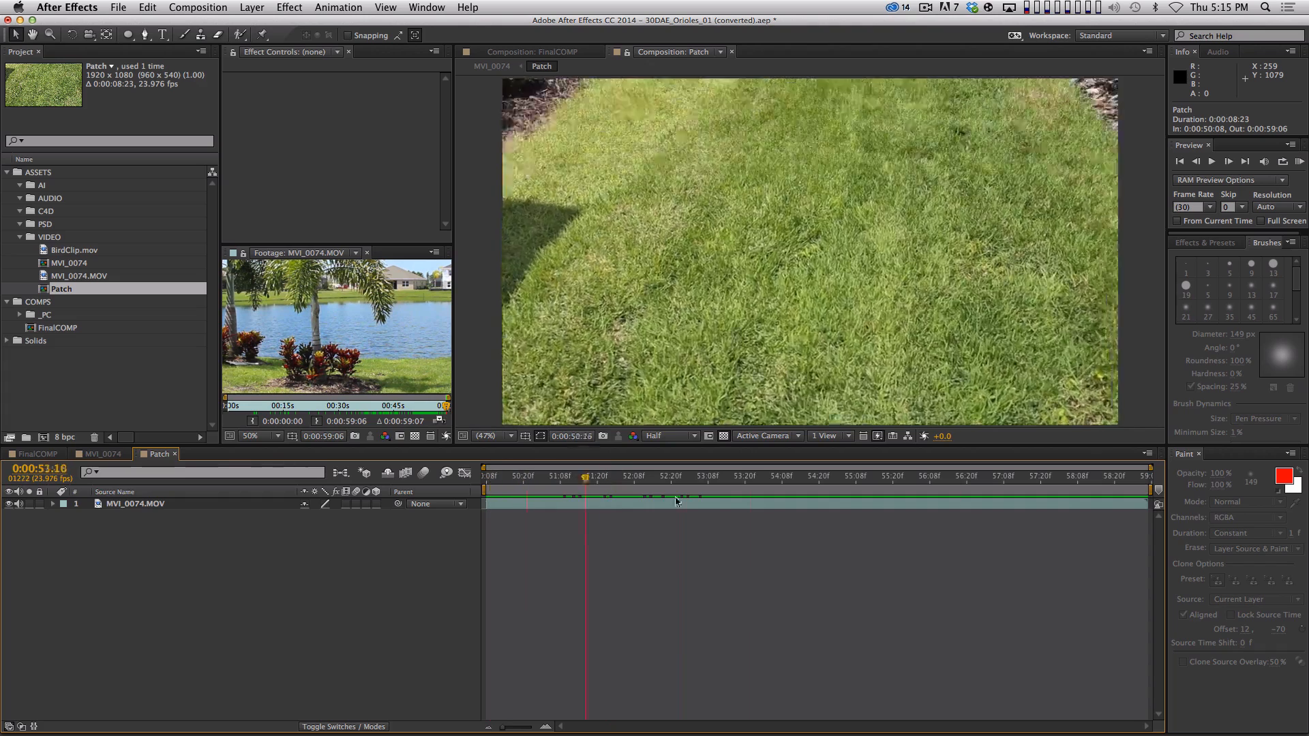
key("End")
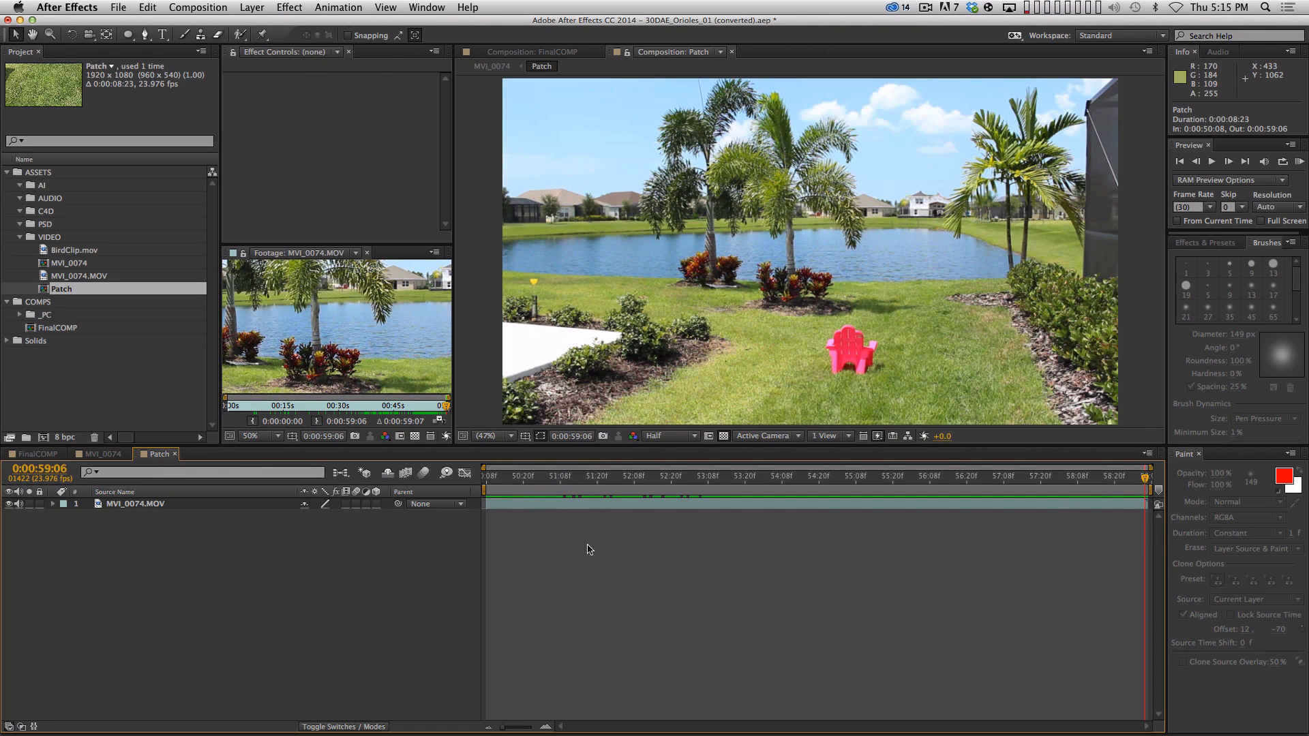
left_click_drag(249, 561, 100, 479)
left_click(250, 7)
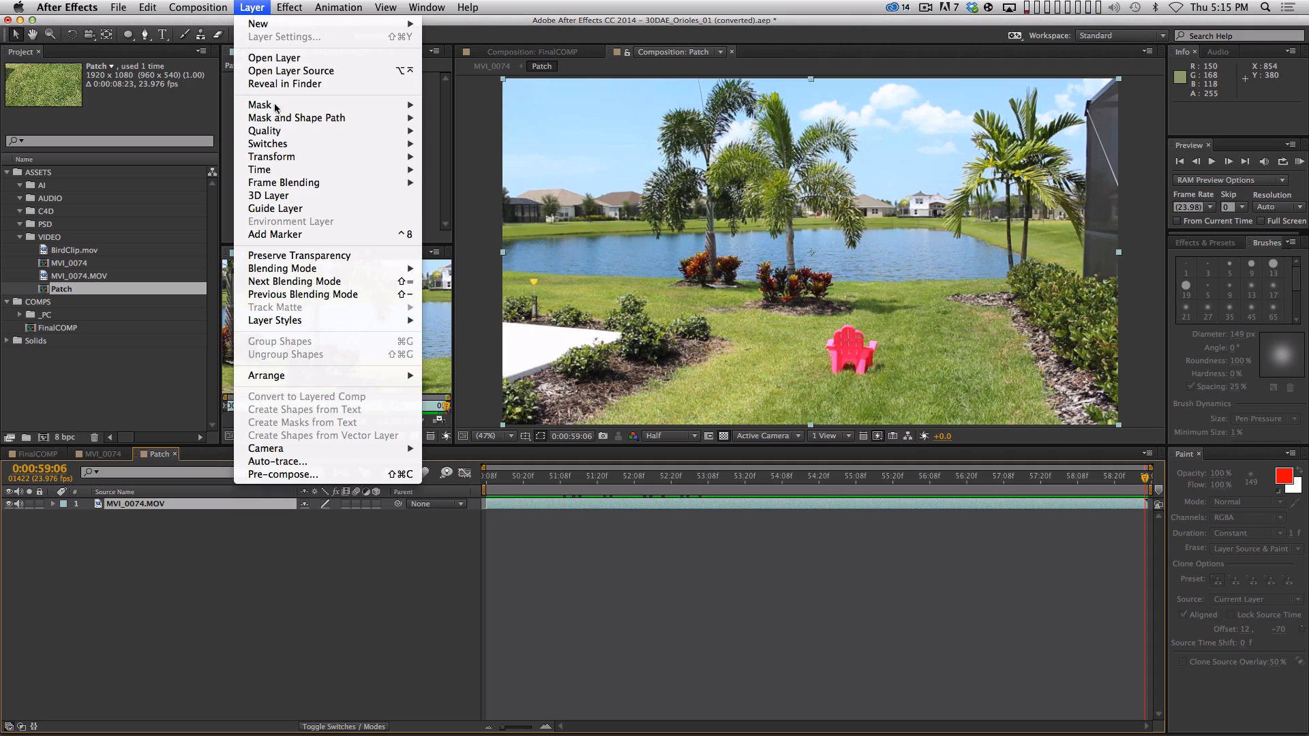
left_click(485, 207)
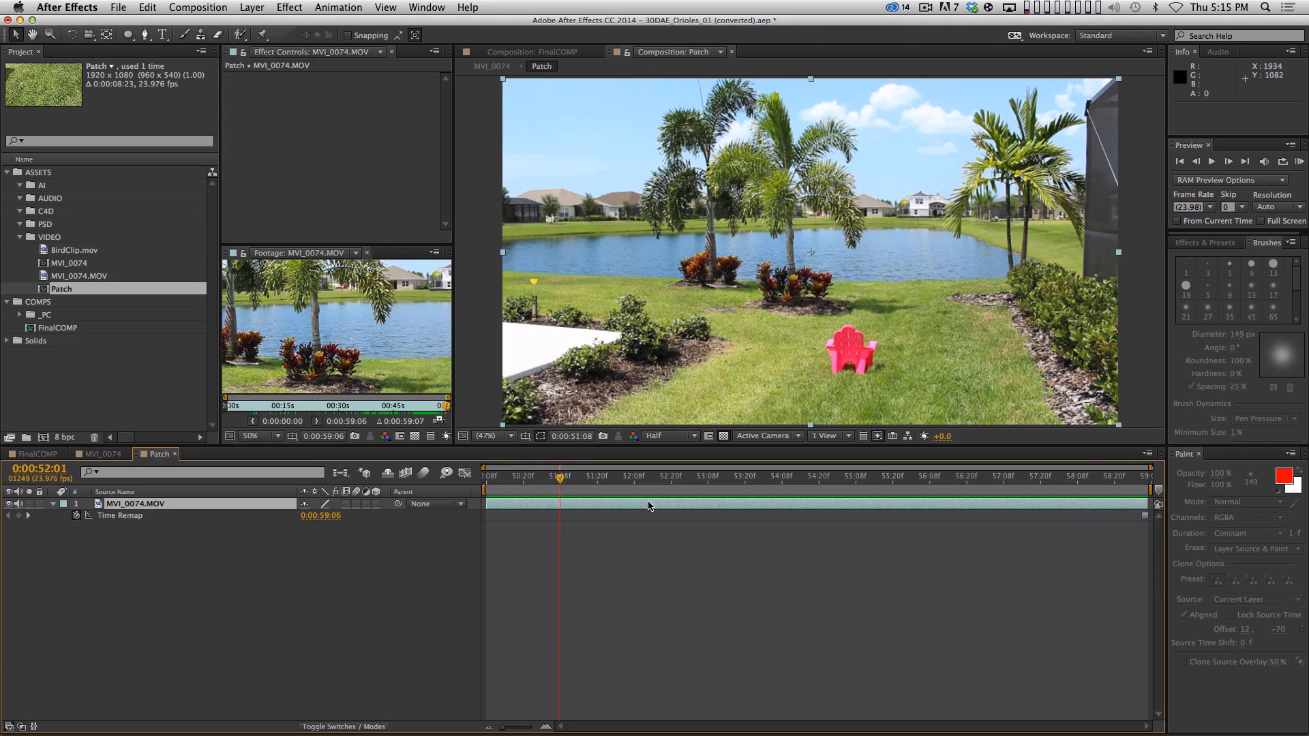
- Open the frozen MVI_0074.MOV layer for painting at 0:00:50:08 with the Clone Stamp tool, its duration set to Constant
key("End")
key("End")
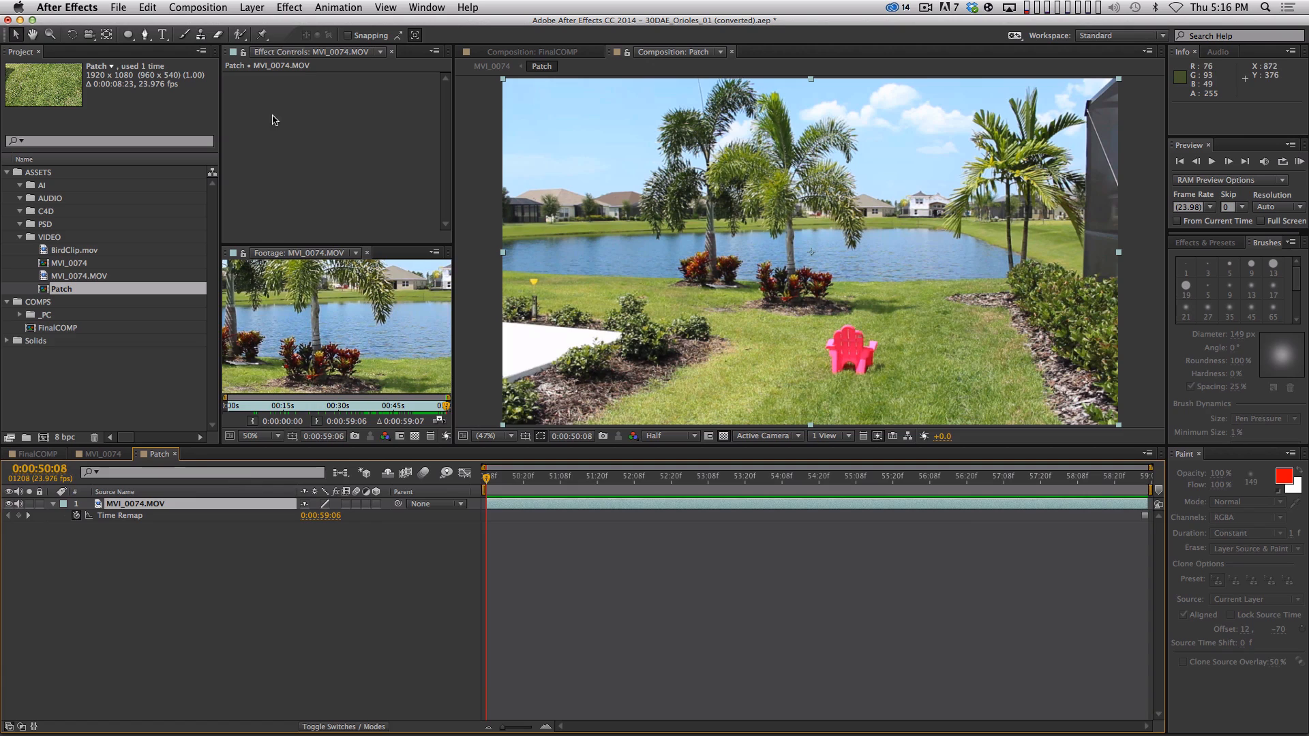
left_click(202, 34)
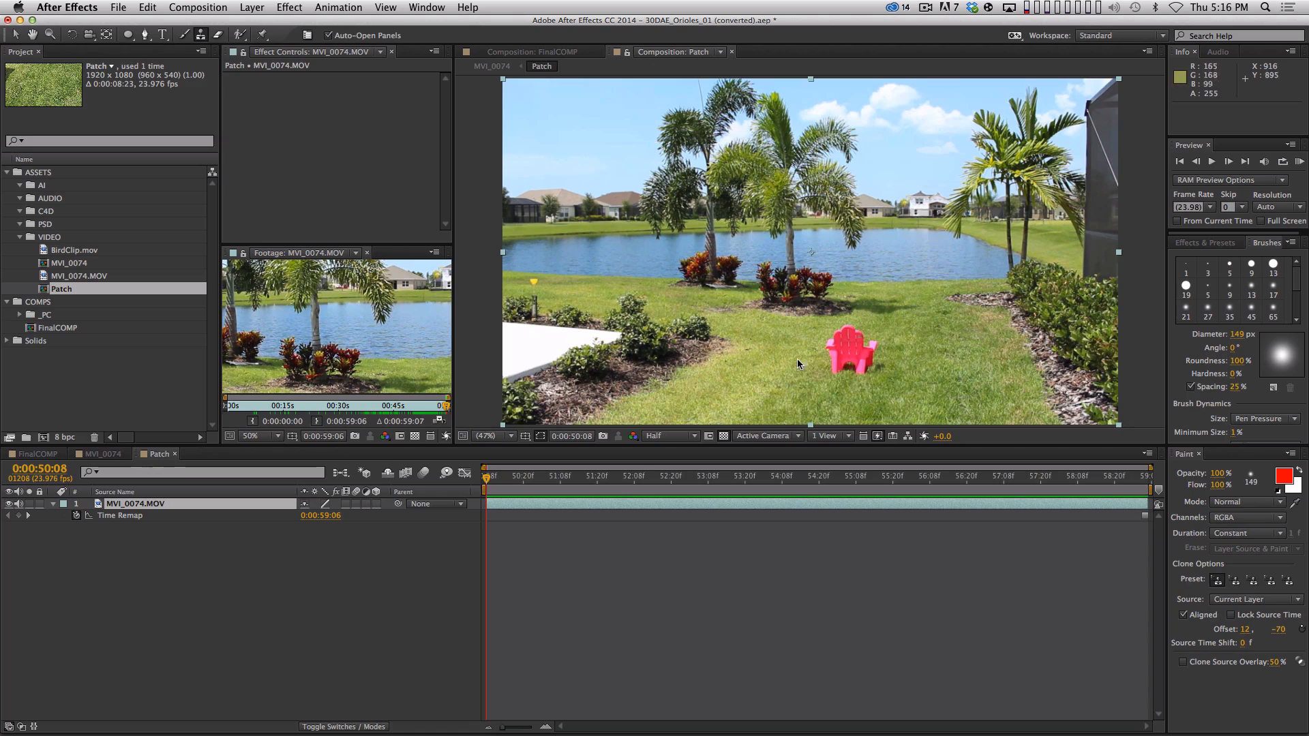
double_click(123, 505)
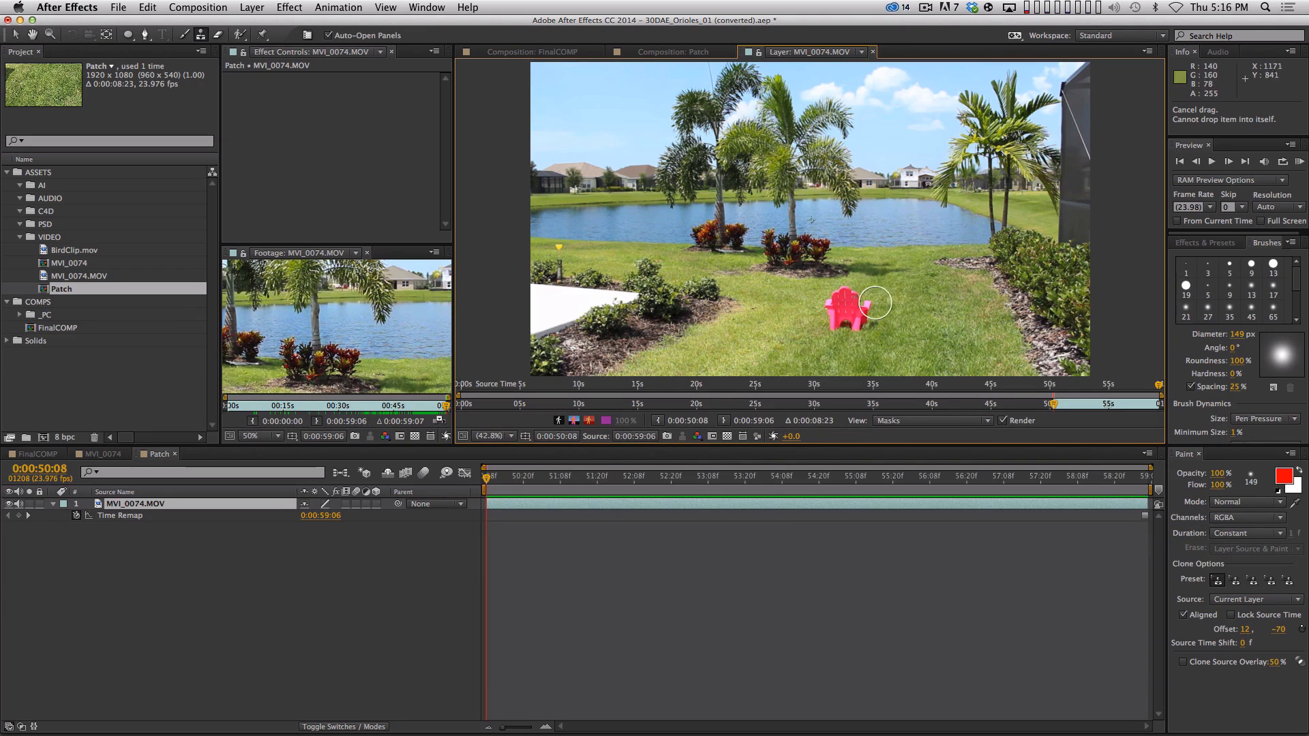
mouse_move(500, 483)
left_mouse_down()
mouse_move(485, 484)
mouse_move(1078, 492)
mouse_move(893, 491)
mouse_move(487, 522)
left_mouse_up()
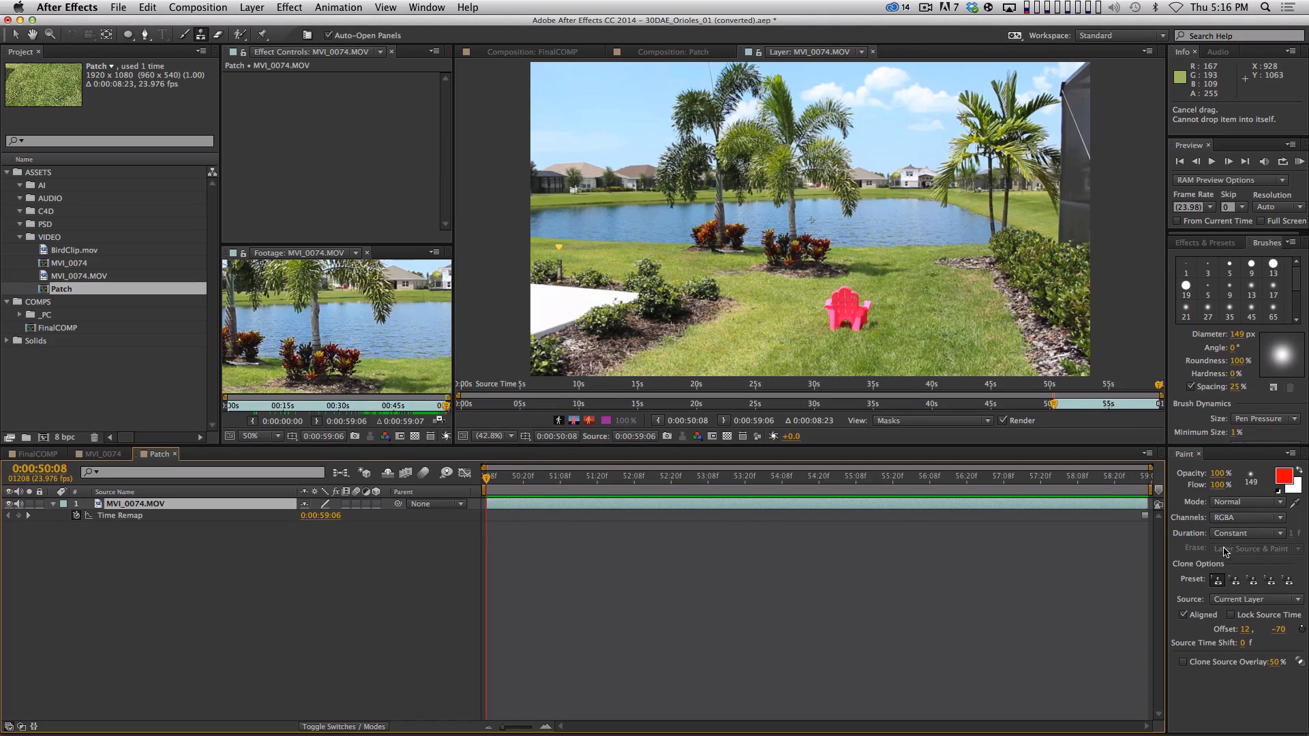
left_click(1240, 534)
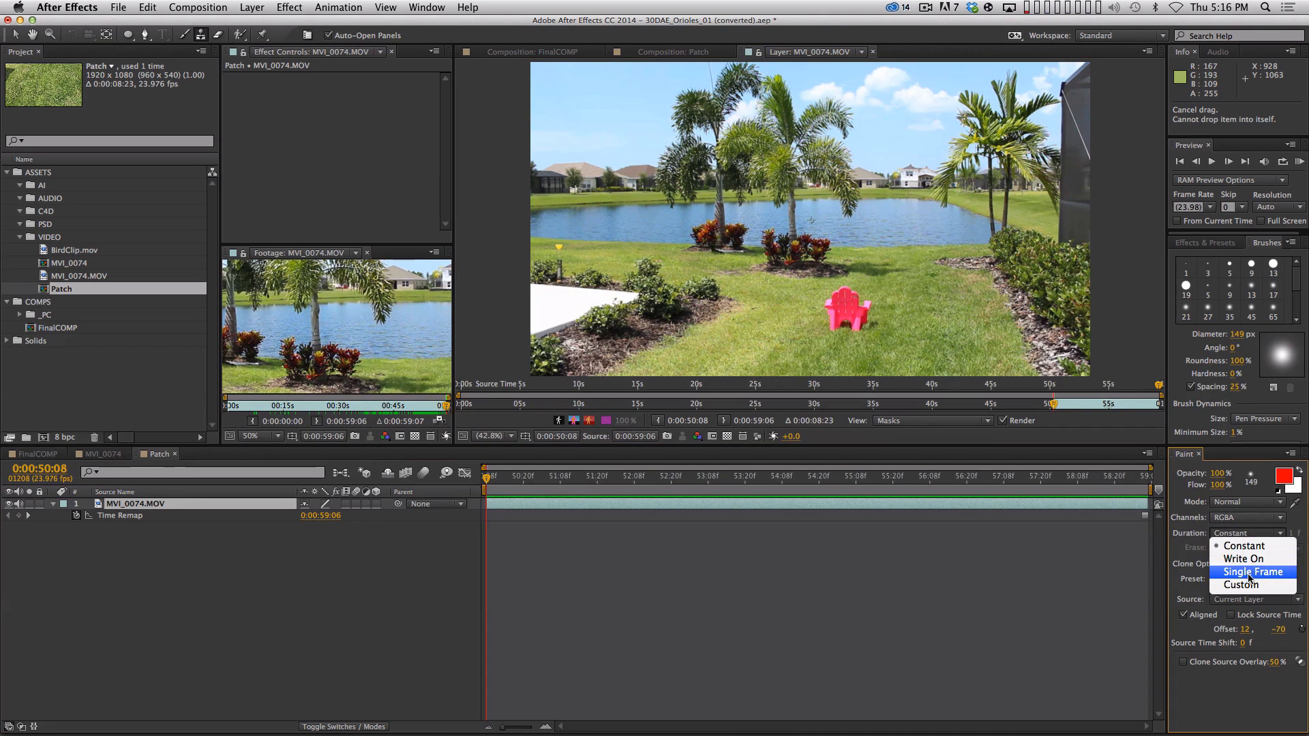
left_click(1241, 546)
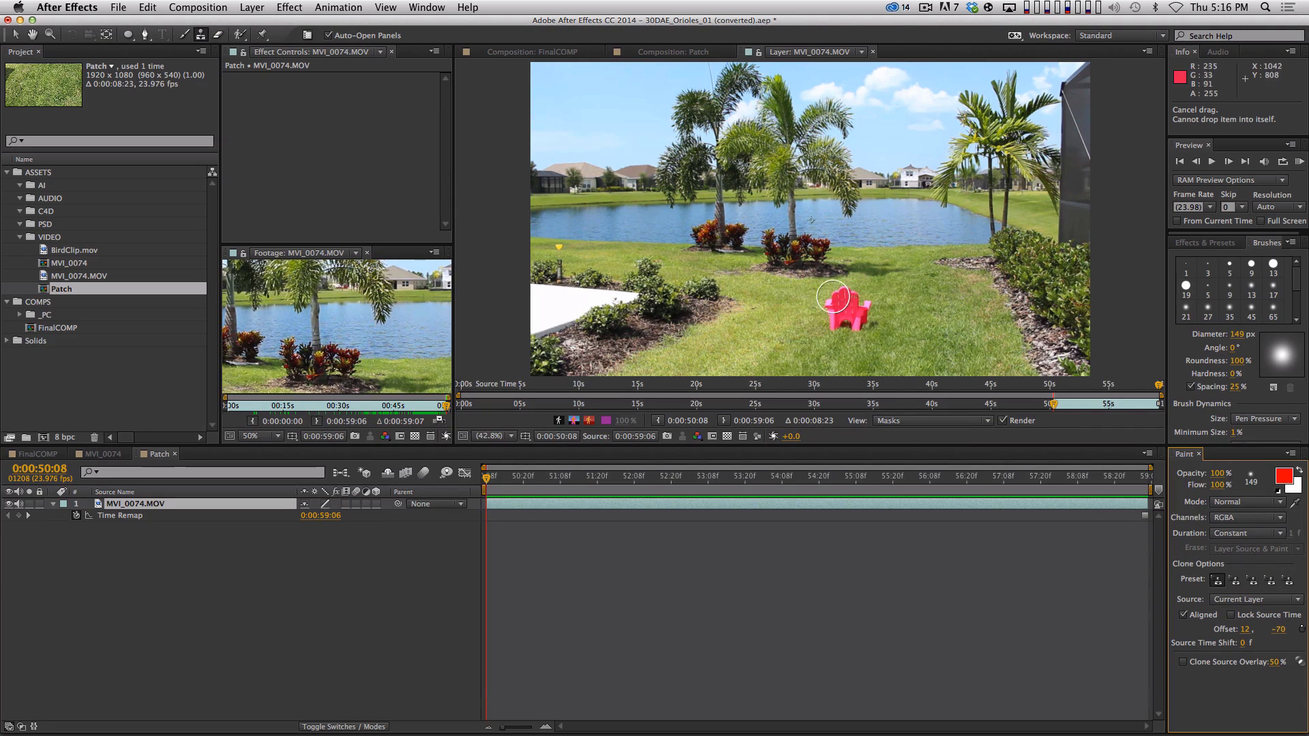
- Sample clean grass beside the red chair on the MVI_0074.MOV layer and reduce the clone brush diameter to 83 px
key("alt")
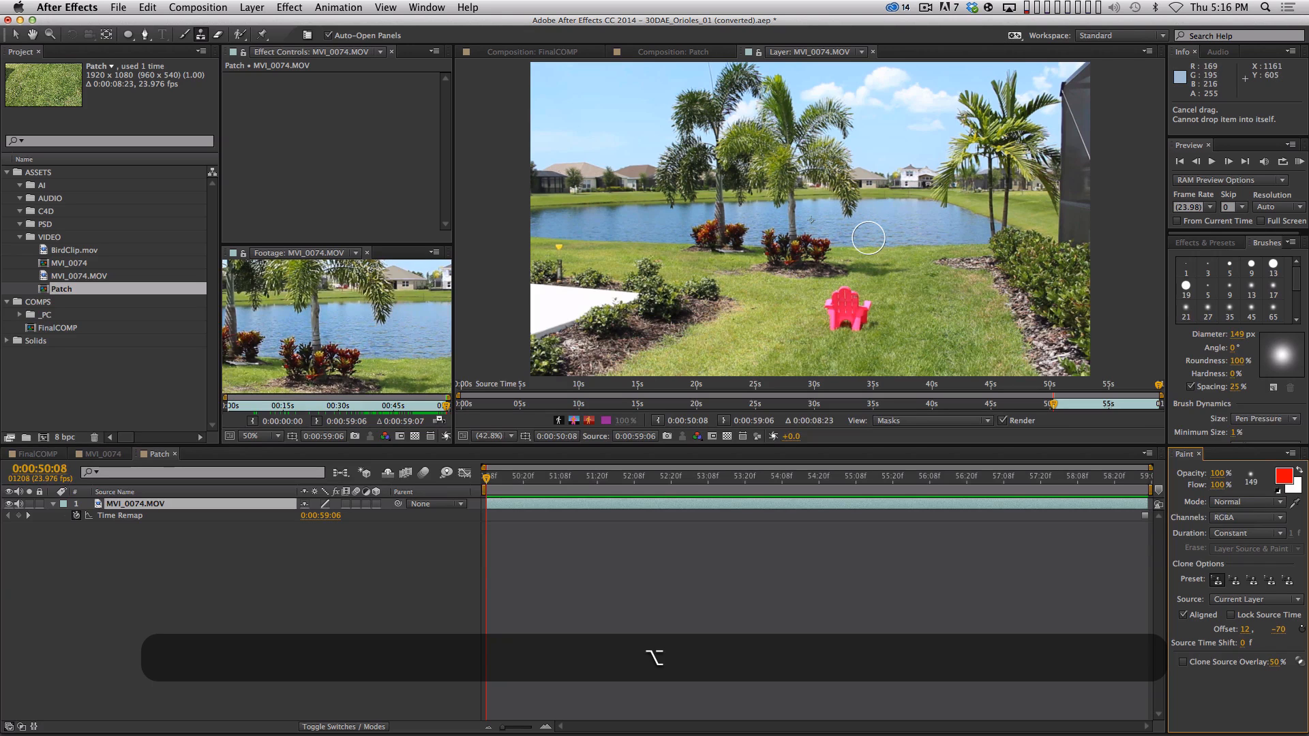
key("period")
key("period")
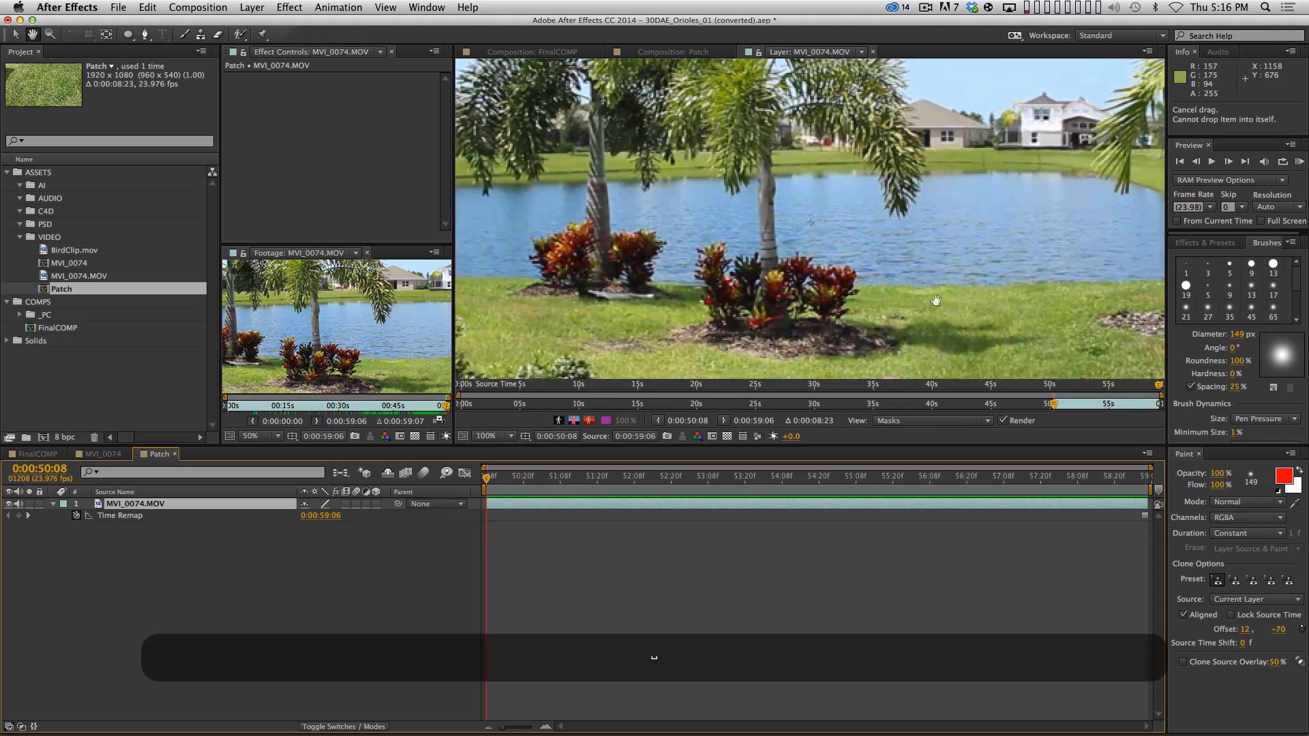
scroll(845, 177, "down", 8)
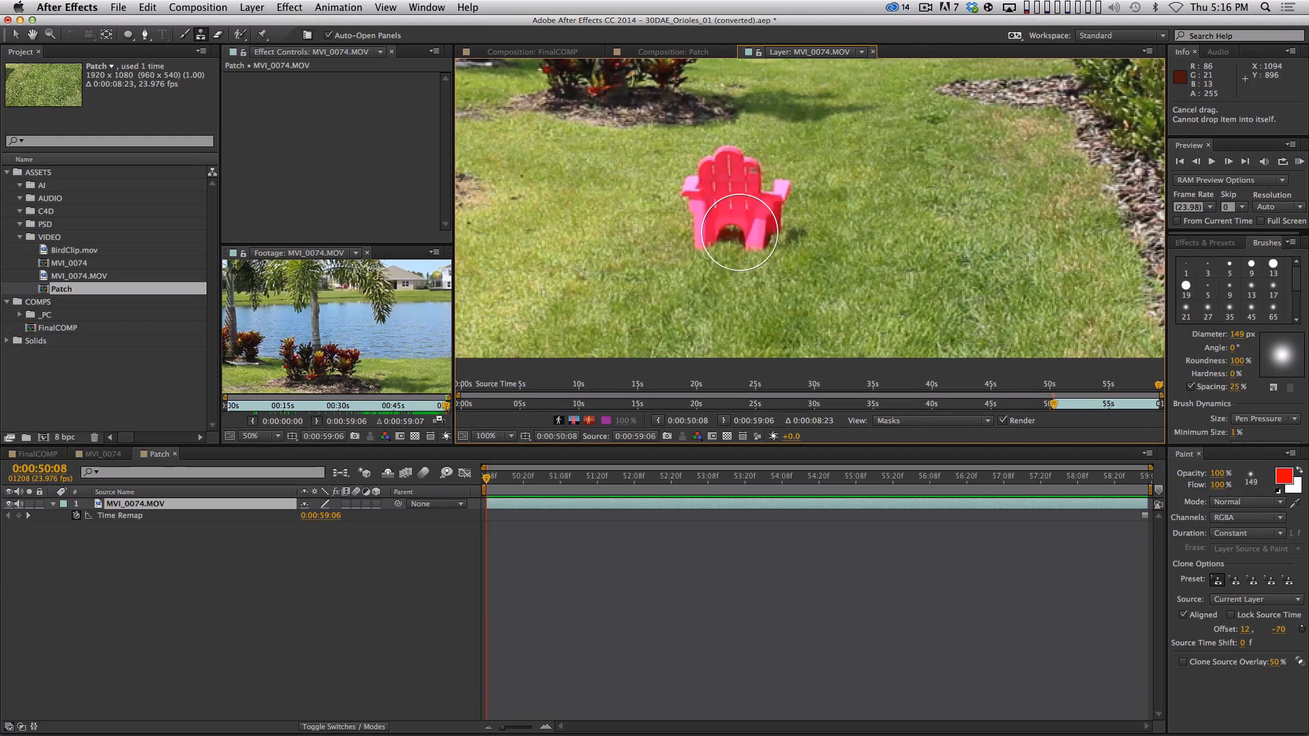
key("super+j")
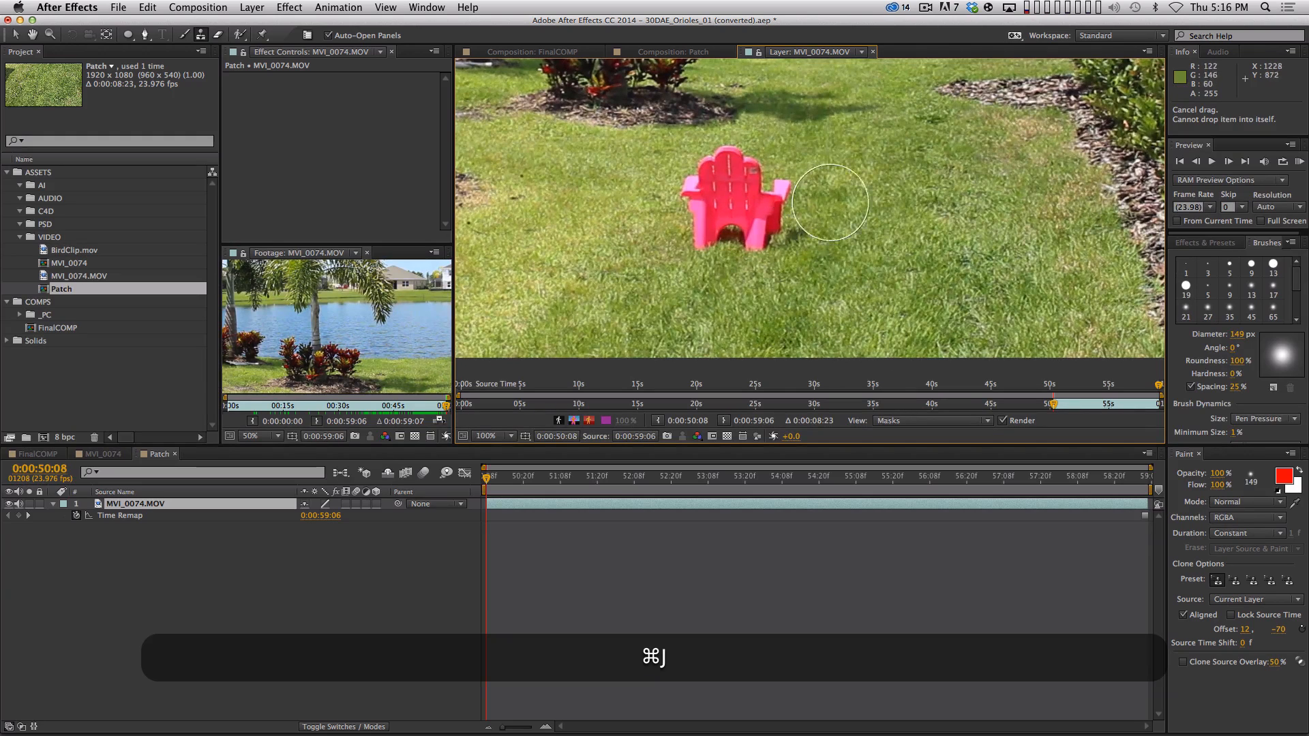
left_click_drag(844, 215, 844, 235)
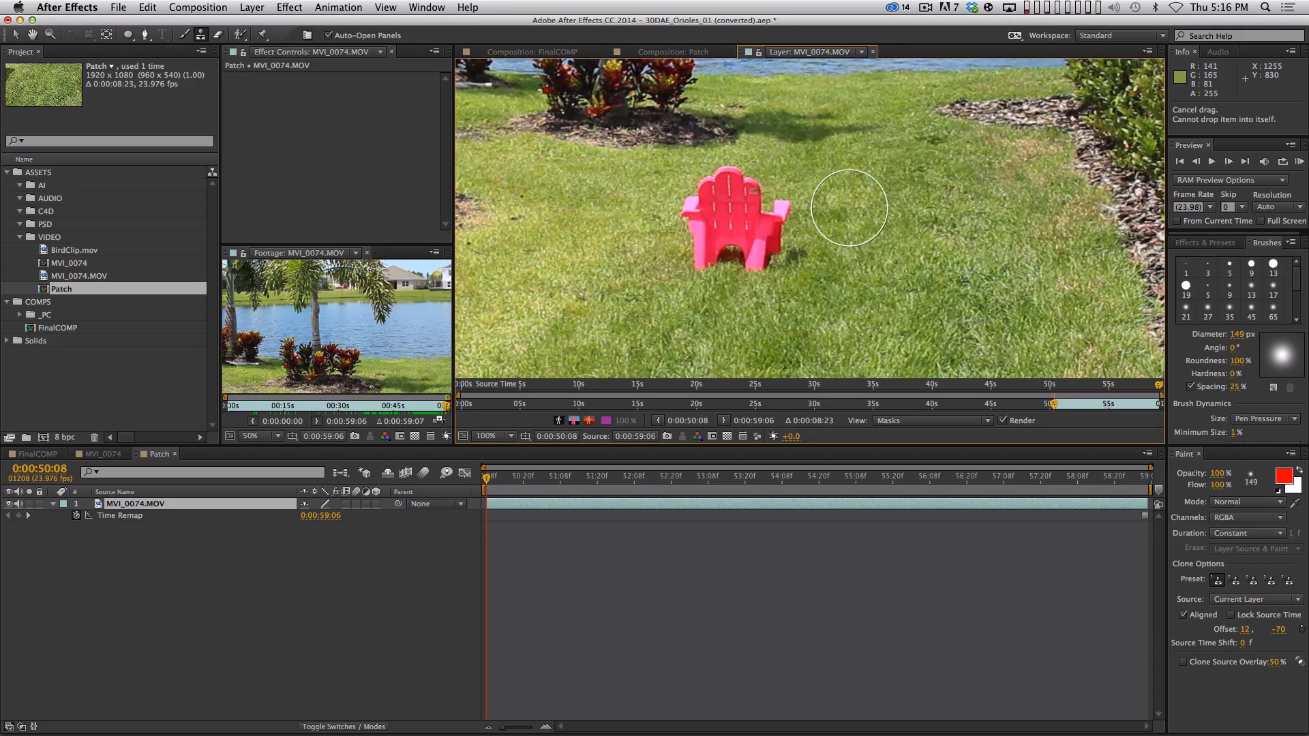
key("space")
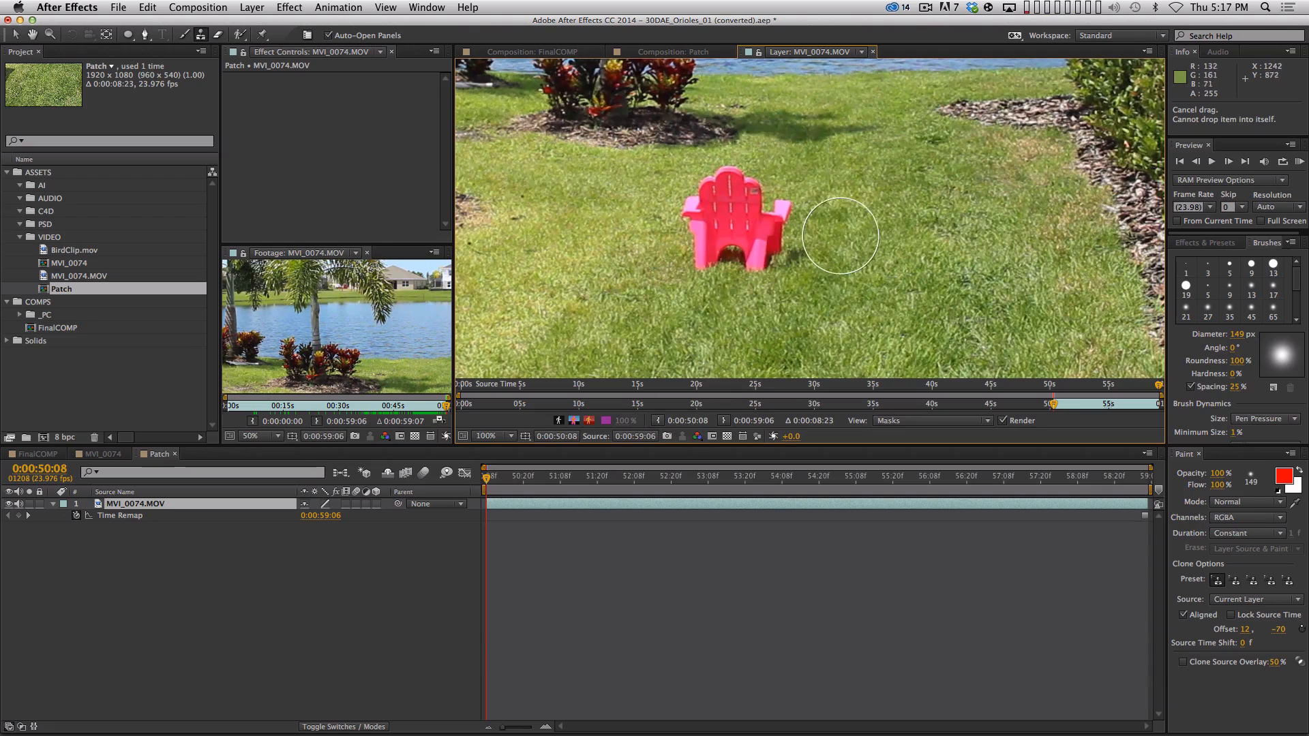
key("alt")
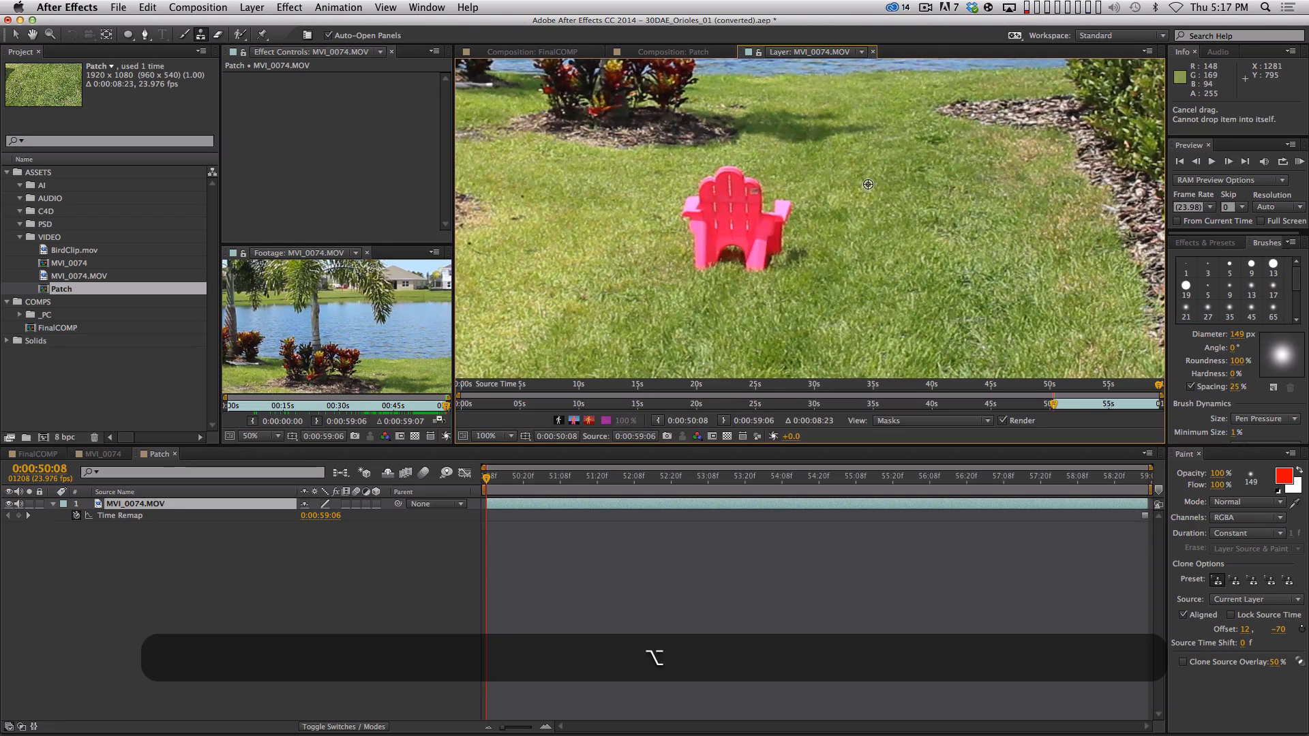
left_click(862, 176, "alt")
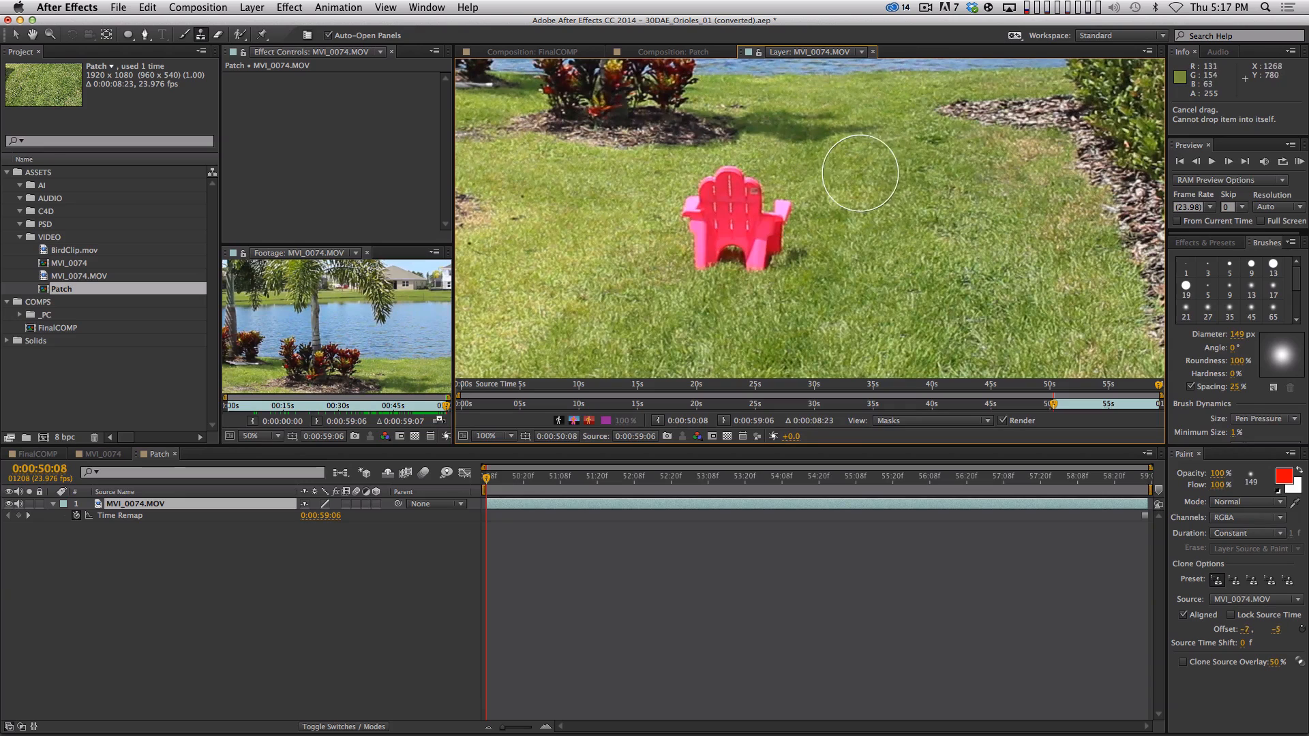
left_click_drag(861, 178, 870, 176, "super")
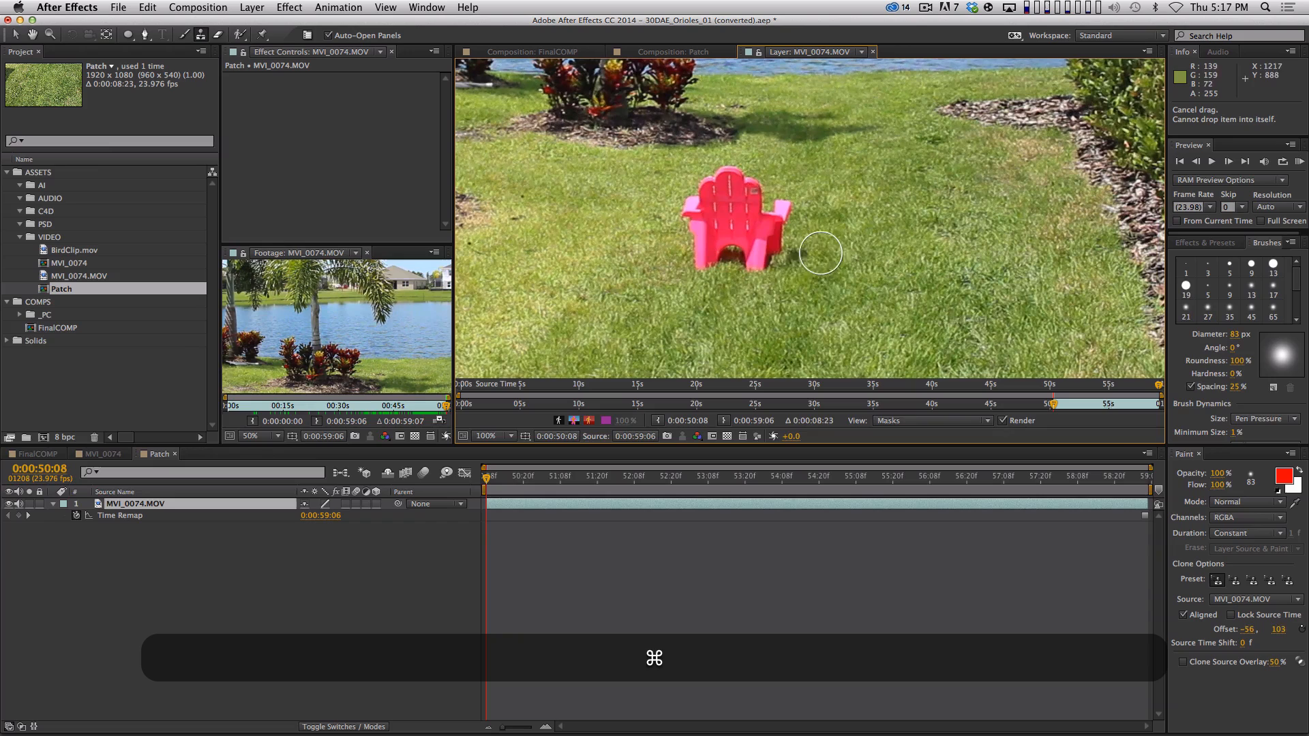
- Clone-stamp grass sampled from several spots around the red chair over the whole chair
left_click(842, 216, "alt")
mouse_move(790, 215)
left_mouse_down()
mouse_move(779, 222)
mouse_move(781, 204)
mouse_move(784, 216)
left_mouse_up()
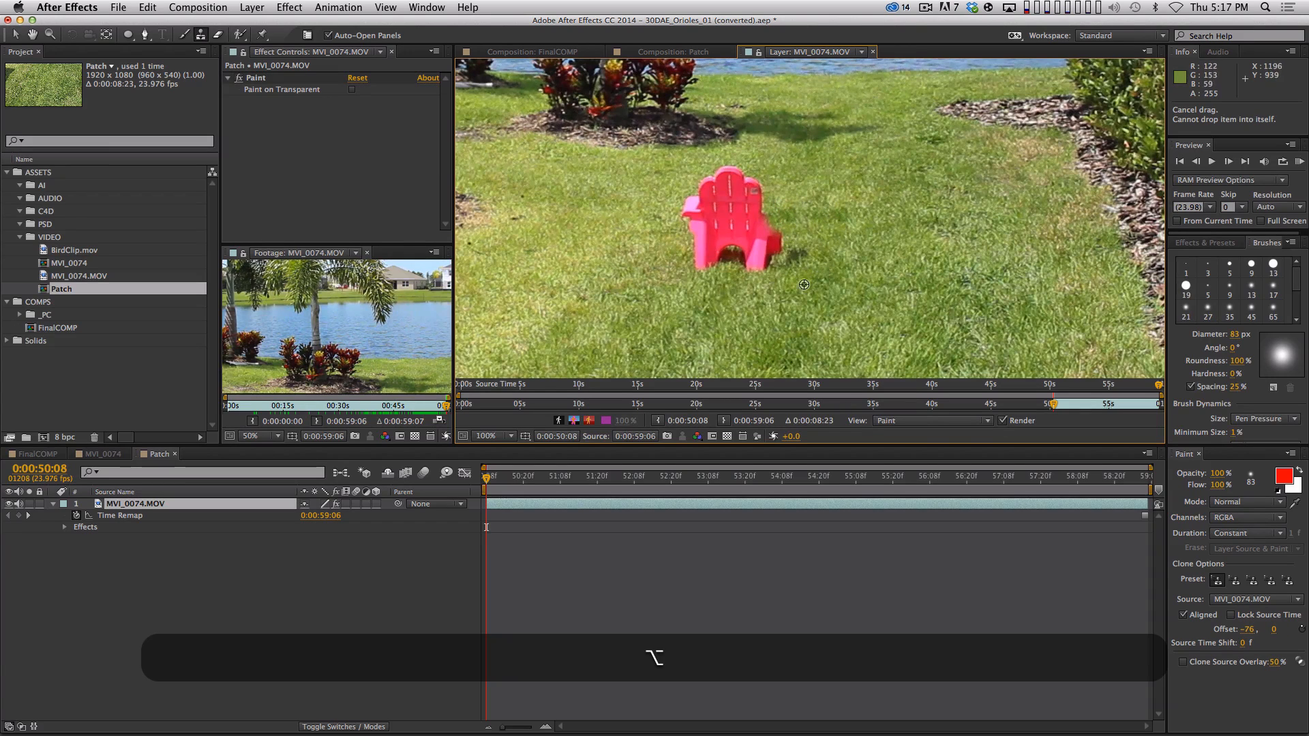
left_click(668, 286, "alt")
mouse_move(764, 265)
left_mouse_down()
mouse_move(773, 236)
mouse_move(715, 268)
mouse_move(682, 227)
mouse_move(701, 261)
mouse_move(715, 249)
mouse_move(698, 242)
left_mouse_up()
left_click(752, 294, "alt")
left_click(654, 275, "alt")
key("super+z")
left_click(636, 283, "alt")
left_click(619, 325, "alt")
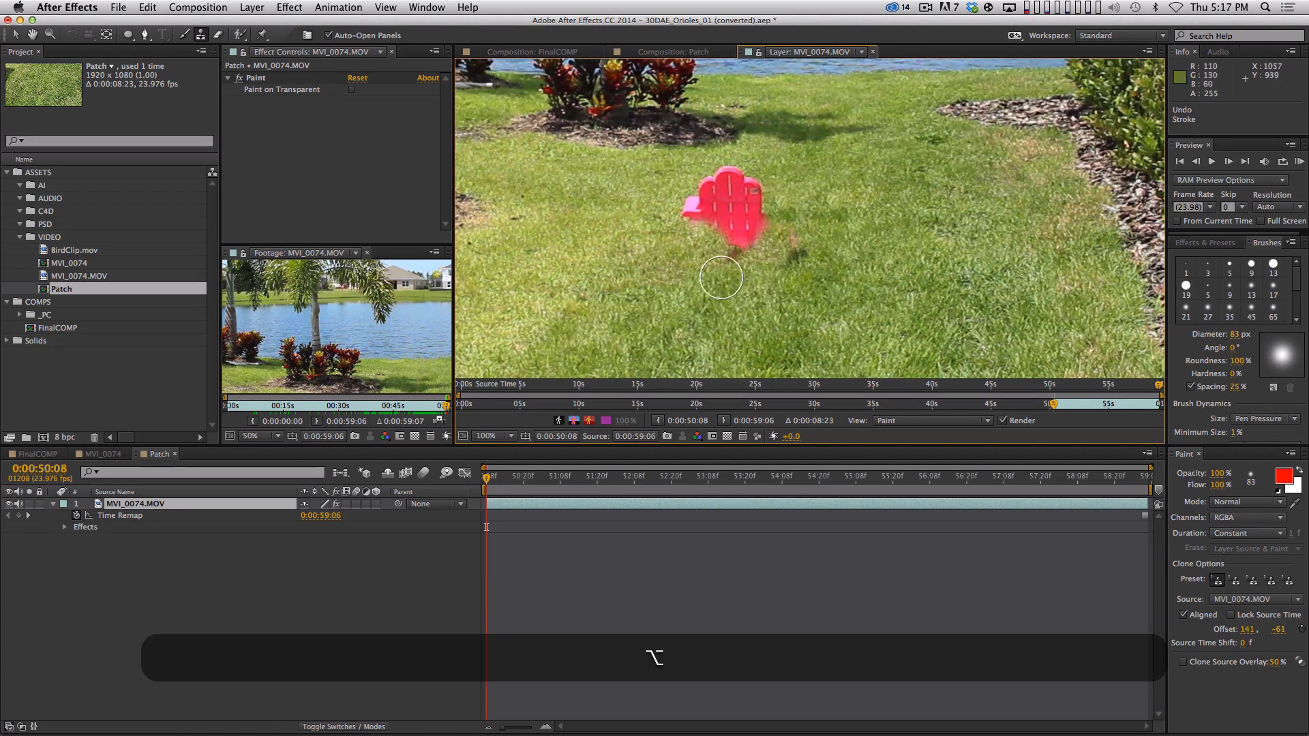
mouse_move(743, 279)
left_mouse_down()
mouse_move(755, 229)
mouse_move(718, 188)
mouse_move(695, 225)
left_mouse_up()
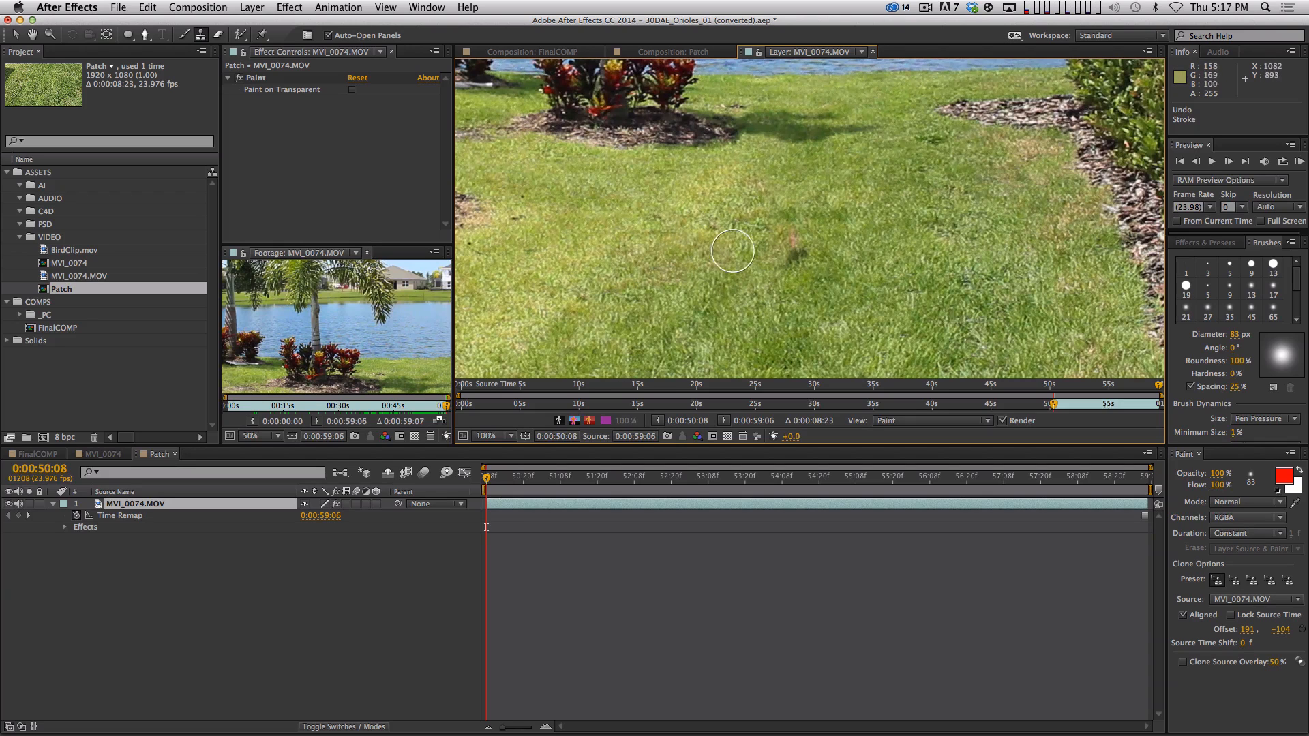
- Clone clean grass over the dark remnant of the chair's shadow on the lawn
key("comma")
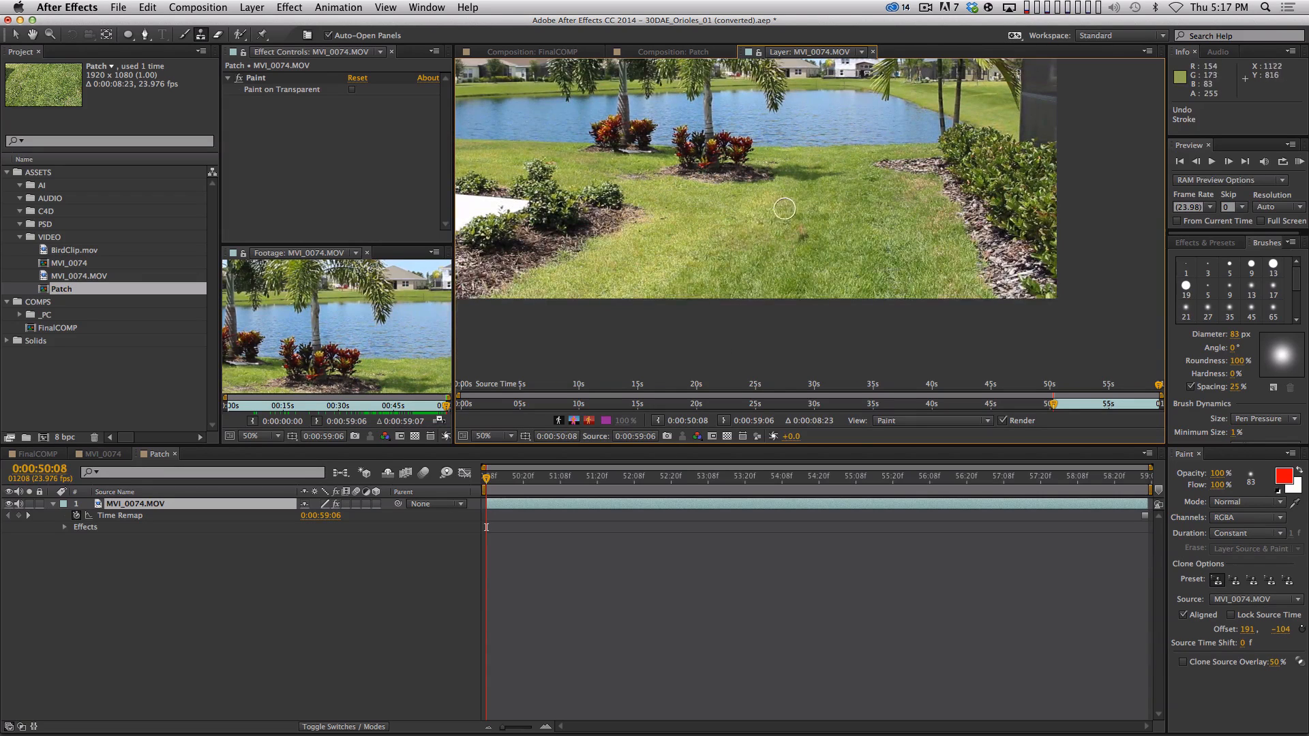
left_click(766, 235, "alt")
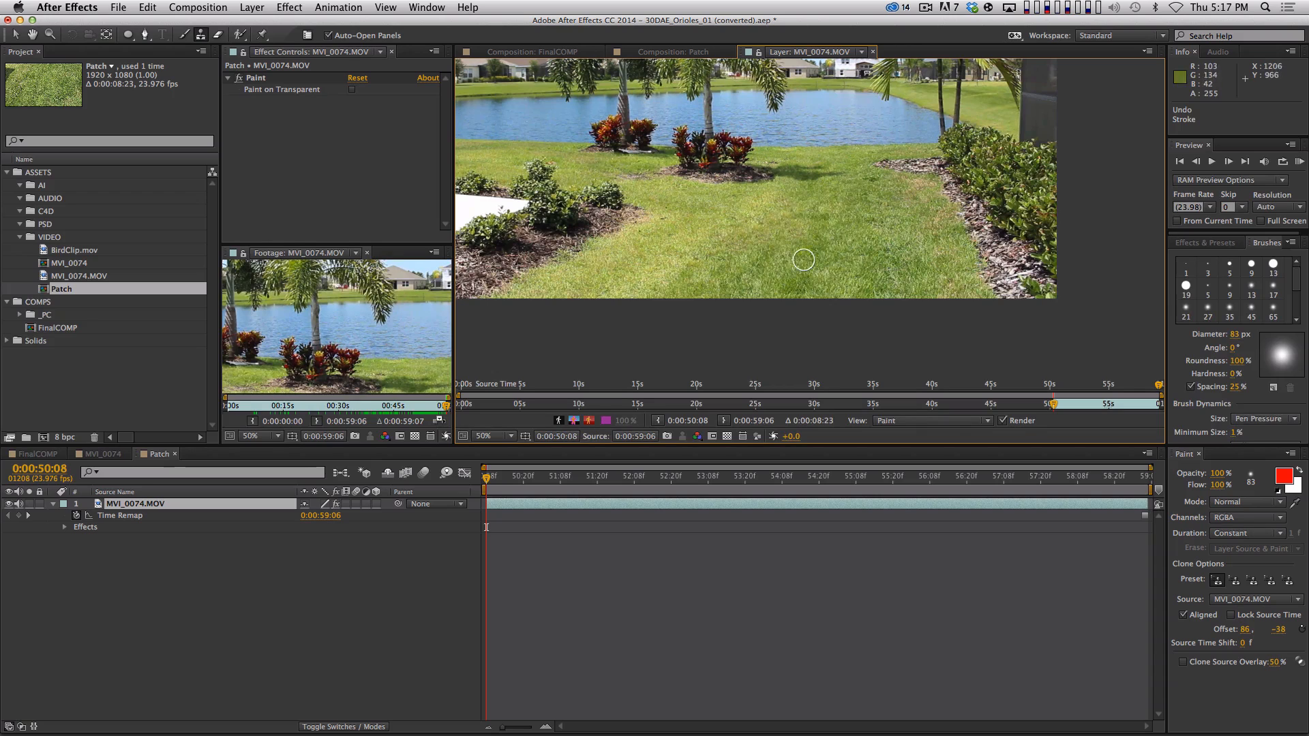
key("space")
left_click_drag(704, 184, 771, 237)
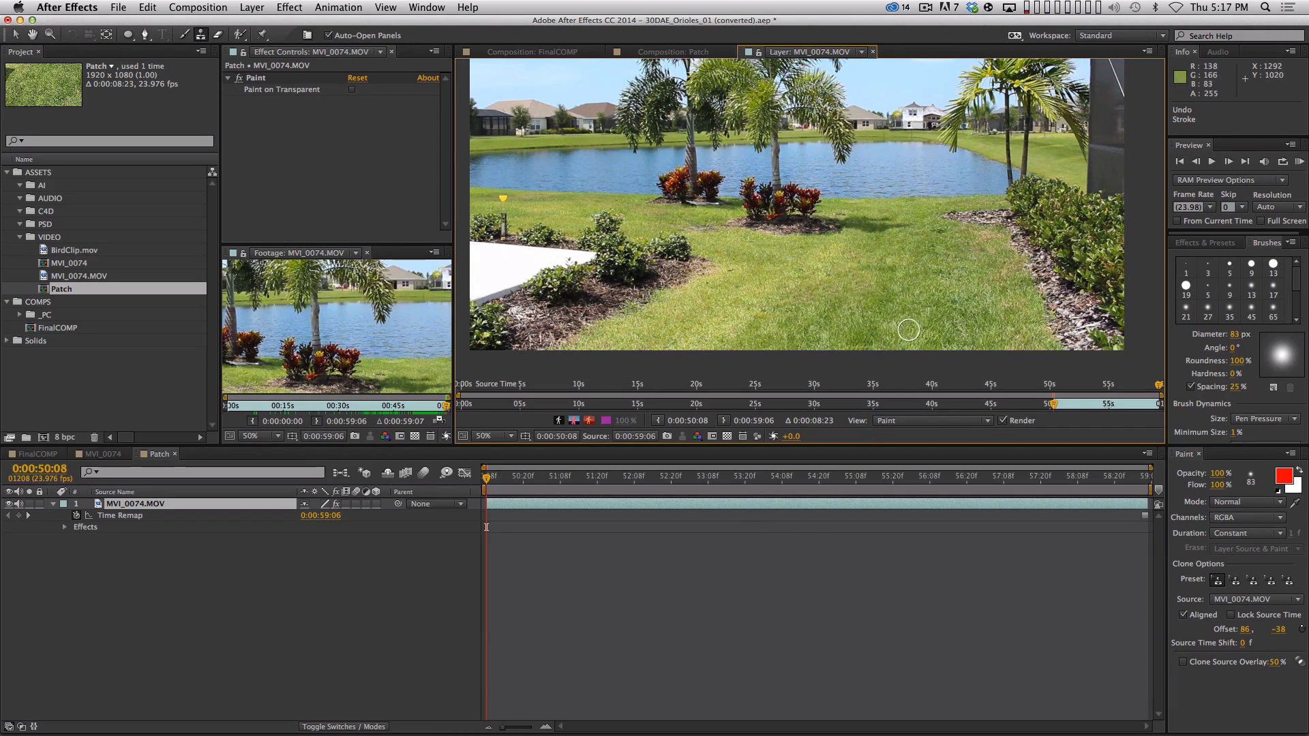
- Check and close the painted layer's view, and move to 0:00:59:06 in the MVI_0074 composition
key("v")
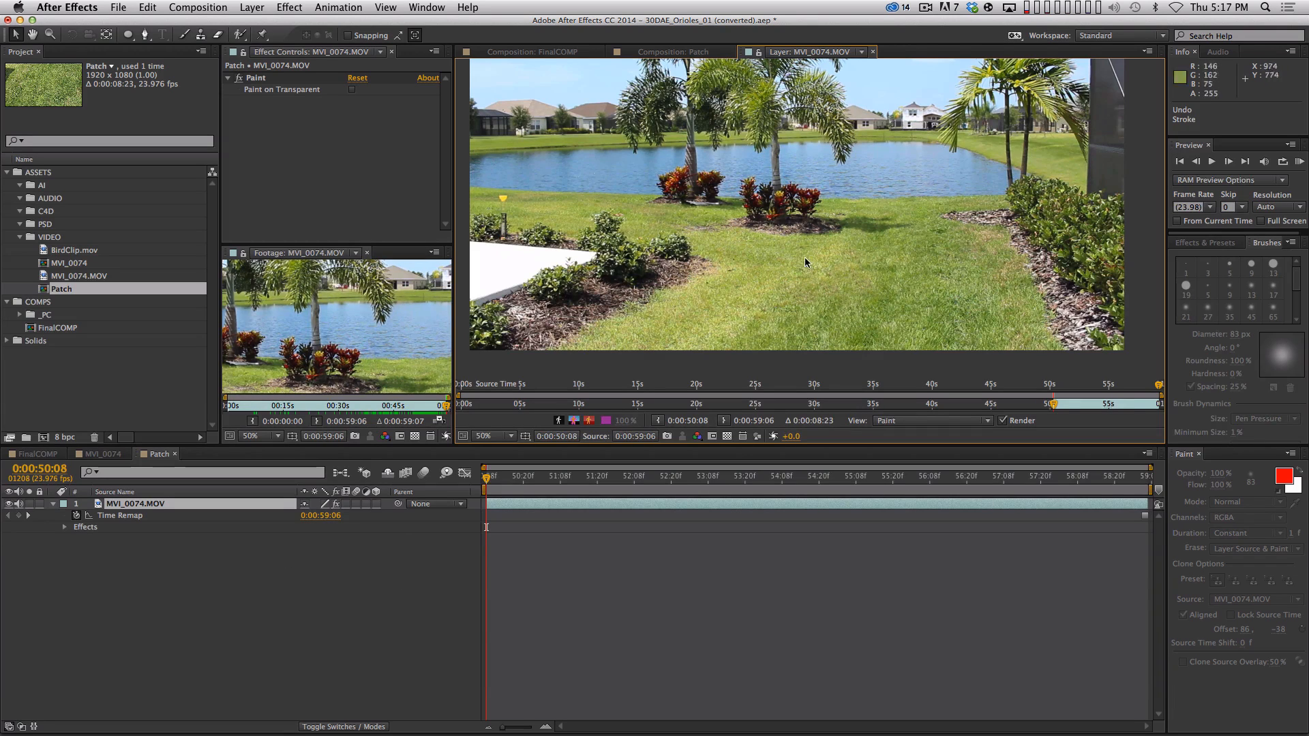
left_click_drag(535, 480, 1184, 579)
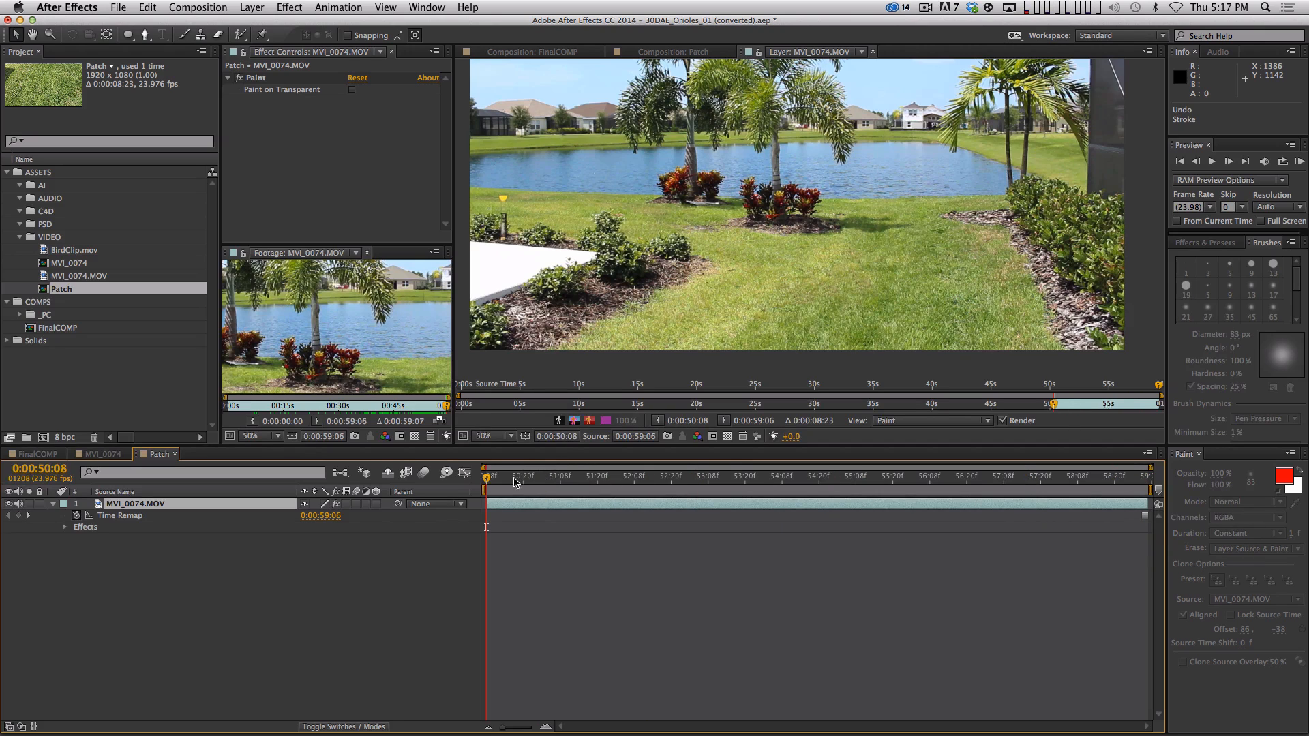
left_click_drag(514, 478, 477, 546)
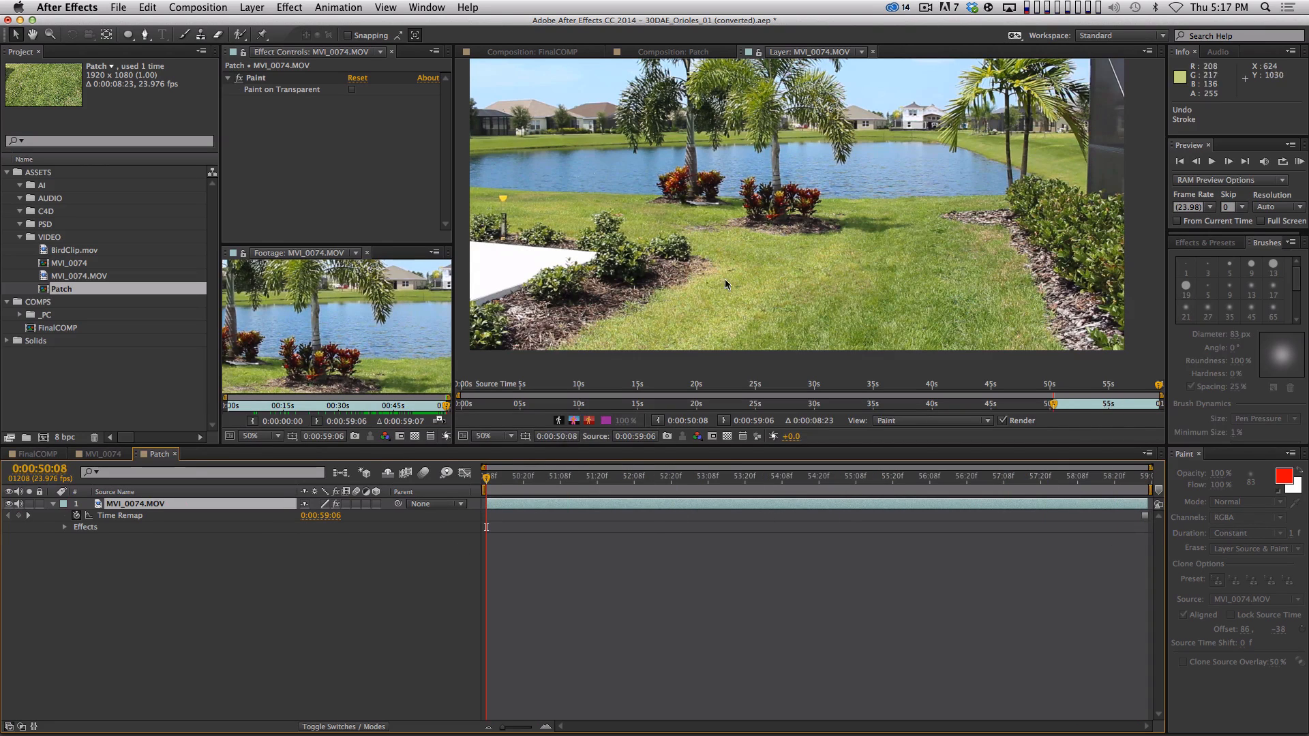
left_click(872, 53)
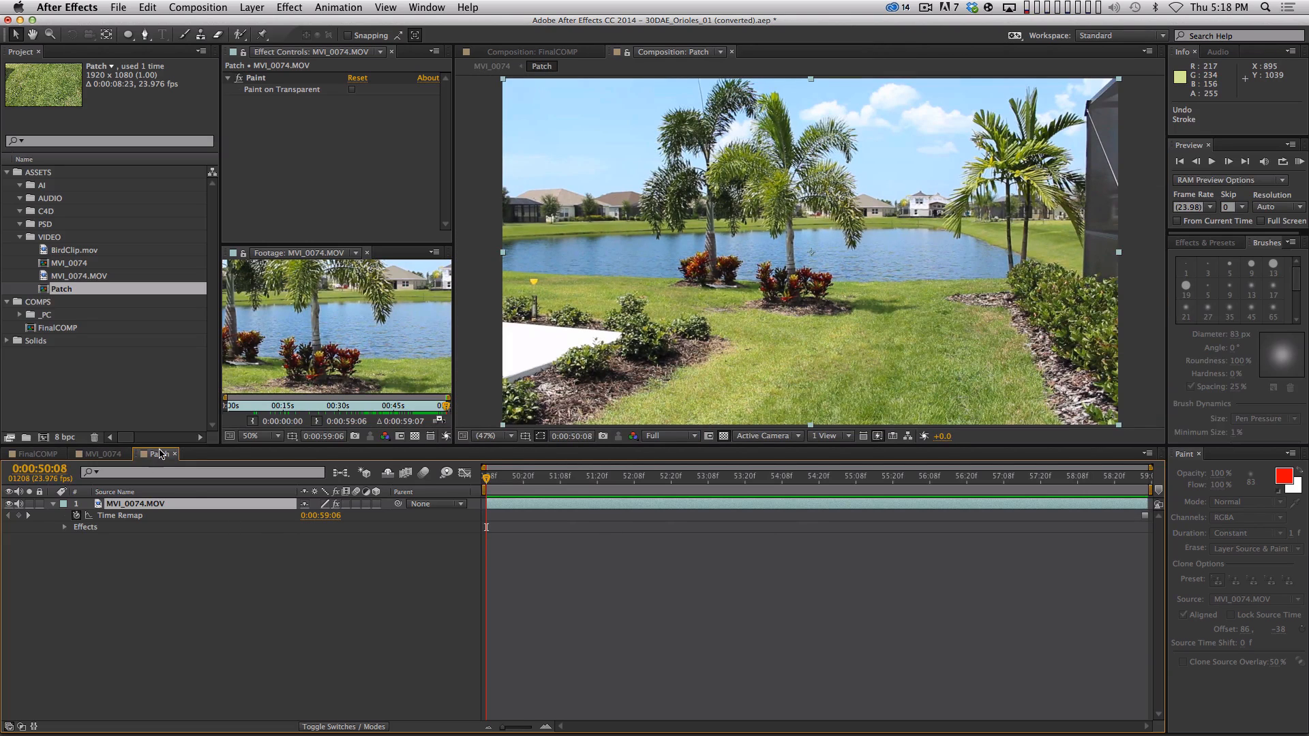
left_click(103, 454)
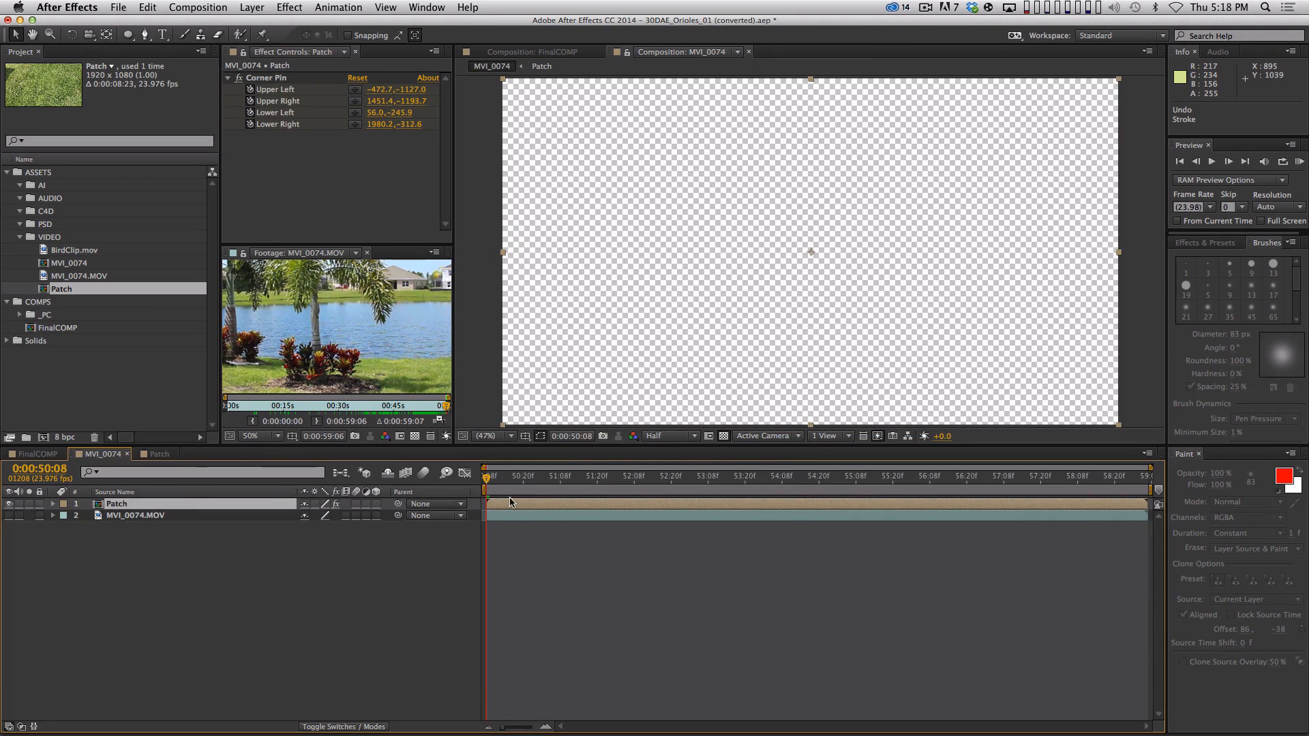
left_click_drag(498, 481, 1145, 481)
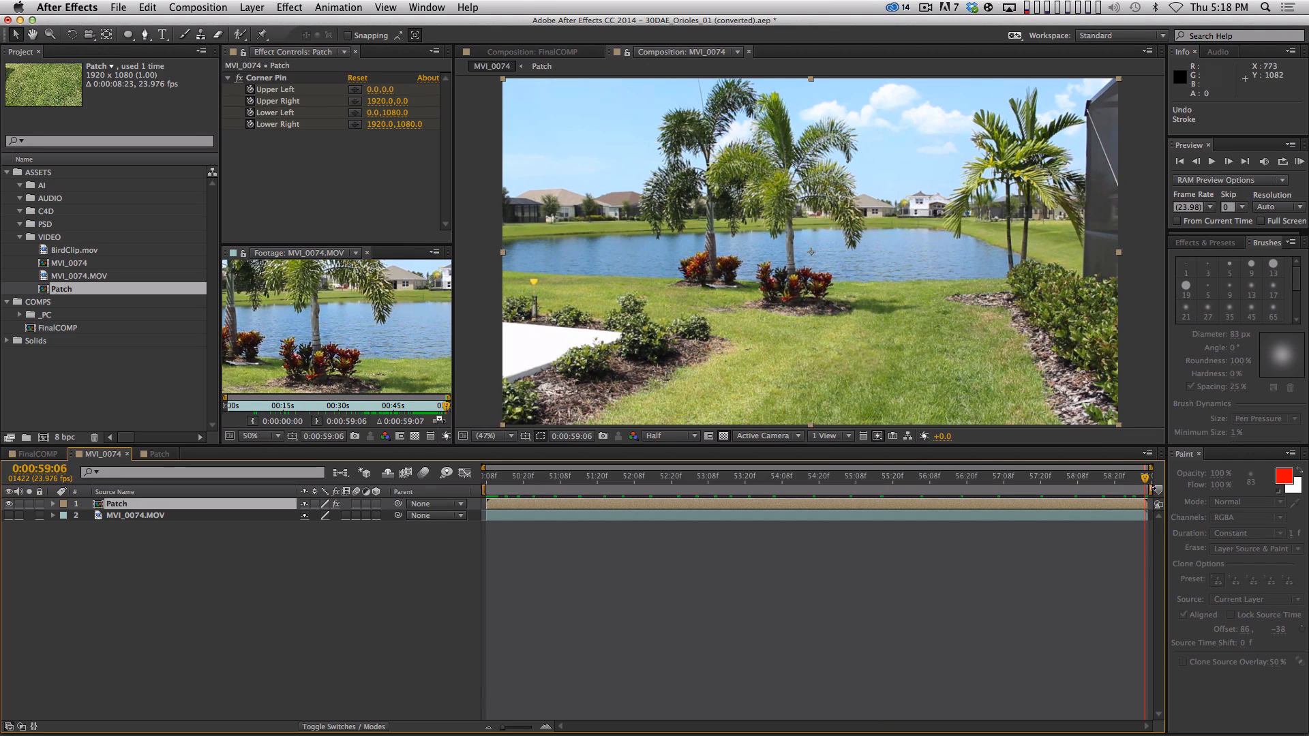
left_click_drag(1146, 477, 1182, 522)
- Open the Patch composition and turn off the Paint effect on its MVI_0074.MOV layer
double_click(117, 503)
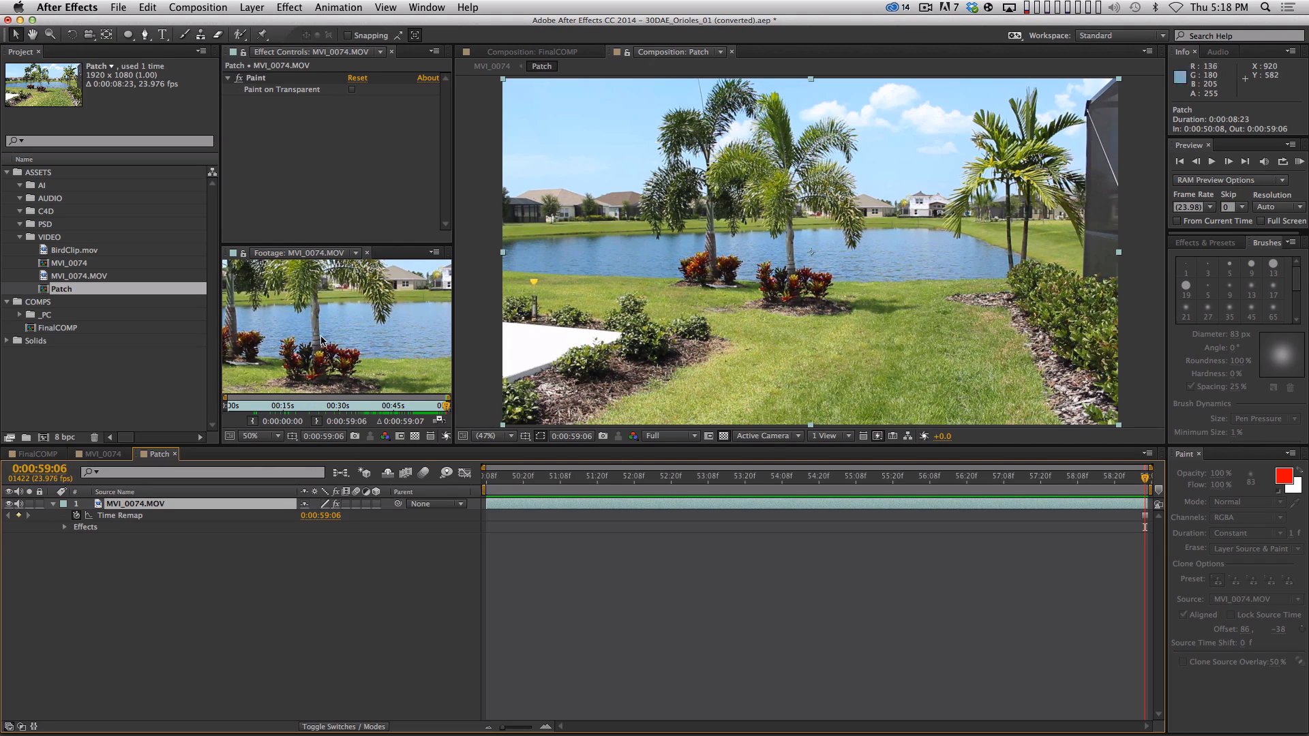
left_click(239, 78)
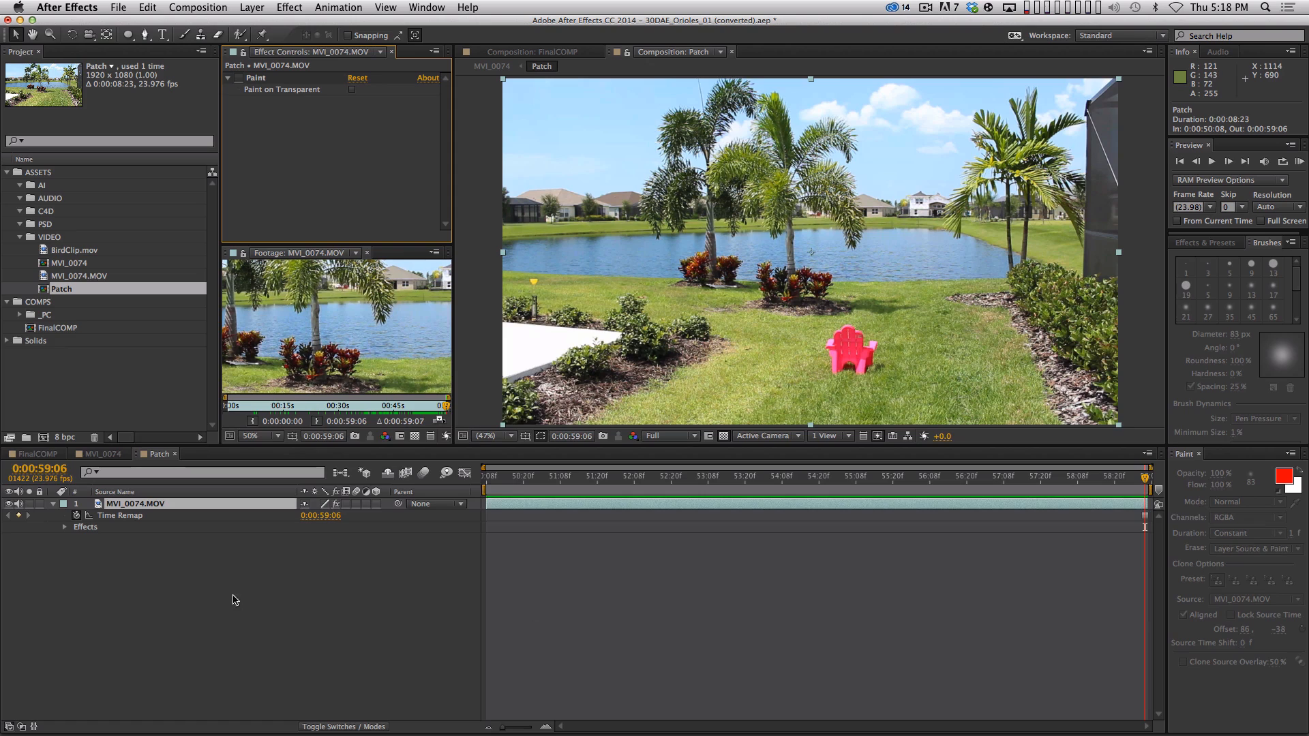
- Try a rounded pen mask around the red chair directly on the MVI_0074.MOV layer, with the Paint effect turned back on
left_click(145, 34)
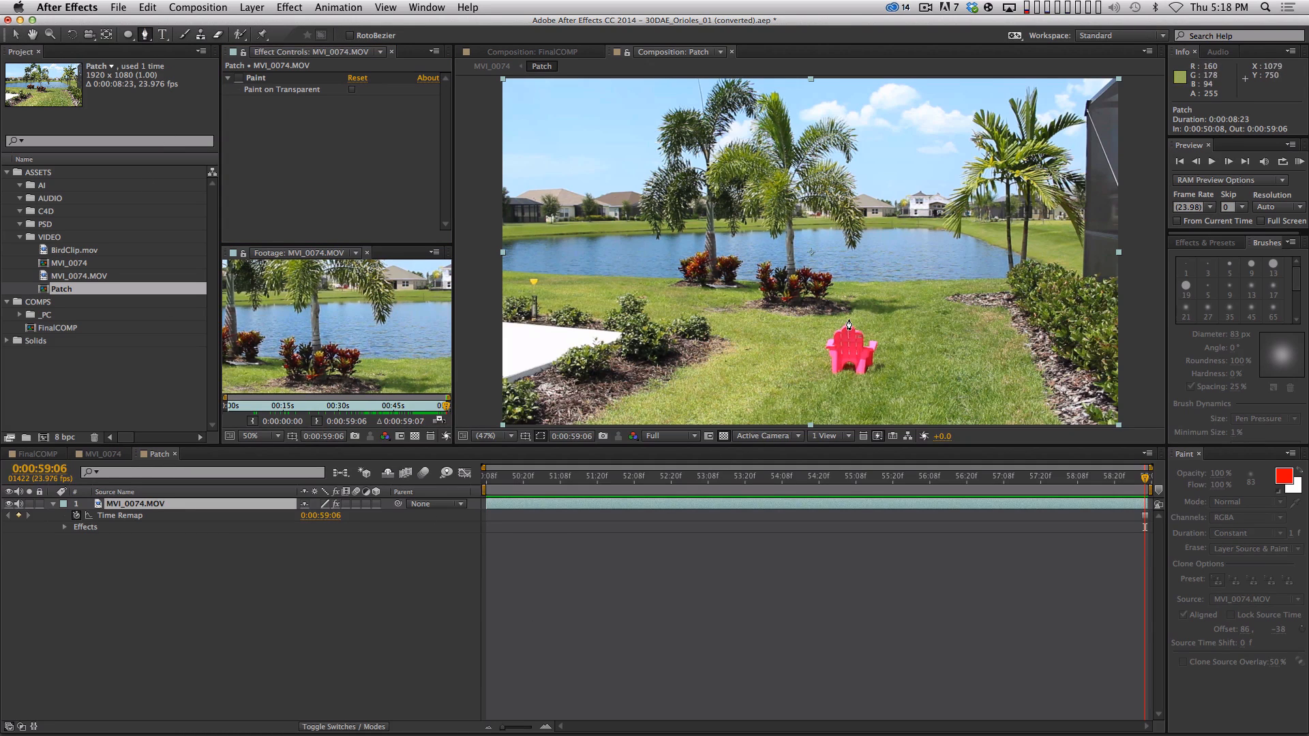
left_click_drag(846, 319, 840, 318)
left_click_drag(803, 338, 824, 386)
left_click_drag(876, 392, 908, 358)
left_click_drag(897, 334, 888, 330)
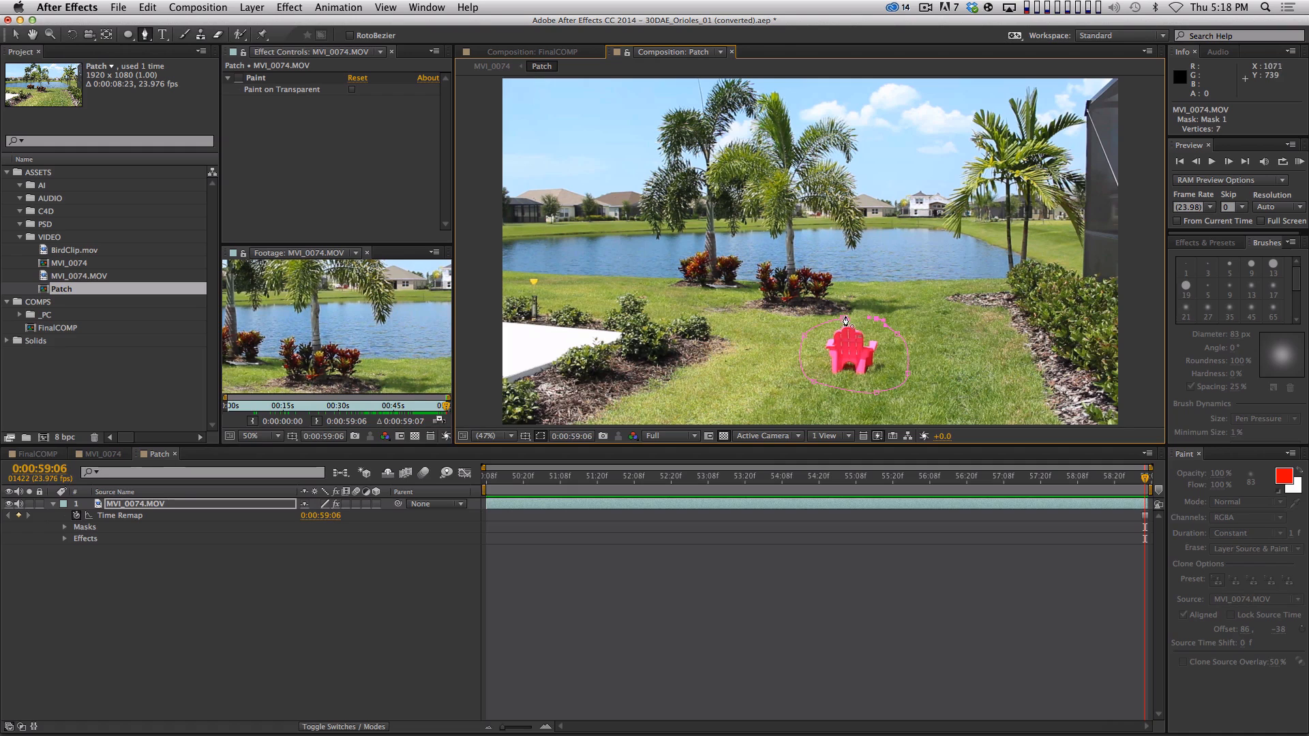
left_click(238, 78)
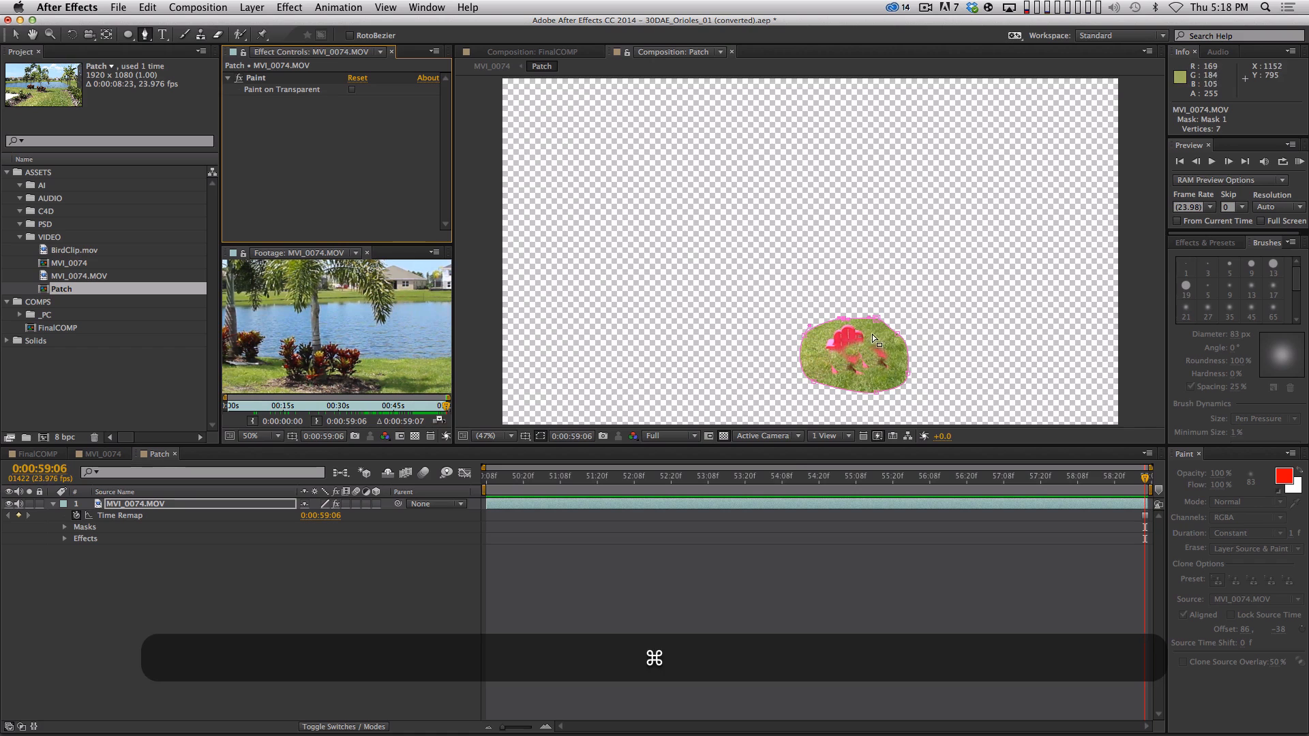
- Undo re-enabling the Paint effect and delete the mask around the chair from the MVI_0074.MOV layer
key("super+z")
key("super+z")
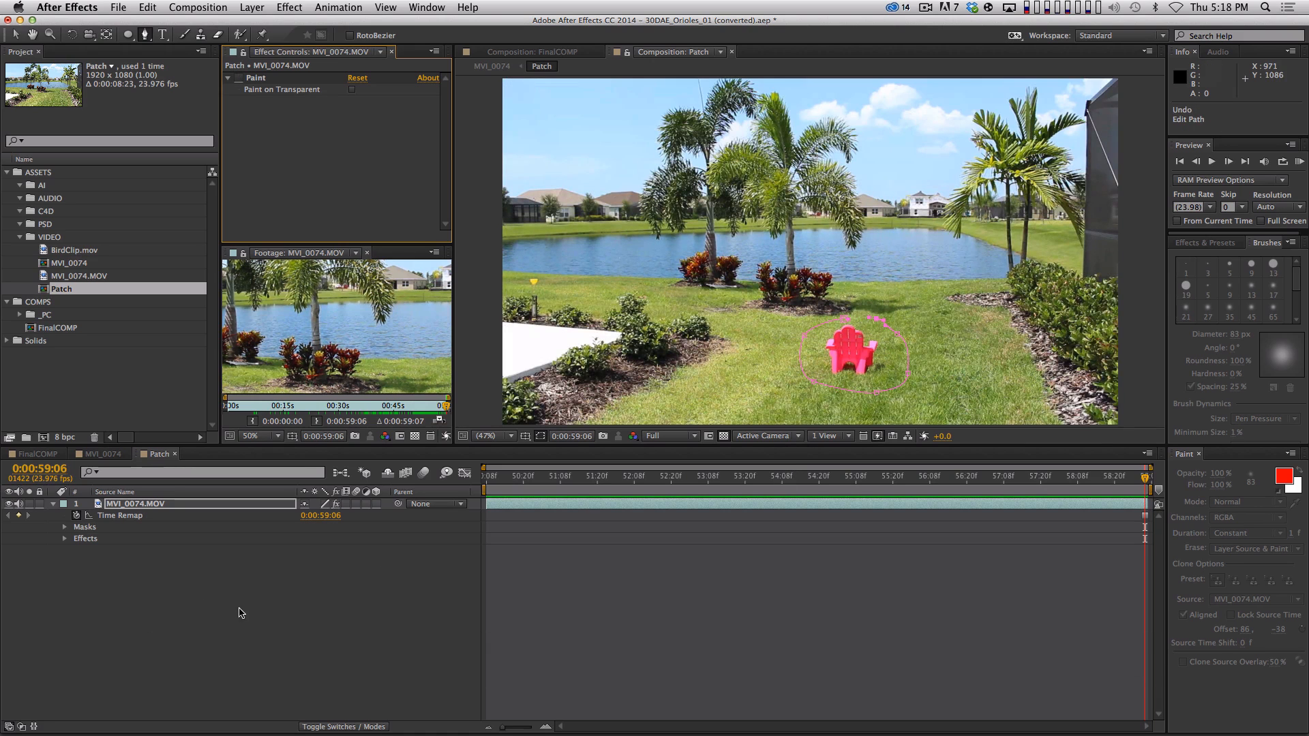
key("BackSpace")
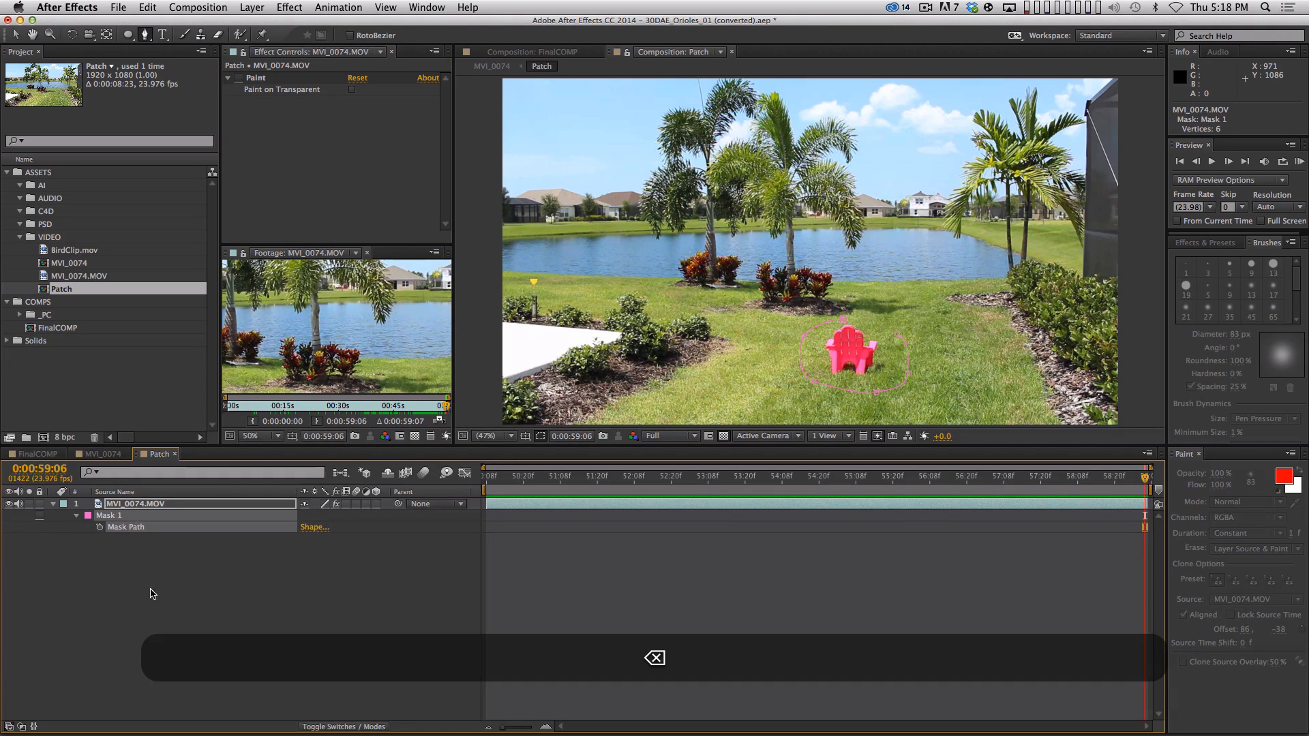
key("BackSpace")
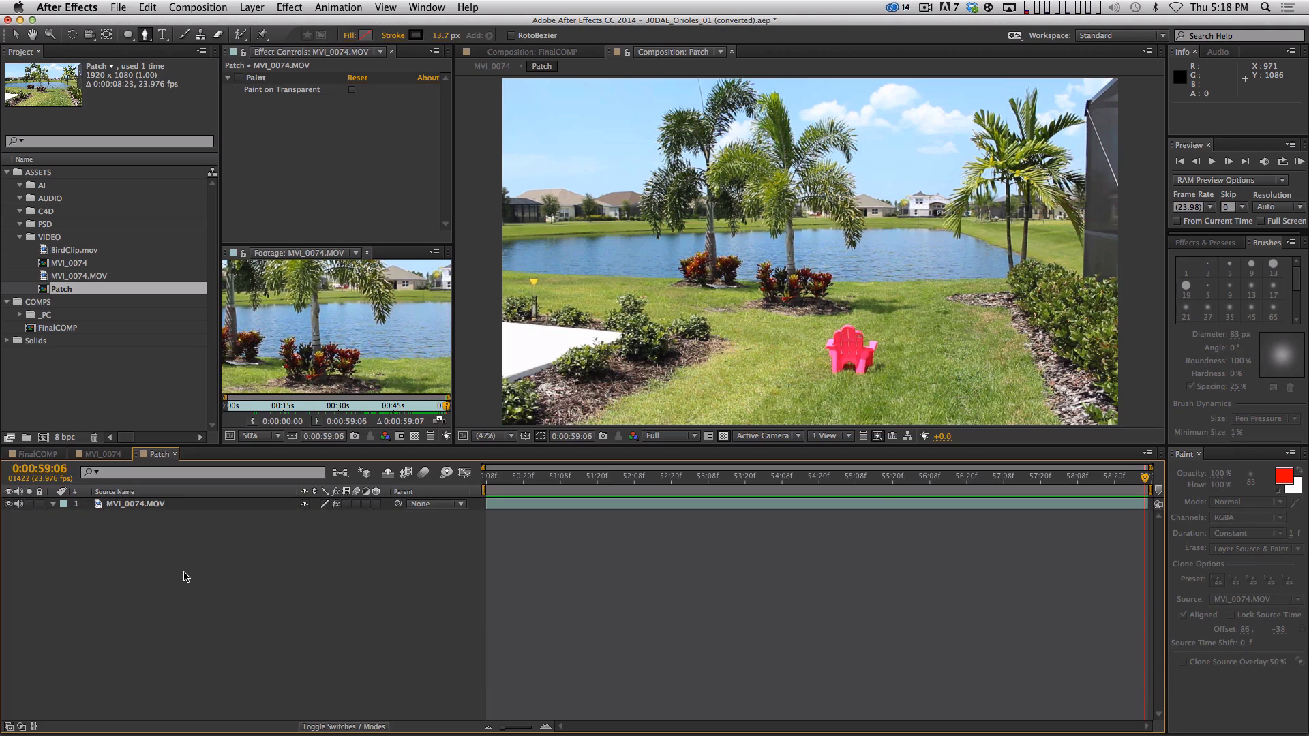
- Create a 1920 x 1080 px solid named MATTE above the footage and make it an adjustment layer
key("super+y")
type("MATTE")
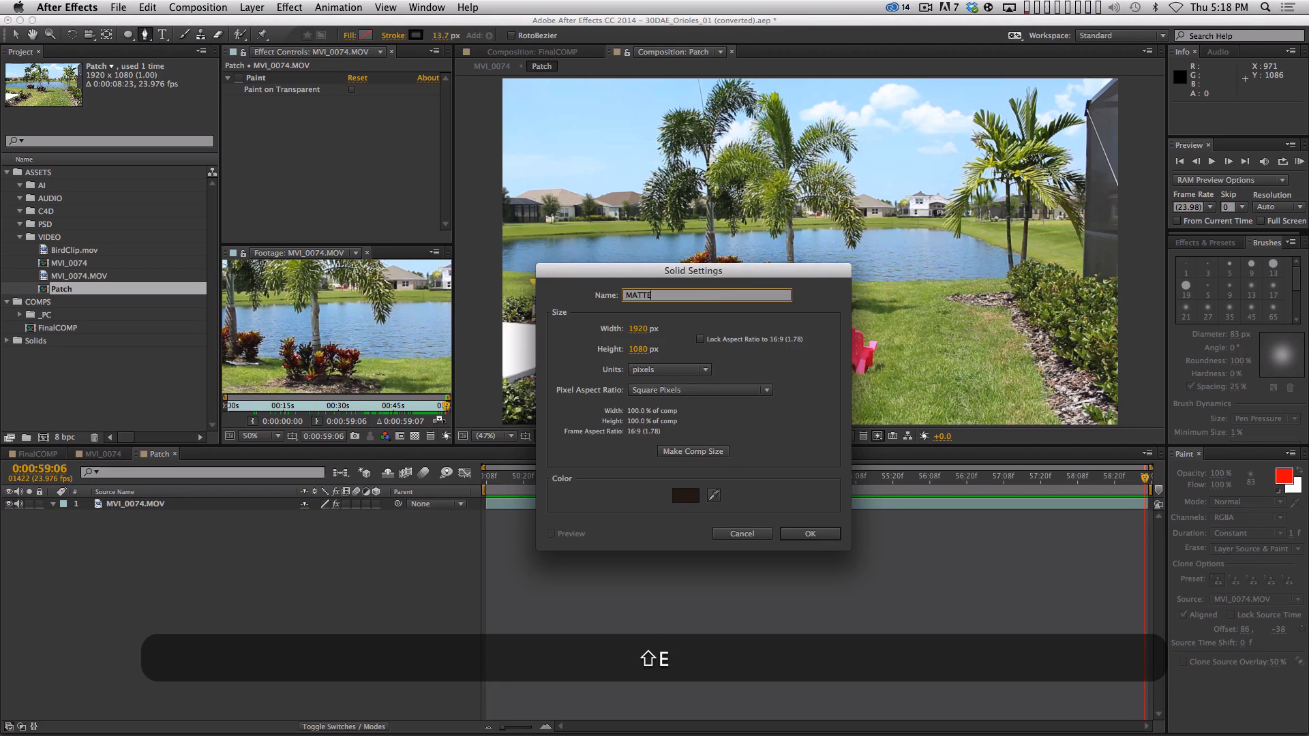
key("Return")
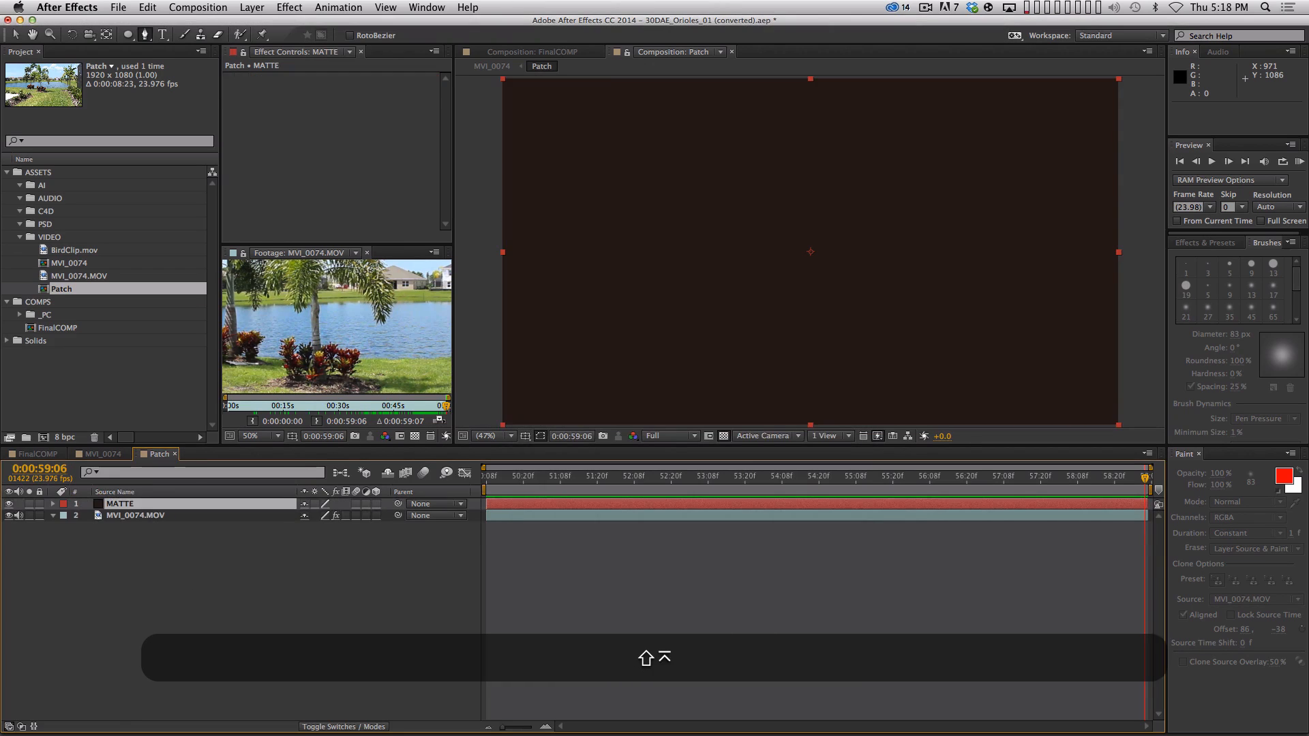
left_click(366, 505)
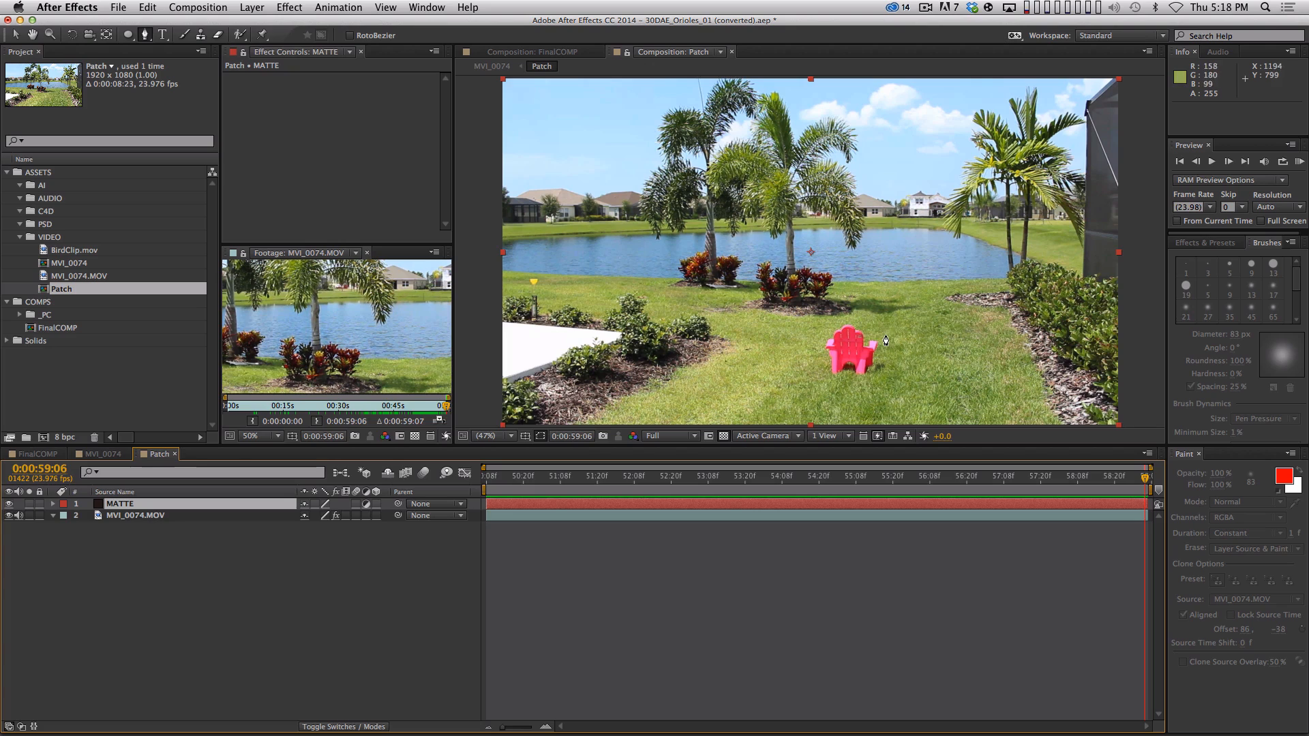
- Draw a closed, rounded pen mask around the red chair on the MATTE layer and reveal its Mask Feather
left_click(839, 319)
left_click(814, 332)
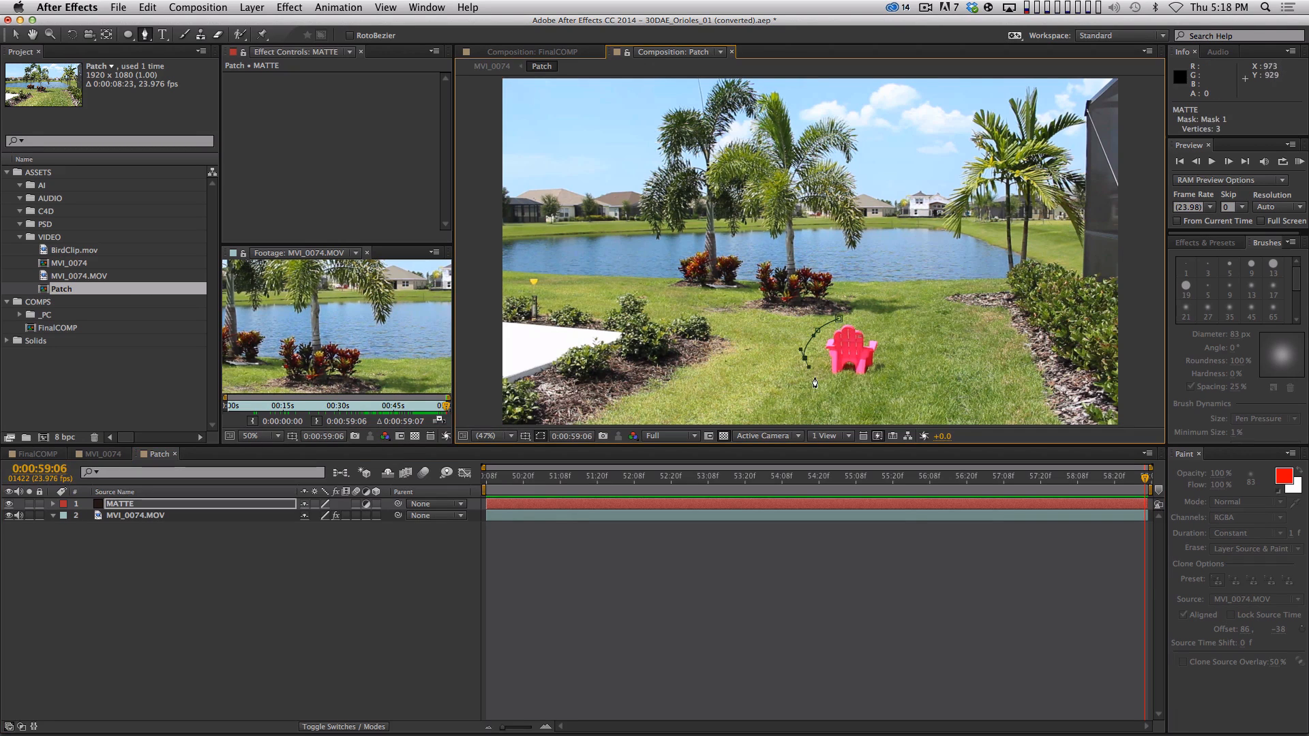
left_click_drag(821, 386, 865, 389)
left_click(870, 320)
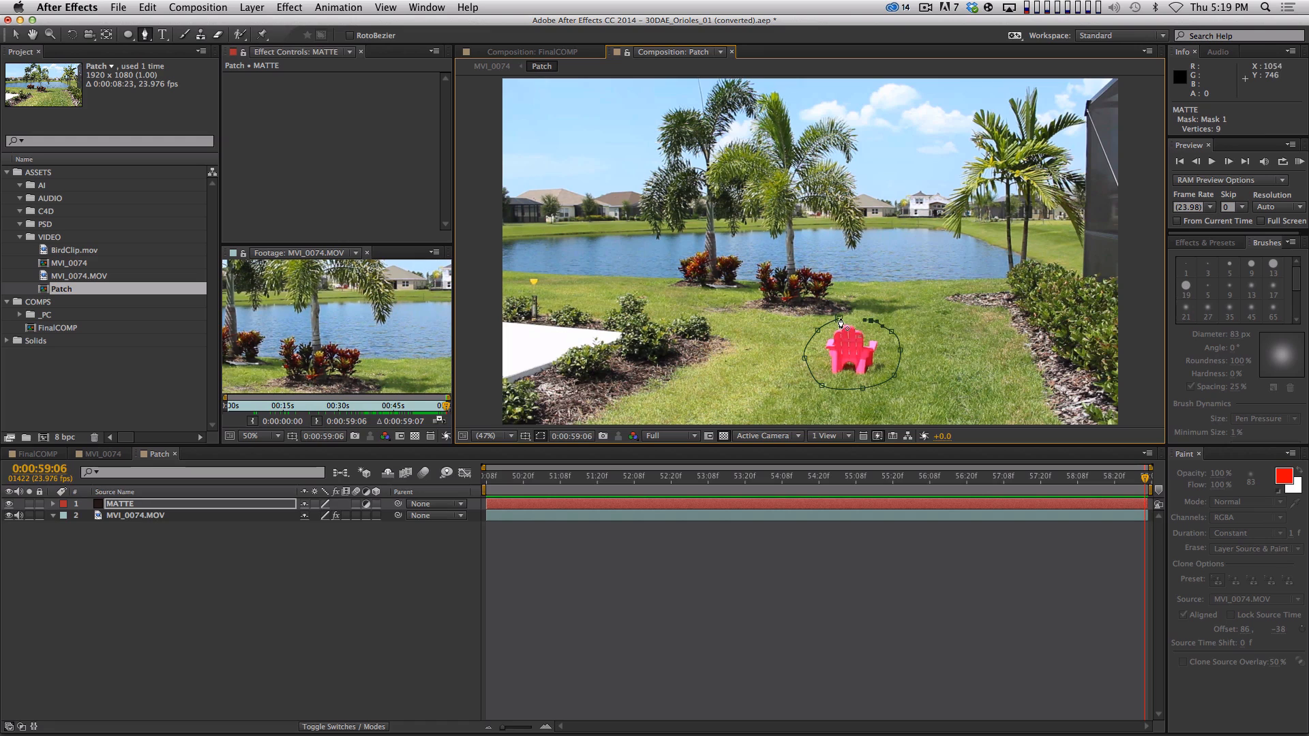
left_click(839, 319)
key("f")
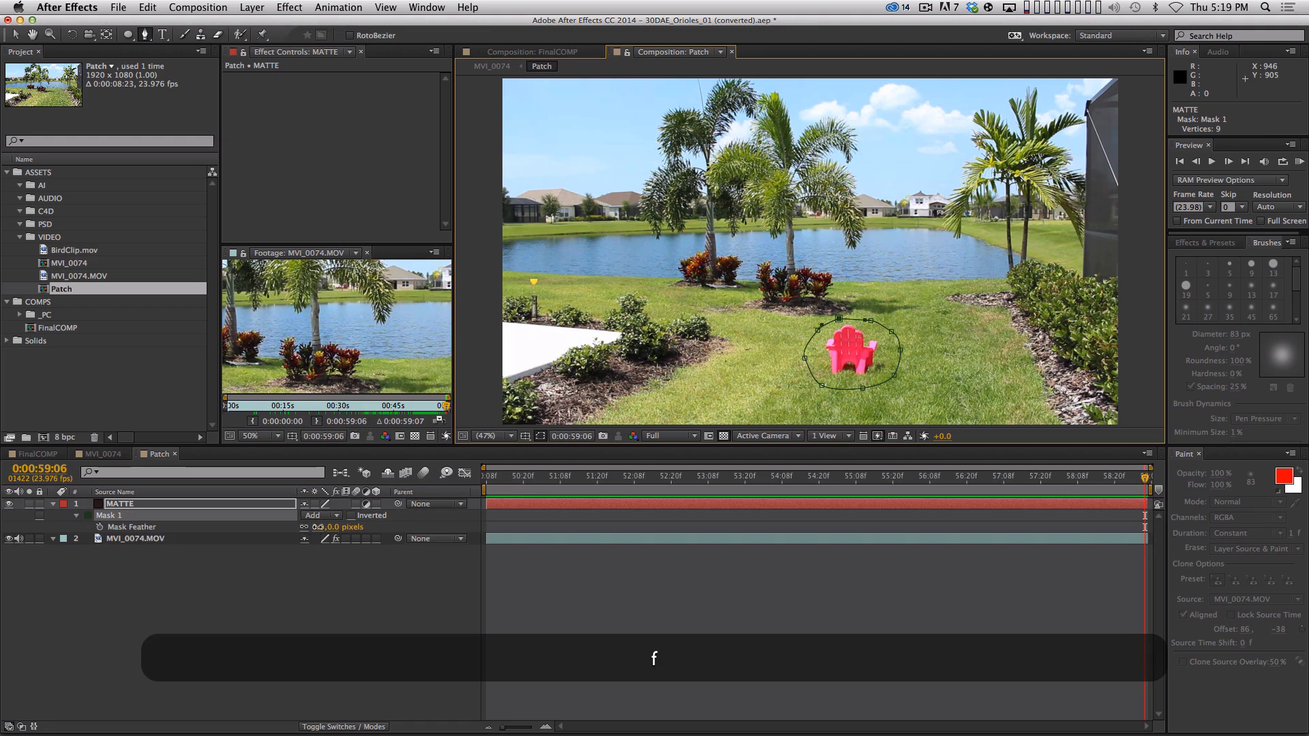
- Set the MATTE mask's feather to 29 pixels and apply the MATTE layer as an alpha matte for the MVI_0074.MOV layer
left_click_drag(319, 527, 325, 529)
left_click(271, 543)
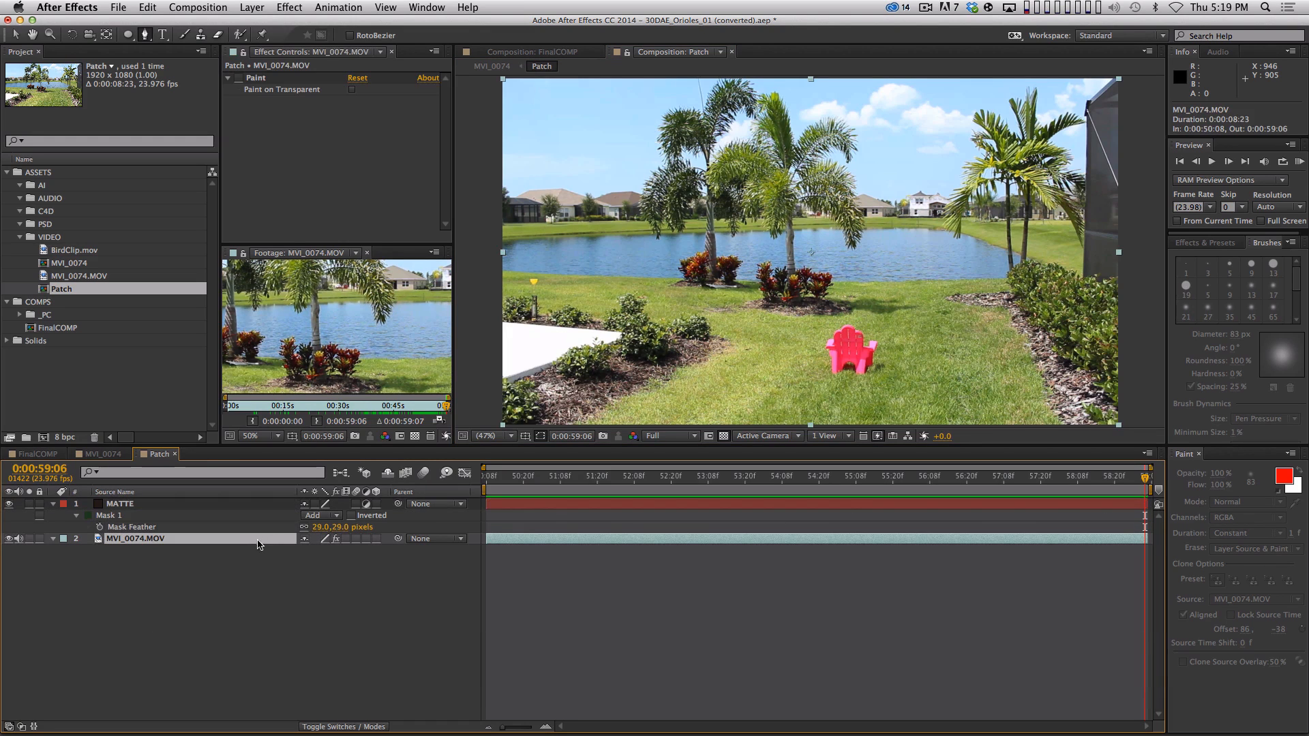
key("F4")
left_click(390, 539)
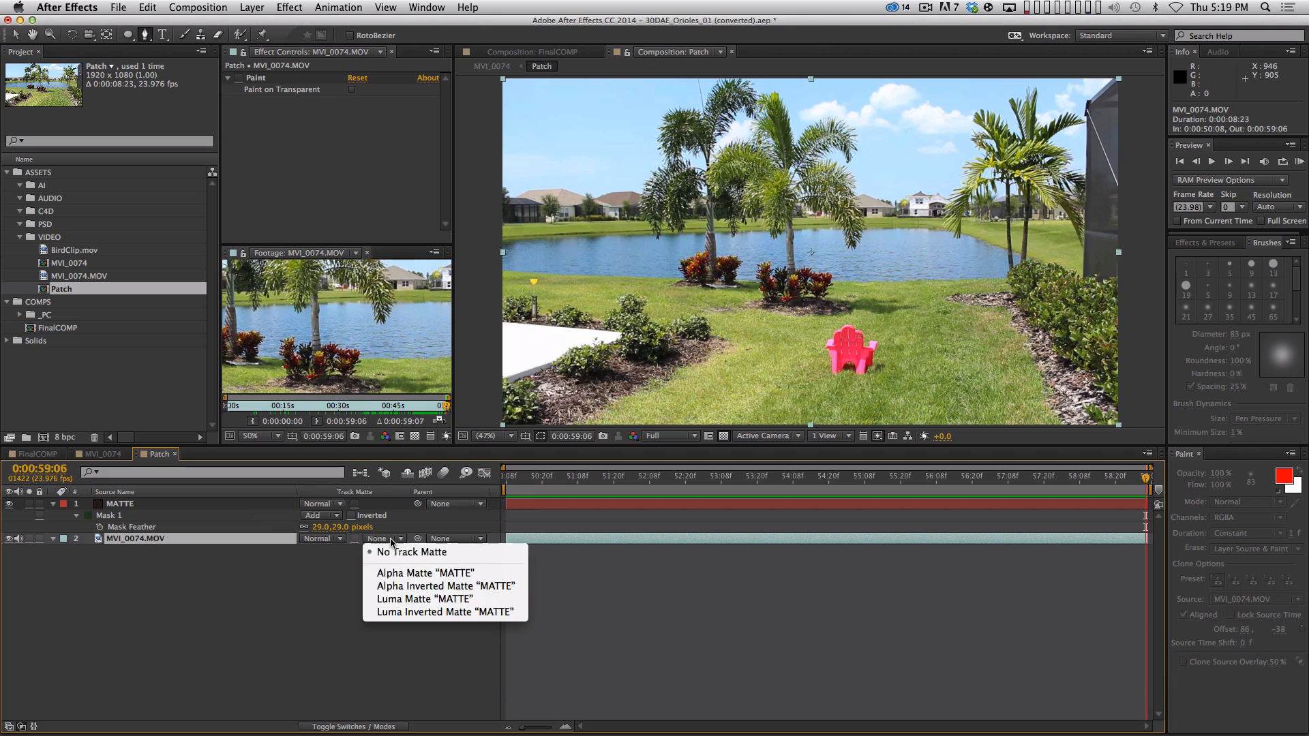
left_click(395, 574)
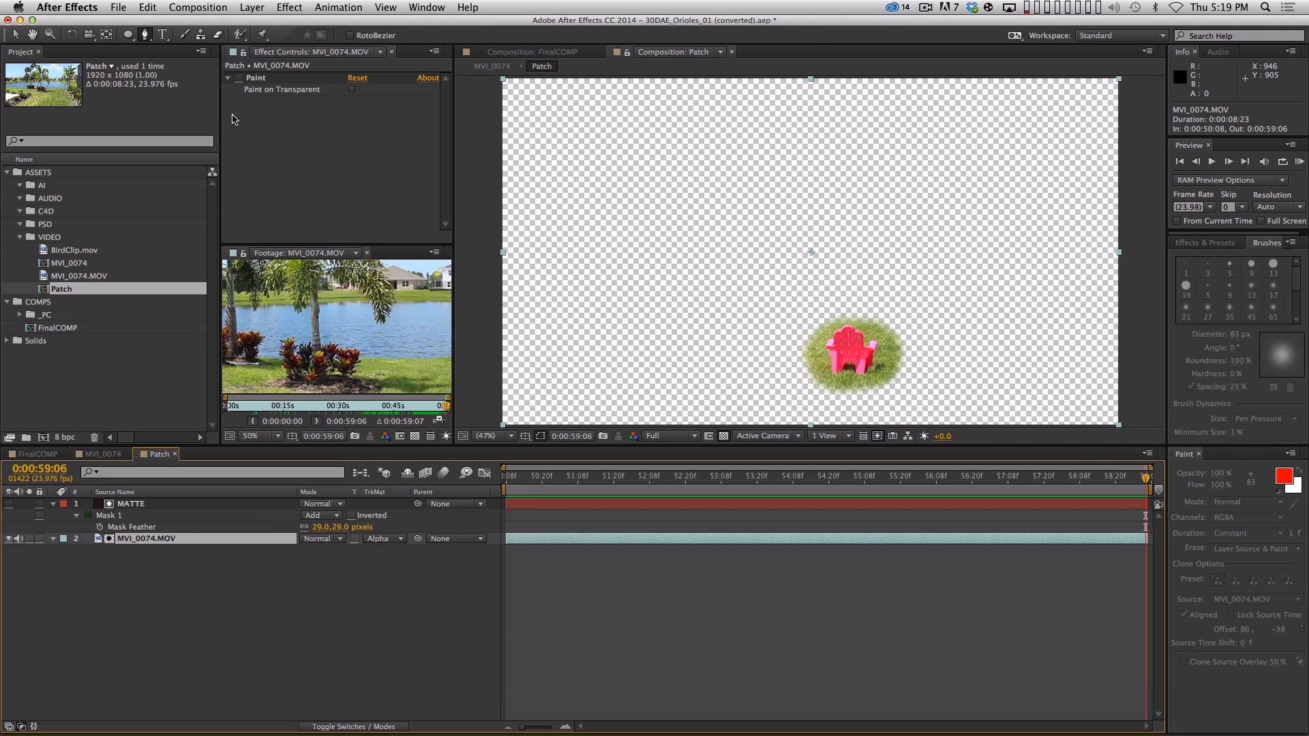
- Turn the MVI_0074.MOV layer's Paint effect back on and check the isolated grass patch's motion in the MVI_0074 composition
left_click(238, 78)
left_click_drag(527, 488, 275, 581)
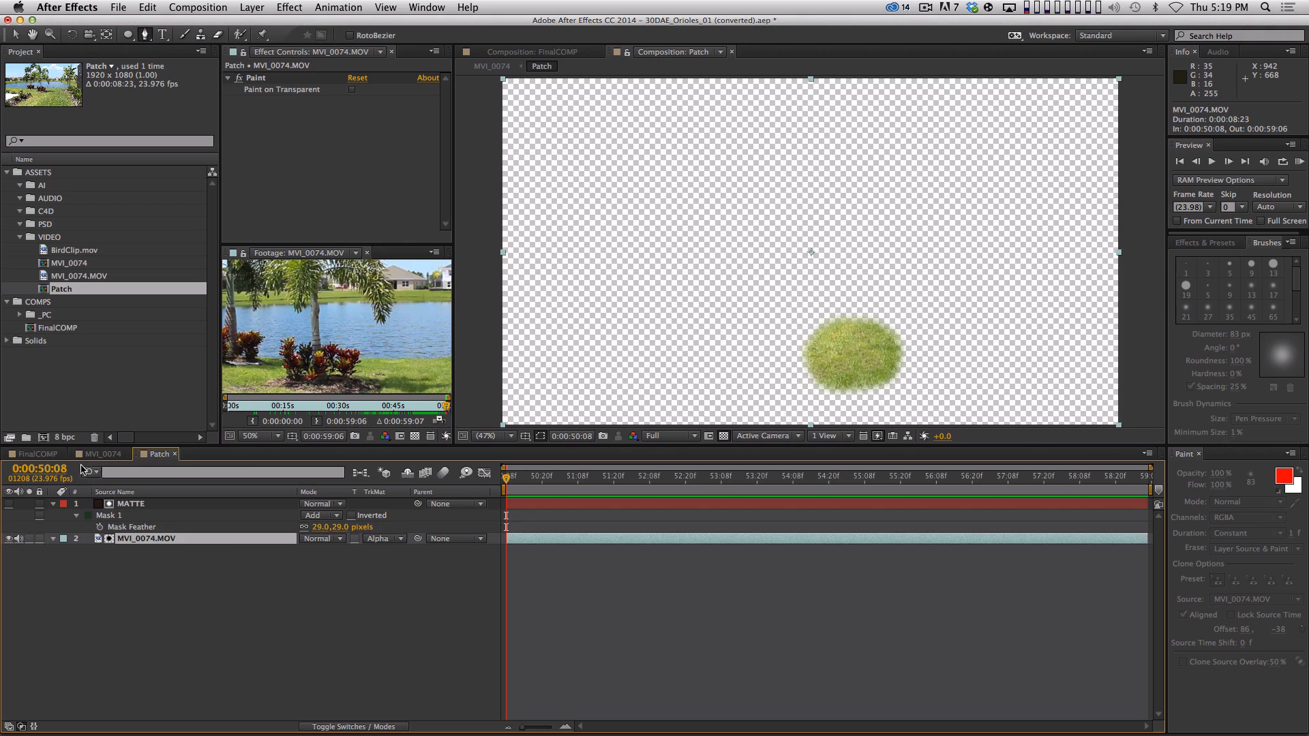
left_click(101, 454)
left_click_drag(1145, 476, 622, 460)
key("space")
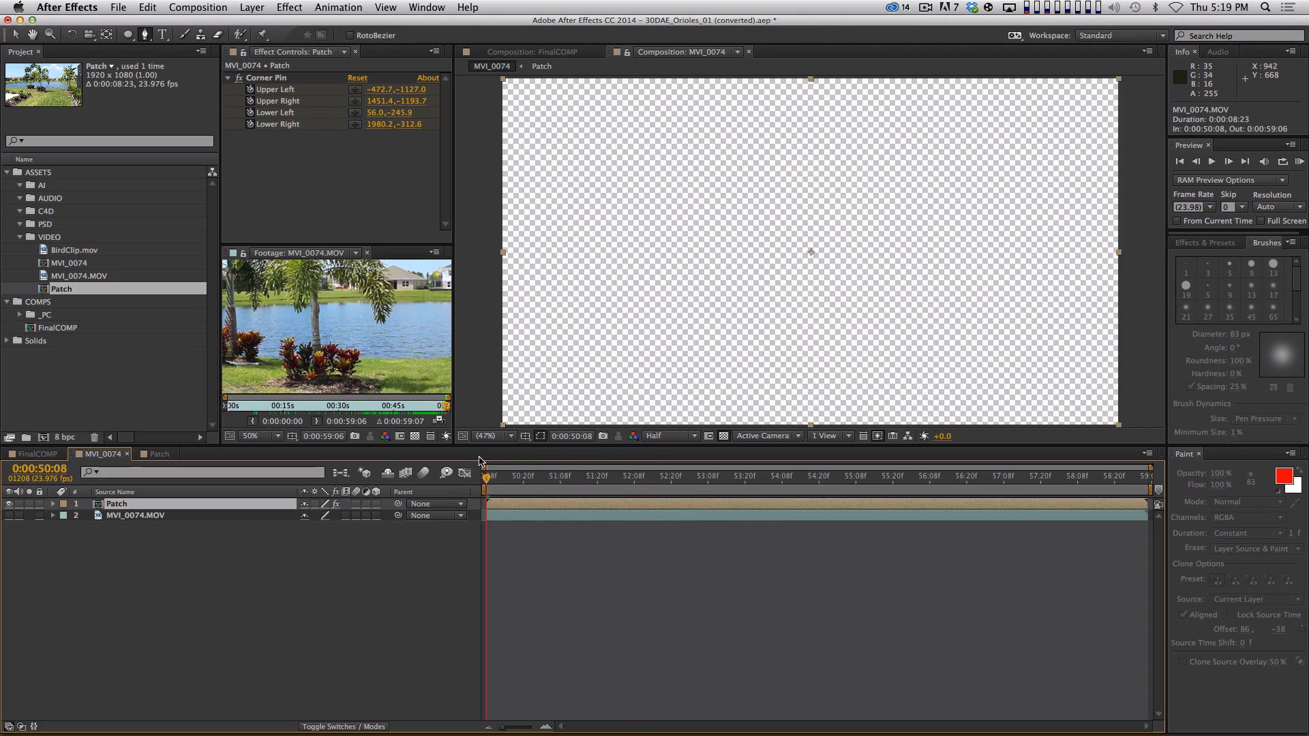
- Show the MVI_0074.MOV footage layer beneath Patch and RAM preview the composite
left_click(8, 515)
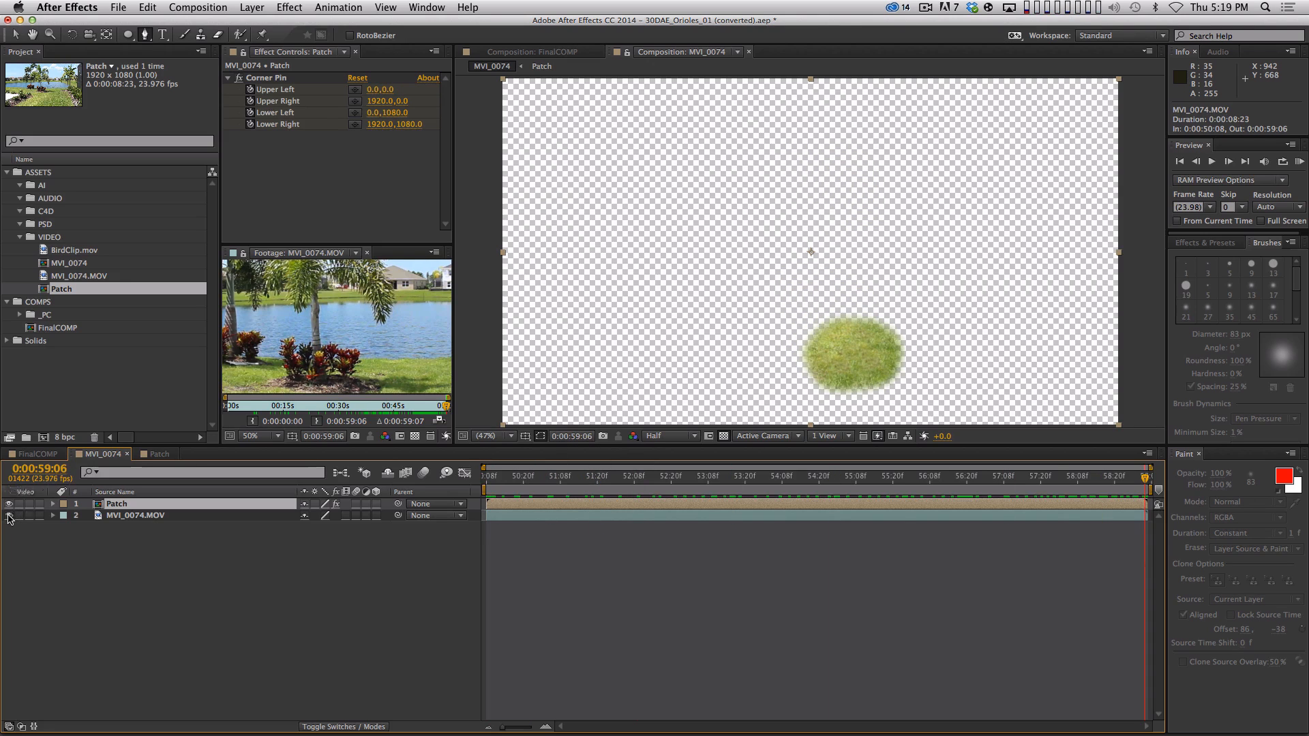
left_click_drag(1145, 479, 648, 468)
key("KP_0")
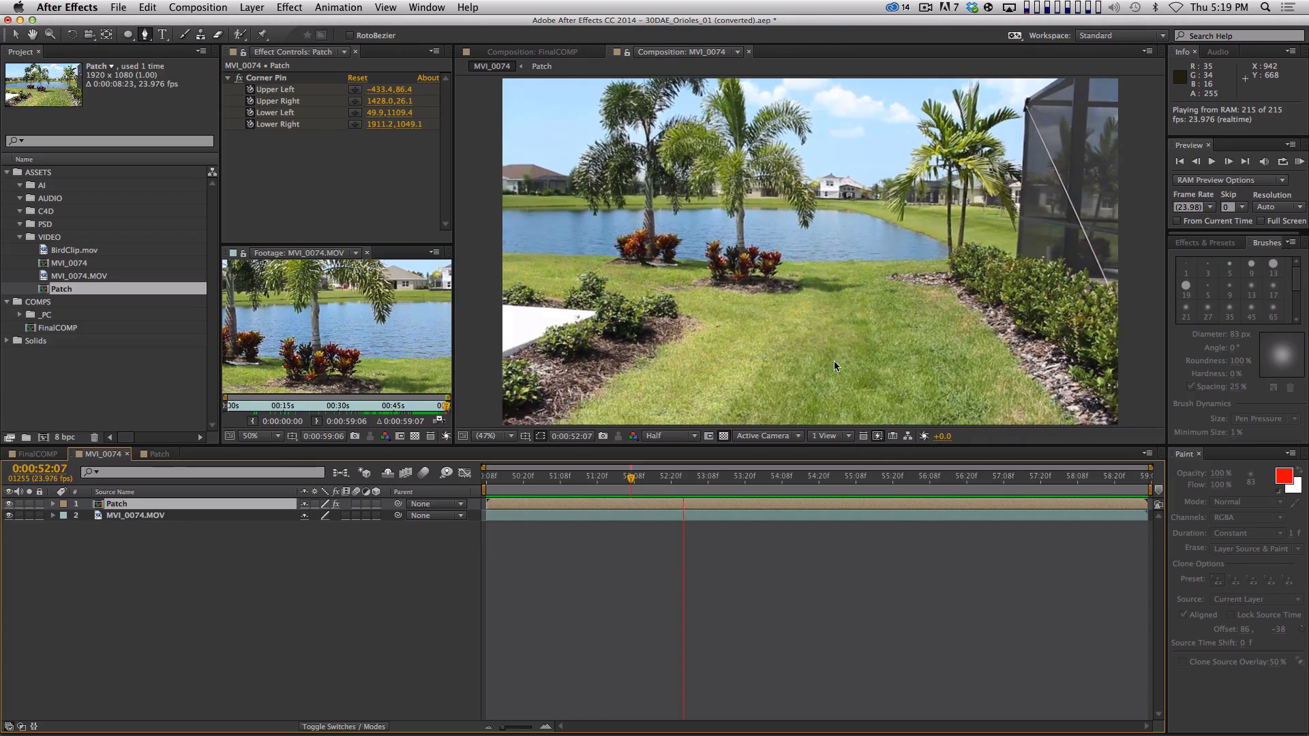
key("space")
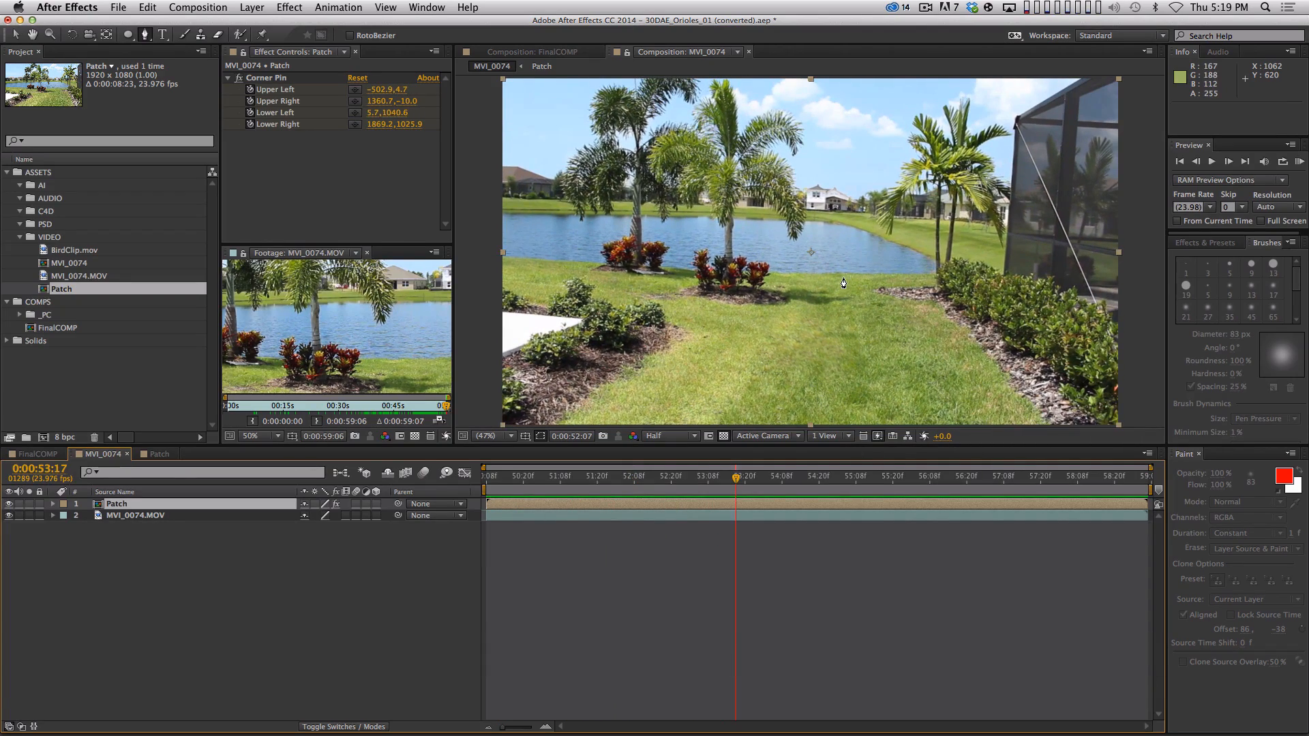
- Examine the patched grass at 100% magnification and full resolution, playing the composite through to the end
key("period")
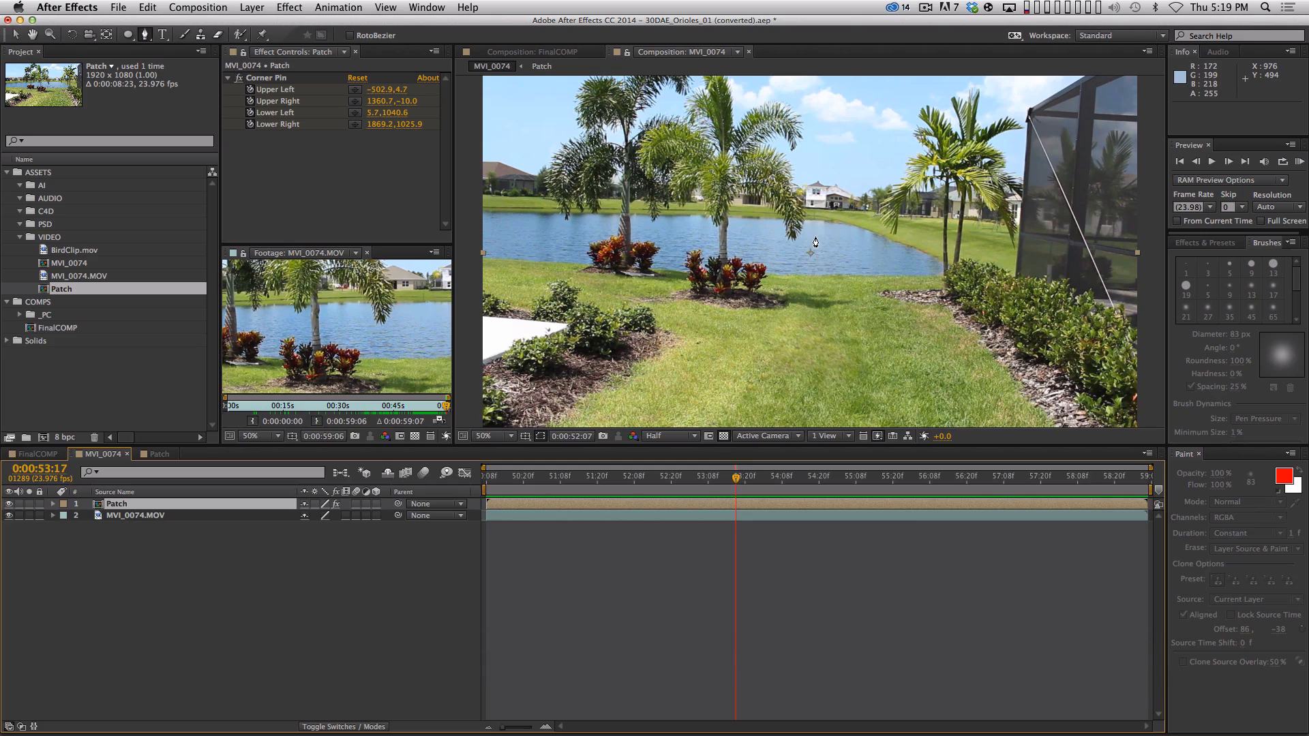
key("v")
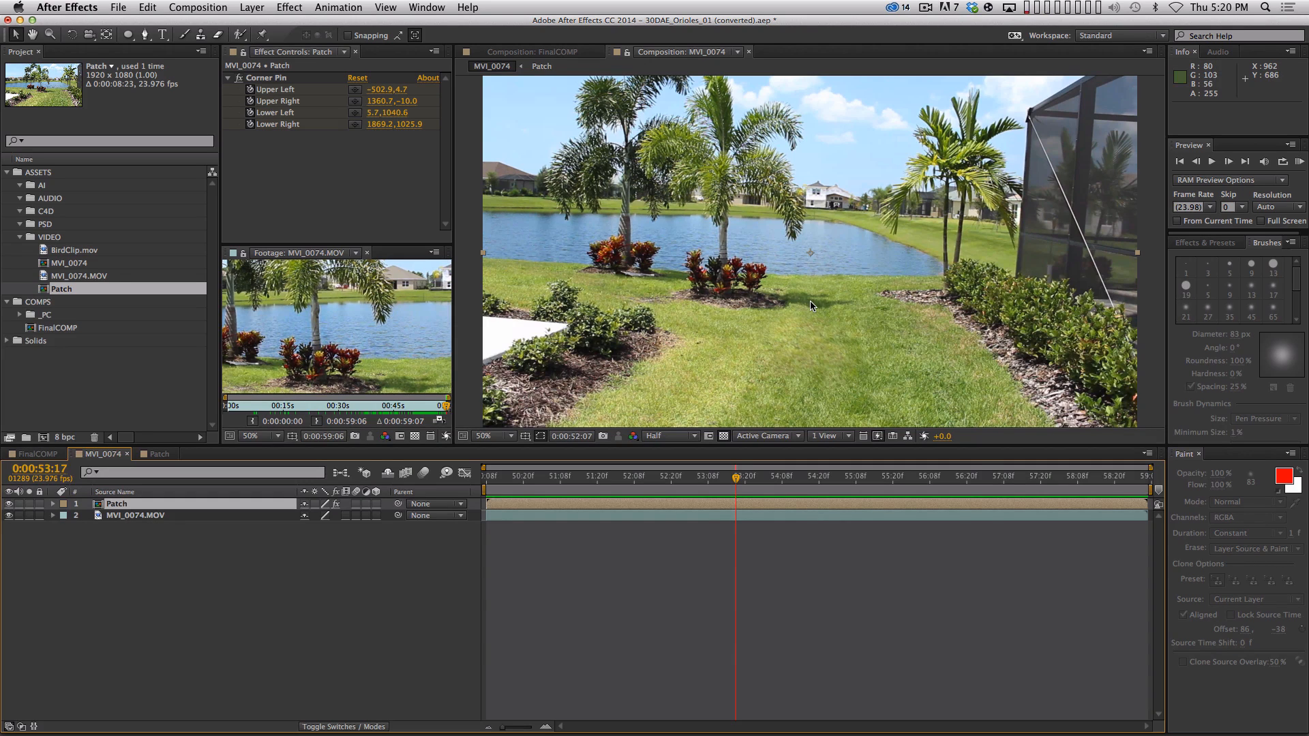
key("period")
key("space")
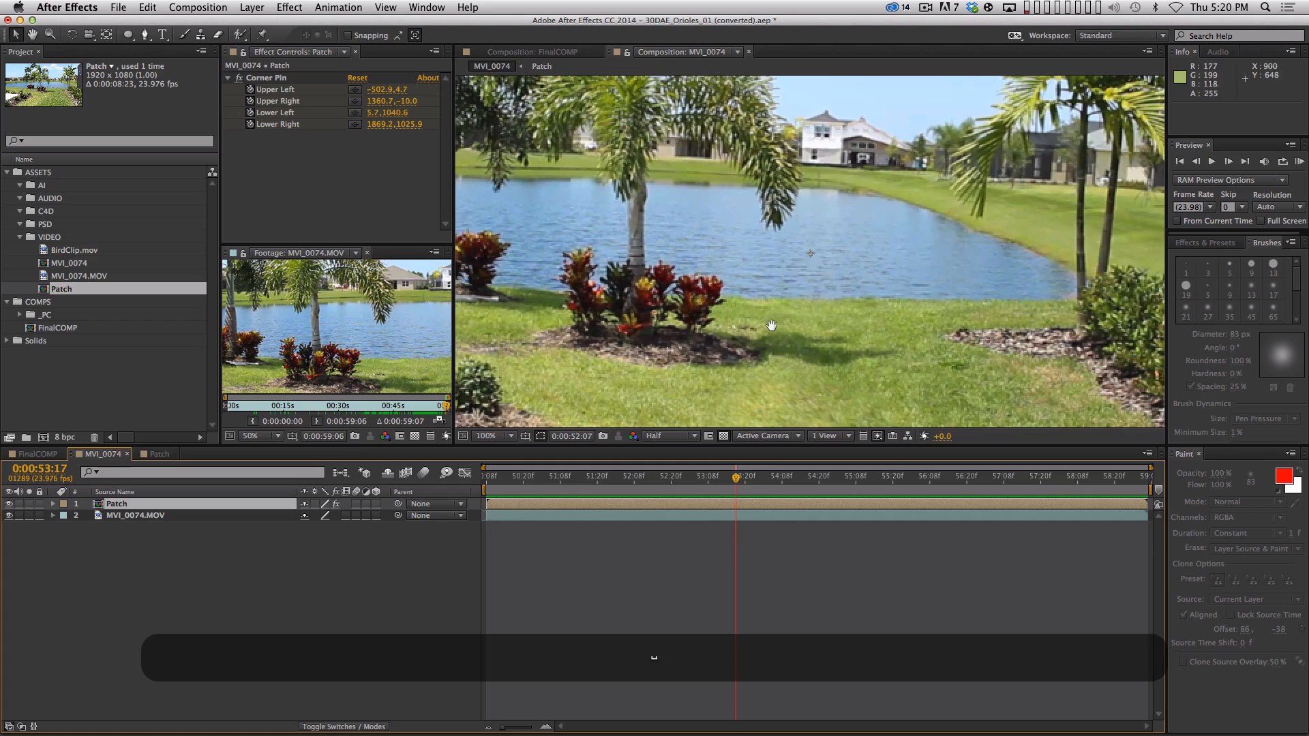
left_click_drag(777, 310, 783, 140)
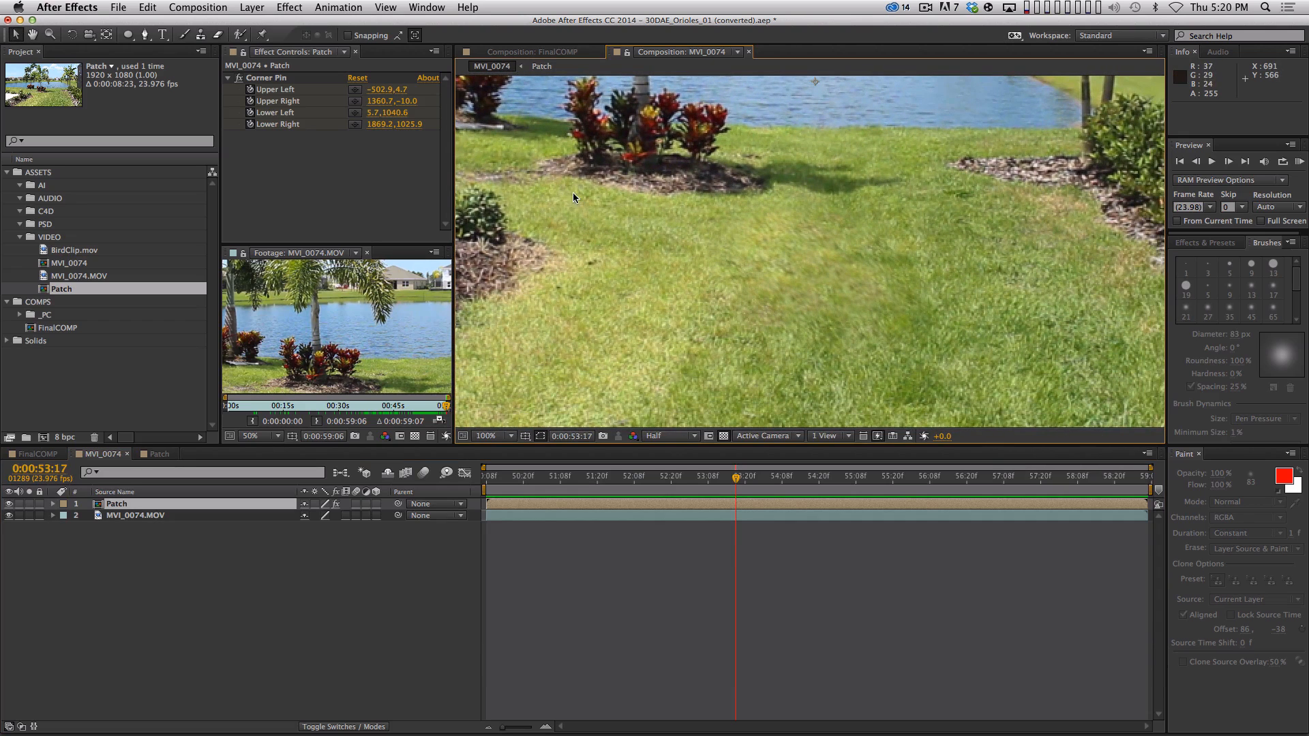
key("super")
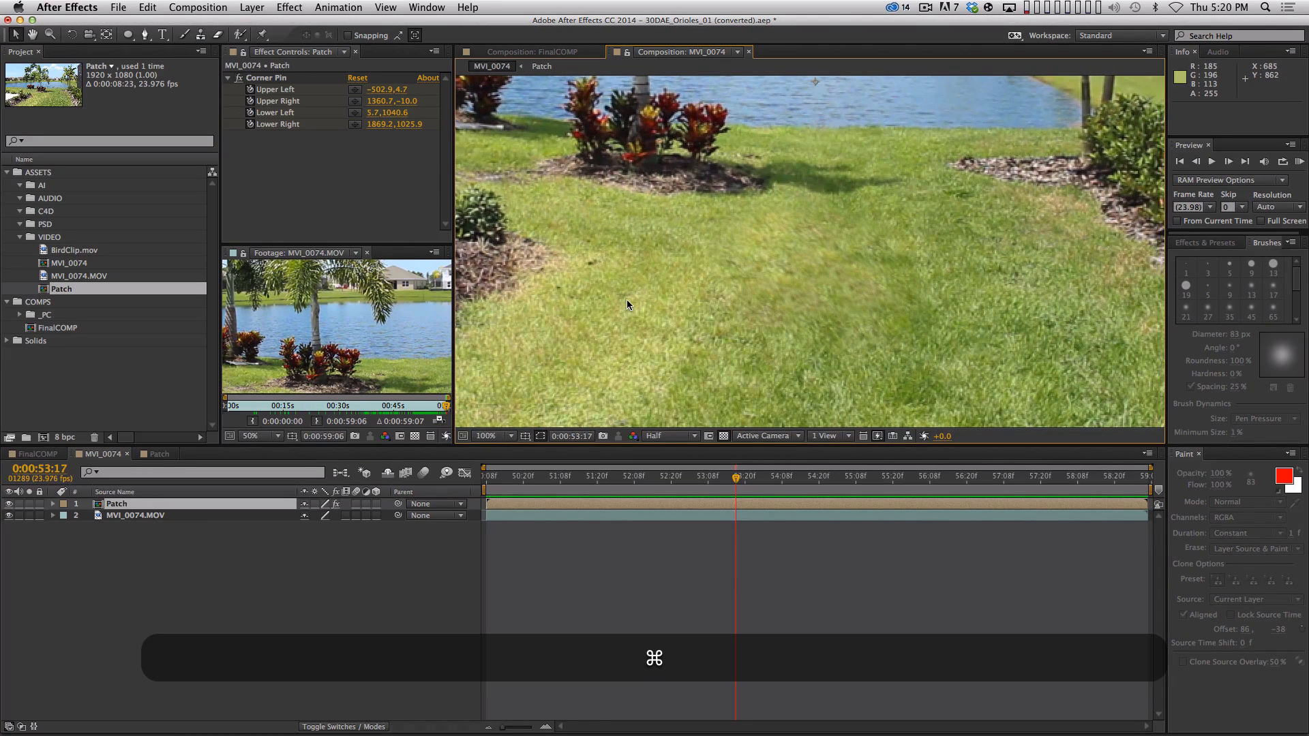
key("super+j")
key("space")
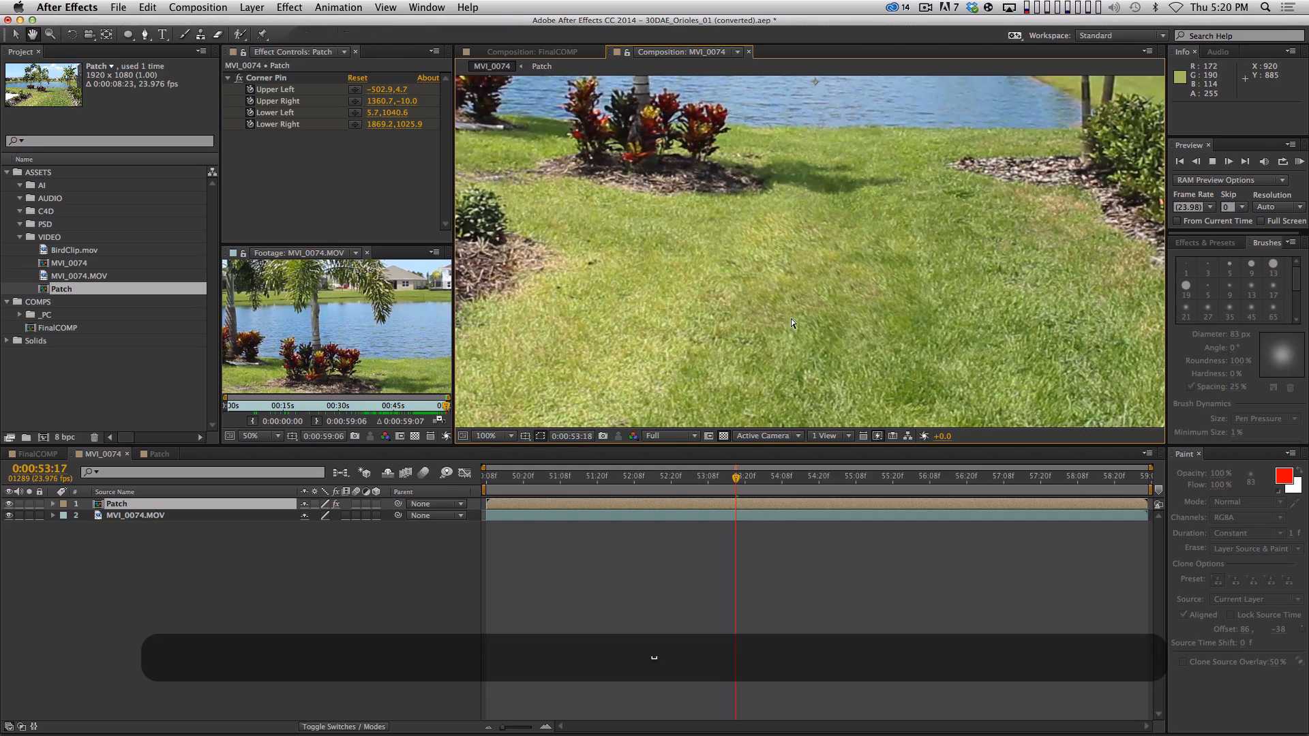
key("space")
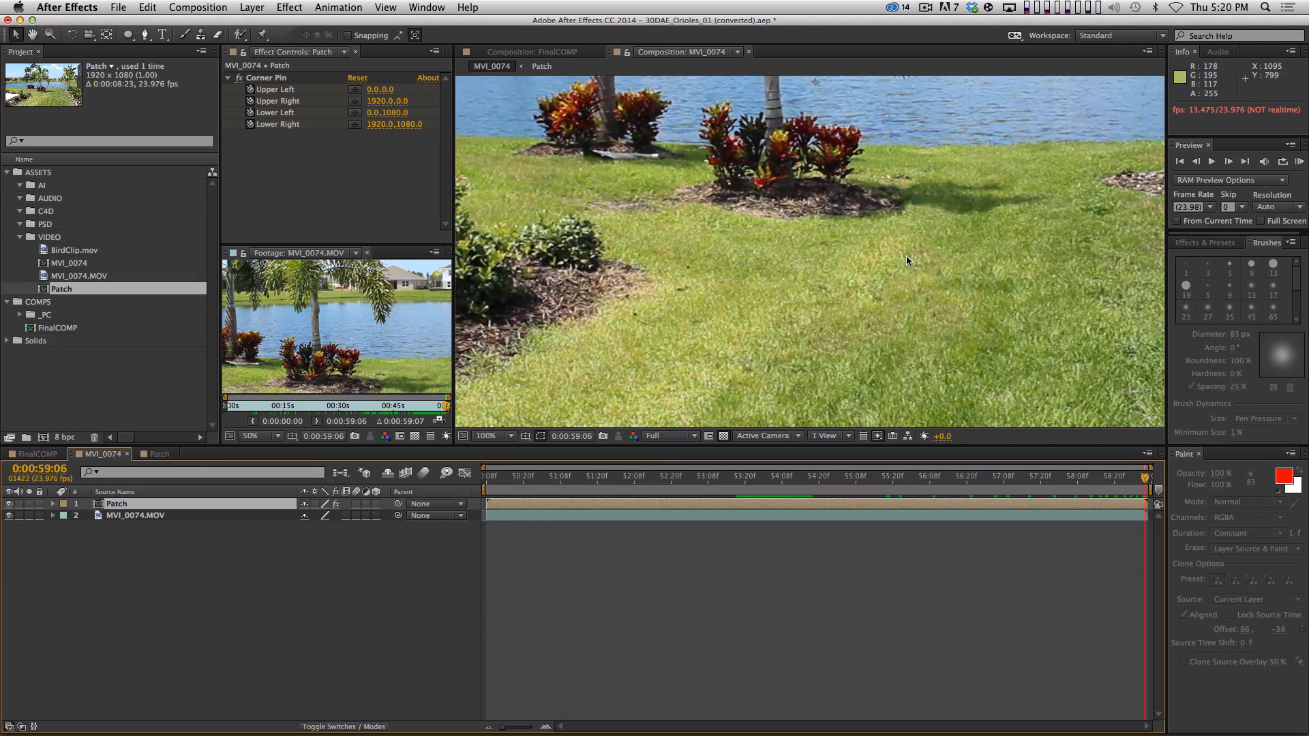
- At 0:00:52:14, add a Sharpen effect to the Patch layer with a Sharpen Amount of 5
left_click_drag(1019, 471, 657, 454)
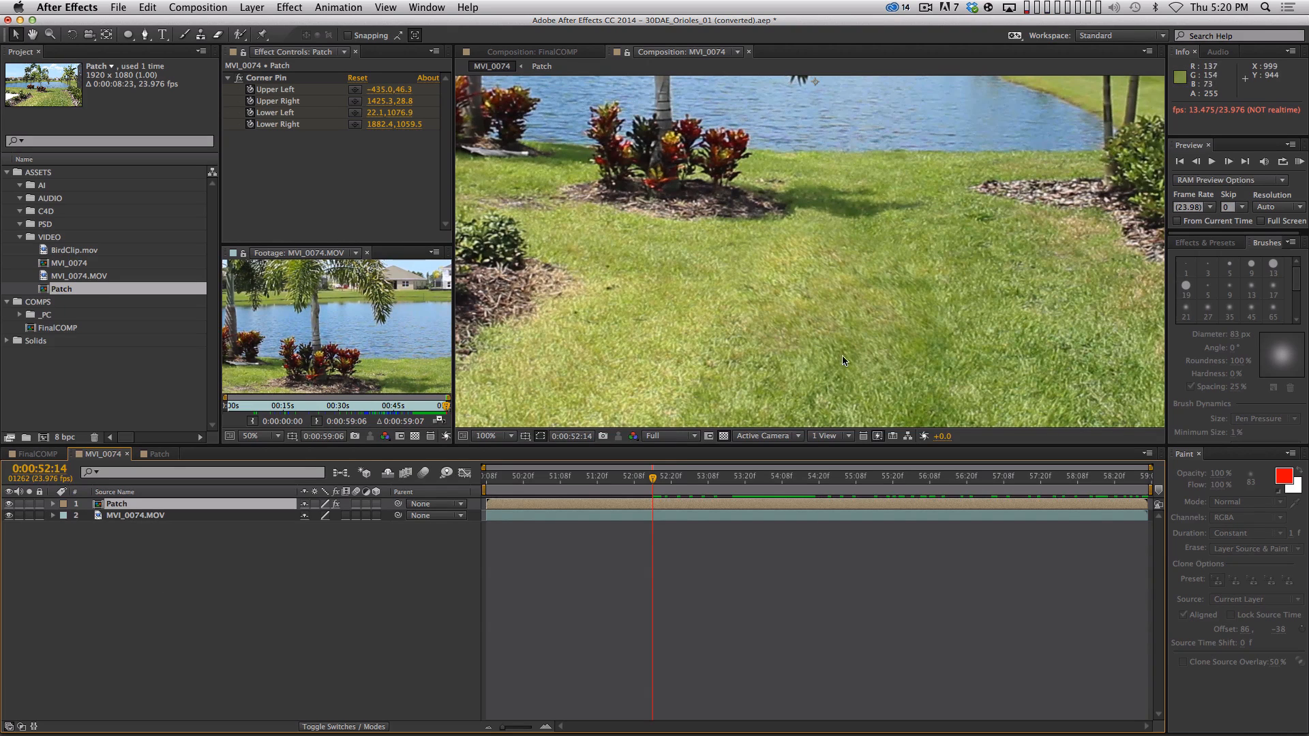
left_click(290, 7)
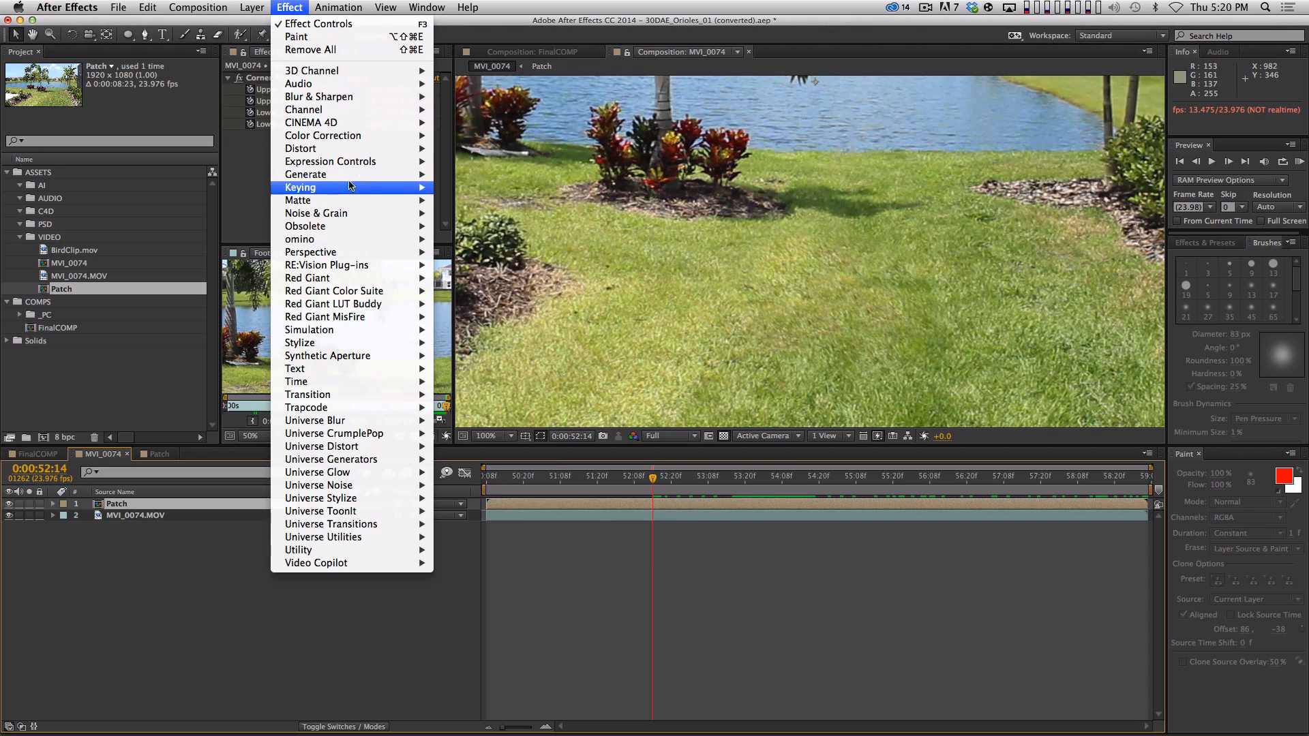
mouse_move(339, 163)
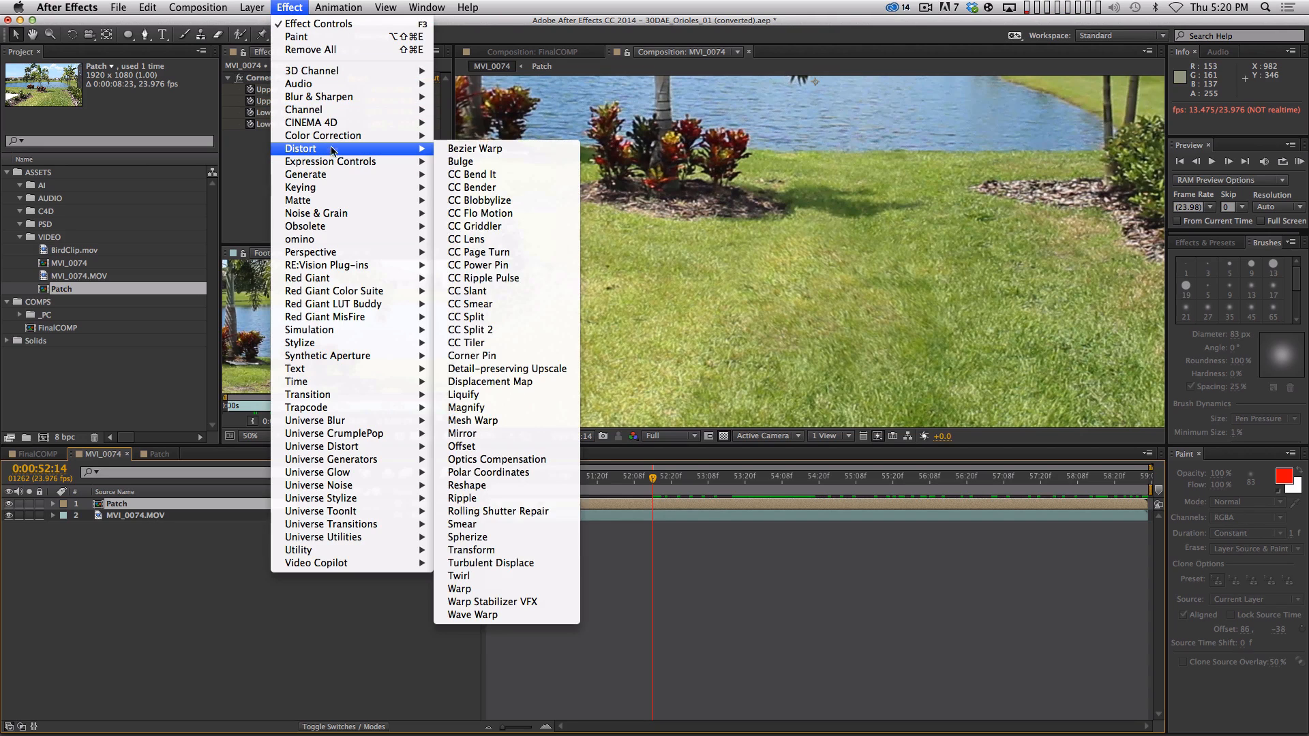
mouse_move(334, 97)
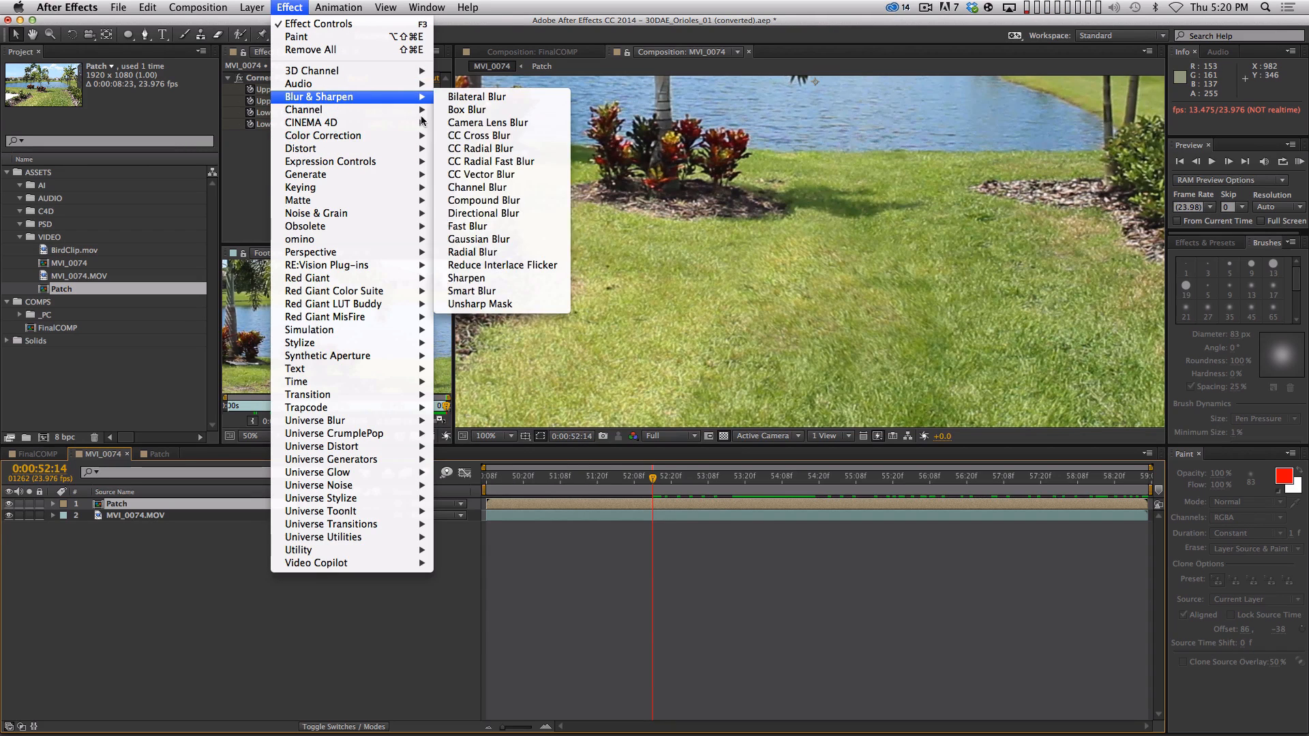
left_click(471, 278)
left_click(355, 147)
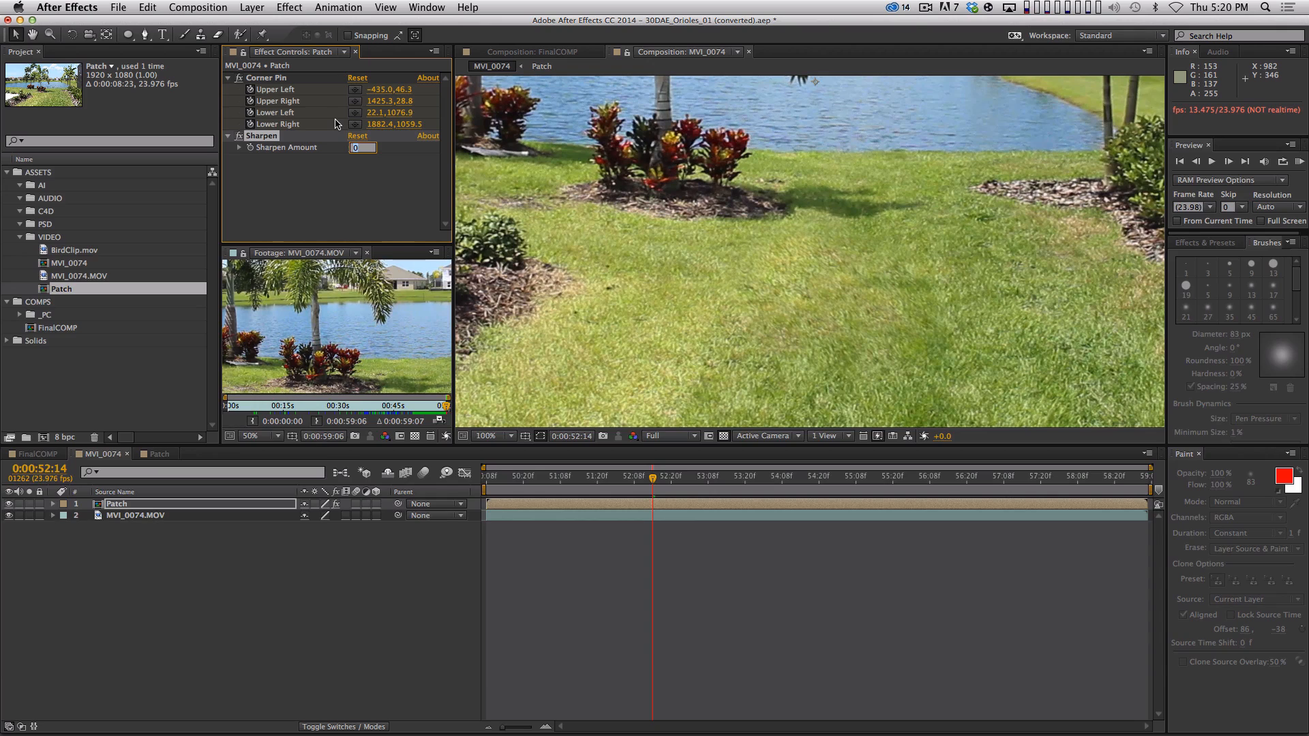
key("Up")
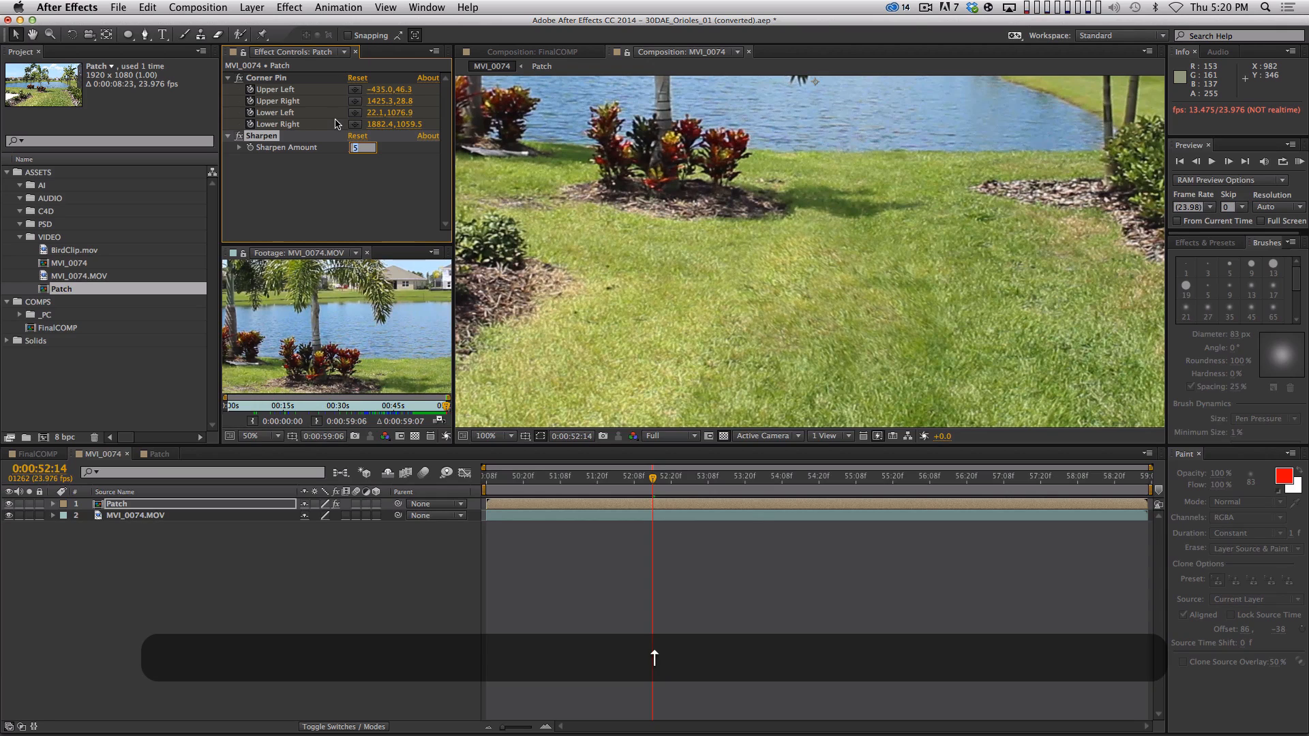
key("Up")
key("Up")
key("Return")
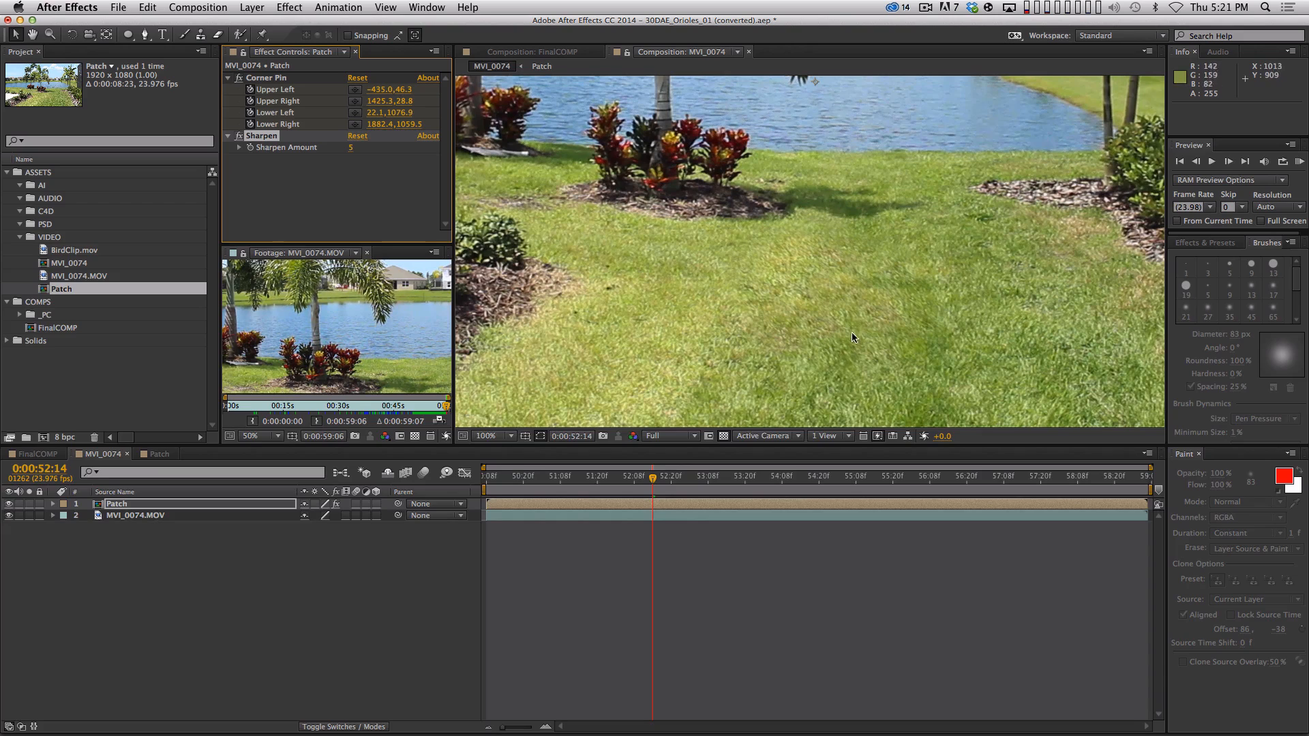
- Compare the grass patch with and without the Sharpen effect at up to 200% magnification
left_click_drag(852, 332, 839, 252)
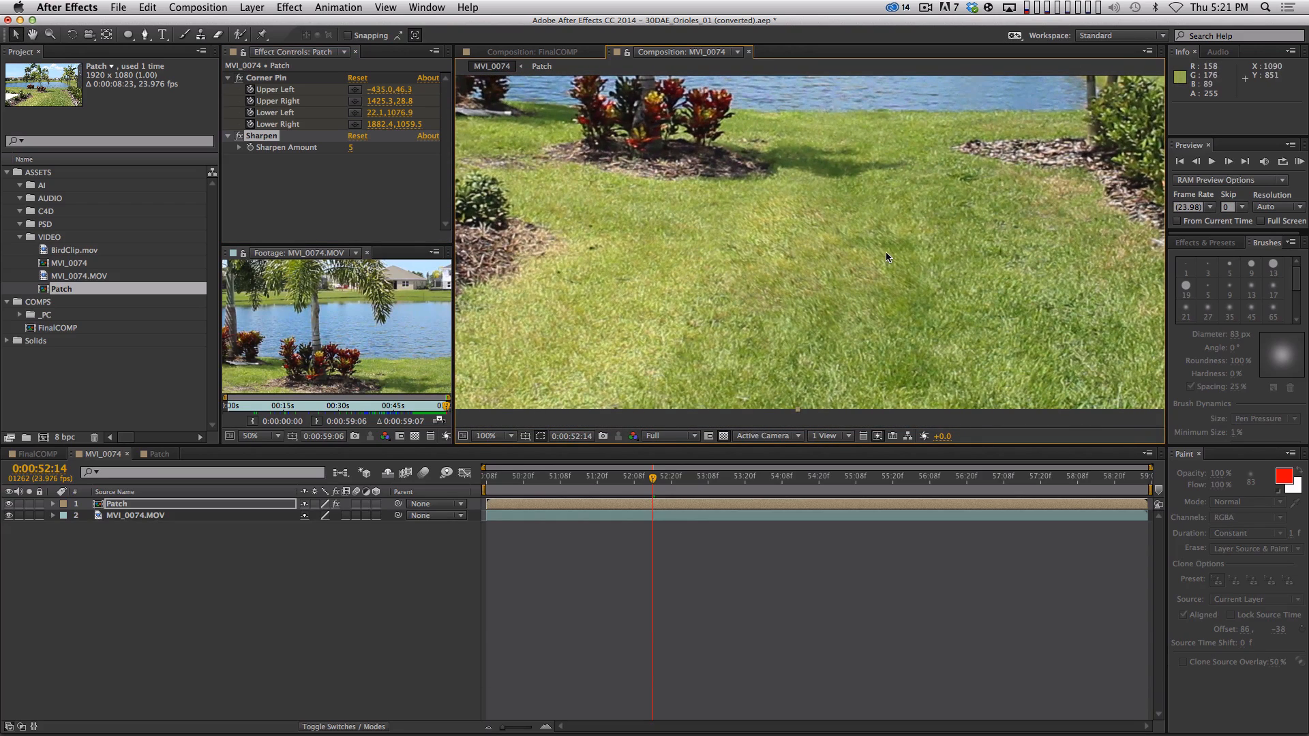
left_click(239, 136)
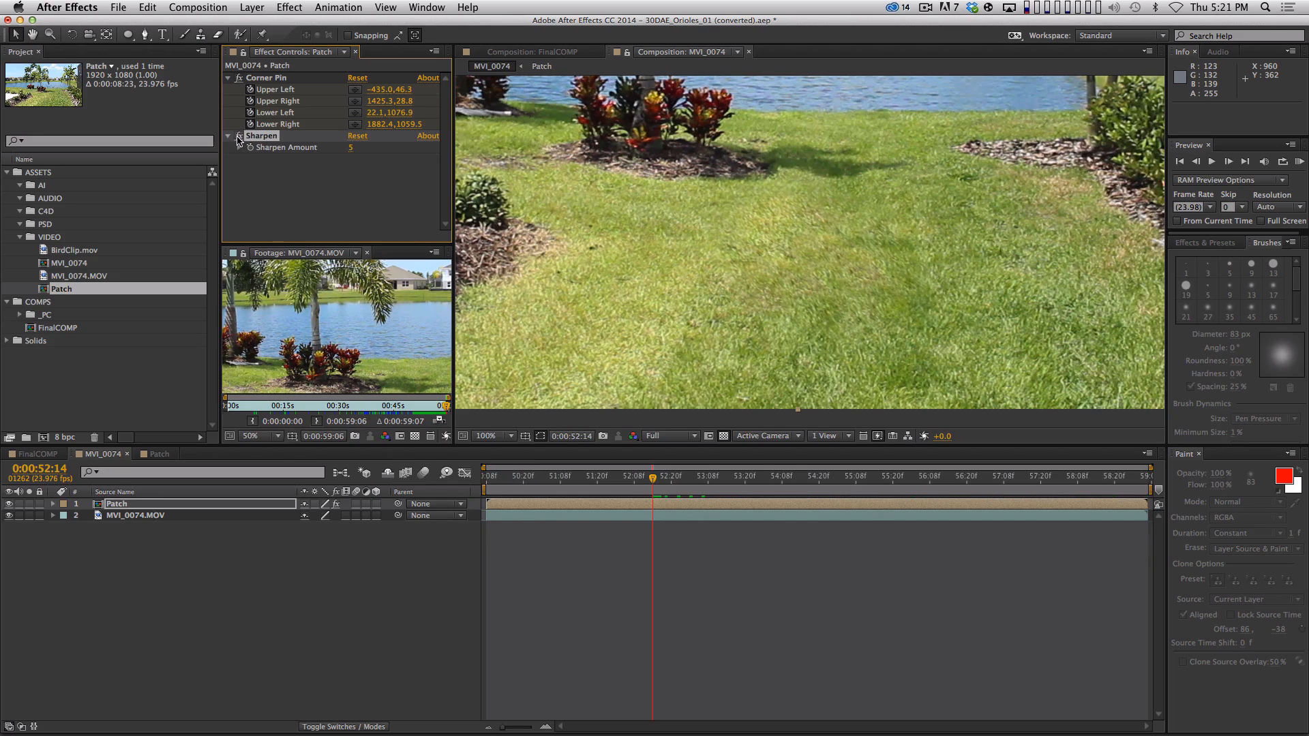
scroll(812, 321, "up", 1)
key("space")
left_click_drag(774, 267, 794, 301)
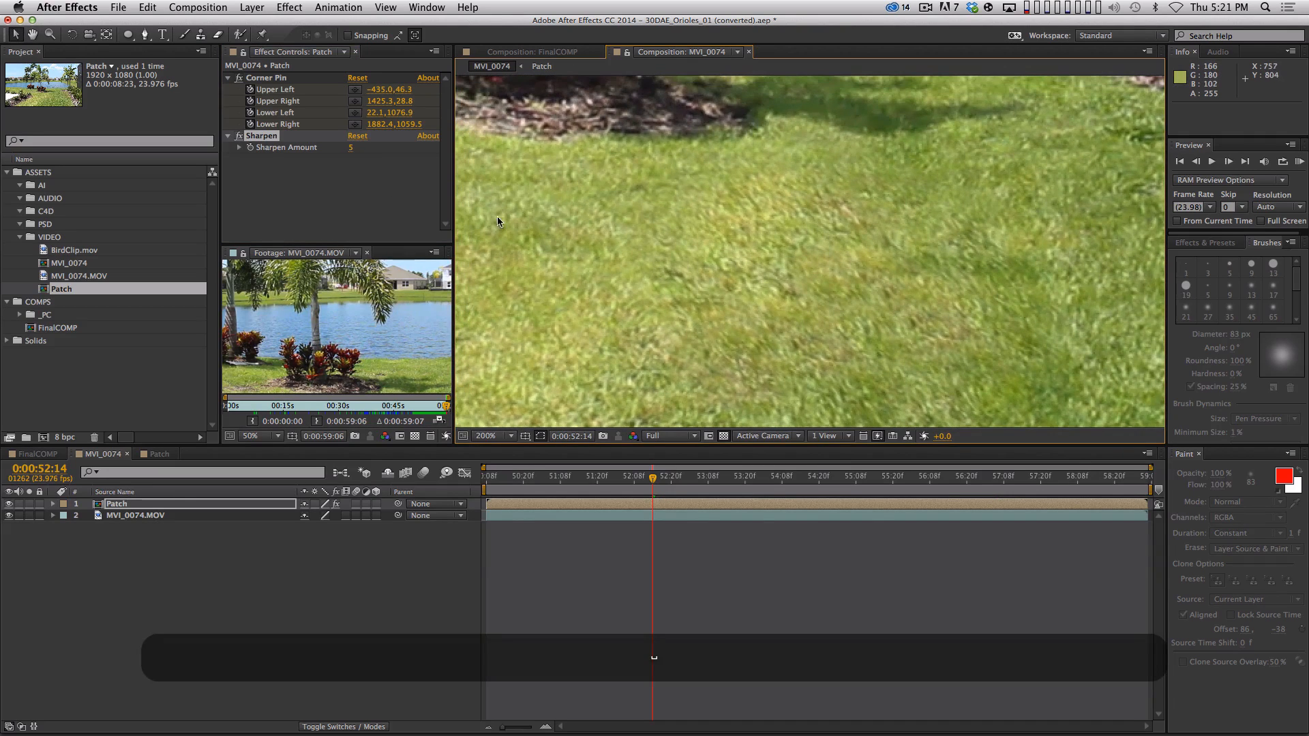
left_click(238, 140)
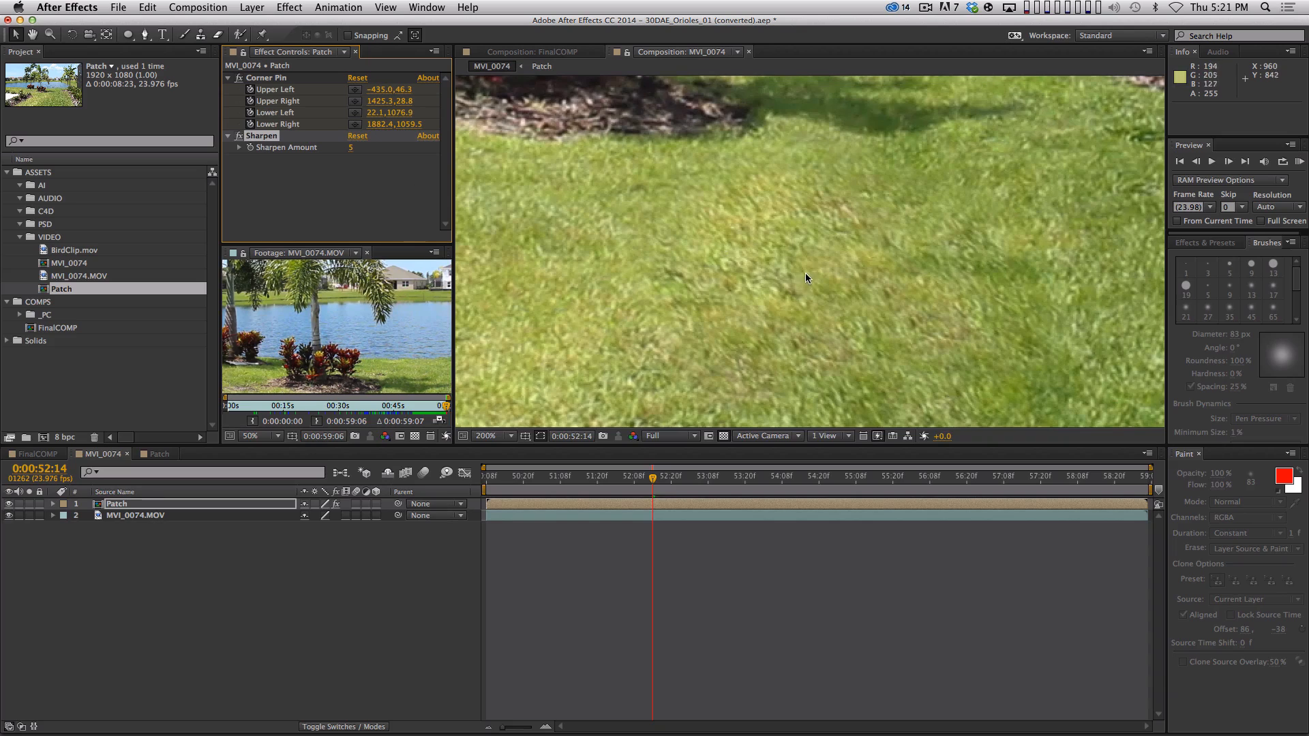
- Play back the sharpened composite at 50% magnification and look closely at the patched grass at 100%
key("comma")
key("comma")
key("space")
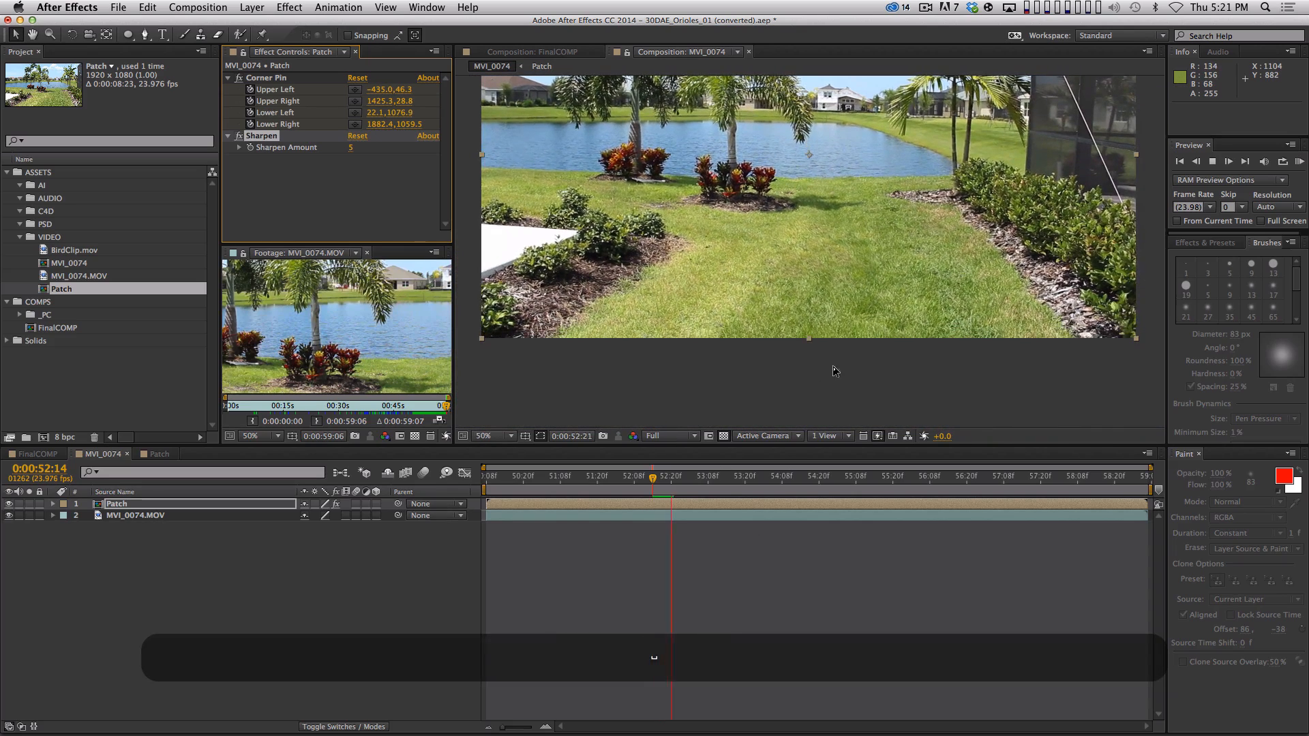
key("space")
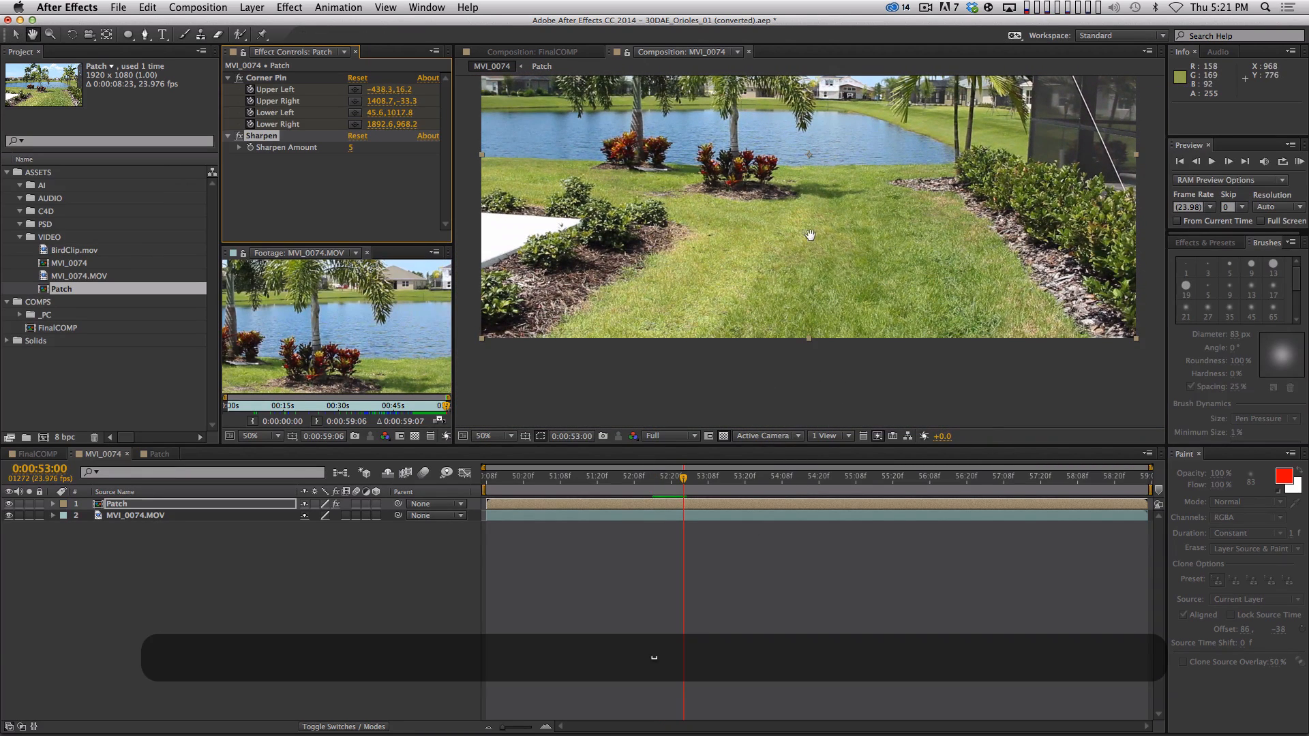
key("period")
key("period")
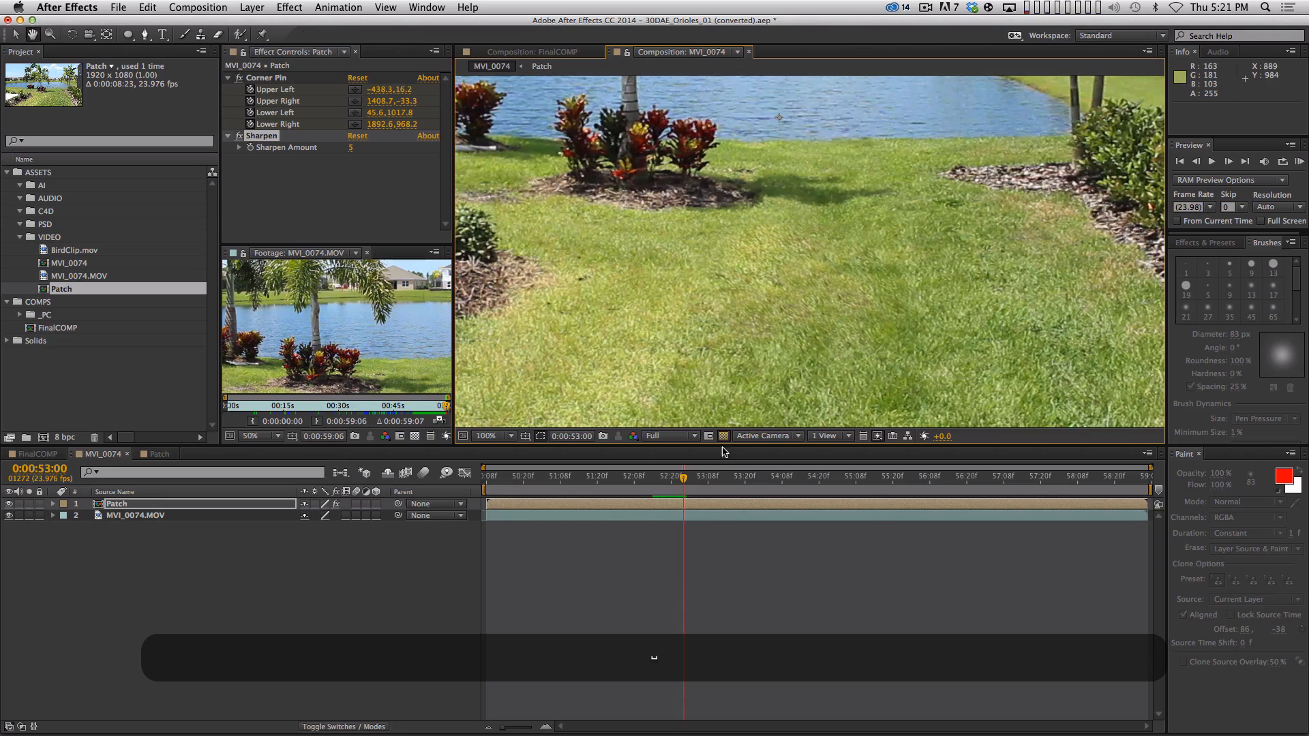
- Render a RAM preview of the sharpened composite, maximize the composition viewer and open its magnification choices
key("0")
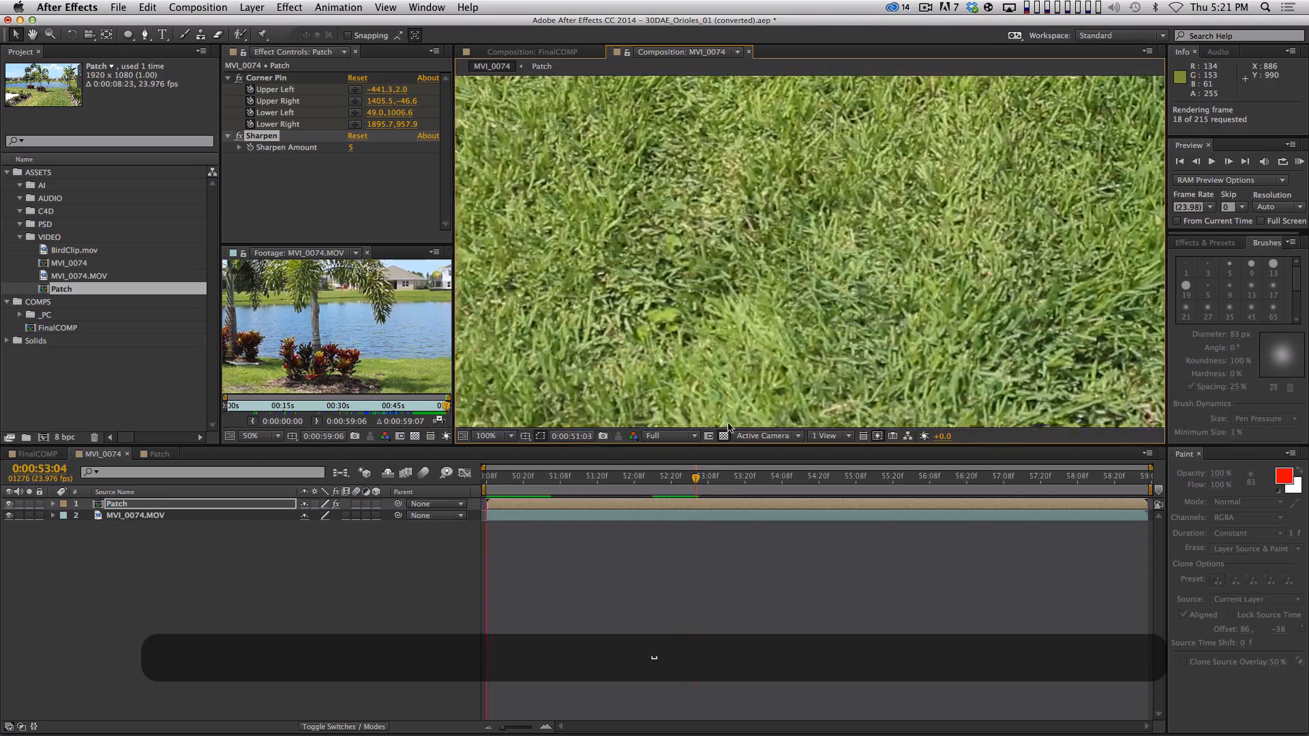
key("grave")
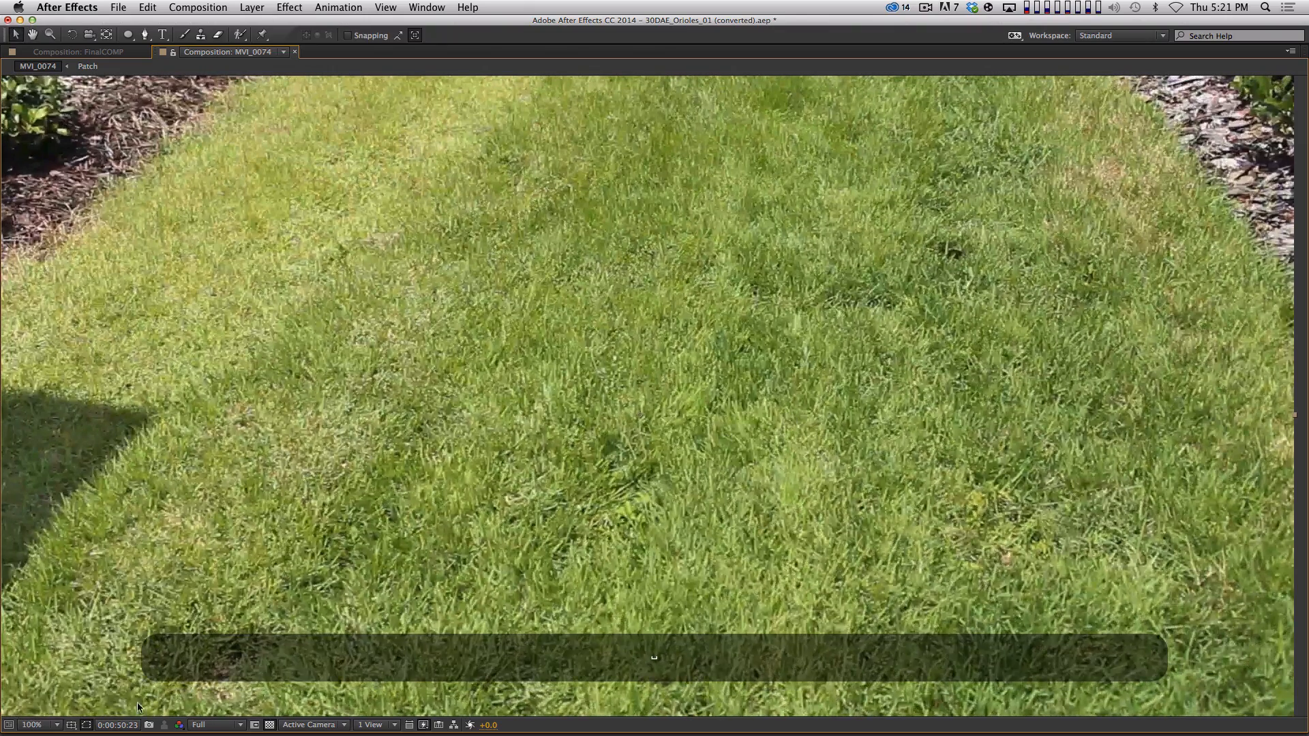
left_click(53, 725)
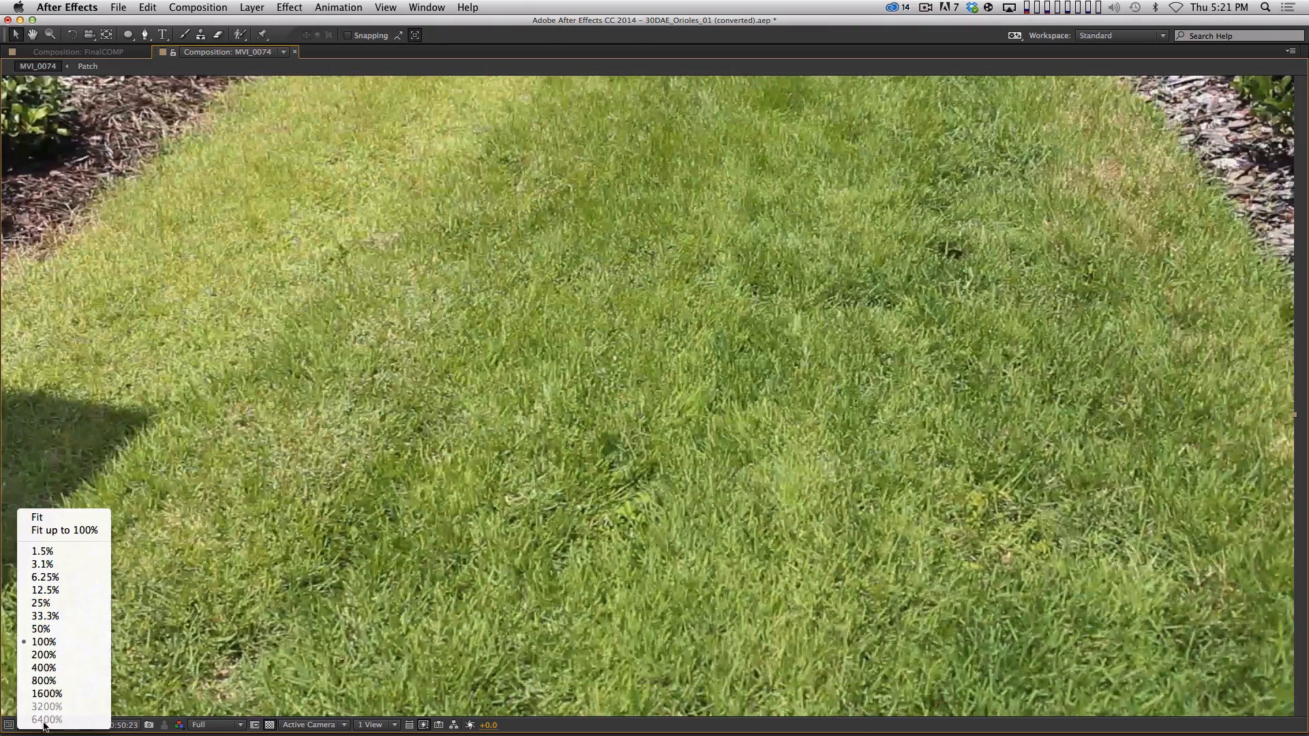
- Fit the MVI_0074 composition view up to 100% and preview the patched grass shot, finishing in the standard panel layout
left_click(72, 531)
key("0")
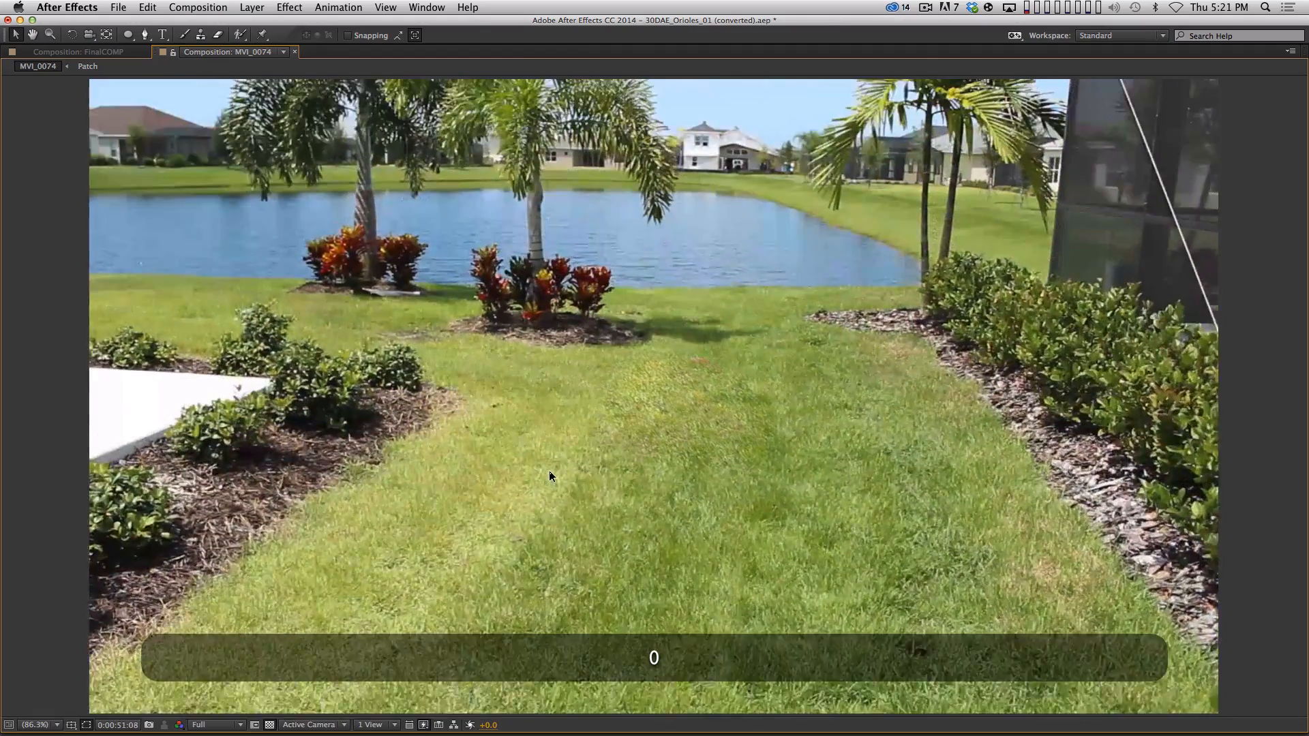
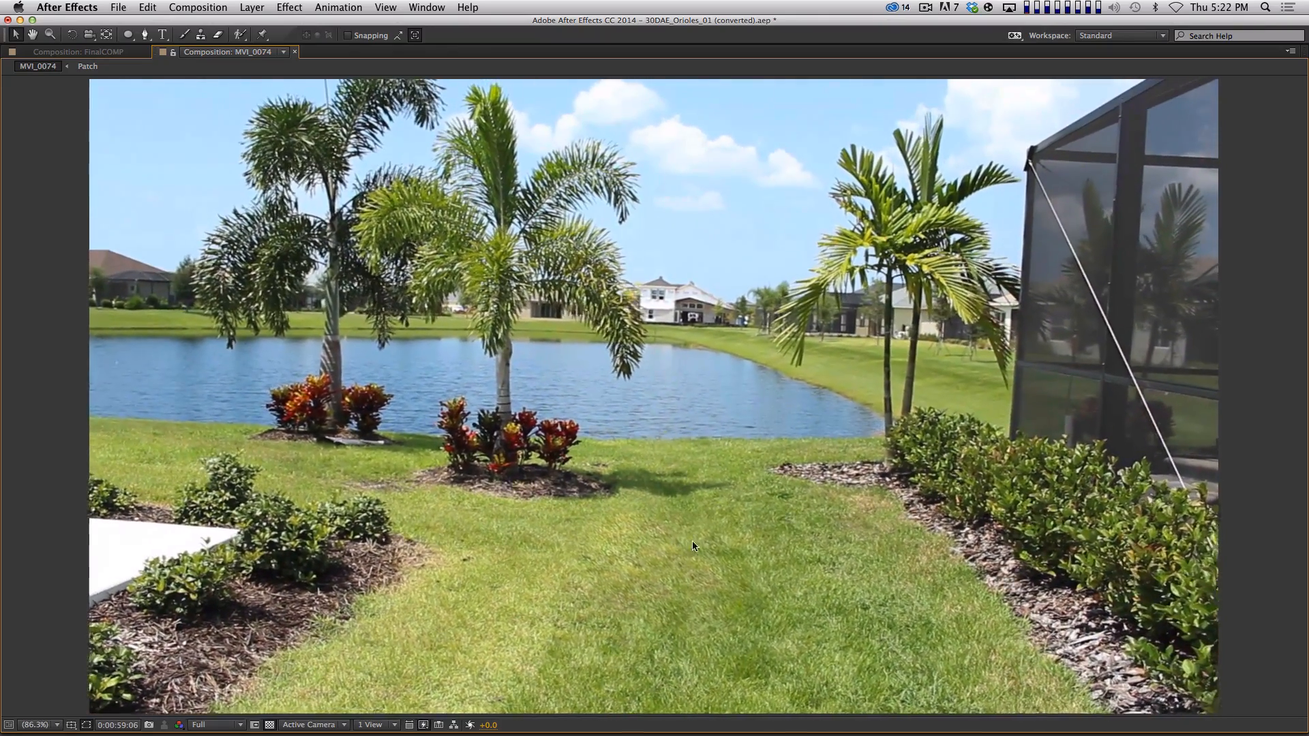
key("space")
key("grave")
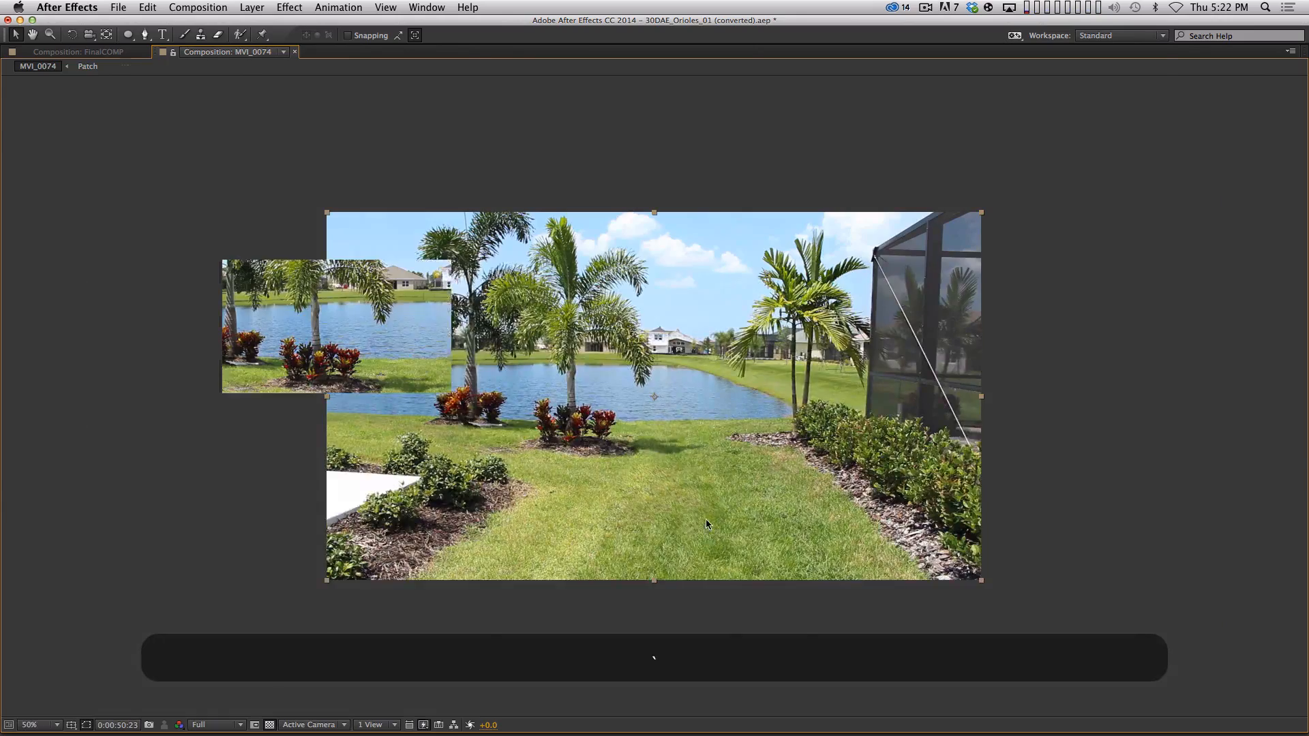
- Inspect the grass patch in the red, green and blue channels one after another at 100% zoom
key("period")
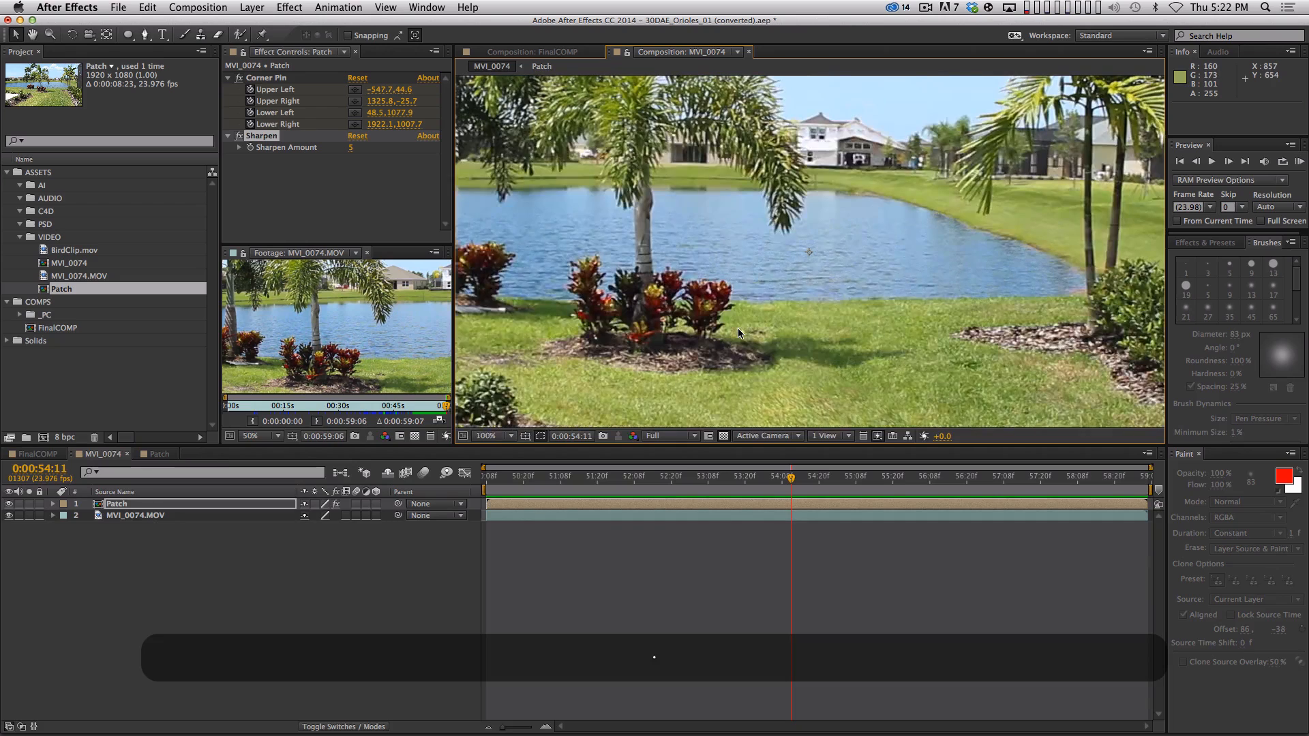
key("space")
left_click_drag(737, 333, 686, 198)
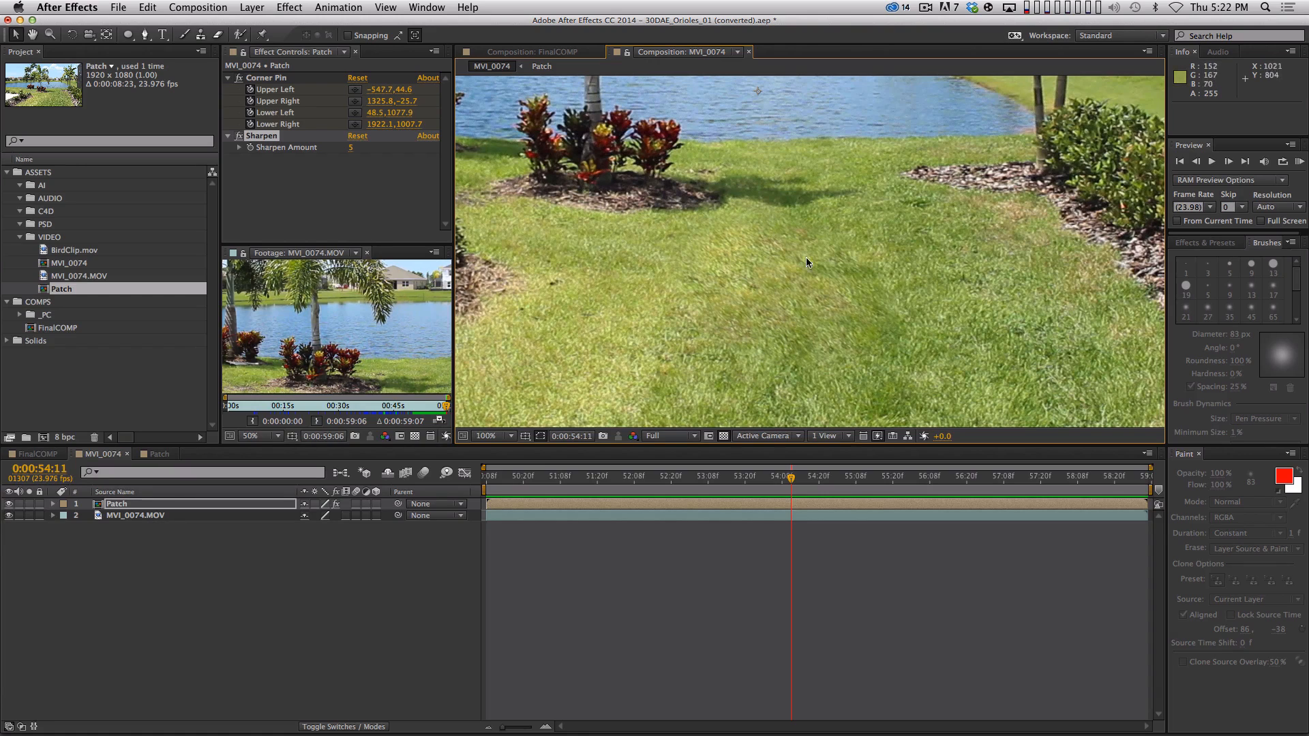
left_click(633, 436)
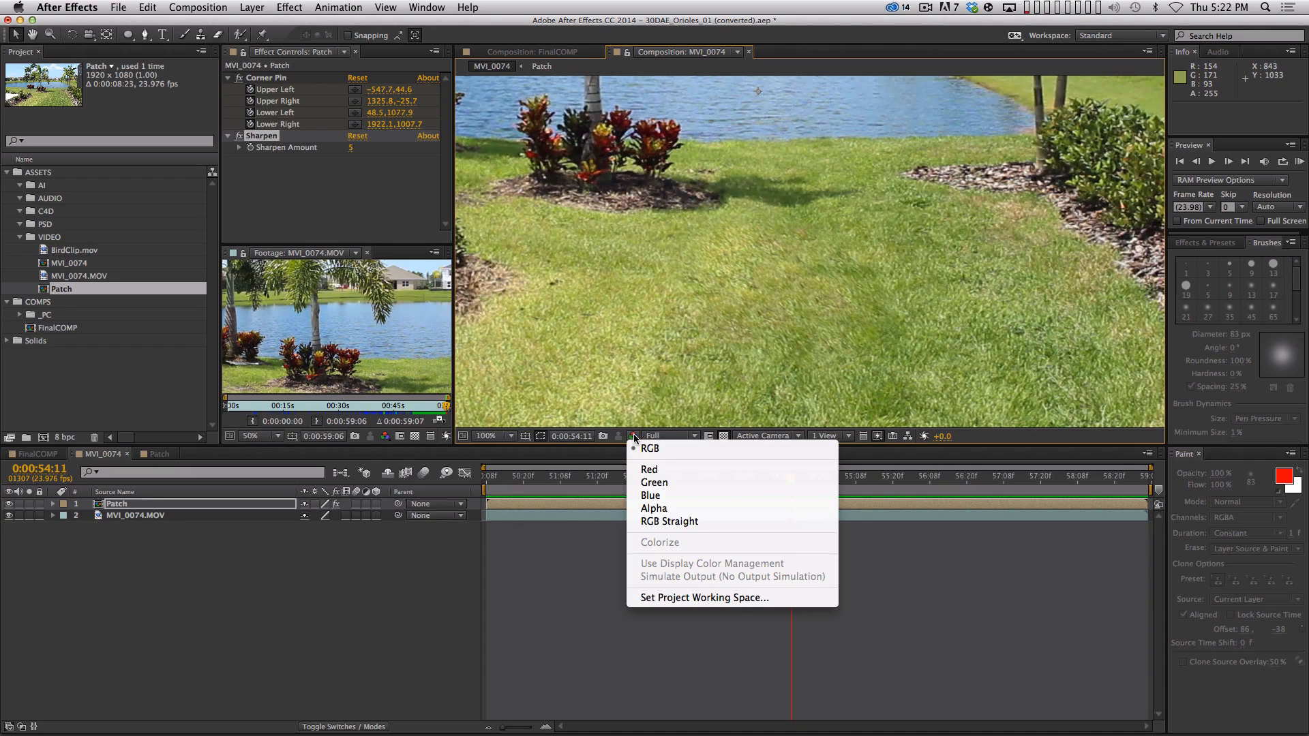
left_click(660, 470)
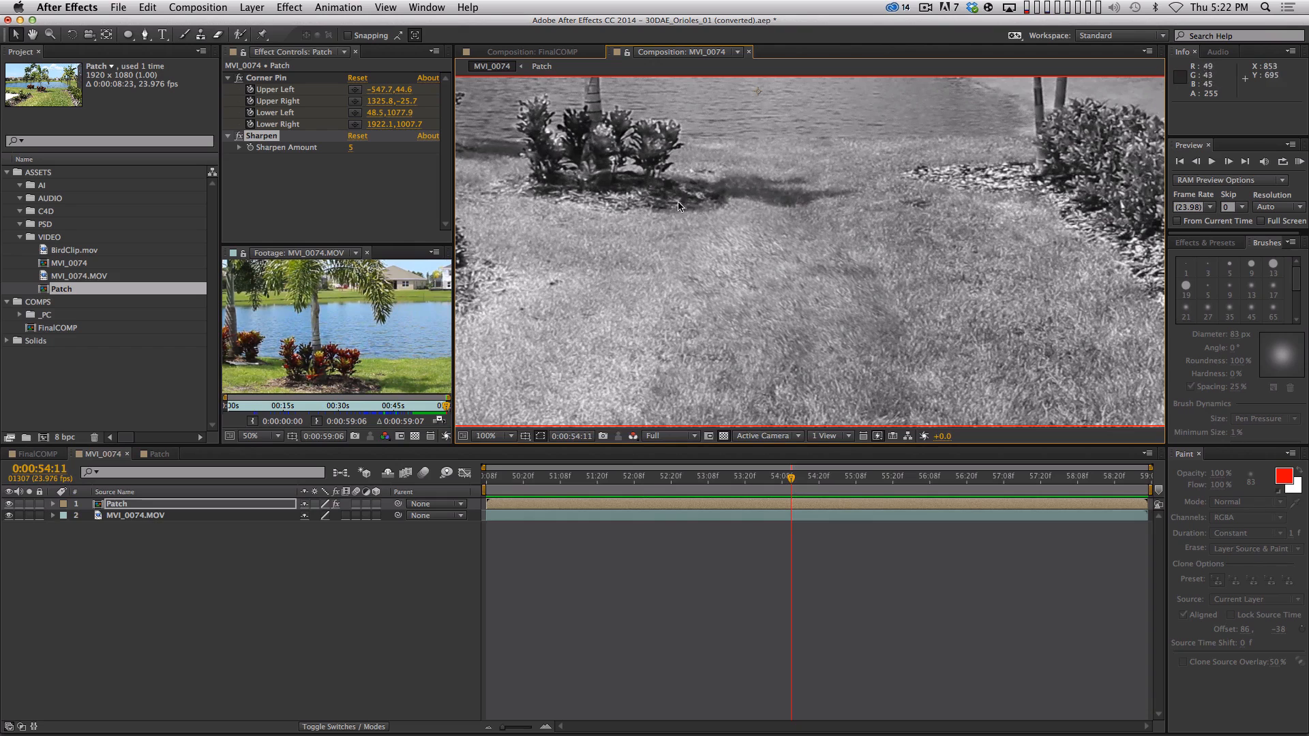
left_click(635, 438)
left_click(648, 482)
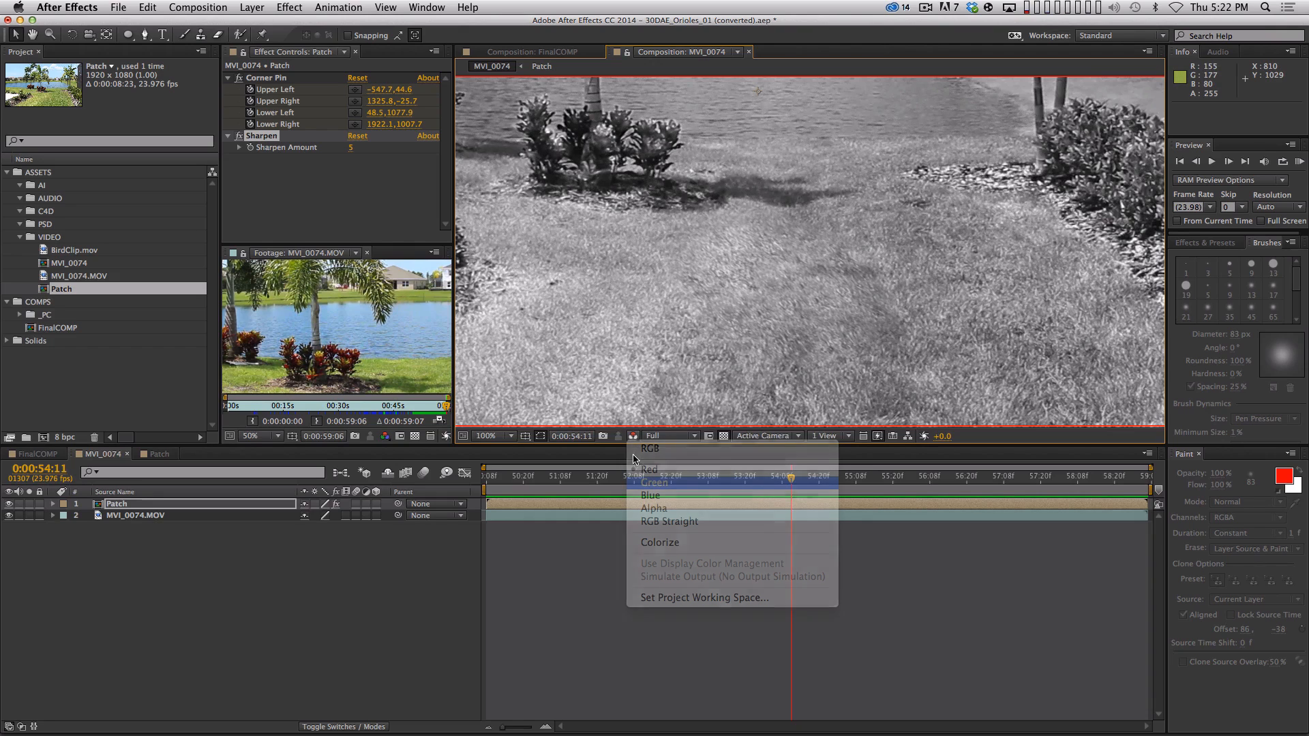
left_click(633, 437)
left_click(651, 495)
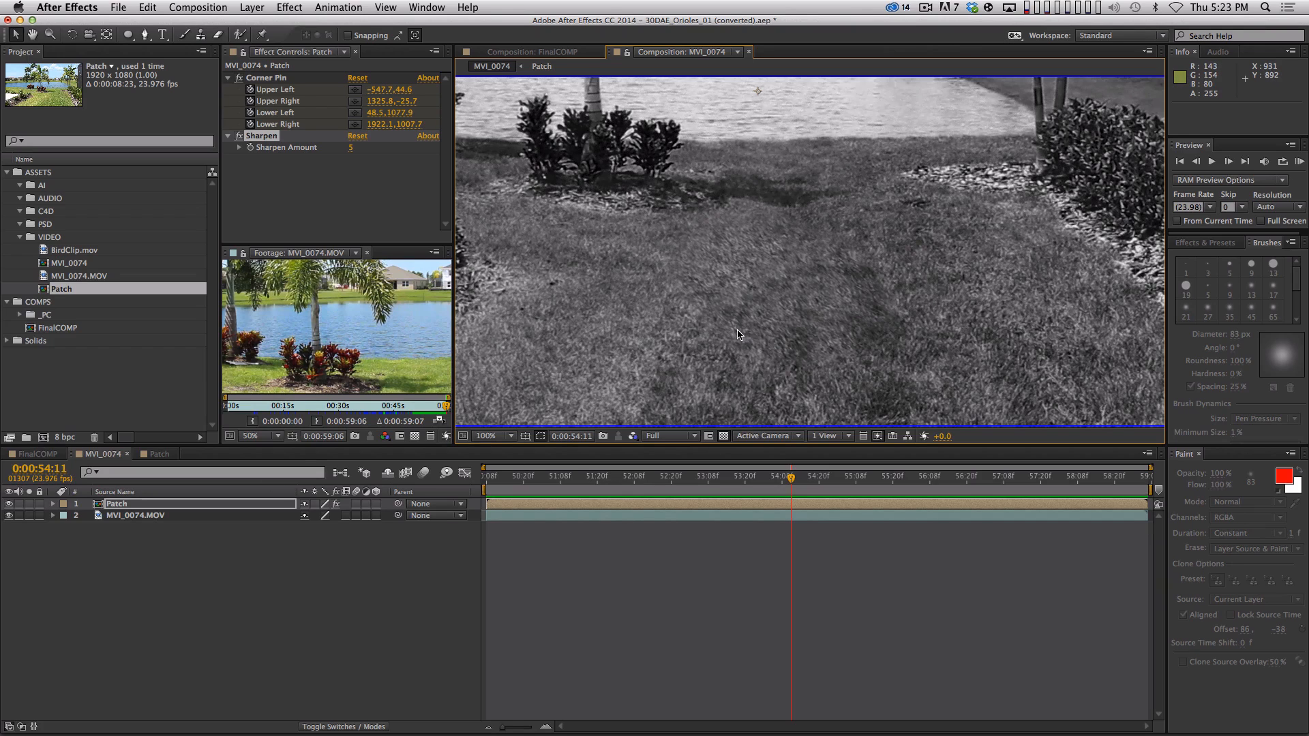
- Play through the shot in the blue channel at 200% zoom to check the patch's texture and noise
key("space")
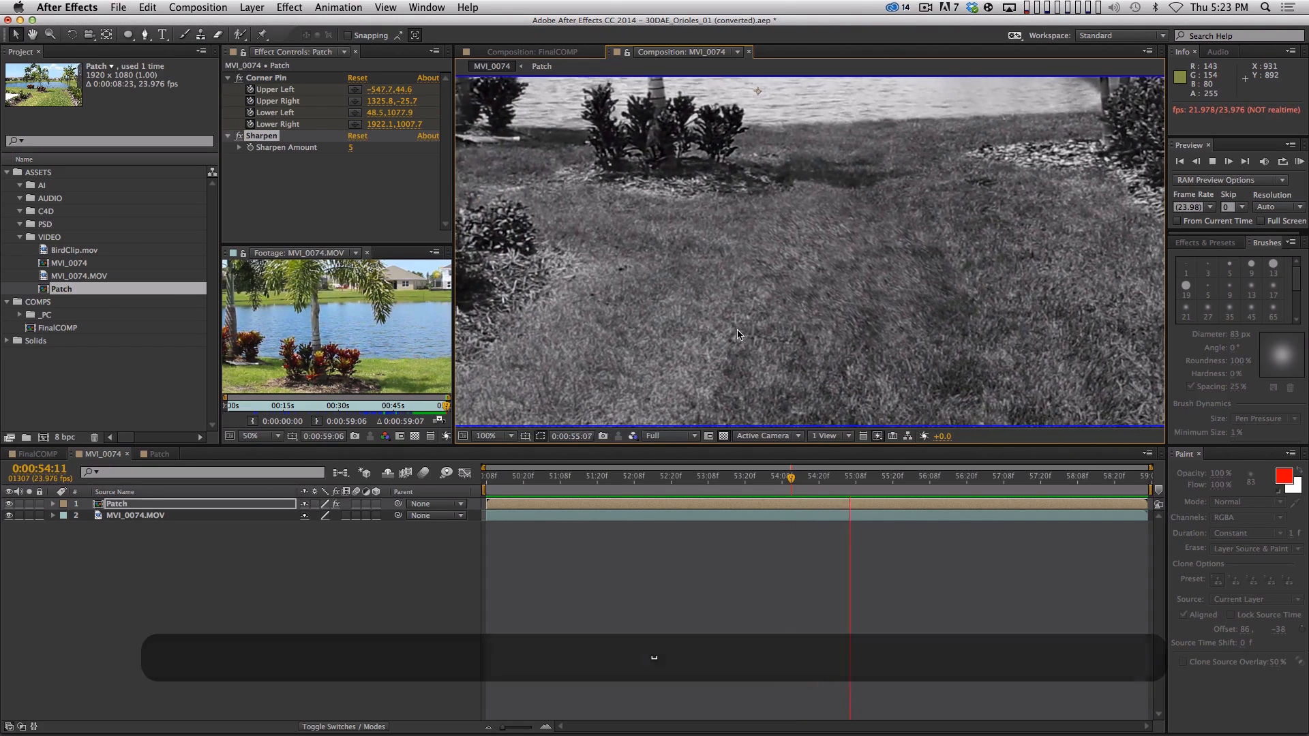
scroll(620, 313, "up", 2)
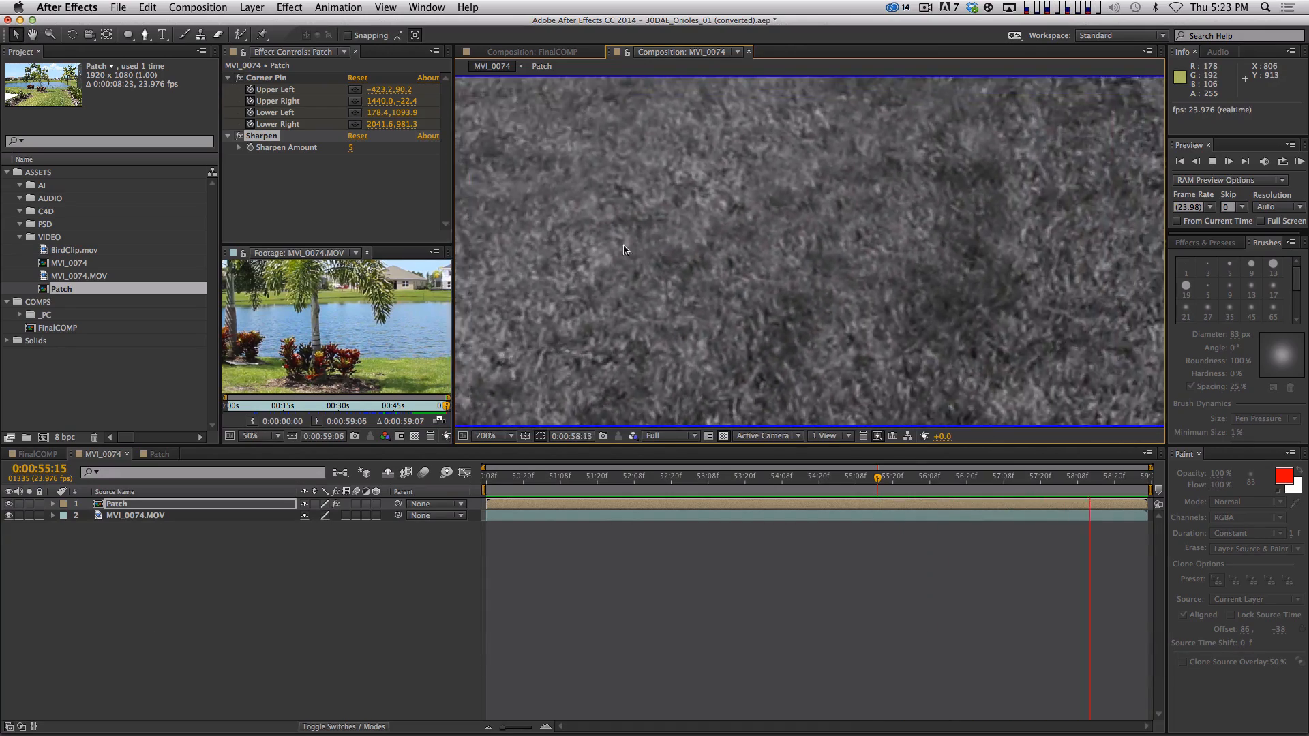
key("space")
key("space")
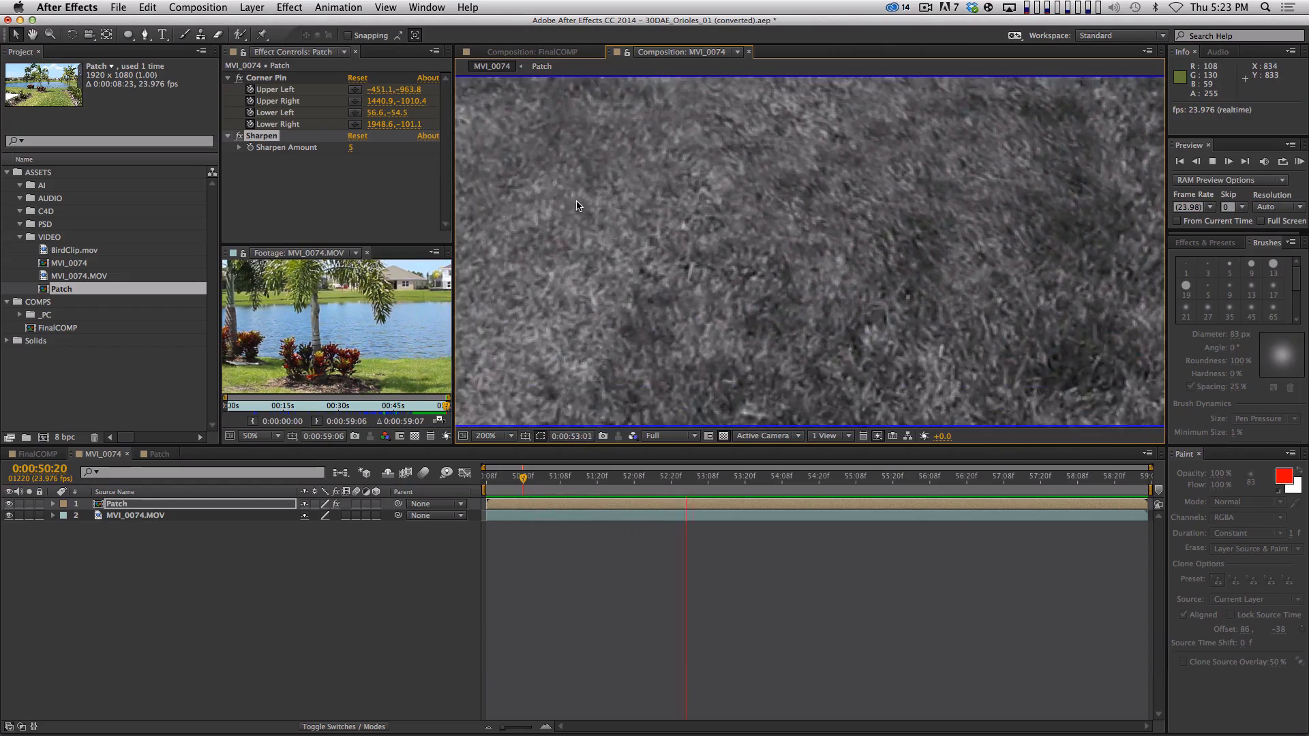
key("space")
key("space")
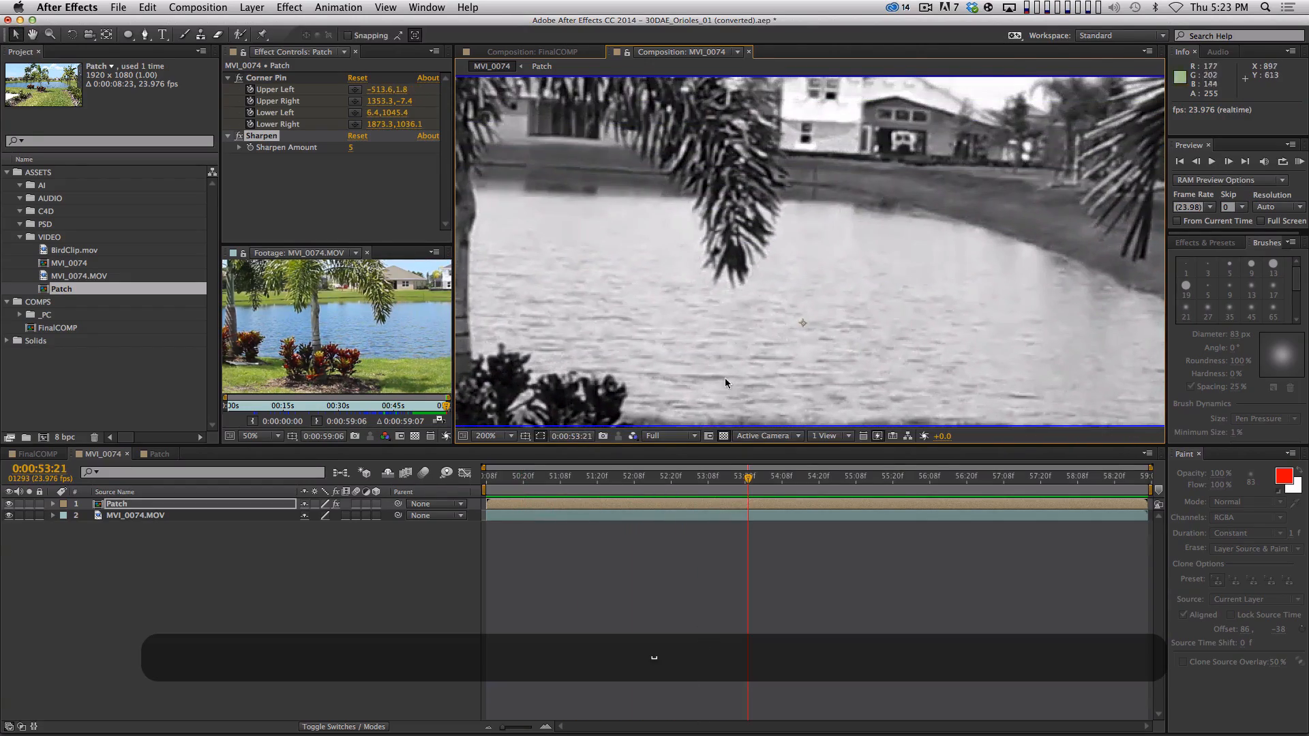
key("space")
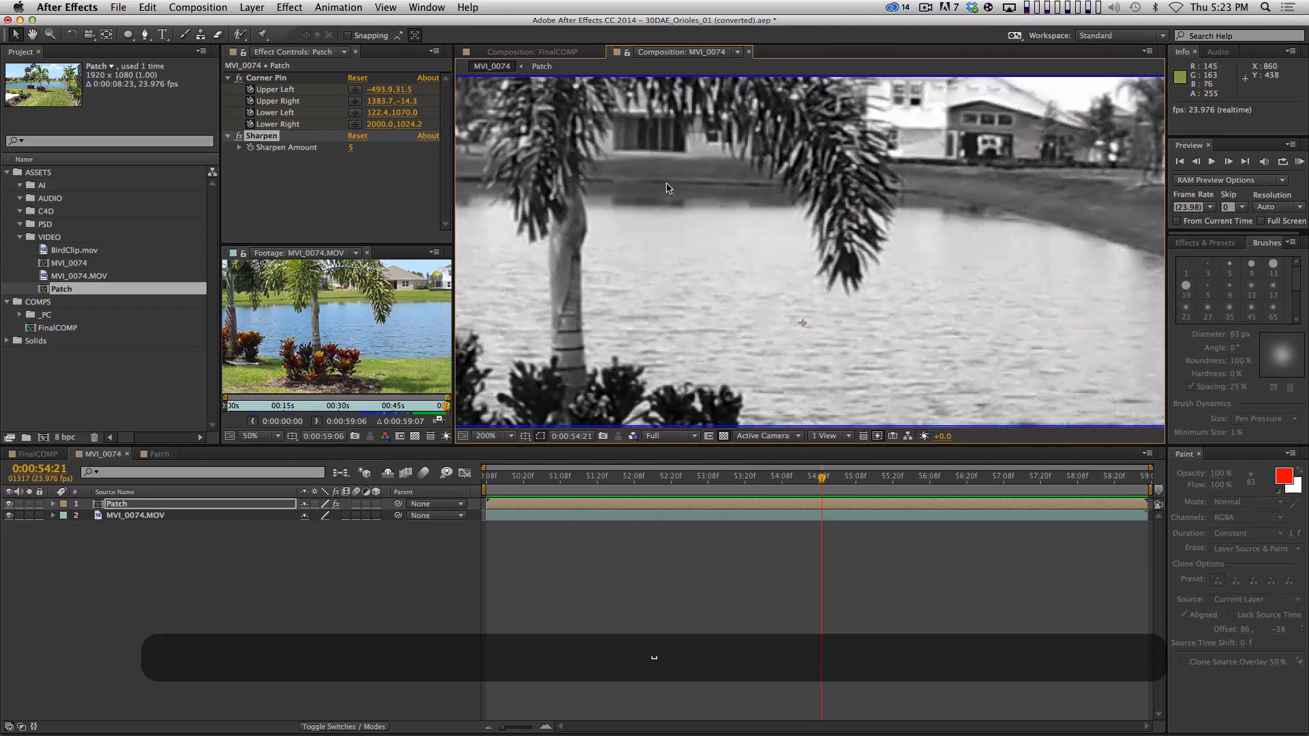
key("space")
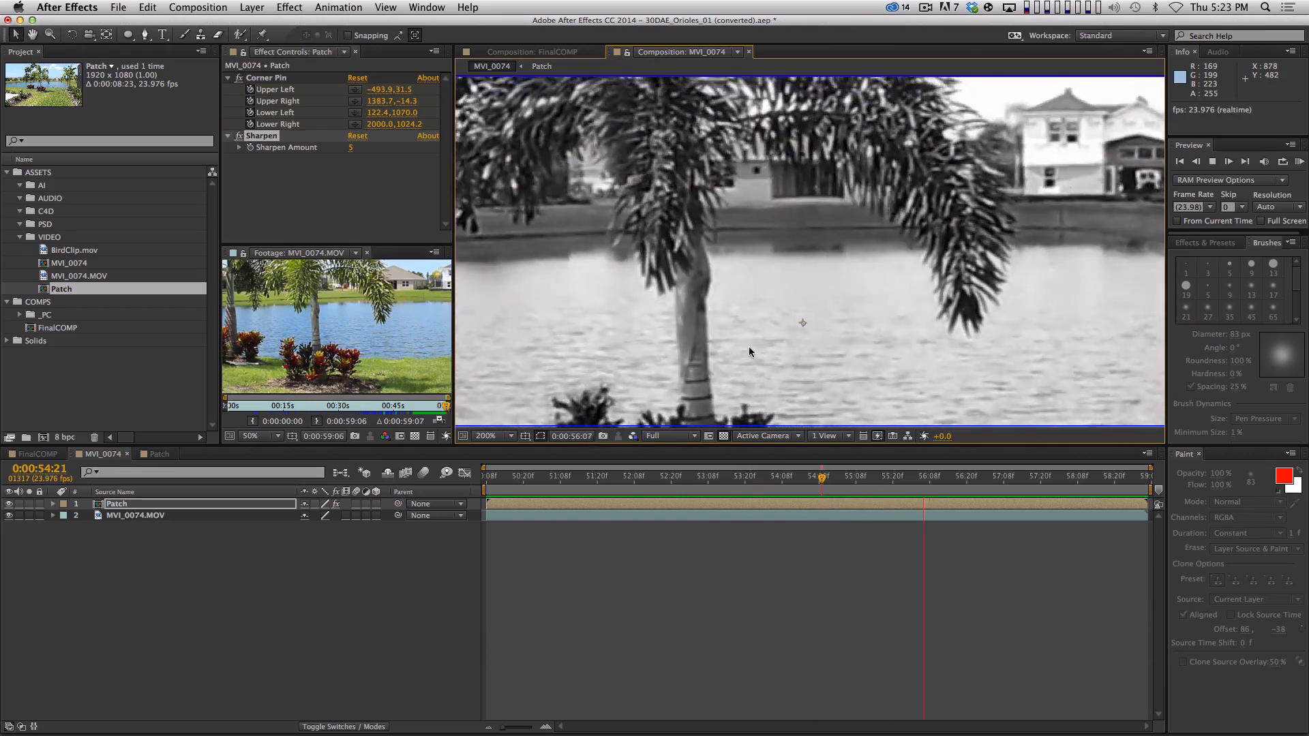
key("space")
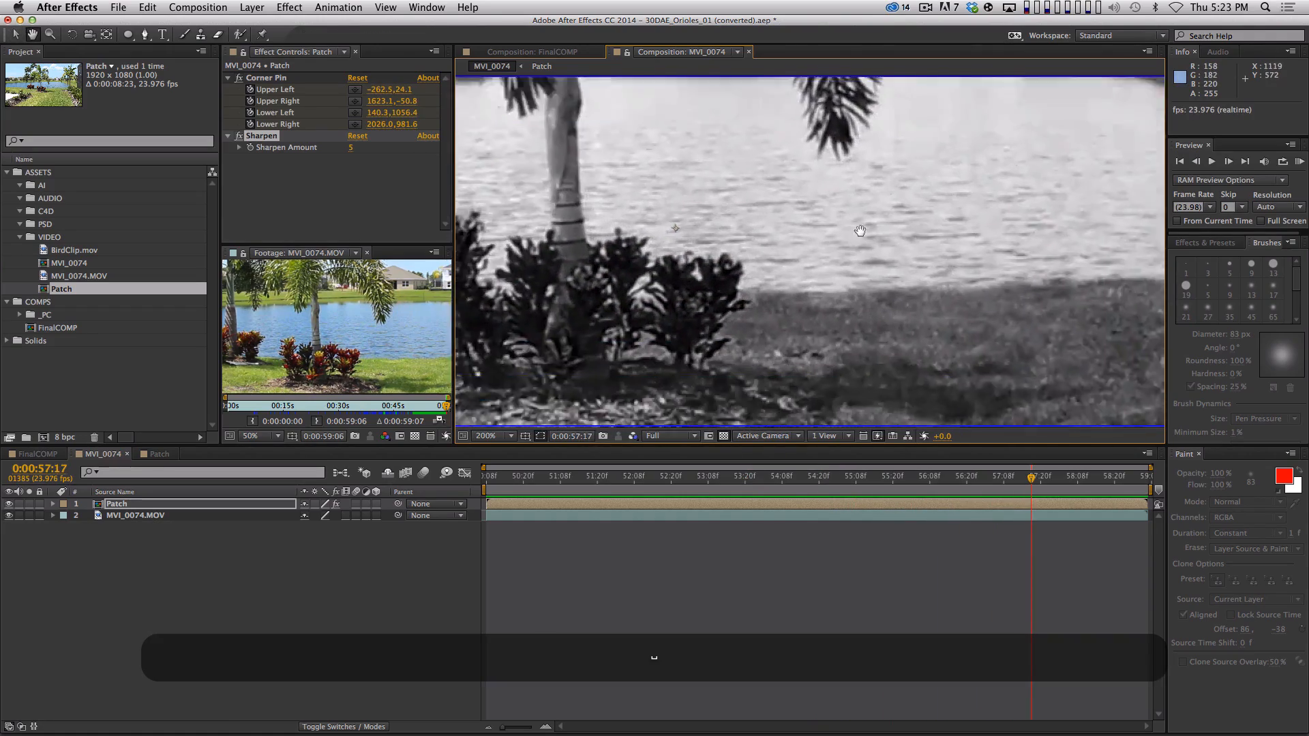
- Replay the grass area in the blue channel at 100% zoom and return the viewer to full RGB color
key("comma")
left_click_drag(747, 365, 815, 269)
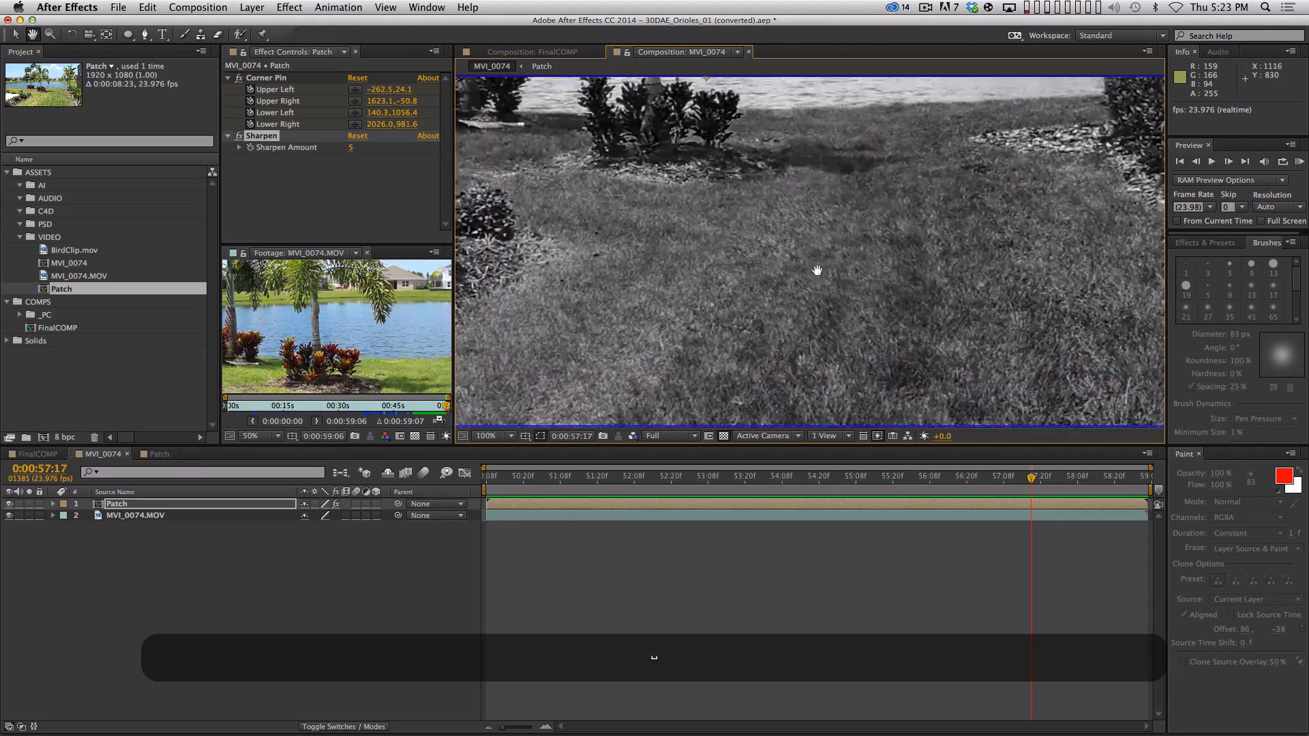
key("space")
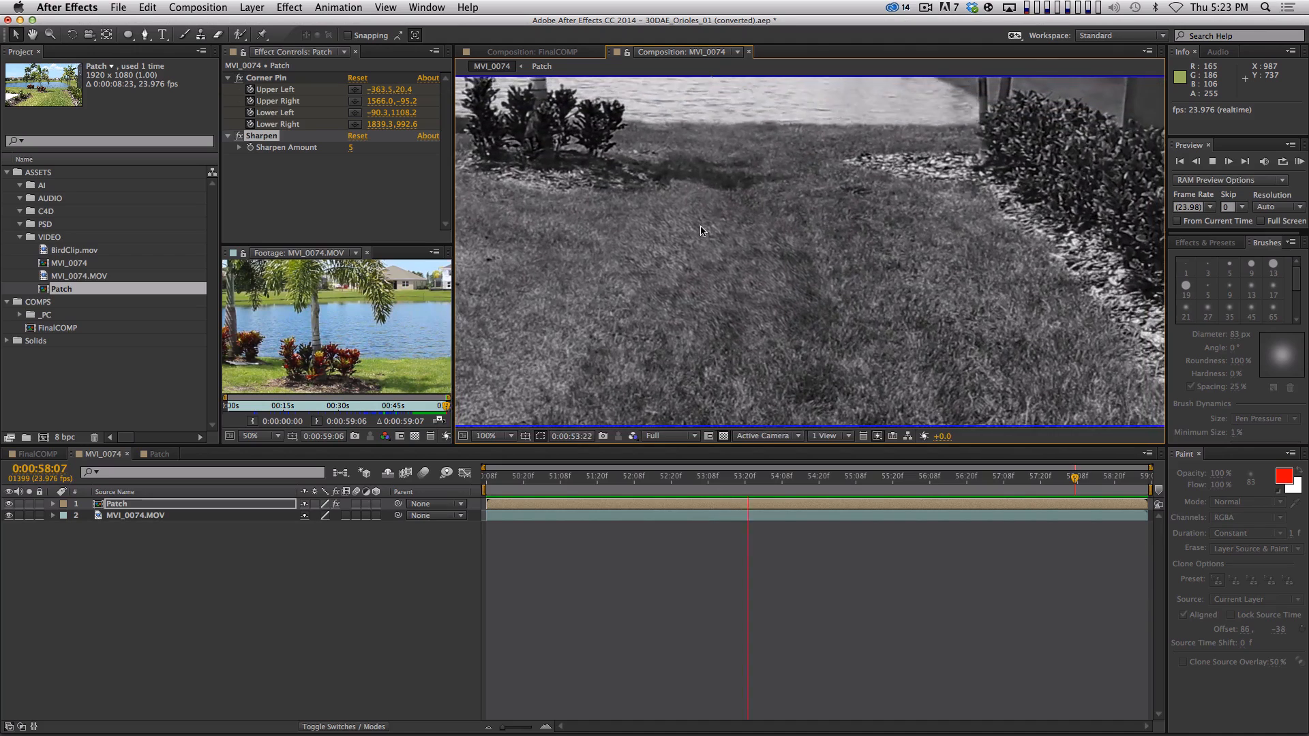
key("space")
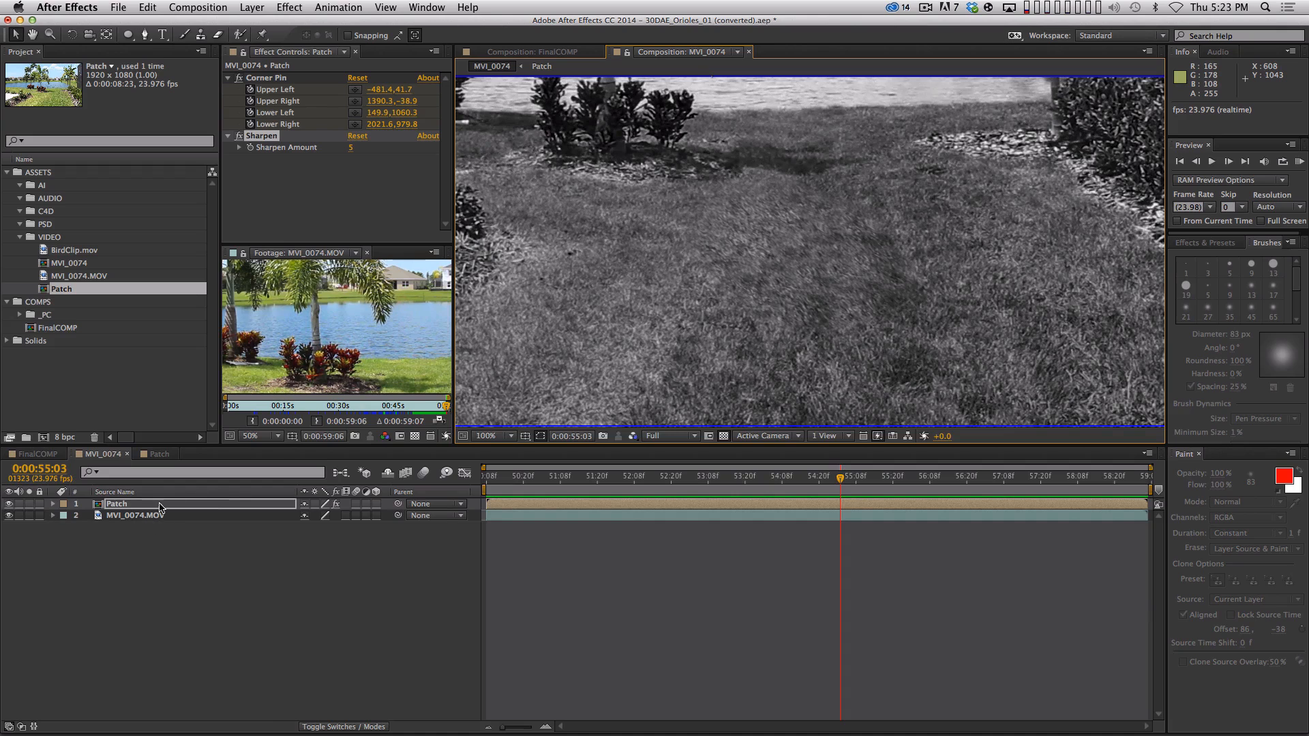
key("alt+1")
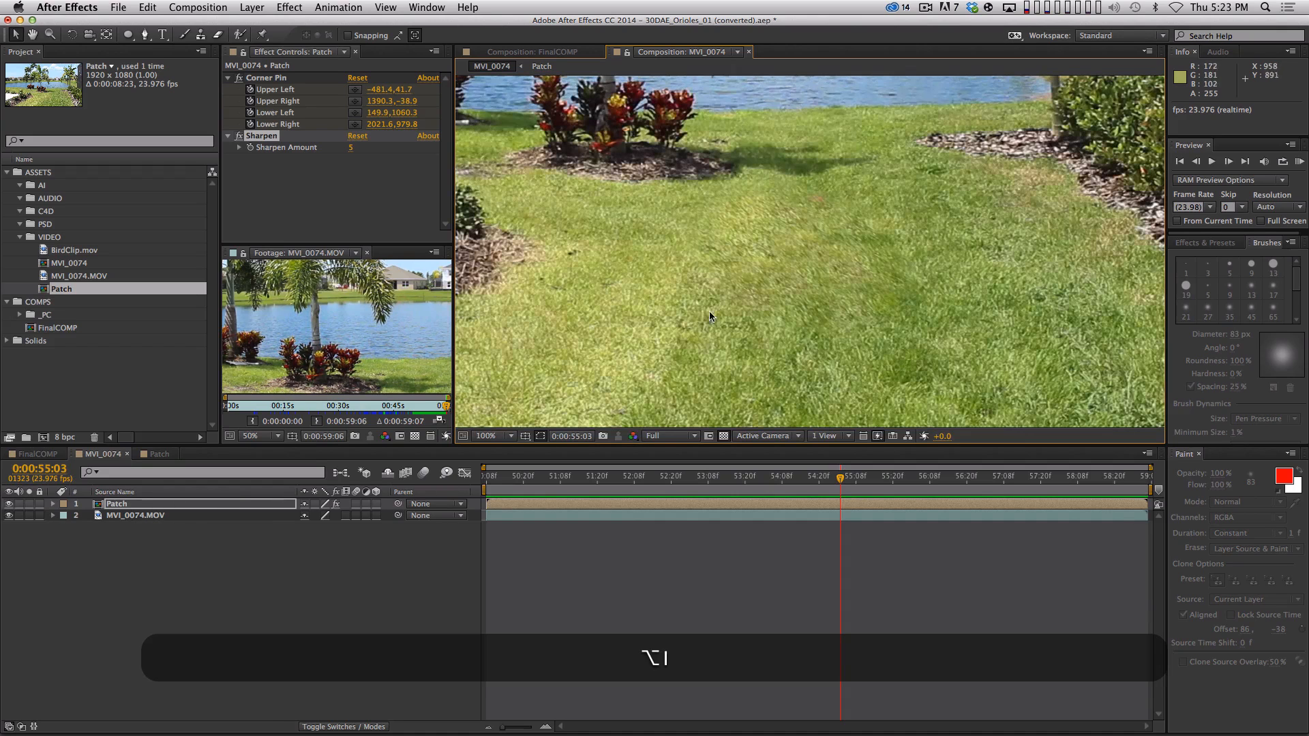
- Check the contents of the Patch precomposition, and solo the Patch layer in the MVI_0074 composition
double_click(108, 506)
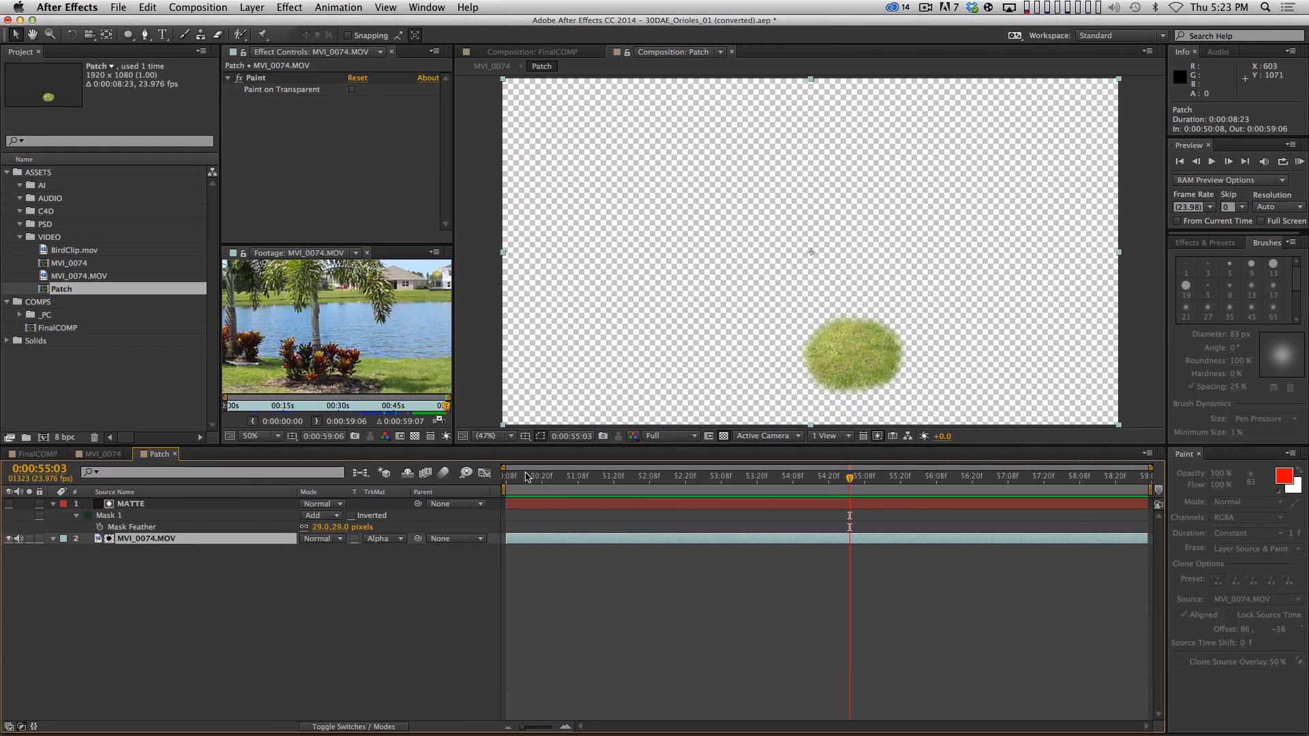
left_click(123, 455)
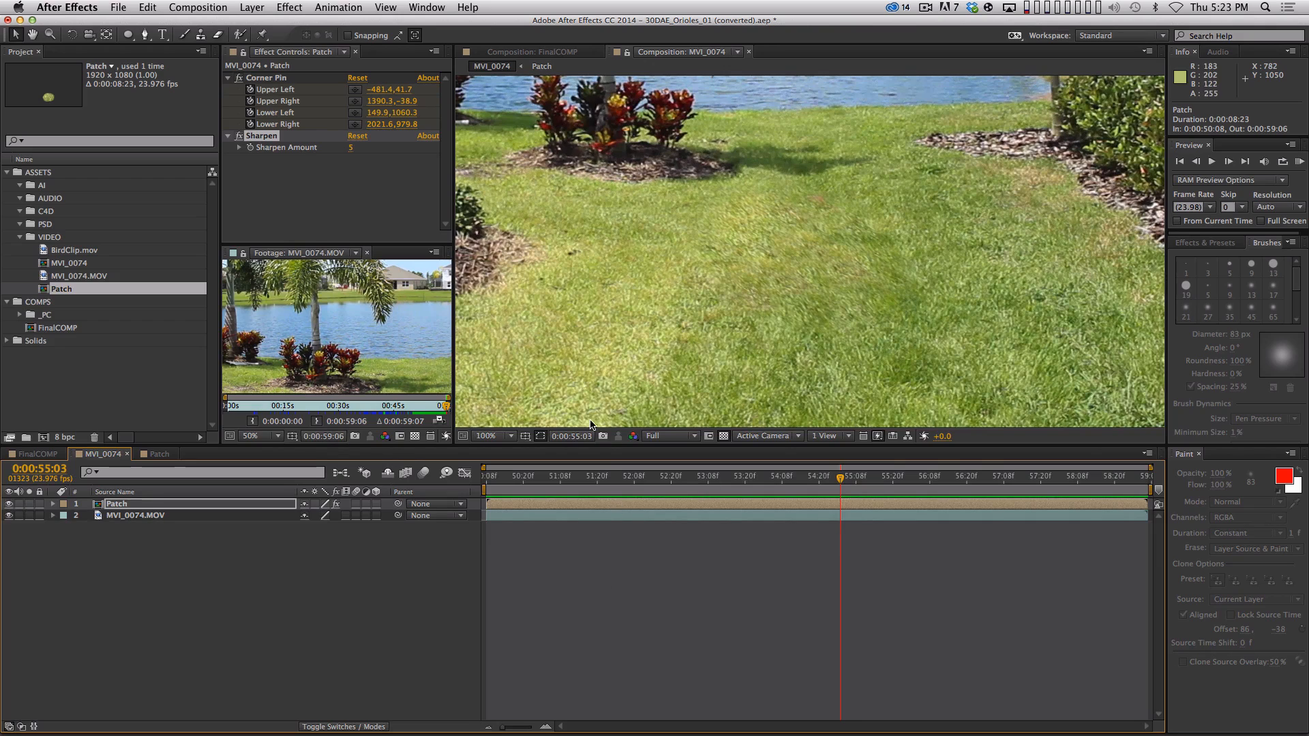
key("comma")
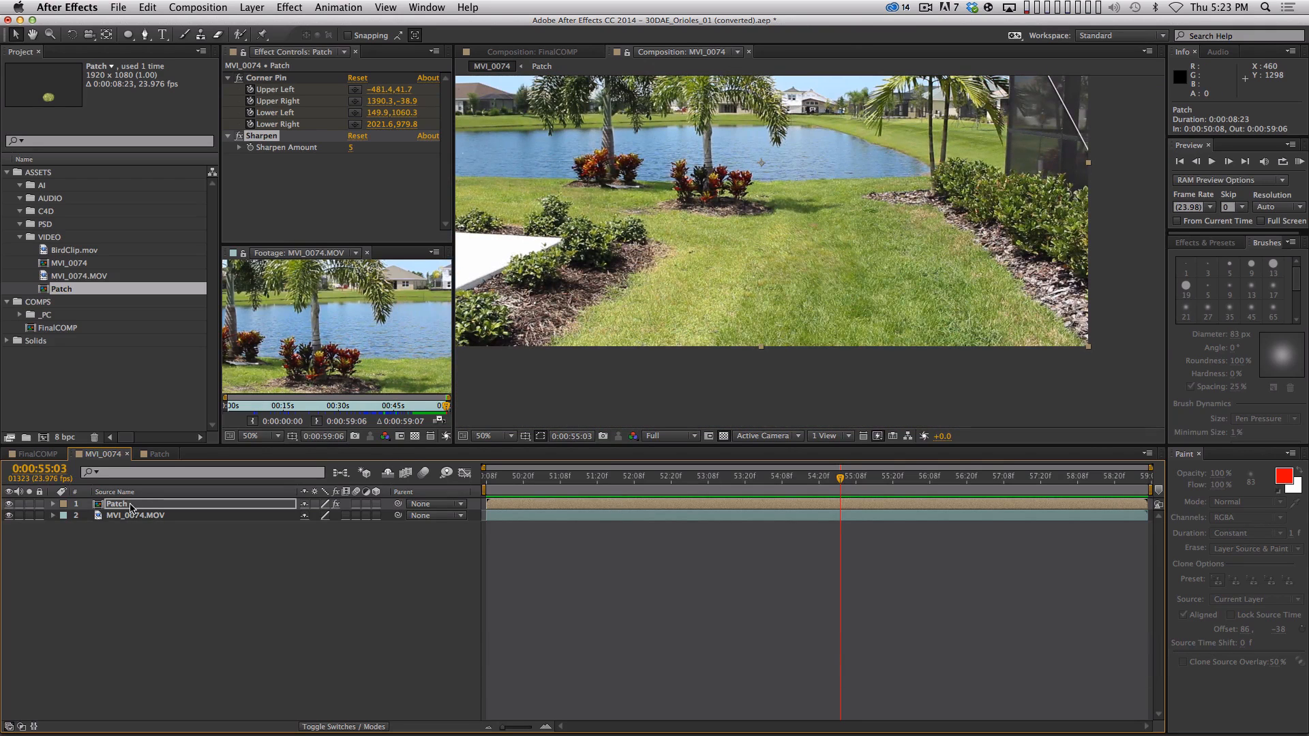
left_click(28, 505)
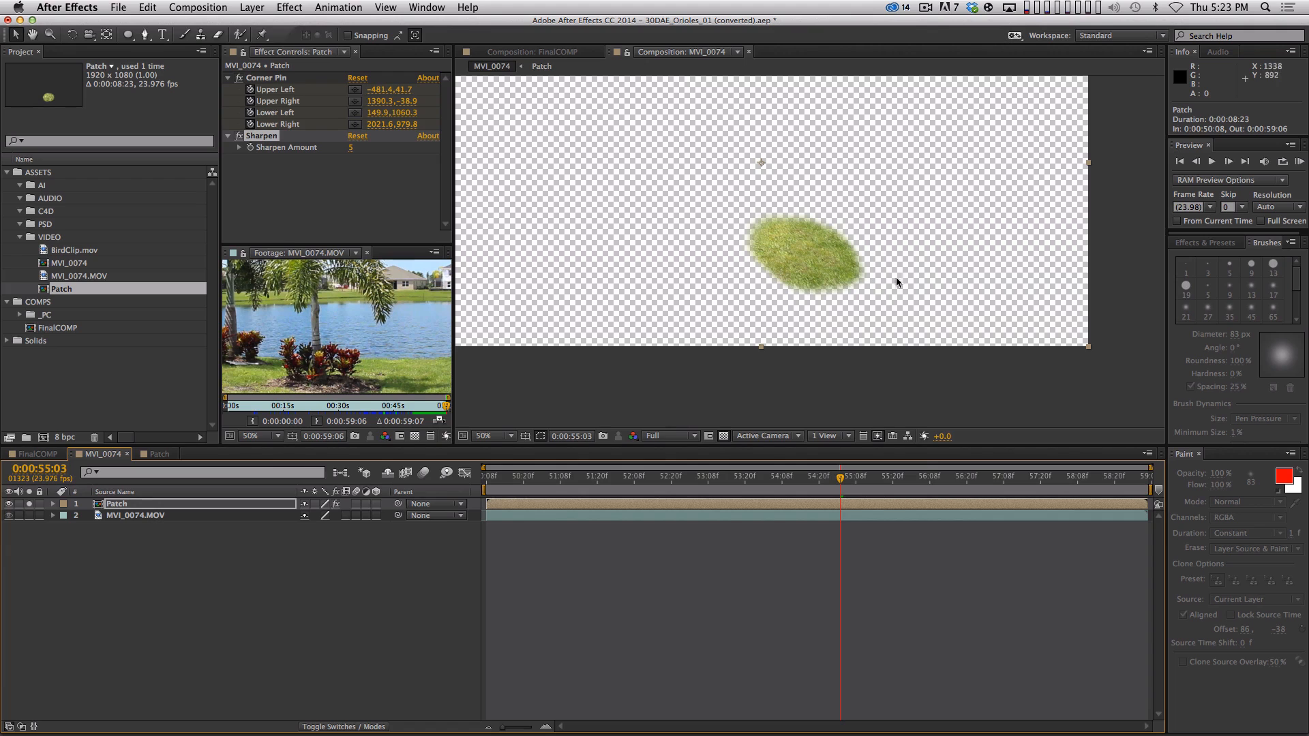
- Apply the Add Grain effect to the Patch layer
left_click(123, 505)
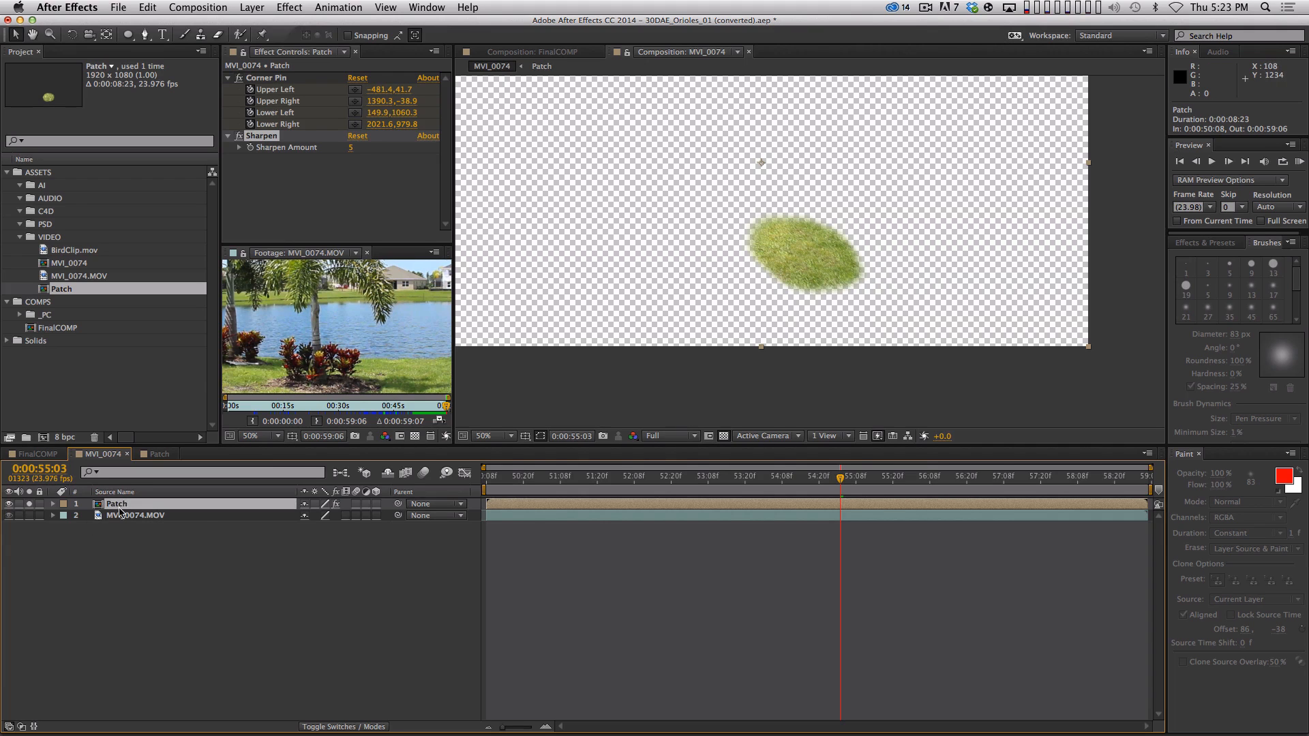
left_click(289, 6)
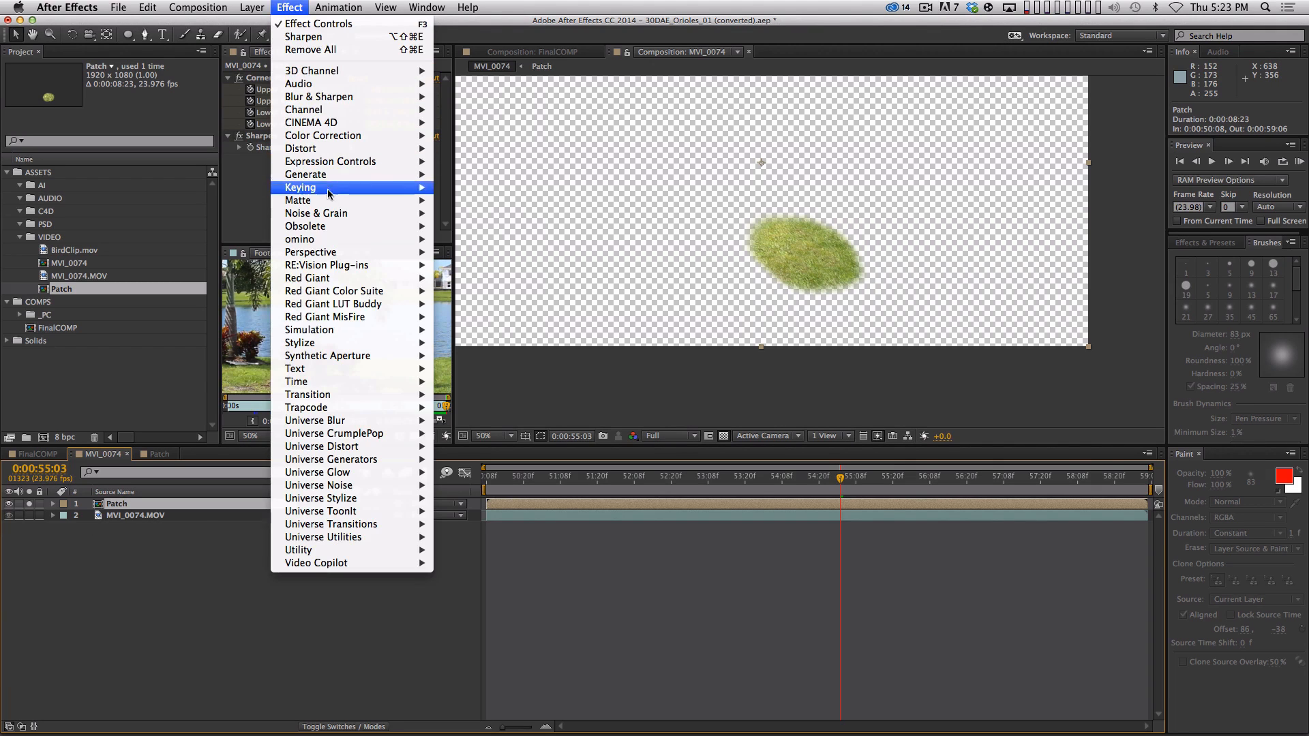
mouse_move(317, 213)
left_click(470, 214)
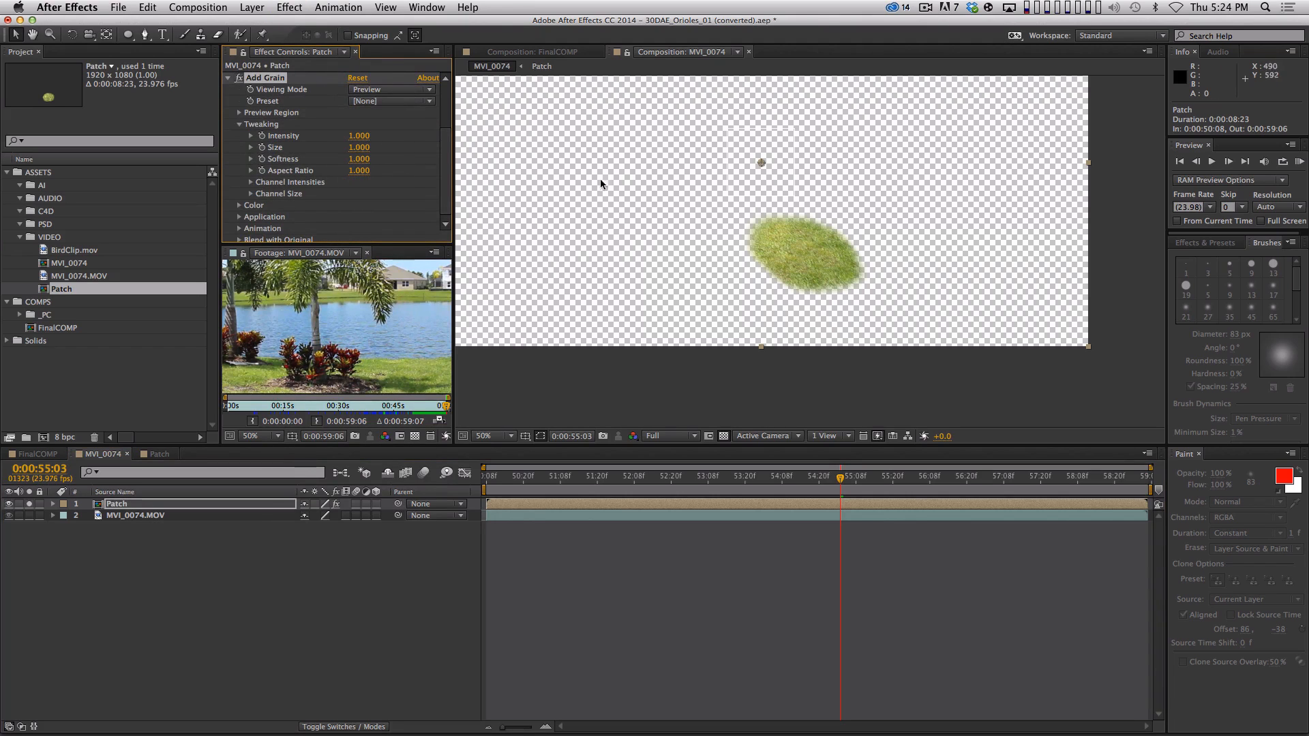
- Unsolo the Patch layer, and move the Add Grain preview region onto the patched grass to preview the grain there
left_click(28, 503)
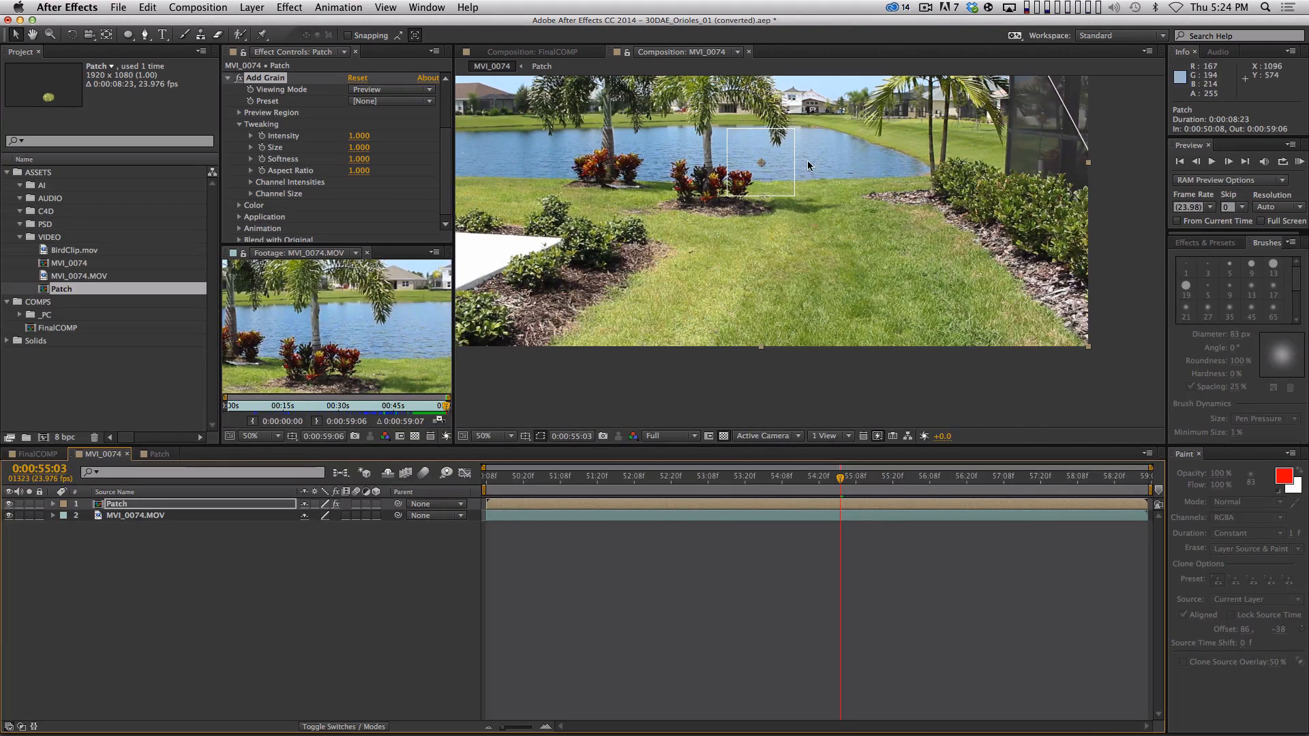
left_click_drag(762, 166, 780, 240)
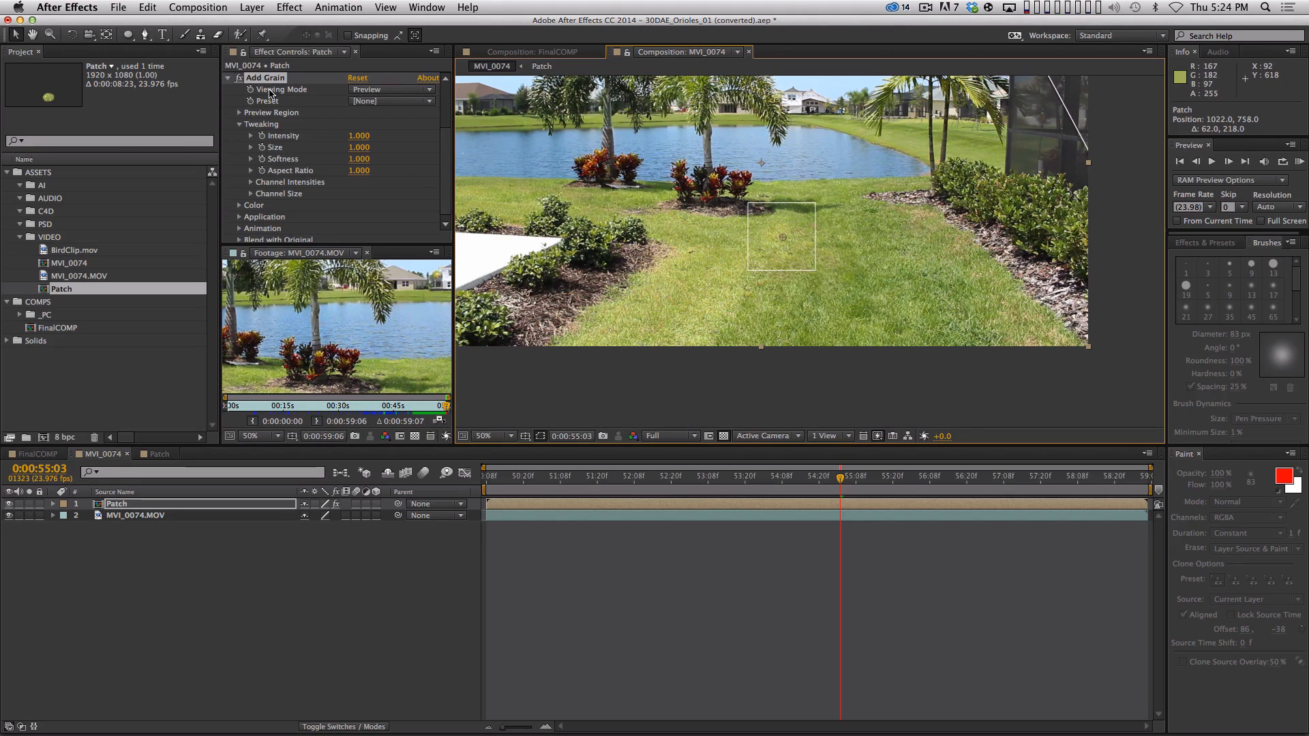
left_click(367, 253)
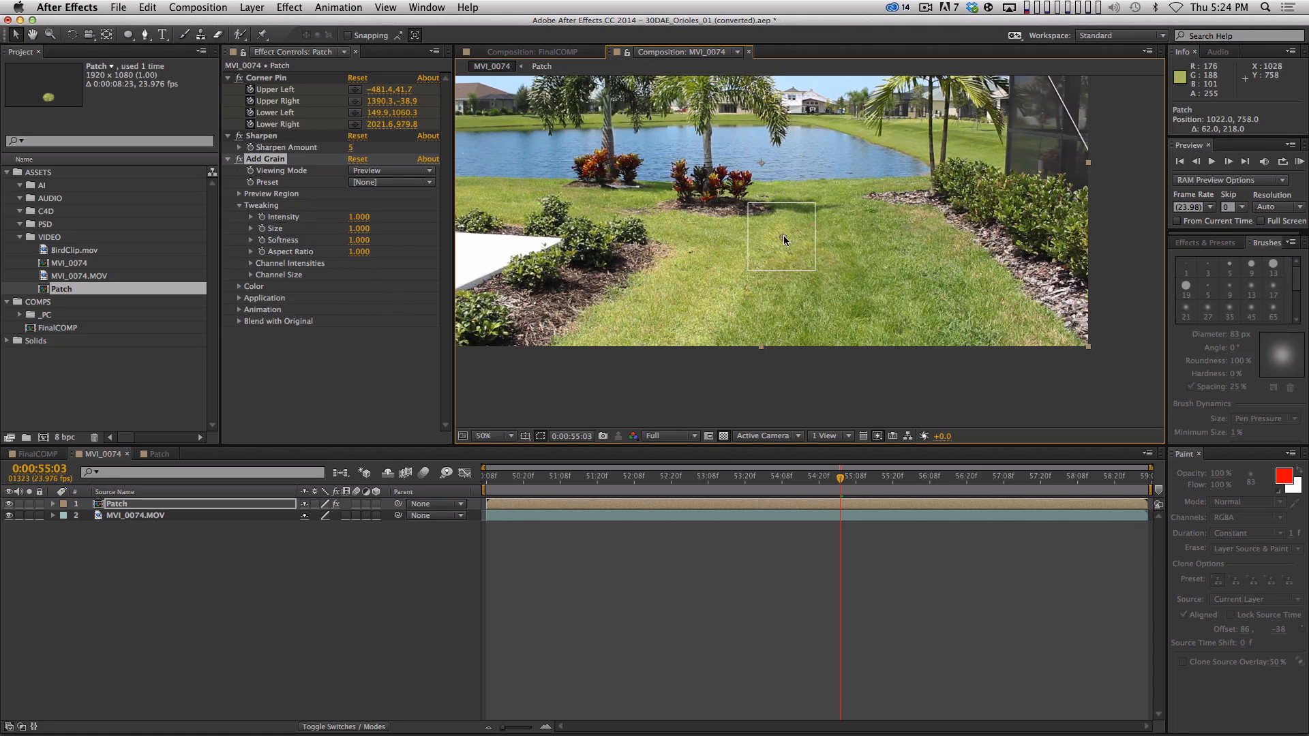
key("space")
key("space")
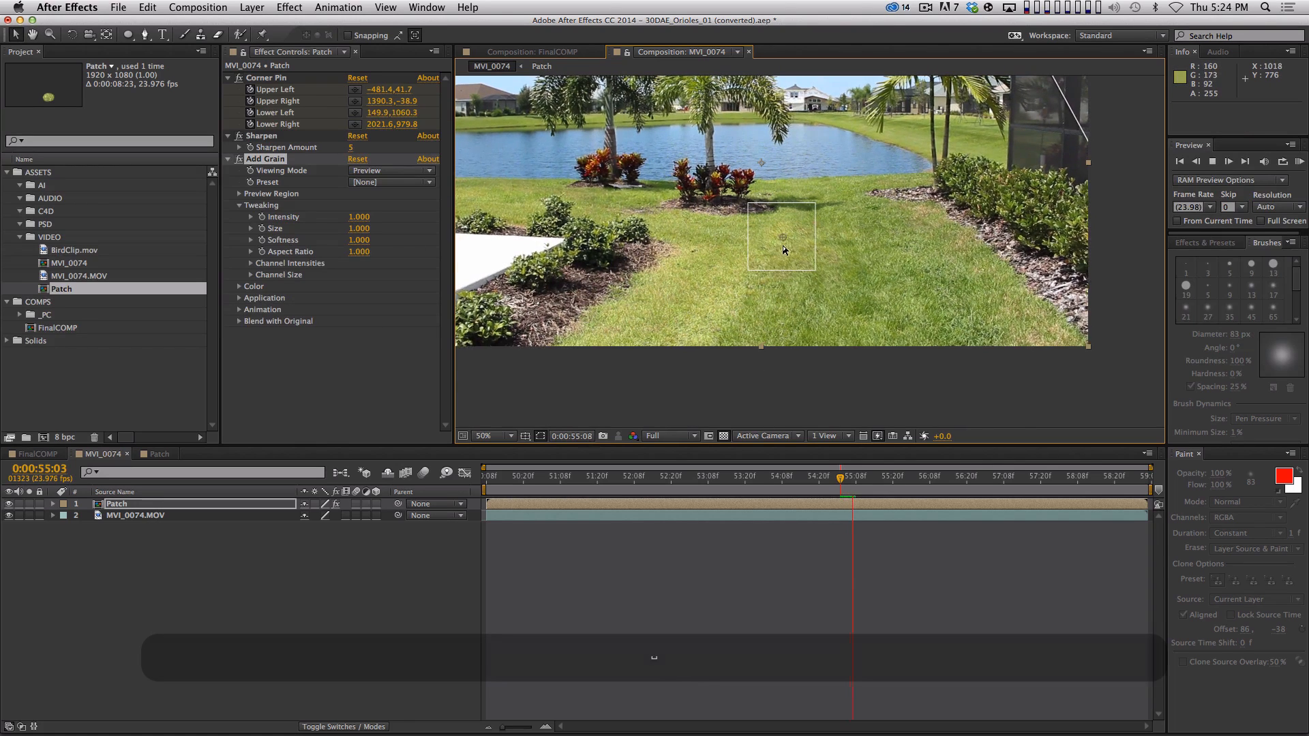
- Set the Add Grain effect's viewing mode to Final Output
left_click(402, 171)
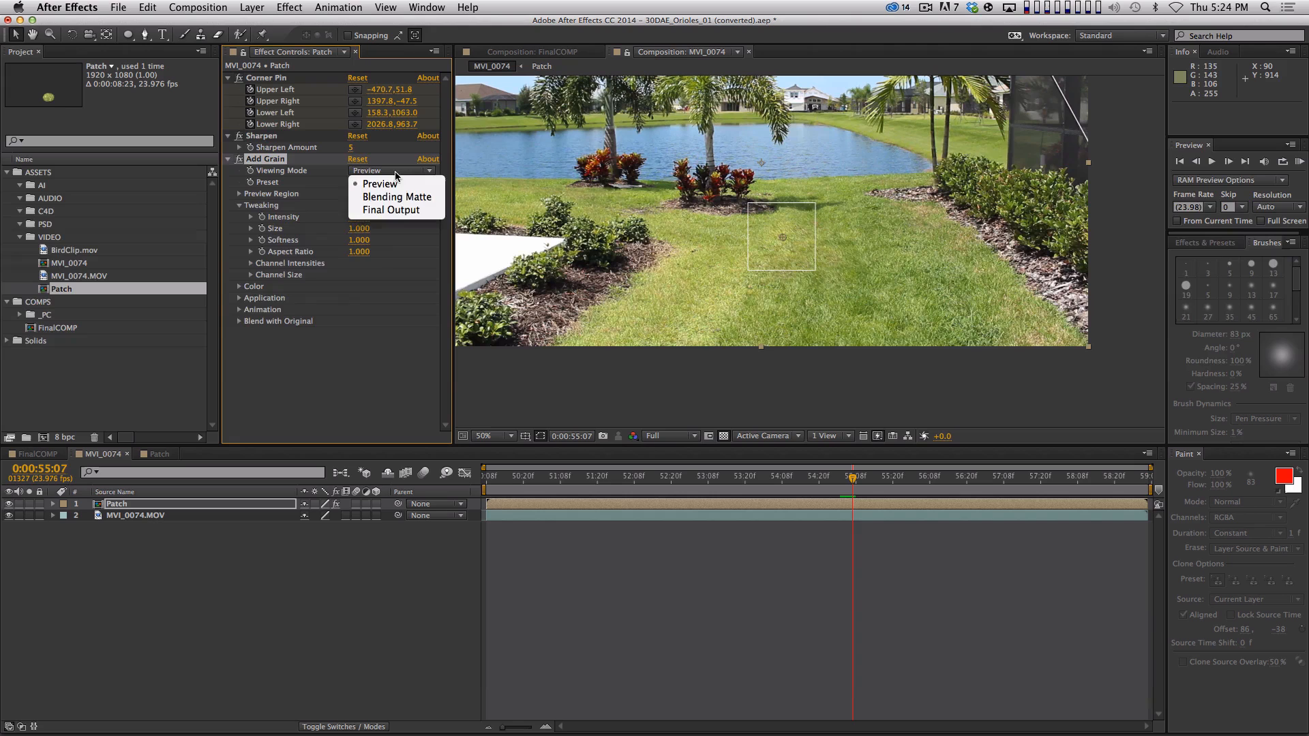
left_click(403, 212)
key("space")
left_click_drag(791, 187, 816, 257)
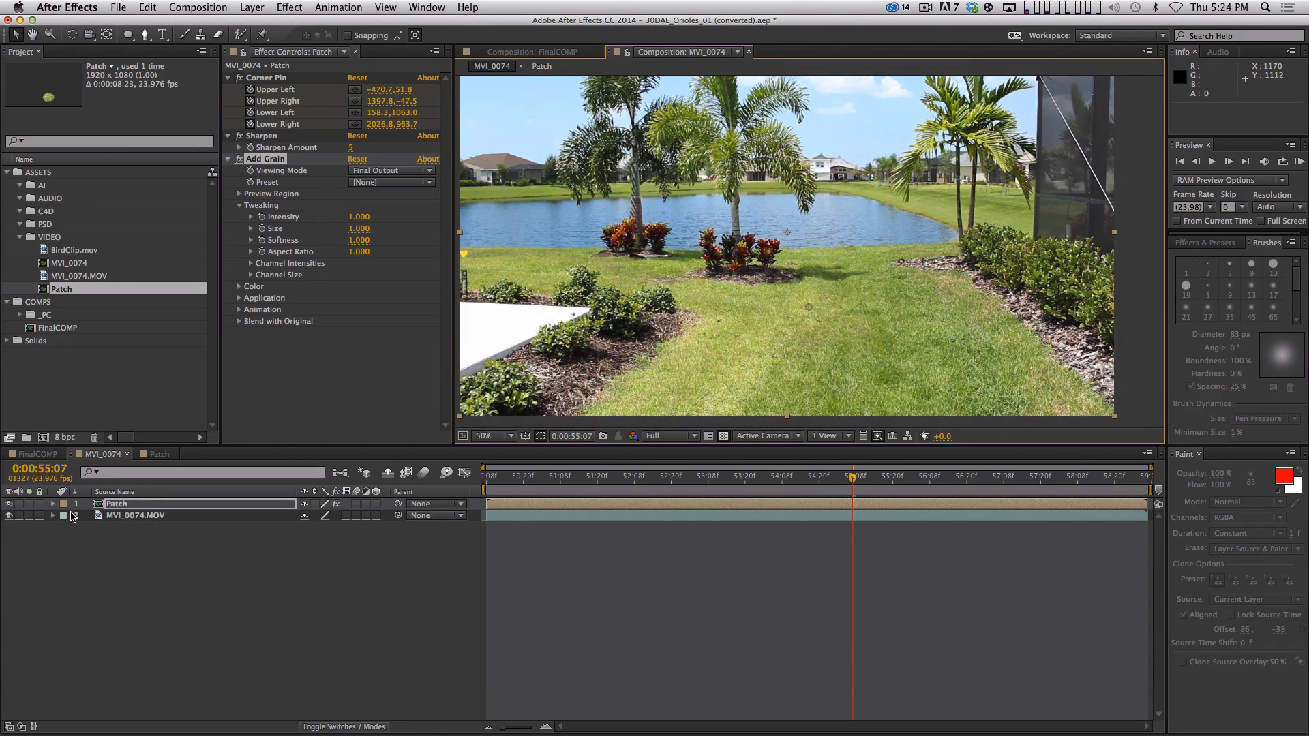
- Solo the Patch layer and play it back with the Add Grain effect off and on to compare the grain
left_click(31, 503)
key("space")
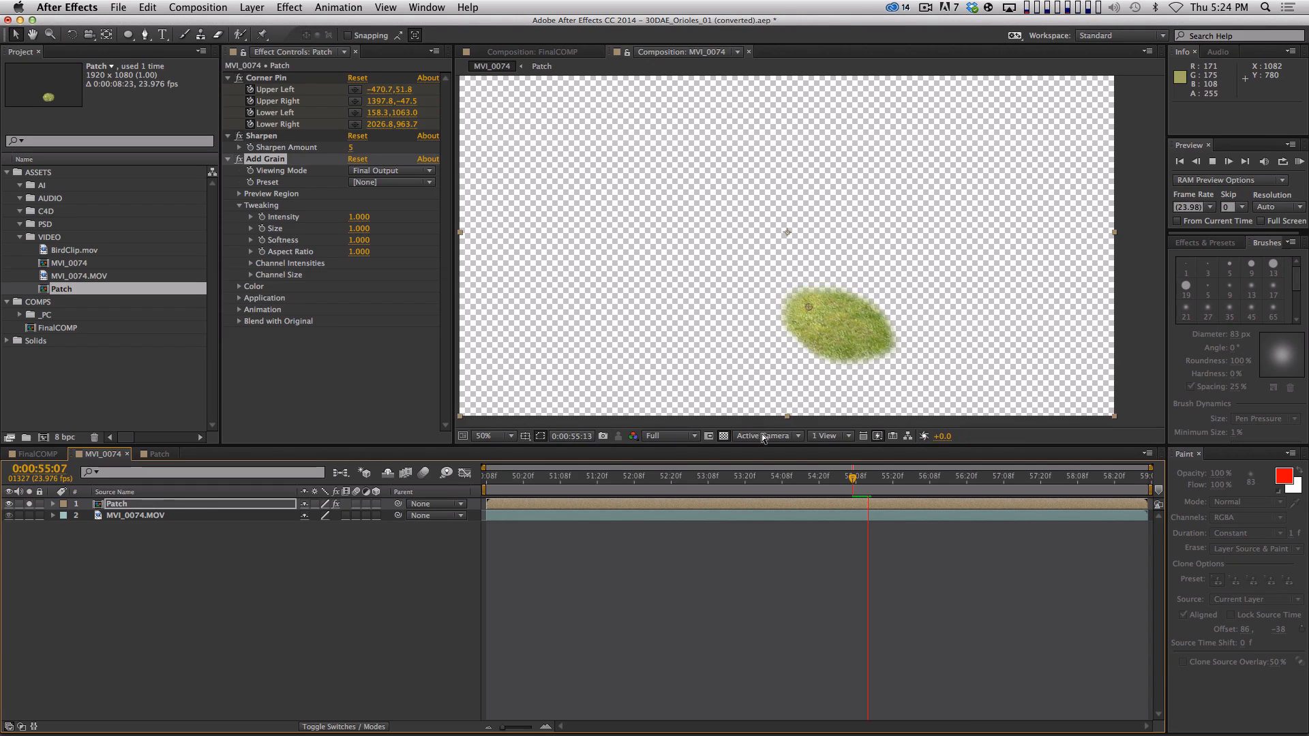
key("space")
key("space")
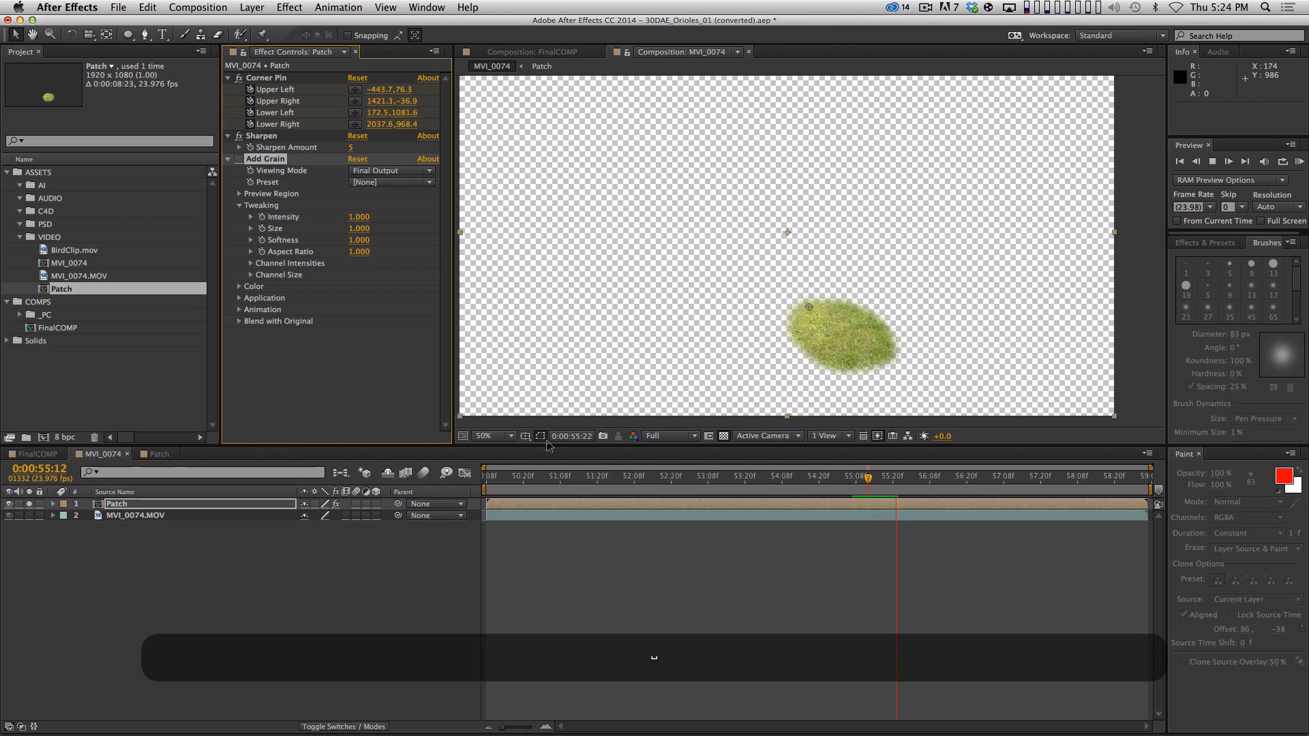
left_click(239, 159)
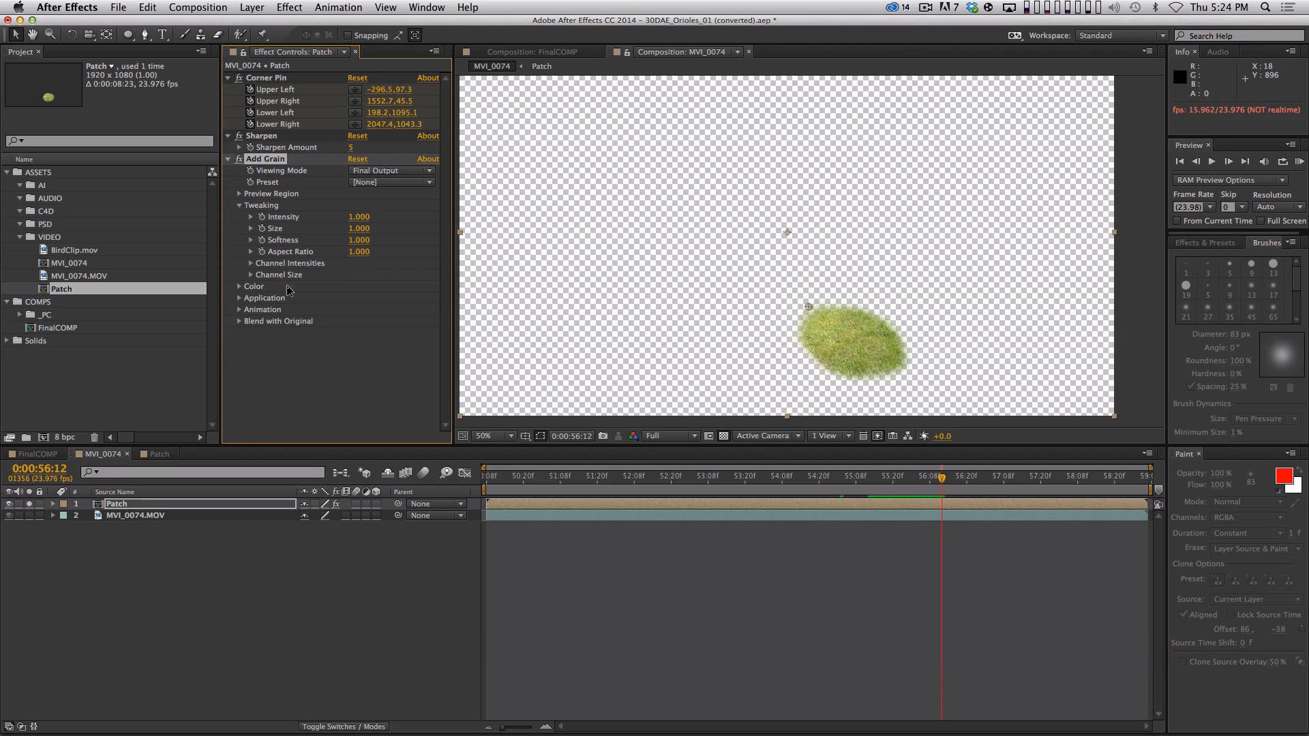
key("space")
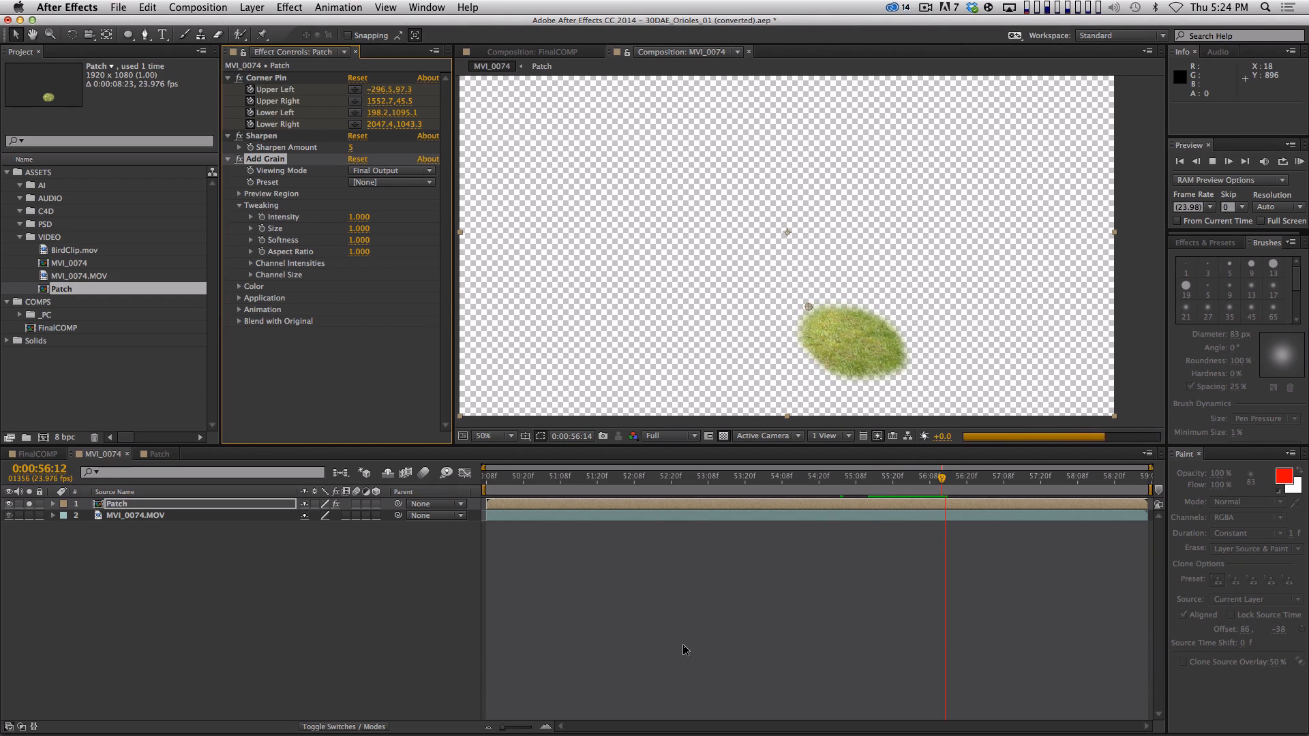
key("space")
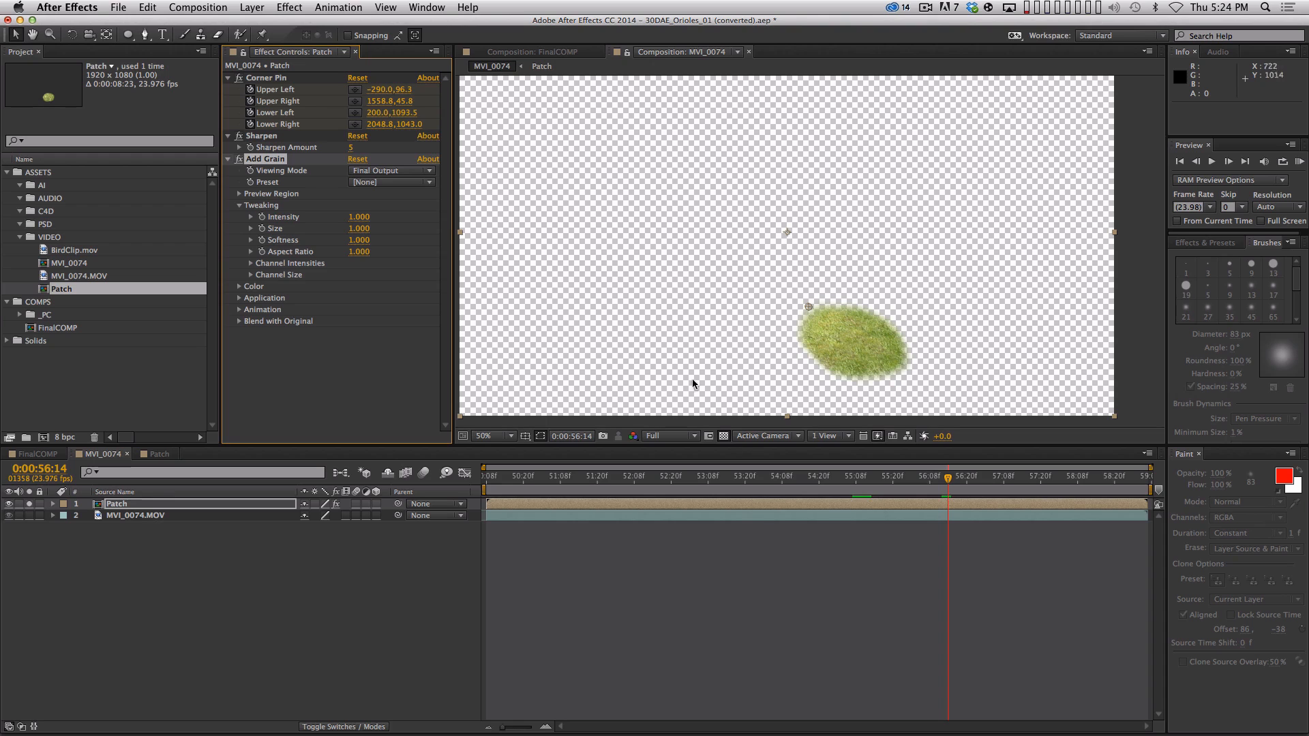
left_click_drag(689, 486, 724, 482)
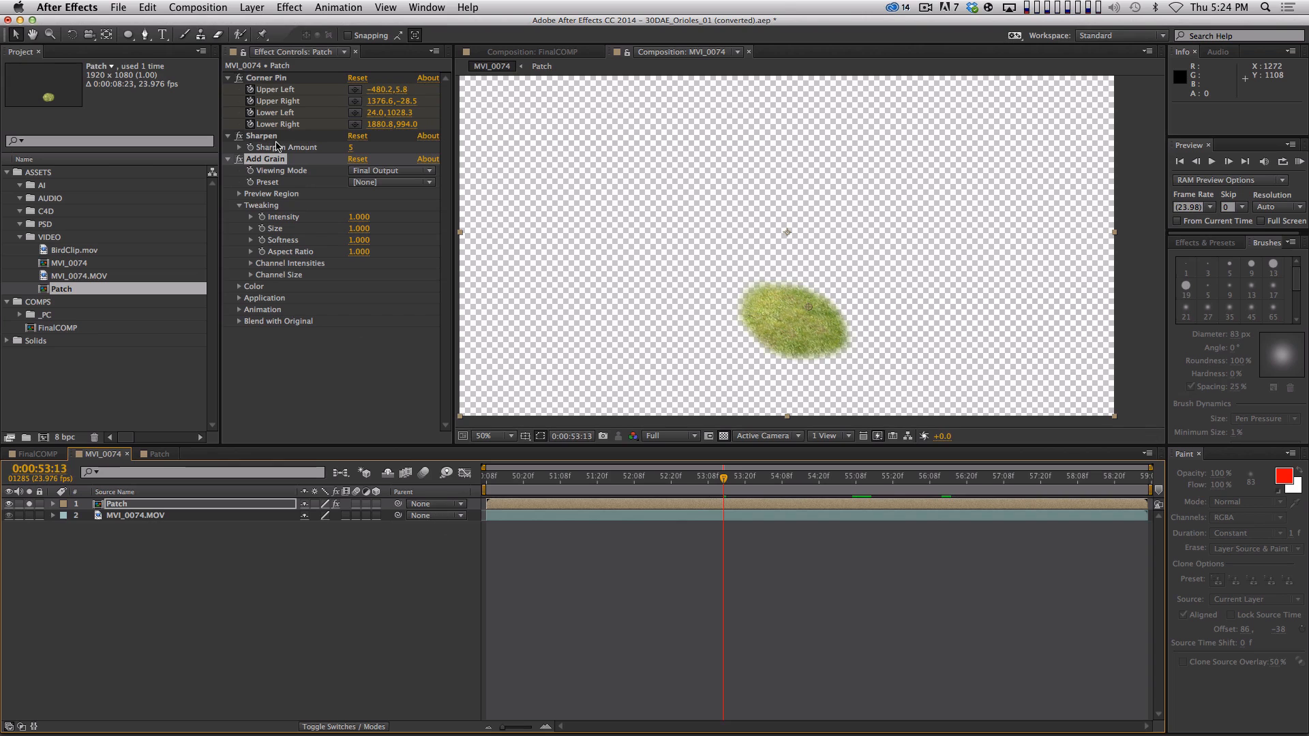
- Cut the Add Grain effect from the Patch layer and open the Patch precomposition
left_click(266, 161)
key("super+x")
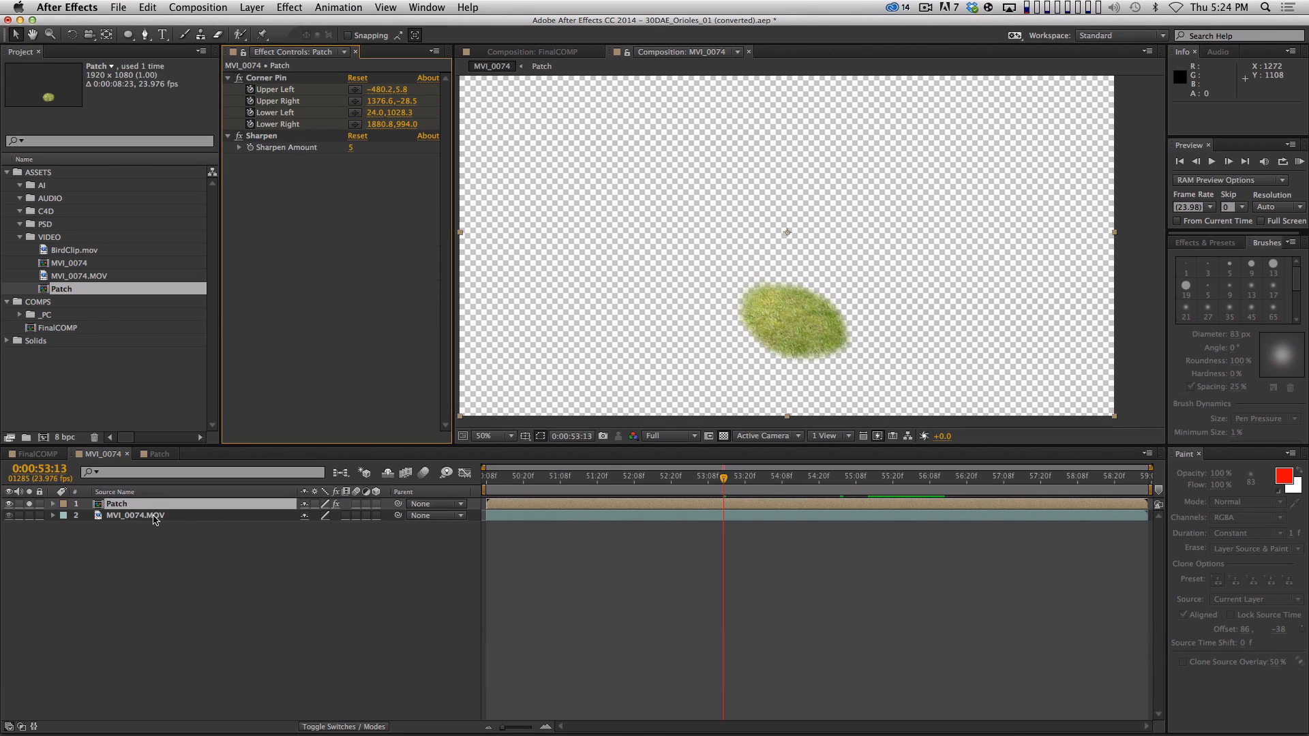
left_click(116, 506)
double_click(116, 504)
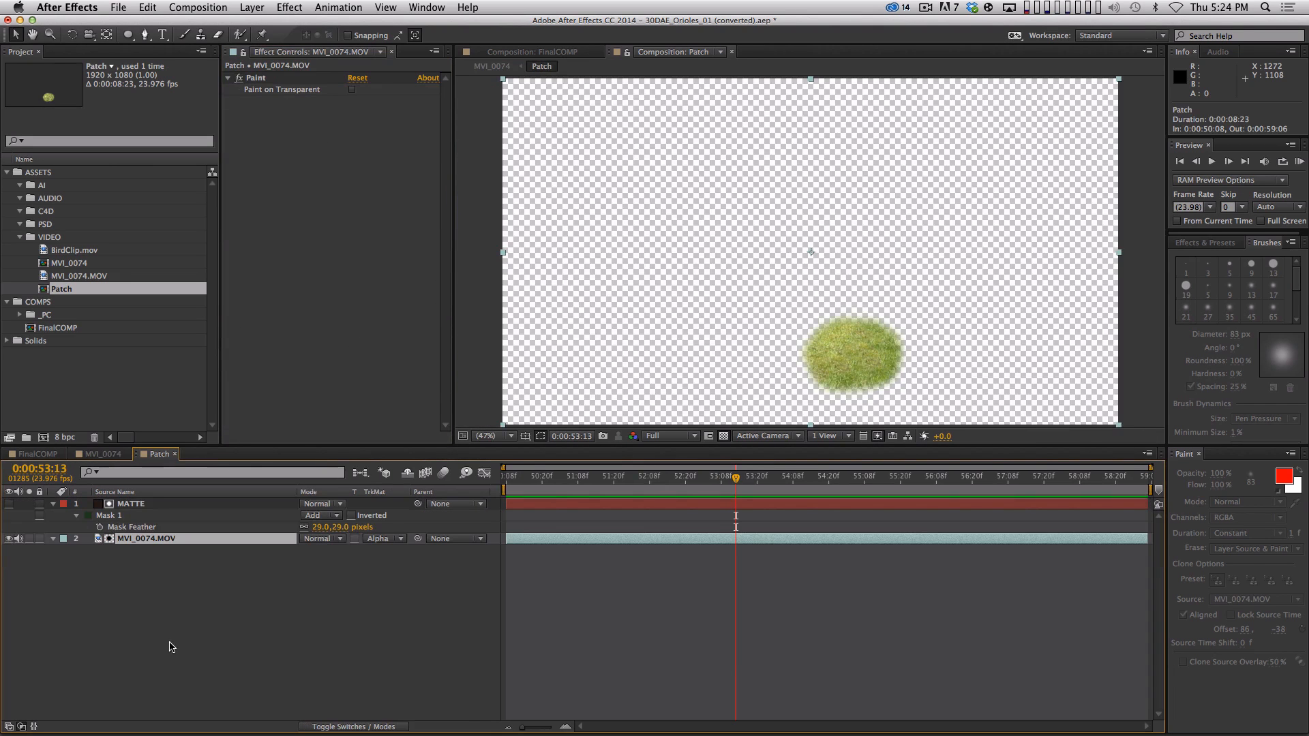
- Create a solid named Adjust above the MATTE layer and turn it into an adjustment layer
left_click(183, 630)
key("super+y")
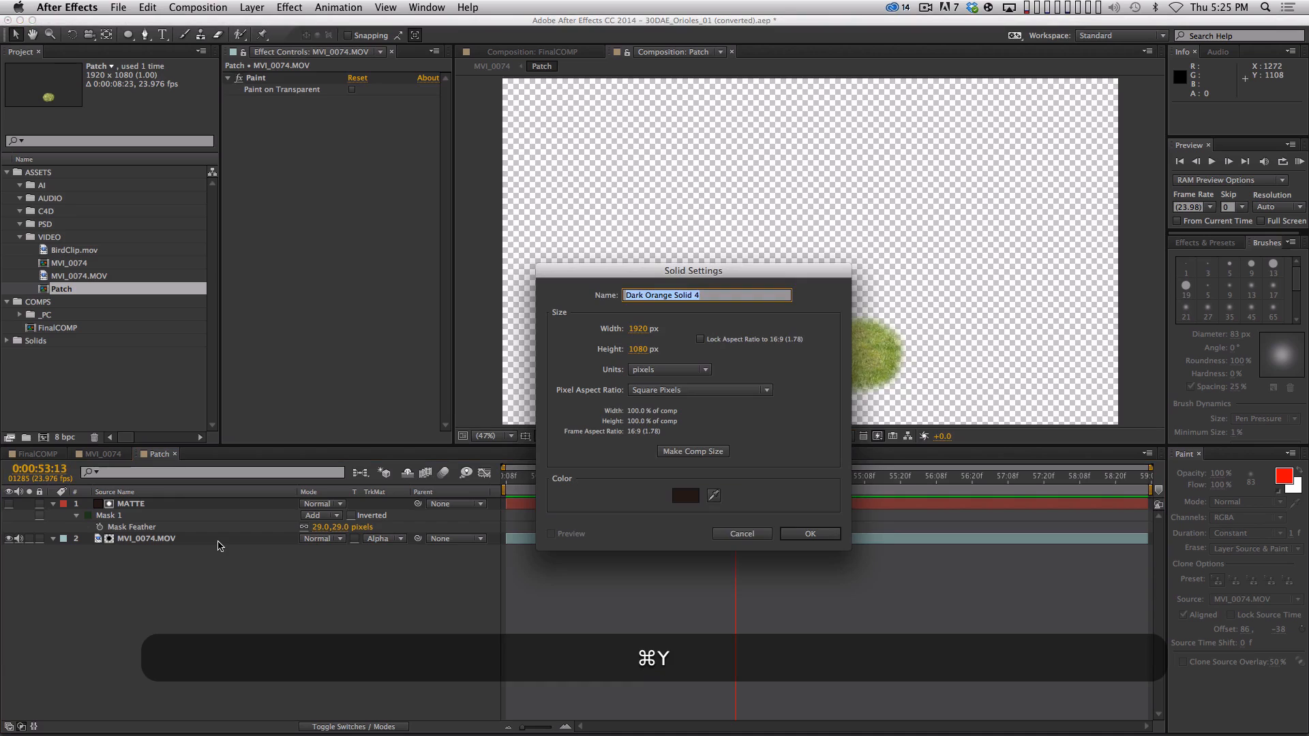
type("Adjust")
key("Return")
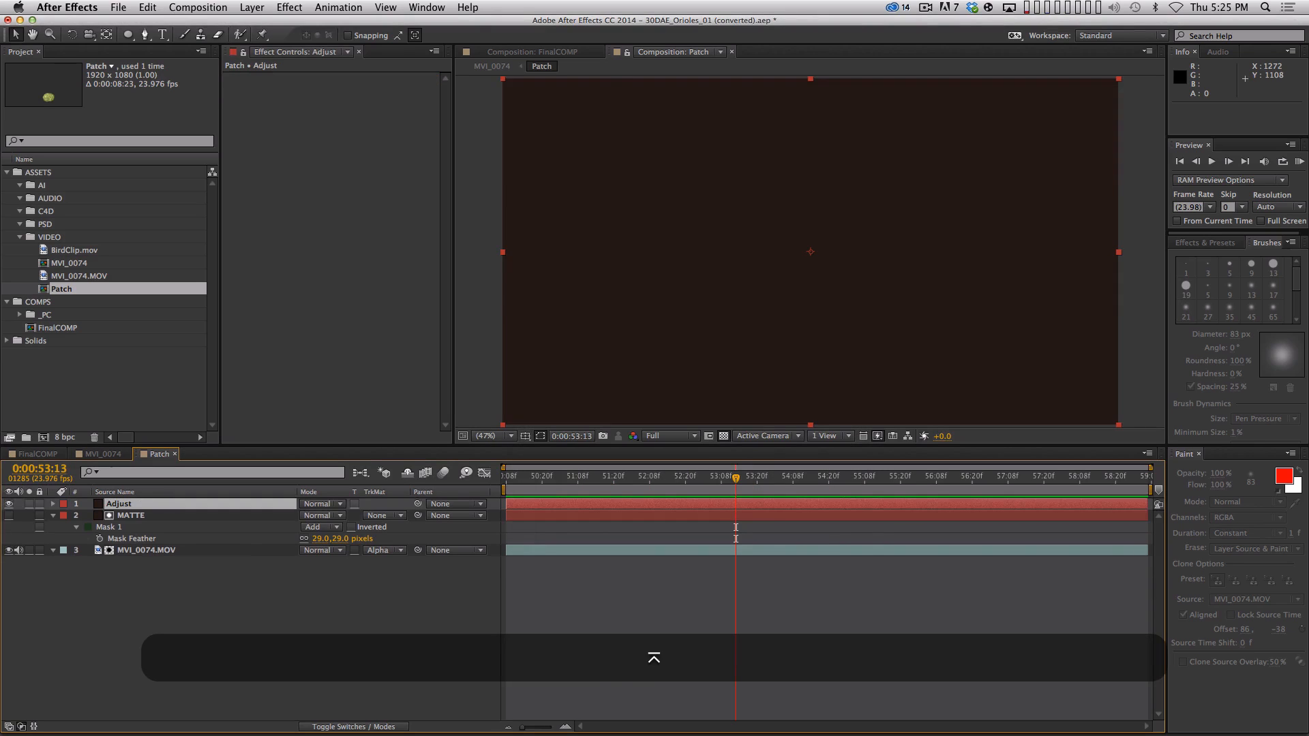
key("F4")
left_click(366, 503)
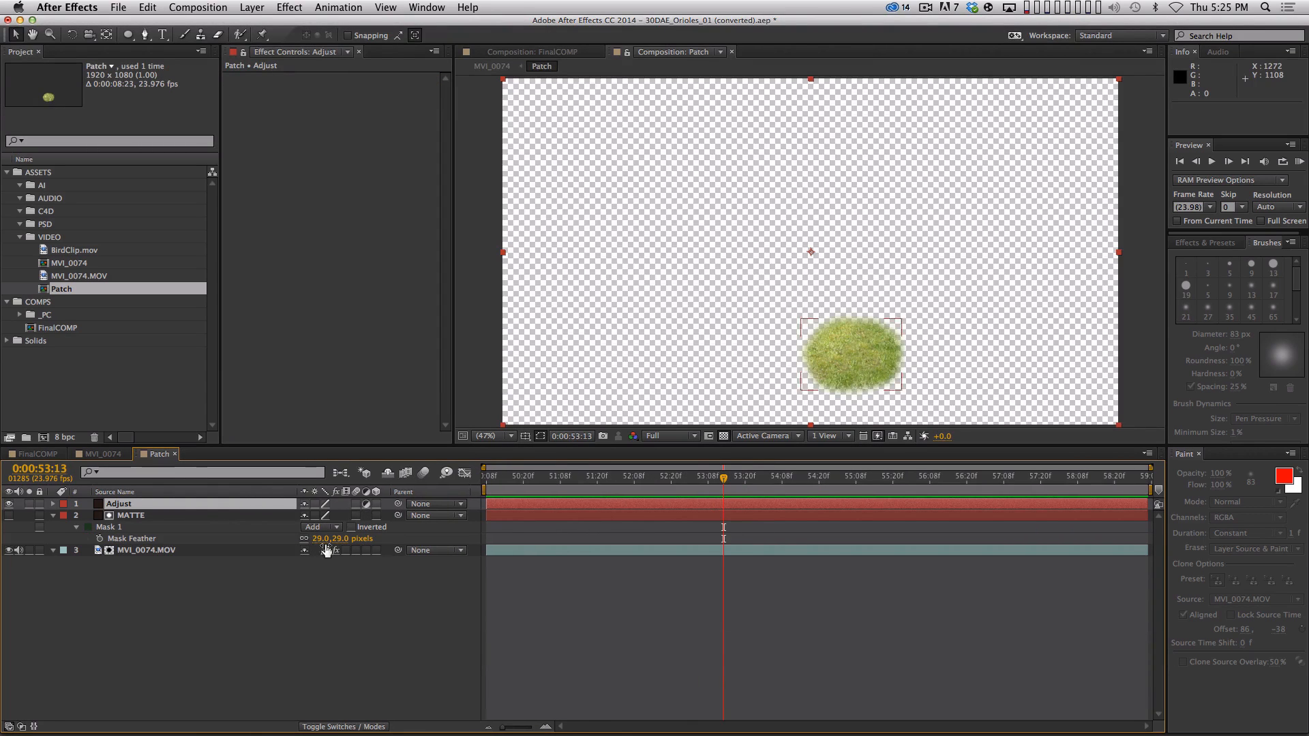
- Paste the Add Grain effect onto the Adjust layer and set its viewing mode to Preview
key("super+v")
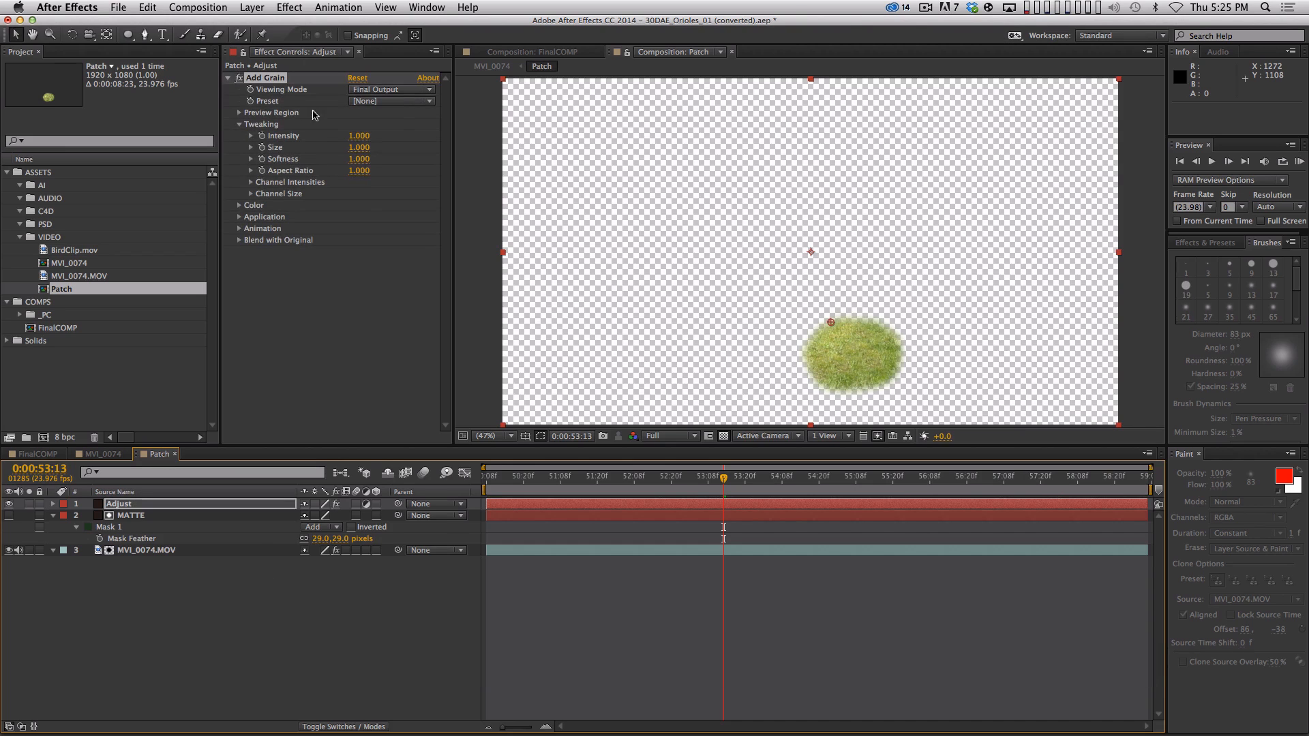
left_click(379, 103)
left_click(385, 90)
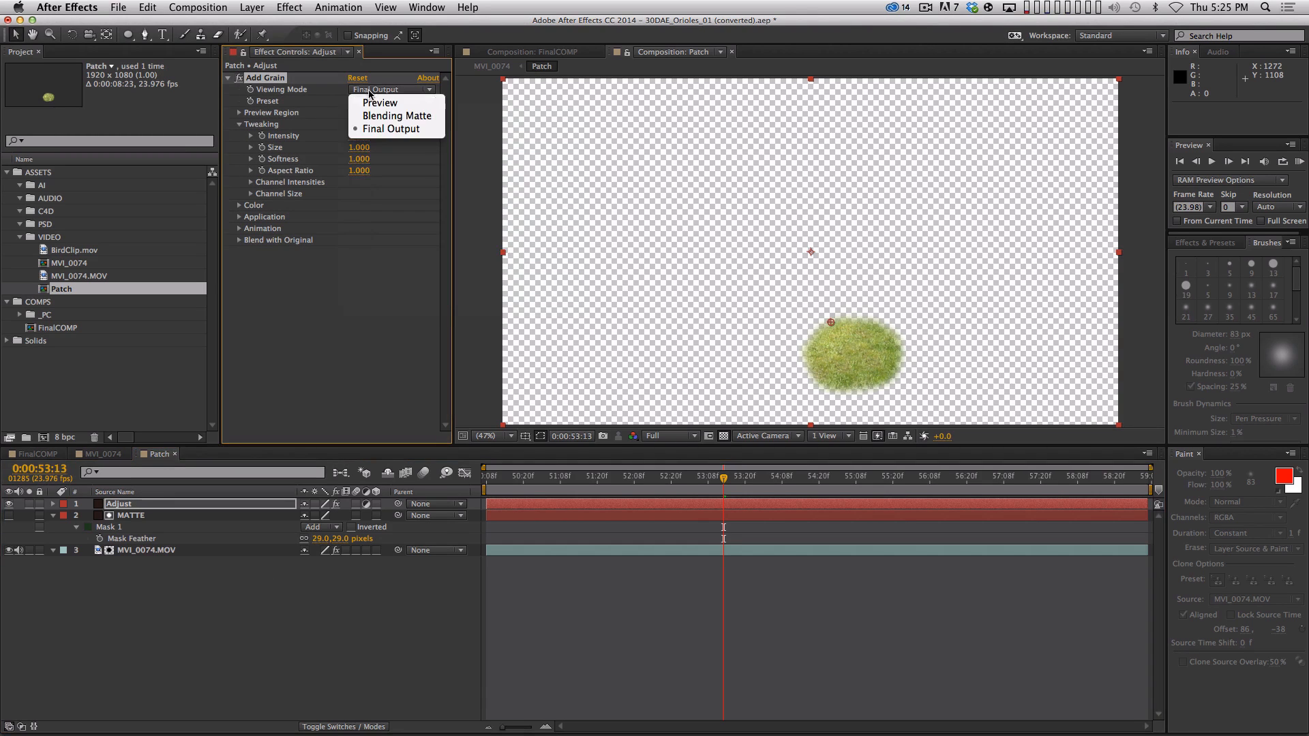
left_click(377, 101)
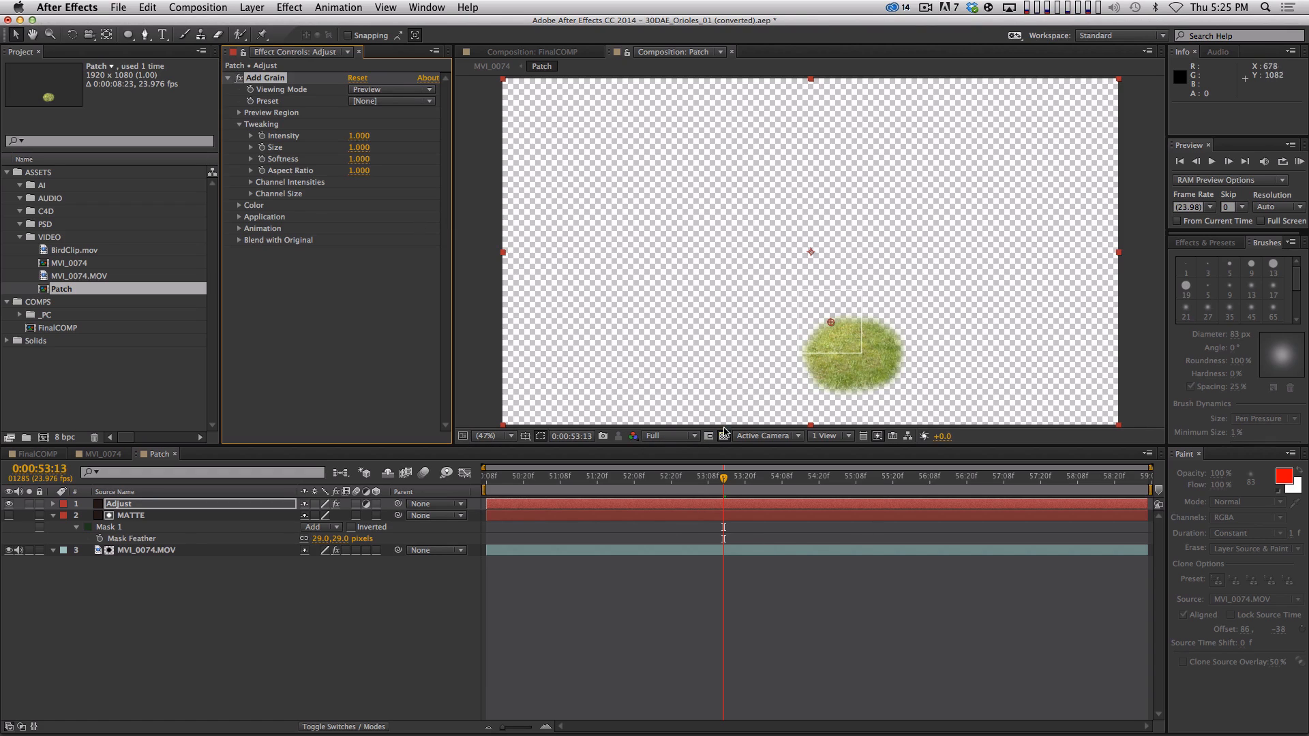
- Center the Add Grain preview region on the grass patch at about 1096, 866 and play back the grain
left_click_drag(833, 324, 858, 358)
key("space")
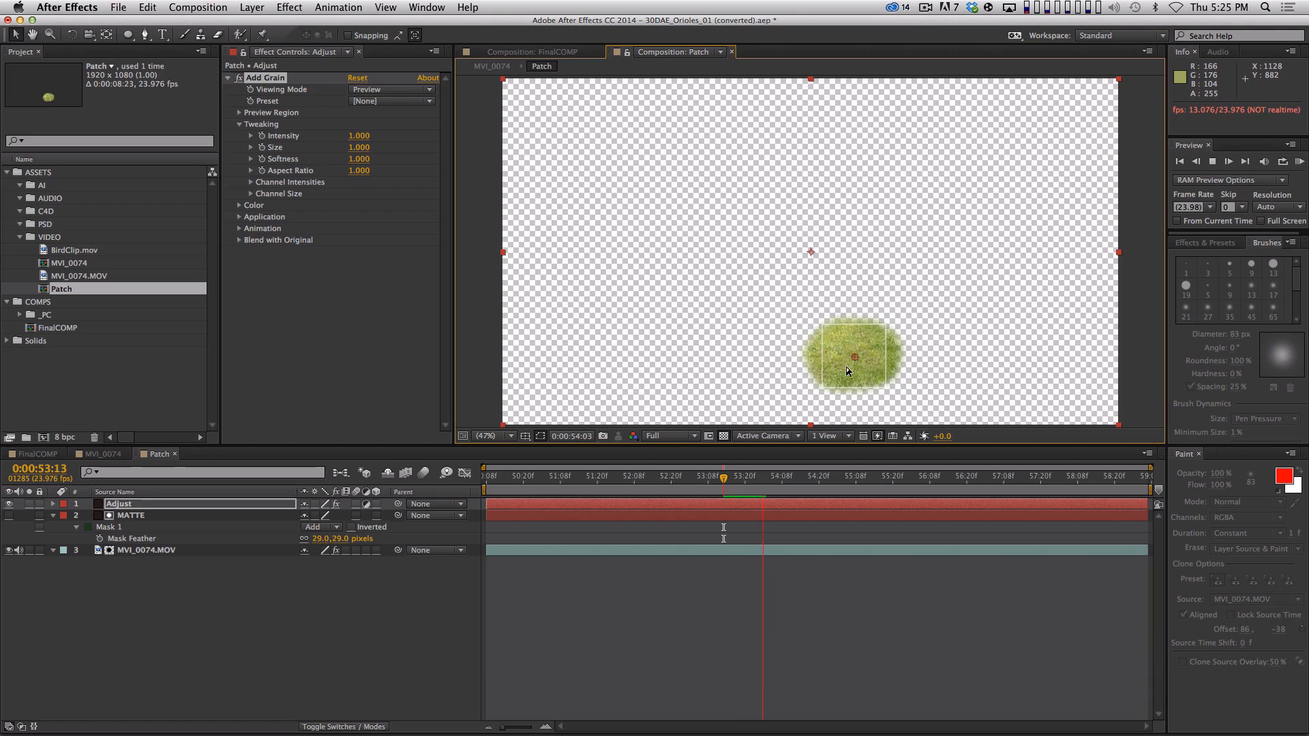
key("space")
- Enlarge the Add Grain preview region to a width of 400 and a height of 320, and play back the patch
left_click(240, 113)
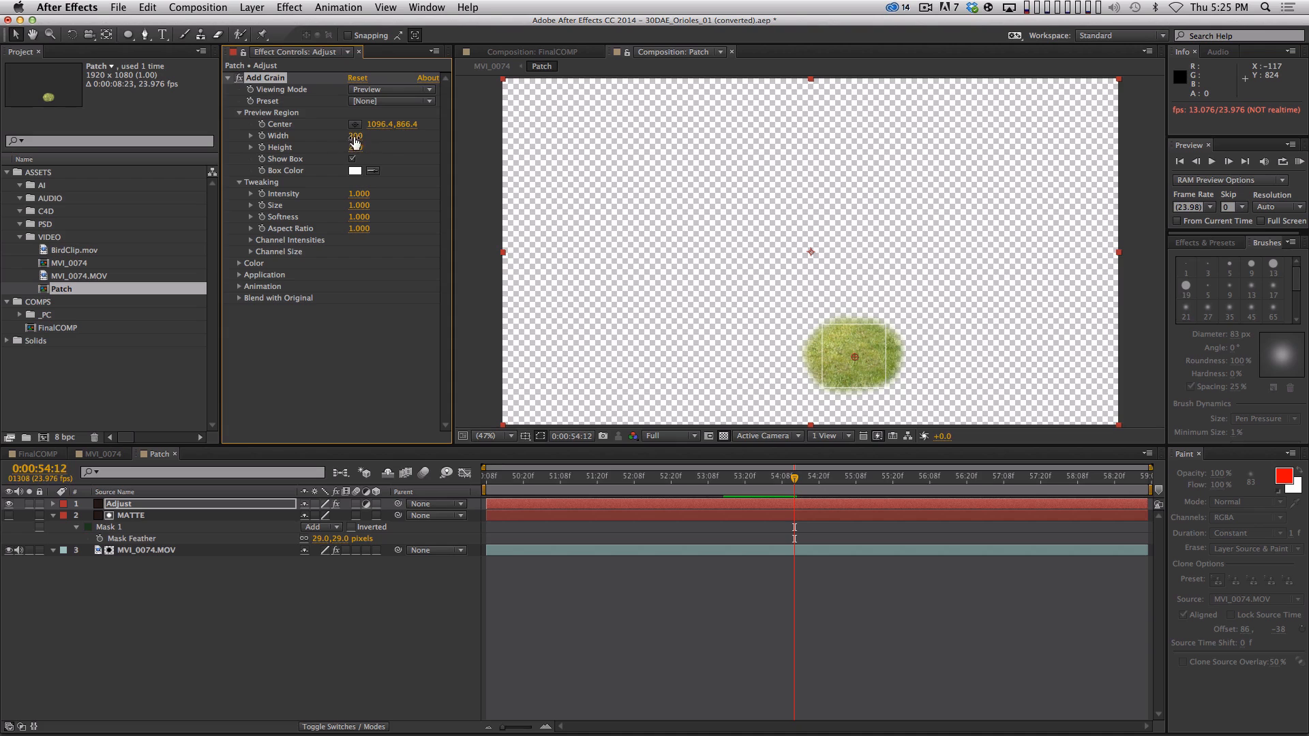
left_click_drag(354, 140, 456, 122)
left_click_drag(354, 147, 426, 142)
key("space")
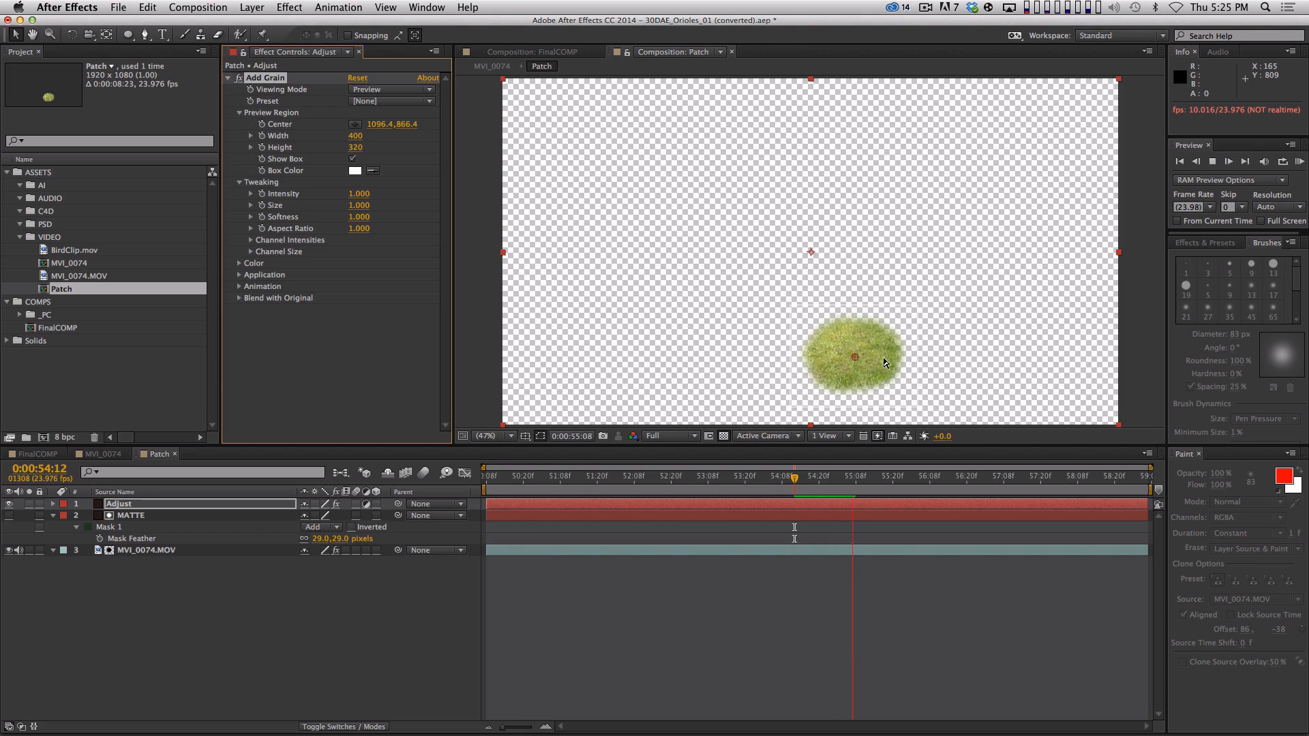
key("space")
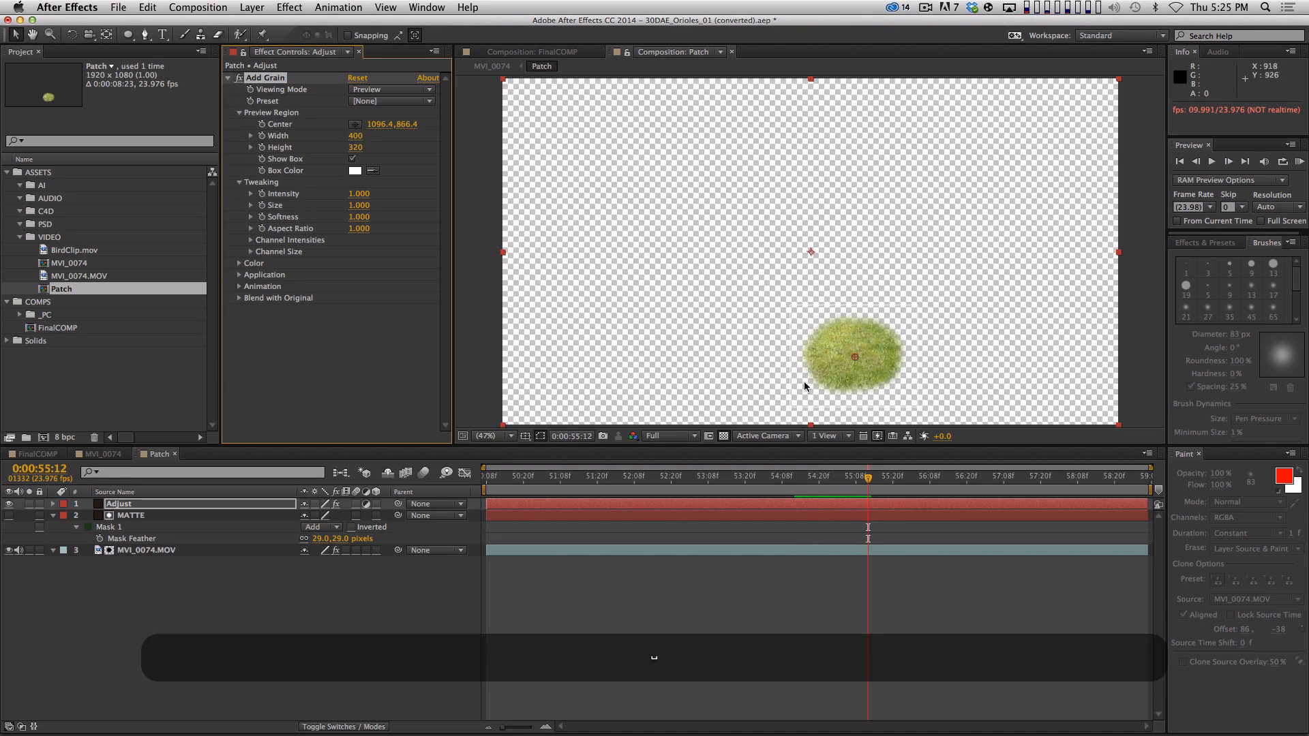
- Check the patch in the MVI_0074 composition, and turn off the Add Grain preview region's box outline on the Adjust layer
left_click(99, 454)
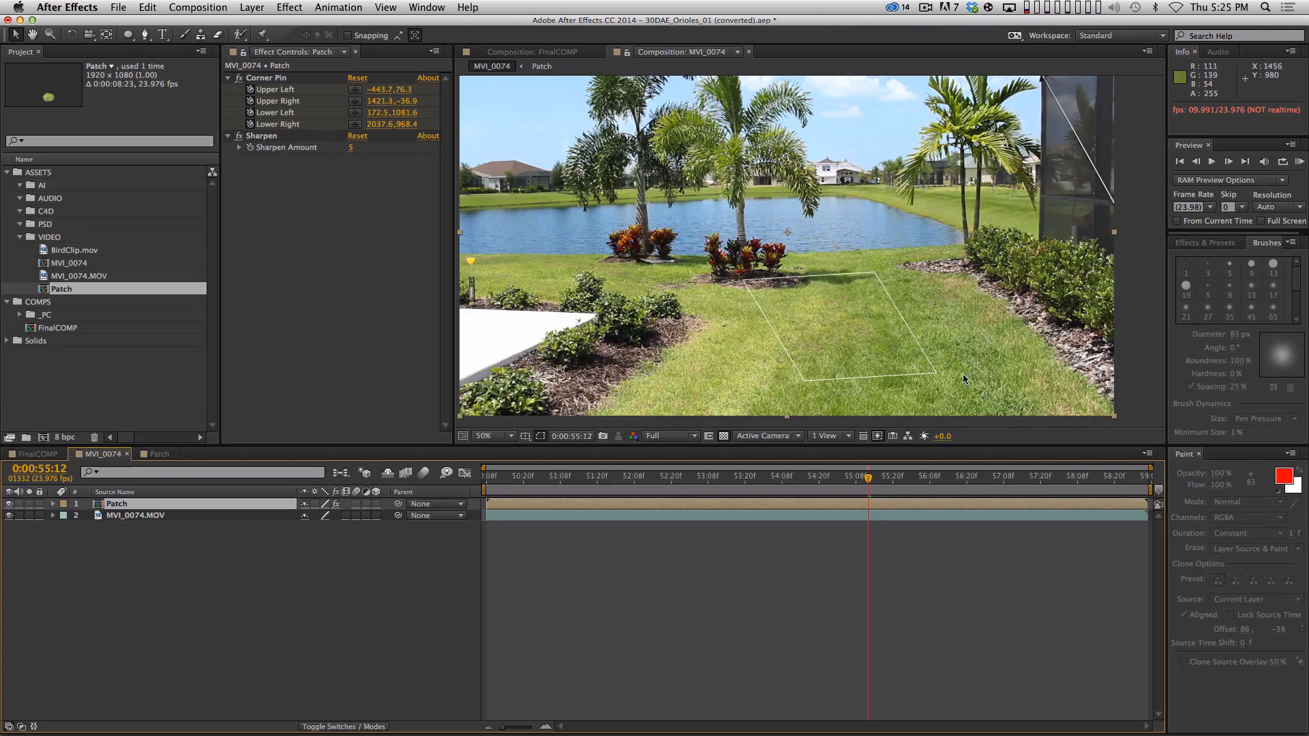
left_click(158, 454)
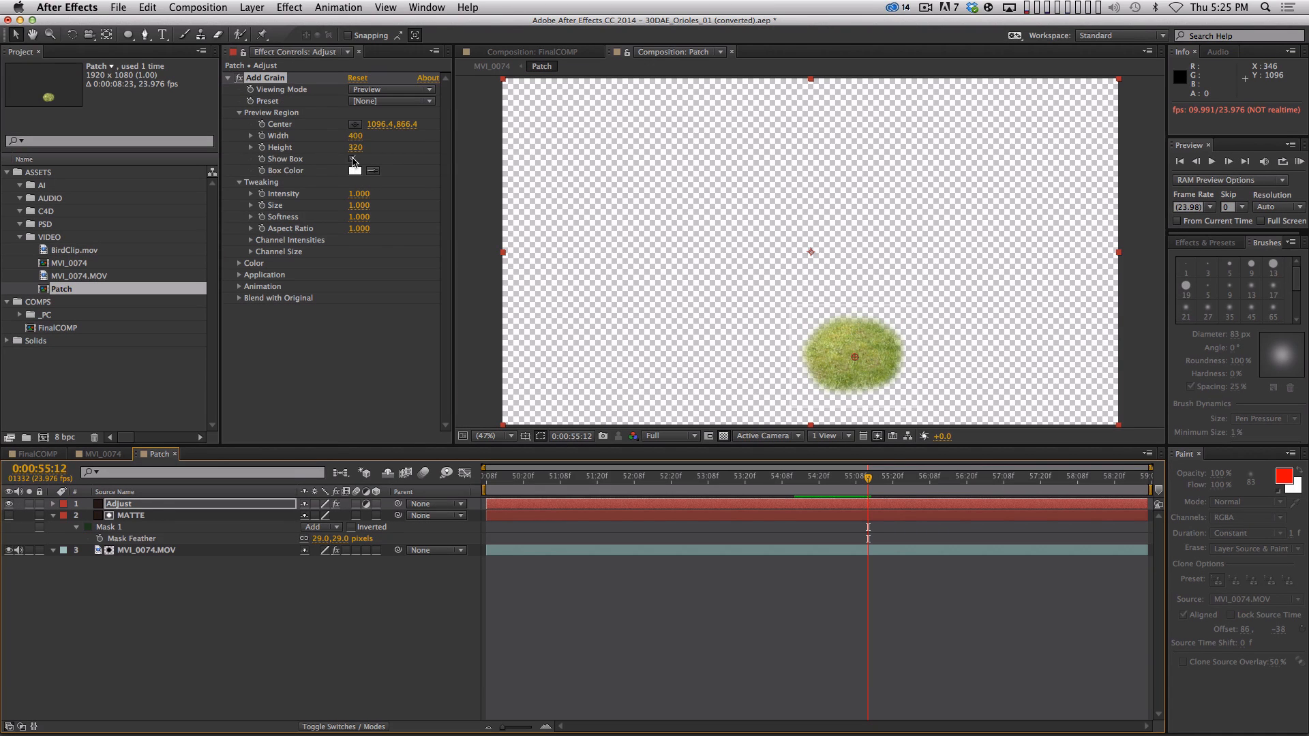
left_click(353, 160)
left_click(96, 454)
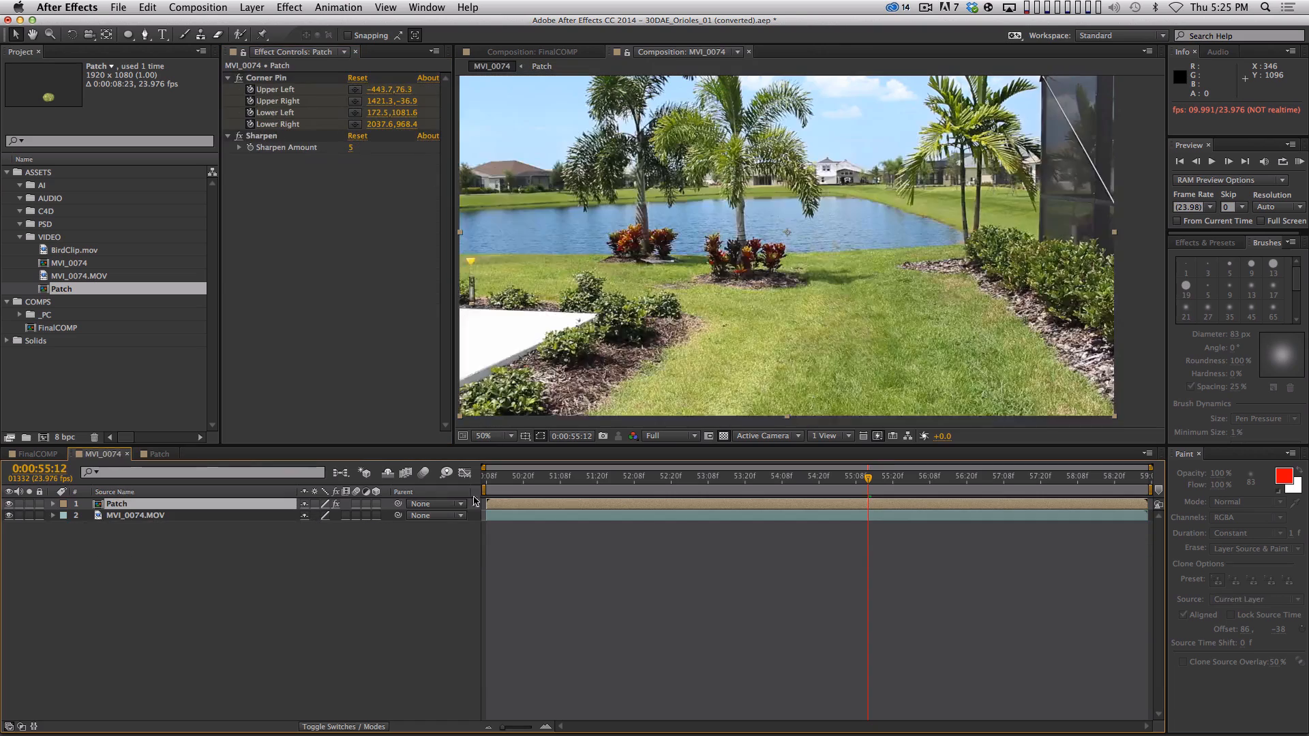
- Play back the MVI_0074 composition to check the grain on the patched grass
key("space")
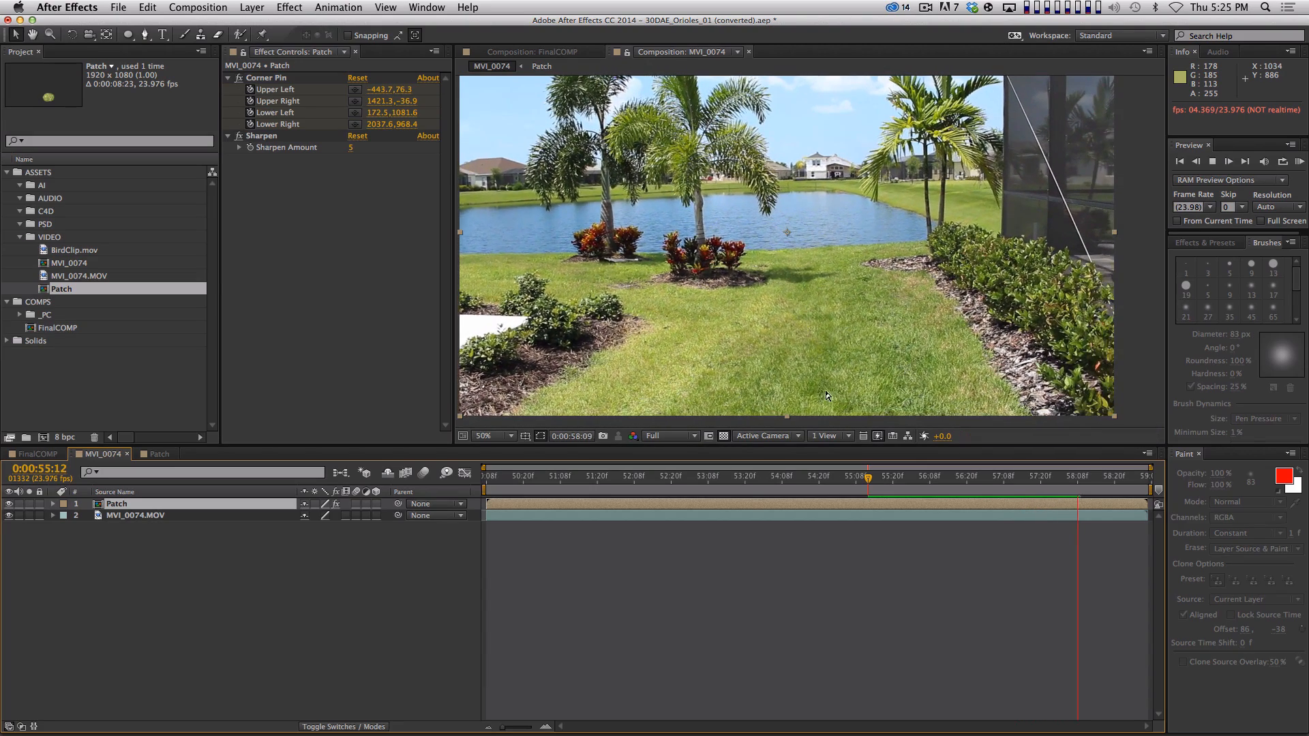
key("space")
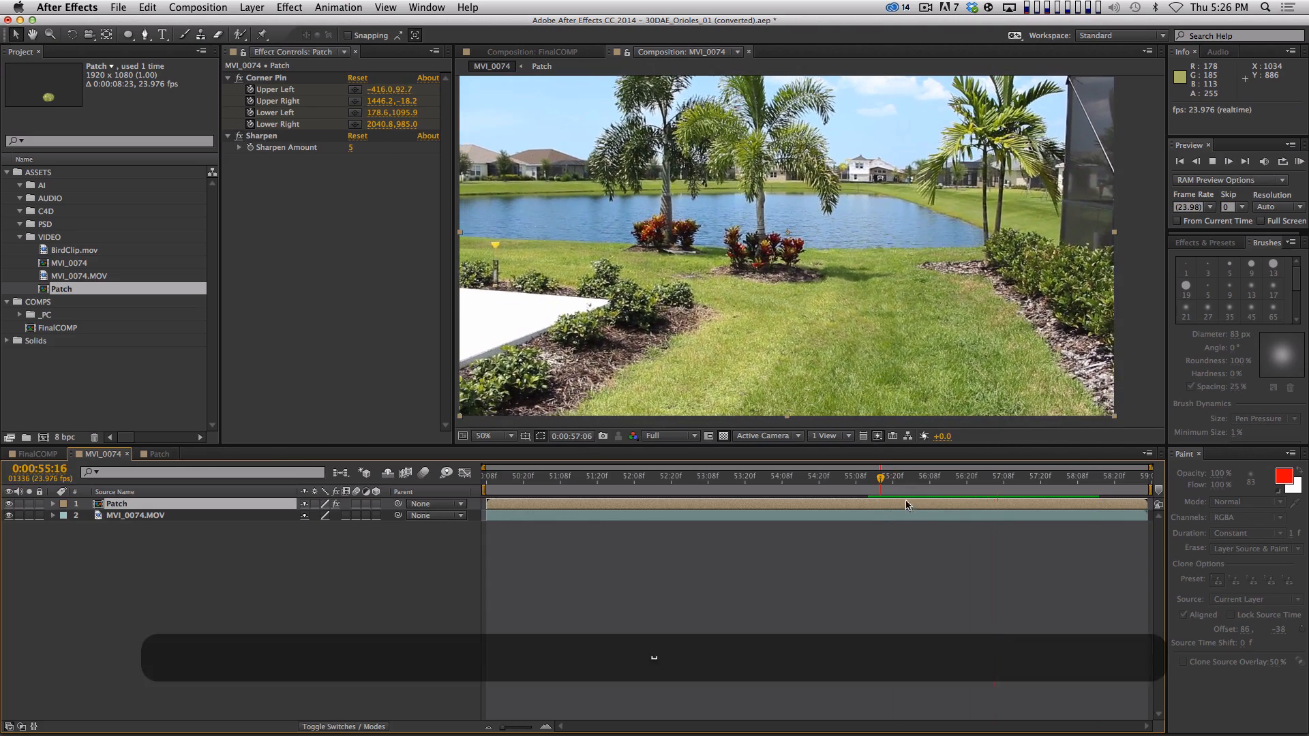
key("space")
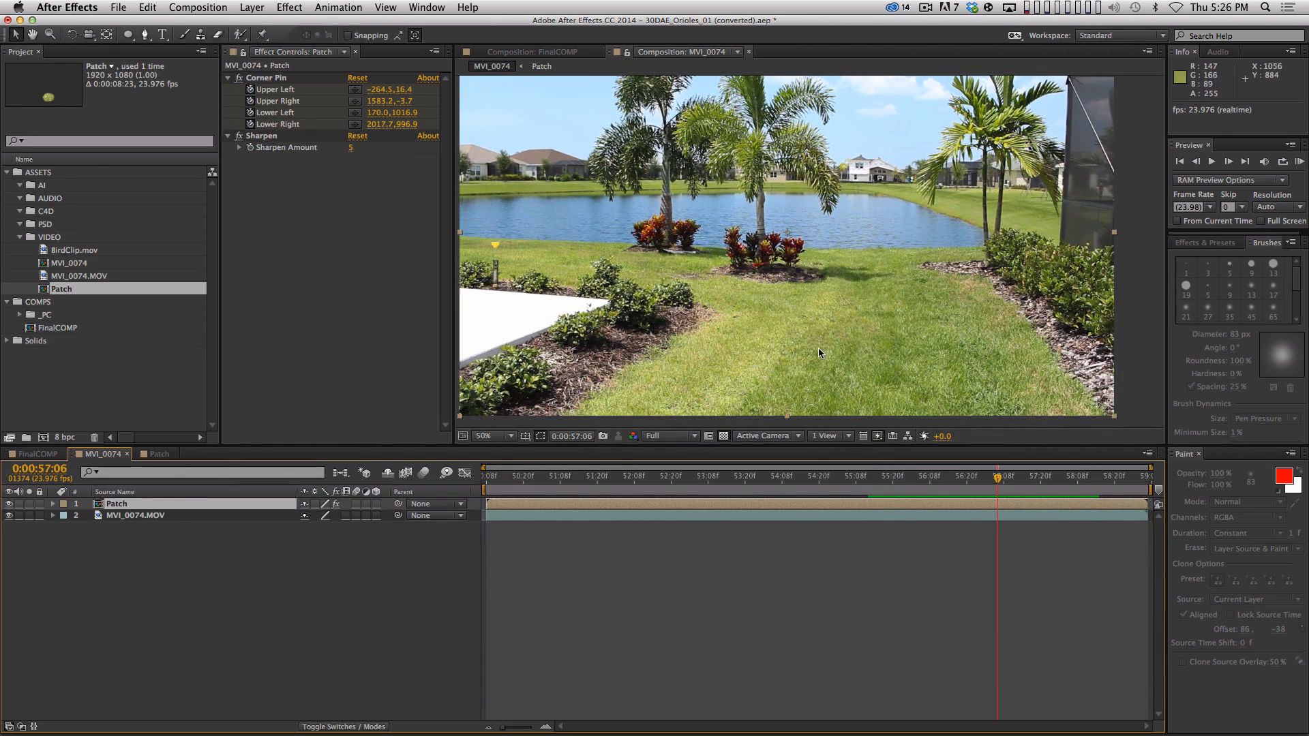
- Show the blue channel at 100%, set the work area from 0:00:55:13 to 0:00:58:08, and RAM-preview it
key("alt+3")
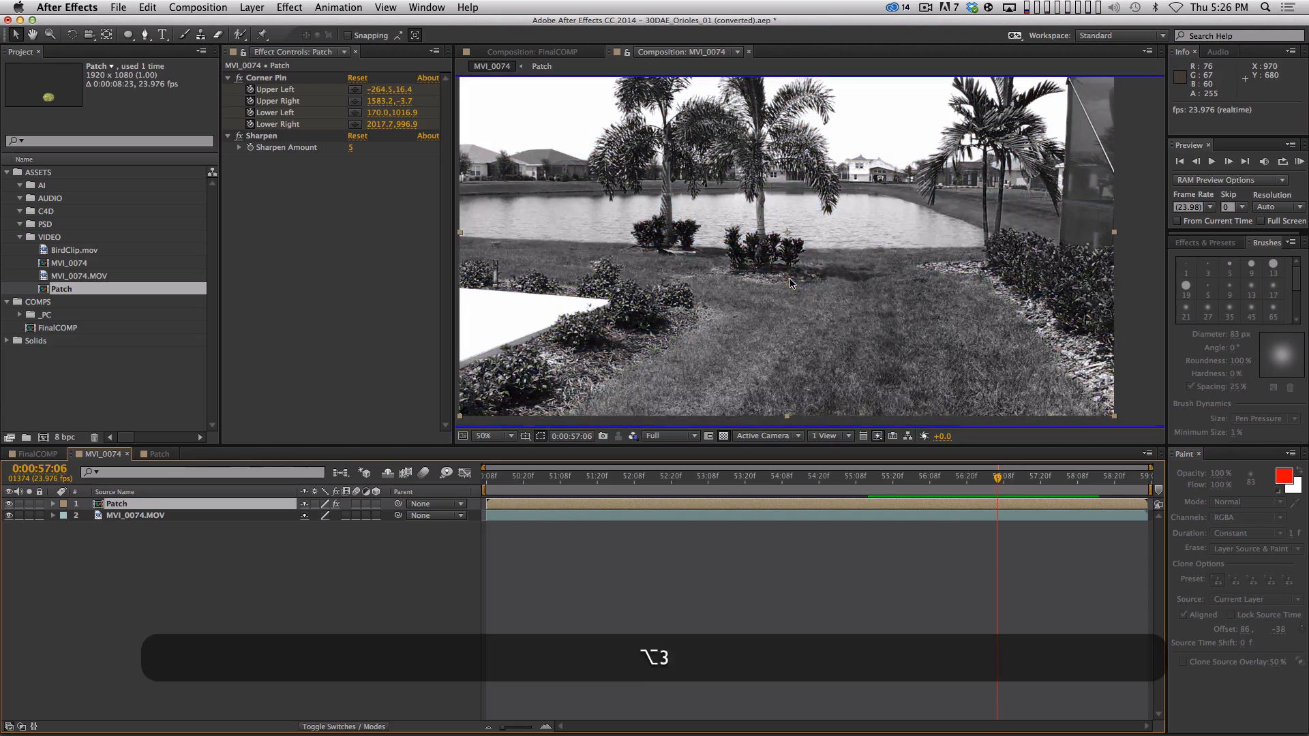
key("period")
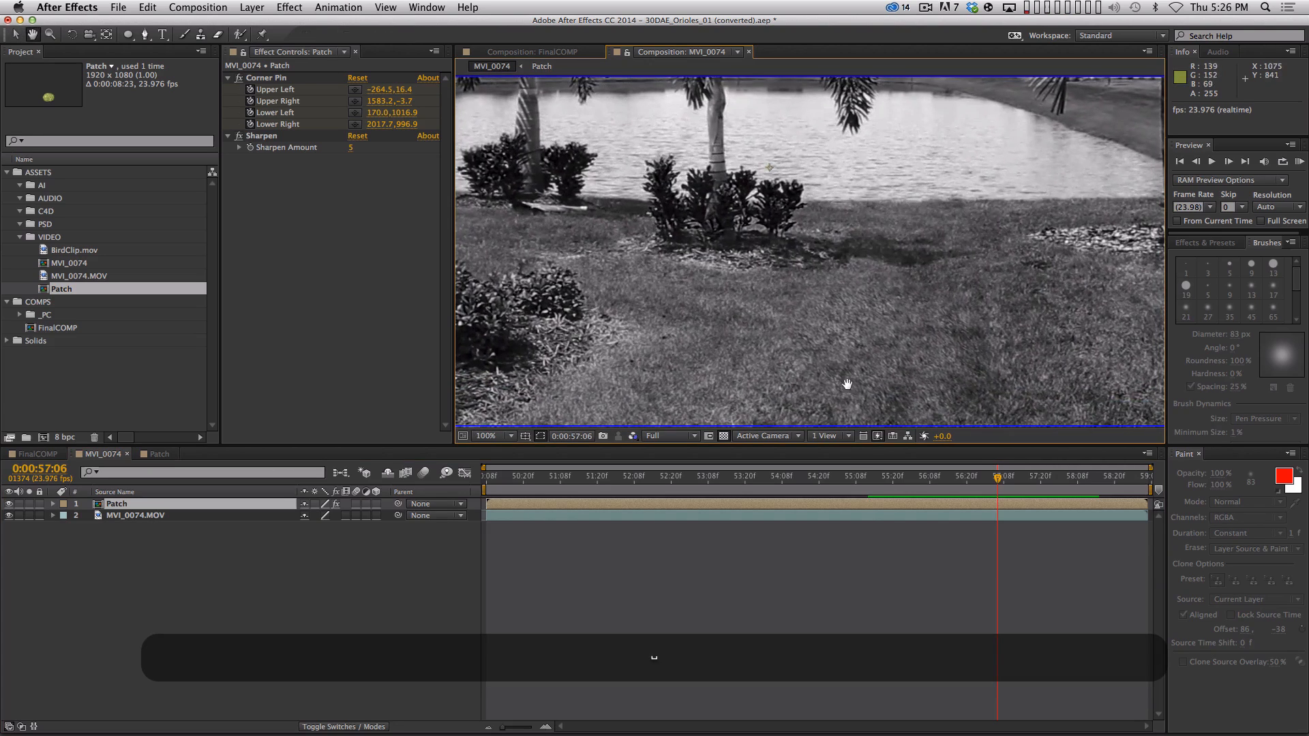
left_click(871, 477)
key("b")
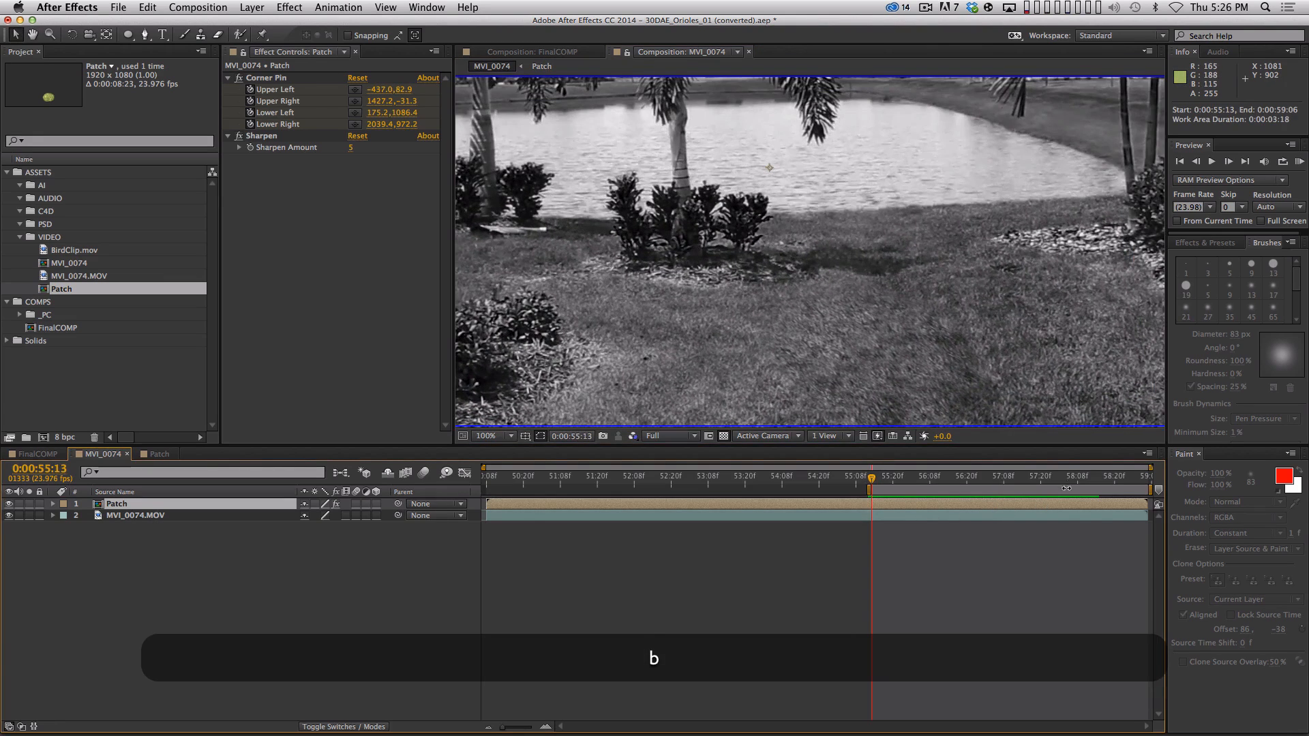
left_click(1076, 479)
key("n")
key("KP_0")
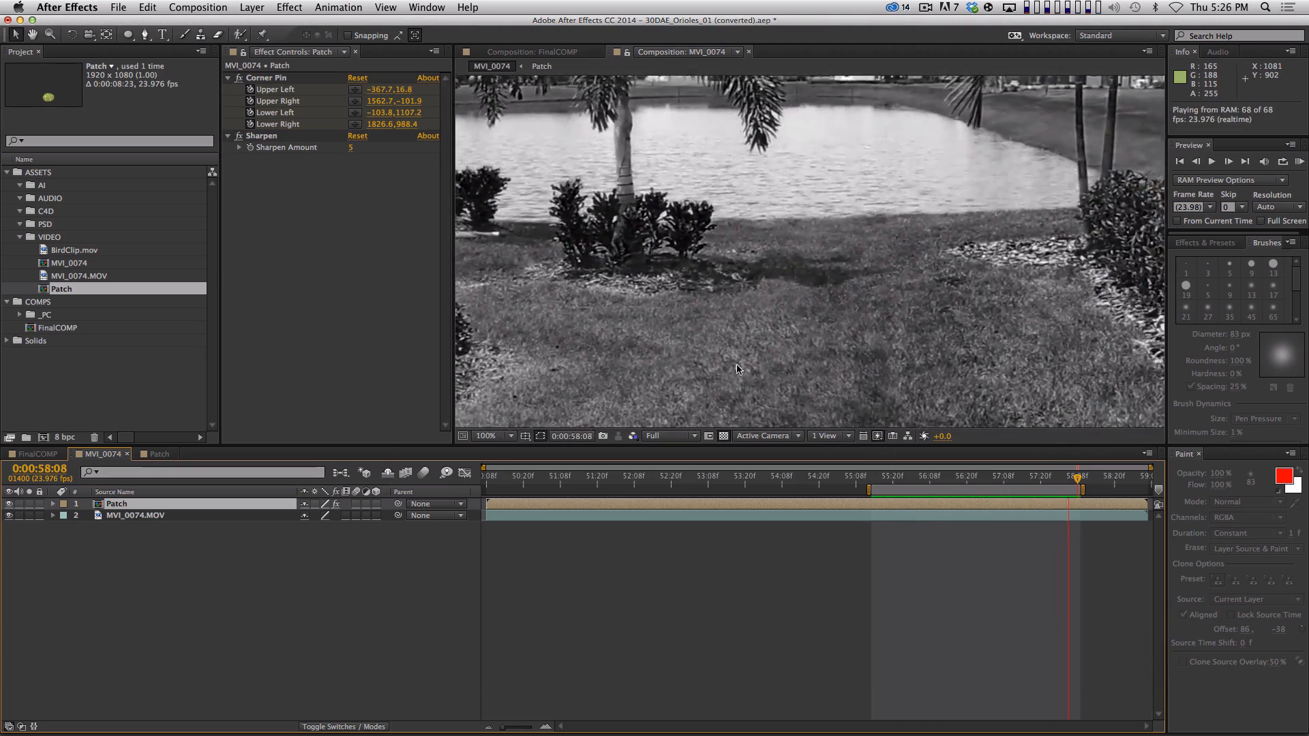
key("space")
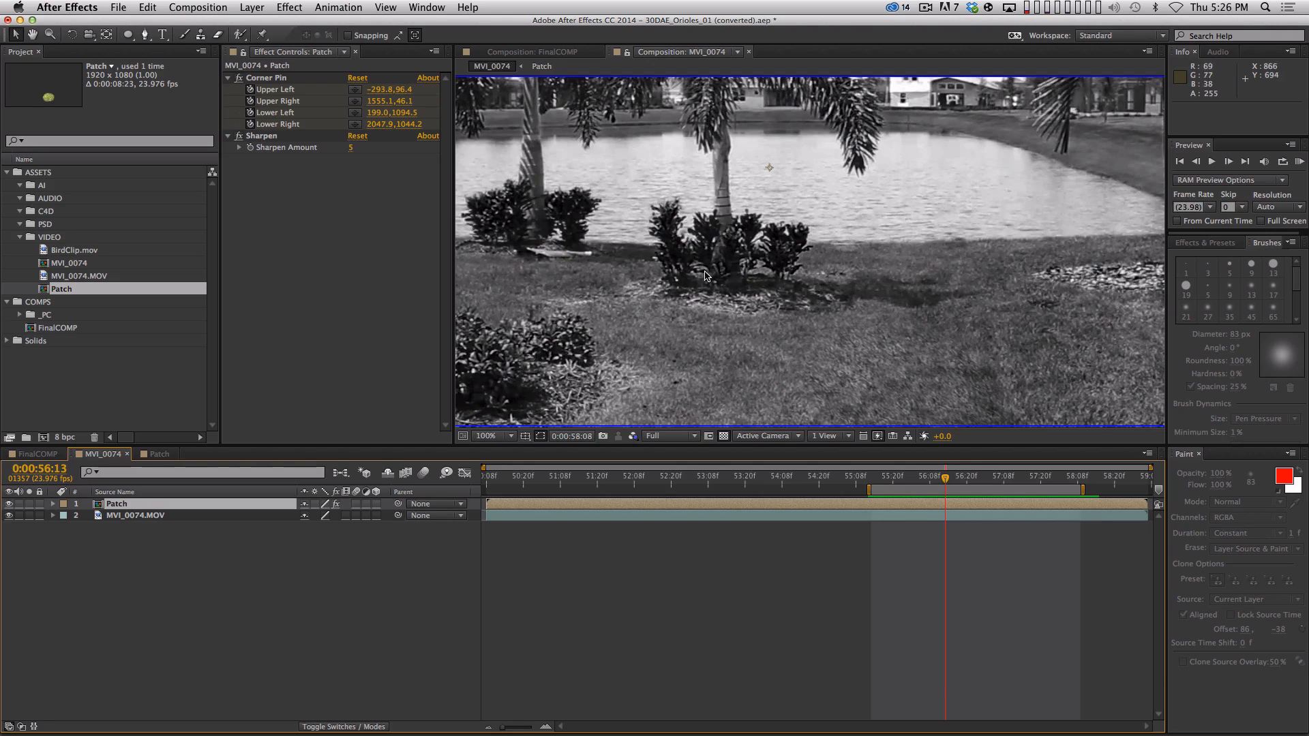
- Compare the red, green and blue channels of the MVI_0074 composition to examine the noise in the patched grass
key("alt")
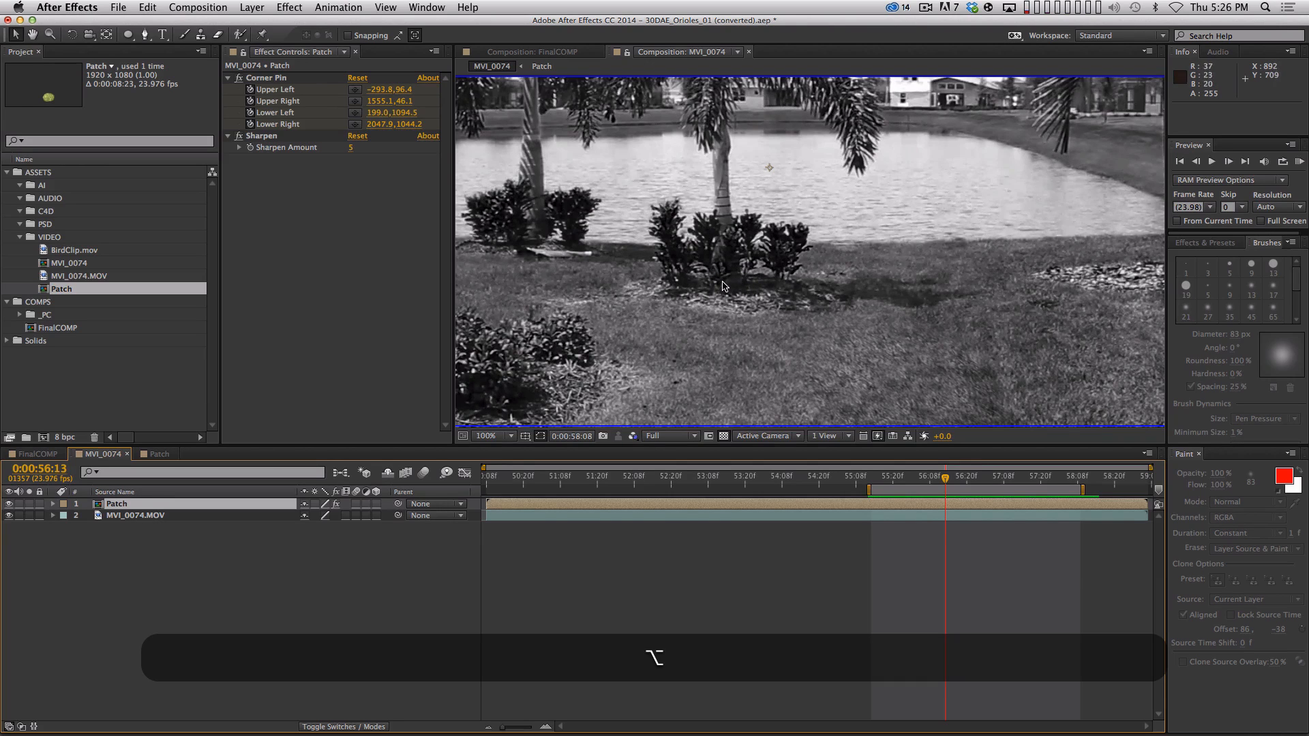
key("alt+1")
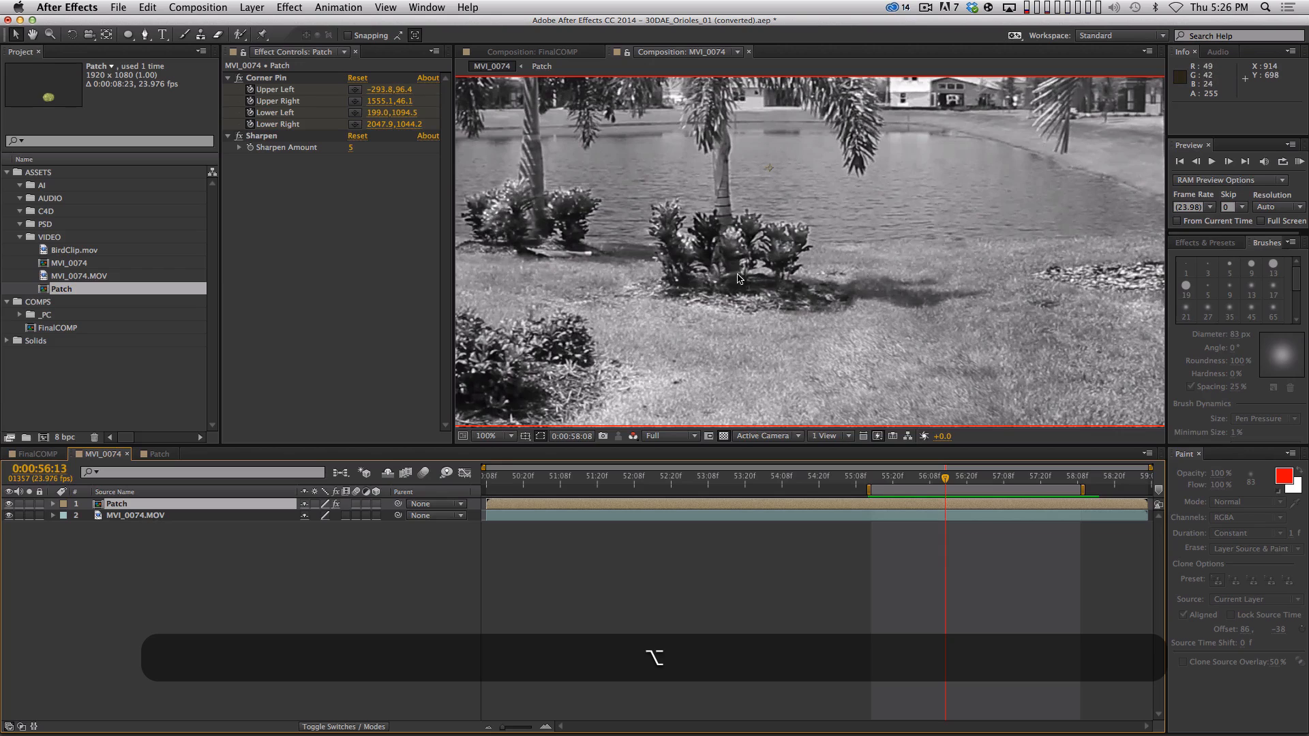
key("alt+2")
key("alt+3")
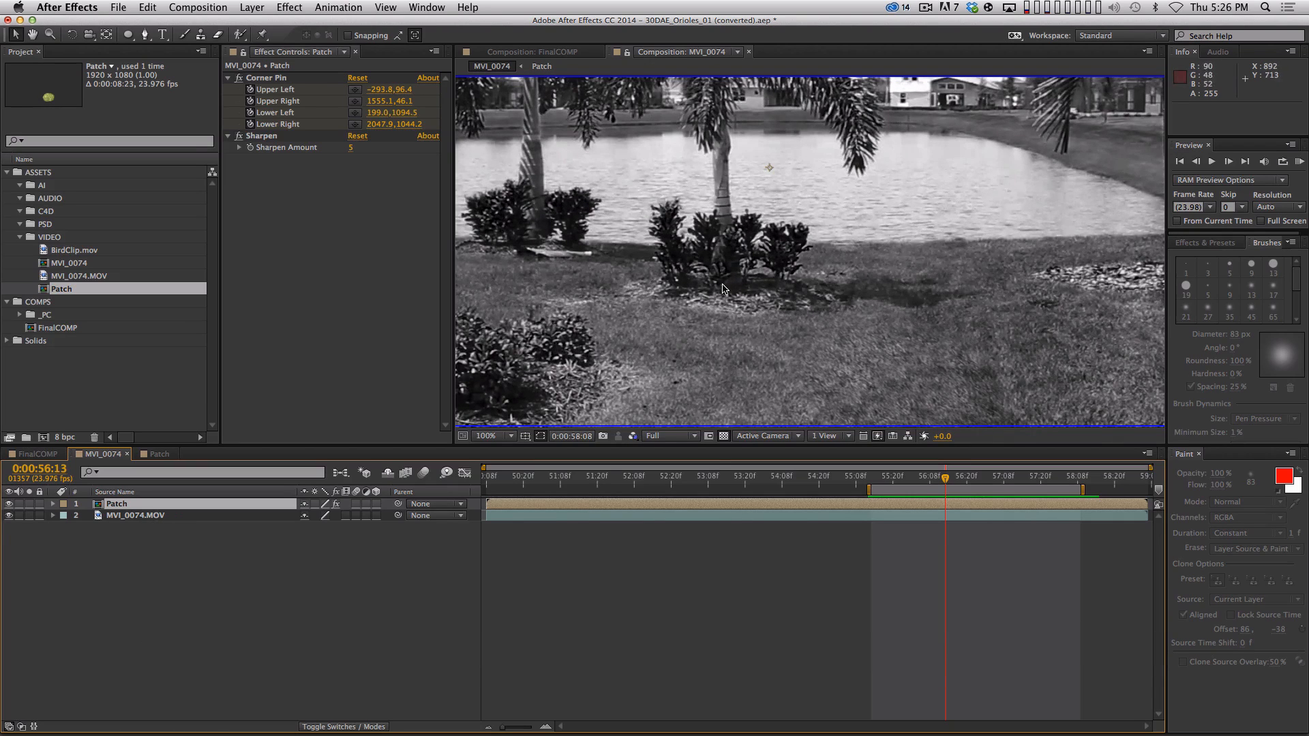
key("alt+3")
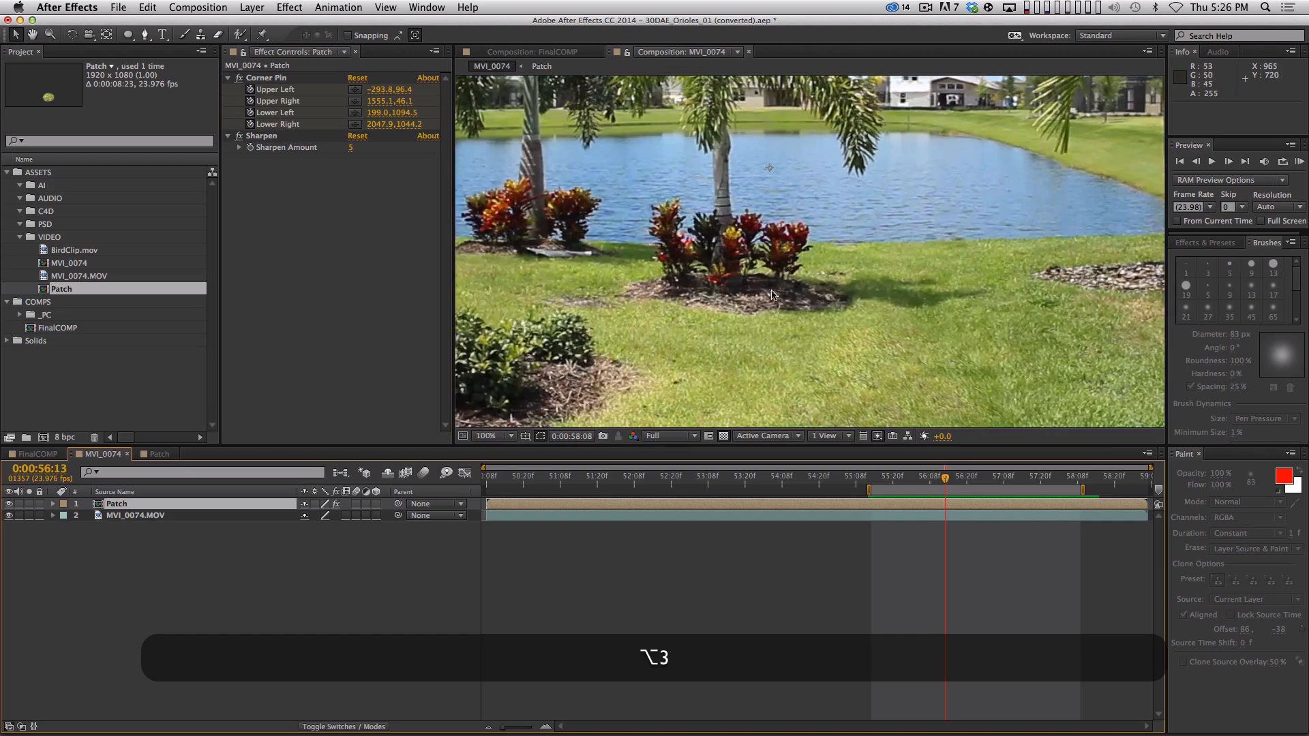
key("alt+1")
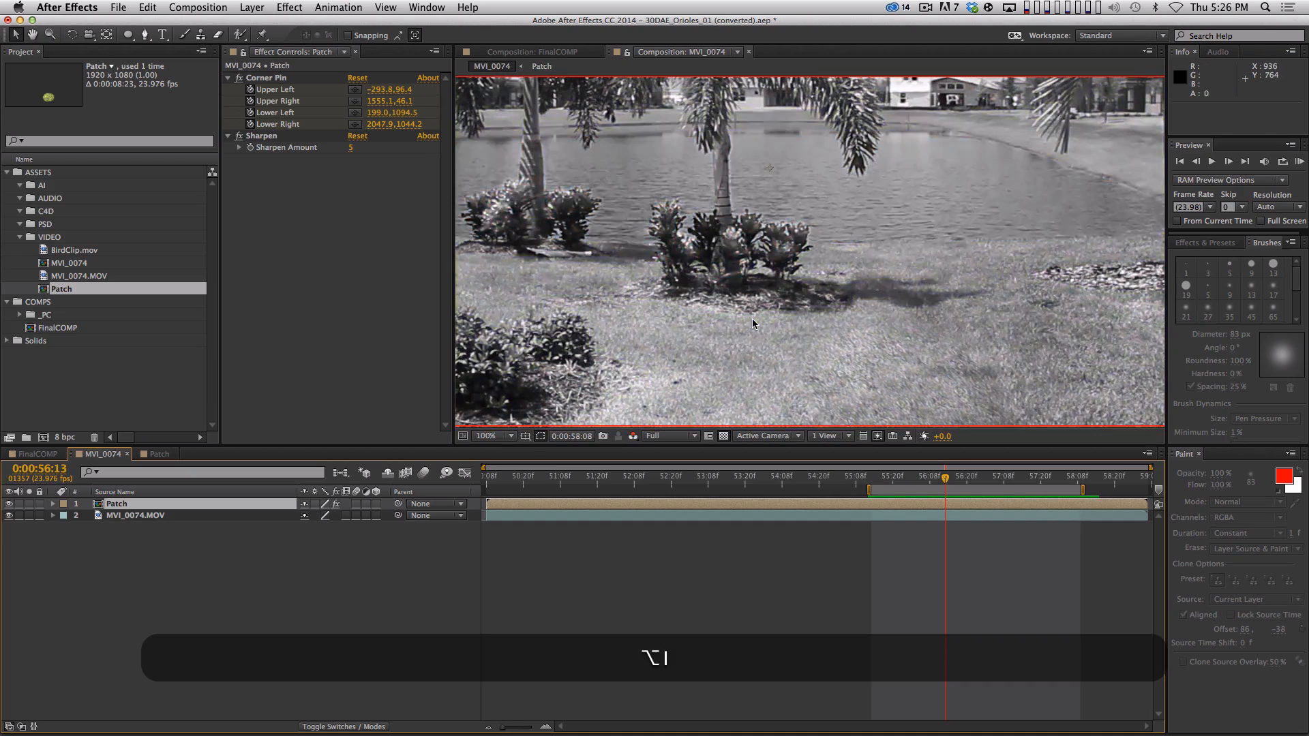
key("alt+3")
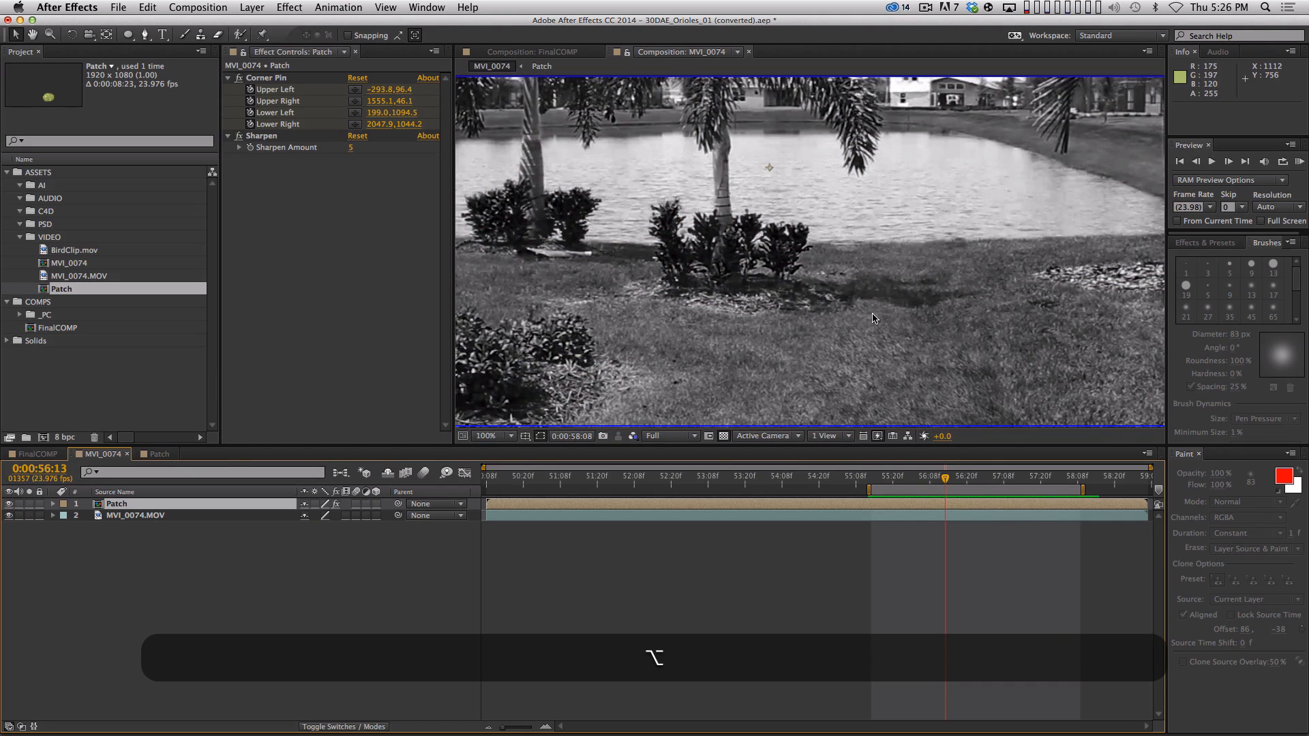
- Play back the blue channel of the MVI_0074 composition, toggling the Patch layer's visibility to compare the patched grass with the original
key("space")
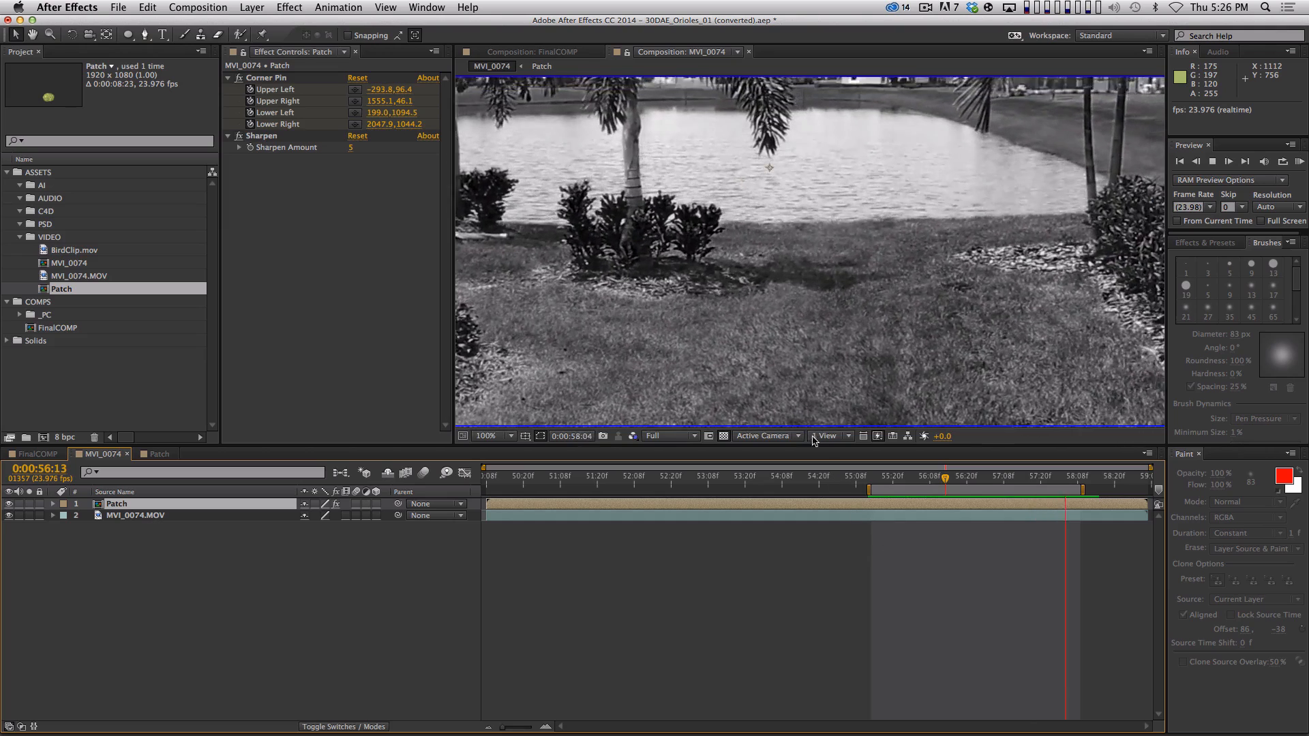
key("space")
left_click(9, 504)
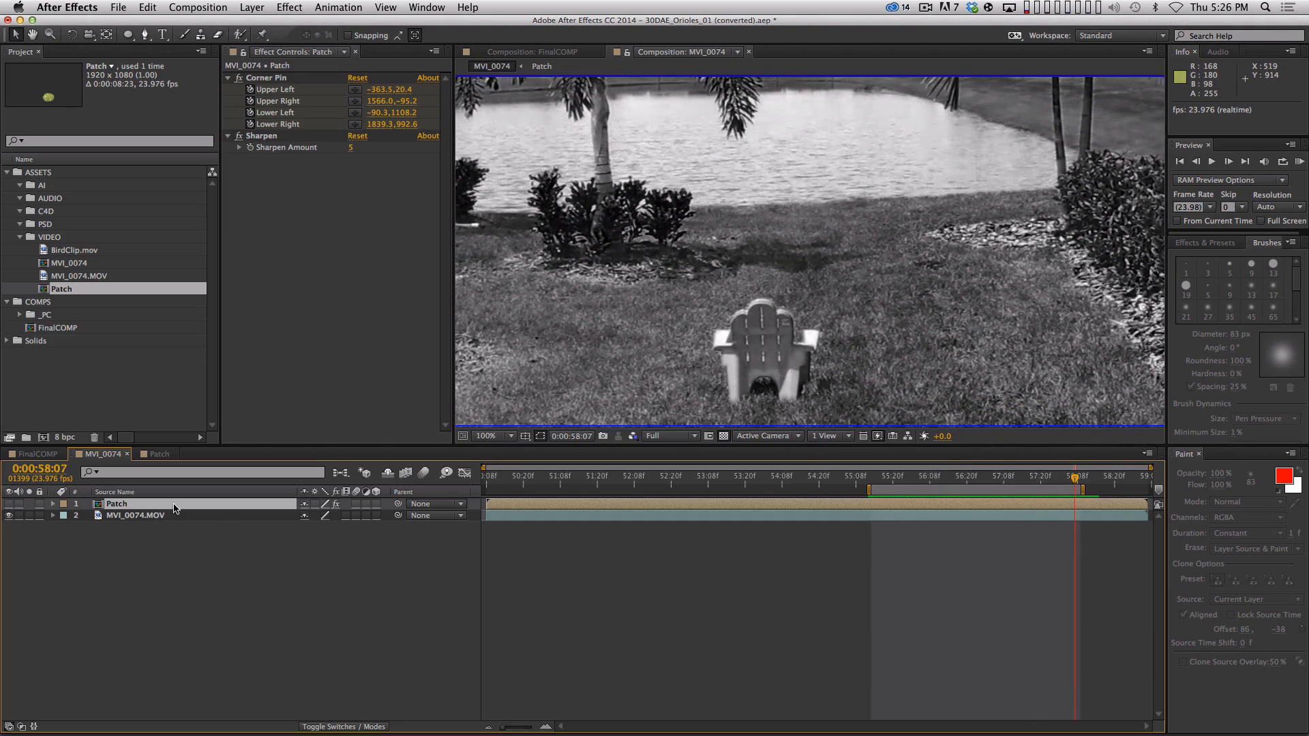
left_click(9, 504)
key("space")
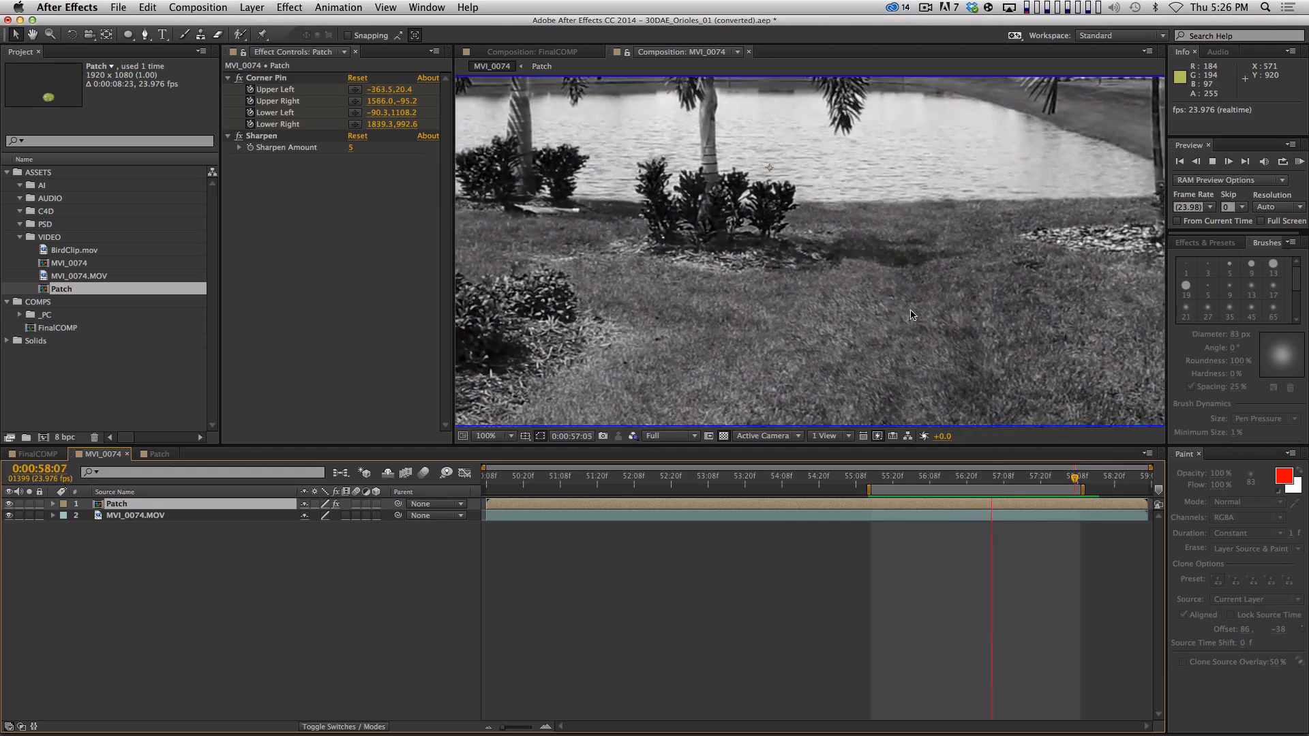
key("space")
- Play back the red and green channels of the MVI_0074 composition to compare the patch's grain with the surrounding grass
key("space")
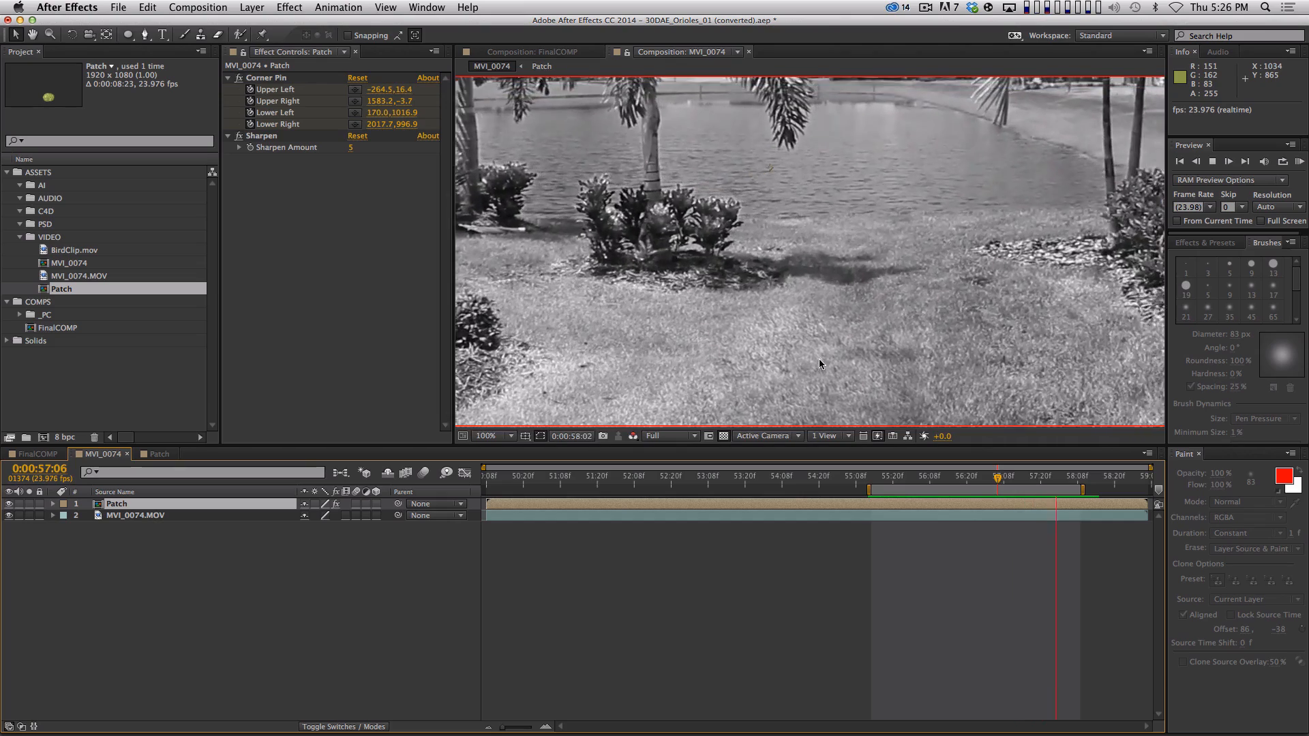
key("alt+2")
key("alt+space")
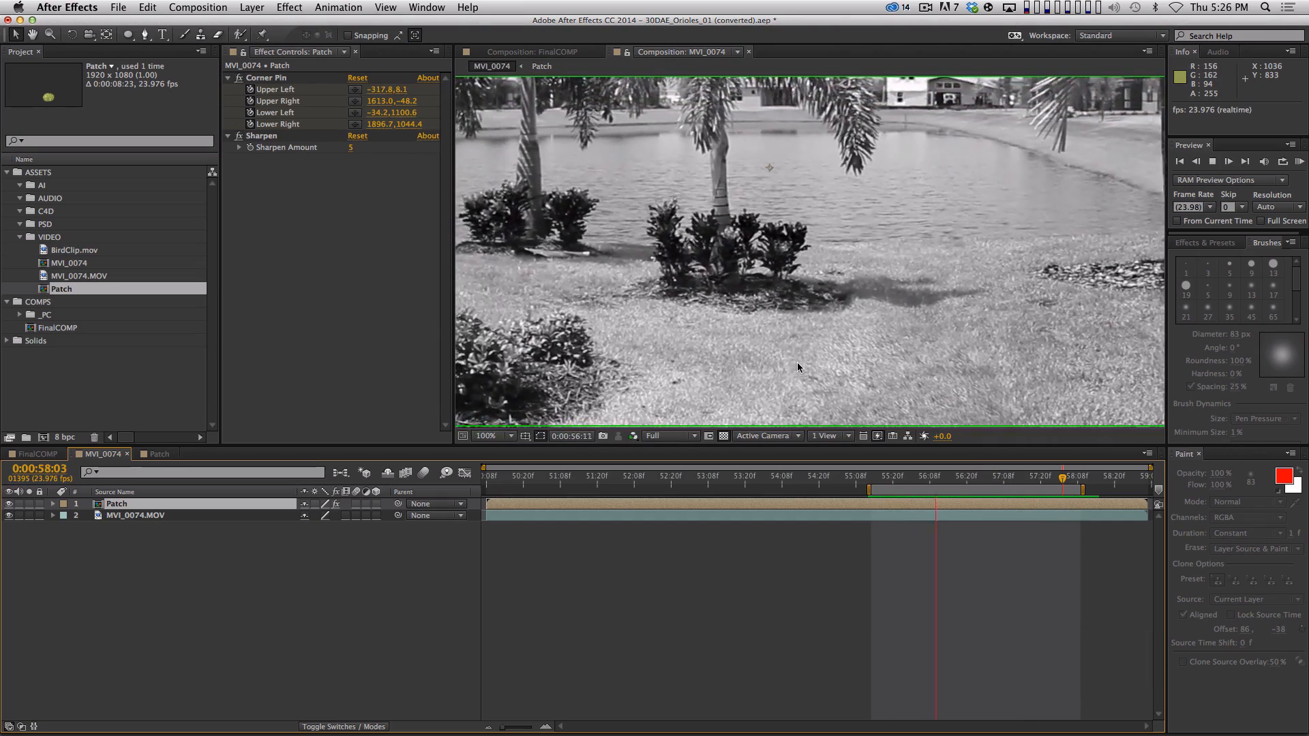
key("space")
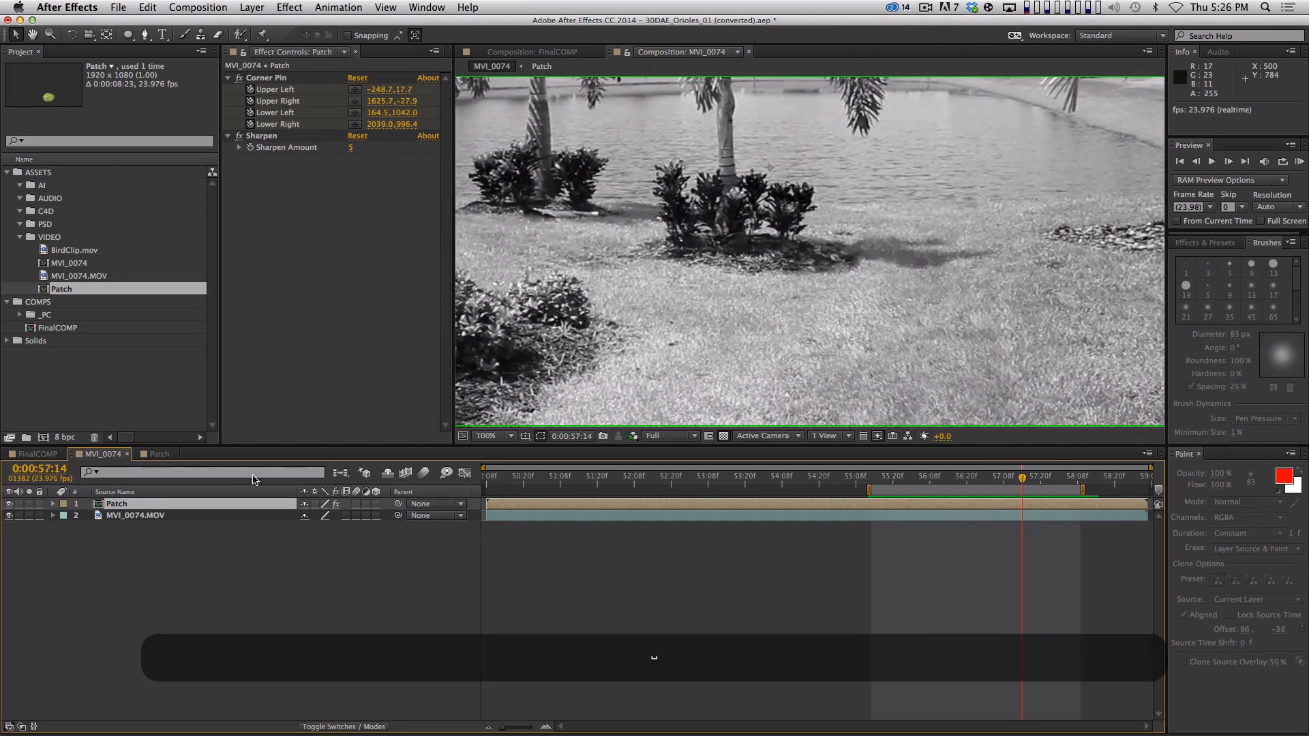
- Open the Patch composition and expand Add Grain's Application, Animation and Channel Intensities settings on the Adjust layer
double_click(117, 505)
left_click(140, 549)
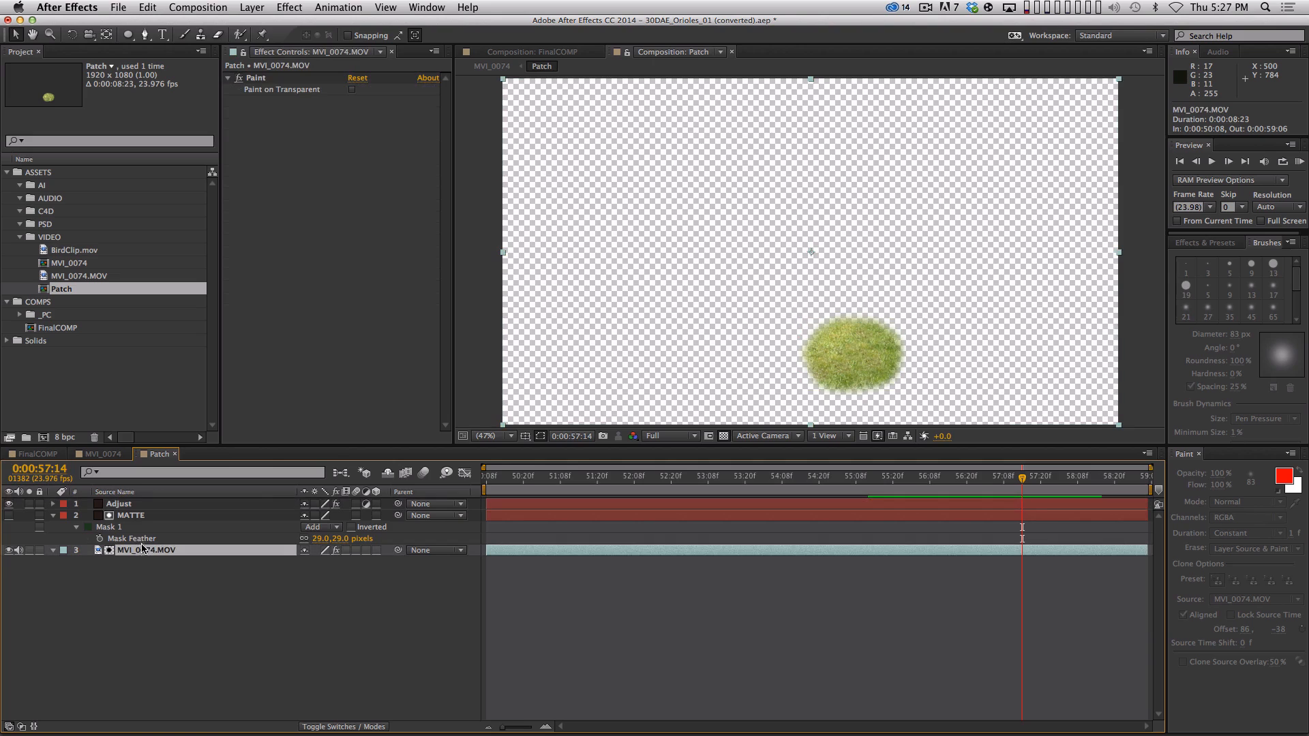
left_click(129, 504)
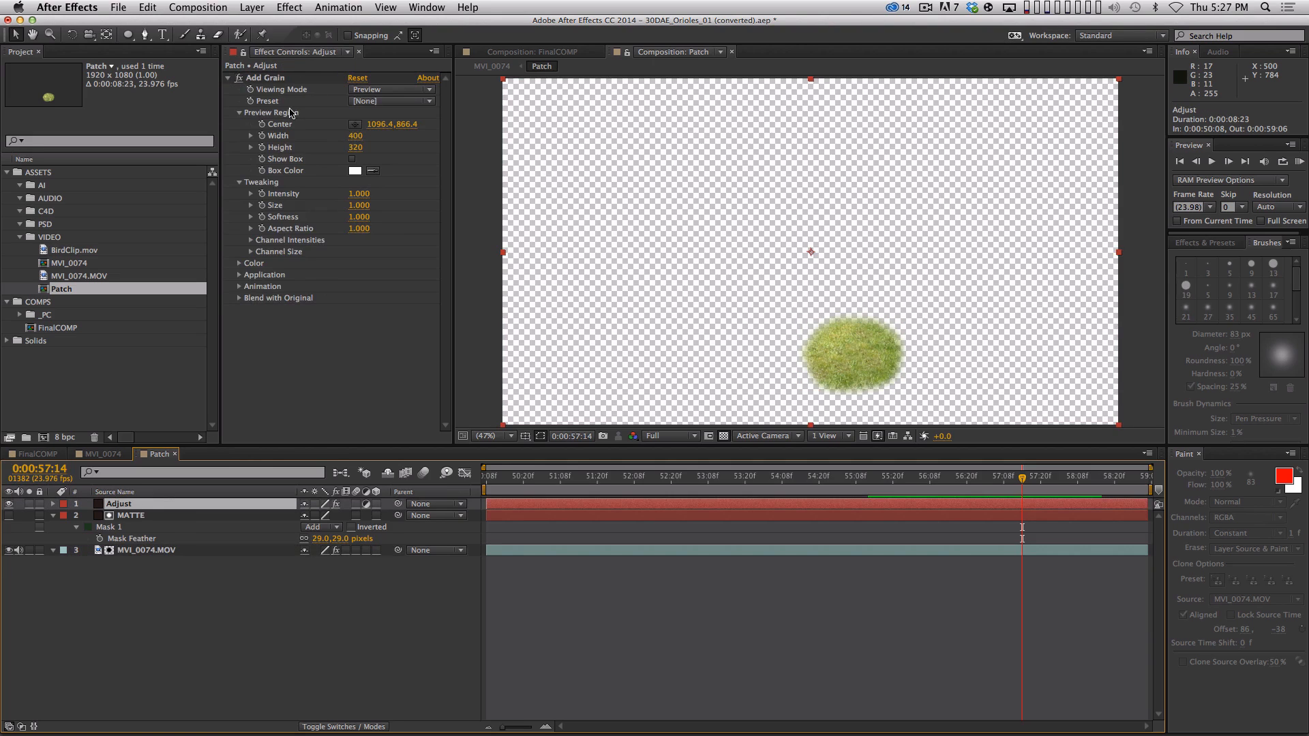
left_click(239, 263)
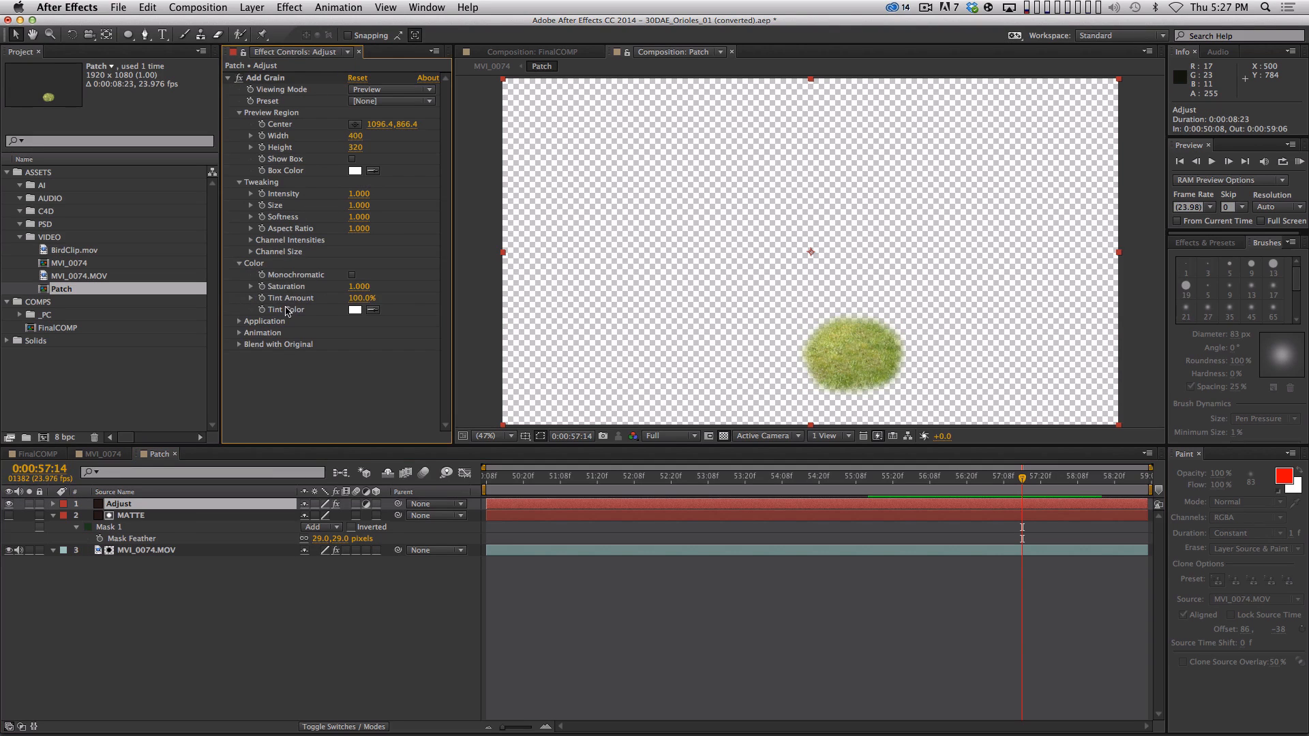
left_click(238, 332)
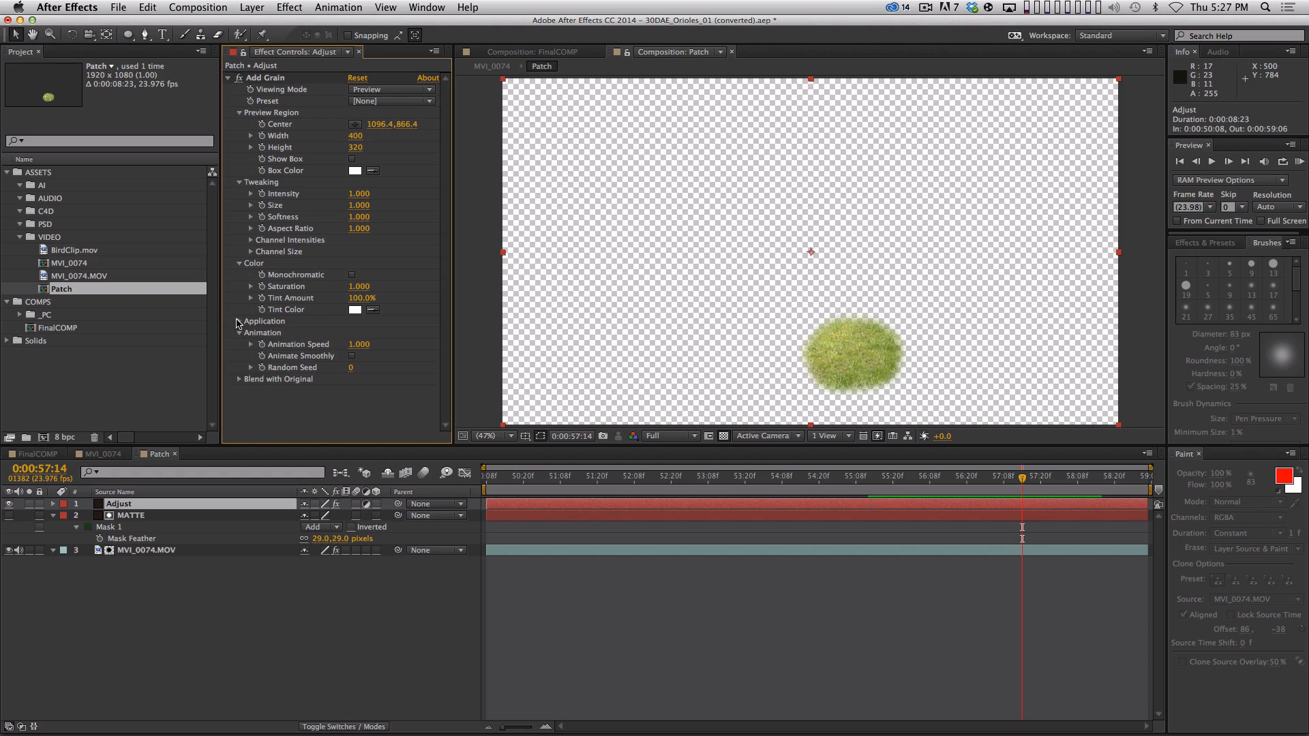
left_click(239, 321)
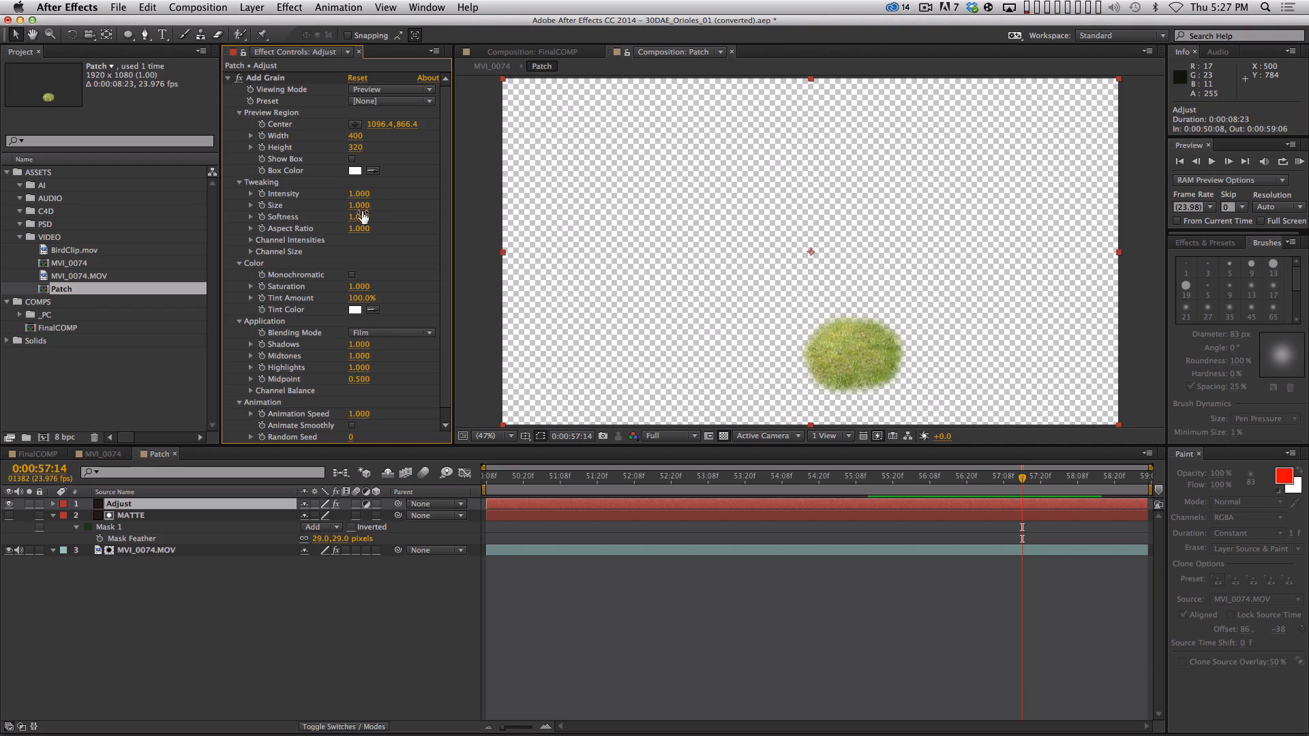
left_click(251, 240)
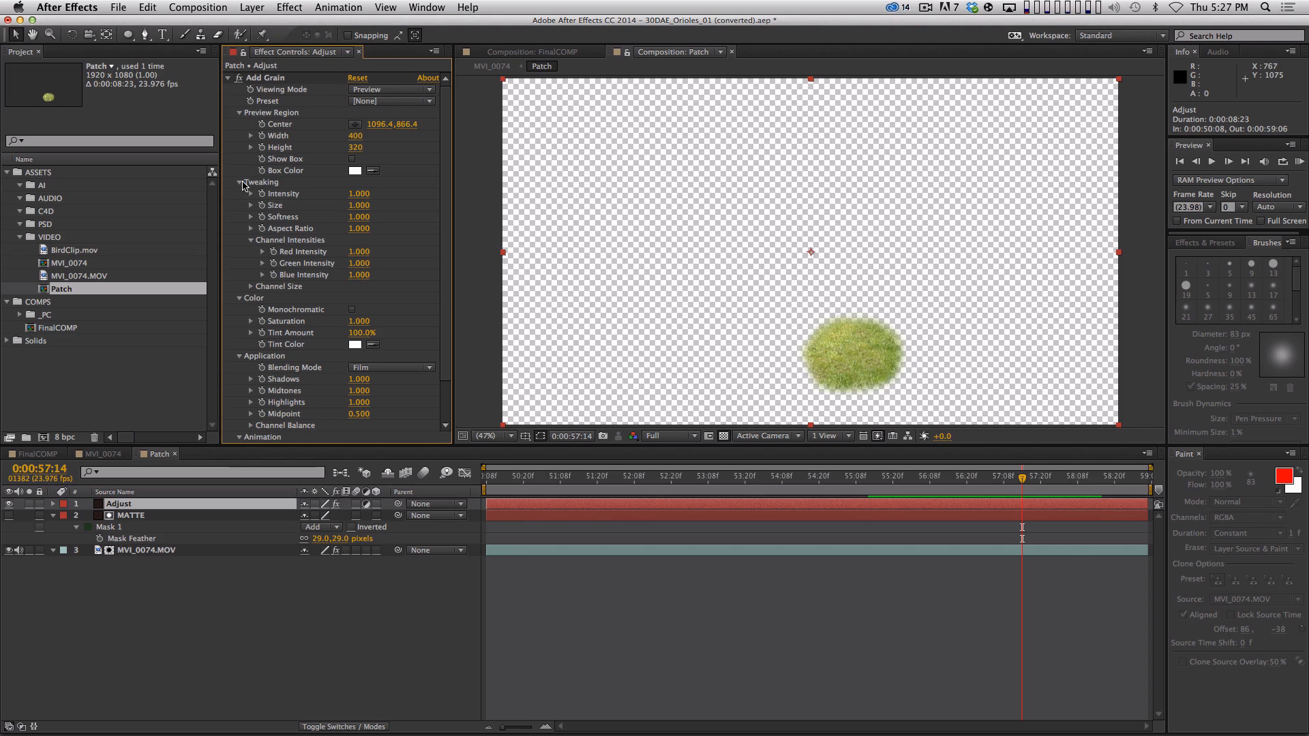
left_click(239, 298)
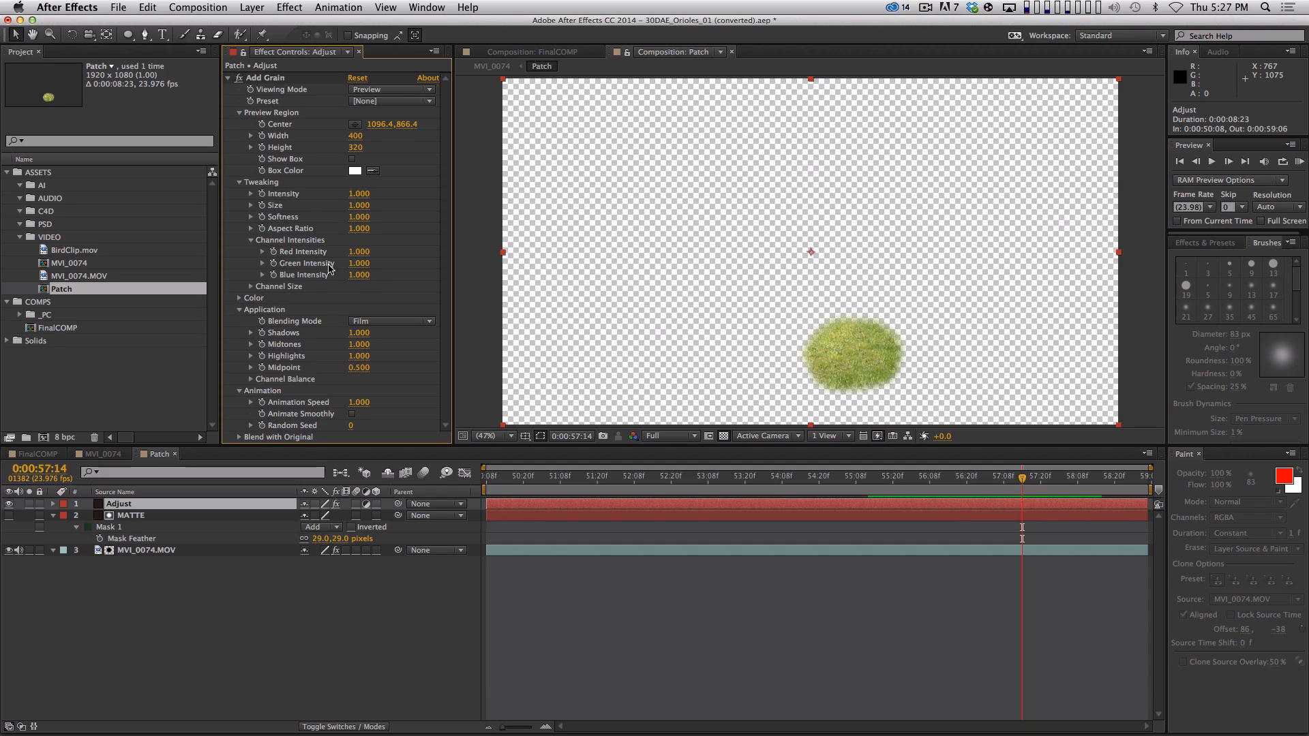
- Check the grain in the green channel by playing back the MVI_0074 composition again
left_click(112, 453)
key("space")
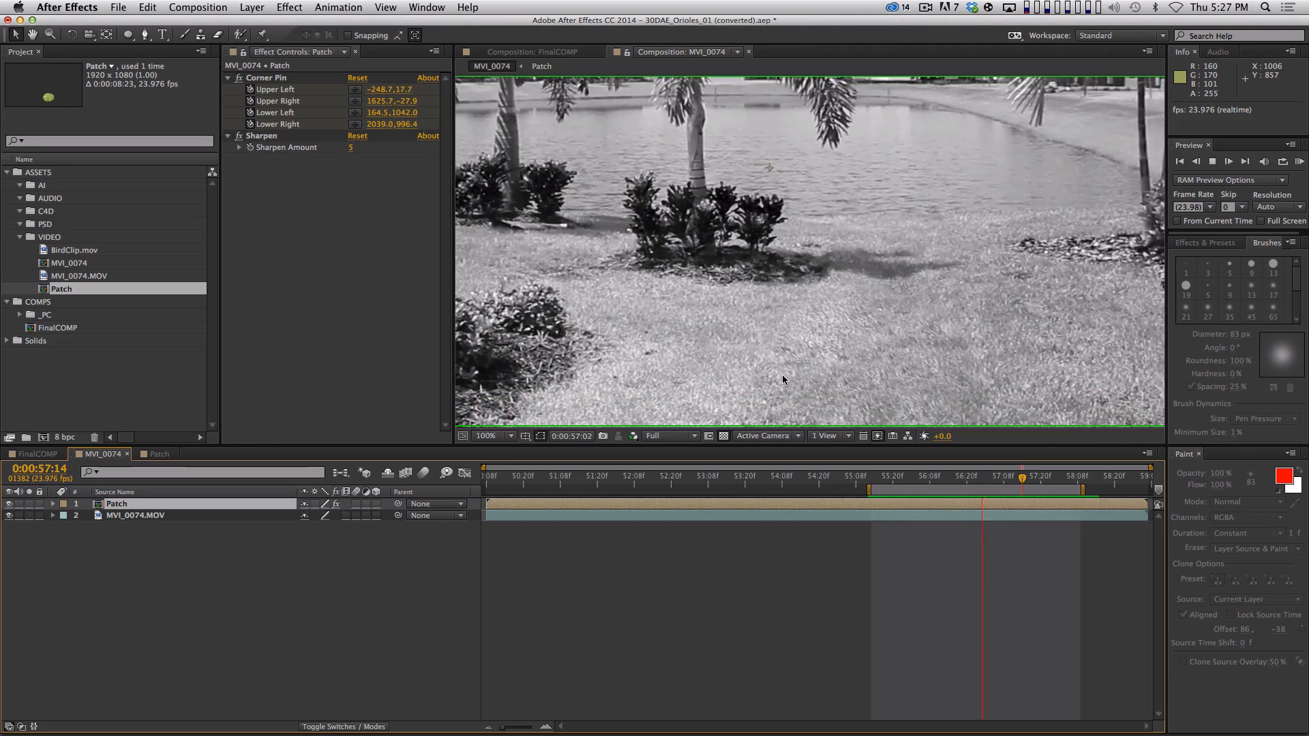
key("space")
left_click(162, 454)
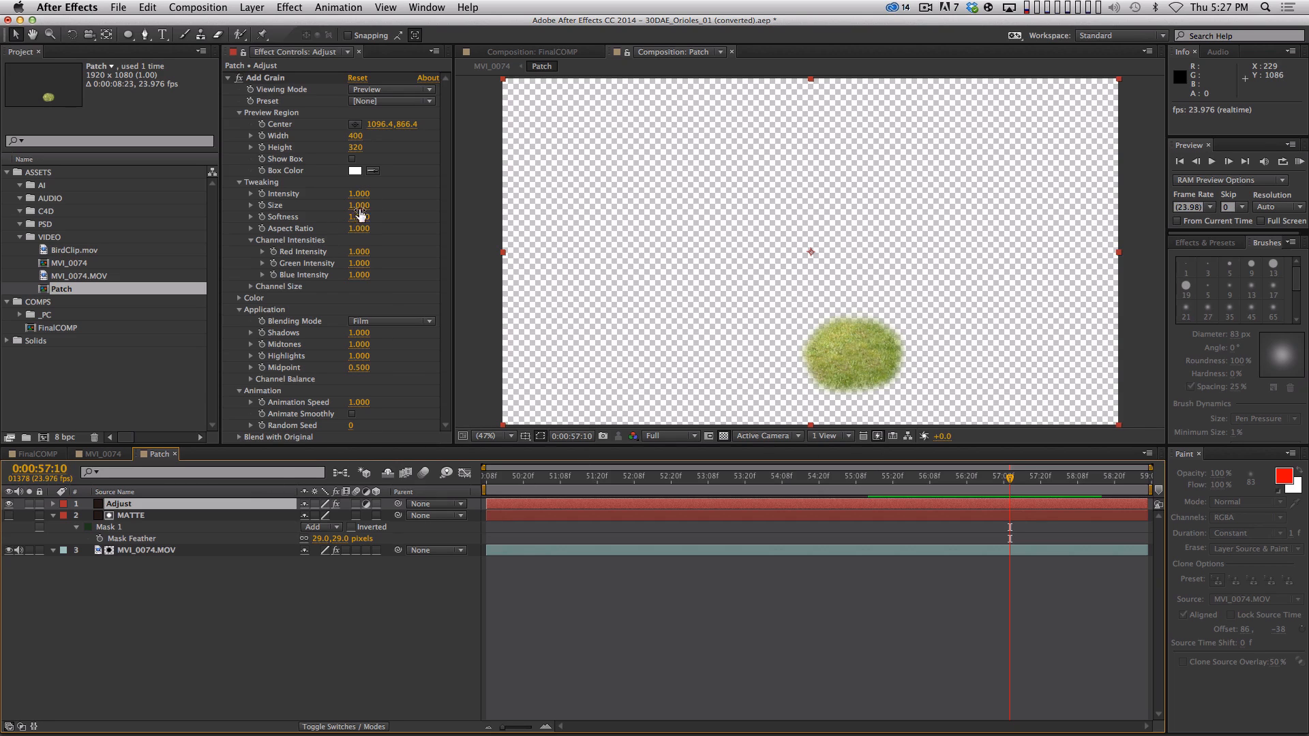
left_click(103, 454)
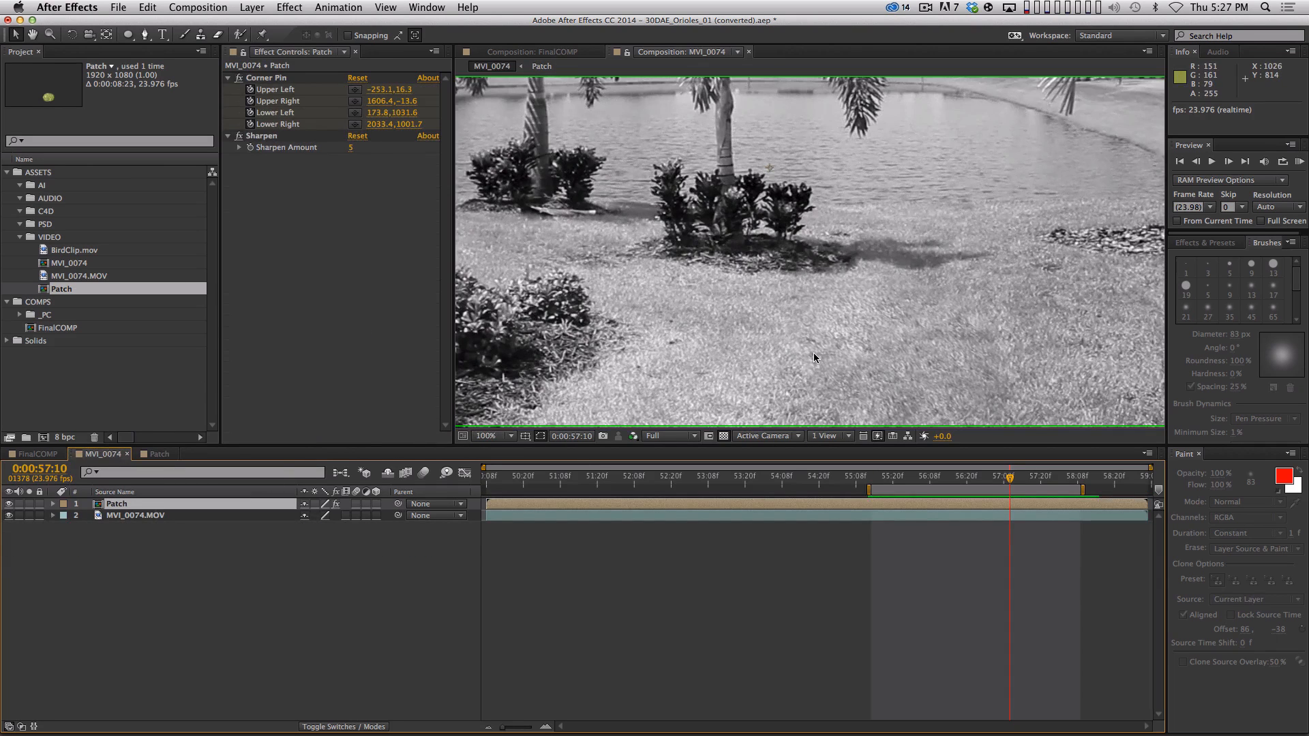
- Lock the viewer to MVI_0074 and set Add Grain's Green Intensity to 1.2 on the Adjust layer in Patch
left_click(627, 55)
left_click(161, 455)
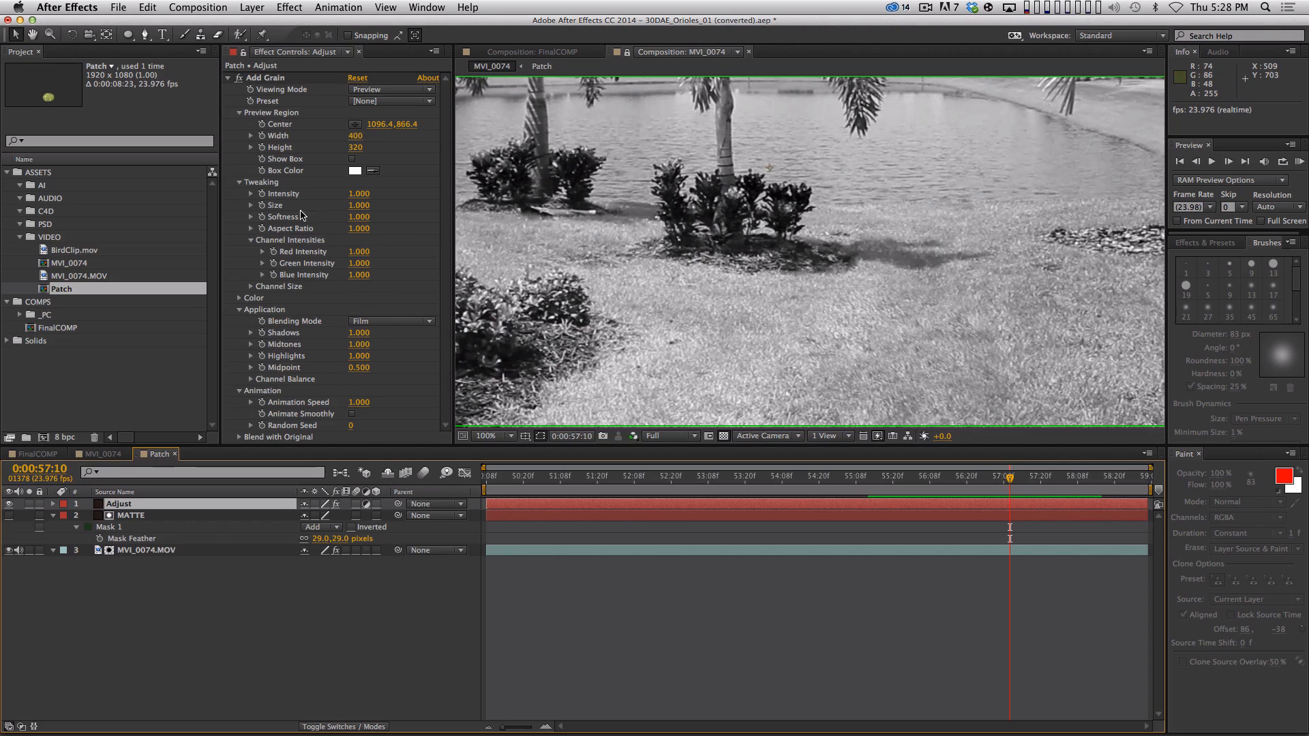
left_click(356, 263)
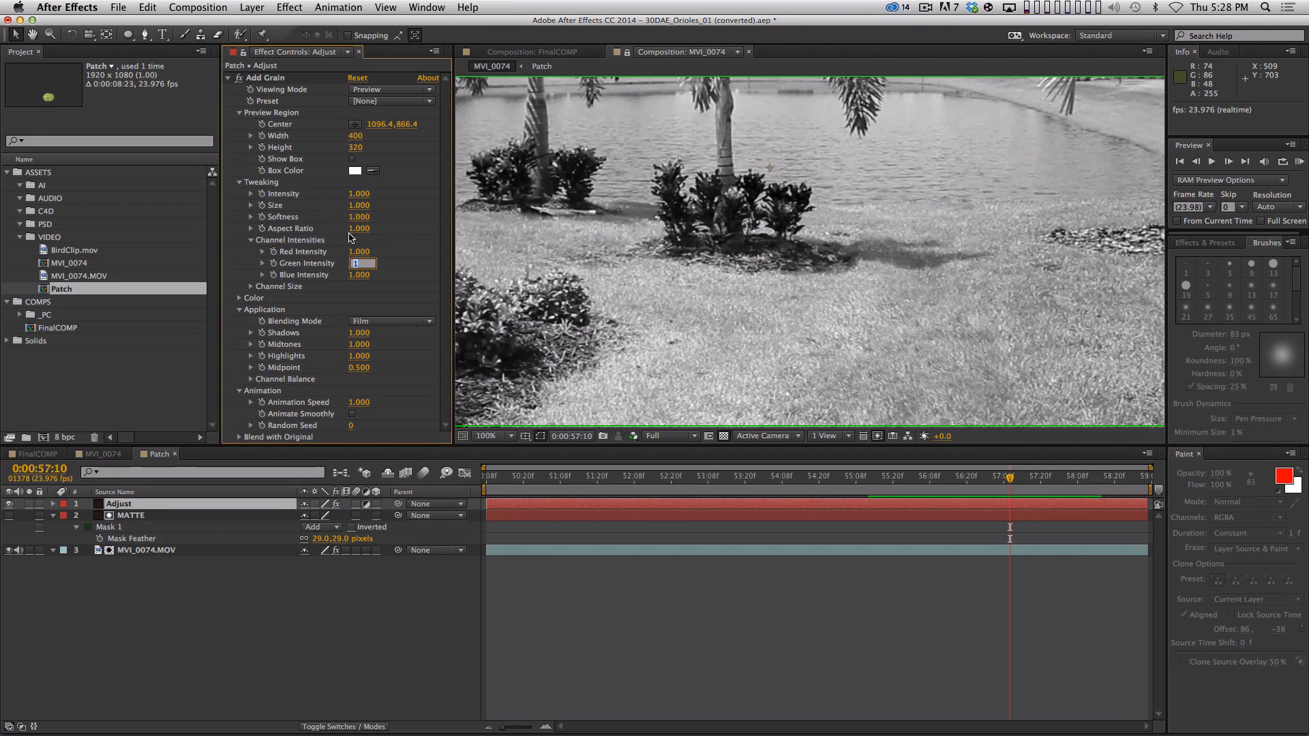
type("1.2")
key("Return")
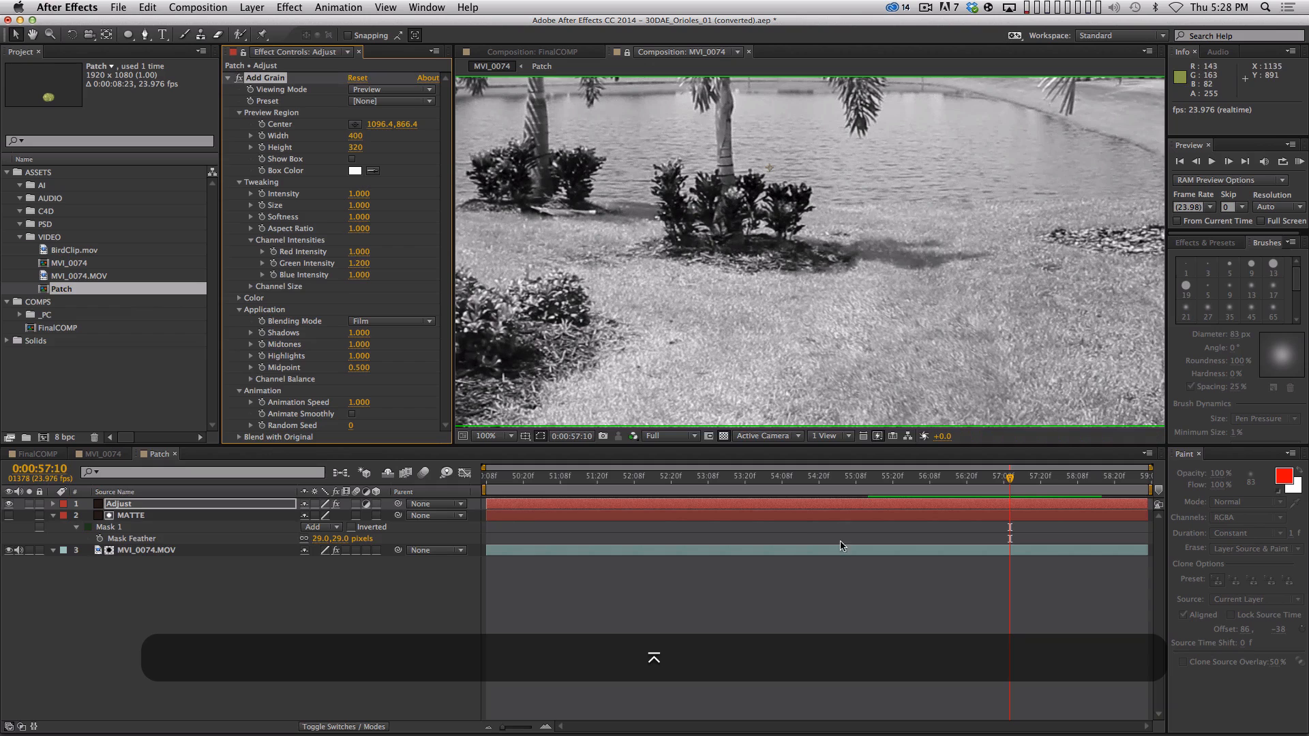
- RAM-preview the green channel of the MVI_0074 composition, and return the view to full color
left_click(108, 455)
key("0")
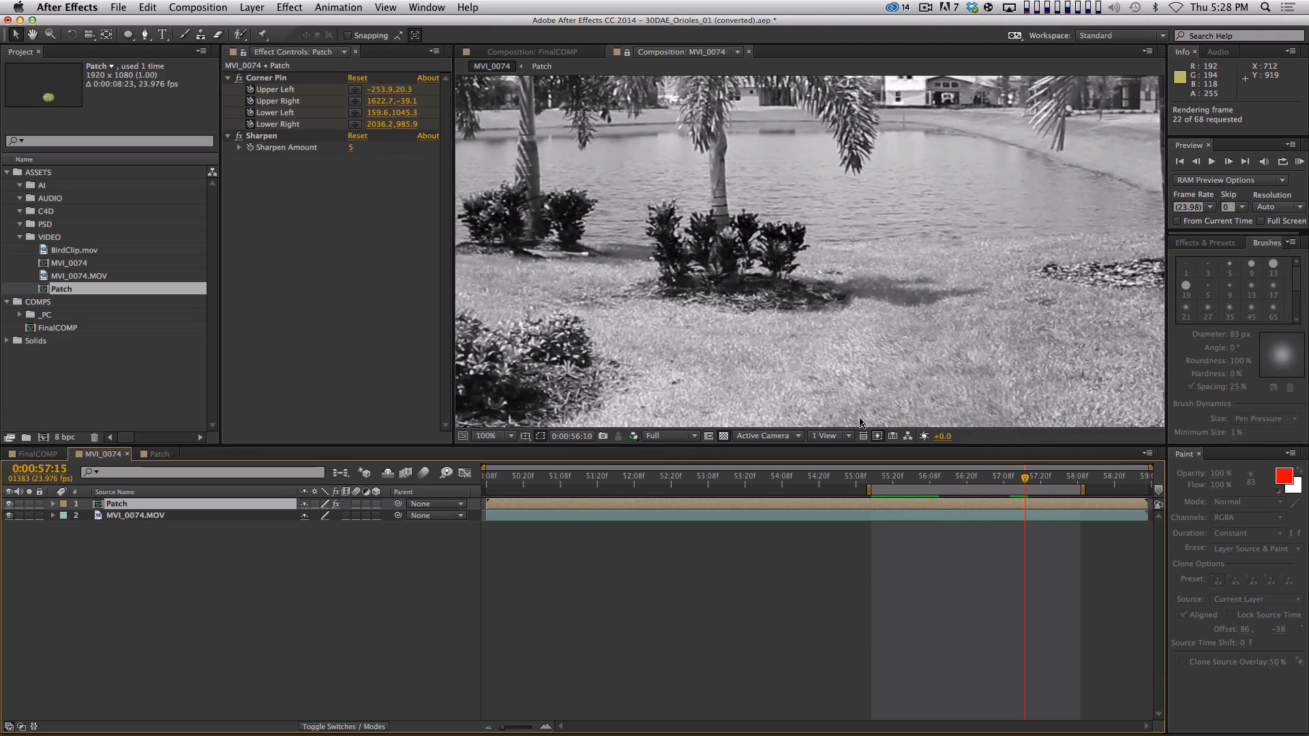
key("space")
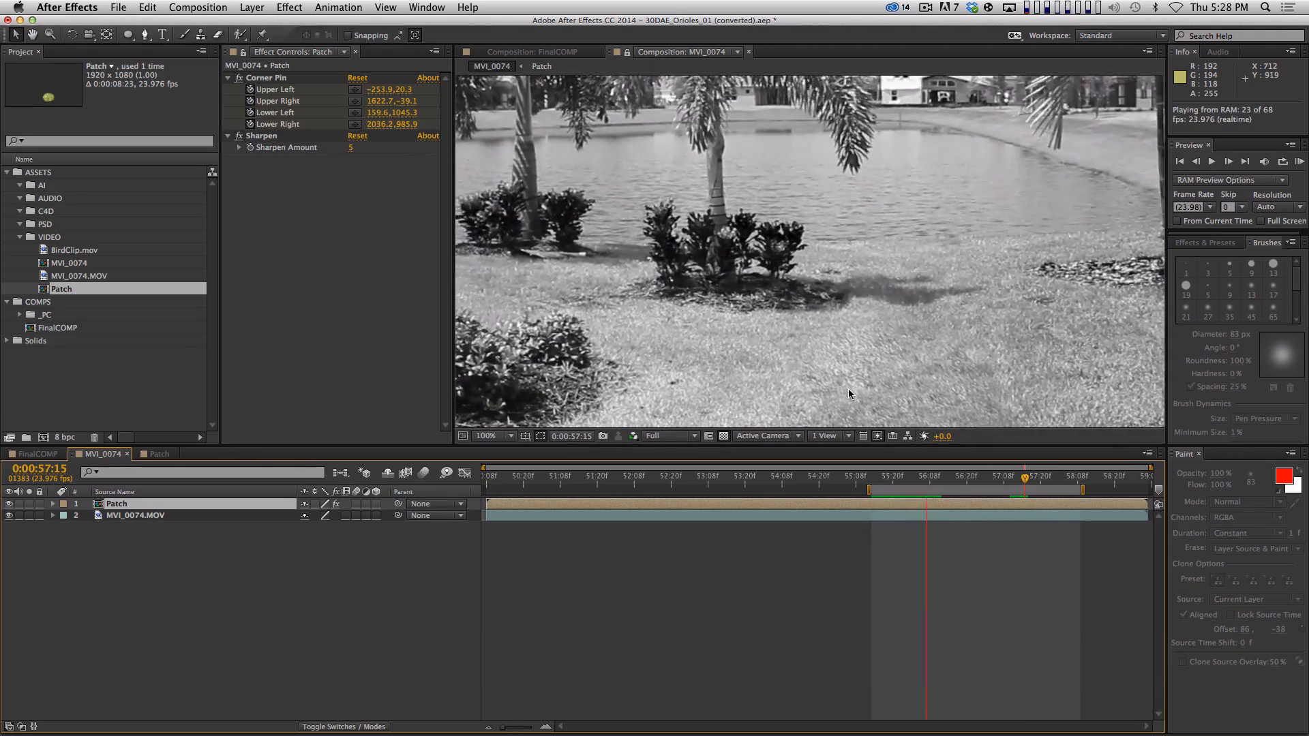
key("alt+3")
key("alt+3")
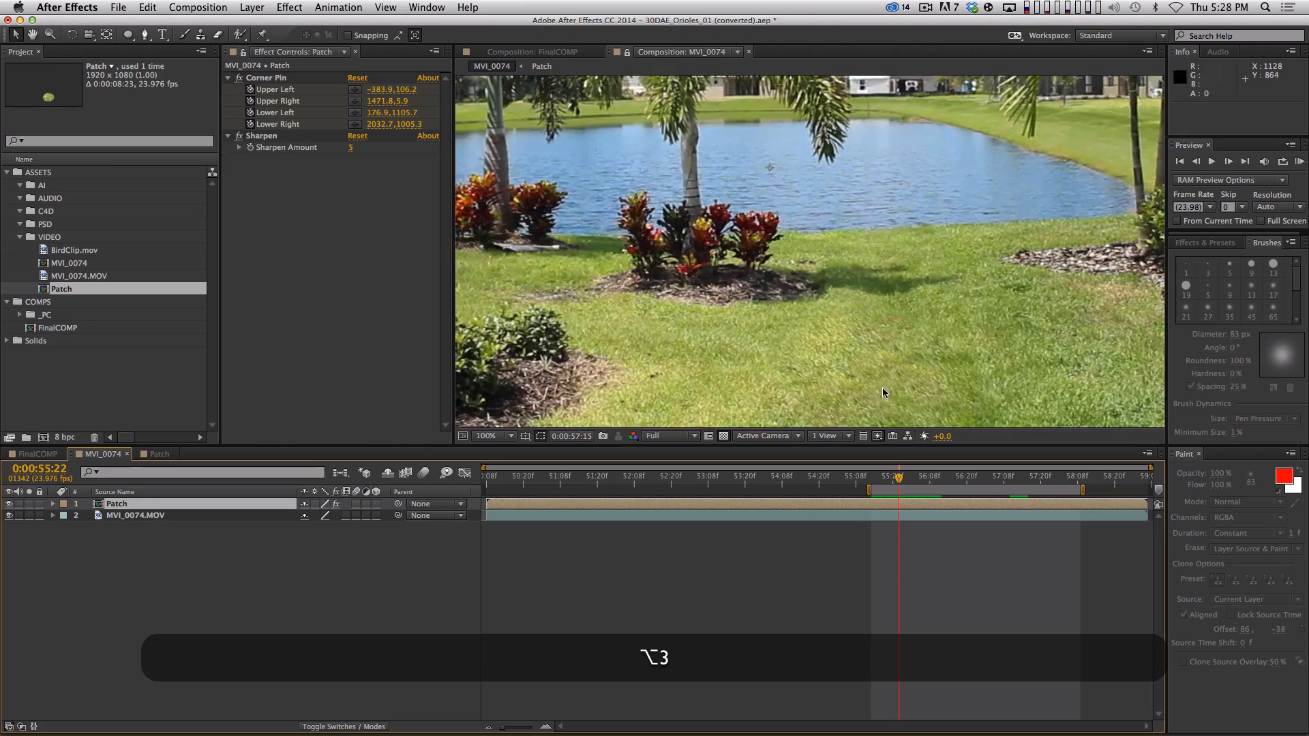
- RAM-preview the MVI_0074 composition in full color in a maximized viewer to check the finished patch
key("comma")
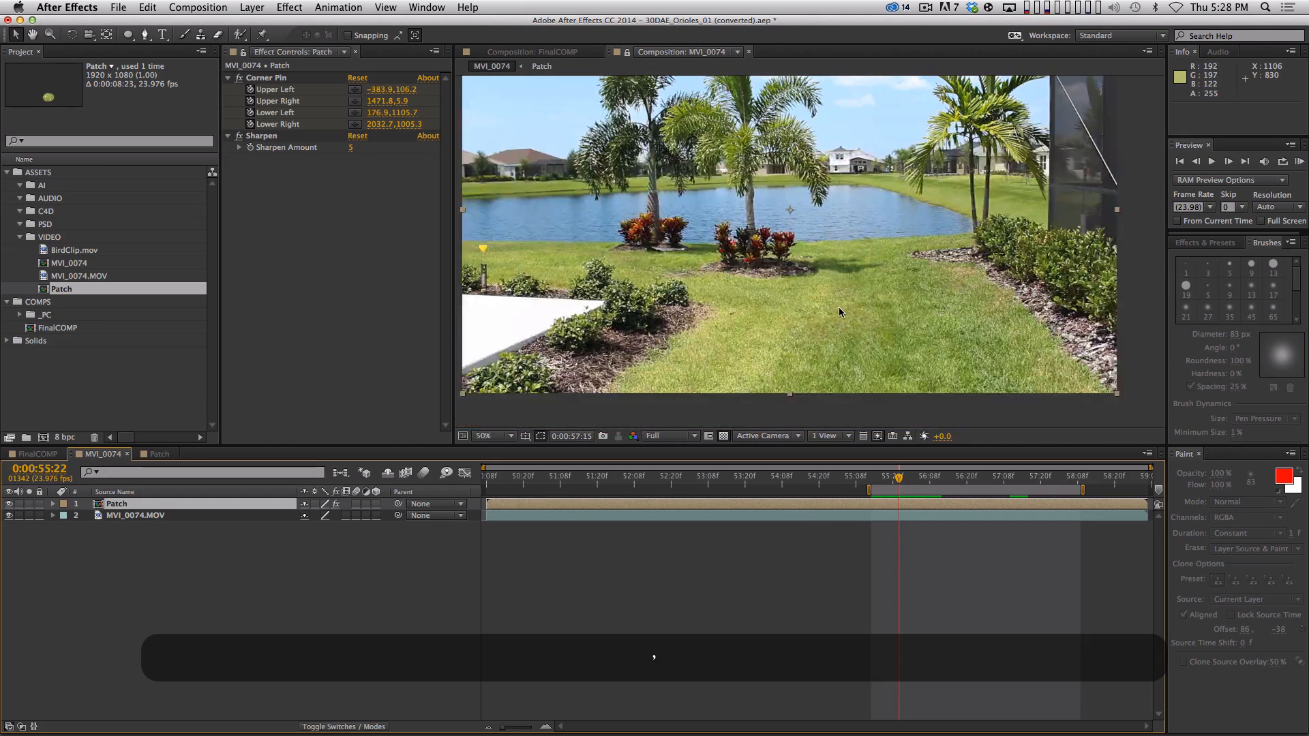
key("period")
key("period")
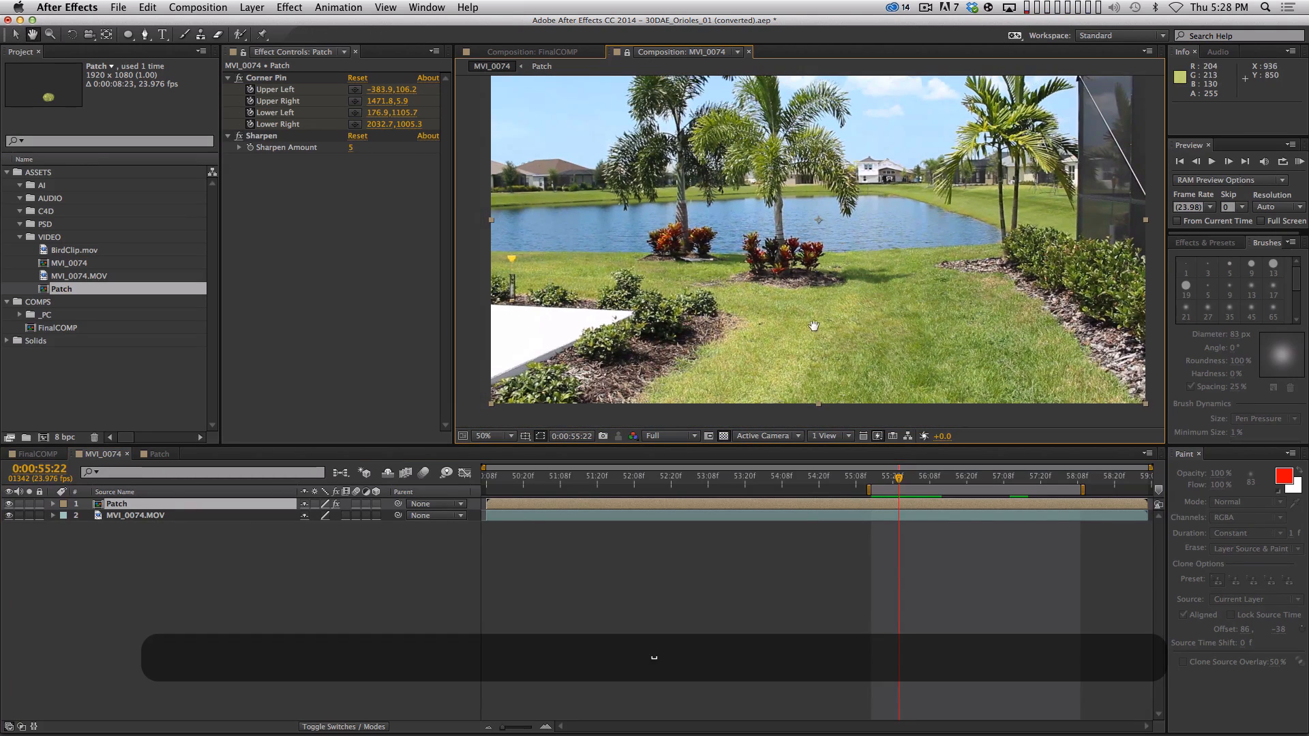
key("grave")
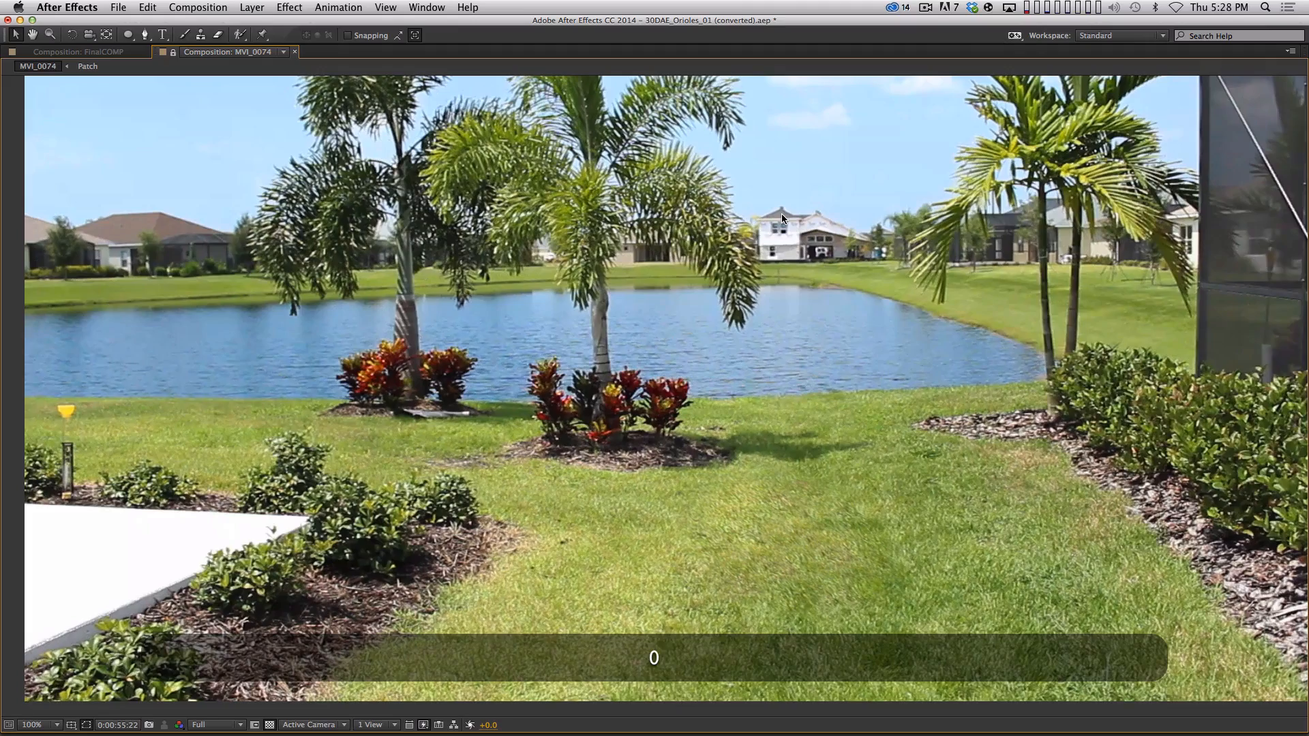
key("KP_0")
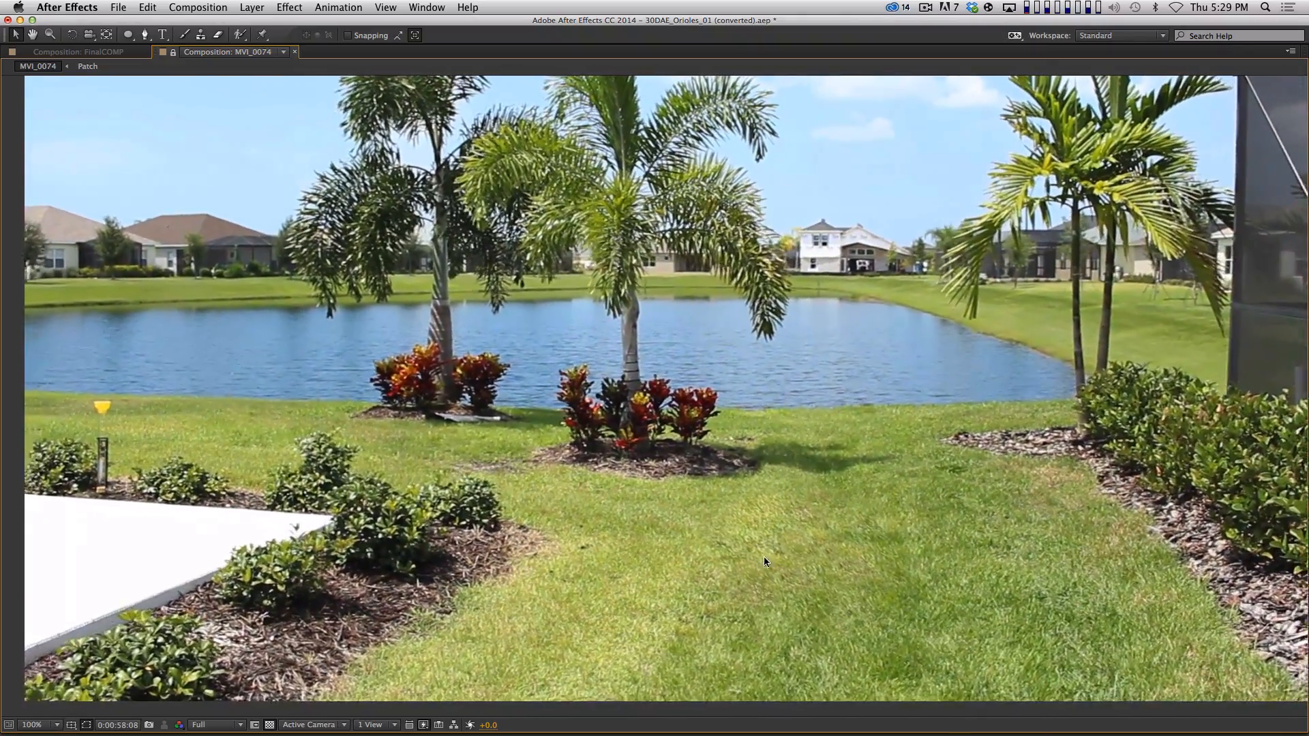
left_click(715, 443)
key("grave")
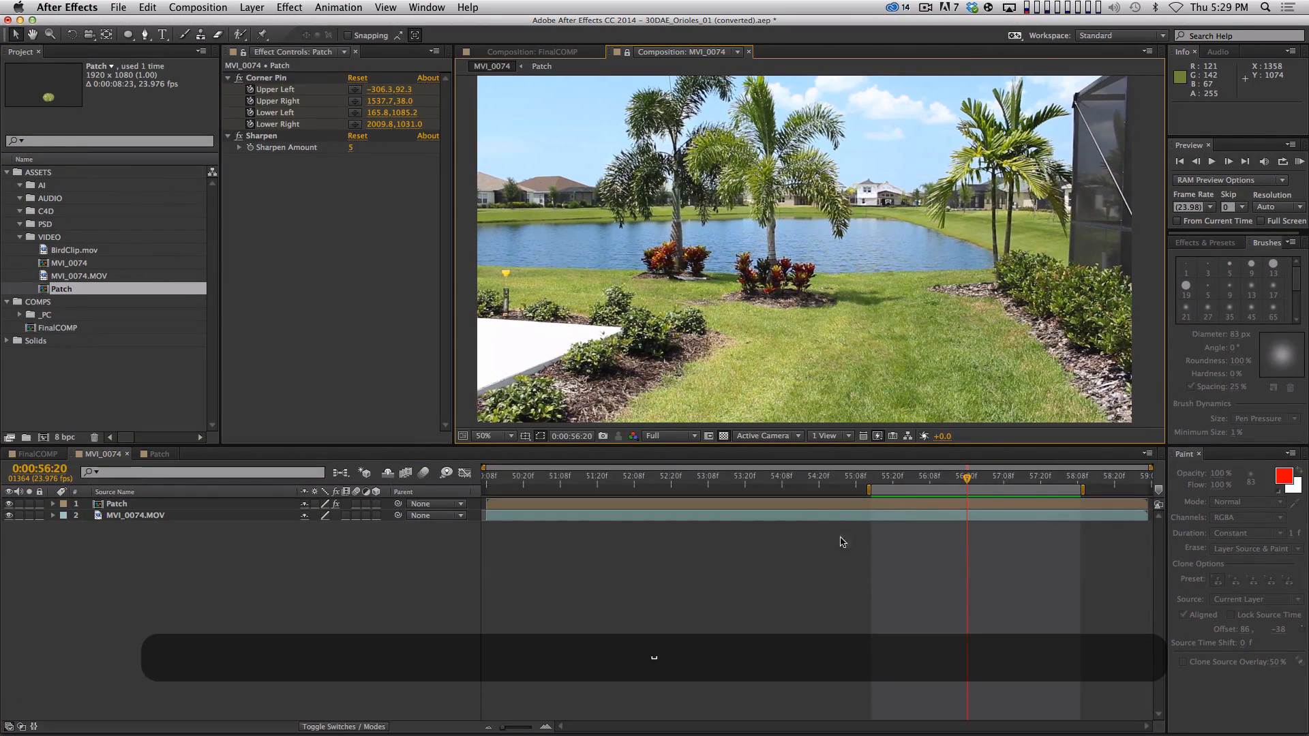
- Extend the work area of the MVI_0074 composition to its full length, from 0:00:50:08 to 0:00:59:06
key("End")
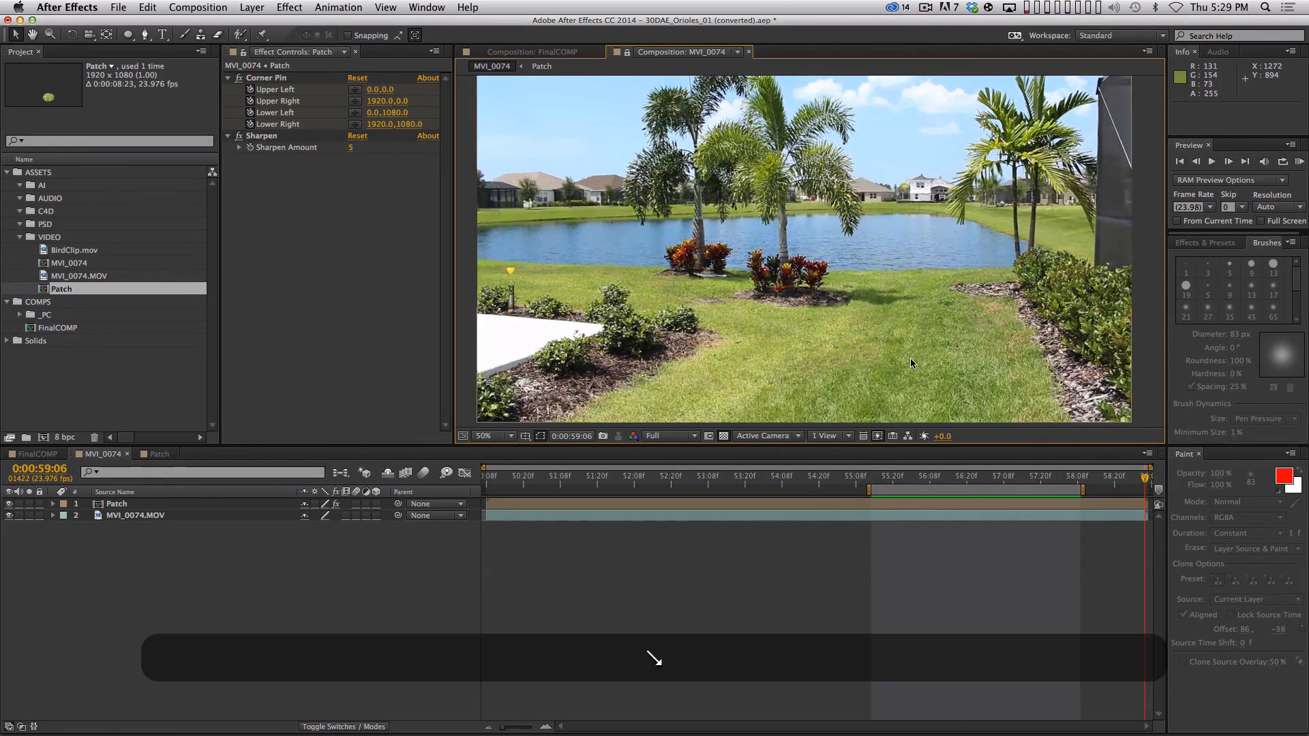
key("Home")
key("b")
key("End")
key("n")
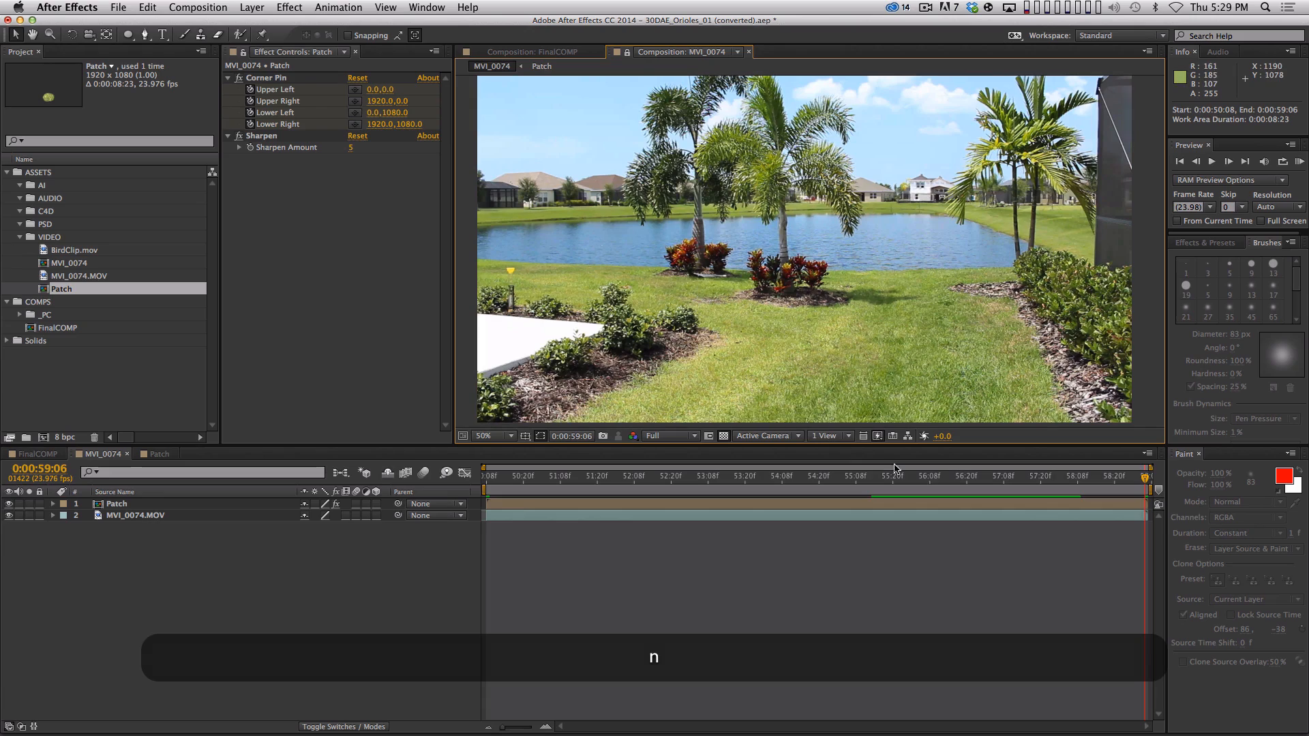
left_click_drag(909, 475, 895, 421)
- Switch to mocha AE and play back the footage with the Grass layer's track, stopping at frame 1398
key("super+Tab")
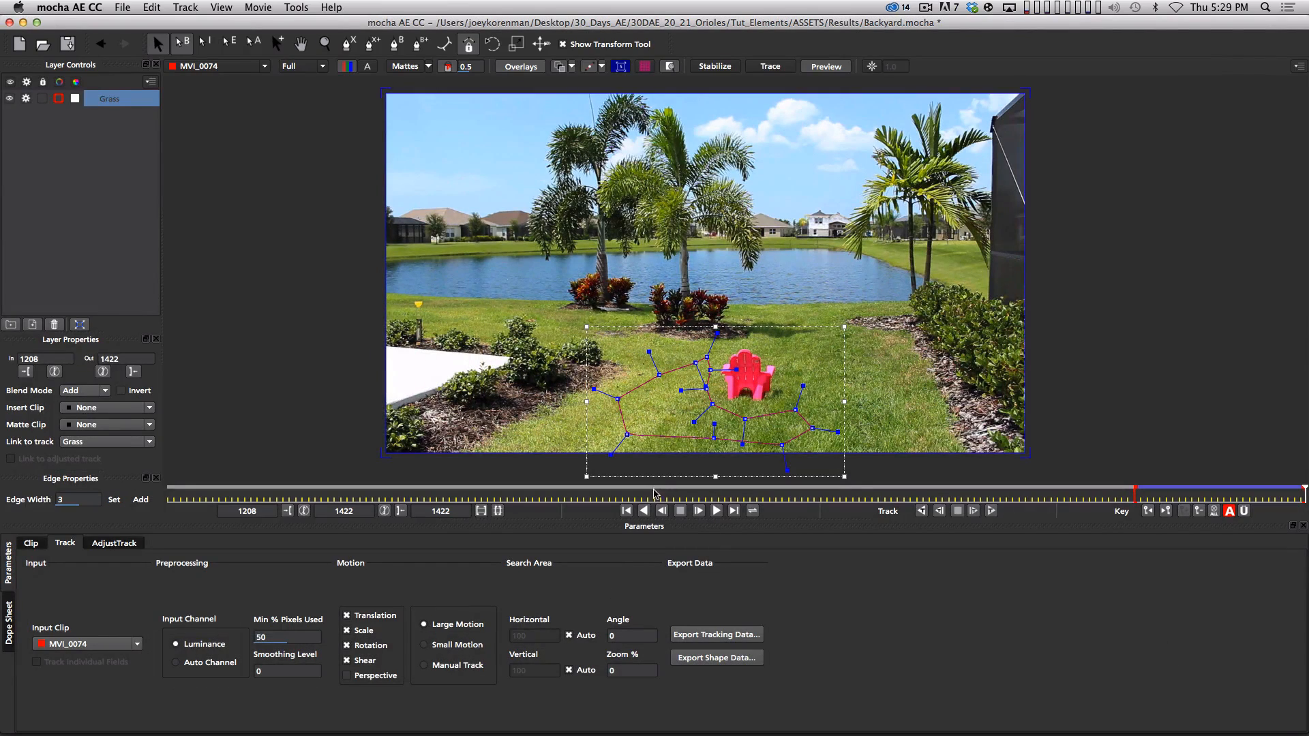
key("space")
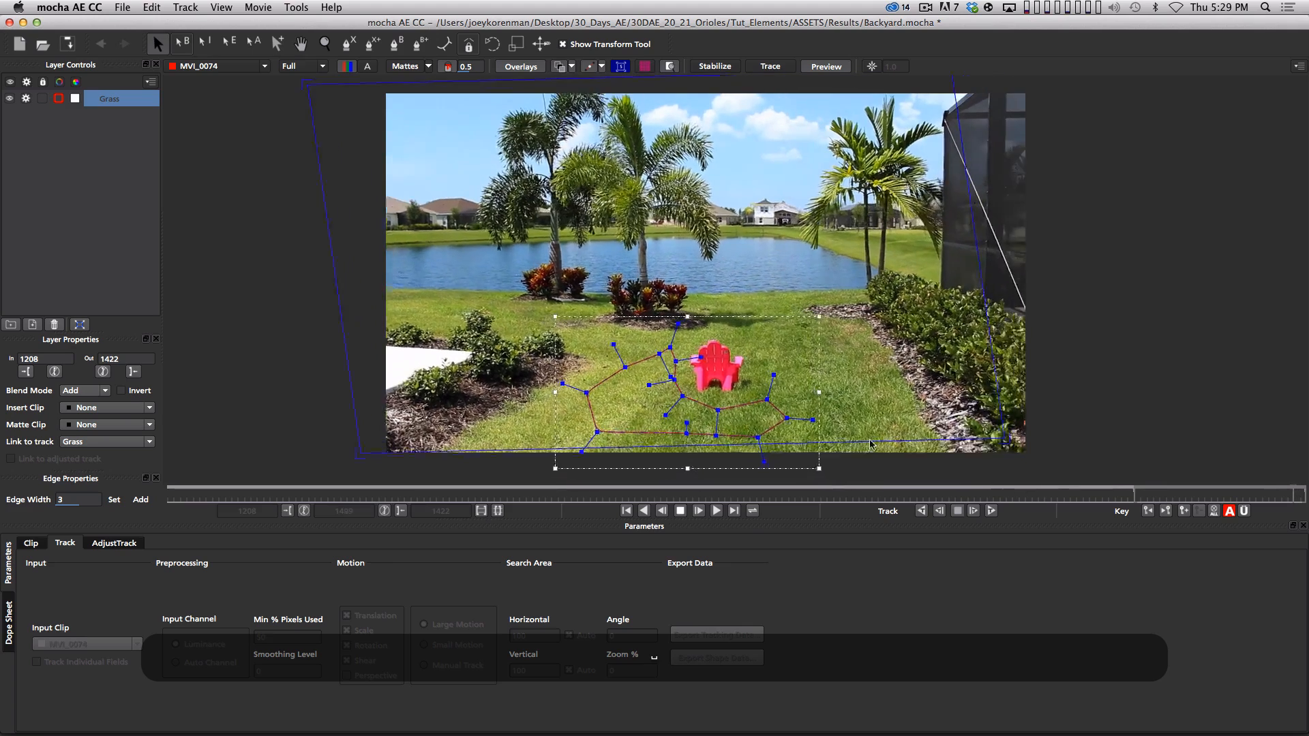
key("space")
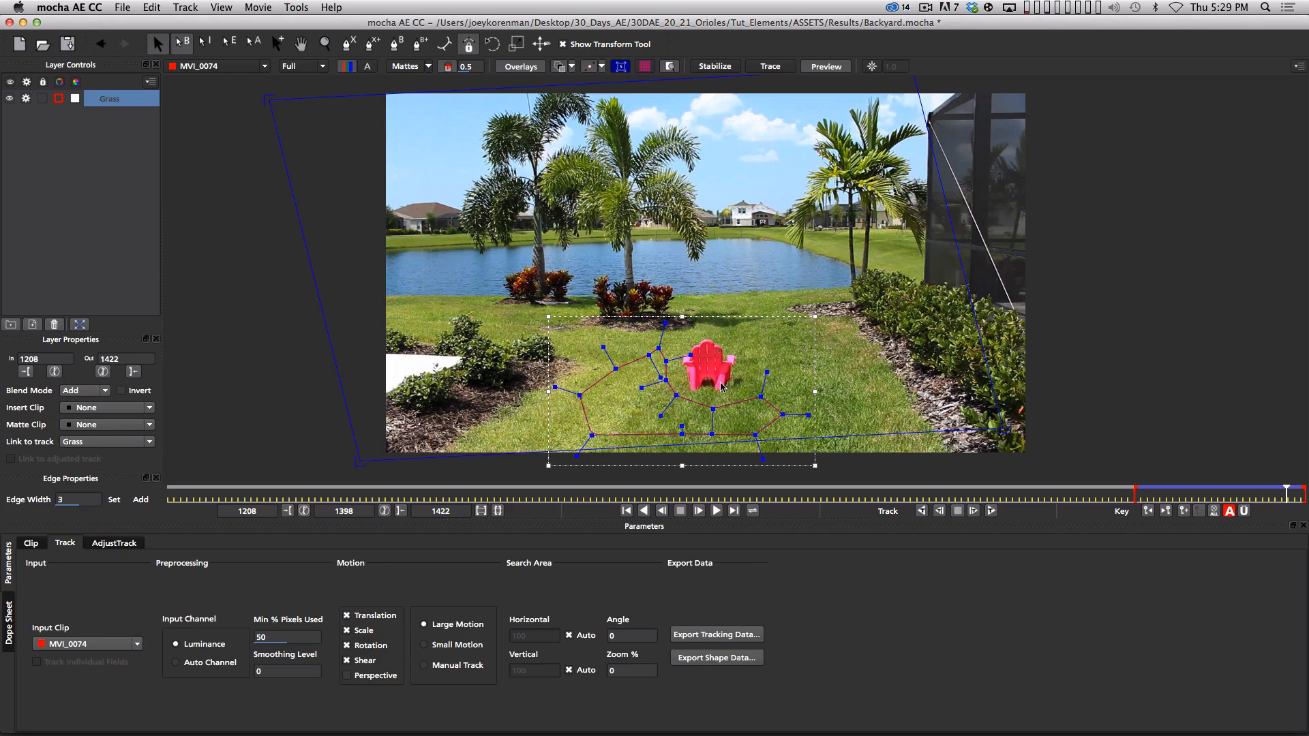
- Hide the Grass layer in the viewer and leave it deselected
left_click(56, 190)
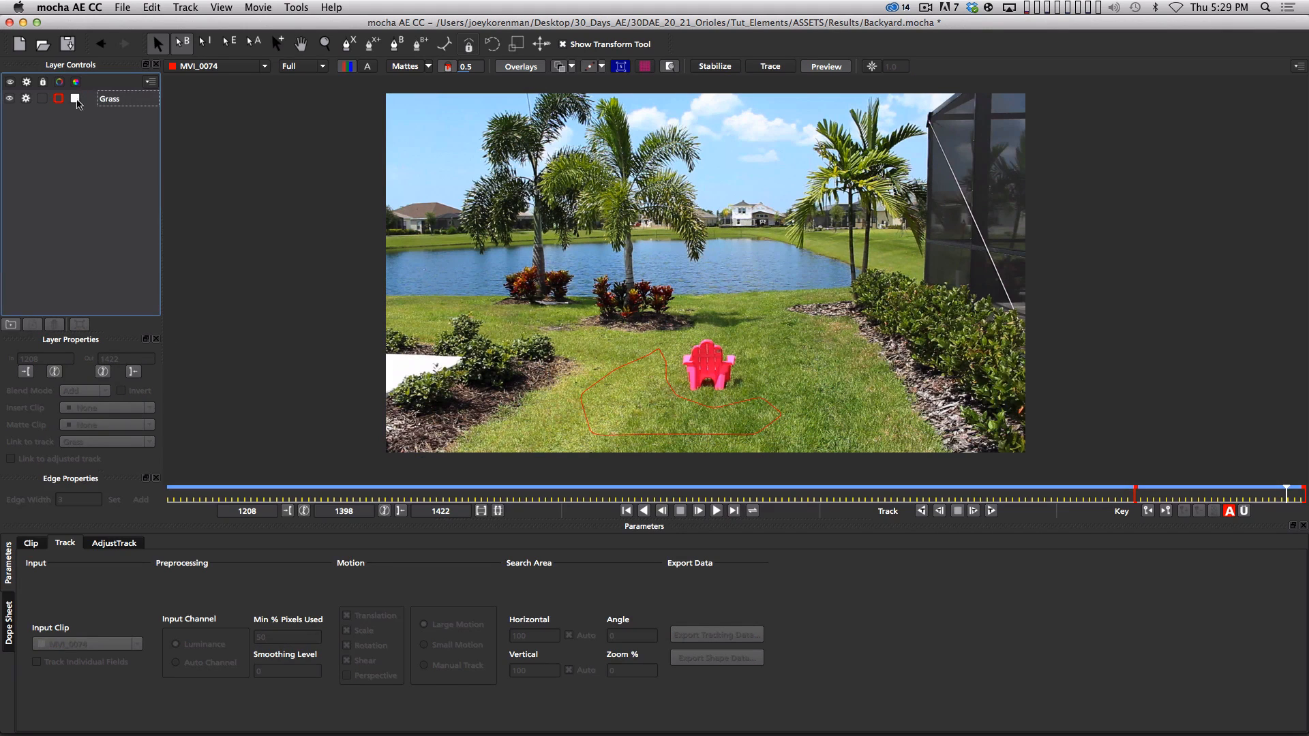
left_click(9, 100)
left_click(49, 172)
left_click(113, 100)
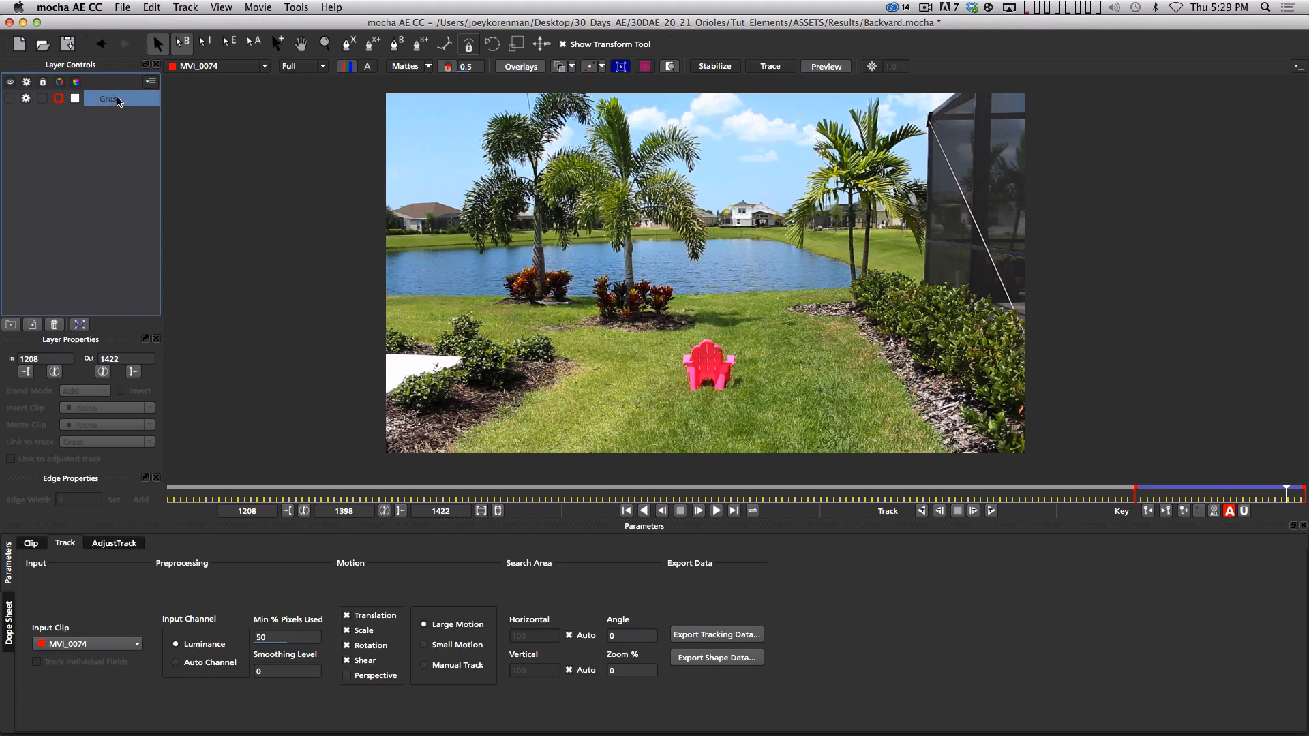
left_click(121, 163)
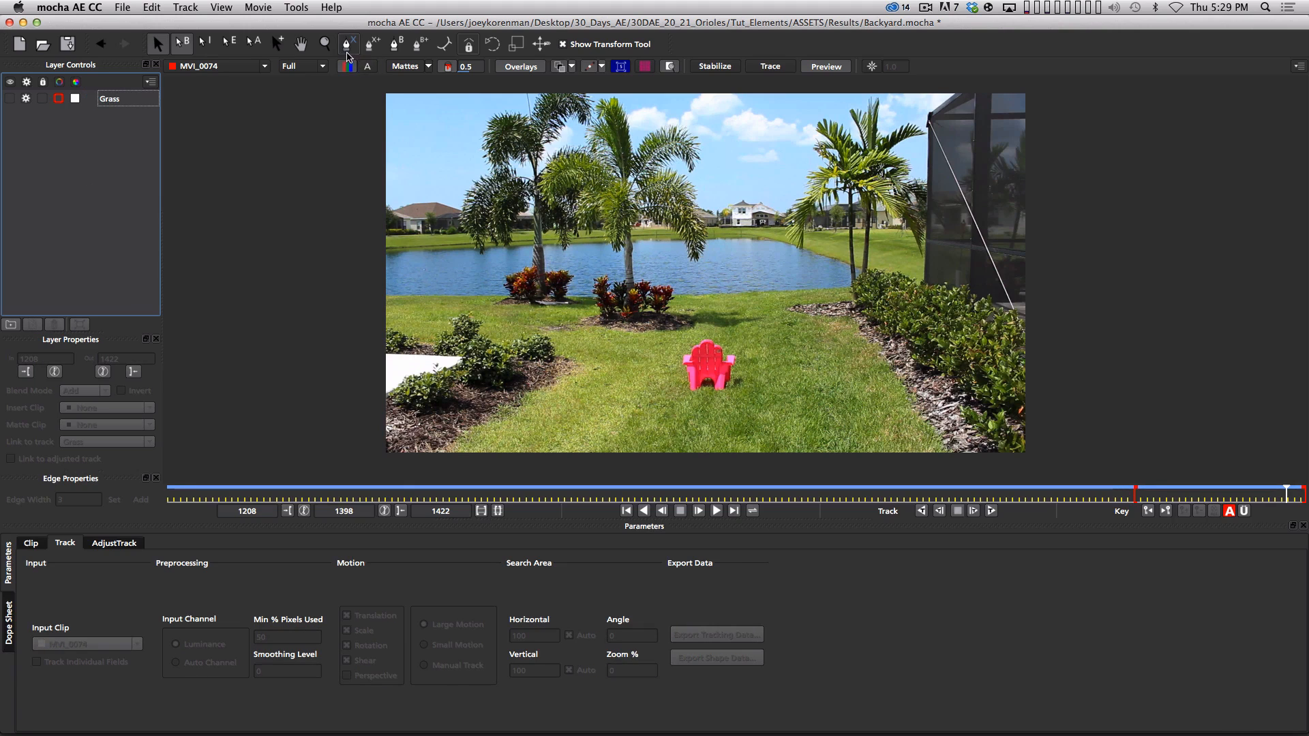
- Draw a closed Bezier spline layer around the back and seat of the red chair at frame 1398
left_click(394, 46)
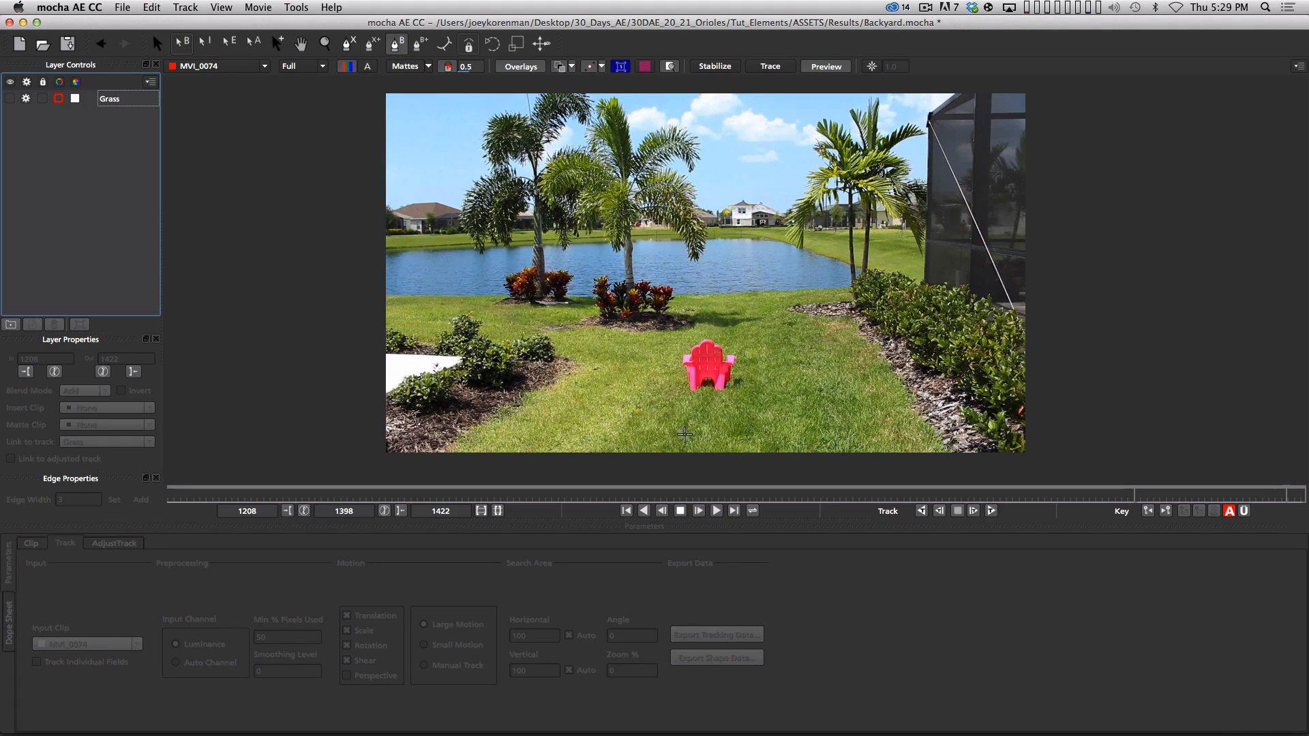
key("z")
mouse_move(683, 403)
left_mouse_down()
mouse_move(745, 345)
mouse_move(860, 290)
left_mouse_up()
key("super+z")
key("z")
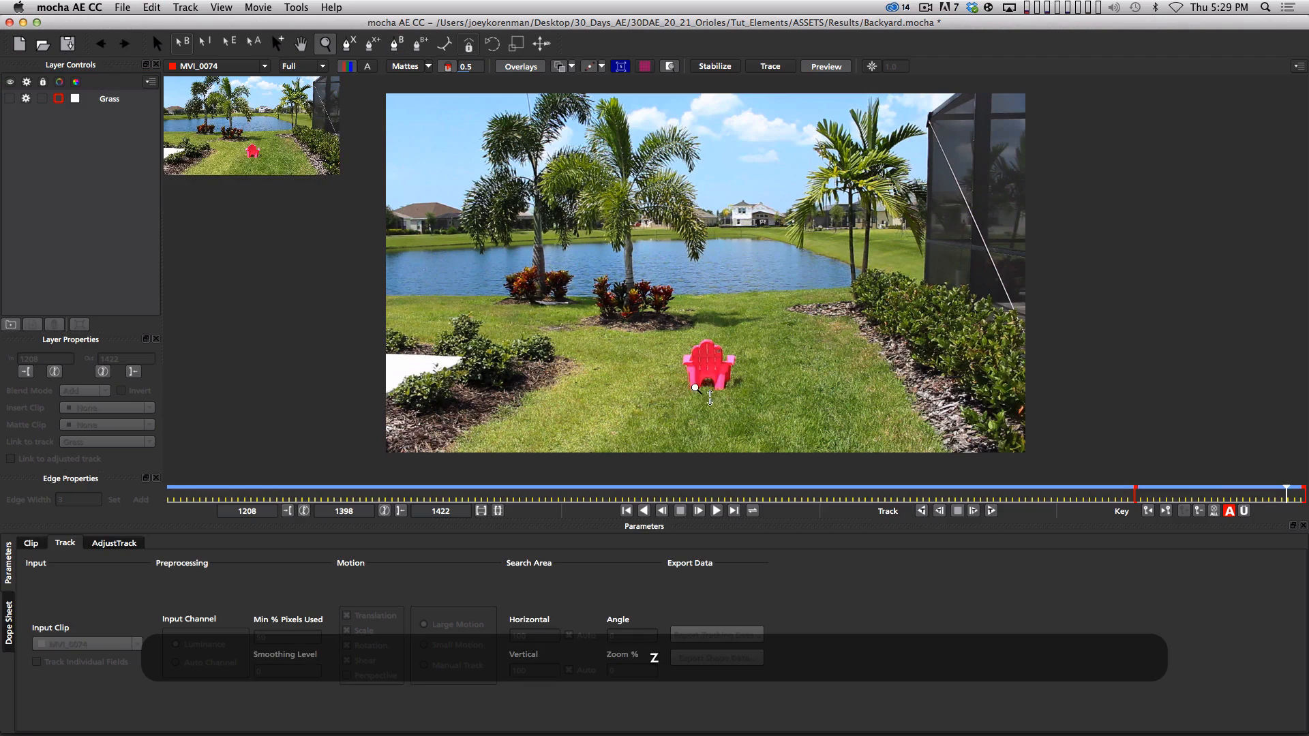
left_click_drag(703, 362, 816, 287)
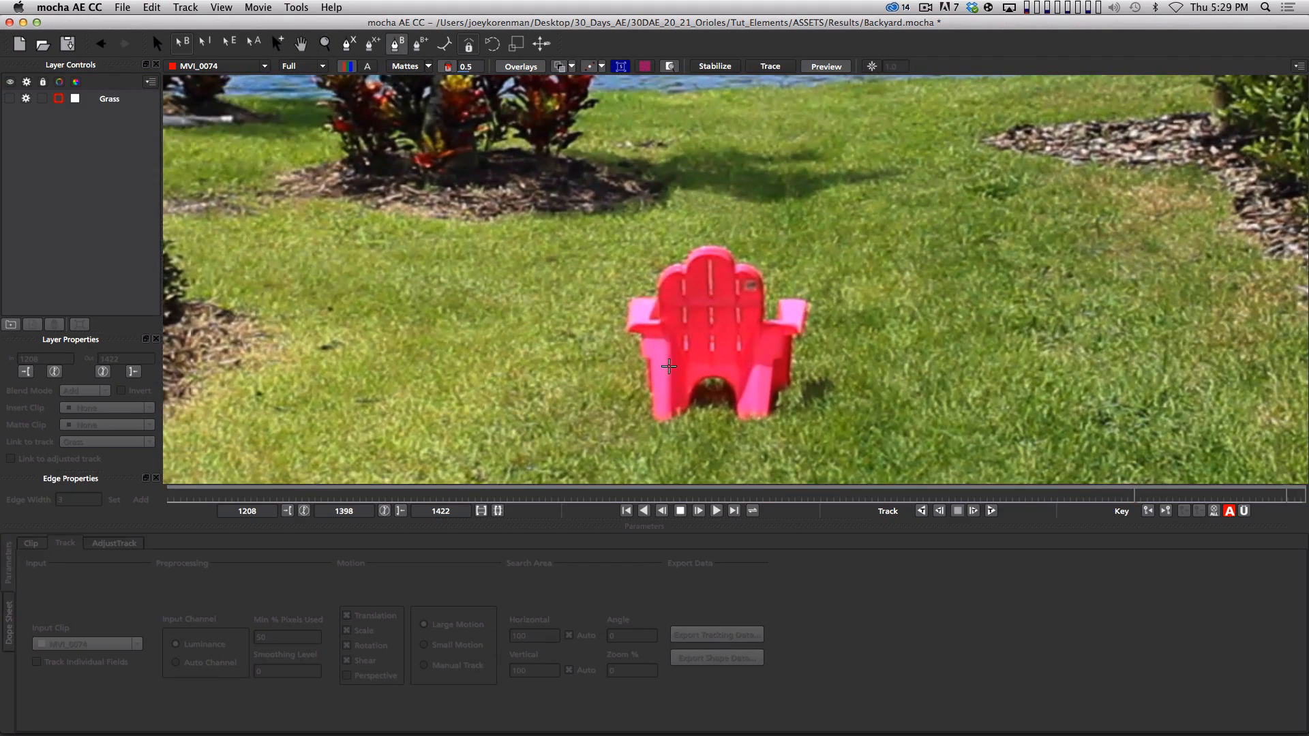
left_click(661, 408)
left_click(658, 368)
left_click(656, 334)
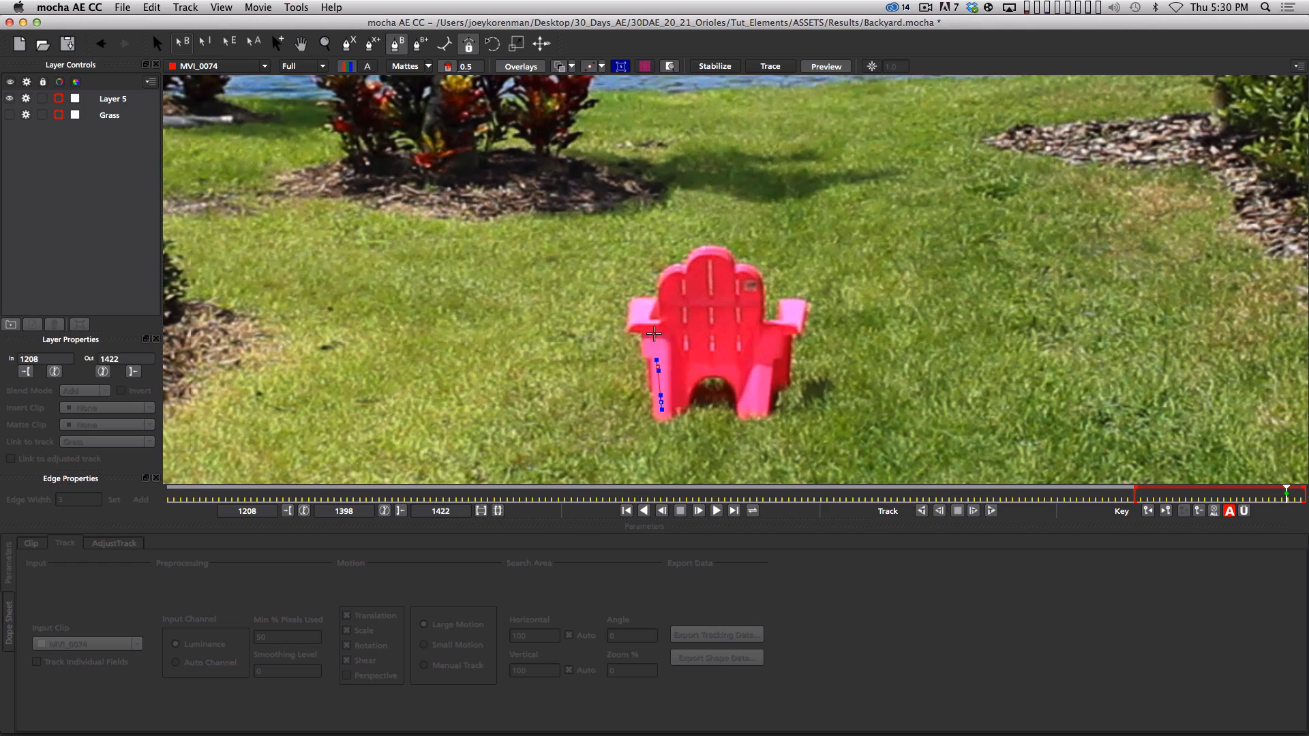
left_click(661, 307)
left_click_drag(674, 270, 687, 269)
left_click(699, 257)
left_click(715, 251)
left_click(729, 258)
left_click(740, 269)
left_click(762, 289)
left_click(762, 318)
left_click(771, 334)
left_click(770, 348)
left_click(769, 377)
left_click(747, 385)
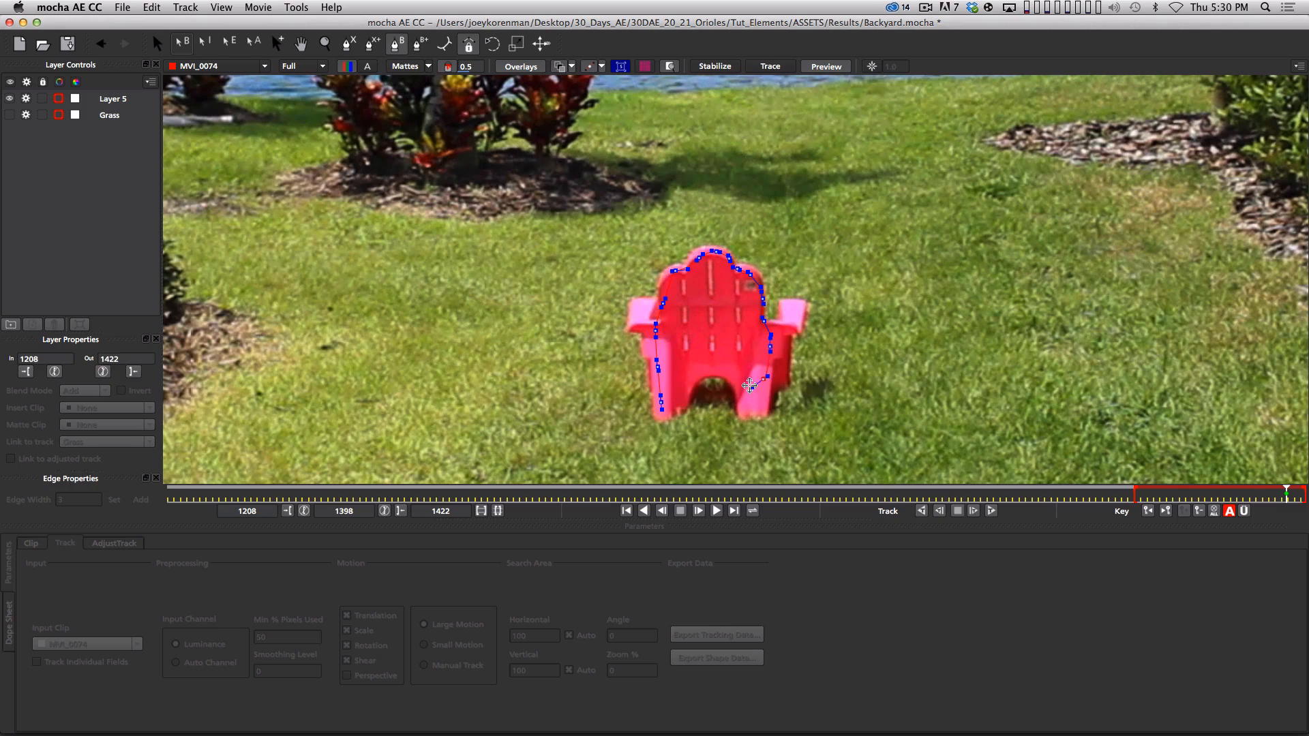
left_click(731, 375)
left_click(709, 366)
left_click(693, 367)
left_click(680, 389)
left_click(660, 402)
key("s")
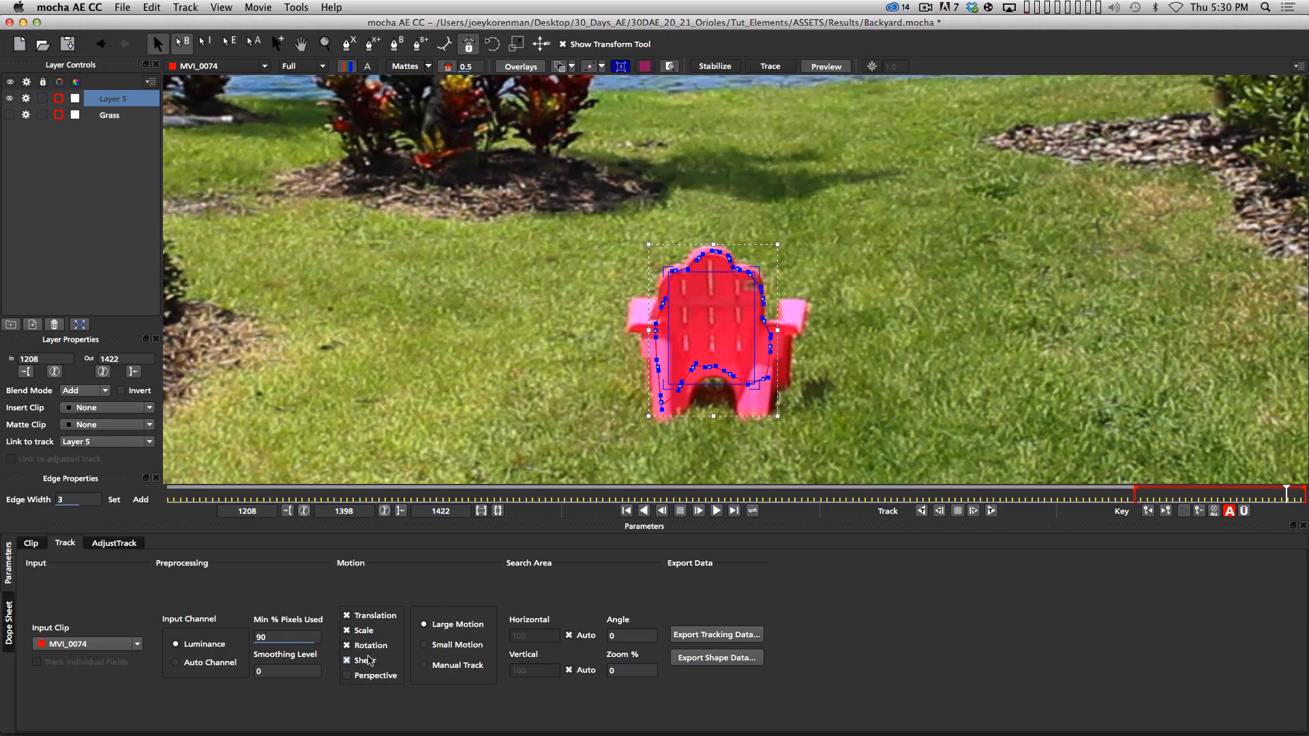
- Disable Shear for the chair spline layer and track it forward from frame 1398 to the clip's end
left_click(354, 664)
left_click(991, 512)
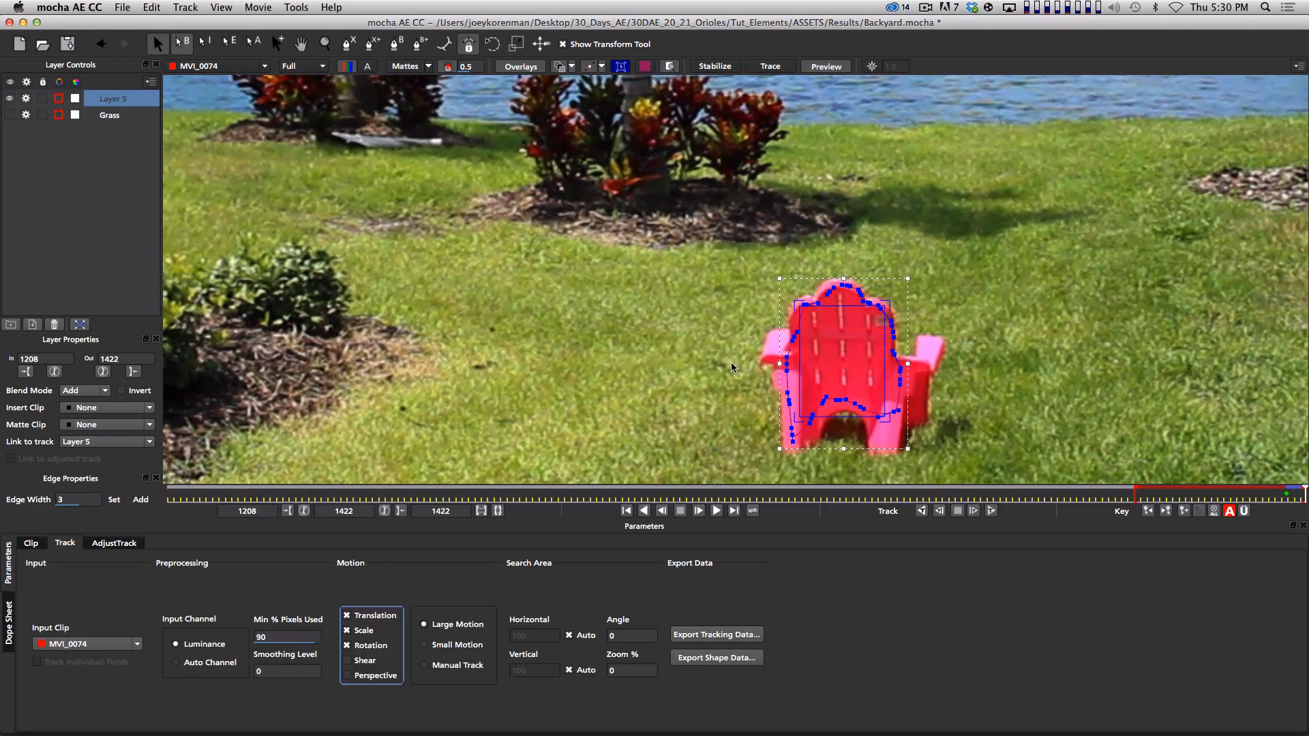
- Return to about frame 1398 and track the chair layer backward, stopping at frame 1241
left_click_drag(1302, 494, 1288, 496)
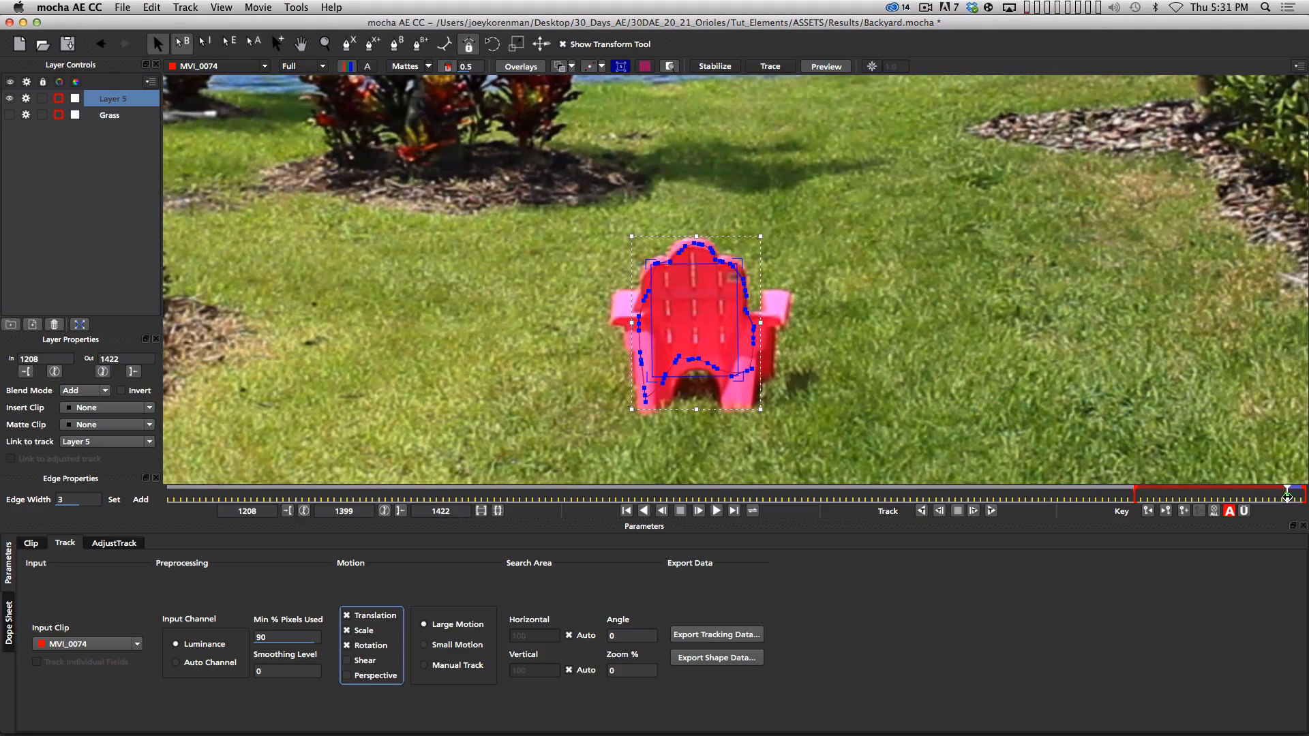
left_click(642, 511)
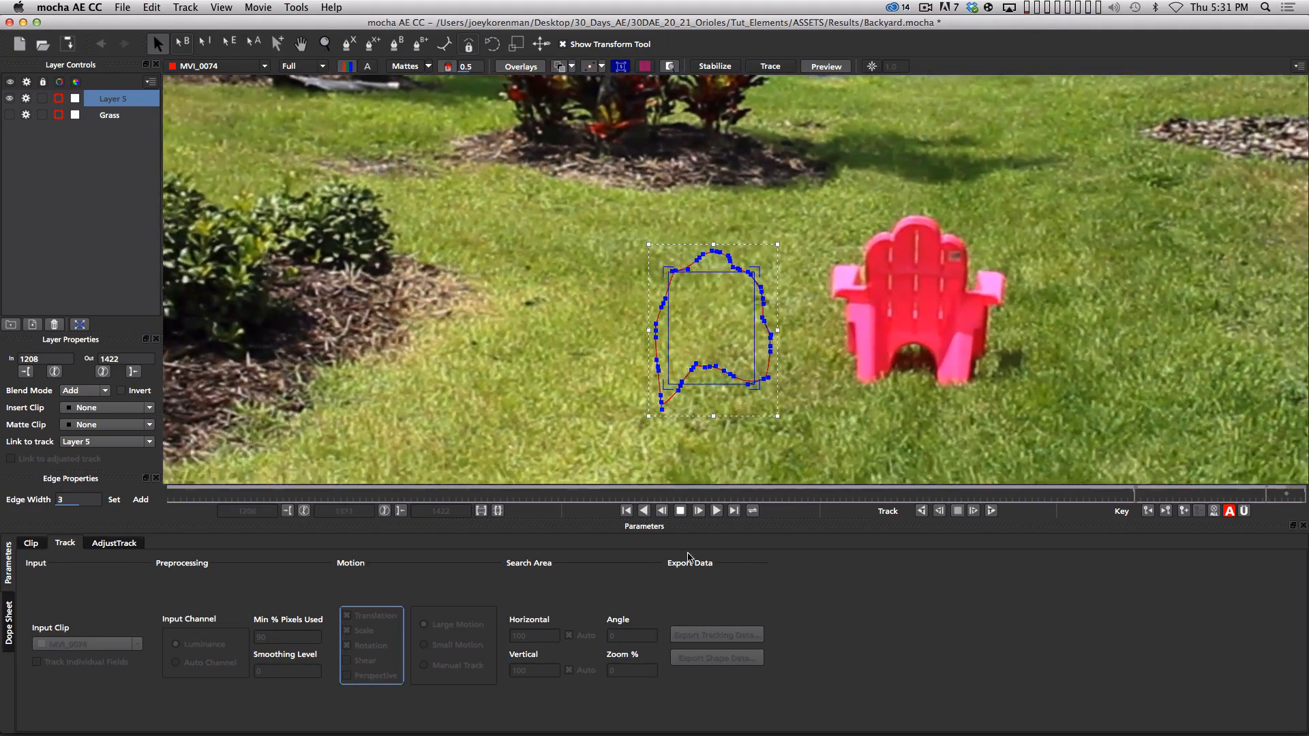
left_click(709, 511)
left_click_drag(1265, 500, 1287, 501)
left_click(924, 511)
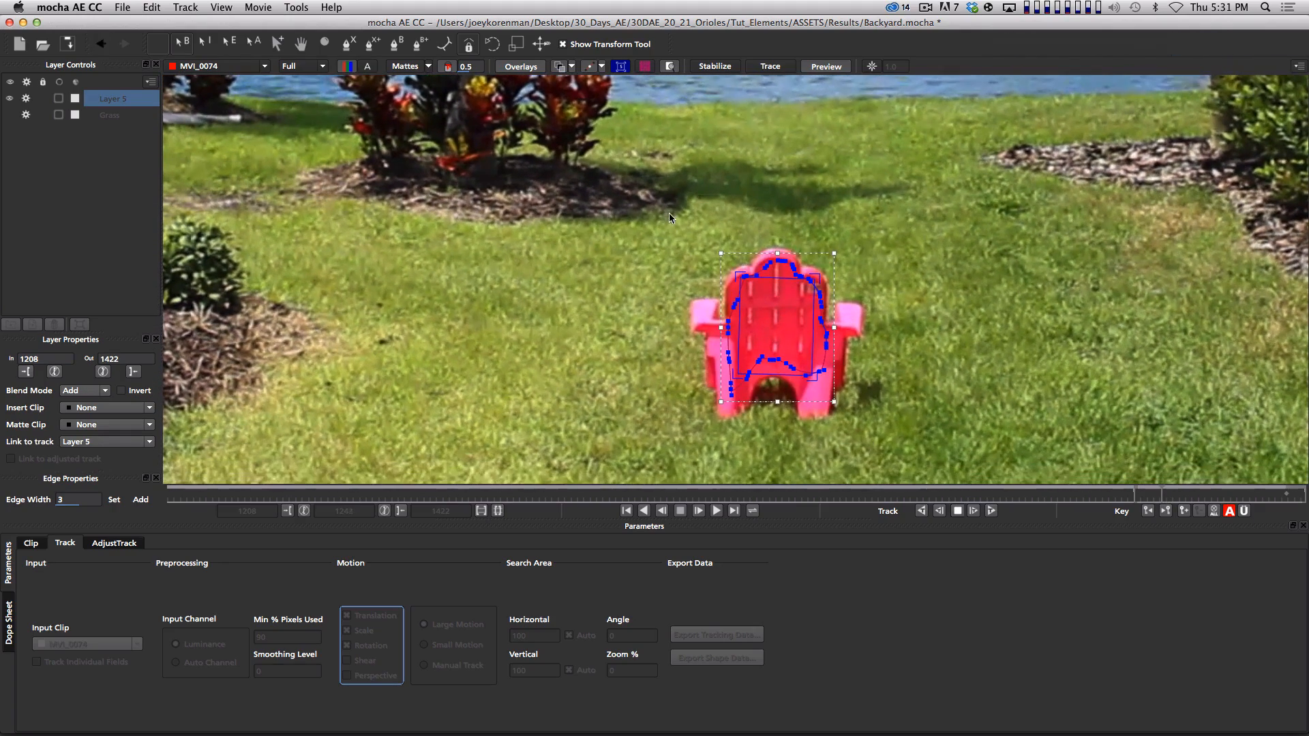
key("Escape")
- Continue tracking the chair layer backward with the whole footage in view, stopping at frame 1227
key("z")
scroll(648, 354, "down", 5)
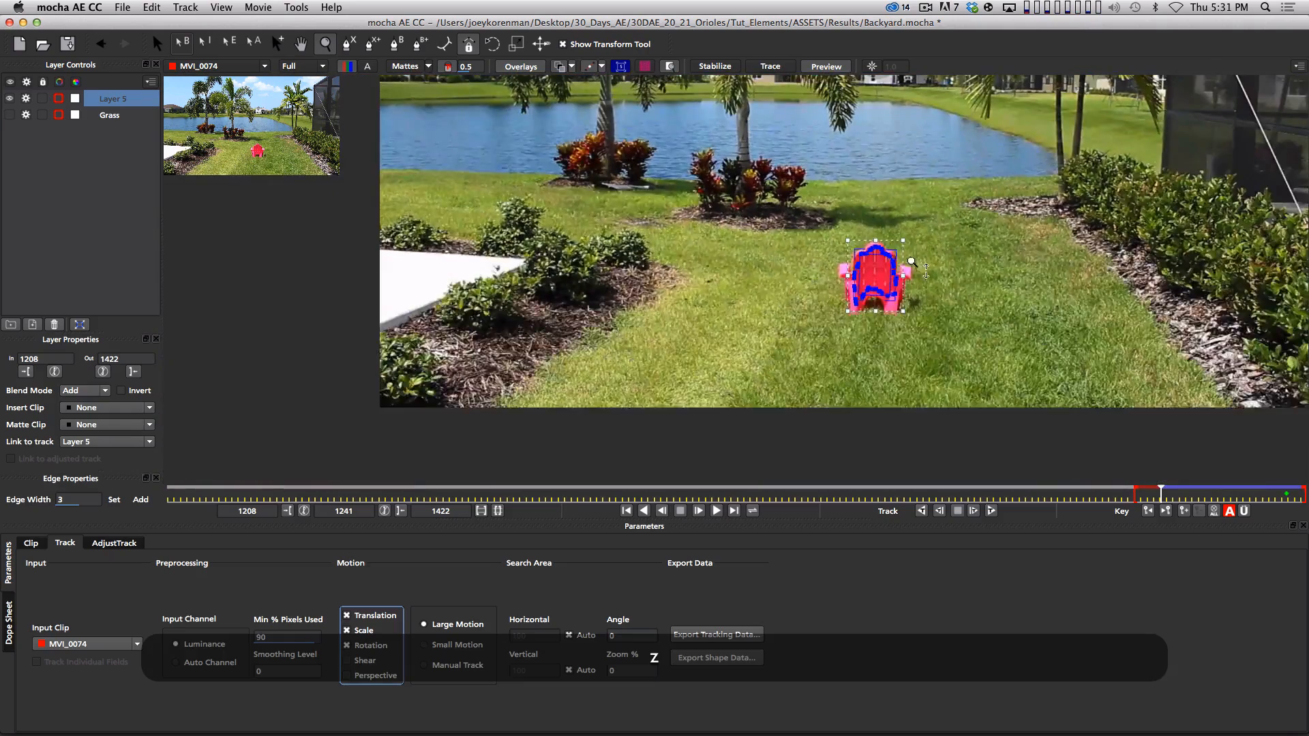
key("x")
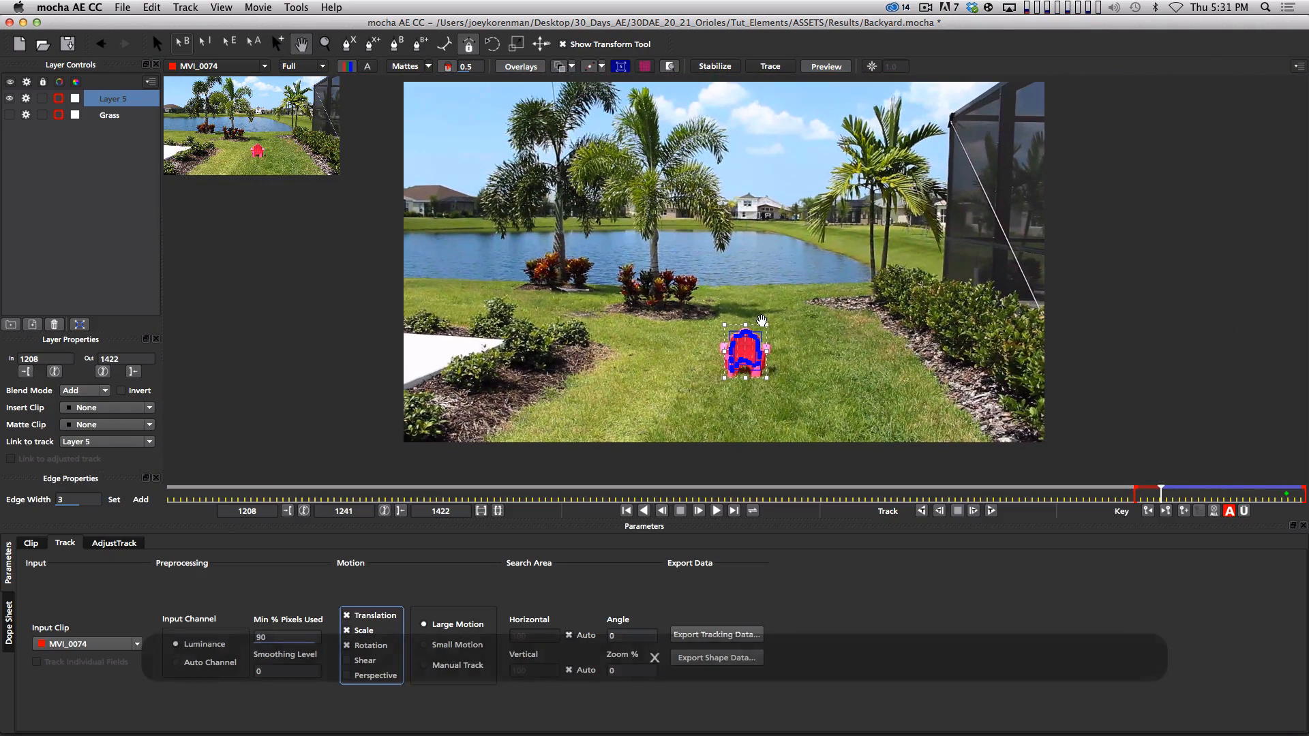
key("s")
left_click(921, 511)
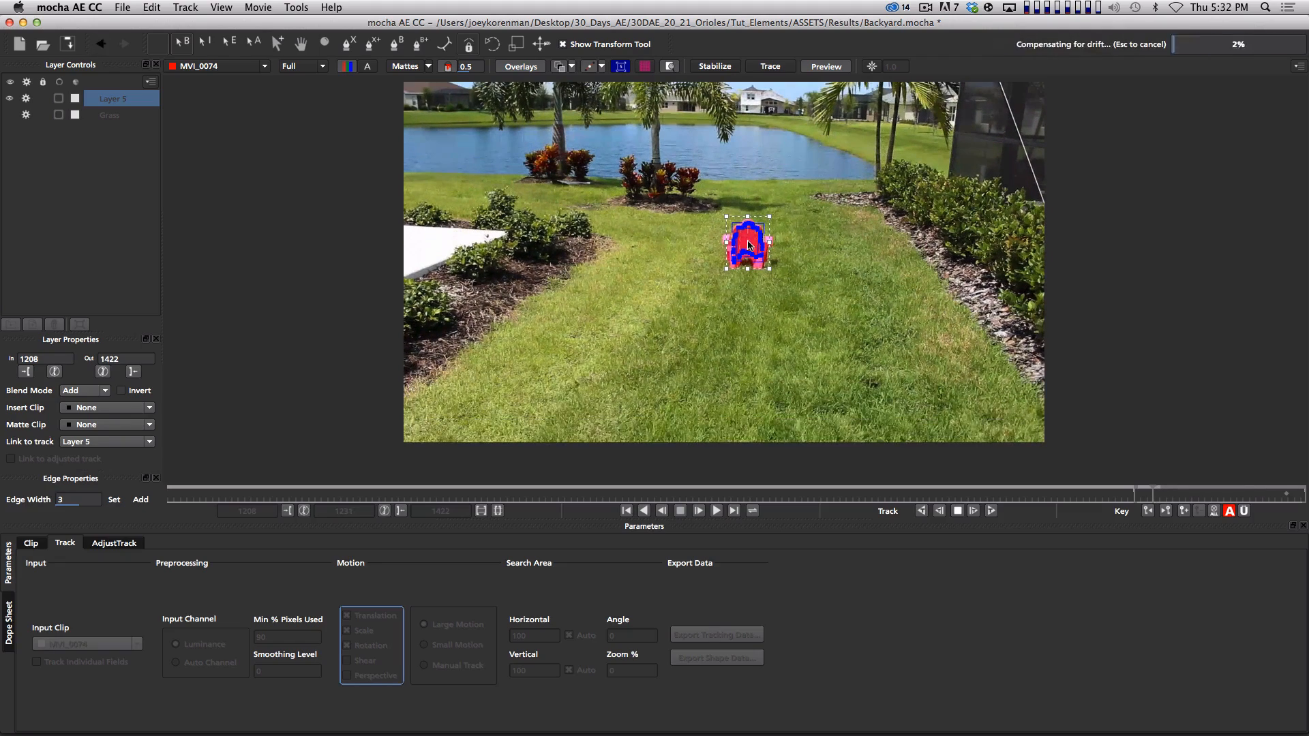
key("x")
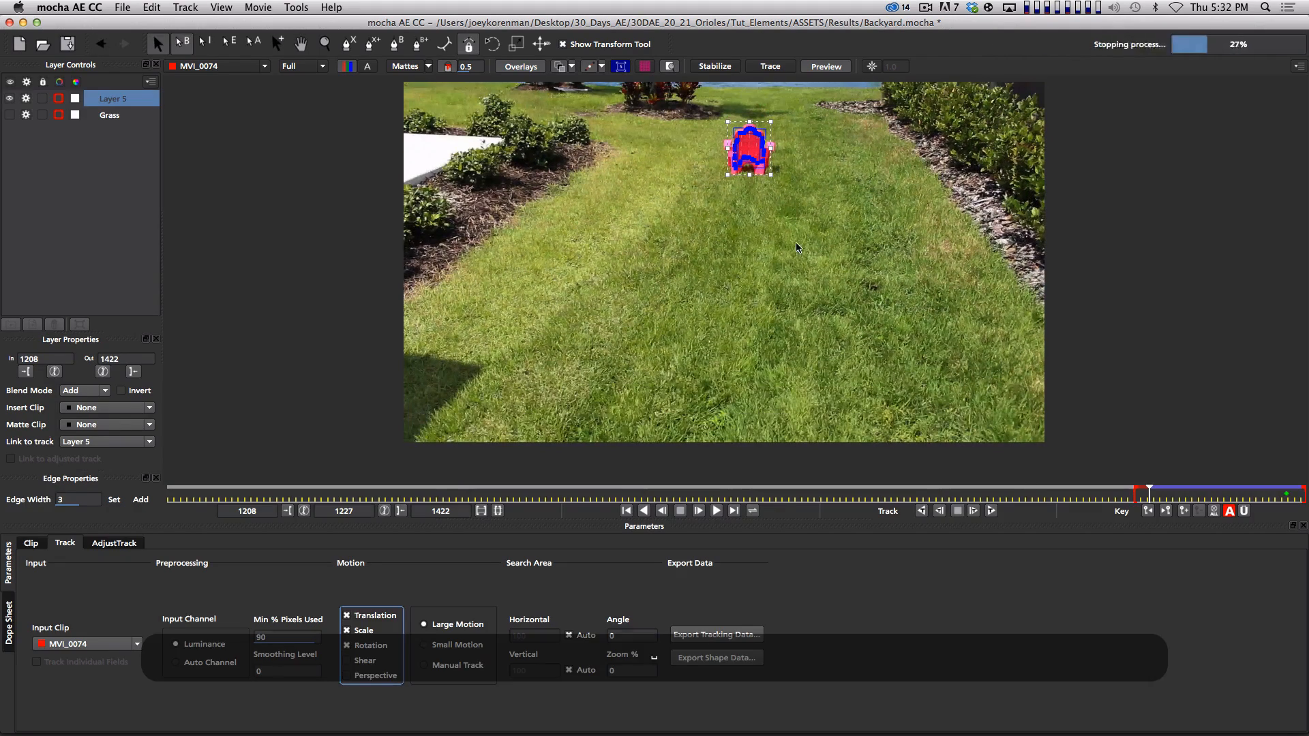
- Track the chair layer backward one frame at a time to frame 1224, as the chair leaves the image
left_click_drag(766, 225, 893, 217)
key("z")
key("x")
left_click_drag(809, 260, 843, 350)
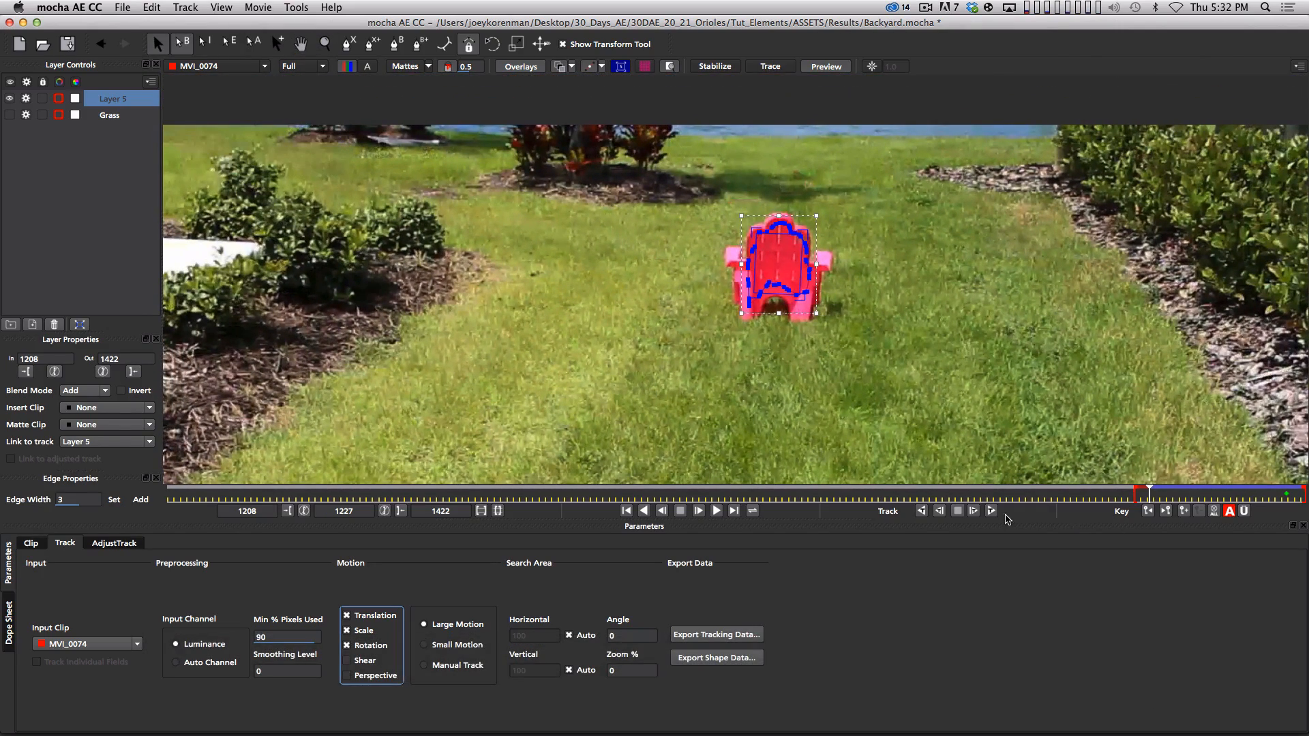
left_click(940, 512)
left_click(939, 511)
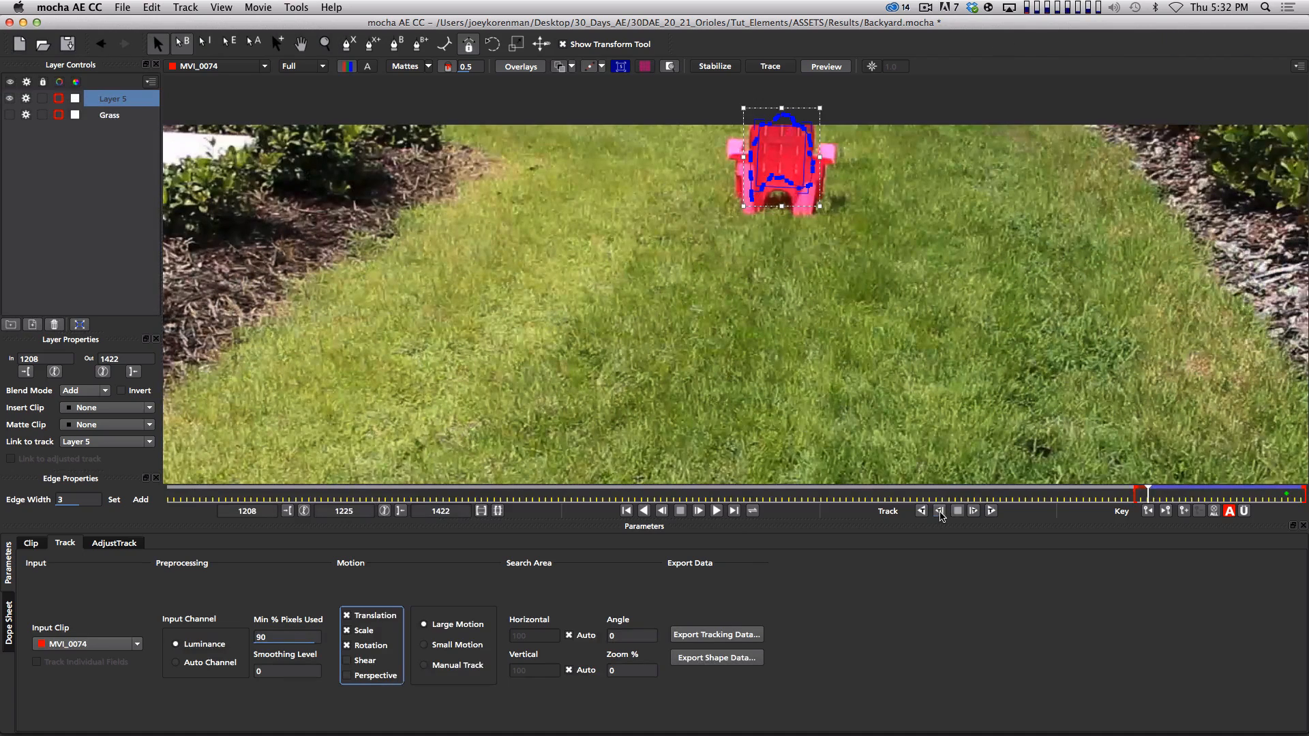
left_click(940, 512)
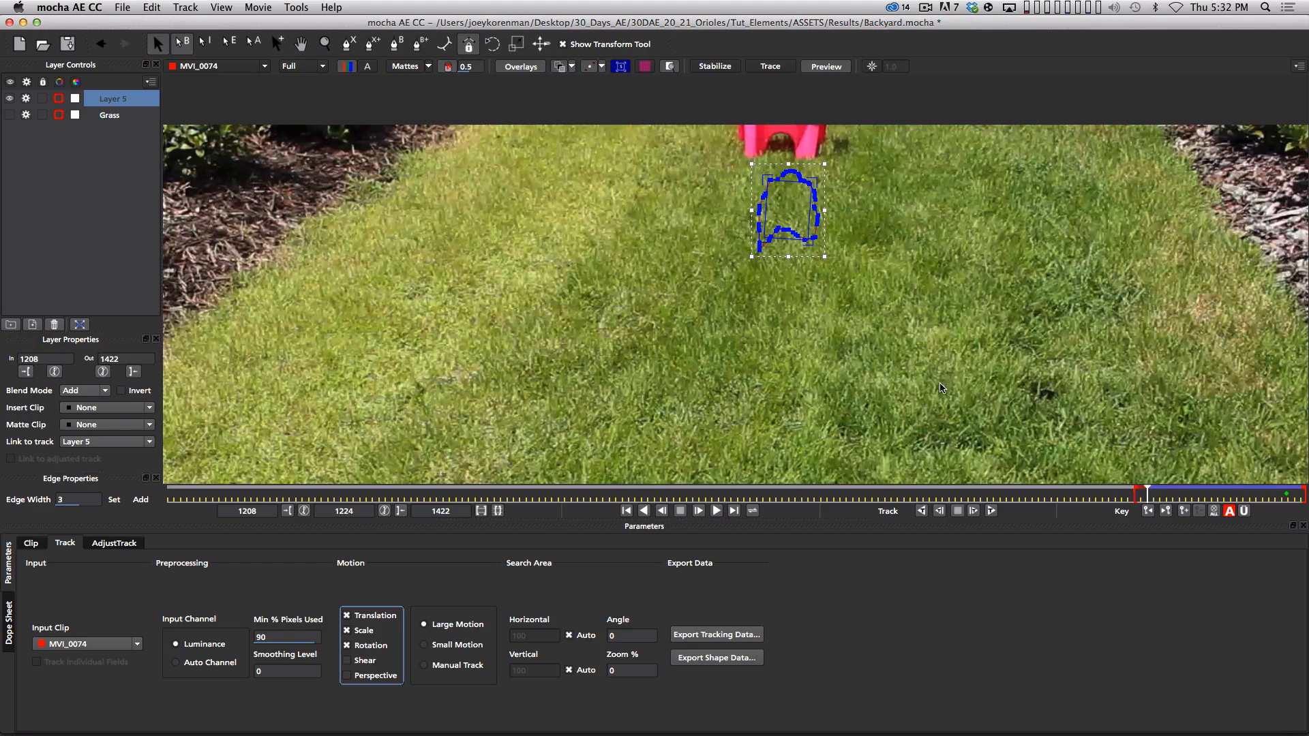
- Play the footage forward with the whole image in view to check the chair's track, stopping at frame 1269
key("space")
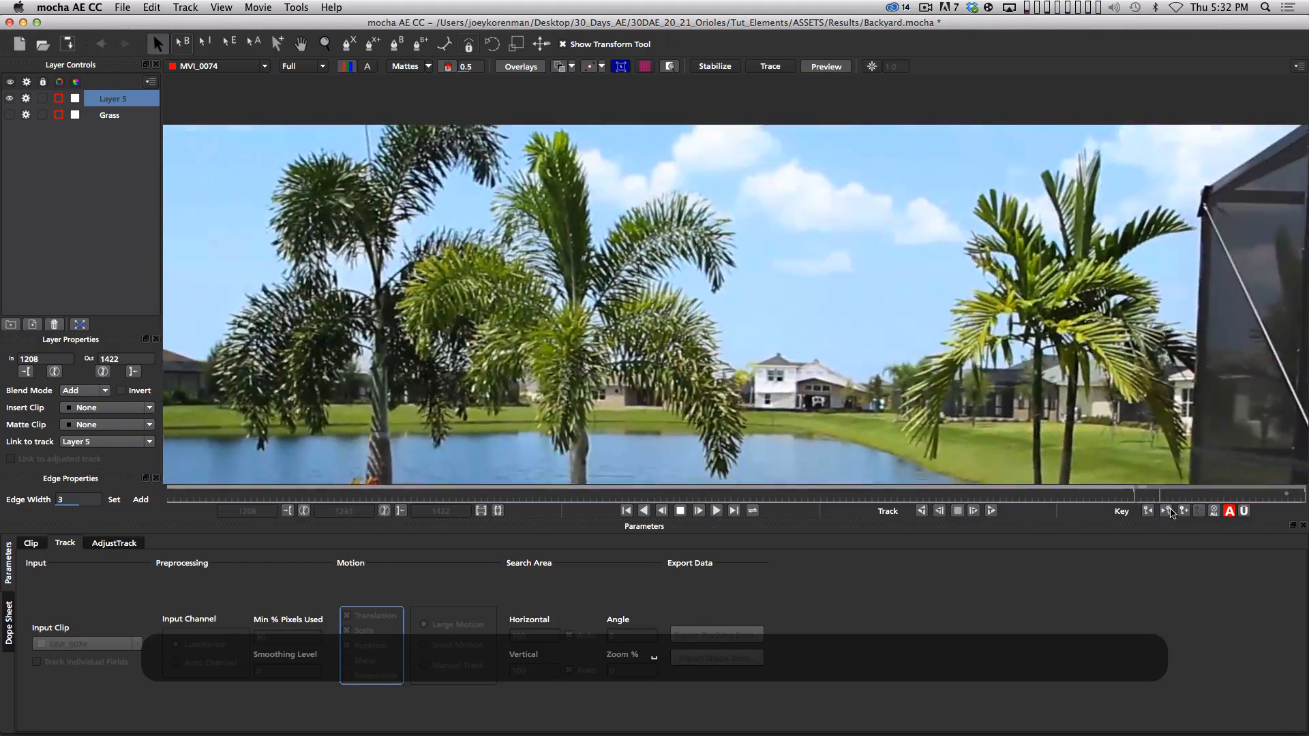
key("space")
key("z")
left_click_drag(899, 329, 728, 234)
key("x")
key("space")
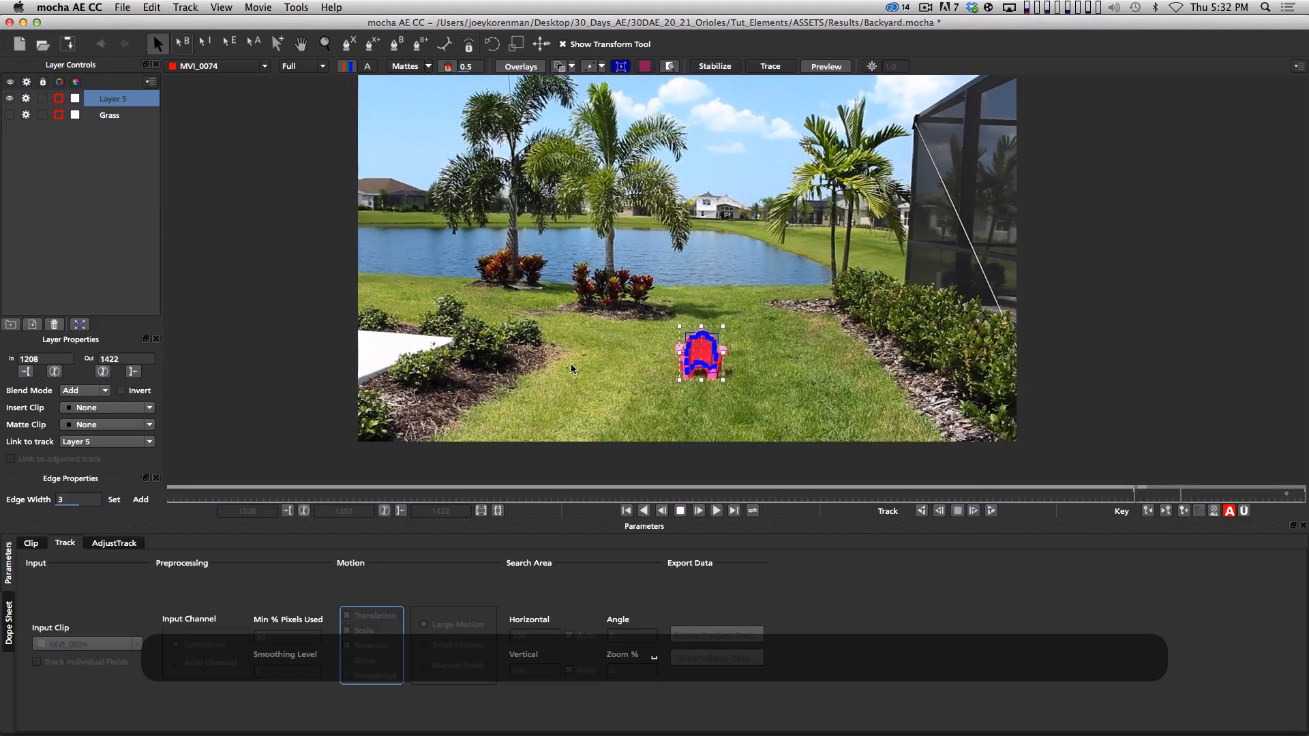
key("space")
- Rename the chair's spline layer as Chair
double_click(113, 98)
type("Chair")
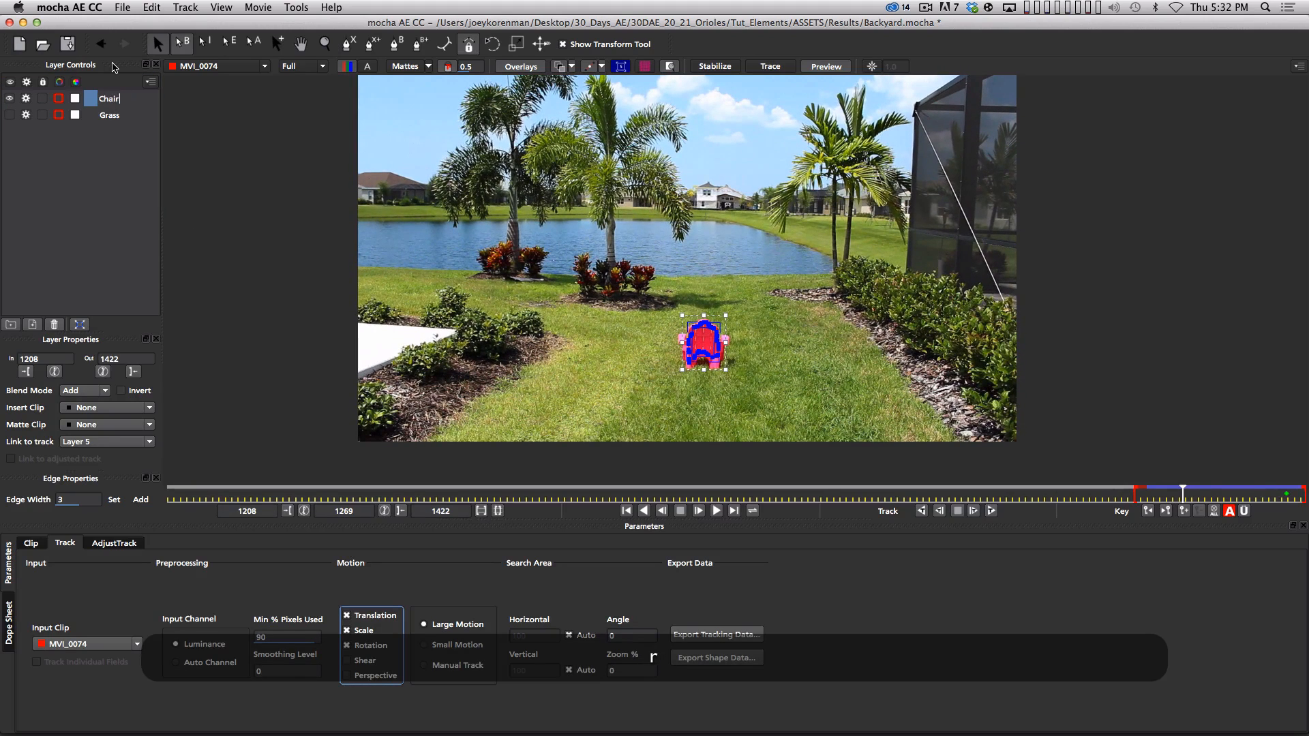
key("Return")
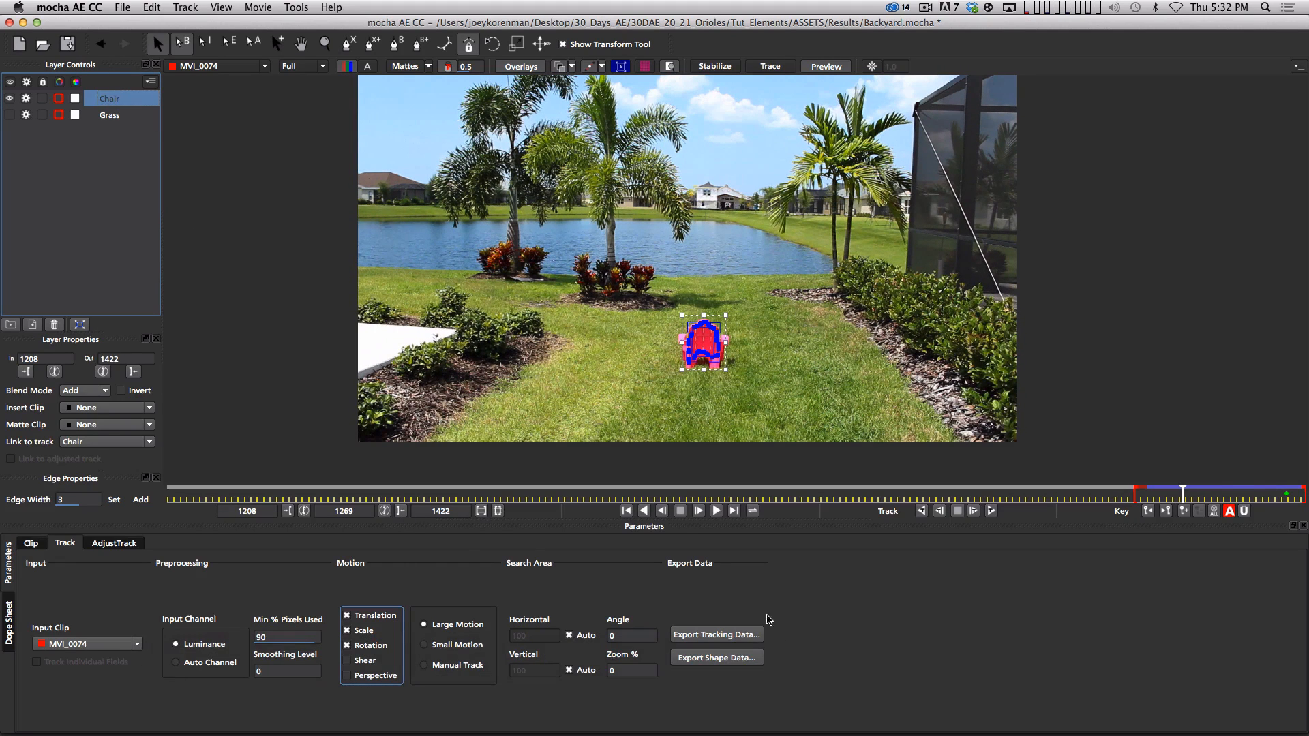
- Copy the Chair layer's tracking data to the clipboard as After Effects Transform Data (anchor point, position, scale and rotation)
left_click(714, 635)
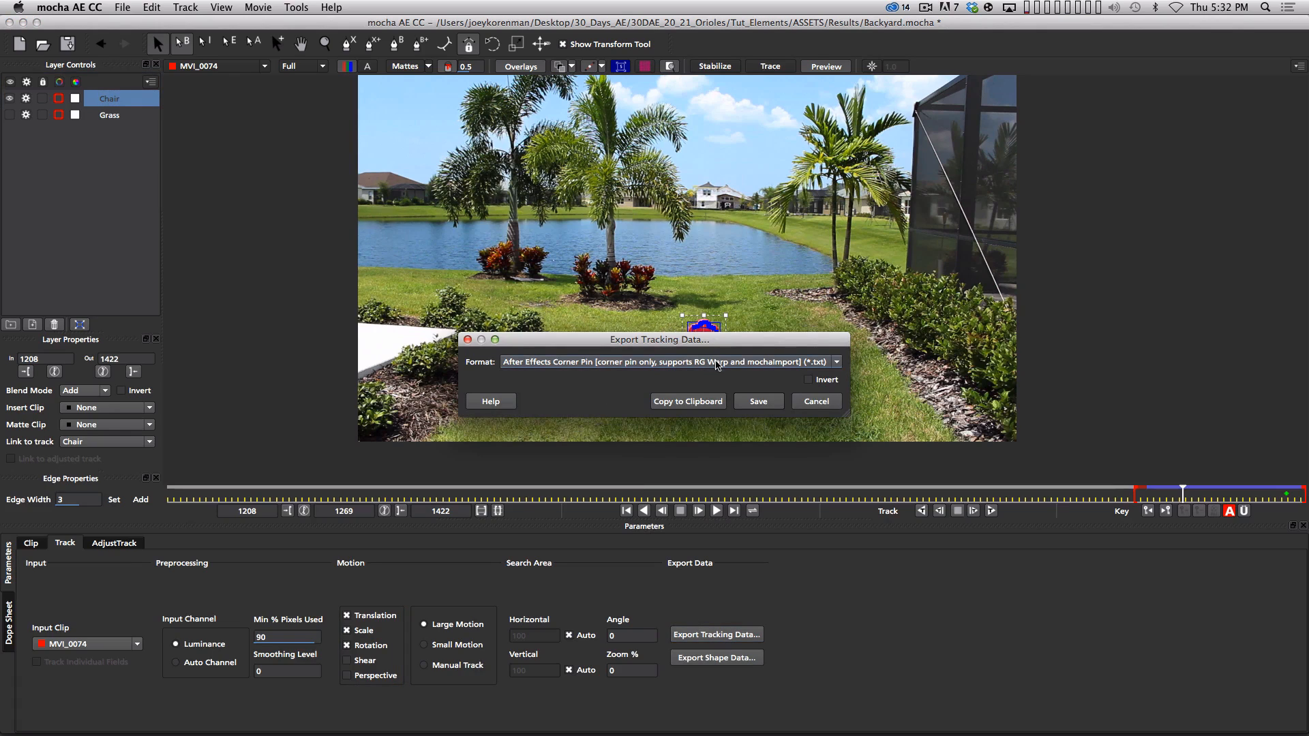
left_click(717, 365)
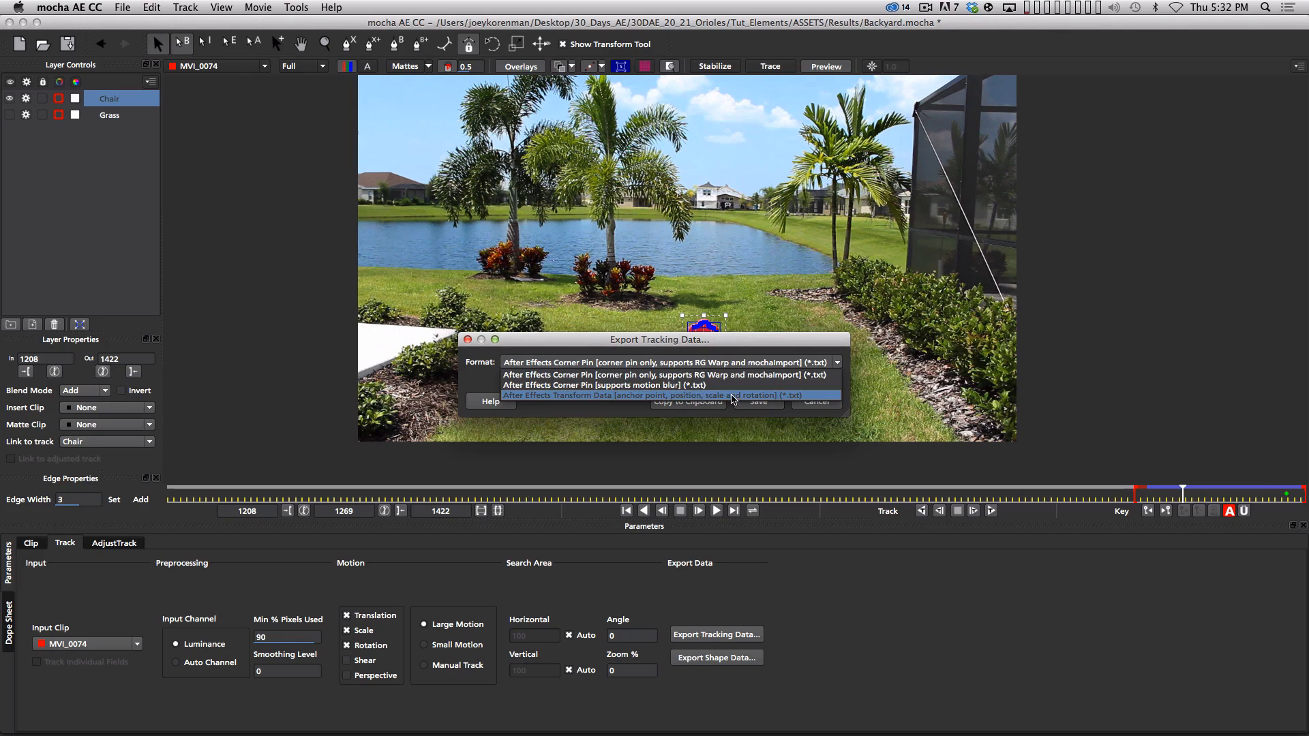
left_click(733, 395)
left_click(698, 401)
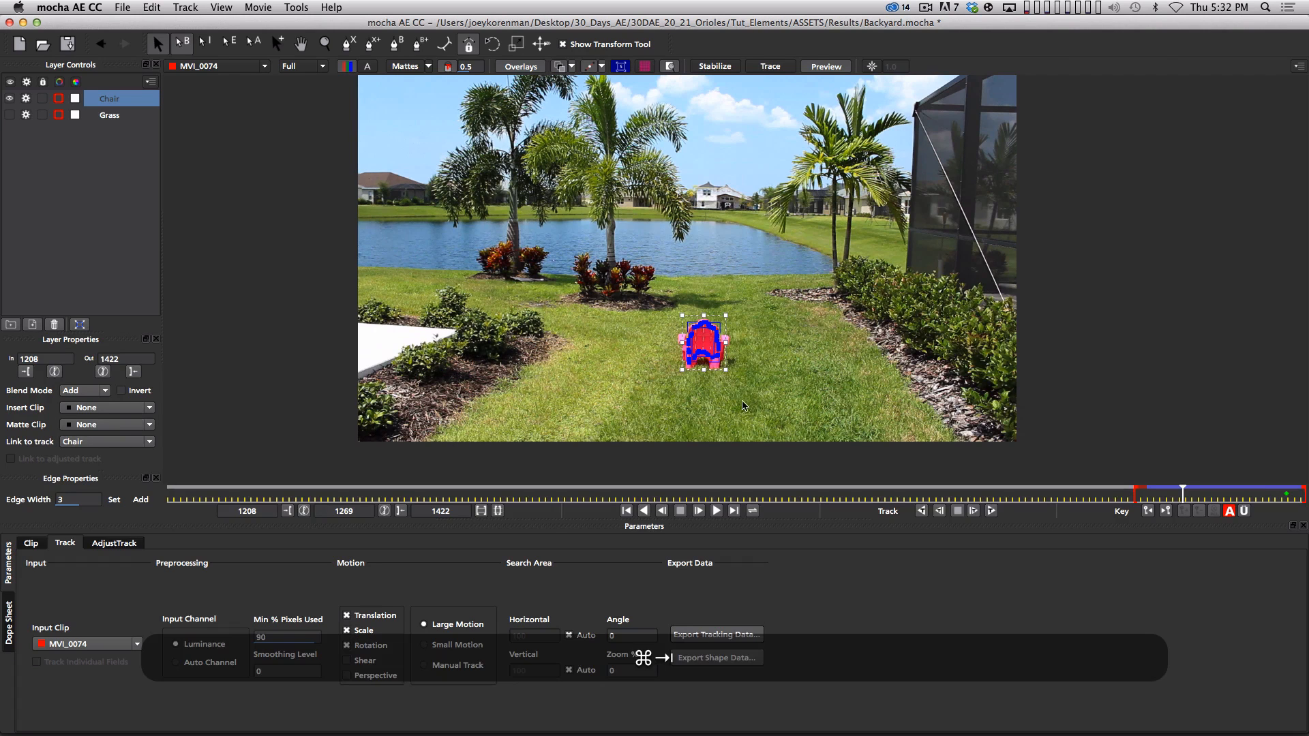
- Switch to After Effects and add a null object to the MVI_0074 composition with the current time at 0:00:50:08
key("super+Tab")
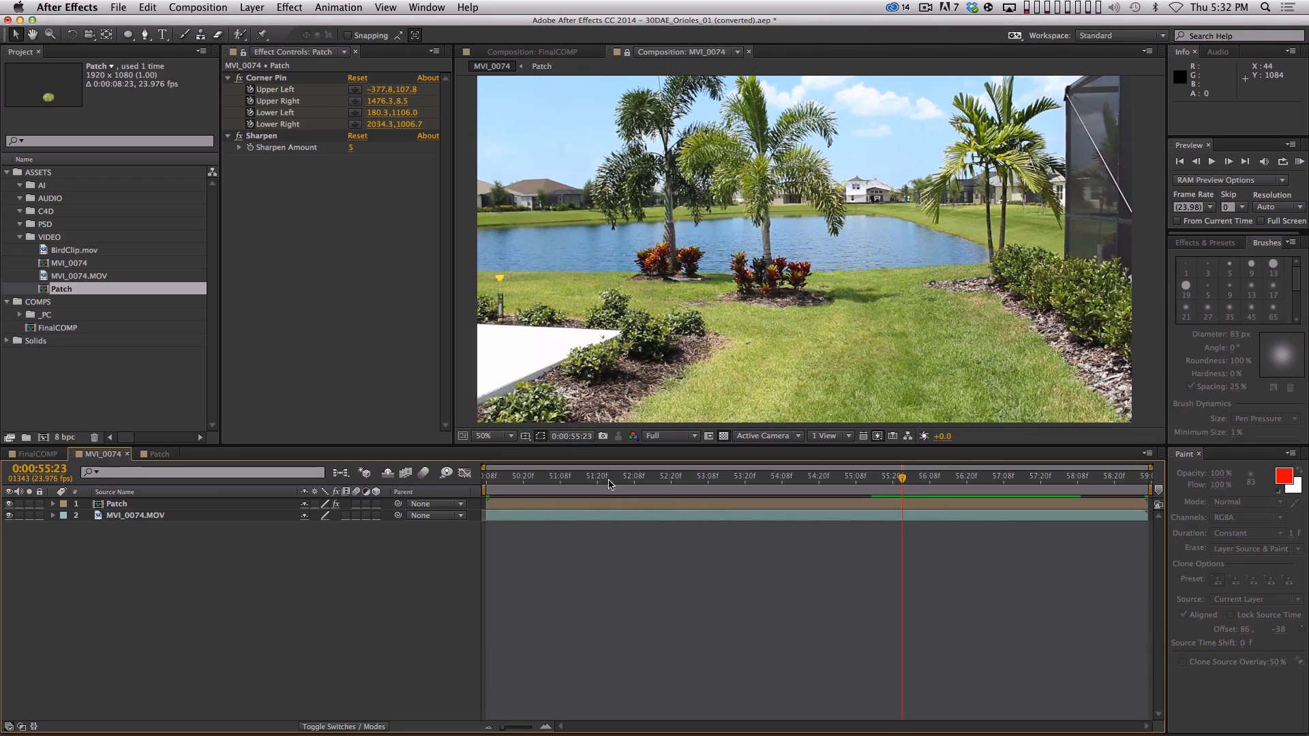
left_click_drag(610, 477, 433, 486)
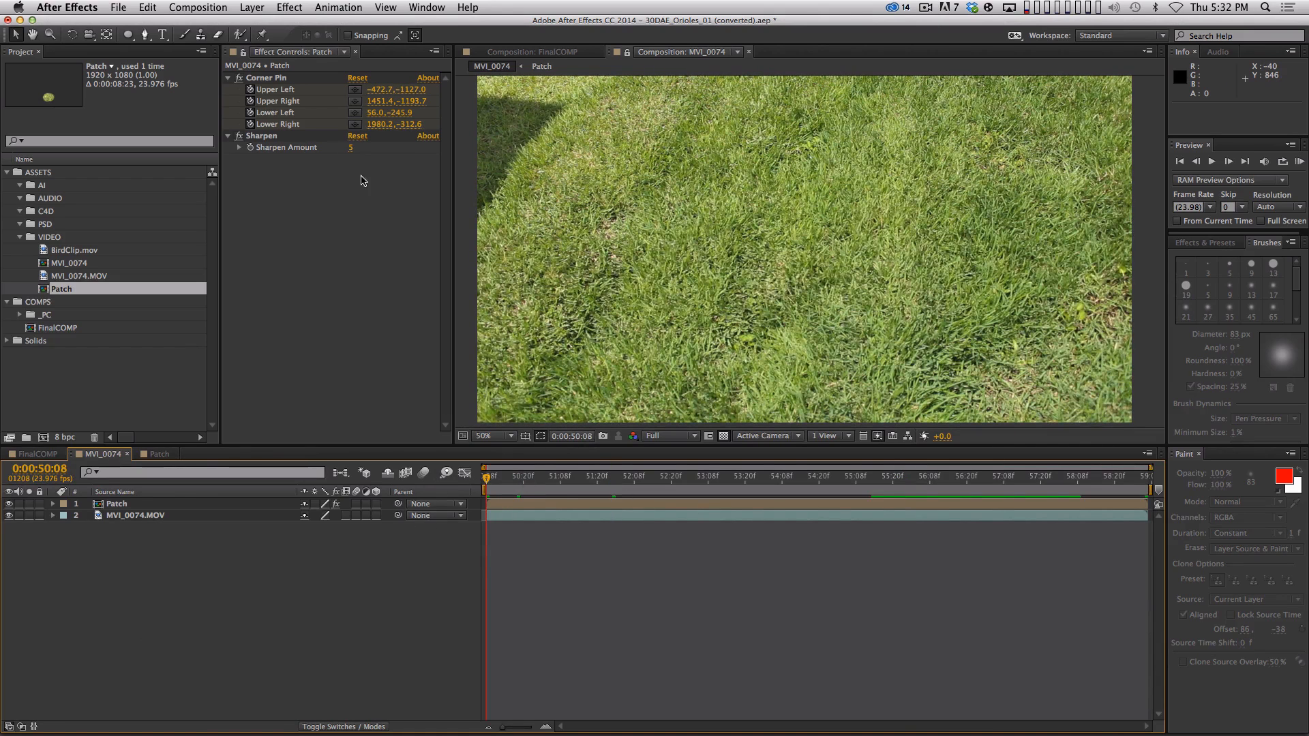
left_click(252, 7)
mouse_move(348, 24)
left_click(485, 80)
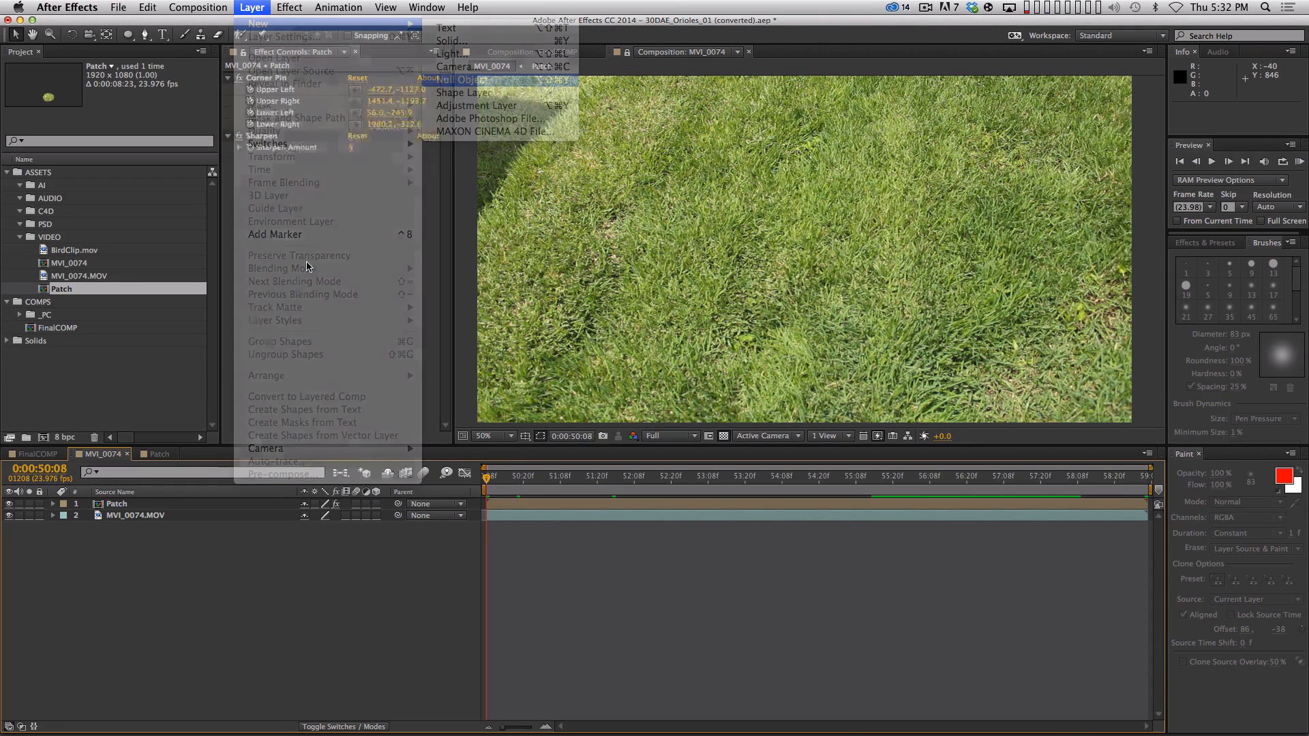
- Rename the new null layer as TRACK
key("shift+Return")
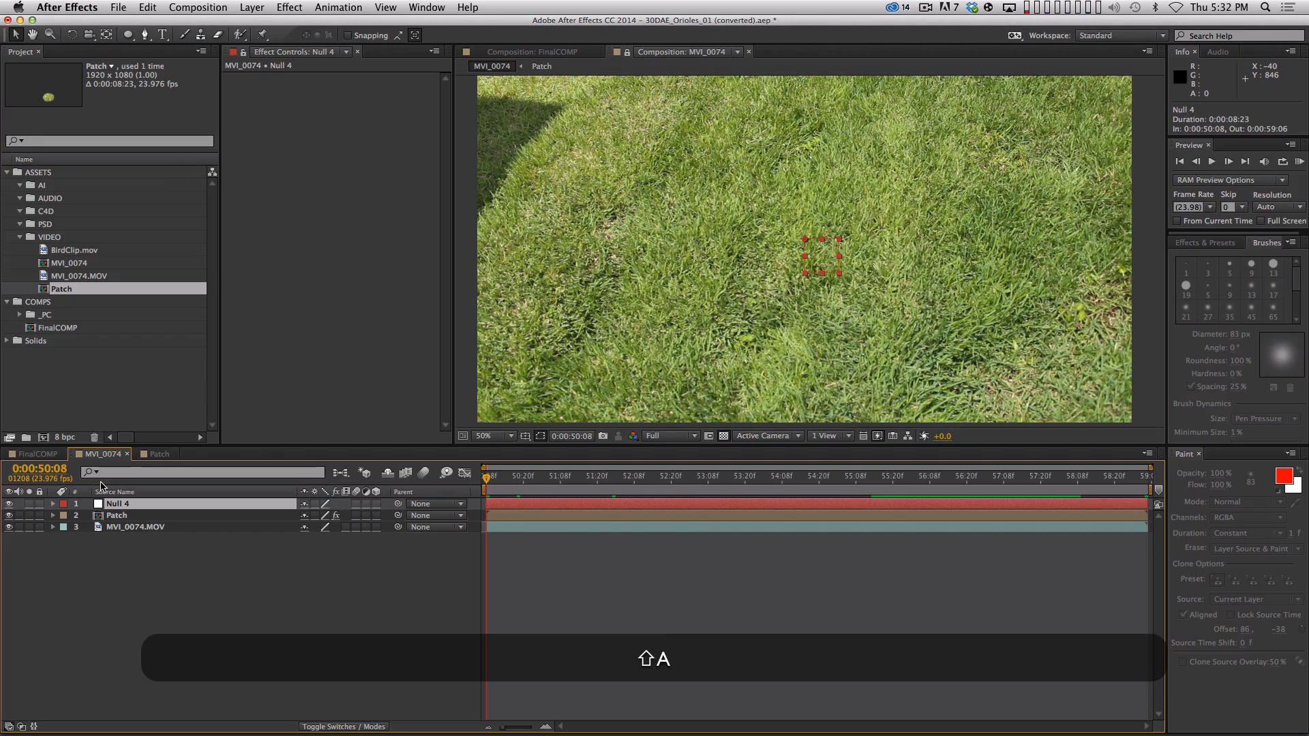
key("shift+Return")
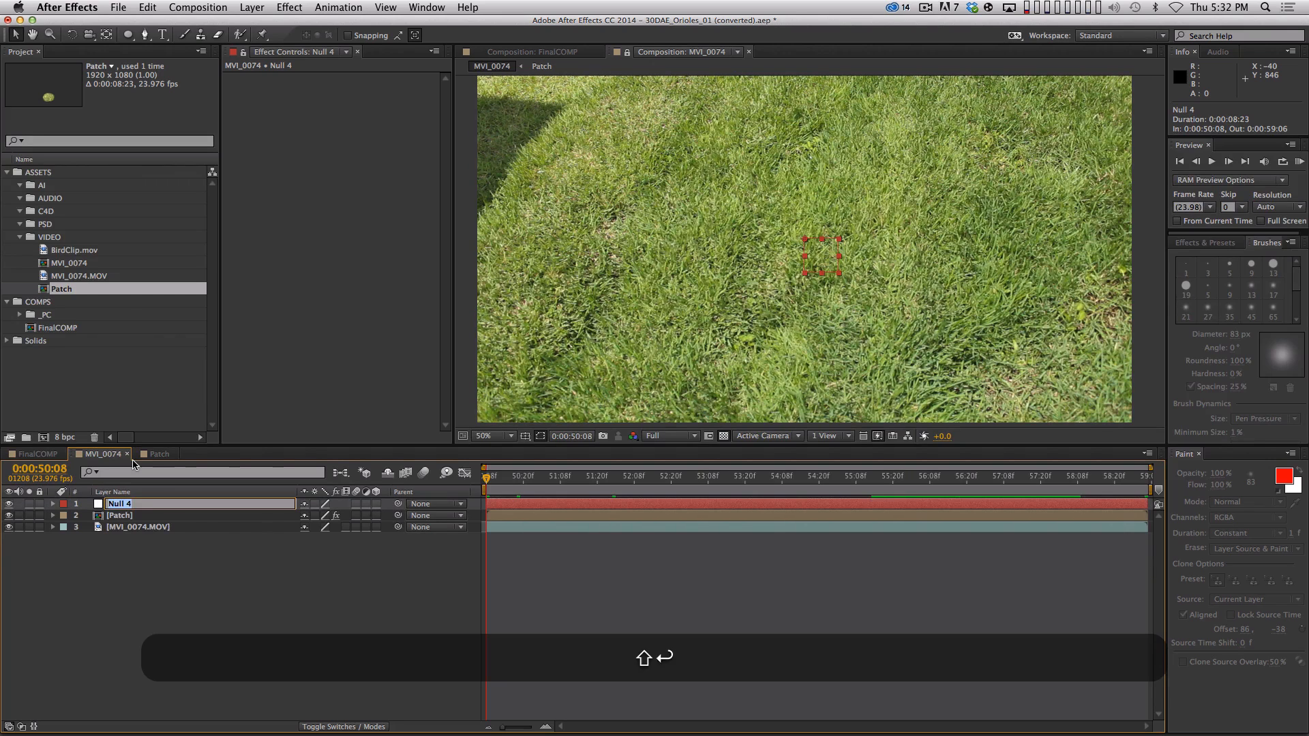
type("TRACK")
key("shift+Return")
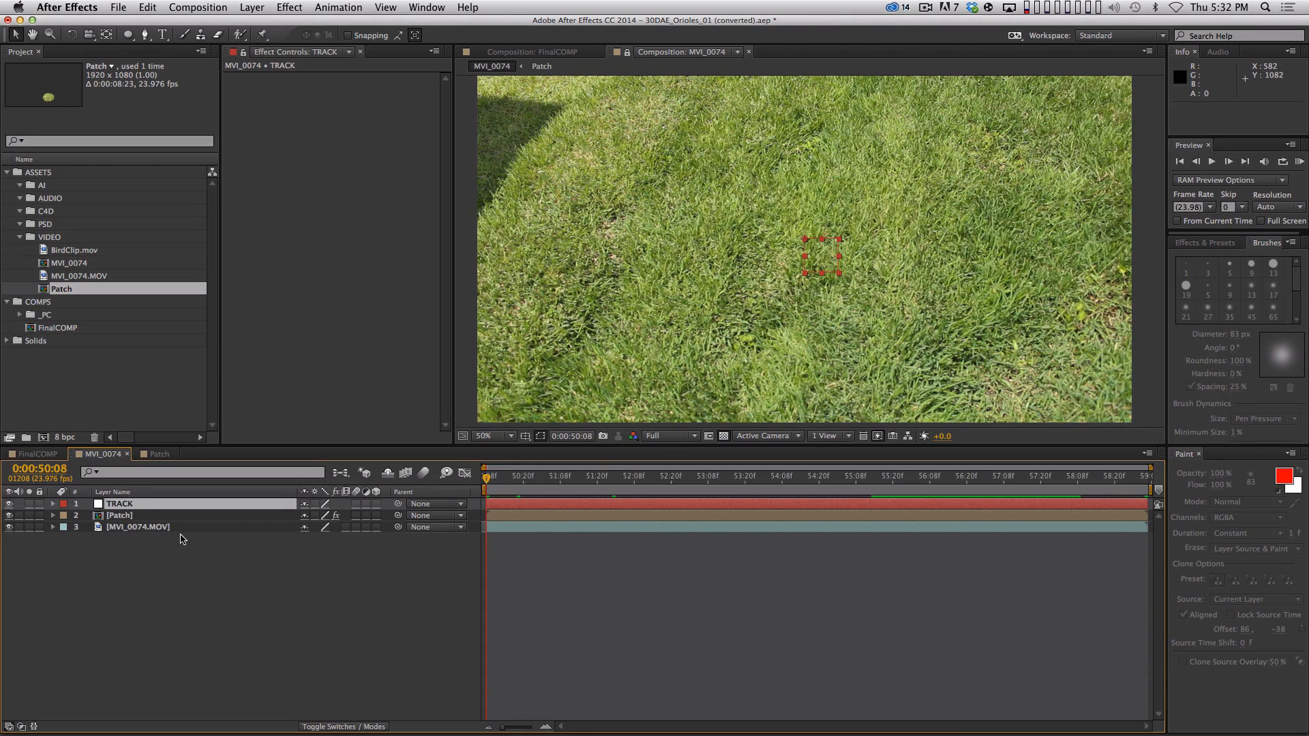
- Paste the chair tracking data onto the TRACK null at 0:00:50:08 and play the composition to 0:00:51:15
key("super+v")
key("space")
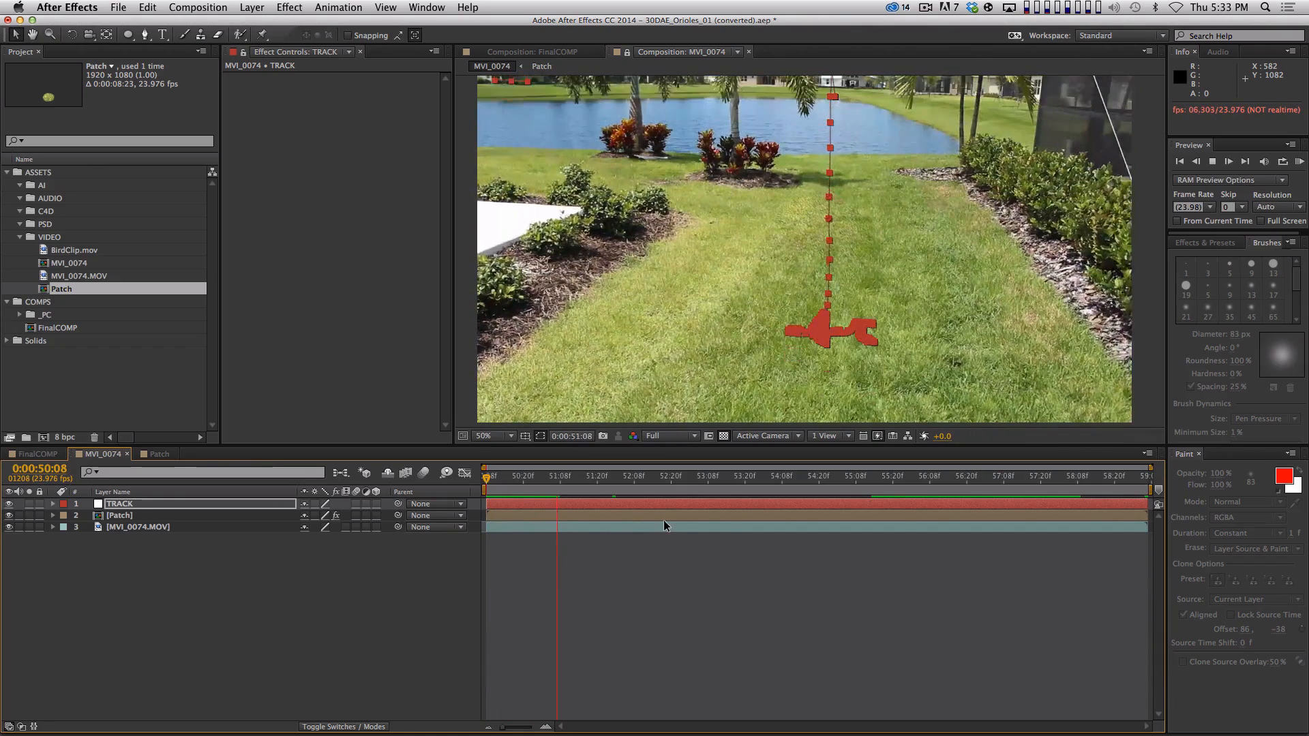
key("space")
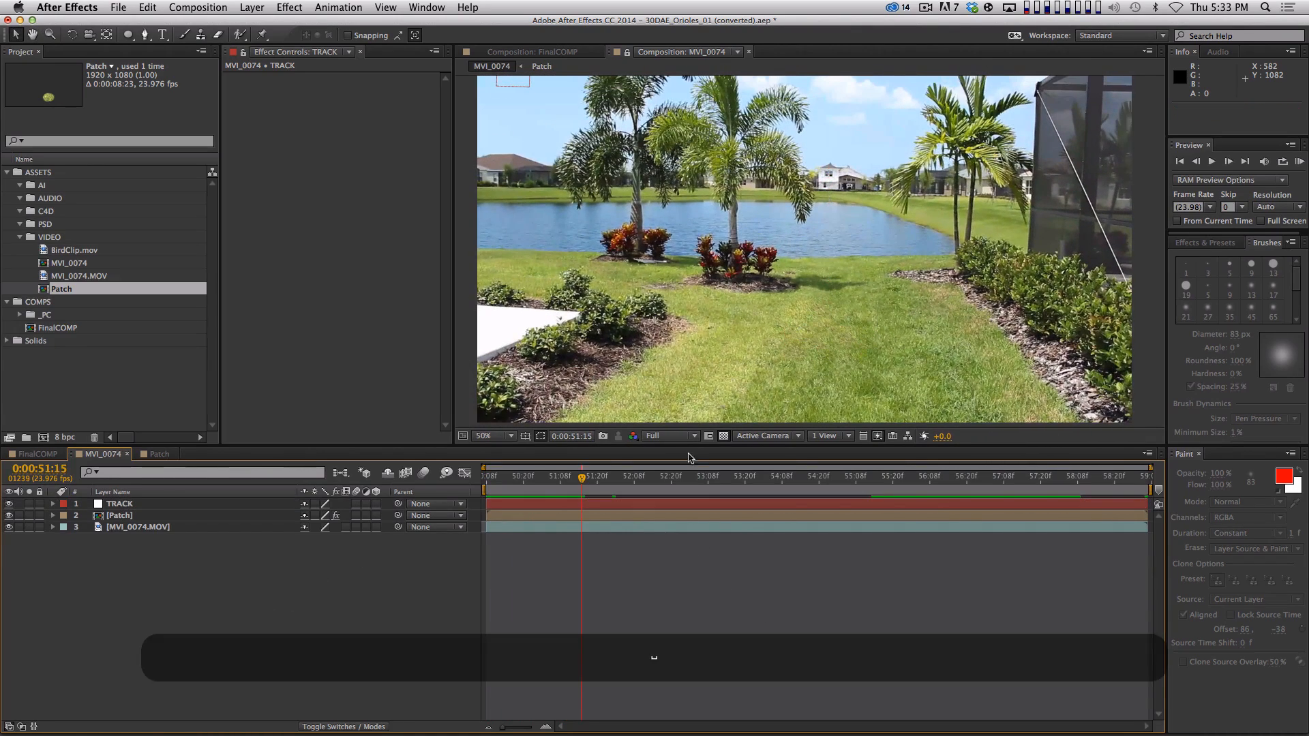
- Select the TRACK null and play the composition from 0:00:51:15 to examine its motion against the footage
left_click(162, 505)
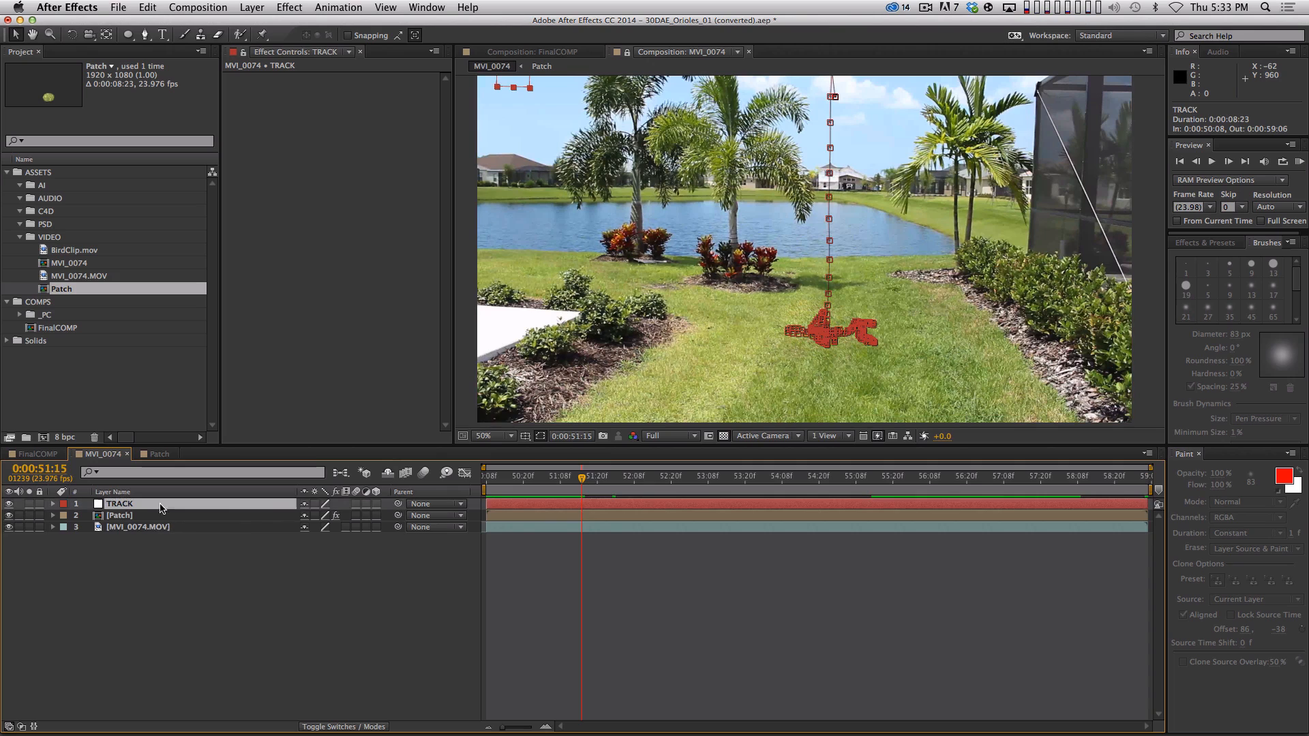
key("space")
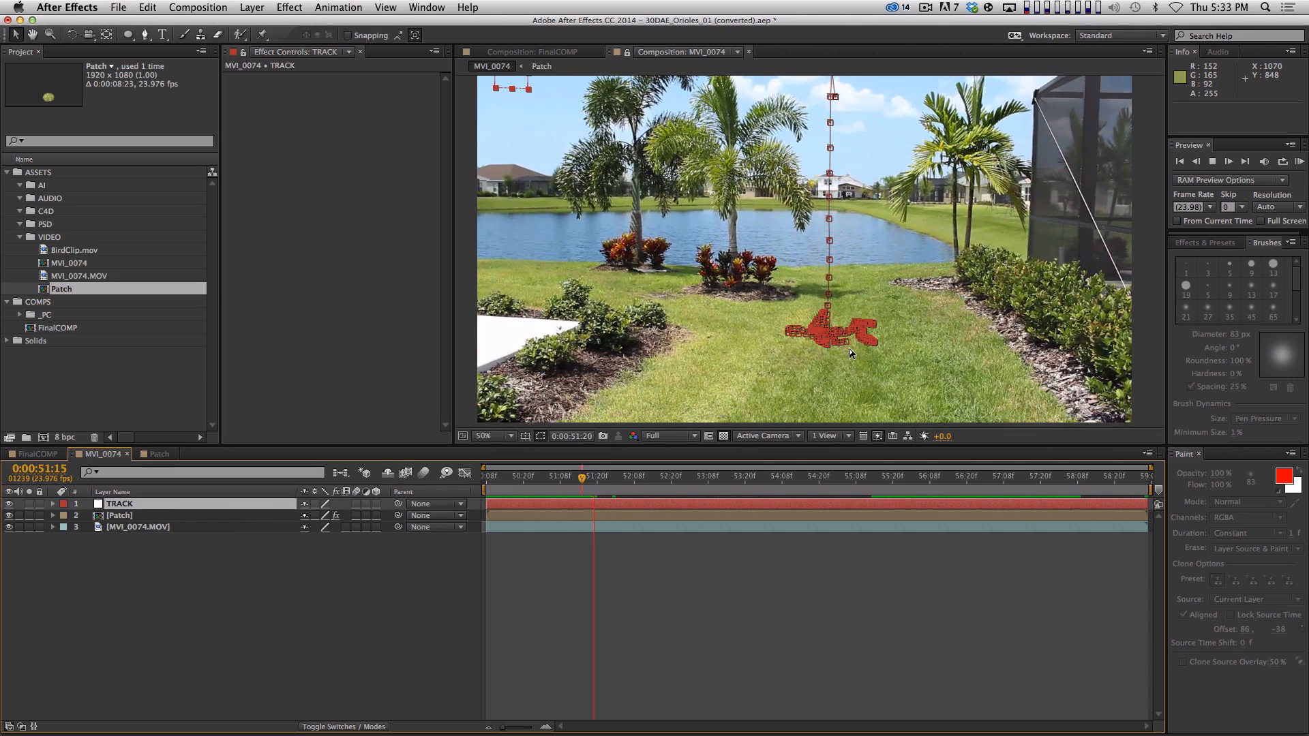
key("space")
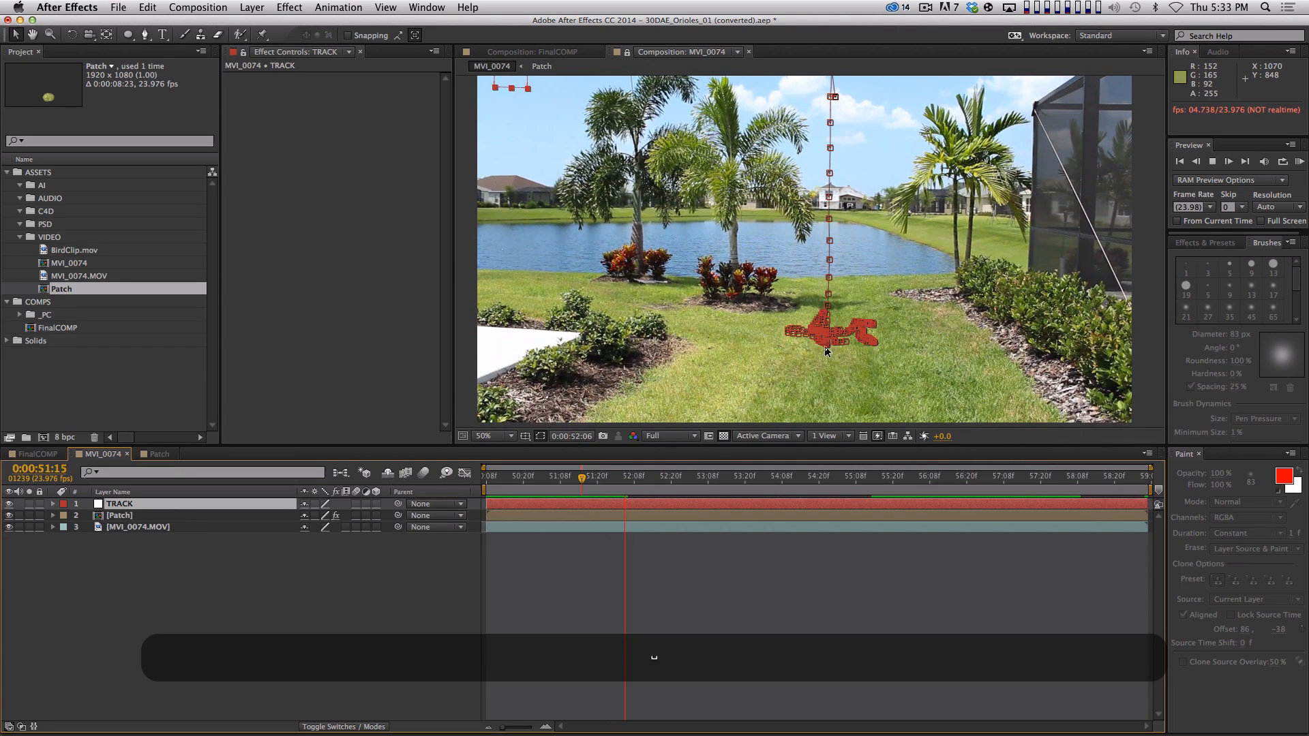
- Examine the TRACK null's motion path up close at 200% while playing the composition from 0:00:52:05
key("period")
key("period")
key("space")
left_click_drag(884, 395, 792, 88)
left_click_drag(818, 326, 817, 300)
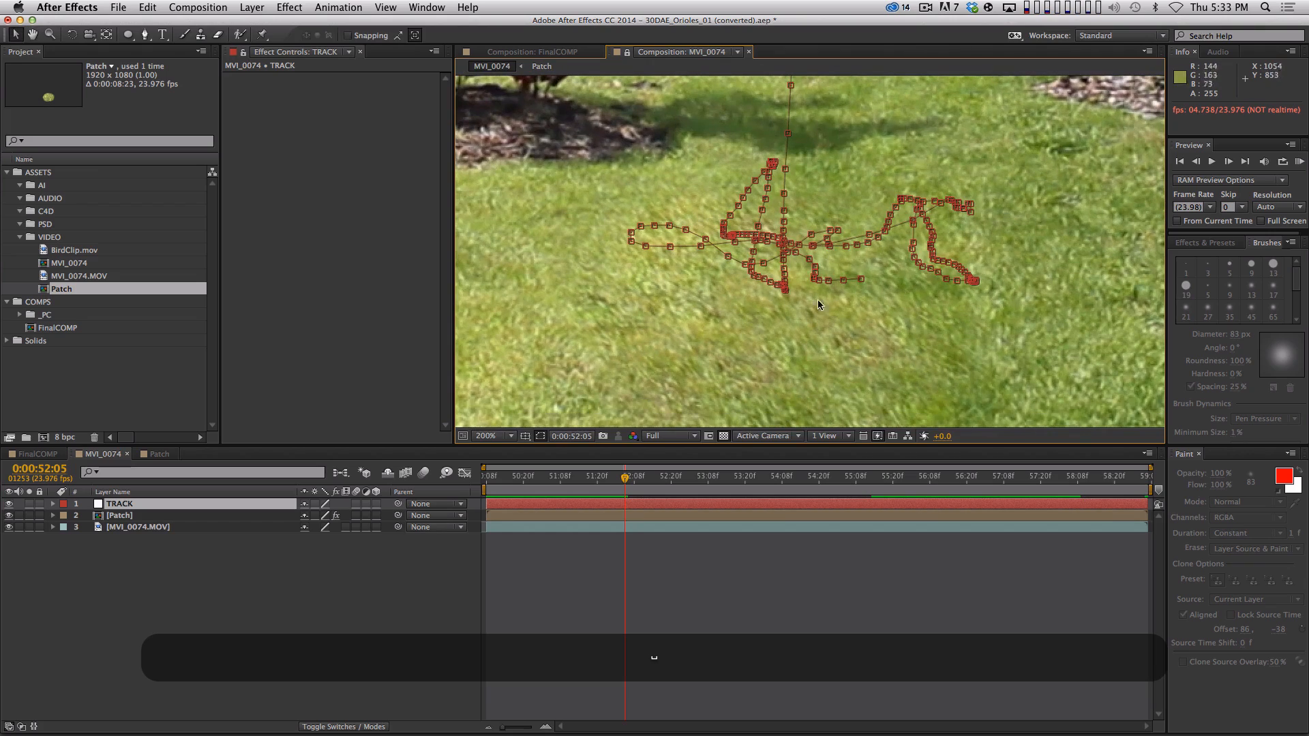
key("space")
key("space")
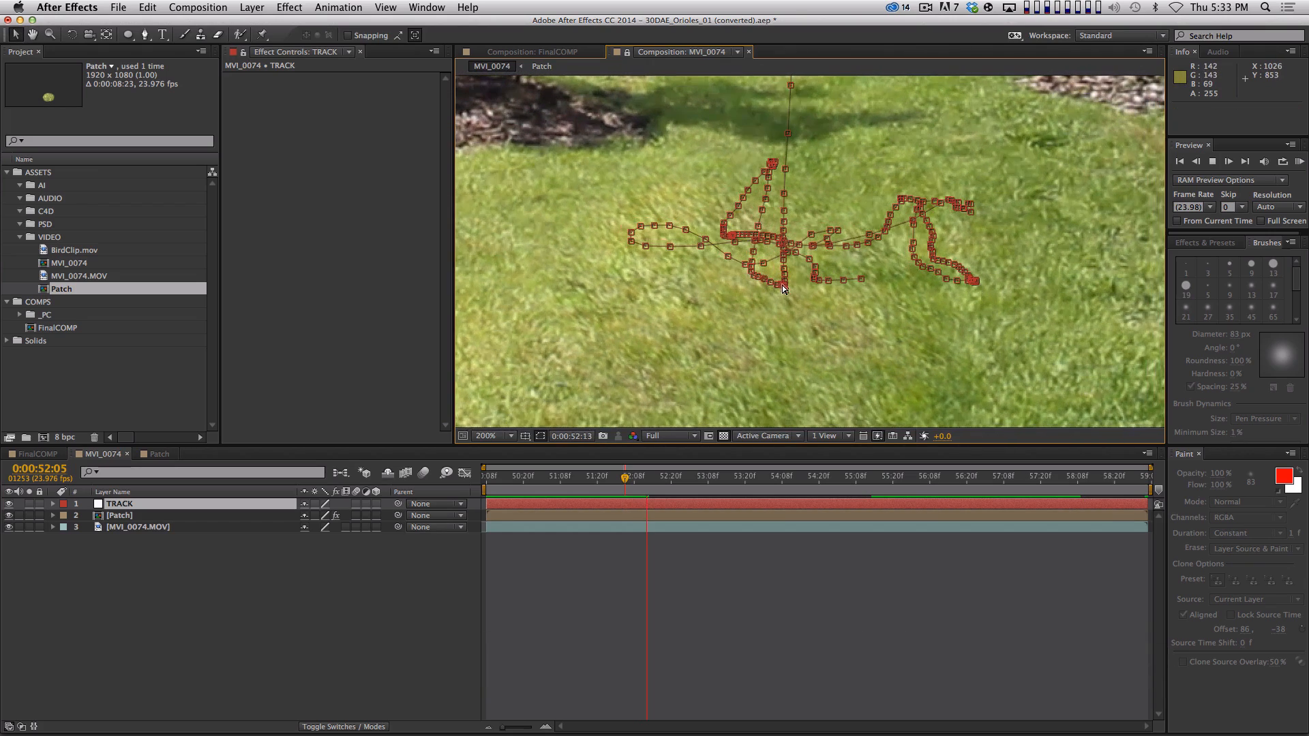
- Return the current time to 0:00:50:08 with the whole frame in view and set the composition's preview resolution to Half
key("Home")
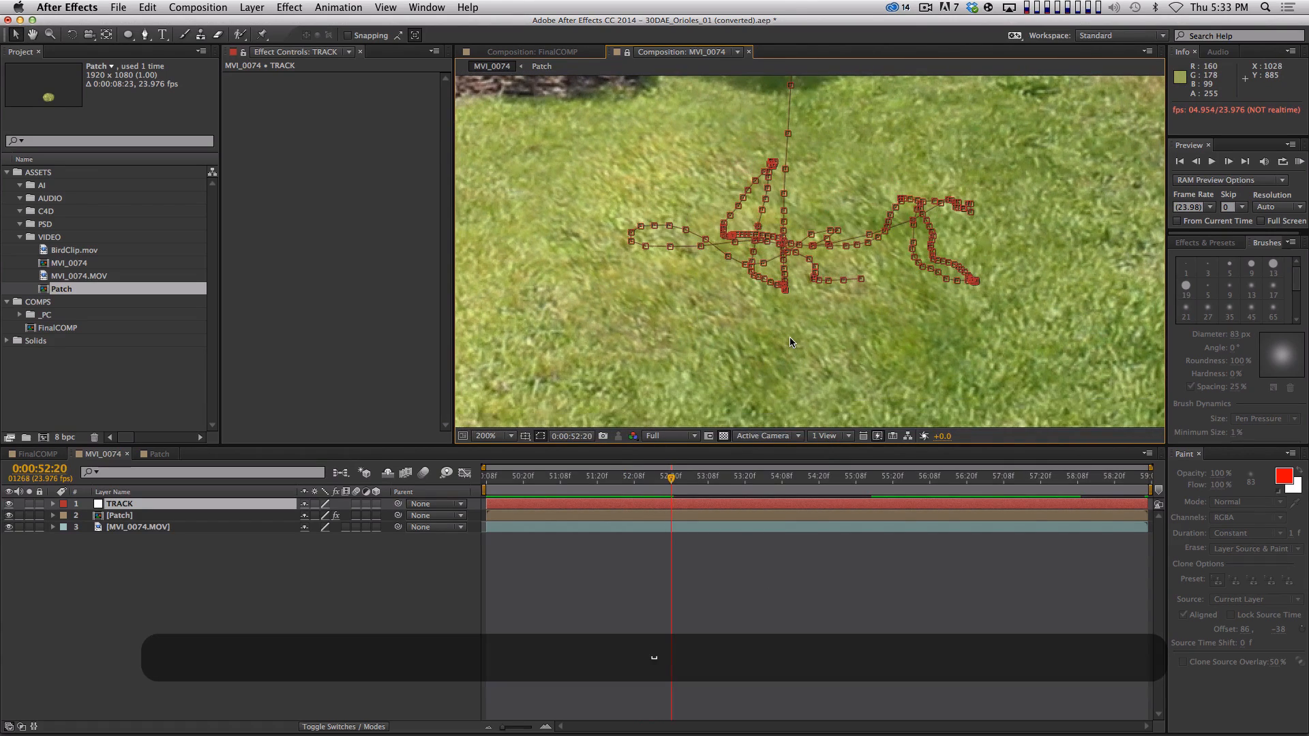
key("comma")
key("comma")
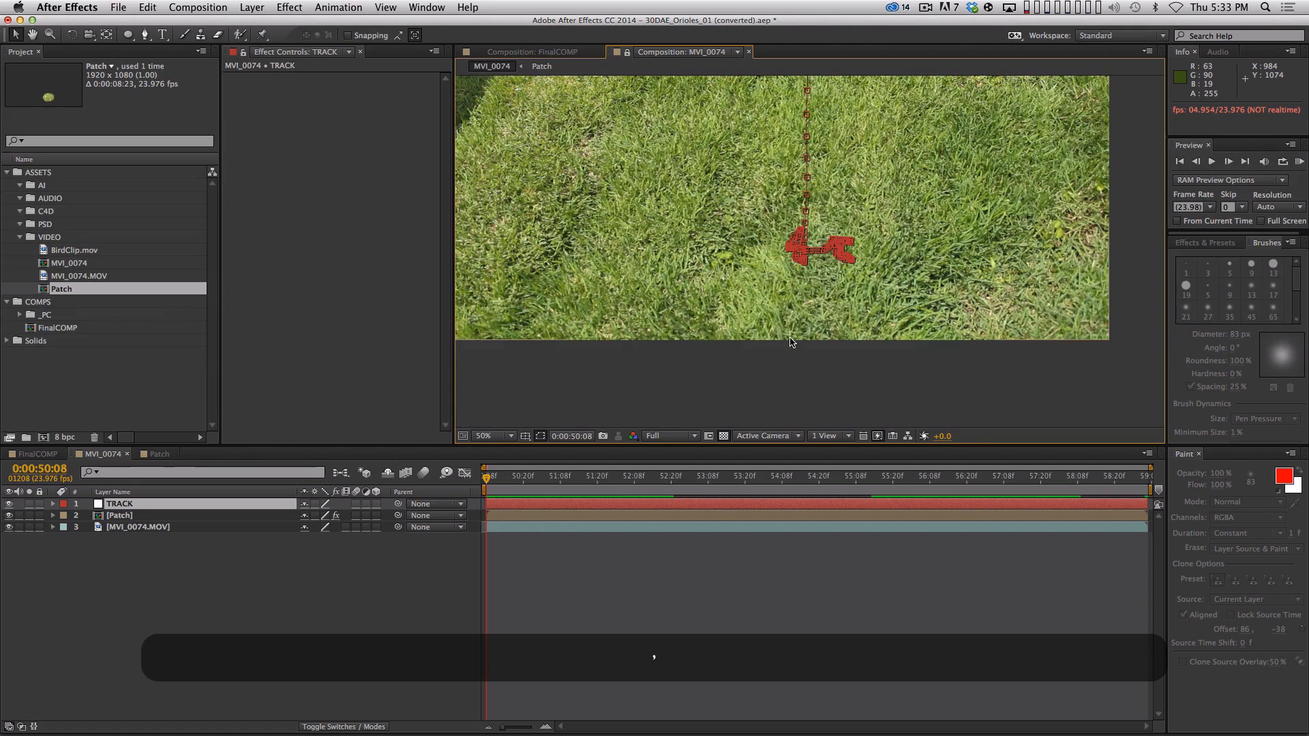
left_click_drag(841, 306, 877, 371)
left_click_drag(794, 317, 777, 325)
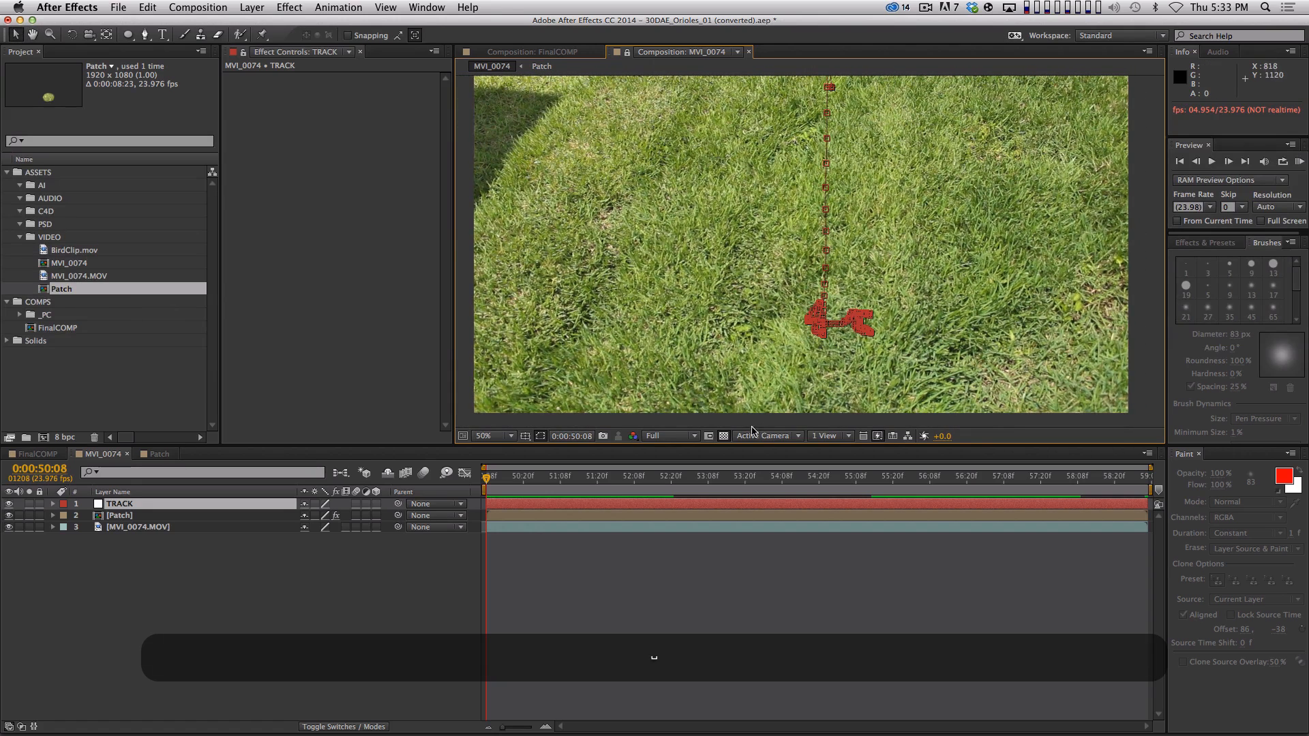
key("comma")
key("period")
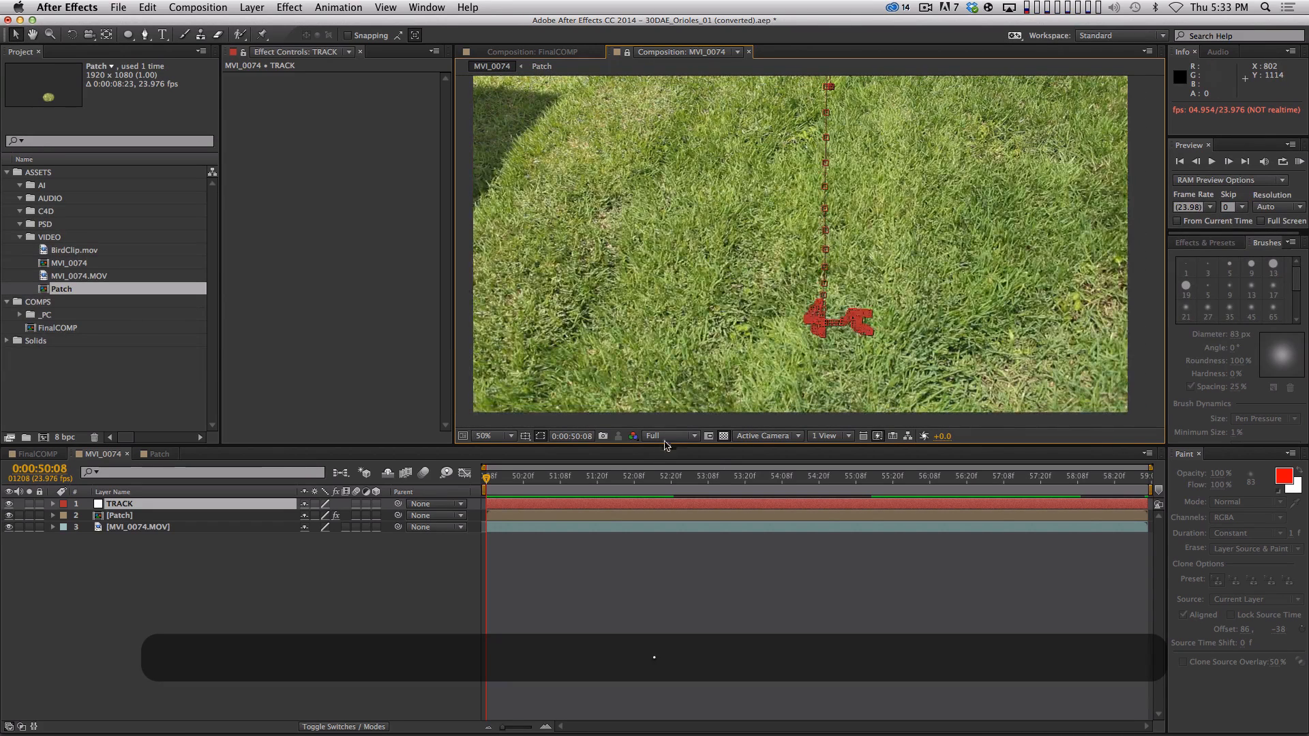
left_click(666, 440)
left_click(666, 485)
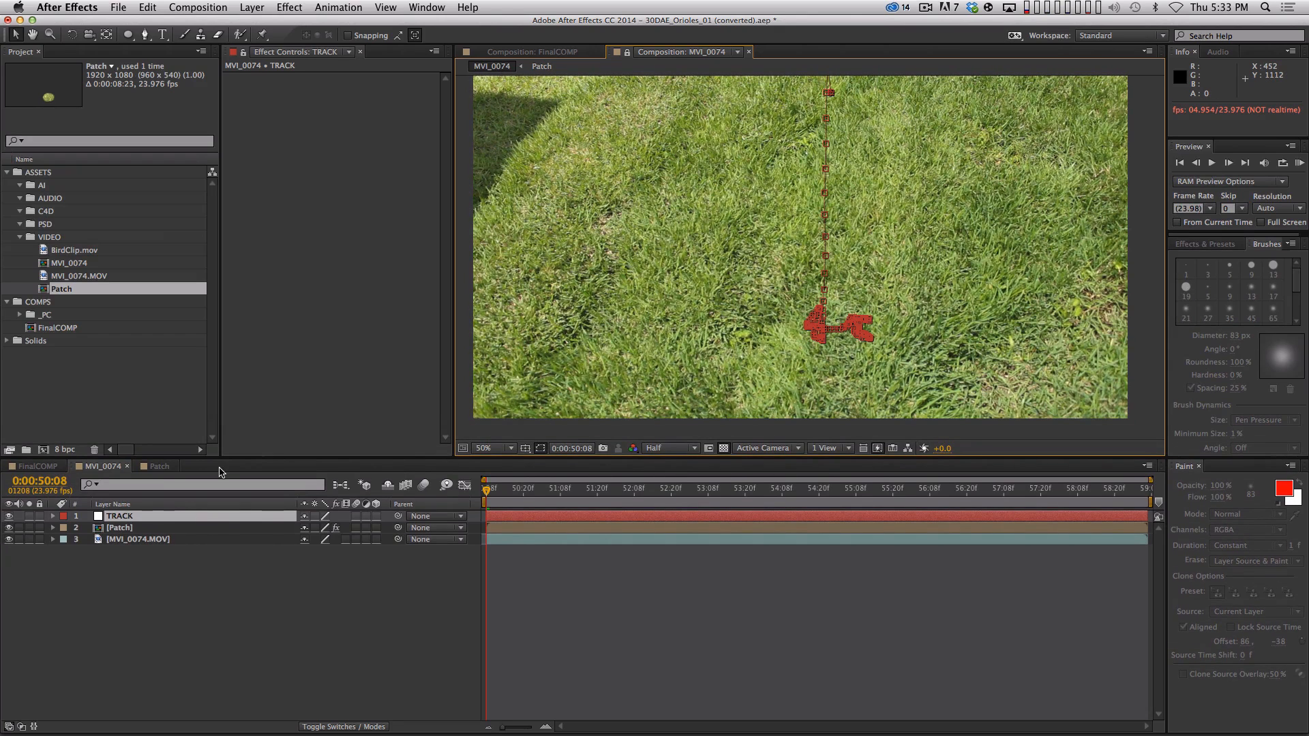
- Remove the Anchor Point keyframes from the TRACK null and set its anchor point to 0, 0
key("Home")
key("u")
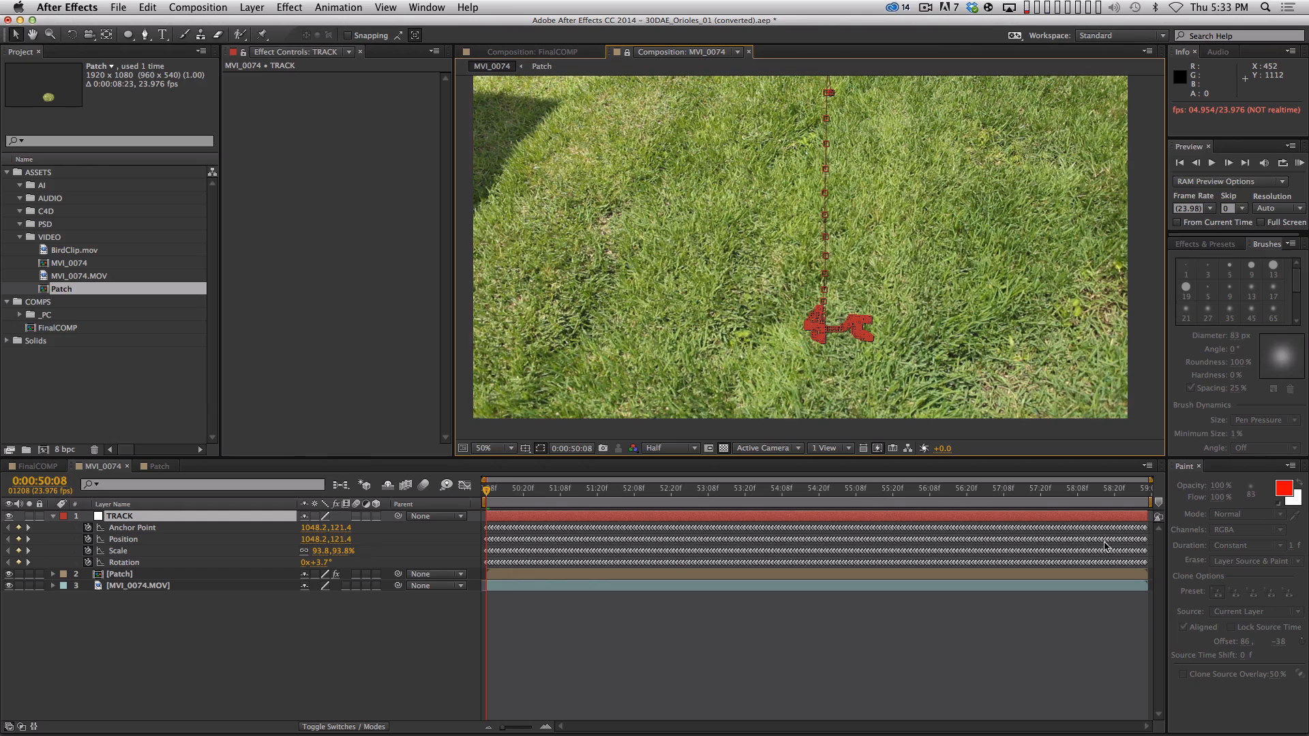
left_click(88, 527)
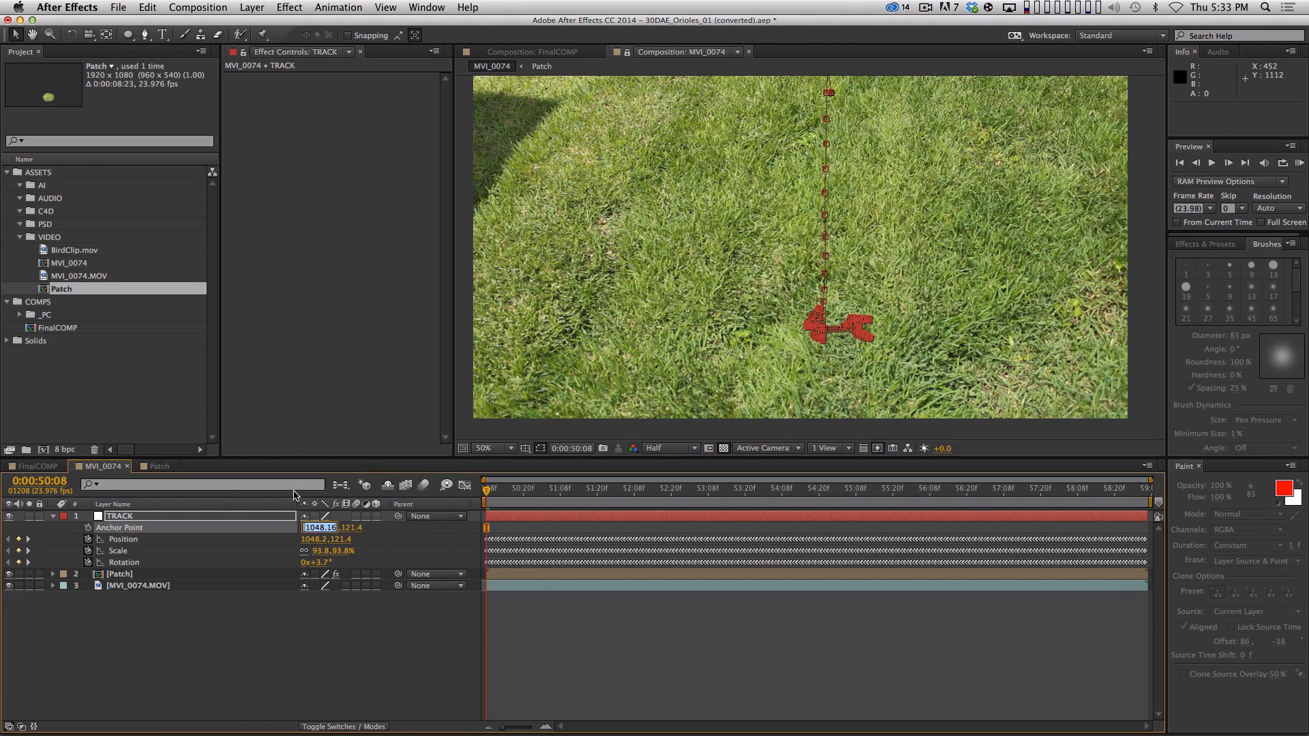
type("0")
key("Tab")
type("0")
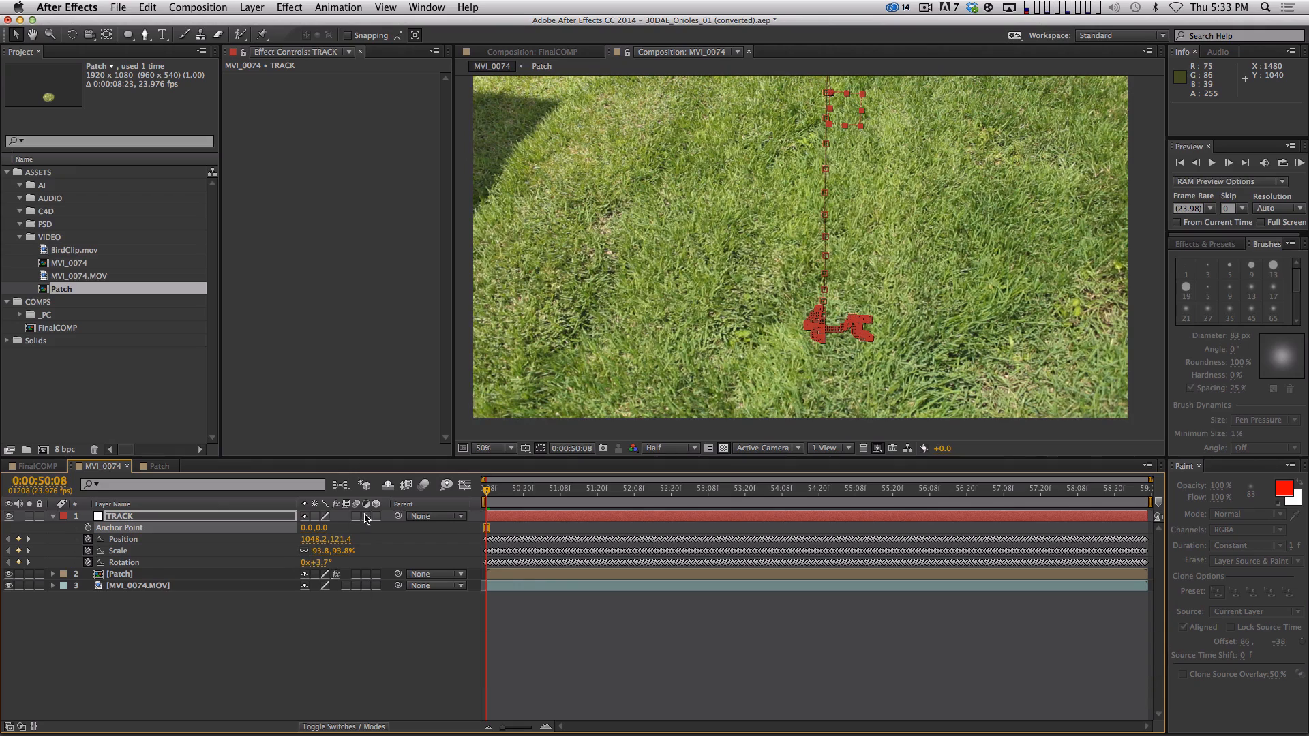
left_click(570, 658)
- Play the composition from 0:00:50:08, then go to 0:00:51:03 and fit the frame in the viewer to examine the null's position
key("space")
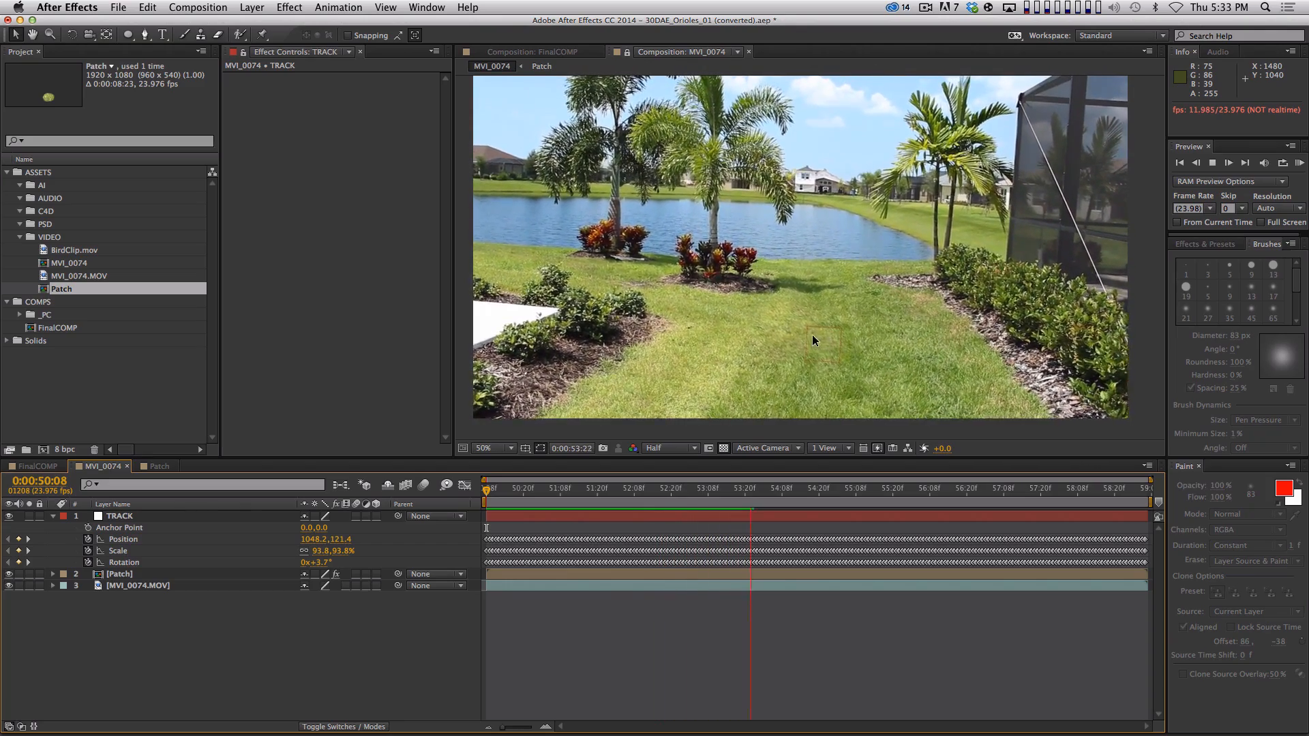
key("space")
left_click_drag(564, 490, 545, 492)
key("space")
left_click_drag(799, 321, 809, 341)
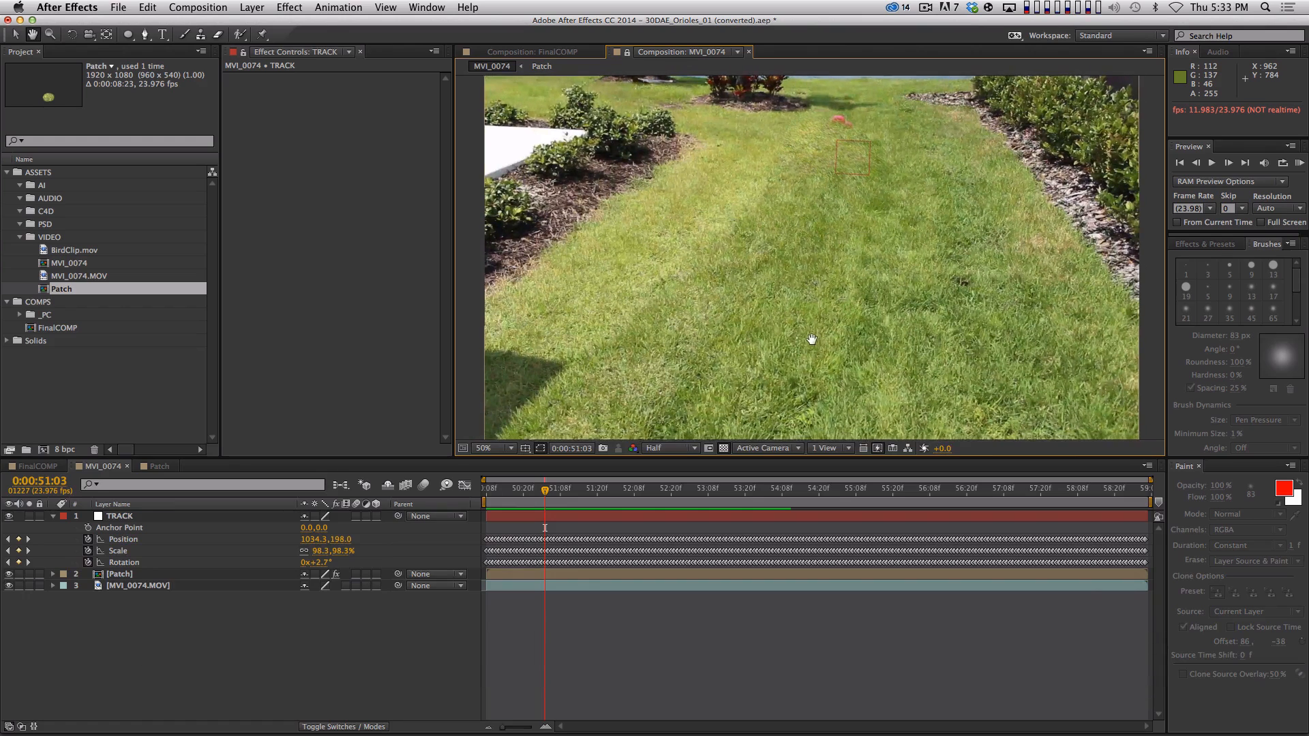
left_click(492, 448)
left_click(493, 461)
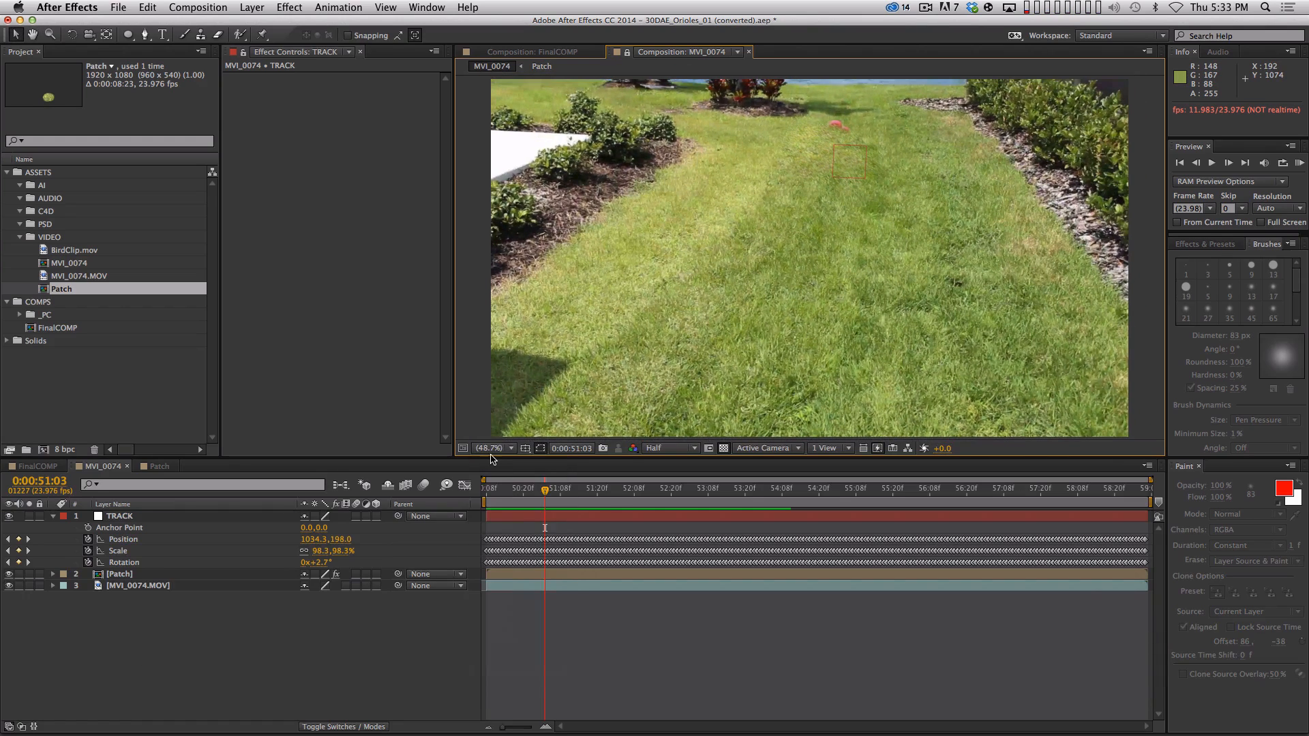
- Step back and forth through the frames between 0:00:50:19 and 0:00:51:08 to examine where the red chair shows past the grass patch
key("Page_Up")
key("Page_Up")
key("Page_Up")
key("Page_Up")
key("Page_Up")
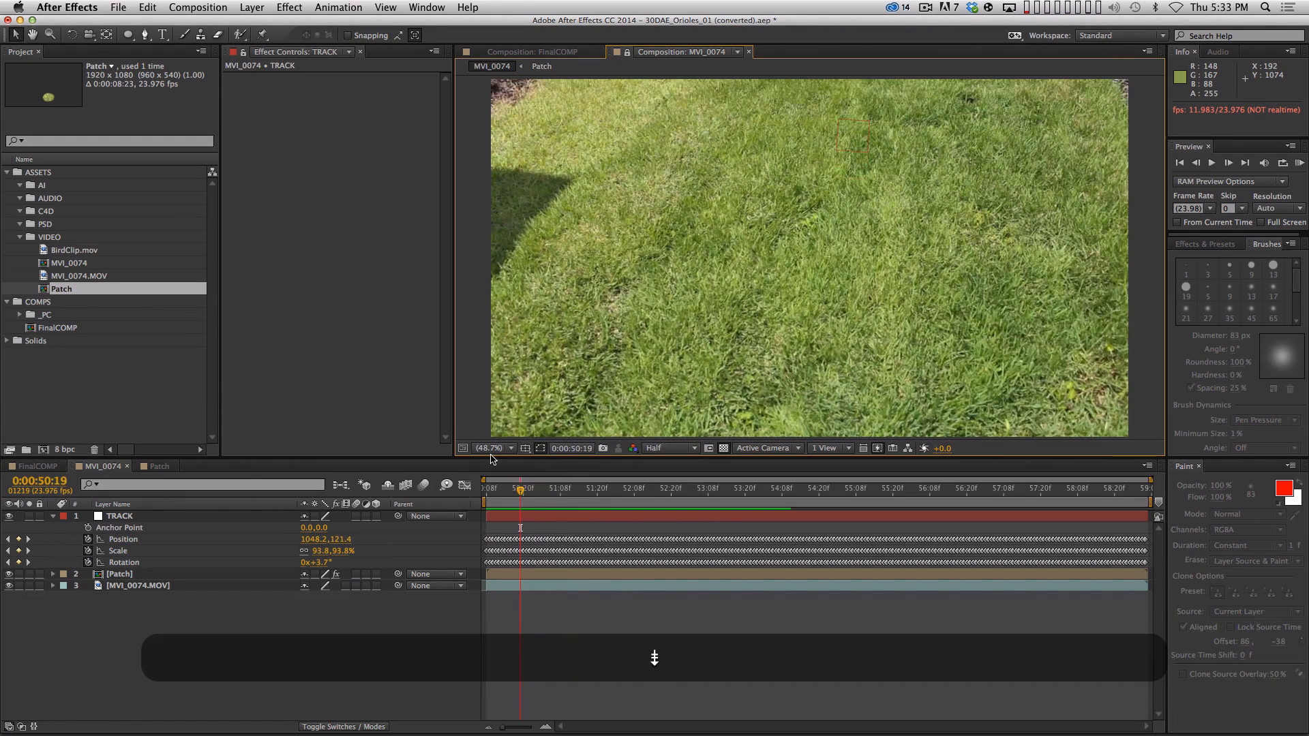
key("Page_Down")
key("Page_Down")
key("Page_Down")
key("Page_Down")
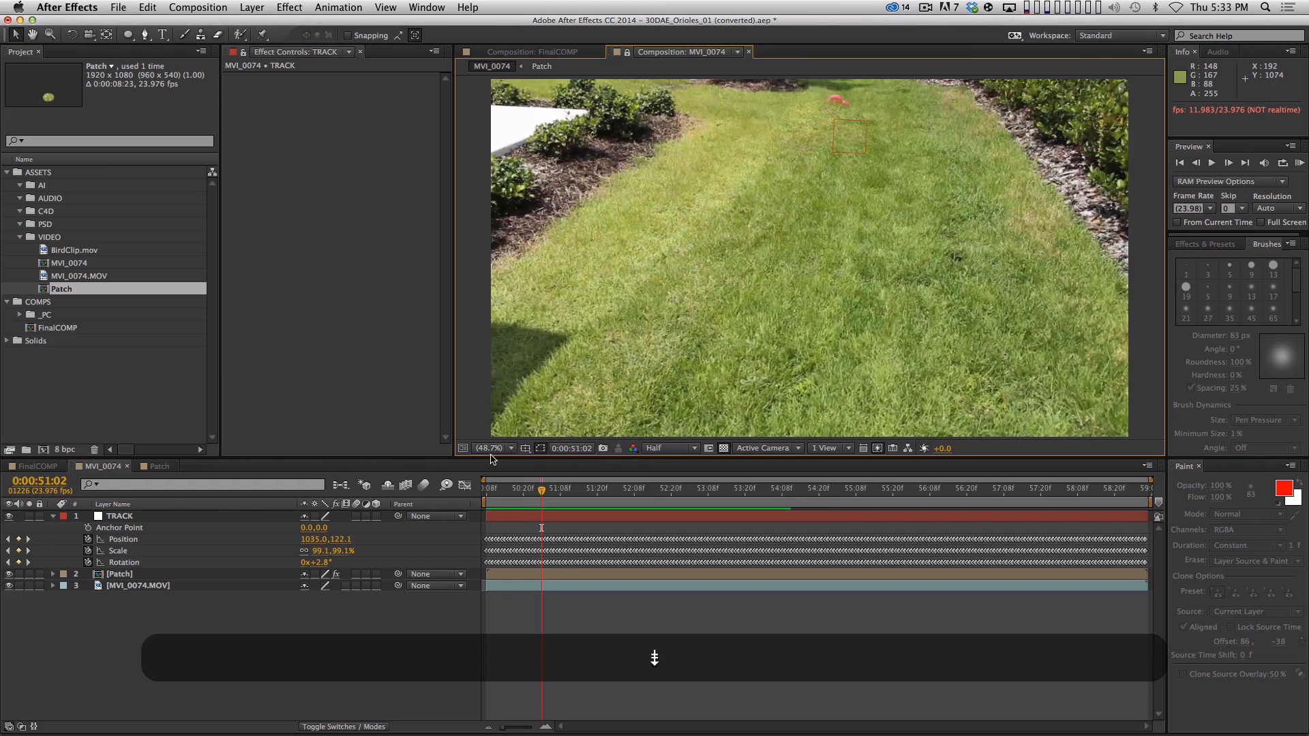
key("Page_Down")
key("Page_Down")
key("Page_Down")
key("Page_Up")
key("Page_Up")
key("Page_Up")
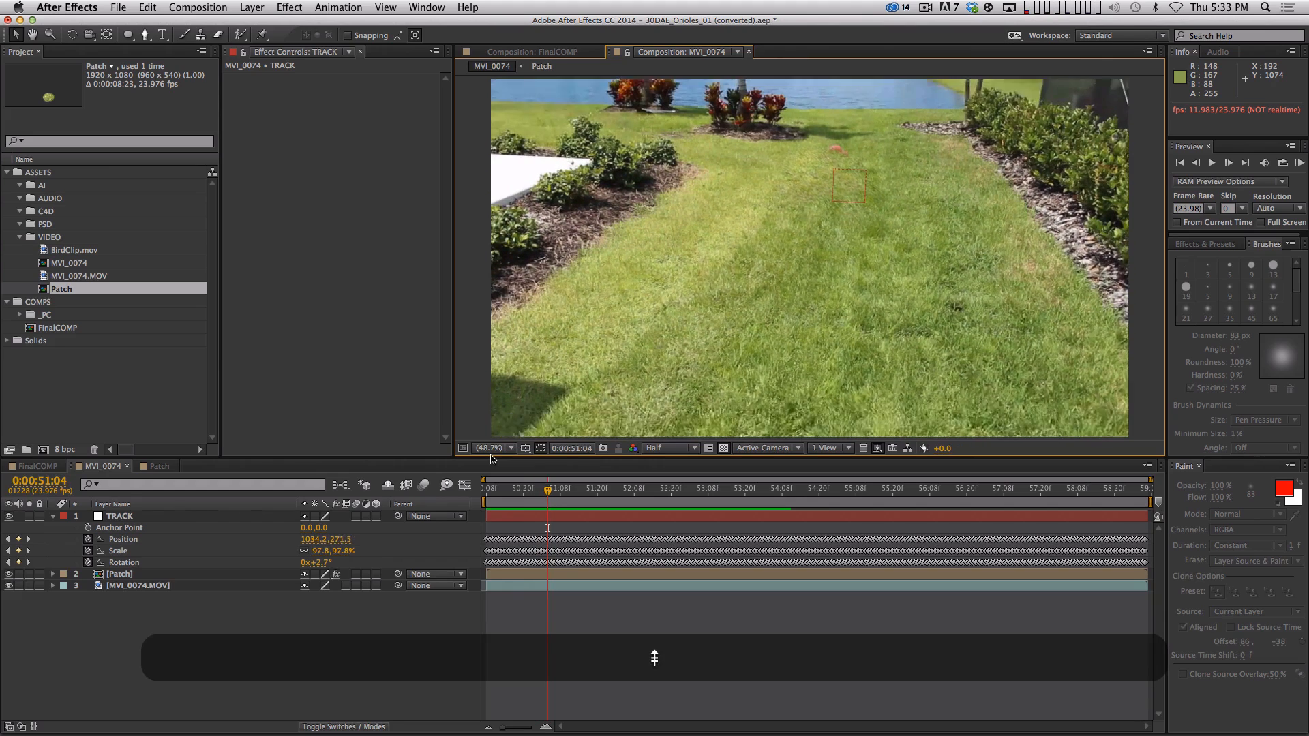
key("Page_Down")
key("Page_Down")
key("Page_Down")
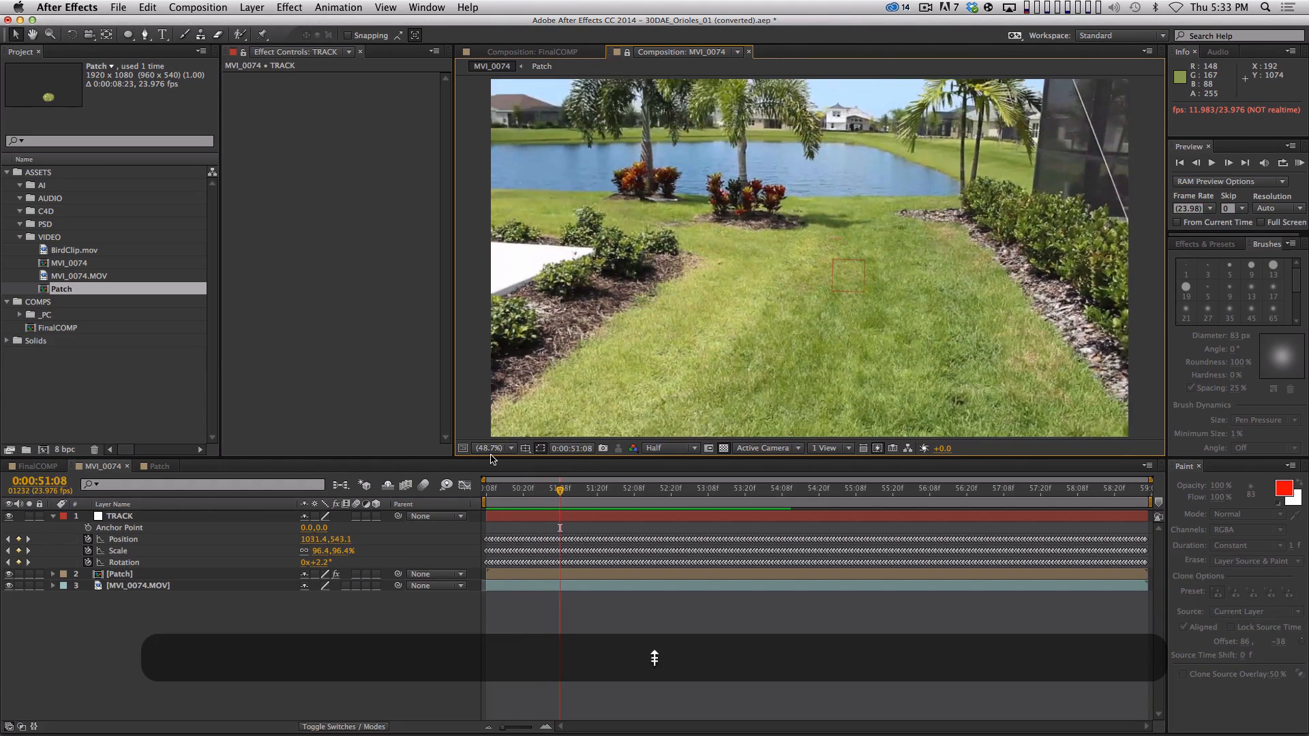
key("Page_Up")
key("Page_Up")
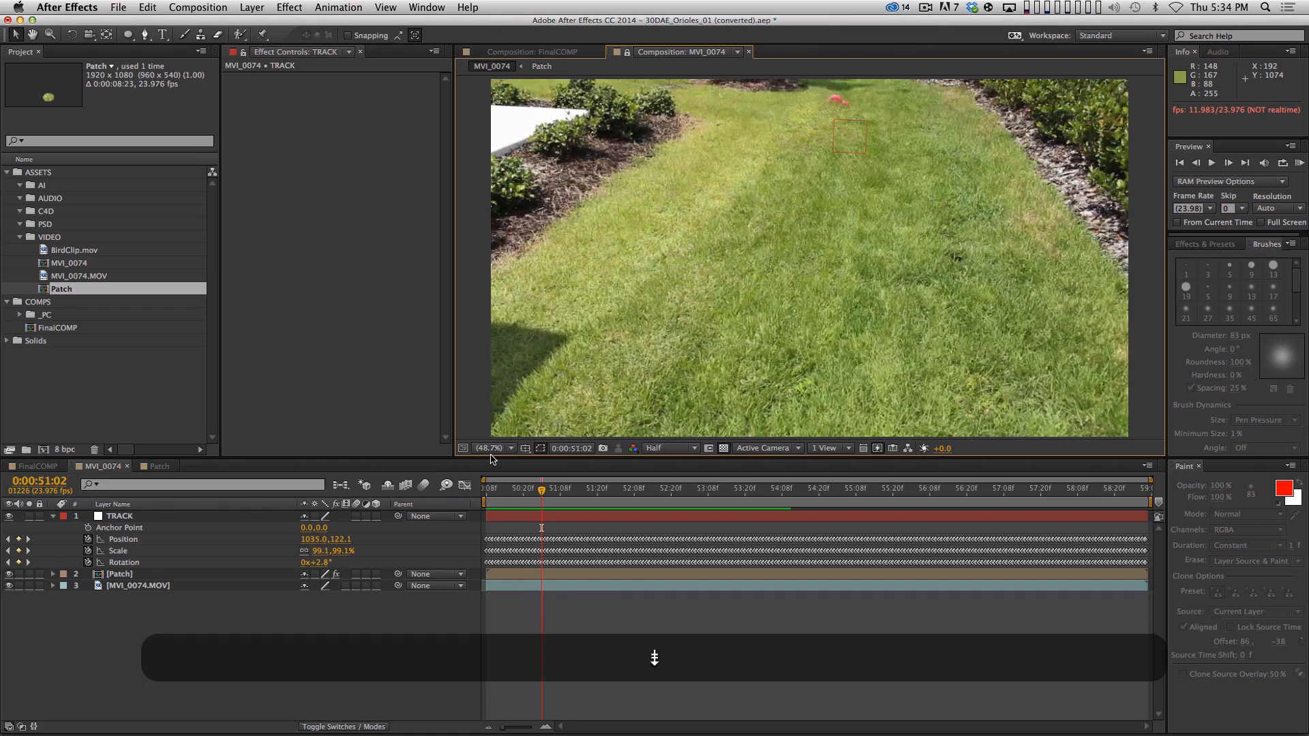
key("Page_Down")
key("Page_Up")
key("Page_Up")
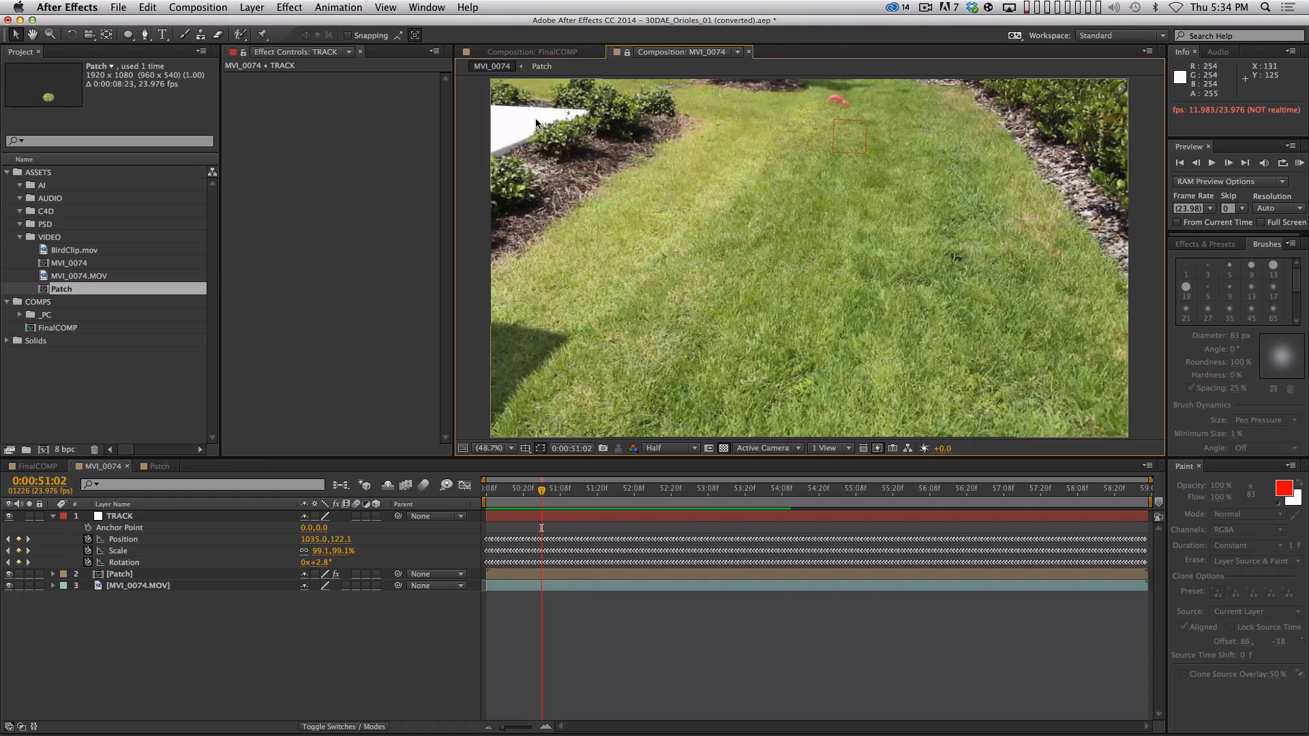
- Close the FinalCOMP viewer and open the Patch composition with its MATTE layer selected
left_click(566, 53)
left_click(682, 52)
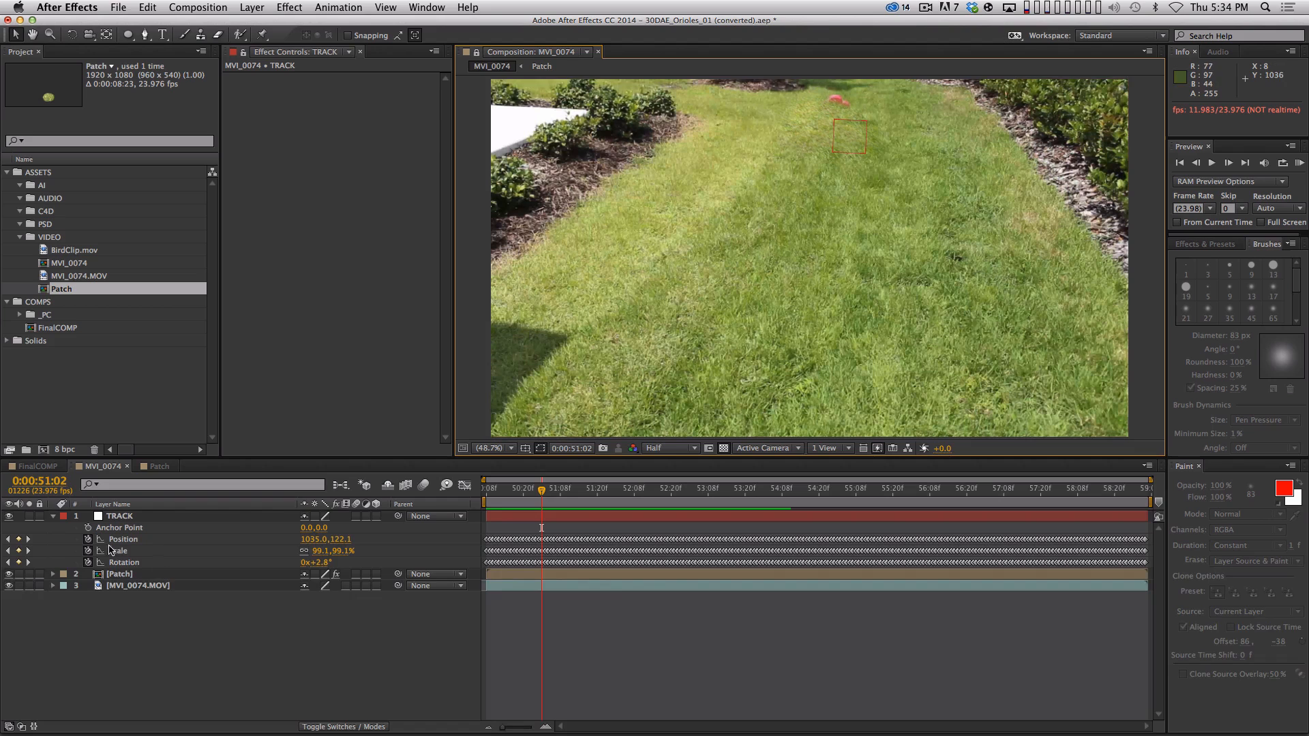
double_click(822, 327)
left_click(225, 528)
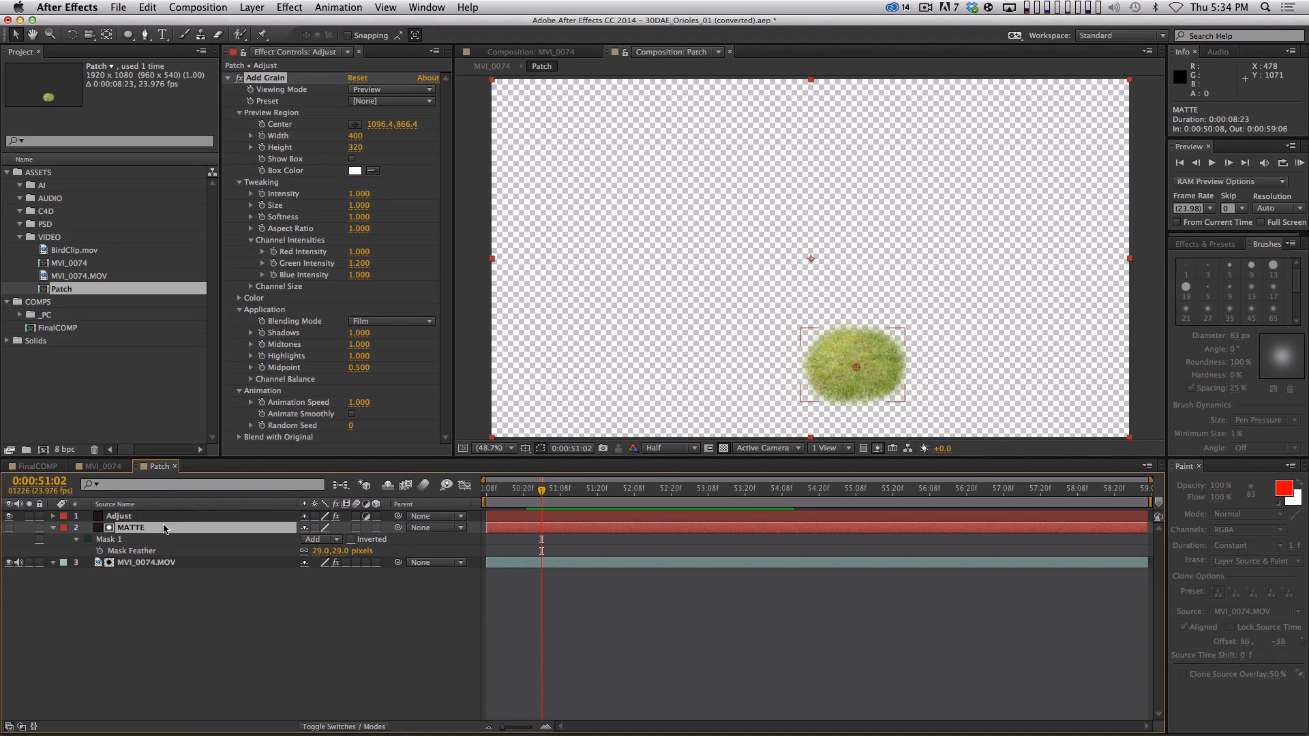
- Close the separate Patch viewer, unlock the MVI_0074 viewer and return to the MVI_0074 timeline
left_click(538, 52)
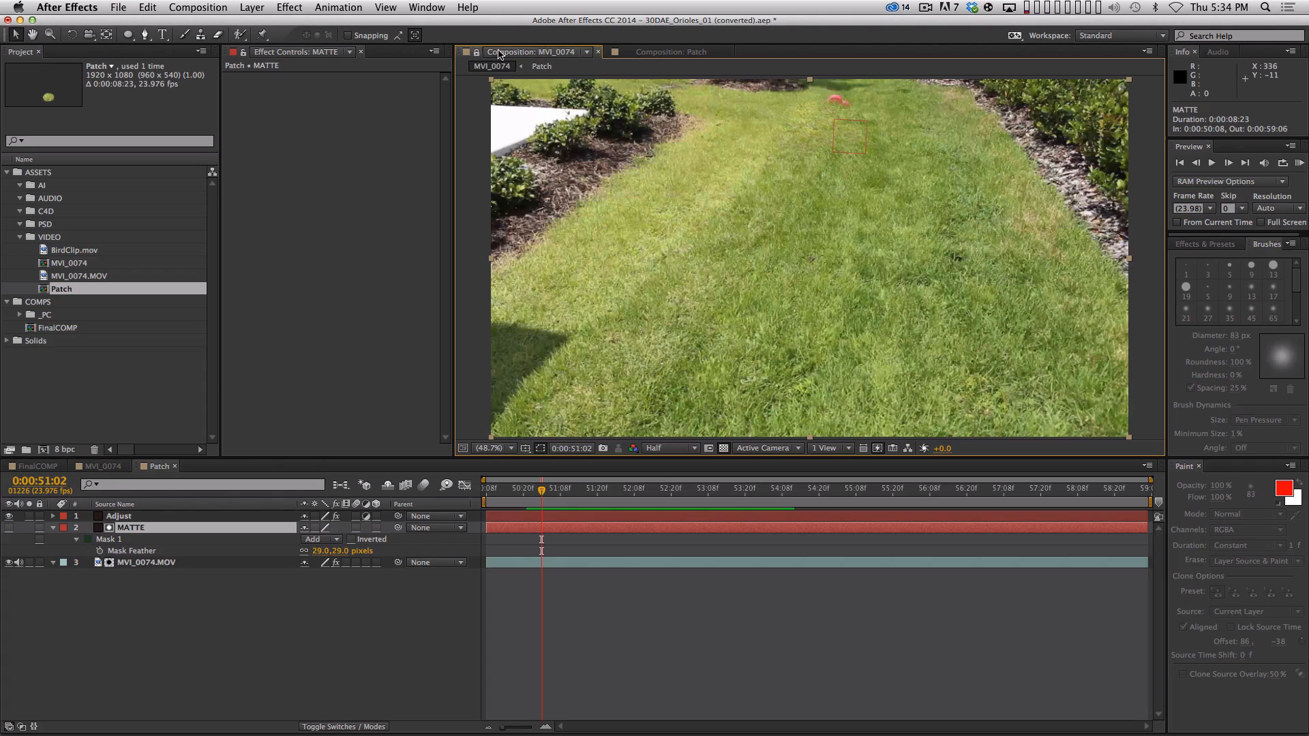
left_click(652, 52)
left_click(729, 52)
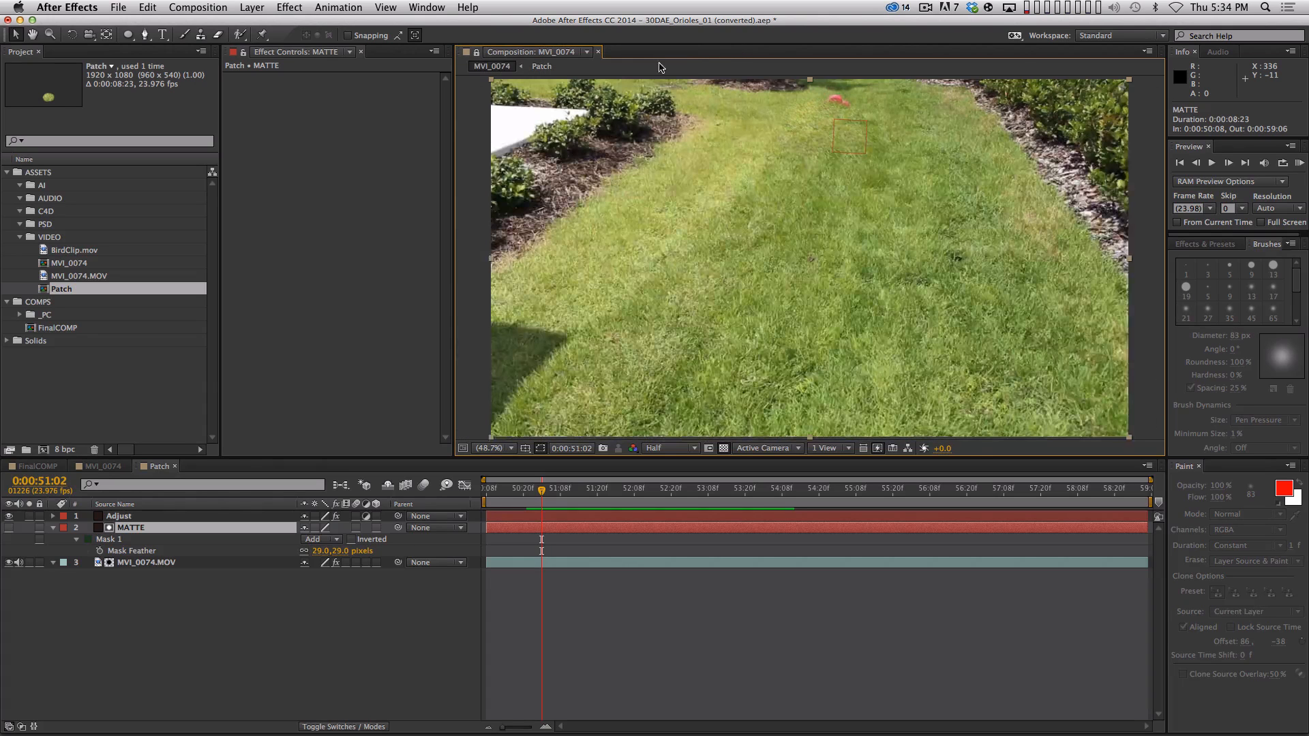
left_click(478, 53)
left_click(103, 467)
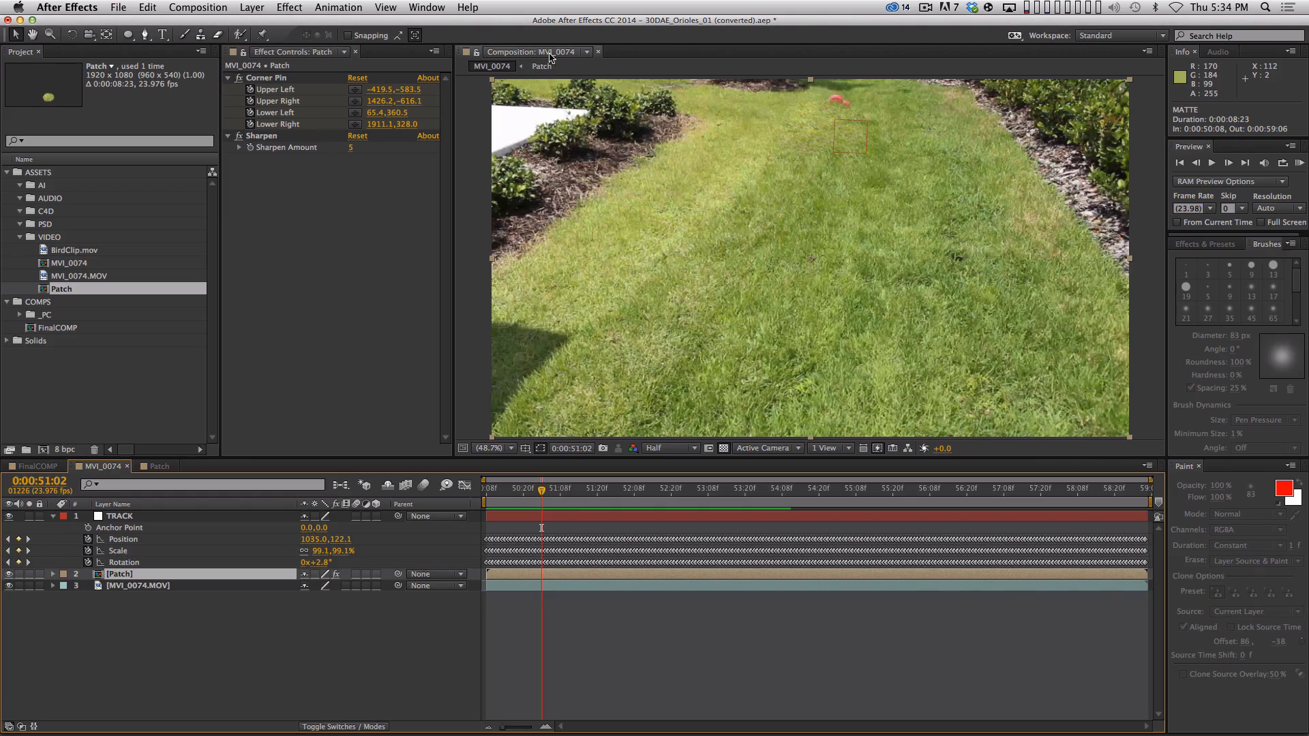
- Create a second, locked viewer of MVI_0074 beside the first and show the Patch composition in the unlocked one
left_click(587, 52)
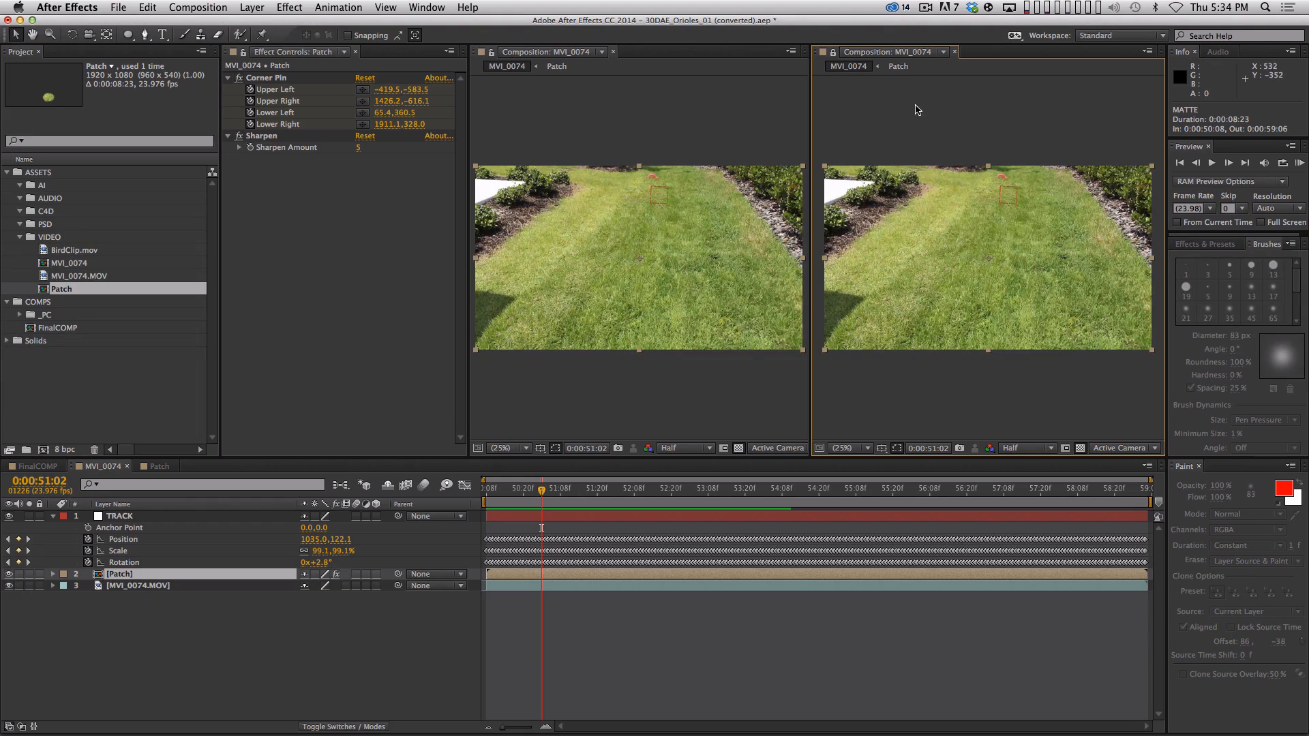
left_click(832, 53)
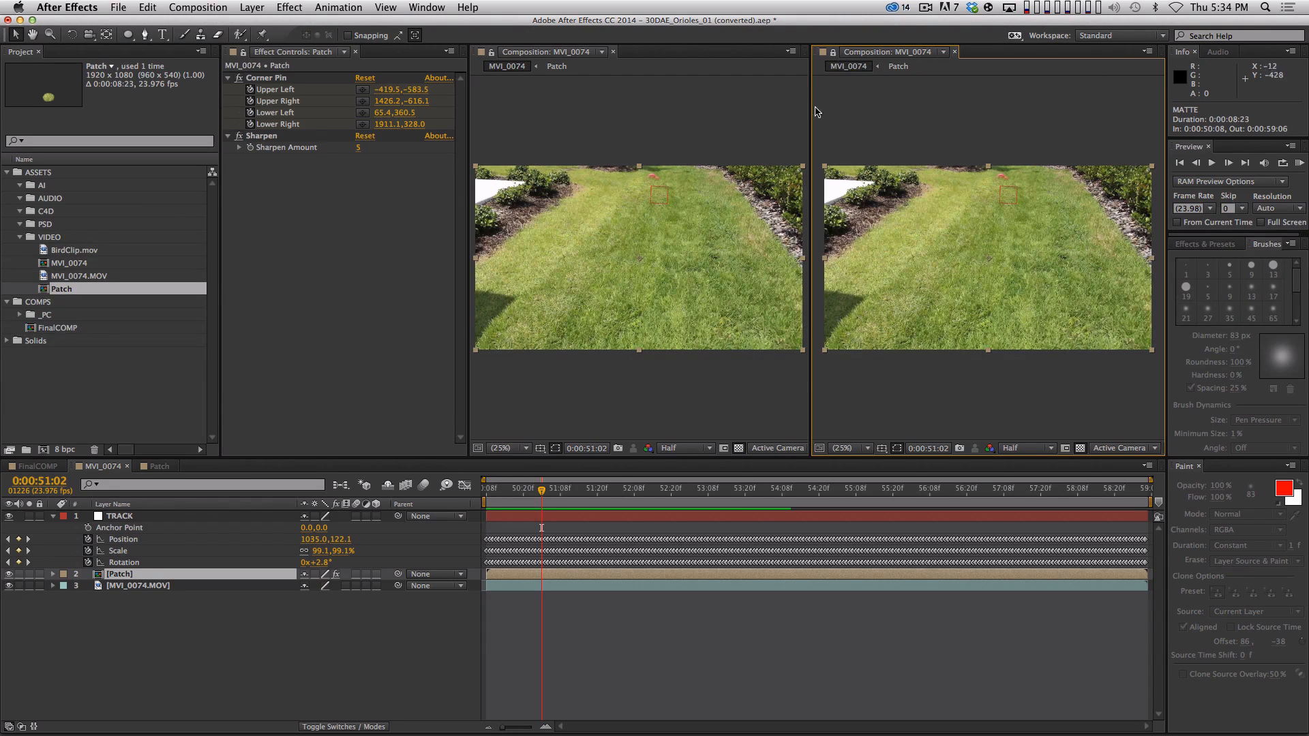
left_click(160, 467)
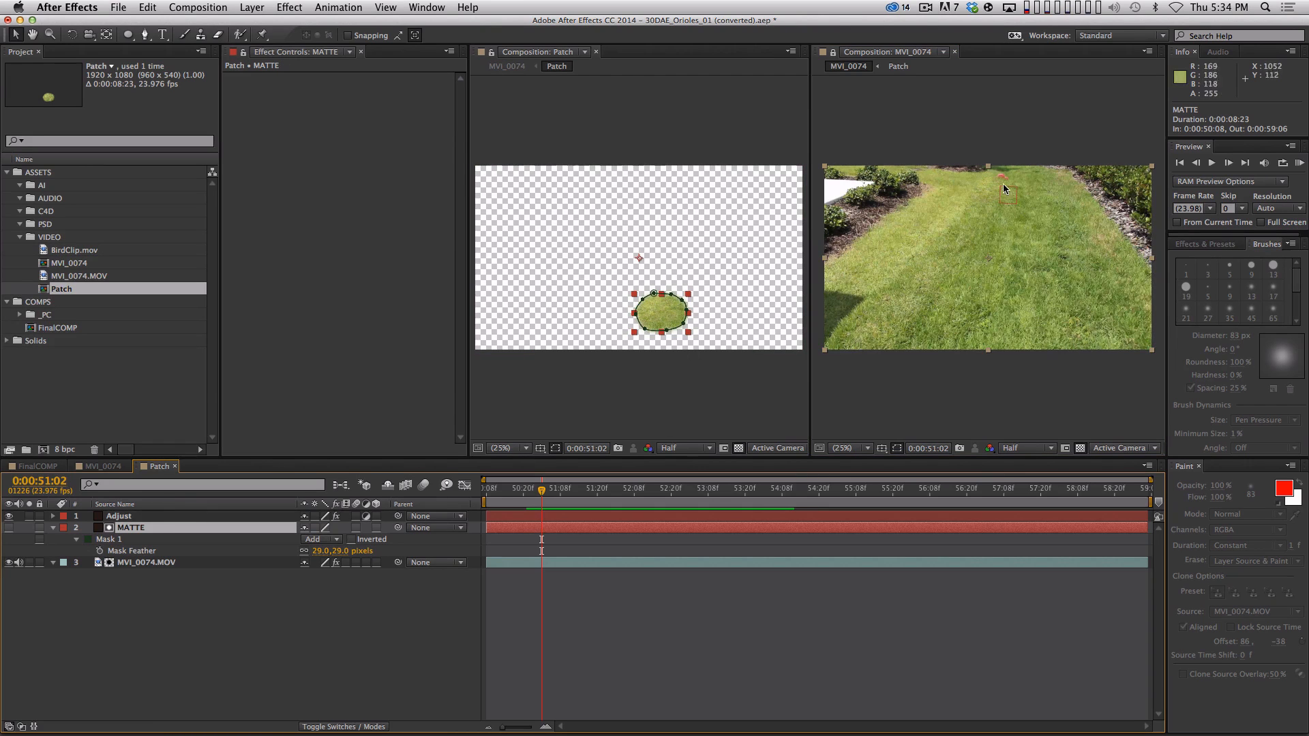
- Advance the current time to 0:00:51:14, comparing the Patch composition with the MVI_0074 result along the way
left_click(559, 488)
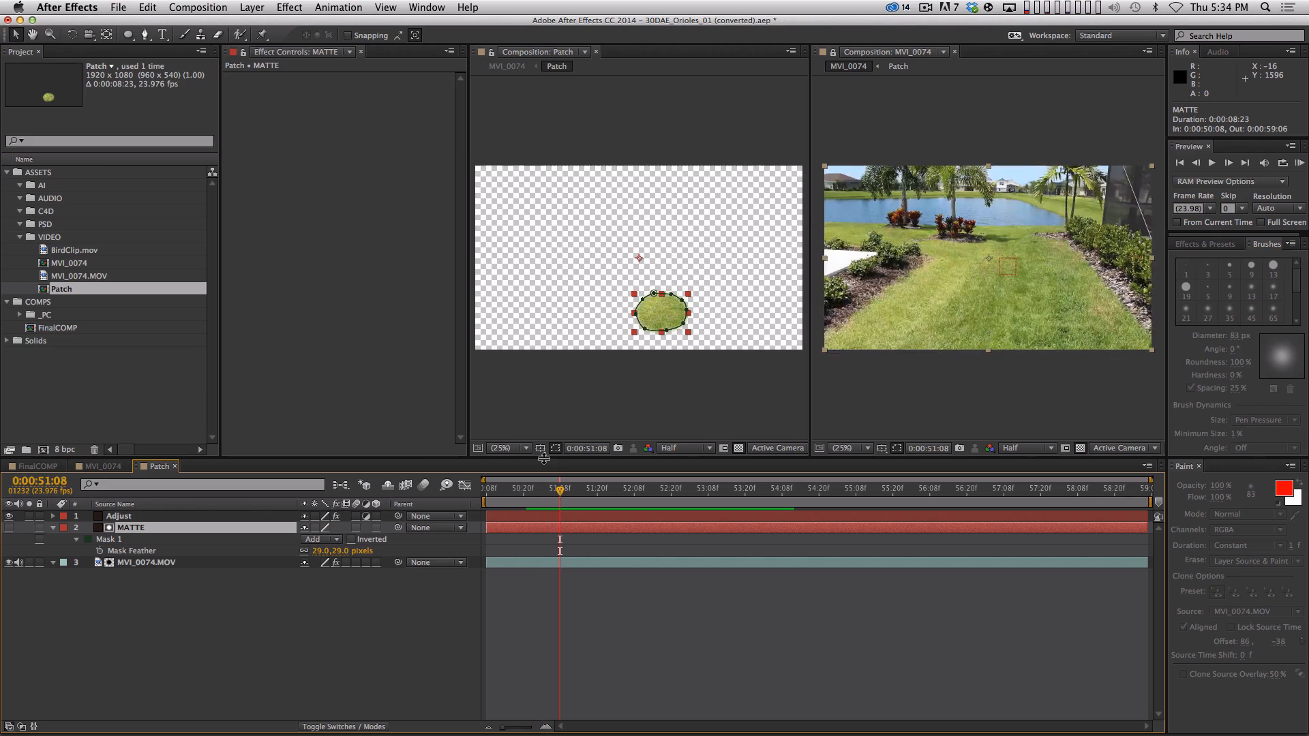
key("Page_Down")
key("Page_Down")
key("Page_Down")
key("Page_Down")
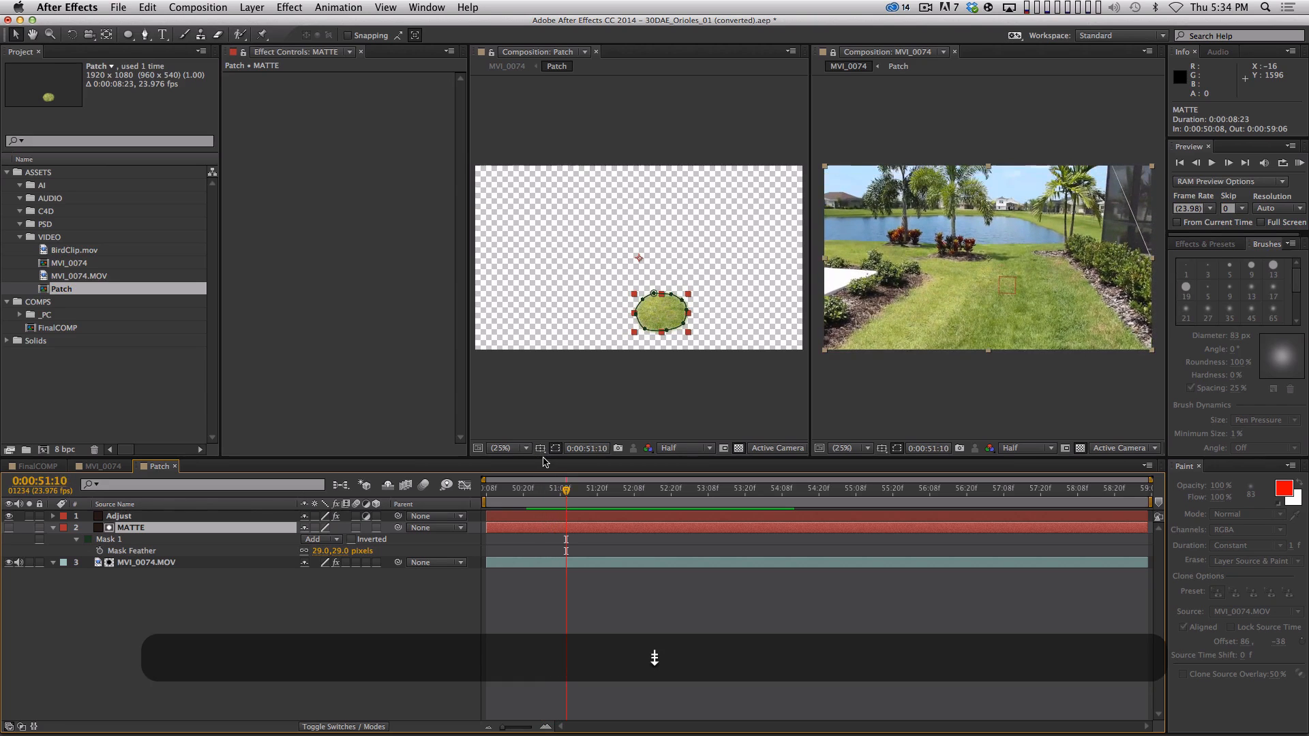
key("Page_Down")
key("Page_Down")
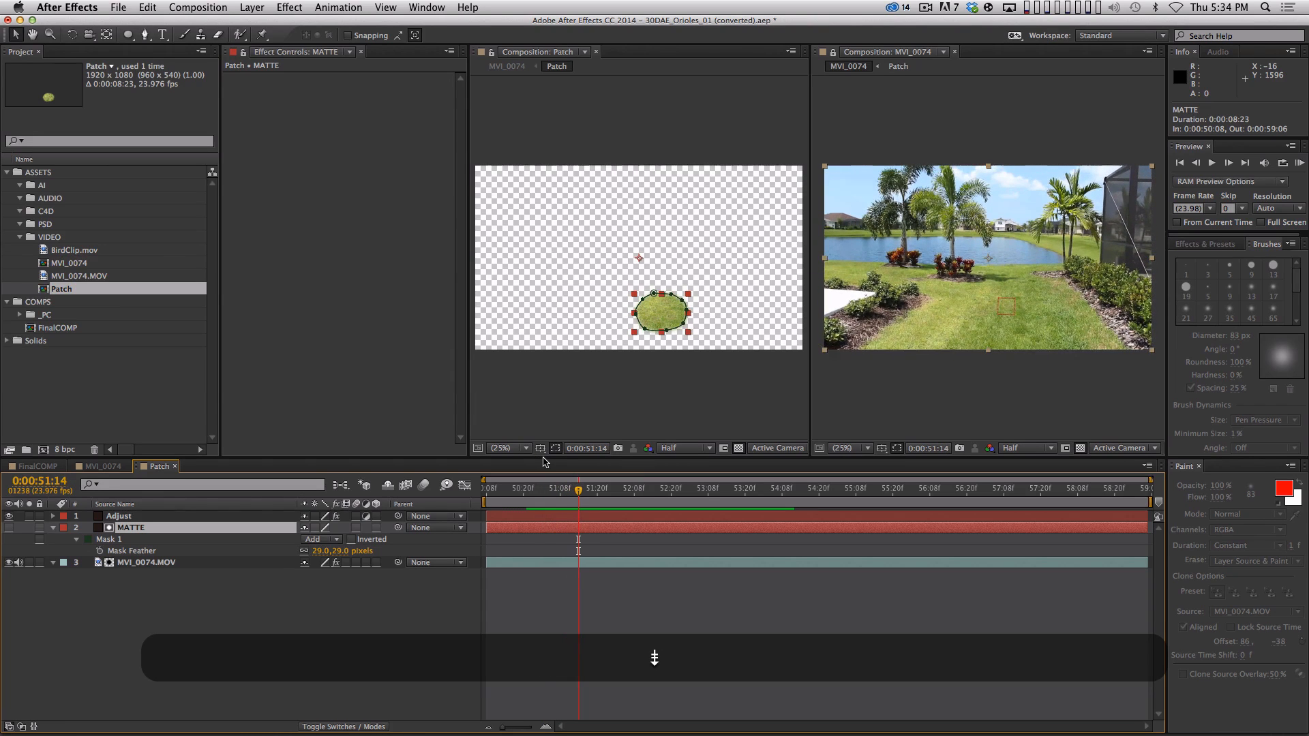
- Enlarge the MVI_0074 viewer to 50% and deselect the layers in both compositions to clear the motion path and mask overlays
left_click(1004, 281)
key(".")
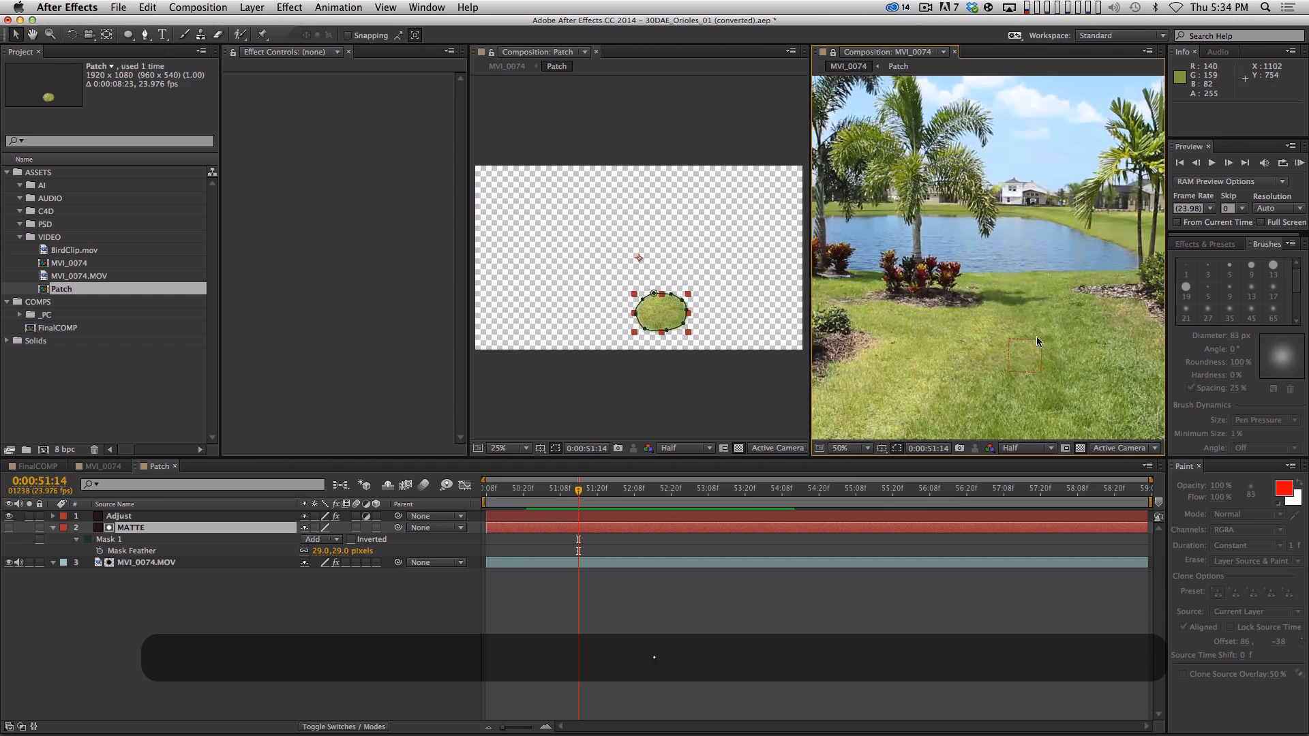
key("super+z")
left_click(715, 434)
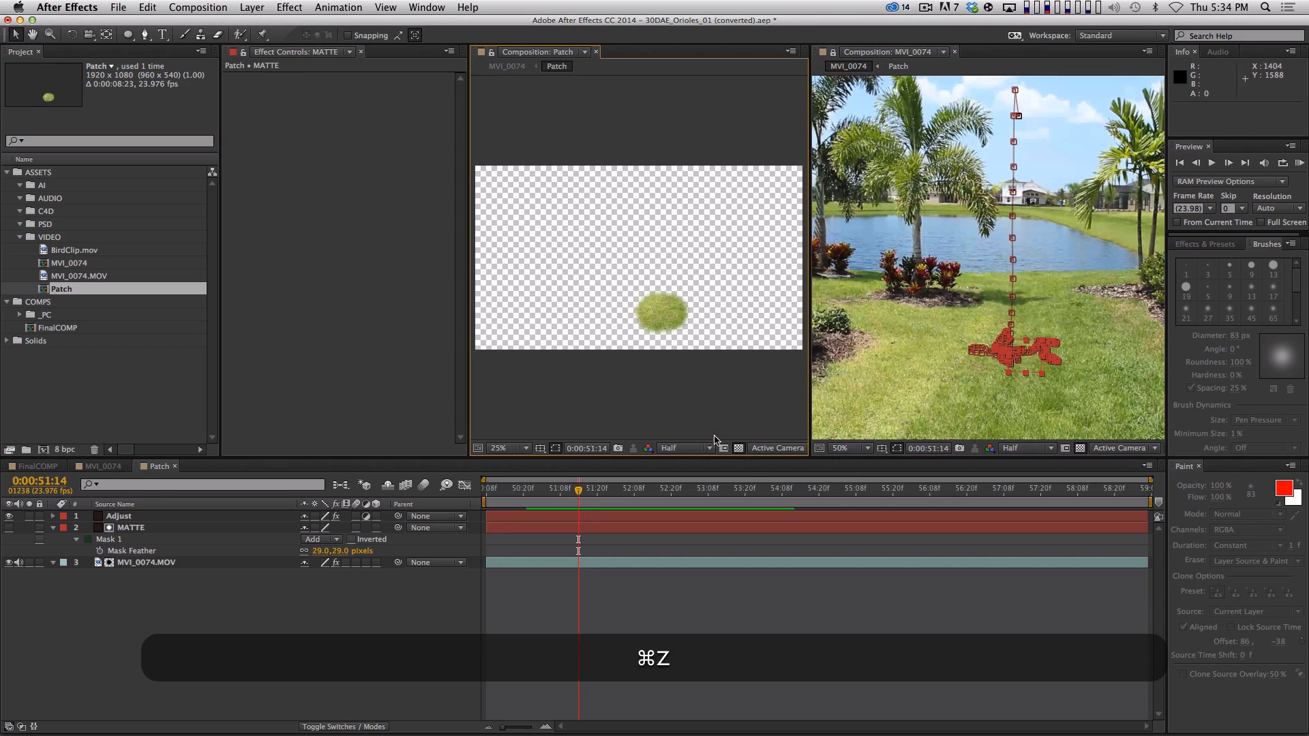
left_click(166, 529)
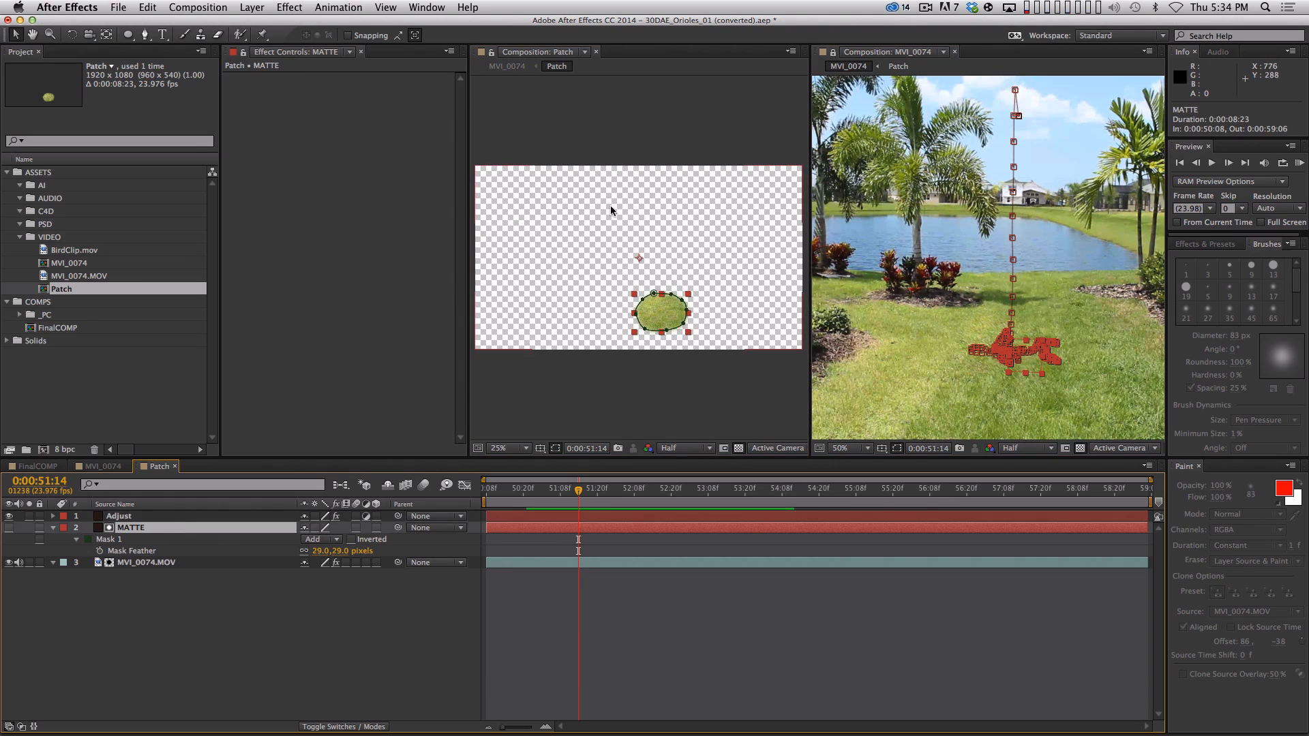
left_click(563, 418)
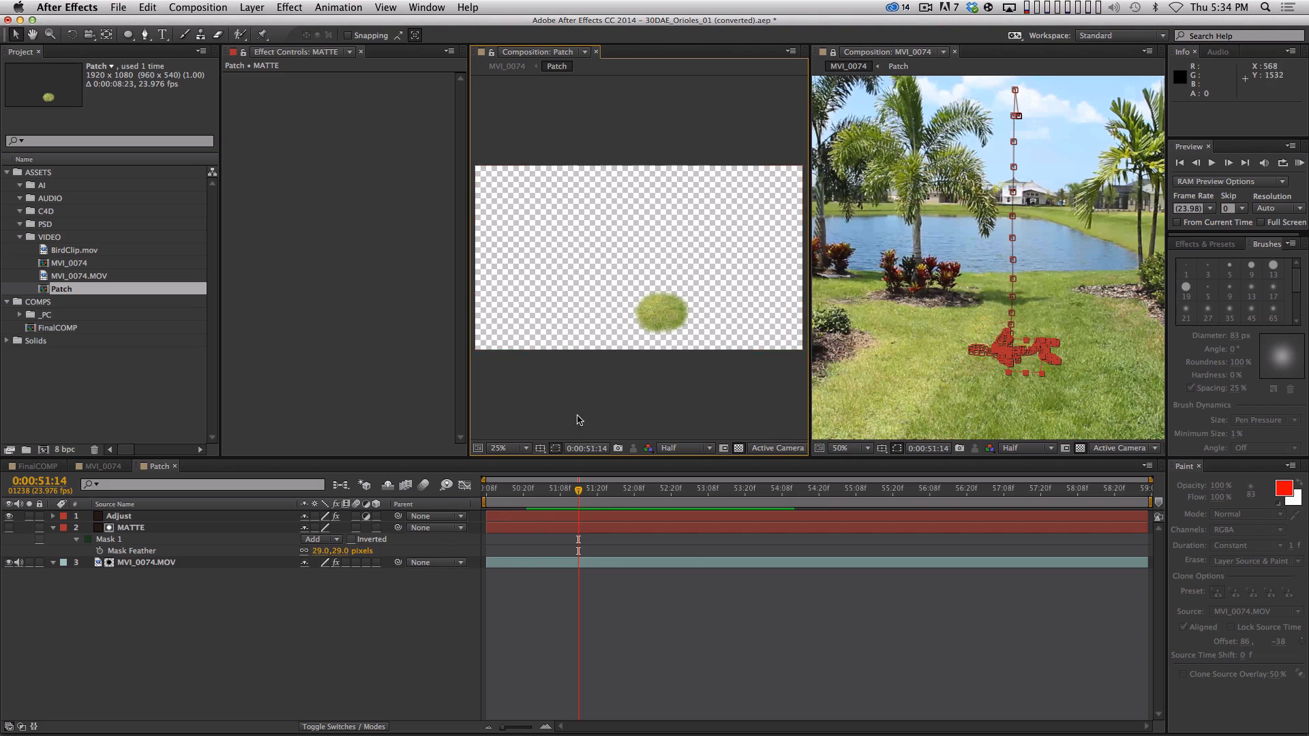
left_click(931, 400)
left_click(645, 428)
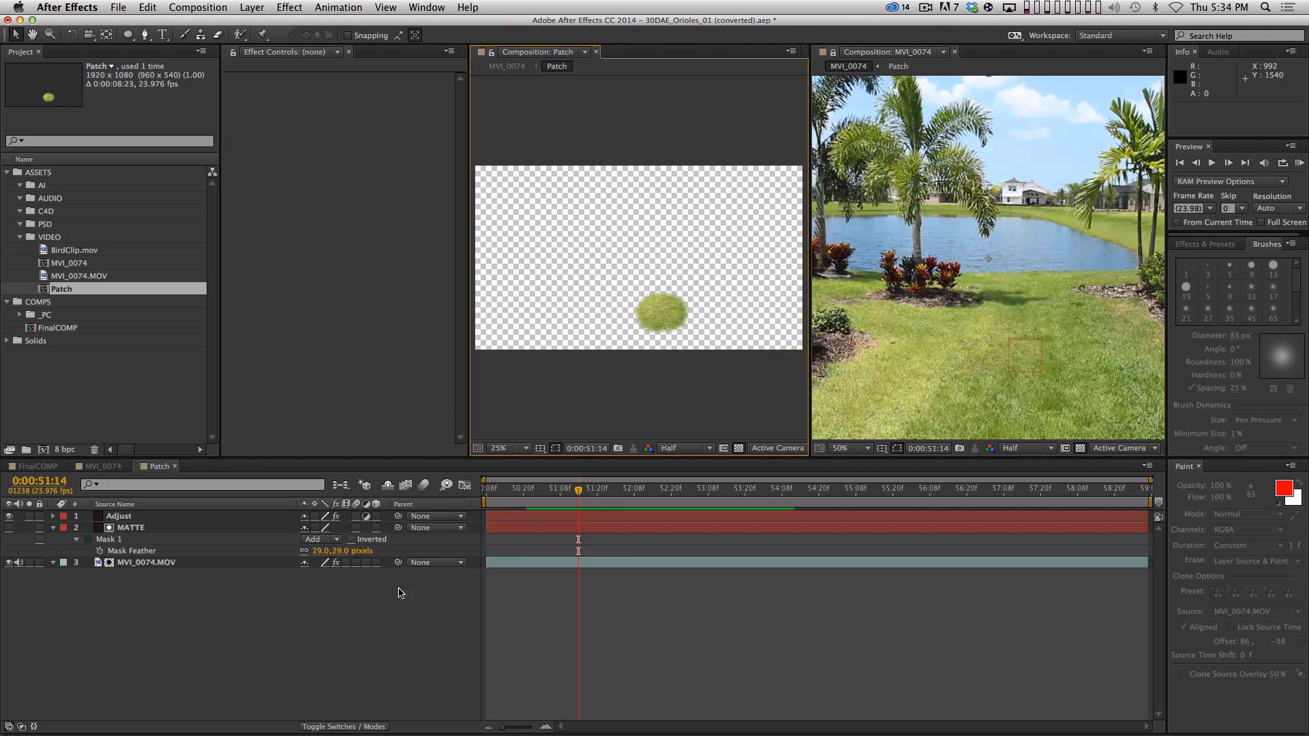
- Keyframe the MATTE layer's mask path at 0:00:51:14 and step back to about 0:00:51:01 where the red chair emerges
left_click(164, 531)
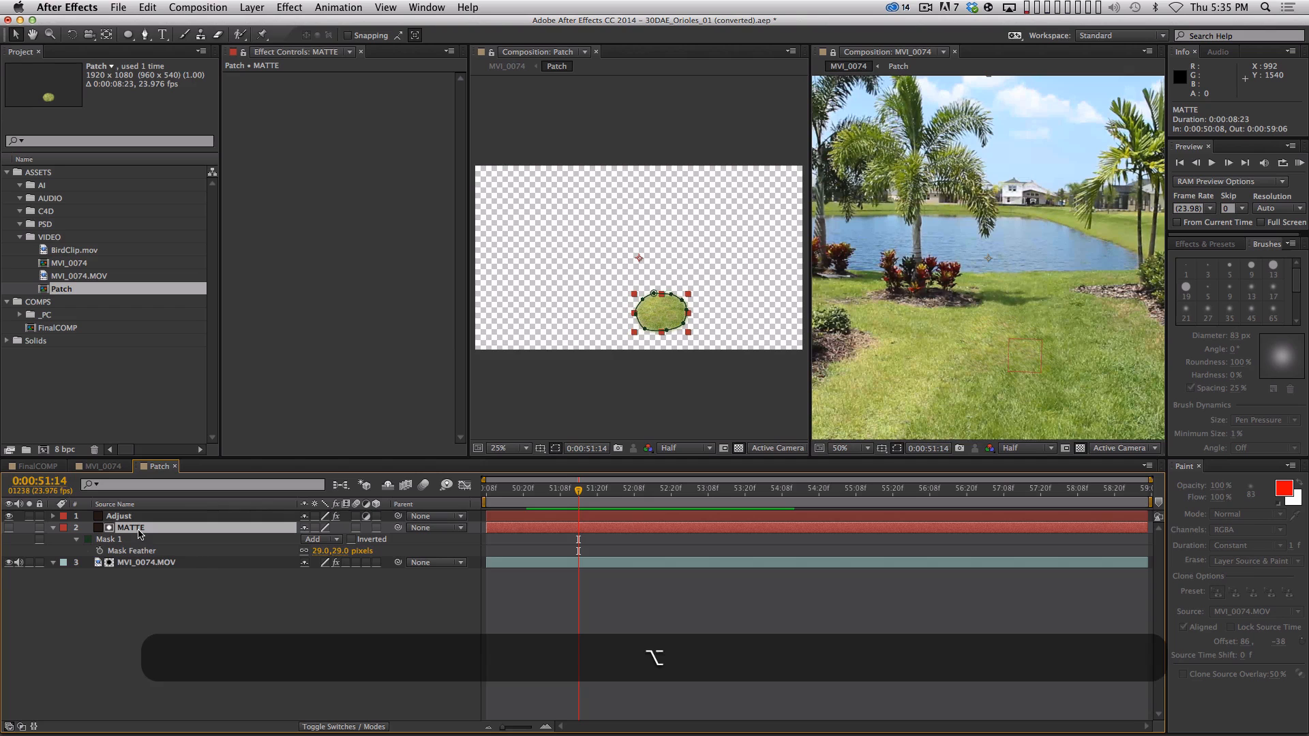
key("alt+m")
key("Page_Up")
key("Page_Up")
key("Page_Up")
key("Page_Up")
key("Page_Up")
key("Page_Up")
key("Page_Up")
key("Page_Up")
key("Page_Up")
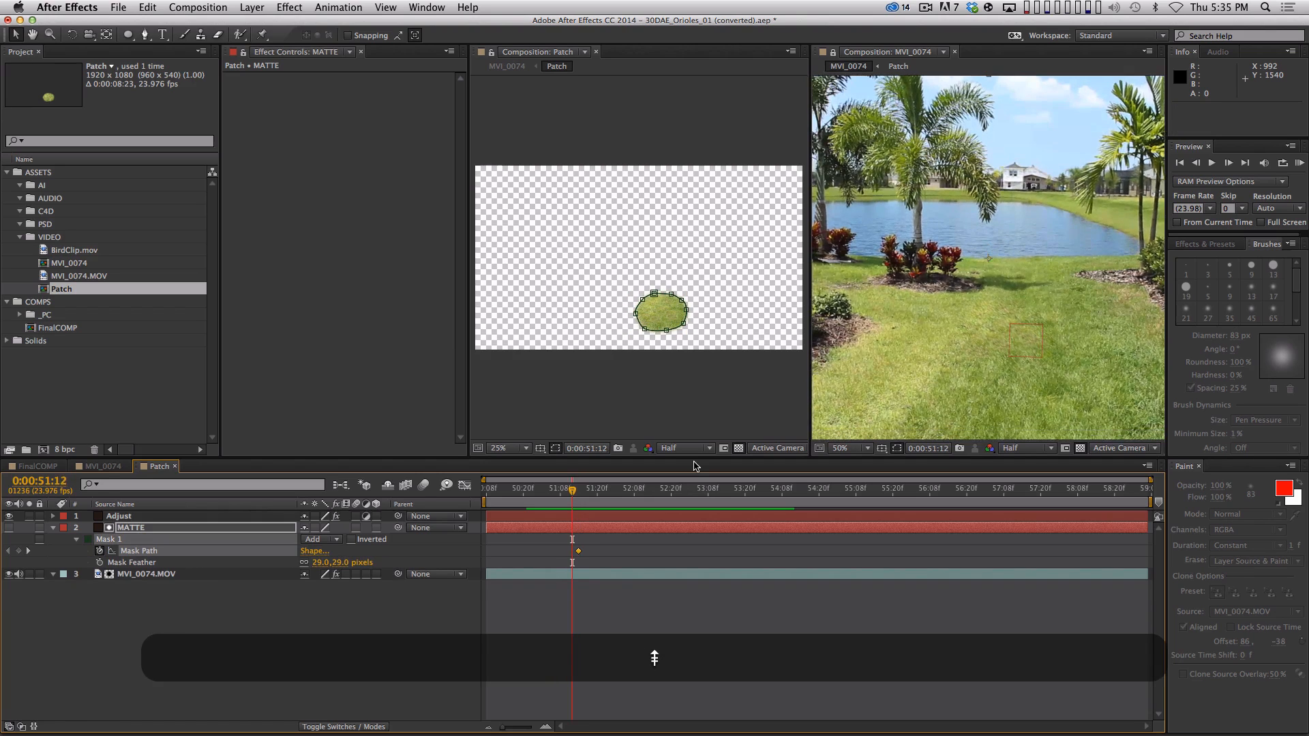
key("Page_Up")
key("Page_Up")
key("Page_Up")
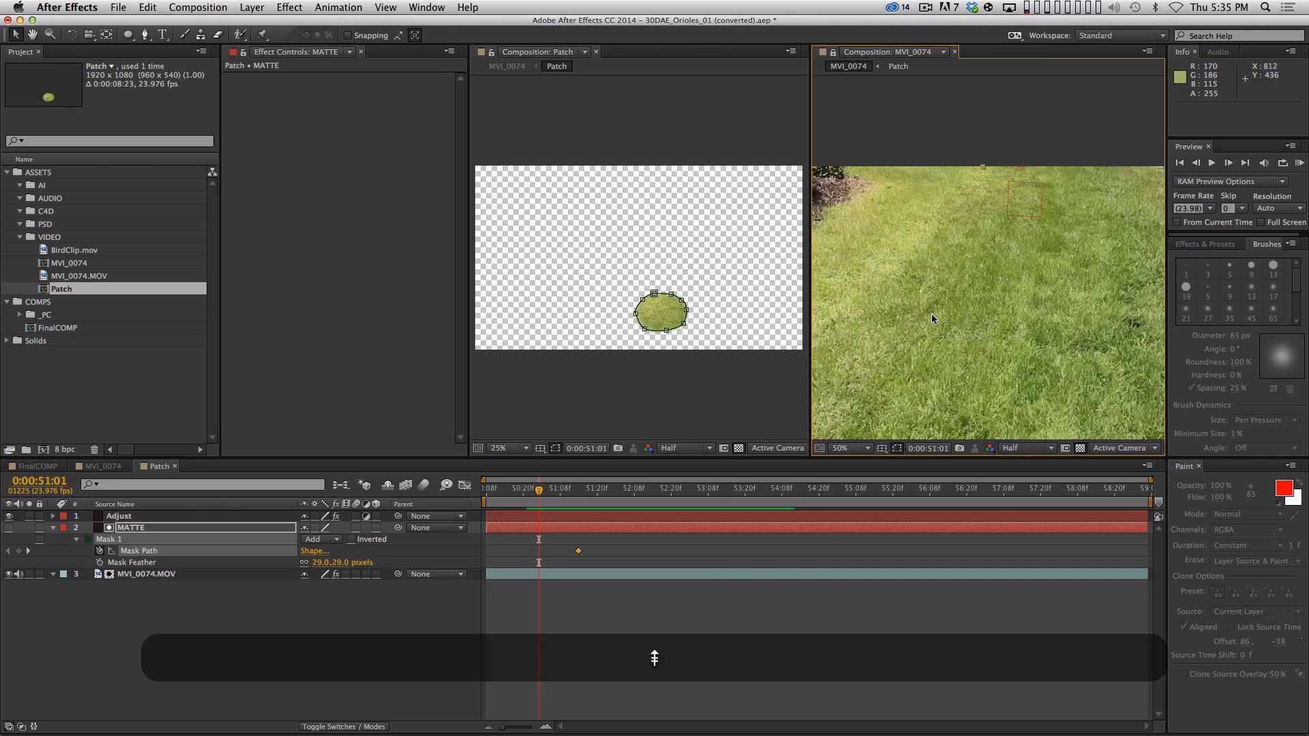
- At 0:00:51:02, pull the upper-right part of the MATTE mask outward so the grass patch hides the red chair
left_click(656, 295)
key("super+z")
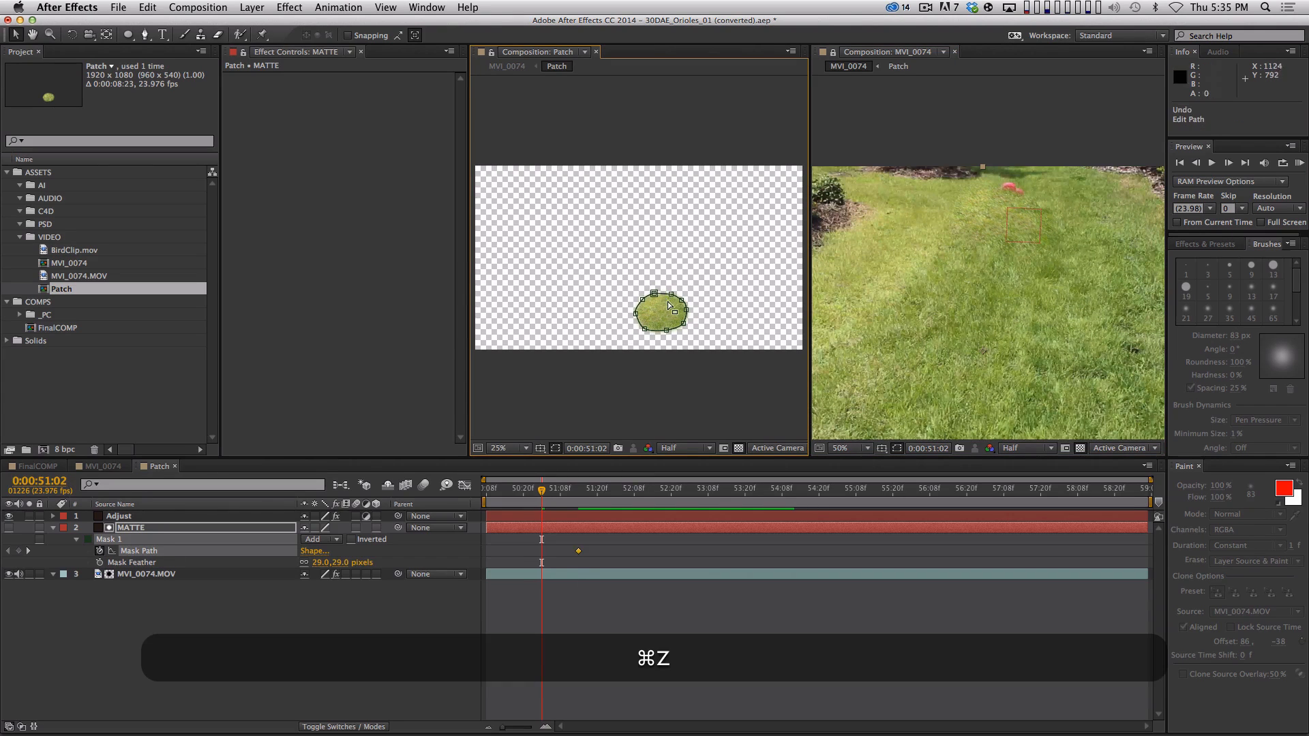
left_click_drag(671, 295, 691, 293)
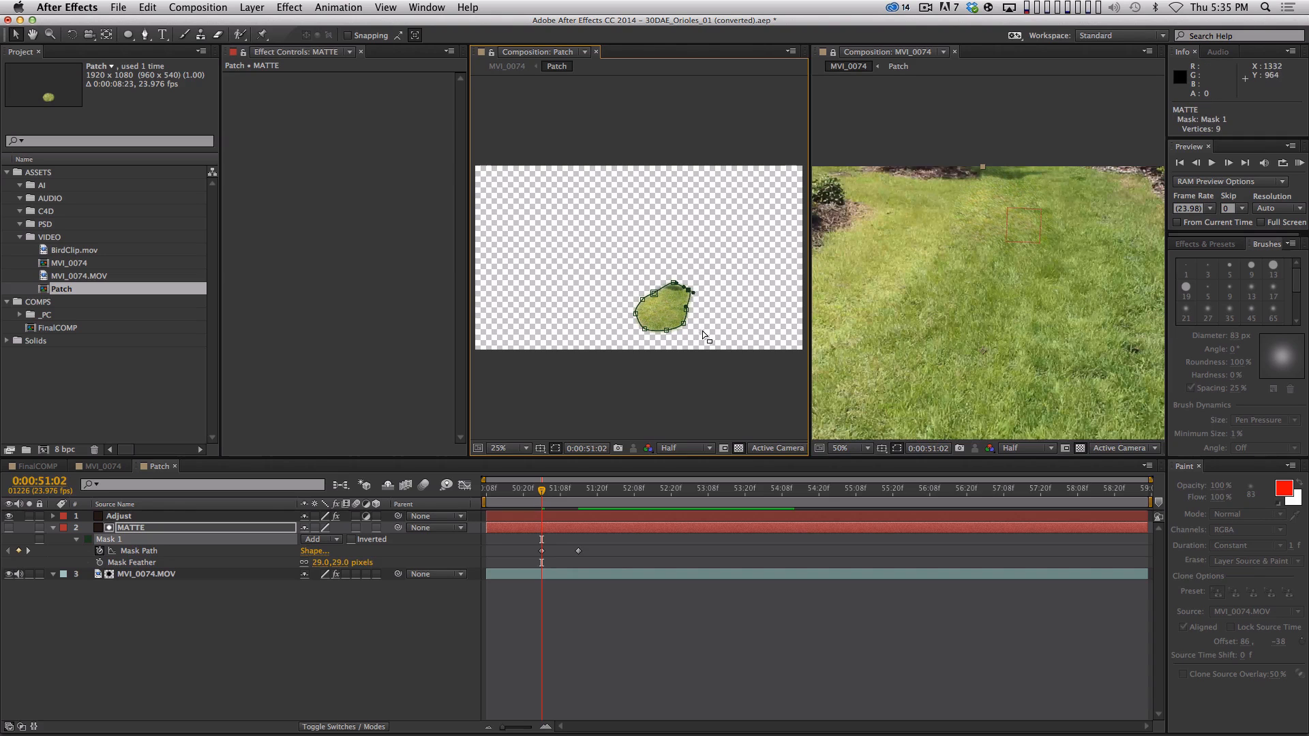
- Step back and forth through the frames between 0:00:50:23 and 0:00:51:13 to check how the reshaped mask covers the chair
key("Page_Down")
key("Page_Down")
key("Page_Down")
key("Page_Down")
key("Page_Down")
key("Page_Down")
key("Page_Down")
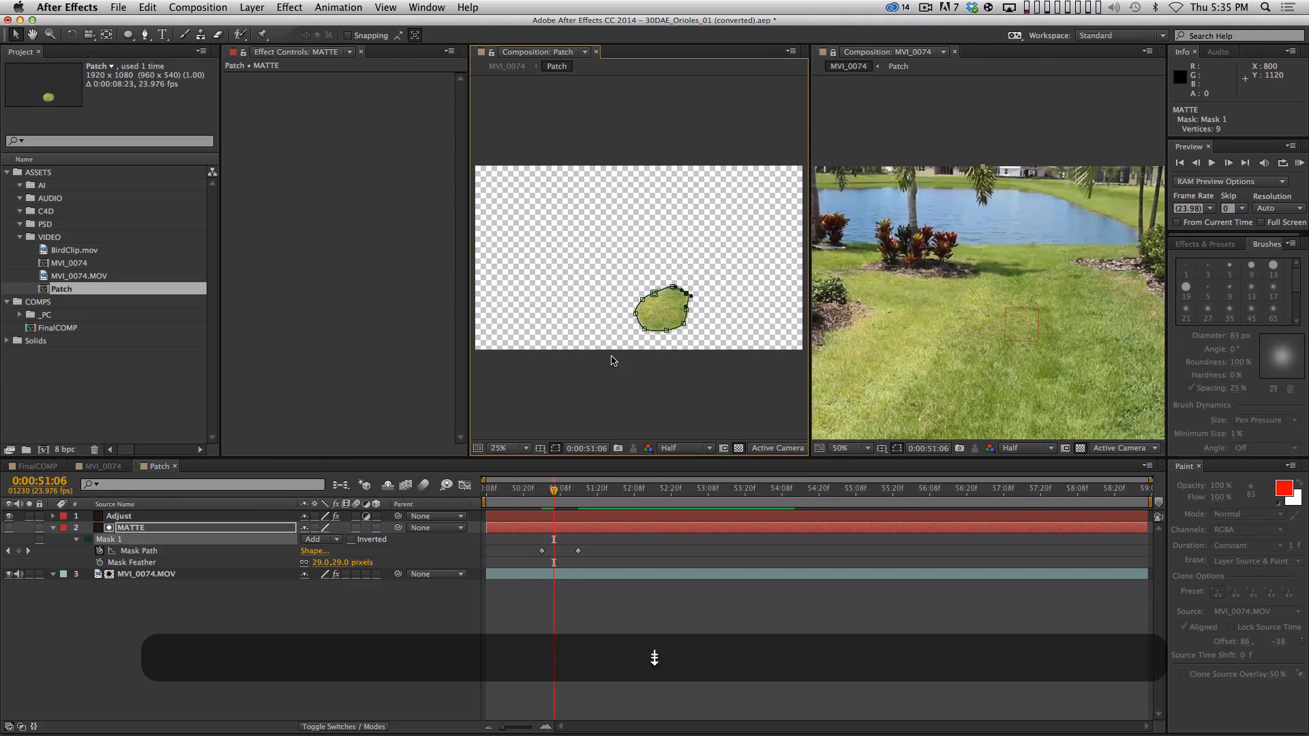
key("Page_Up")
key("Page_Up")
key("Page_Down")
key("Page_Down")
key("Page_Down")
key("Page_Down")
key("Page_Down")
key("Page_Down")
key("Page_Down")
key("Page_Up")
key("Page_Up")
key("Page_Up")
key("Page_Up")
key("Page_Up")
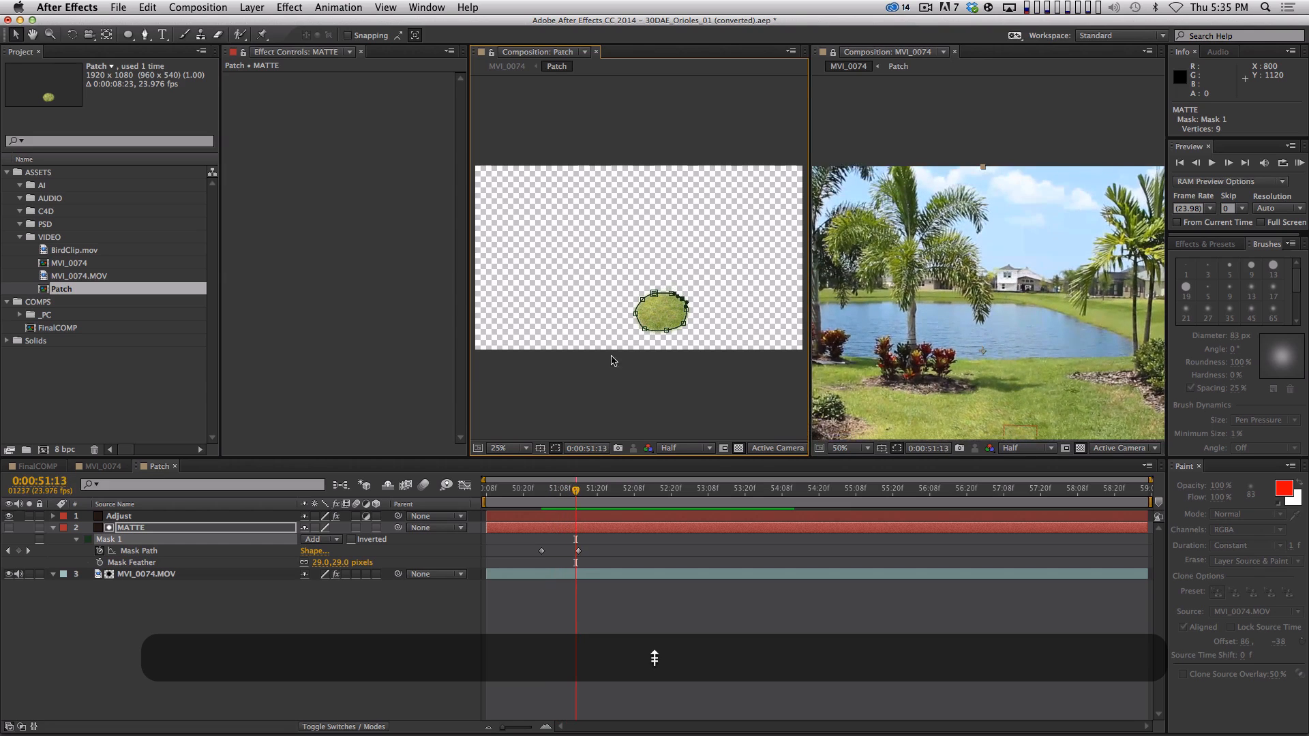
key("Page_Up")
key("Page_Up")
key("Page_Up")
key("Page_Up")
key("Page_Up")
key("Page_Up")
key("Page_Up")
key("Page_Up")
key("Page_Up")
key("Page_Up")
key("Page_Up")
key("Page_Up")
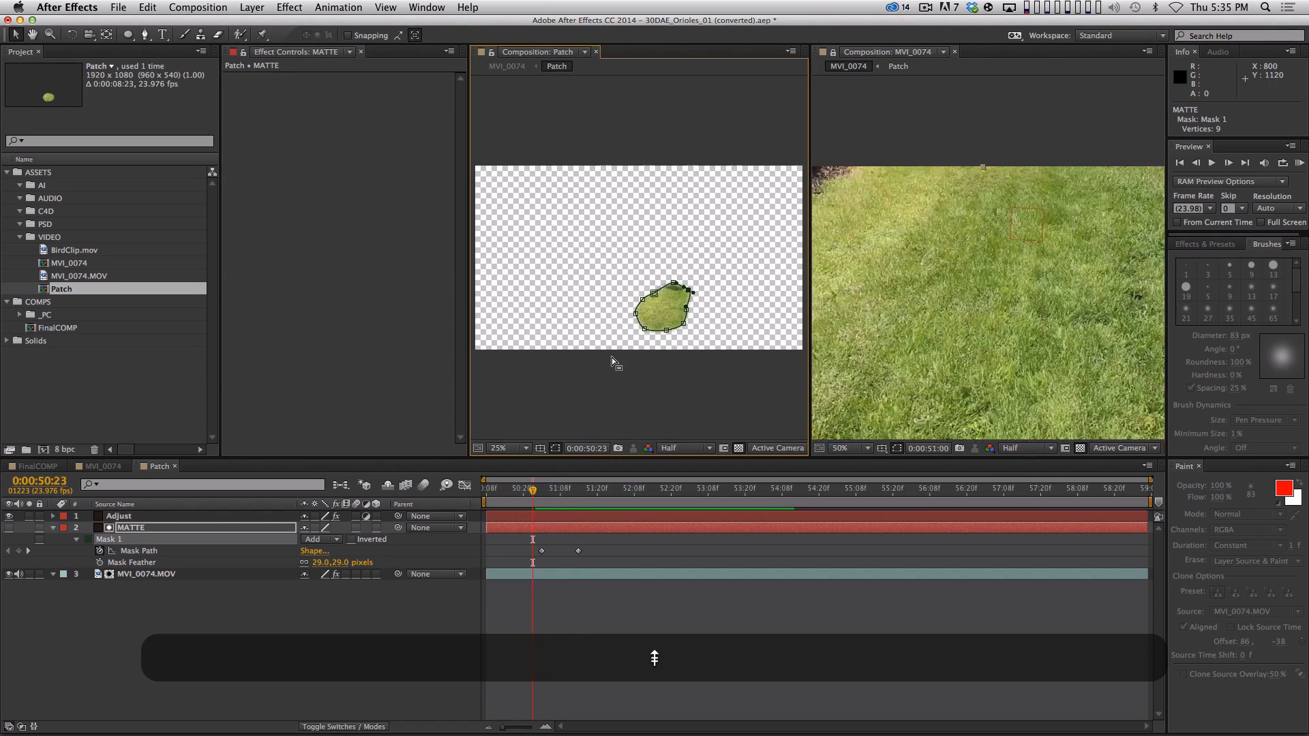
- Deselect the MATTE mask, close the separate Patch viewer and inspect the MVI_0074 composition at 0:00:51:07
left_click(612, 357)
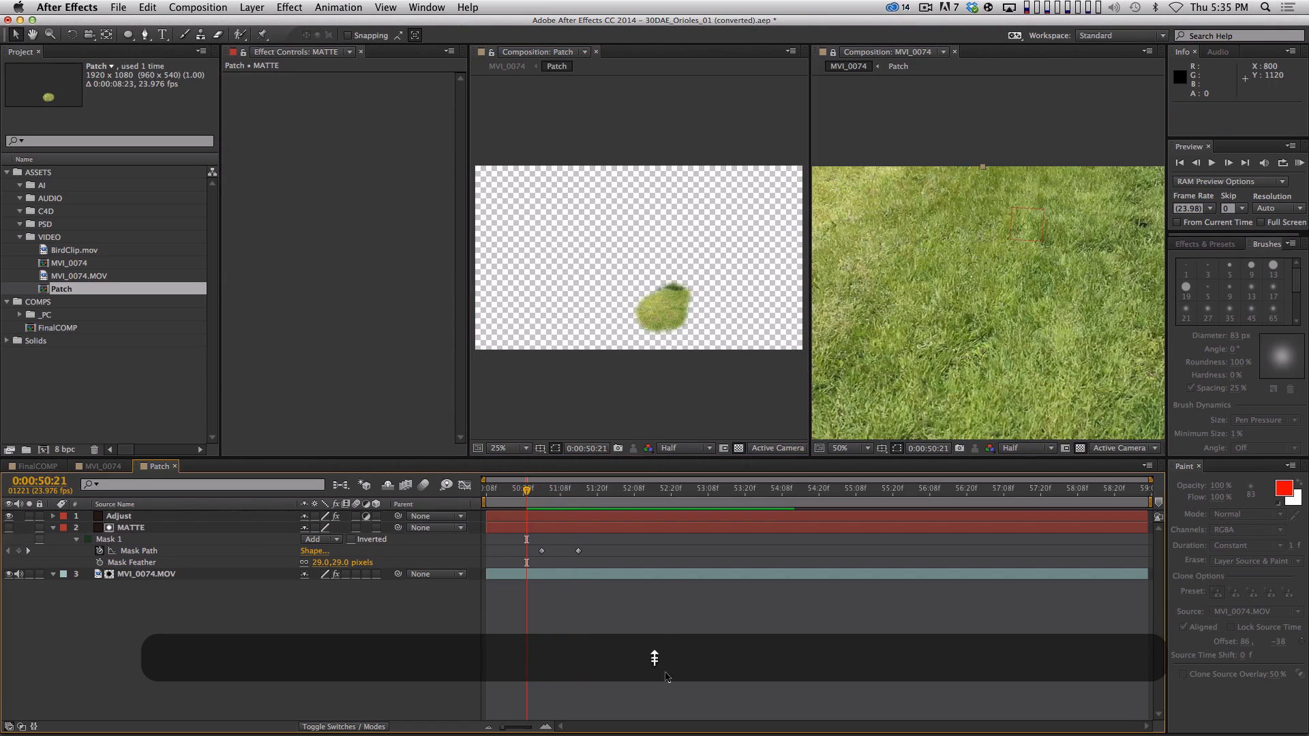
left_click(595, 52)
left_click_drag(769, 332, 768, 256)
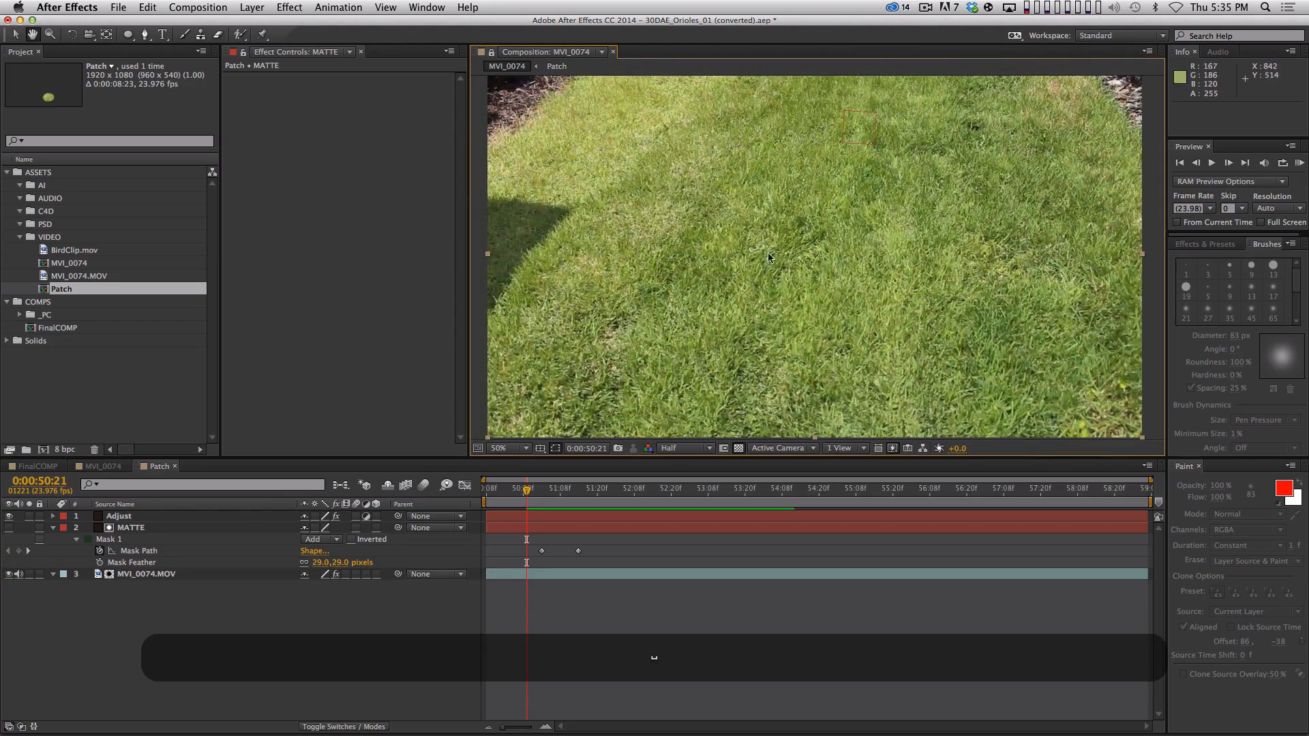
key("shift+Page_Down")
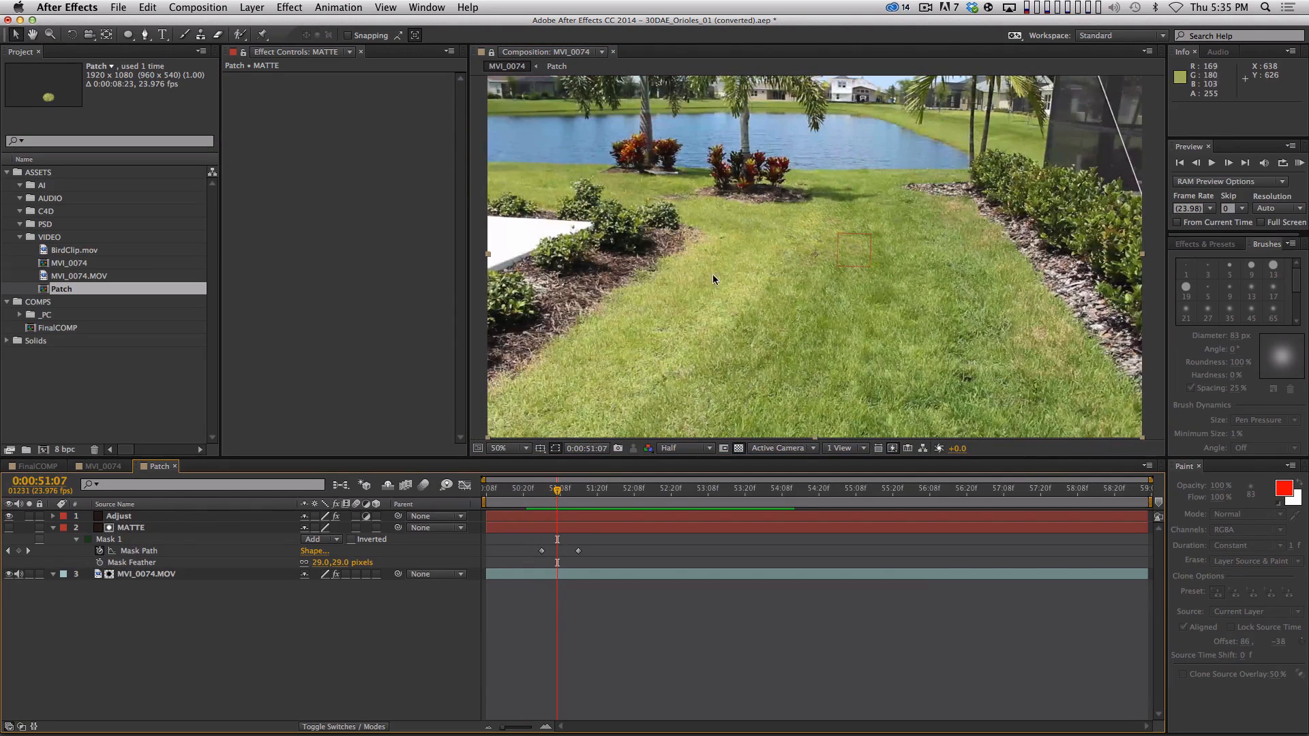
left_click_drag(795, 332, 788, 247)
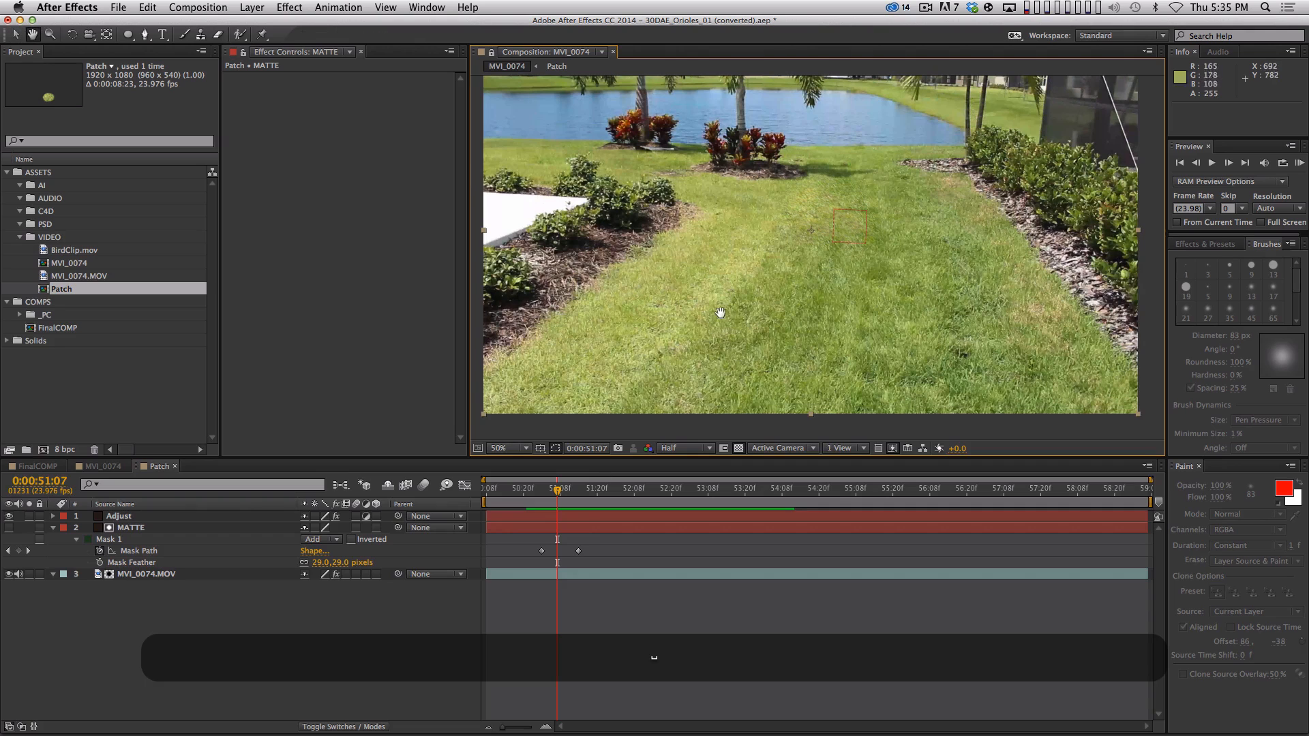
left_click_drag(721, 313, 727, 329)
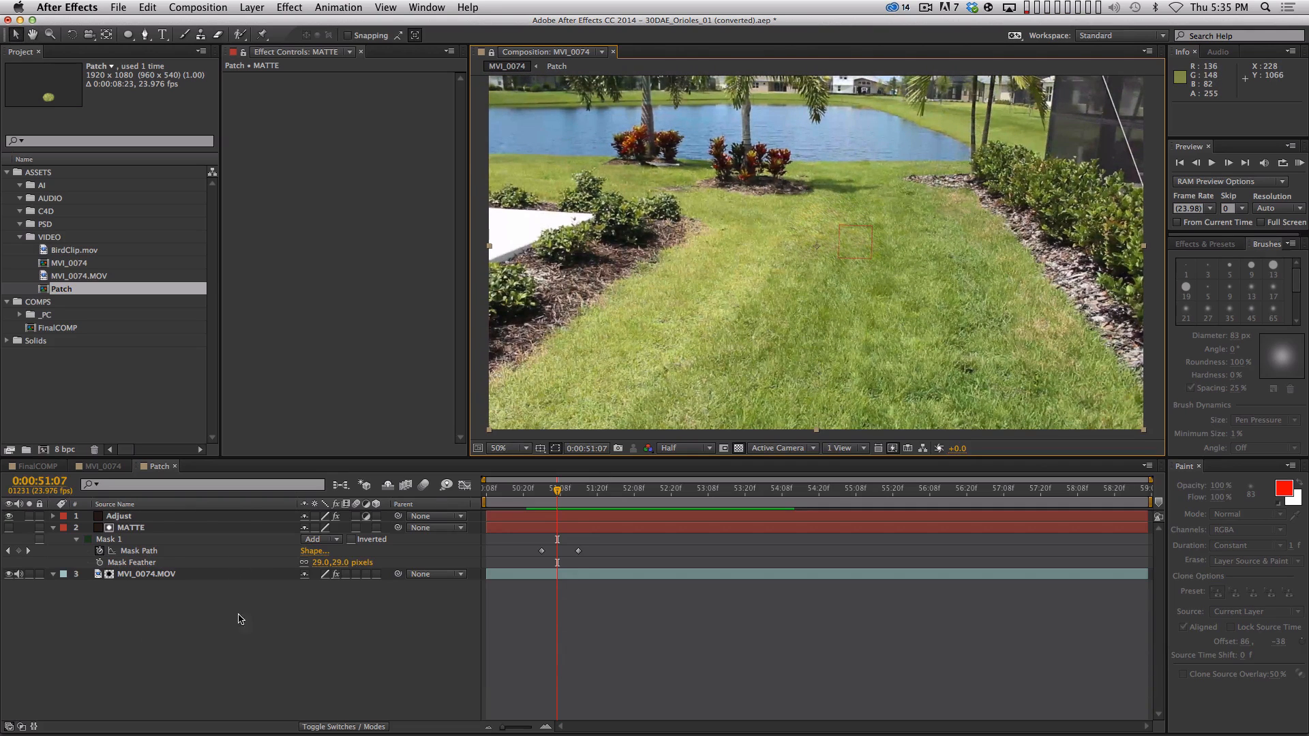
- Open the MVI_0074 timeline, select the TRACK null and examine frame by frame how it follows the grass around 0:00:51:00
left_click(103, 466)
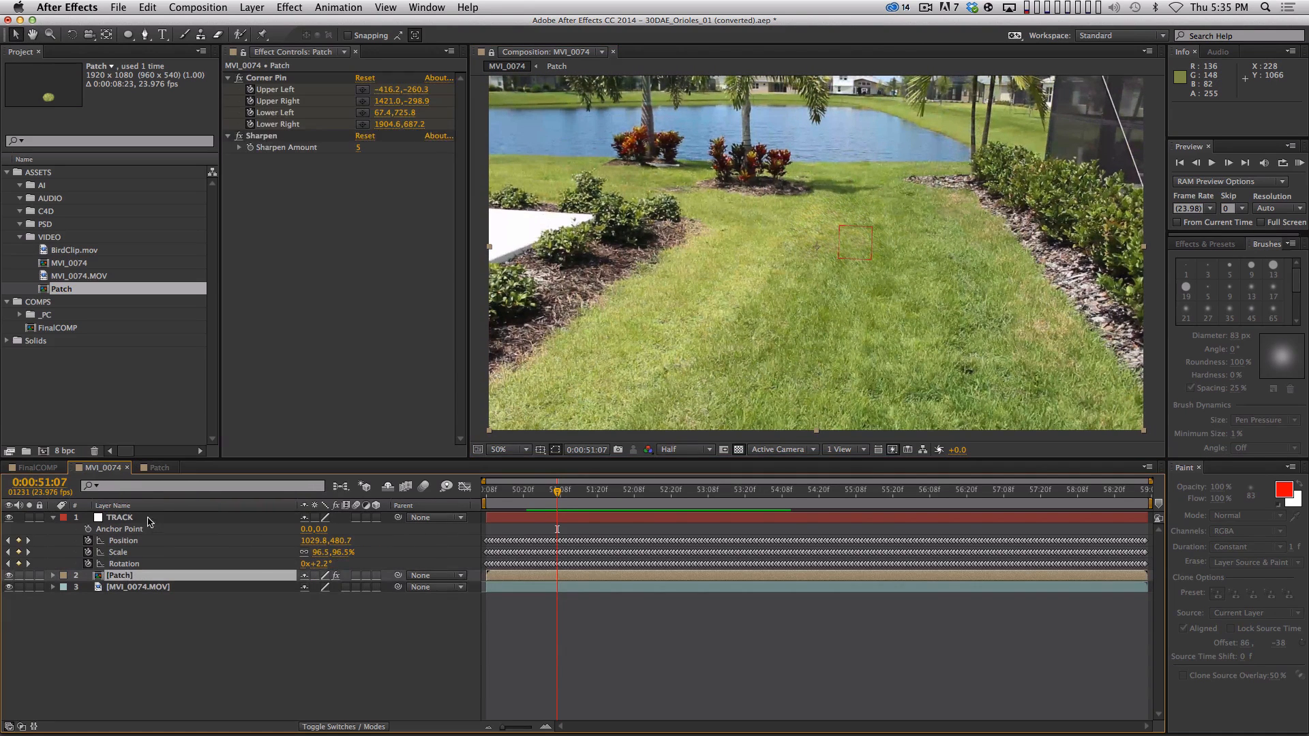
left_click(149, 519)
key("Page_Up")
key("Page_Up")
key("Page_Up")
key("Page_Up")
key("Page_Up")
key("Page_Up")
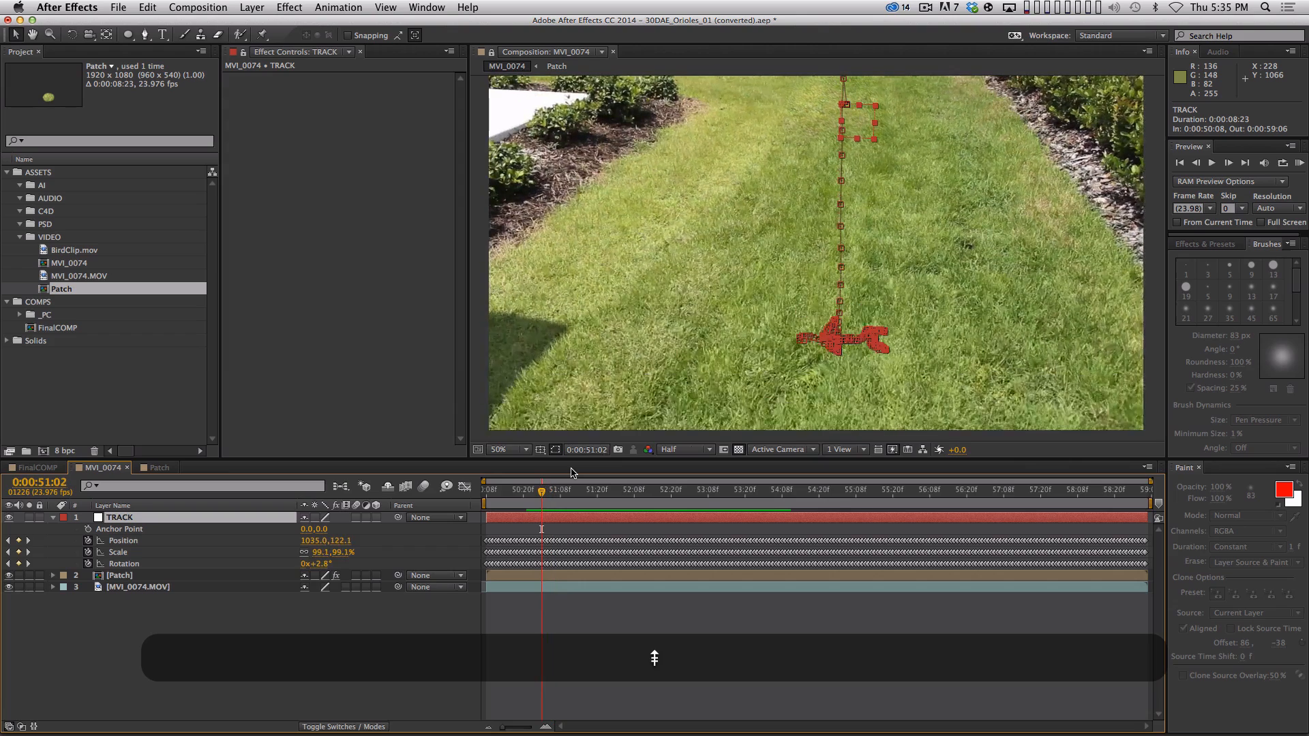
key("Page_Up")
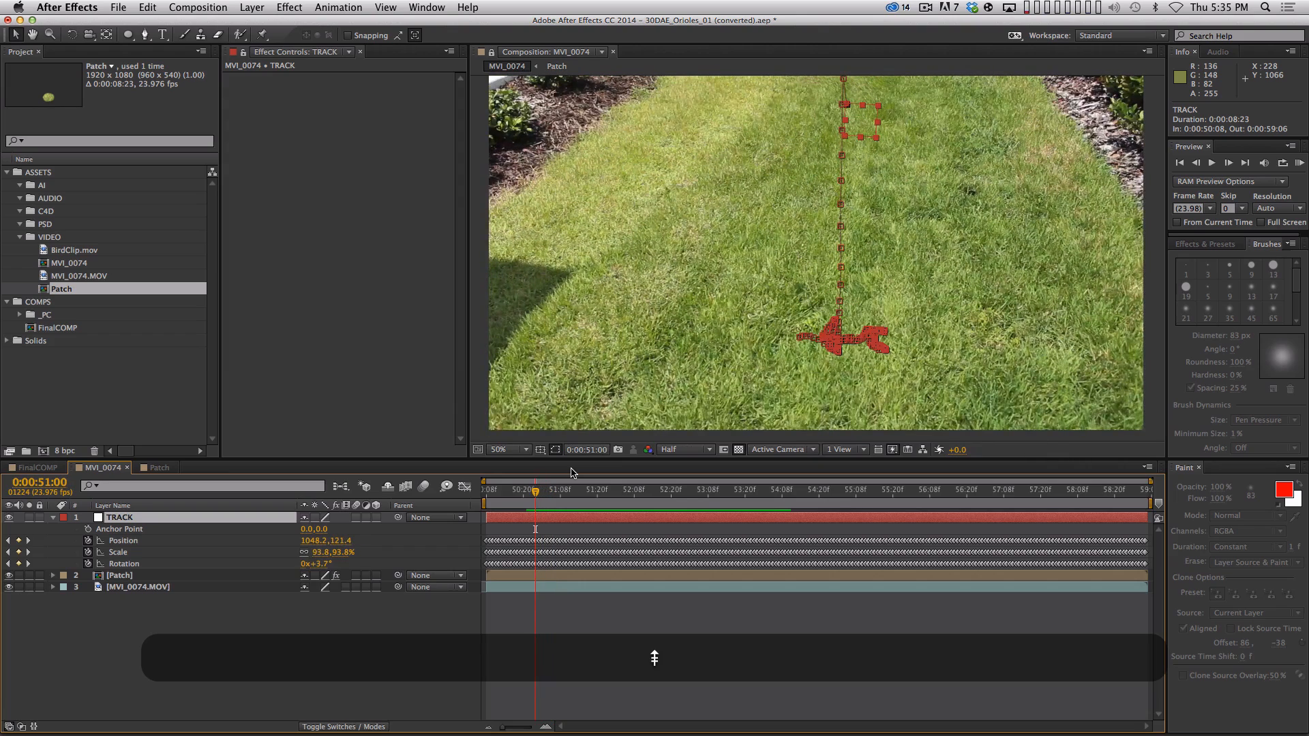
key("Page_Down")
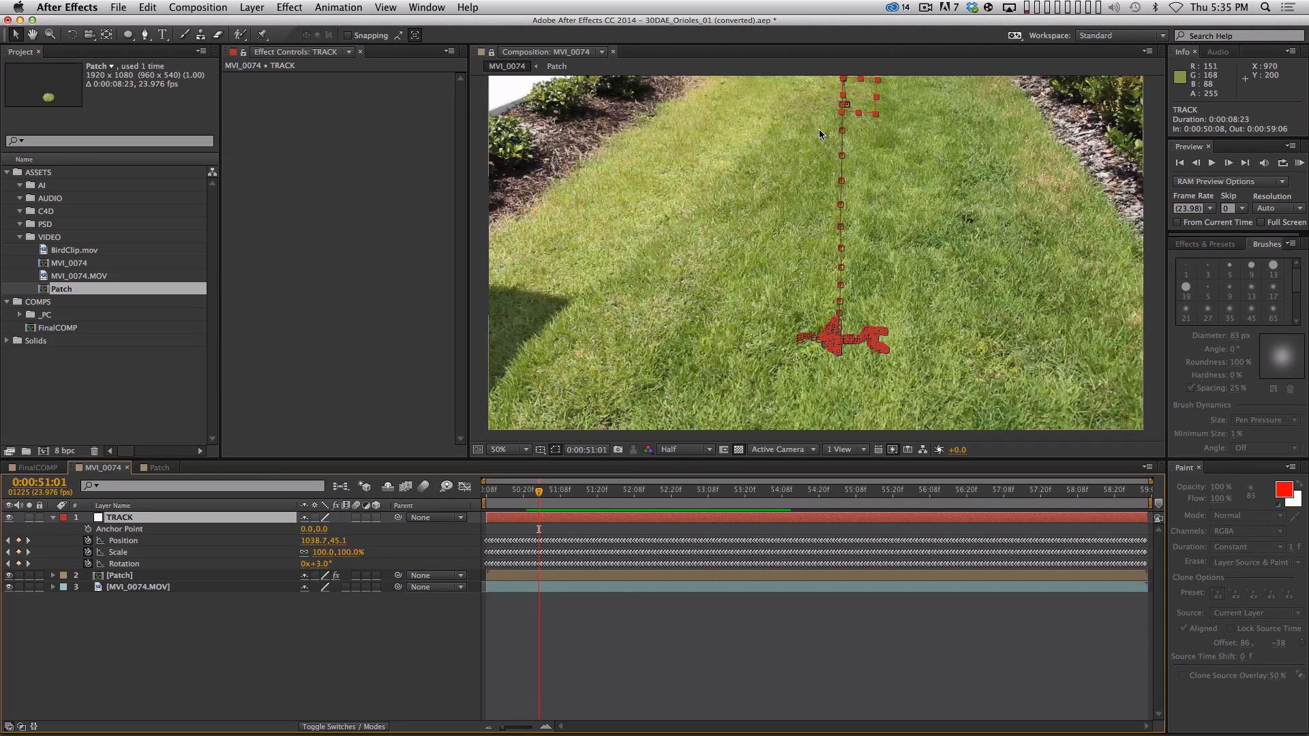
key("Page_Down")
key("Page_Down")
key("Page_Down")
key("Page_Down")
key("Page_Down")
key("Page_Down")
key("Page_Down")
key("Page_Down")
key("Page_Down")
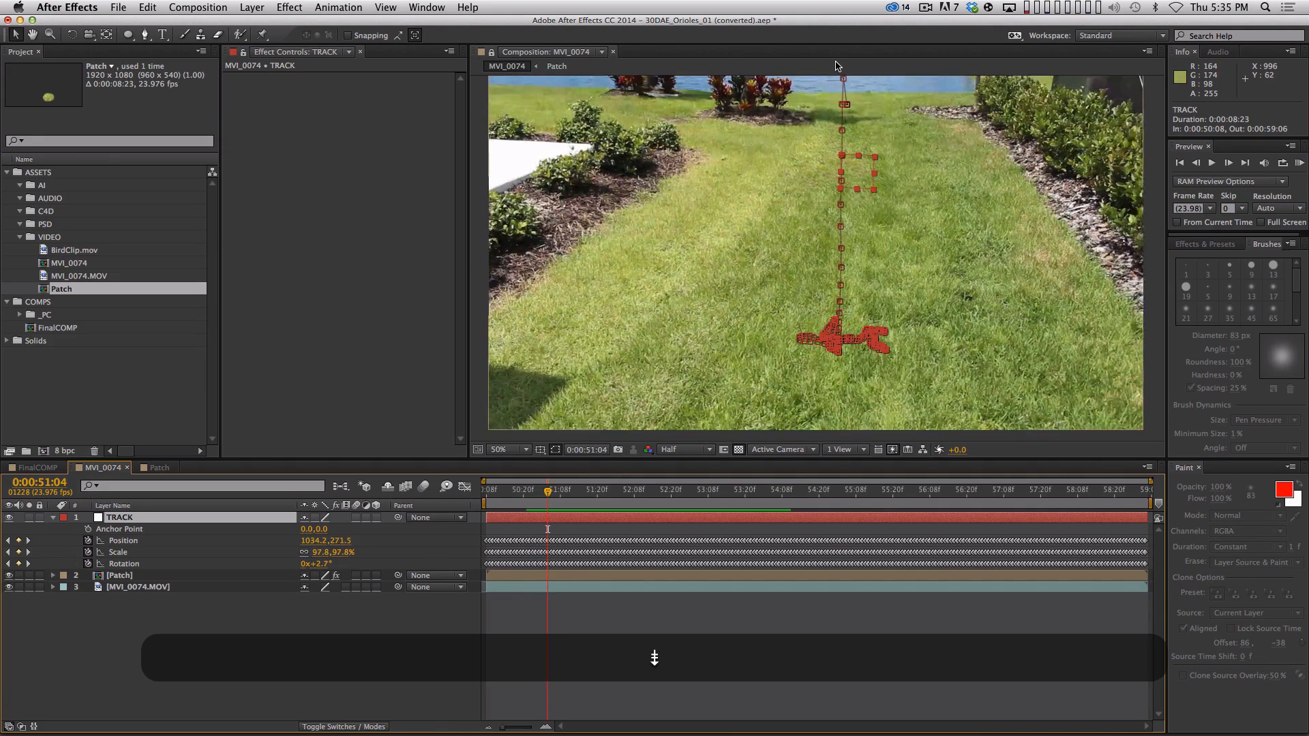
key("Page_Up")
key("Page_Up")
key("Page_Up")
key("Page_Up")
key("Page_Up")
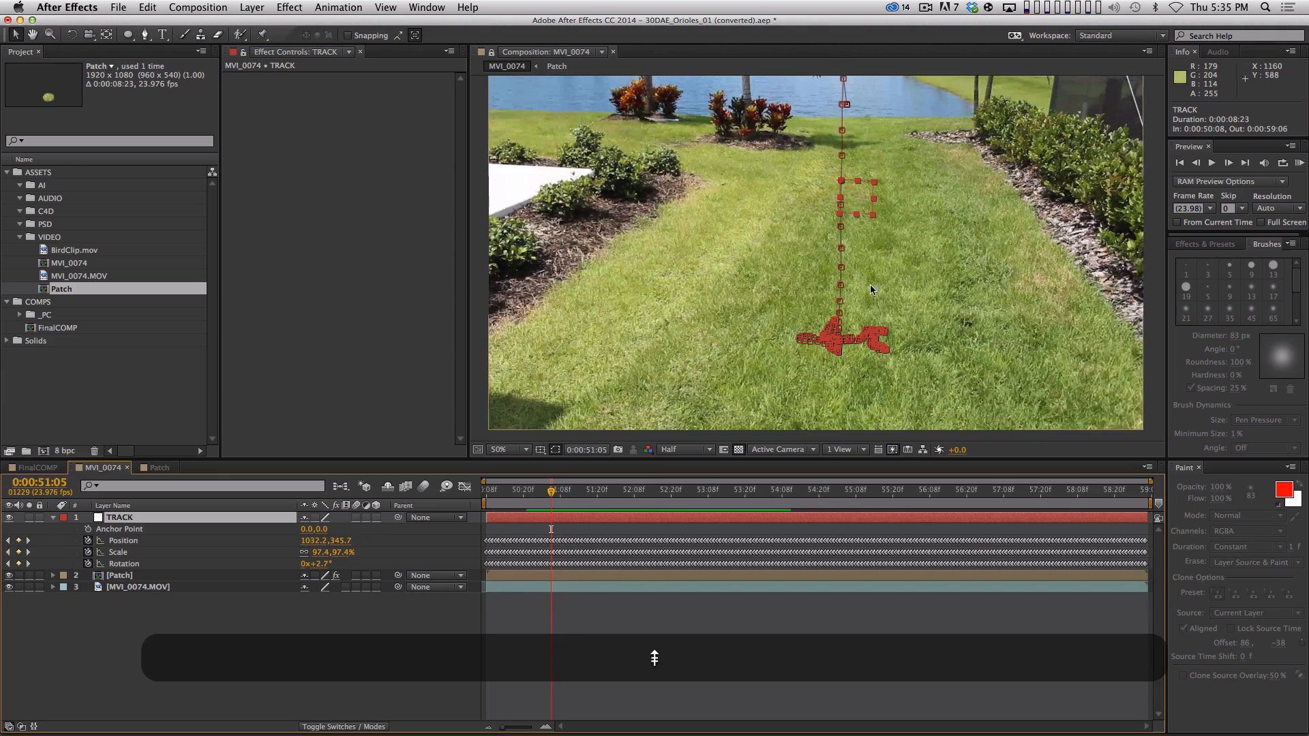
key("Page_Up")
key("Page_Up")
key("Page_Up")
key("Page_Up")
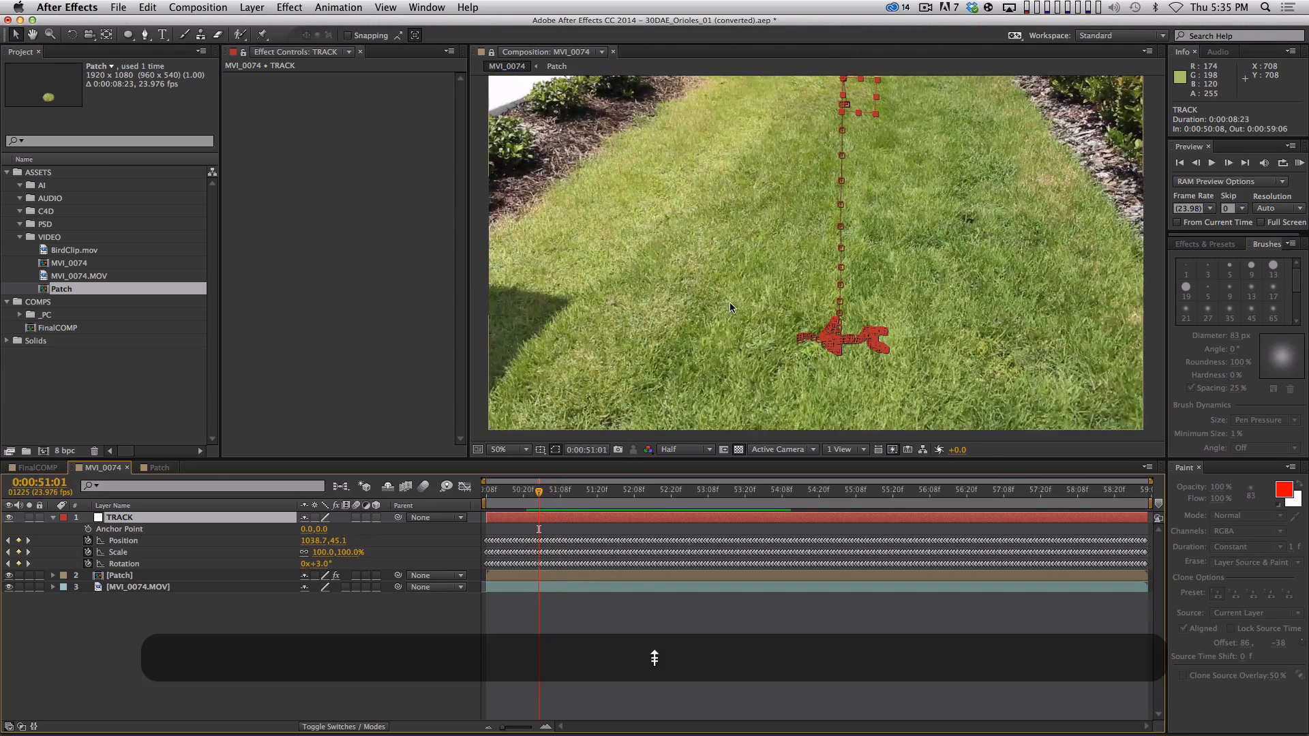
key("Page_Up")
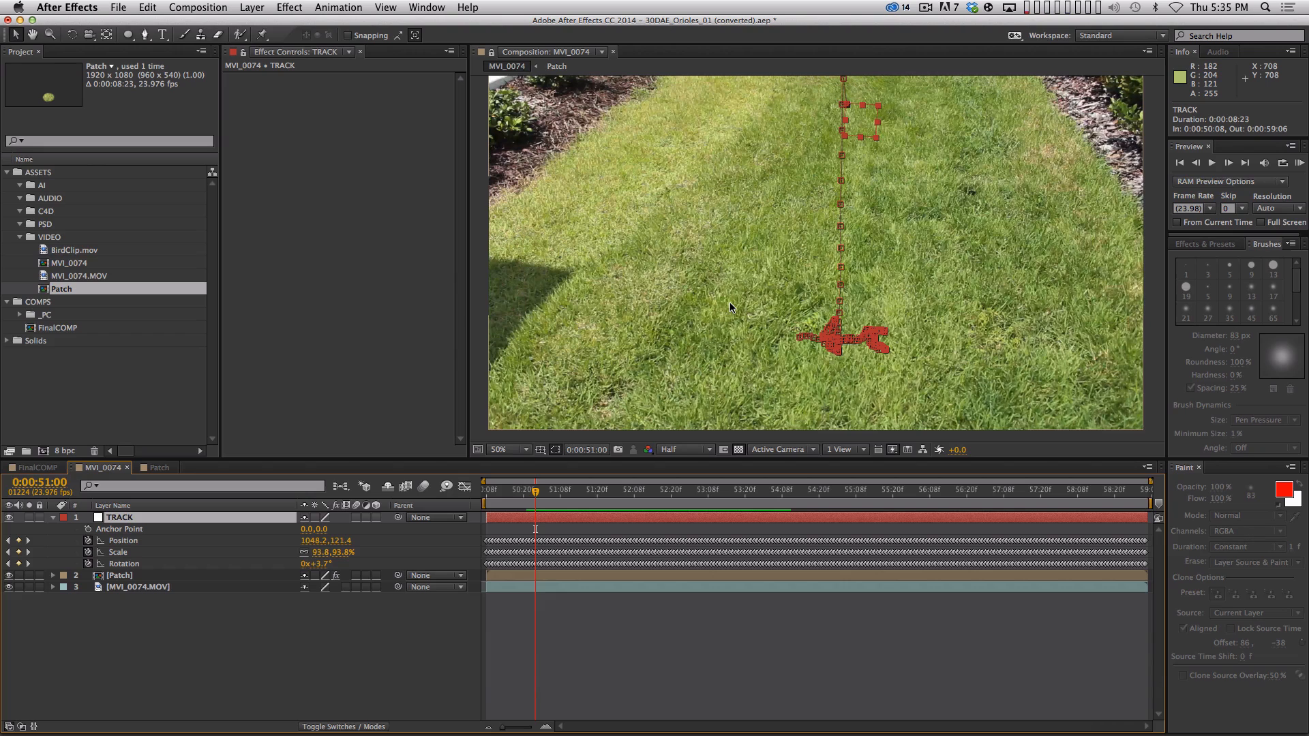
key("Page_Down")
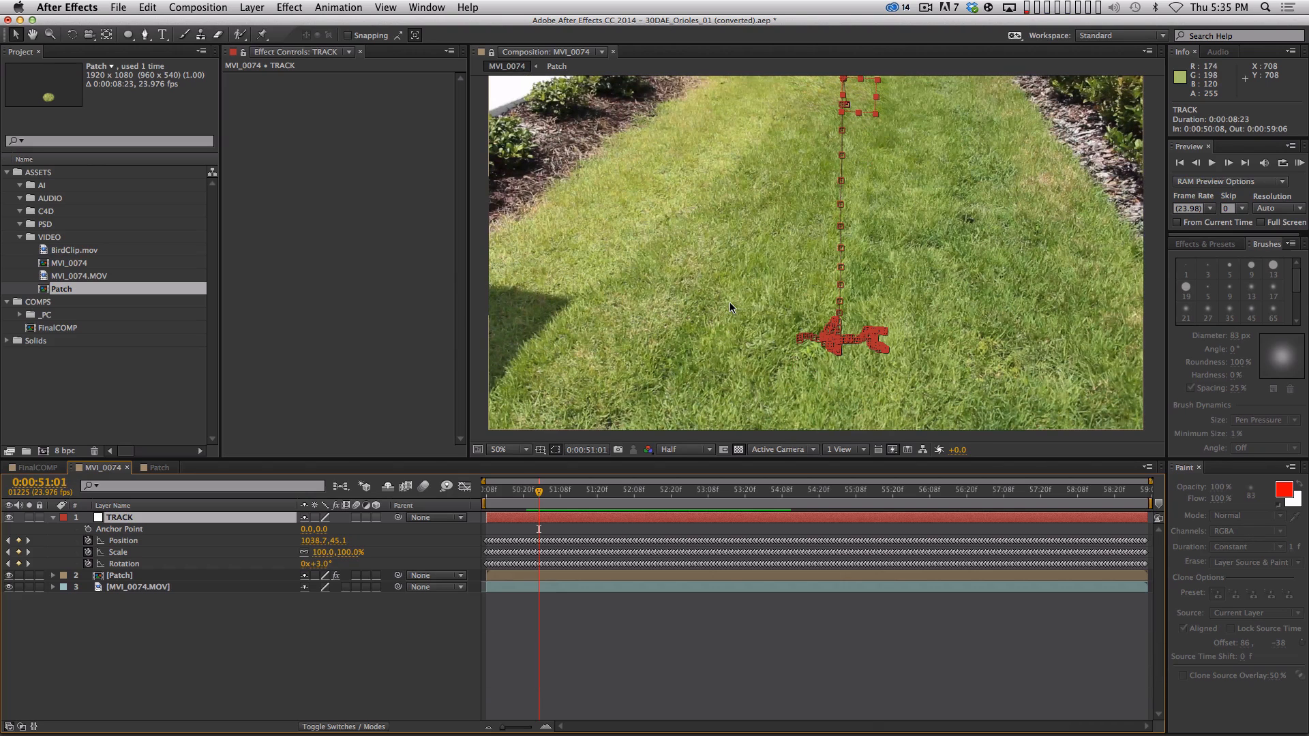
- Delete the TRACK null's Position, Scale and Rotation keyframes at and before 0:00:51:00
key("Page_Up")
key("equal")
left_click_drag(576, 550, 721, 532)
key("minus")
key("space")
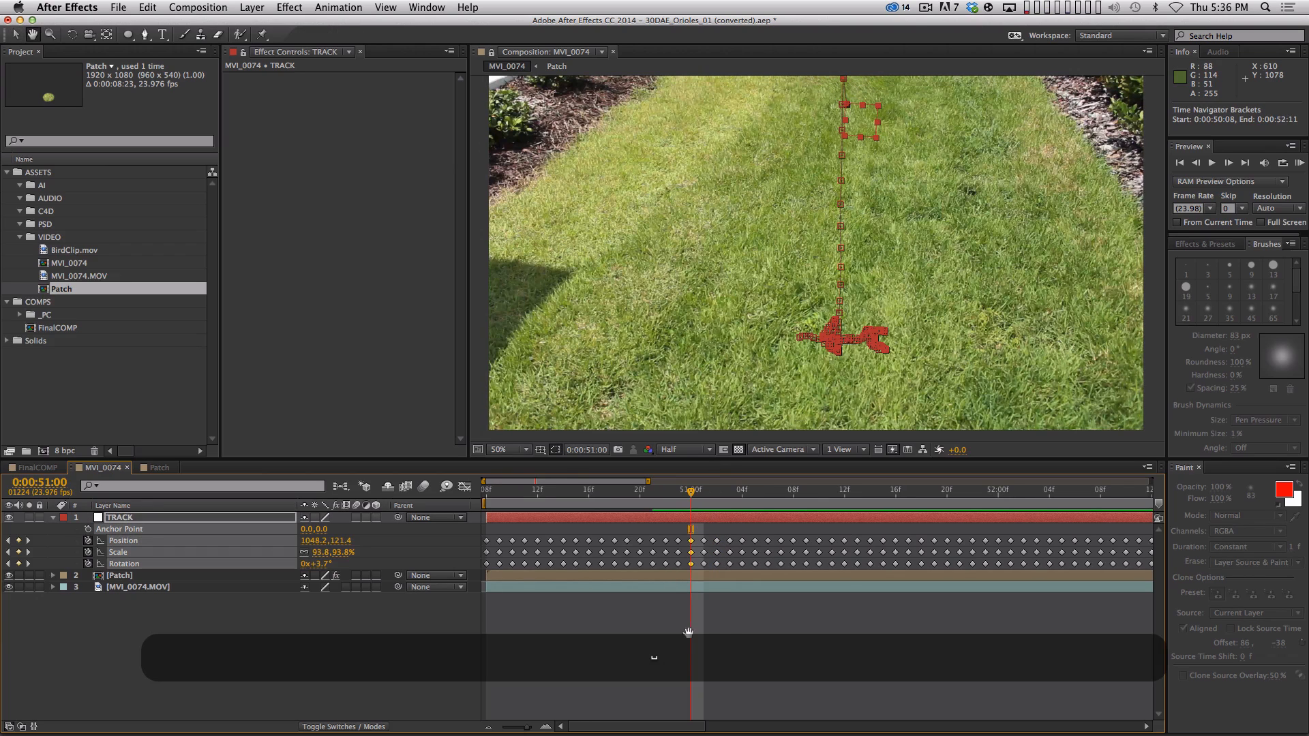
left_click_drag(680, 531, 438, 550, "shift")
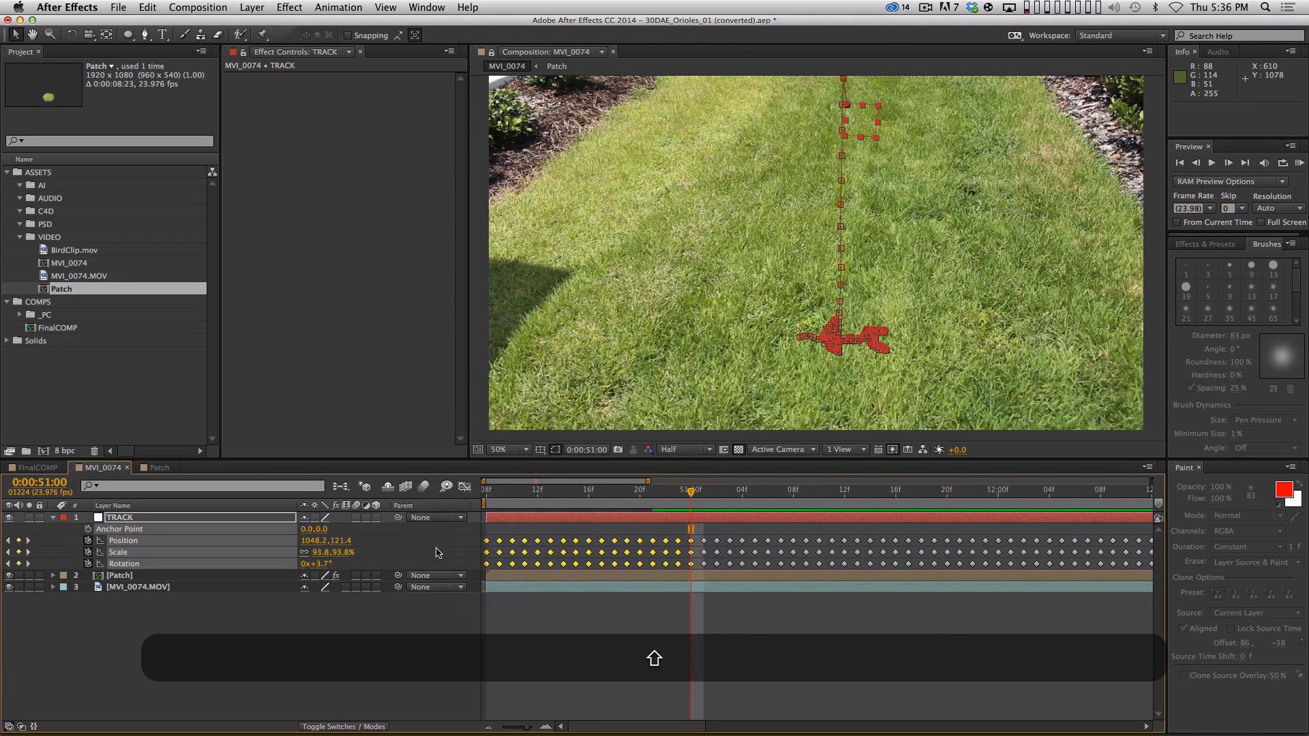
key("shift+BackSpace")
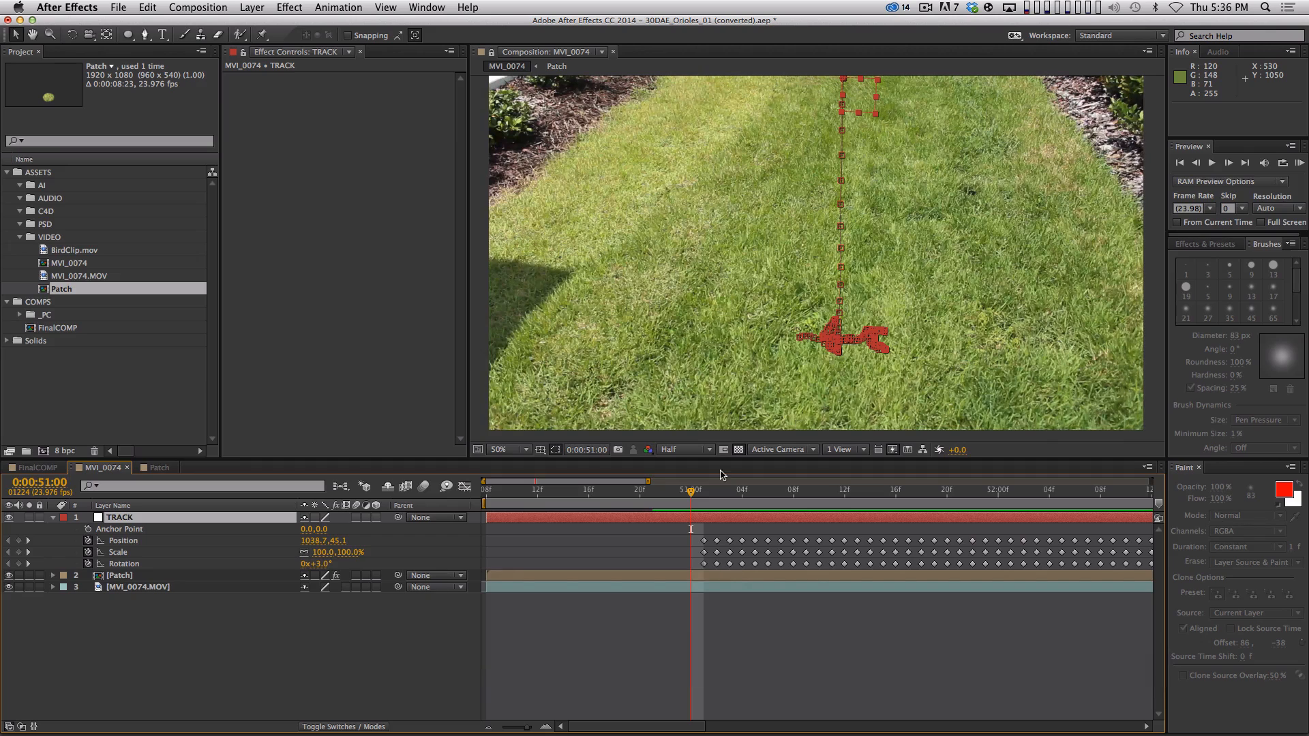
- Check the null's motion over the following frames and reposition TRACK to 1038.7, -38.9 at 0:00:51:00
key("Page_Down")
key("Page_Down")
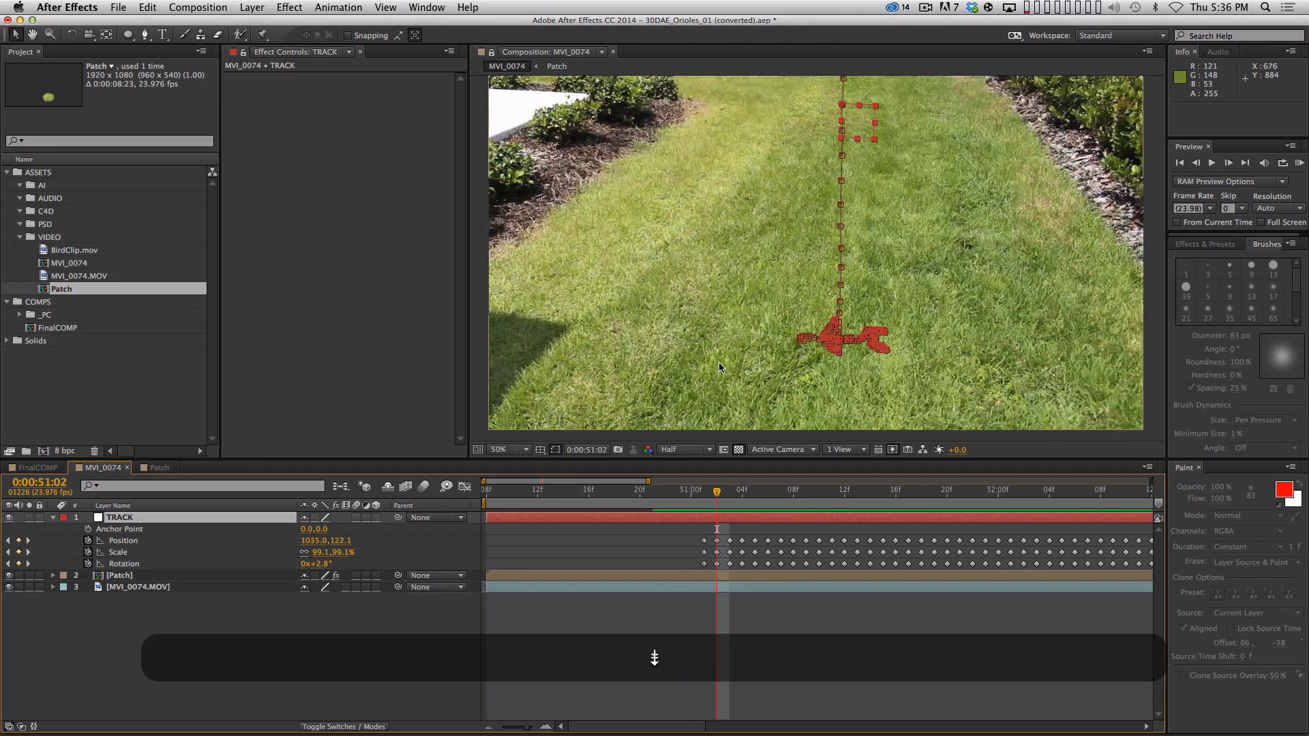
key("Page_Up")
key("Page_Up")
left_click_drag(907, 287, 869, 403)
left_click_drag(823, 222, 822, 192)
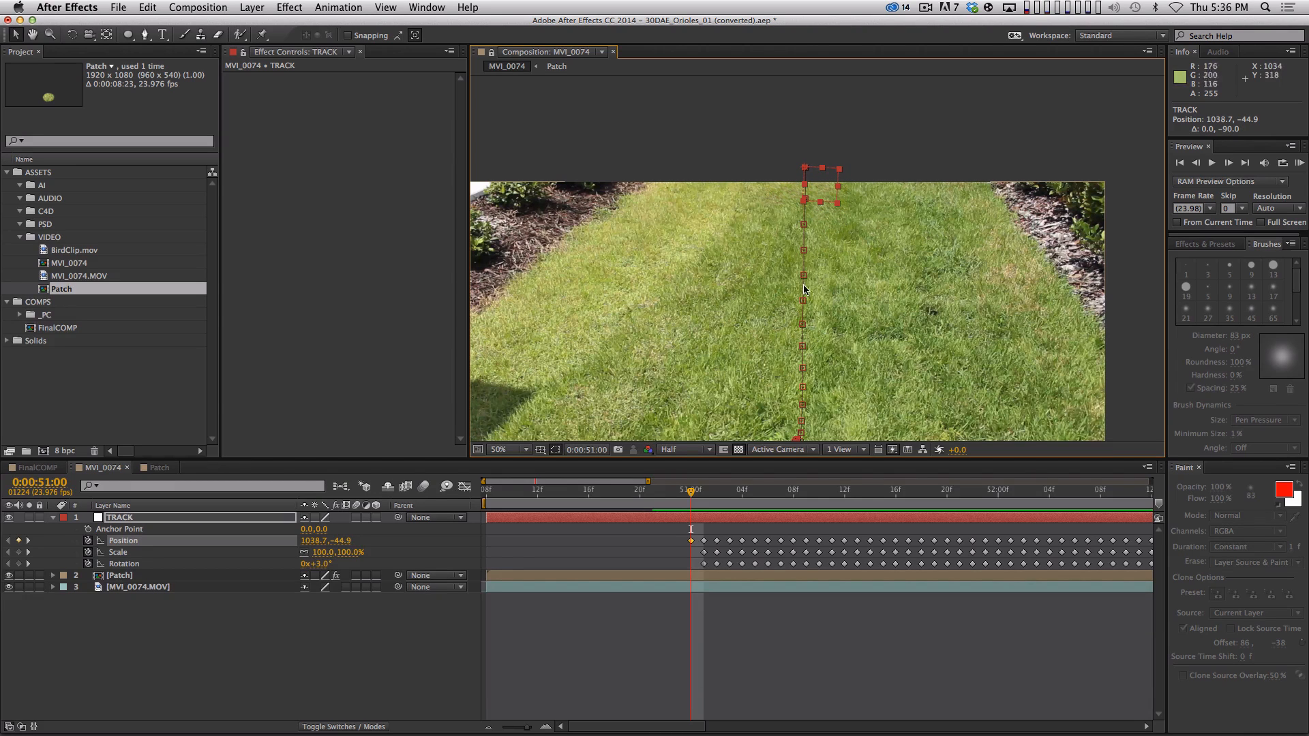
left_click_drag(827, 199, 829, 197)
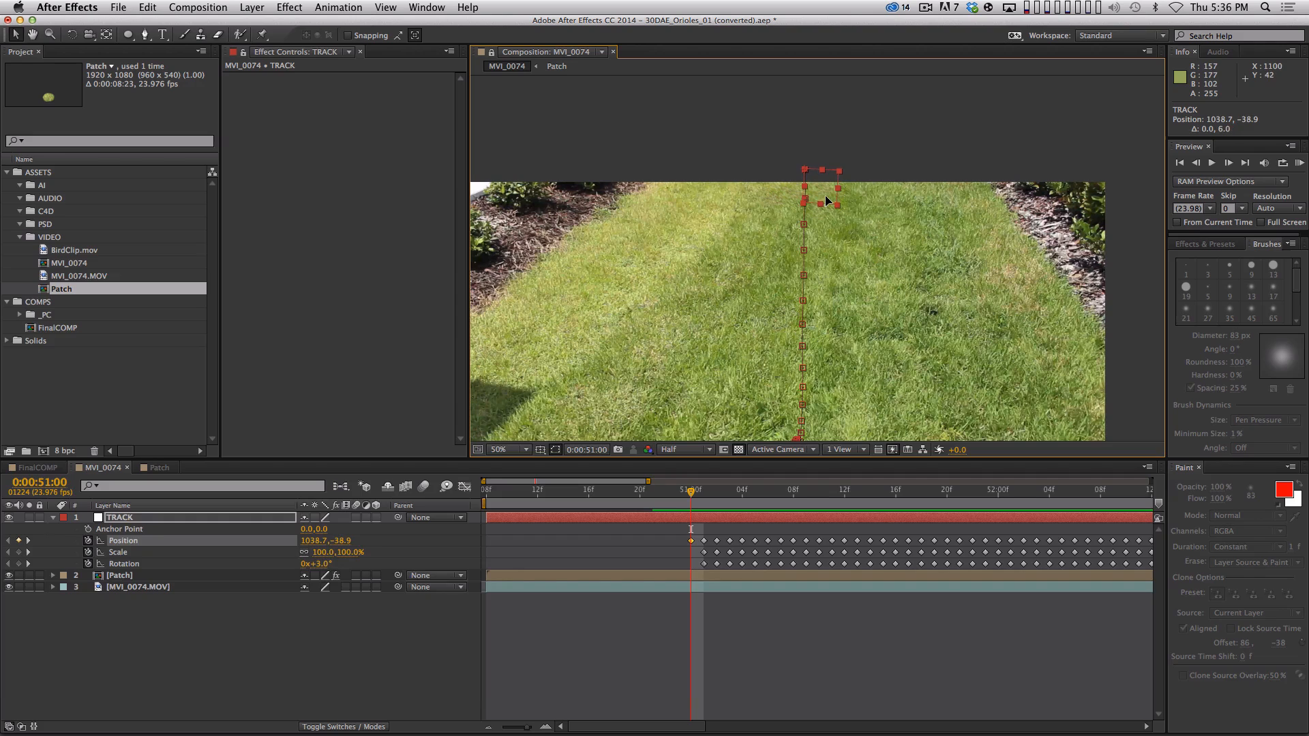
- Deselect the null and play the MVI_0074 composition from 0:00:51:00 to review the corrected track
left_click(750, 634)
key("space")
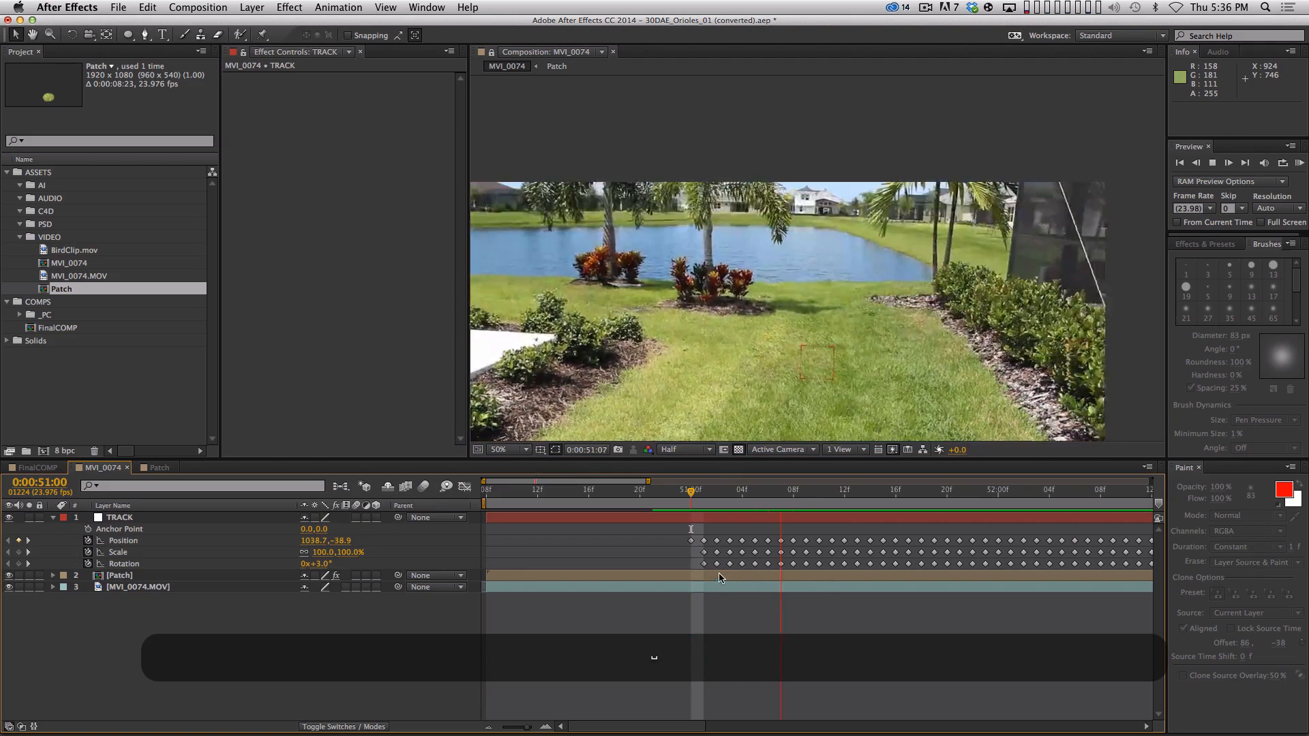
left_click(694, 493, "shift")
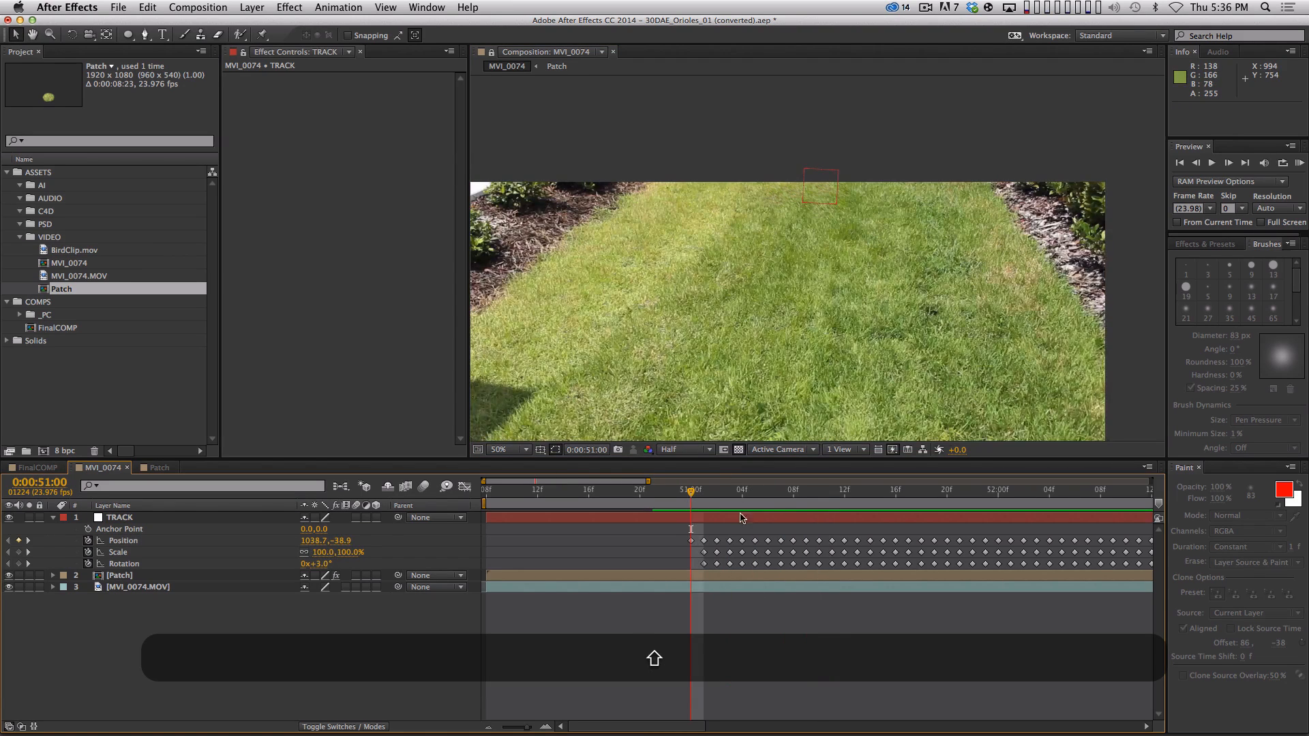
key("space")
key("space")
left_click_drag(844, 350, 873, 240)
- Collapse the properties of all layers in the MVI_0074 timeline and deselect them
left_click(566, 638)
key("super+a")
key("shift+super+grave")
key("shift+grave")
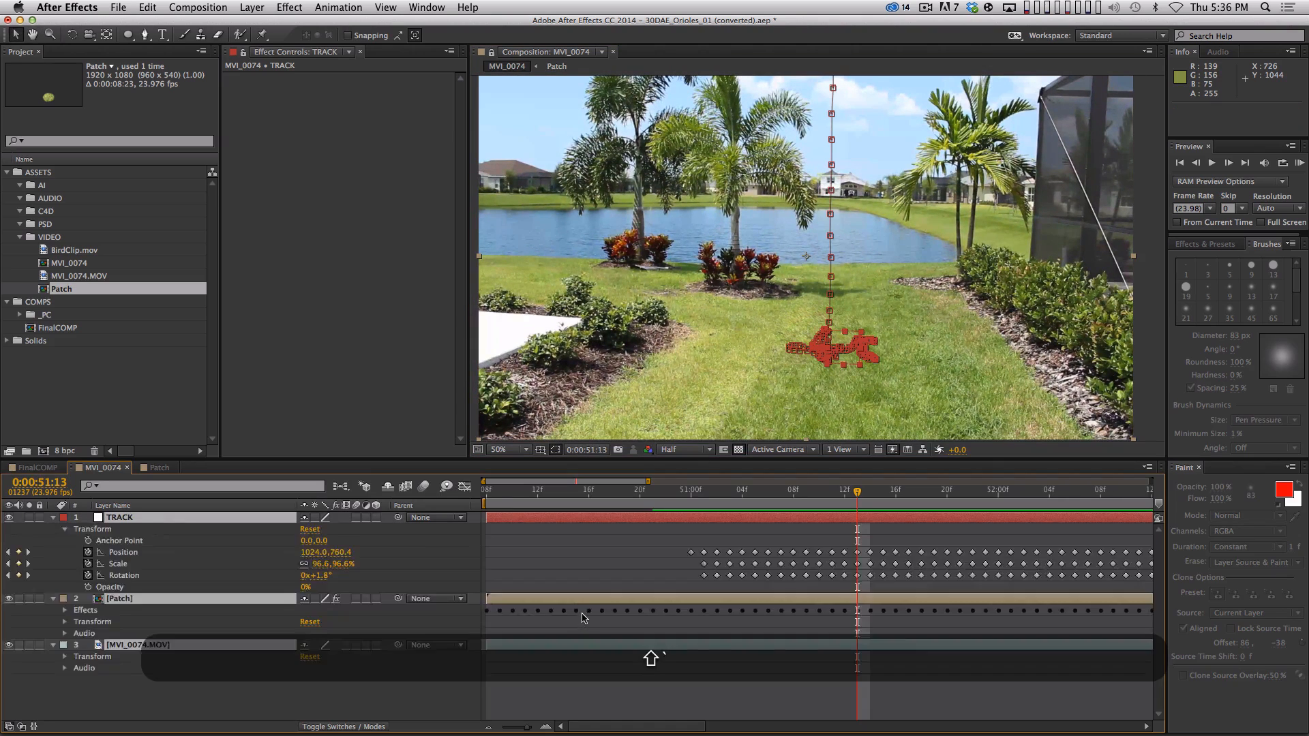
key("shift+grave")
left_click(584, 616)
- Add a 1920 x 1080 px purple solid (A22AC8) to the MVI_0074 composition and reveal its Scale property
key("super+y")
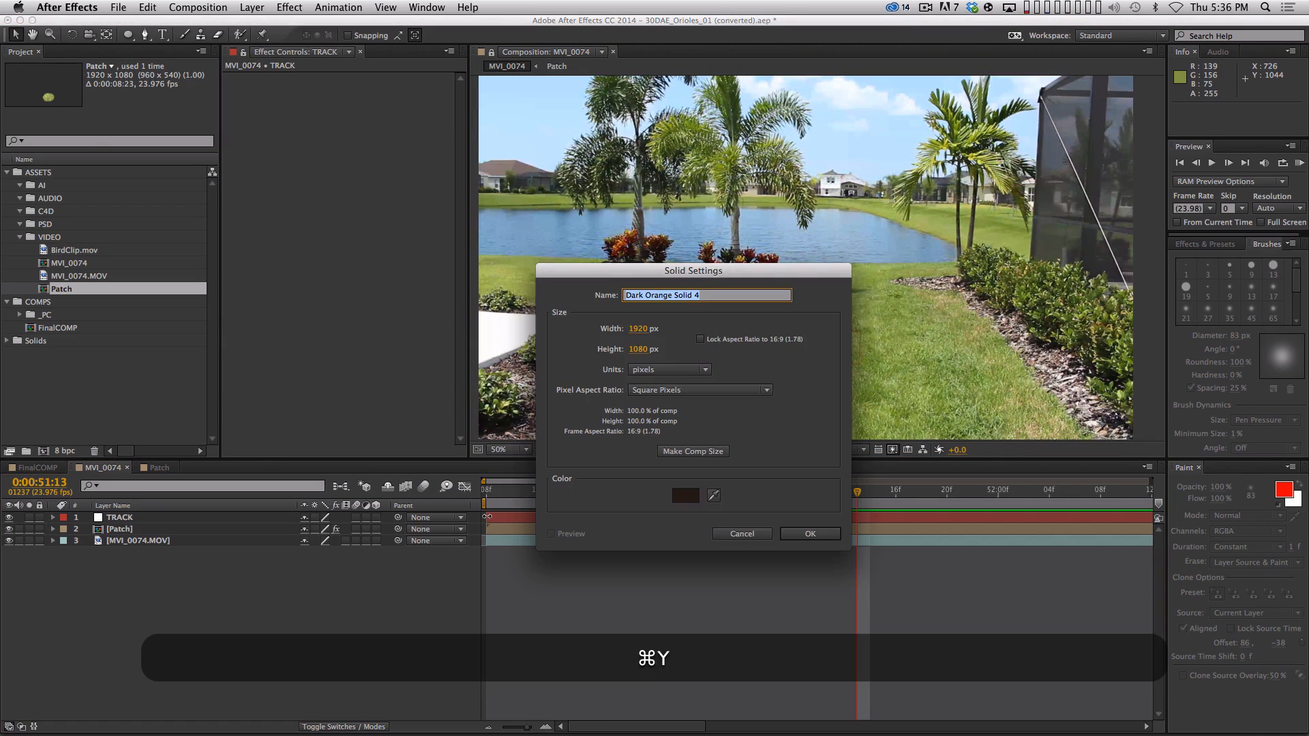
left_click(685, 496)
left_click(441, 120)
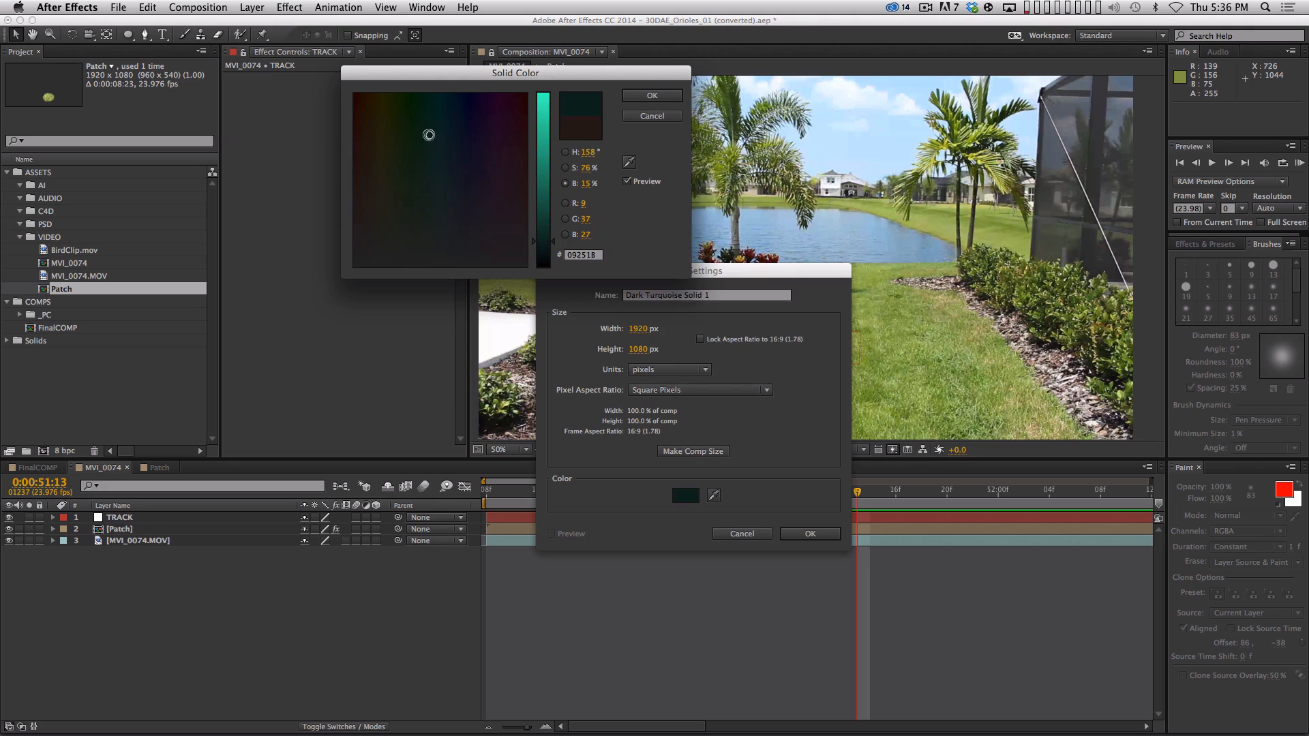
mouse_move(437, 155)
left_mouse_down()
mouse_move(476, 146)
mouse_move(374, 134)
mouse_move(539, 140)
mouse_move(543, 130)
left_mouse_up()
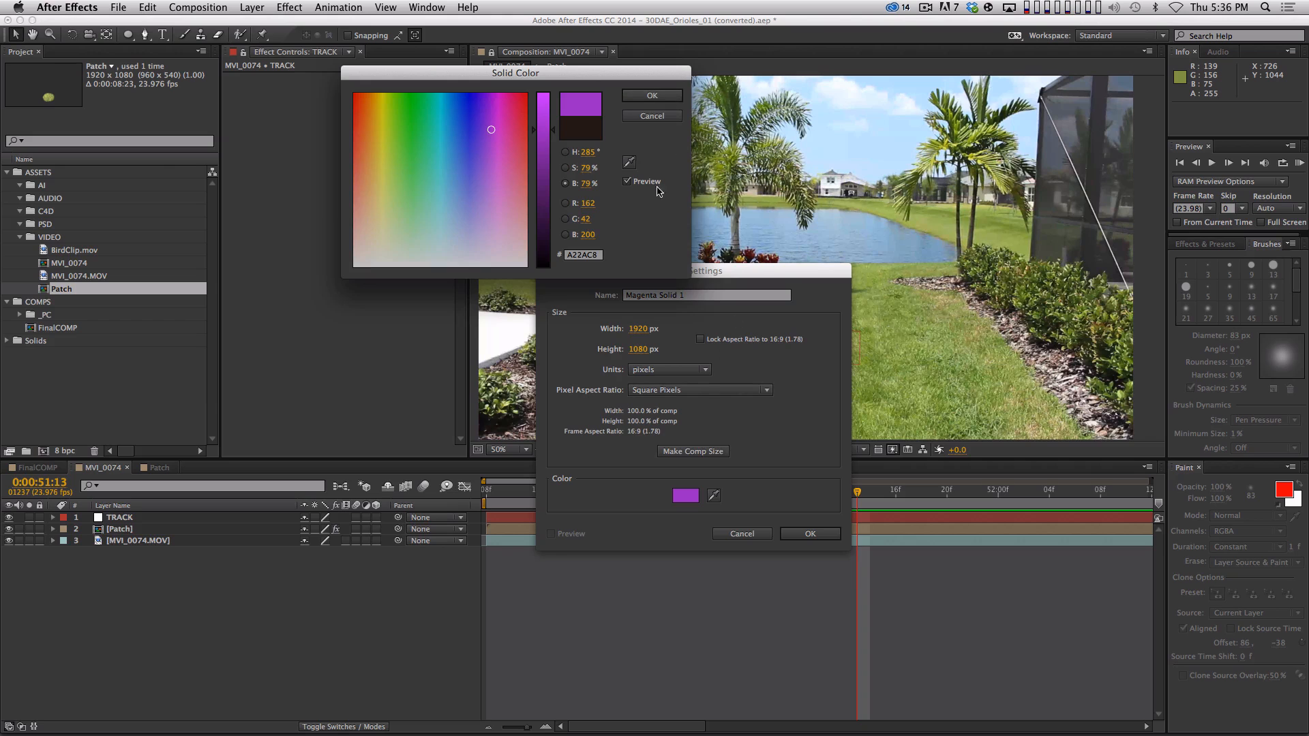
left_click(643, 98)
left_click(810, 534)
key("s")
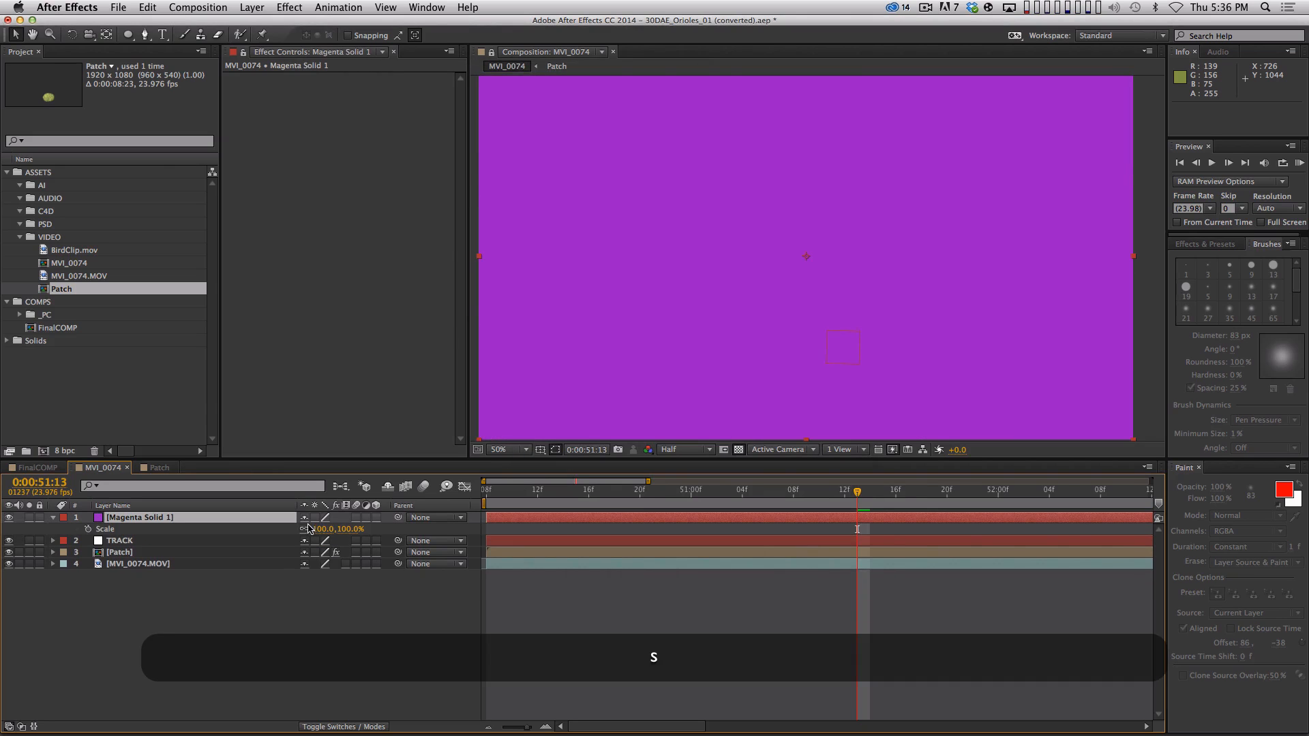
- Scale the purple solid to 5.0, 45.0% and, with the Patch layer hidden, position it over the red chair at 1022, 602
mouse_move(315, 529)
left_mouse_down()
mouse_move(286, 535)
mouse_move(368, 530)
mouse_move(313, 529)
left_mouse_up()
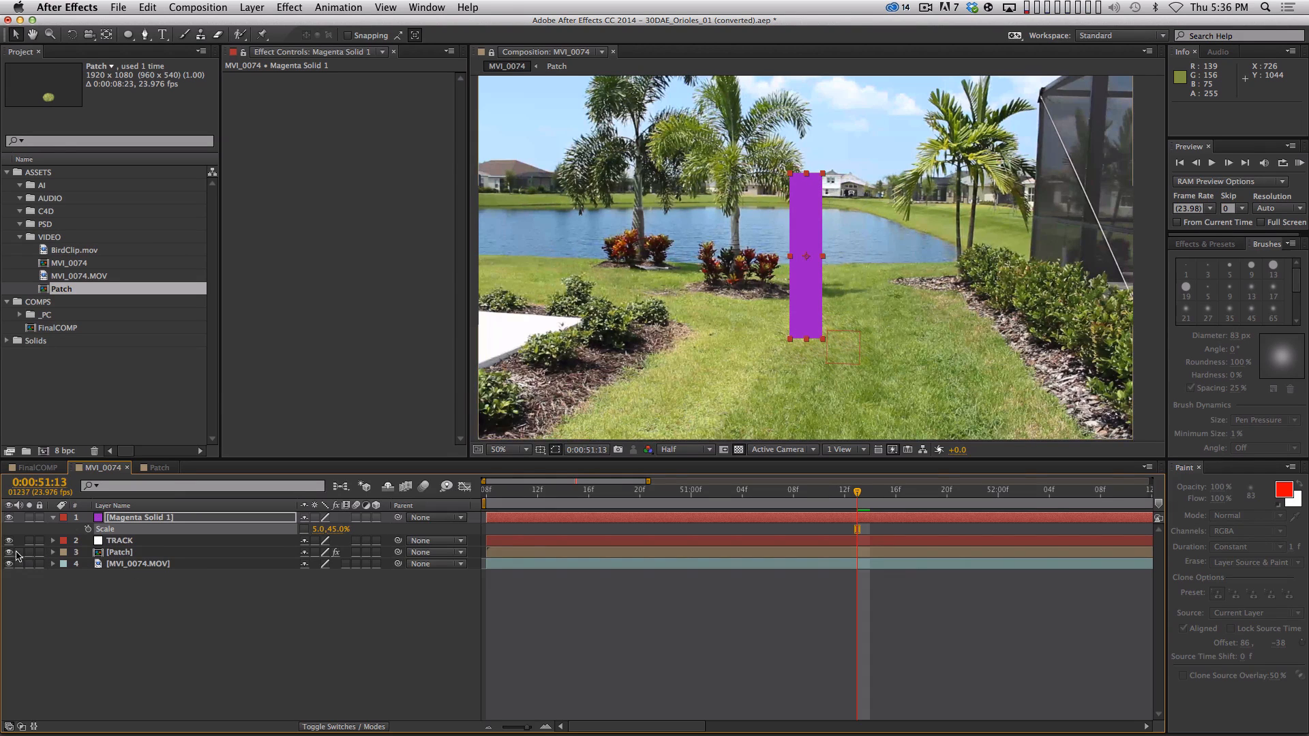
left_click(9, 552)
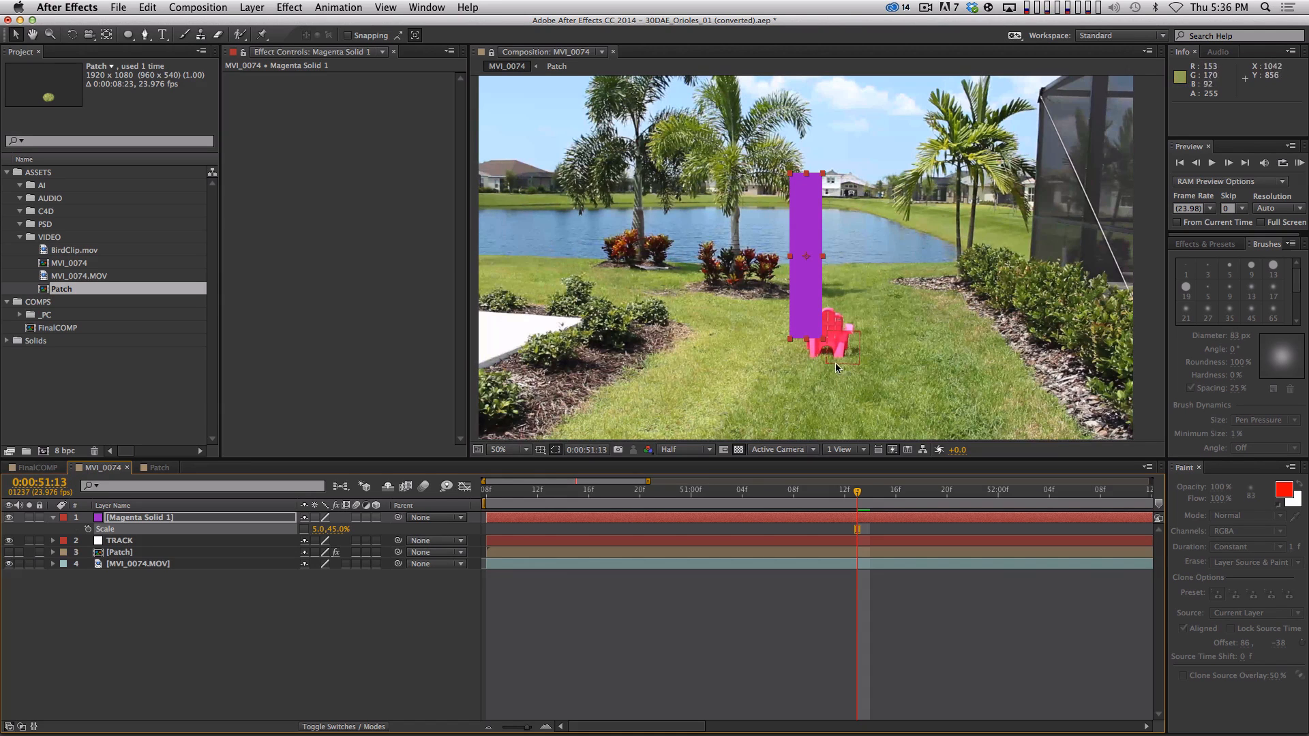
left_click_drag(805, 304, 825, 326)
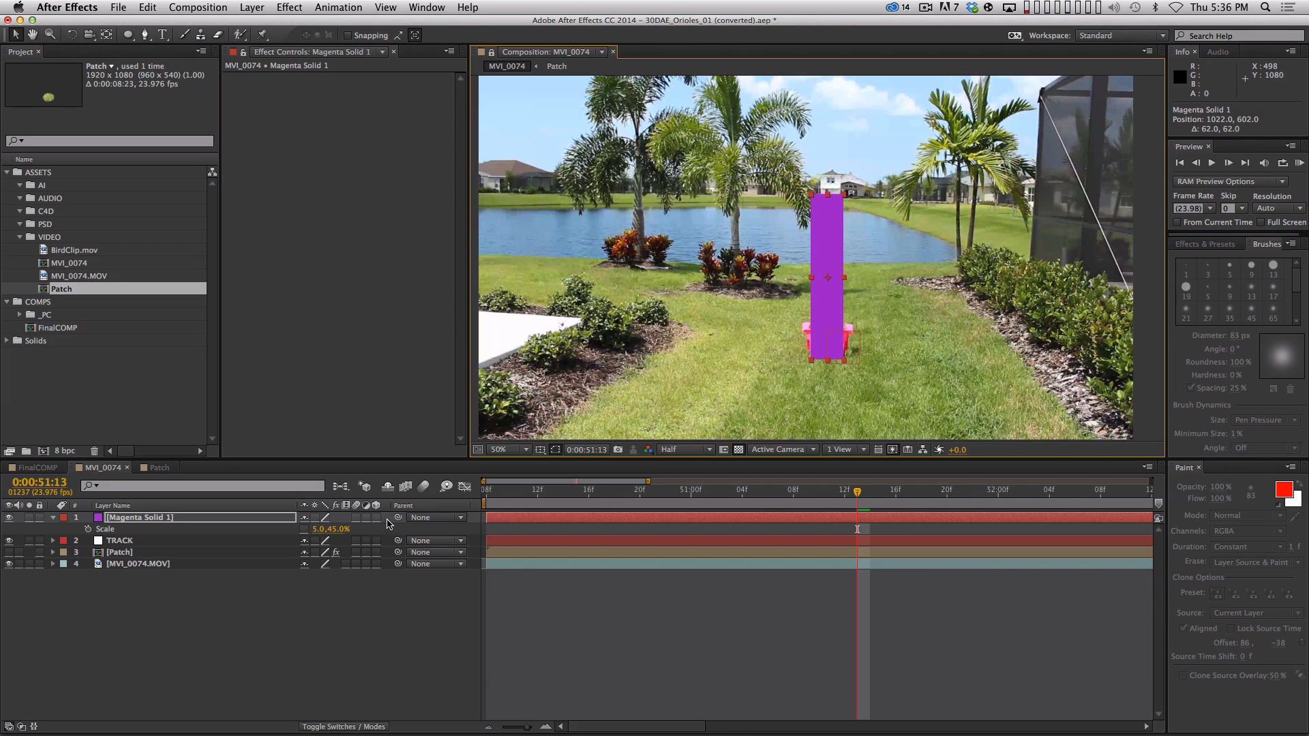
- Parent the purple solid to the TRACK null and turn the Patch layer's visibility back on
left_click_drag(396, 518, 119, 541)
left_click(9, 552)
left_click(104, 570)
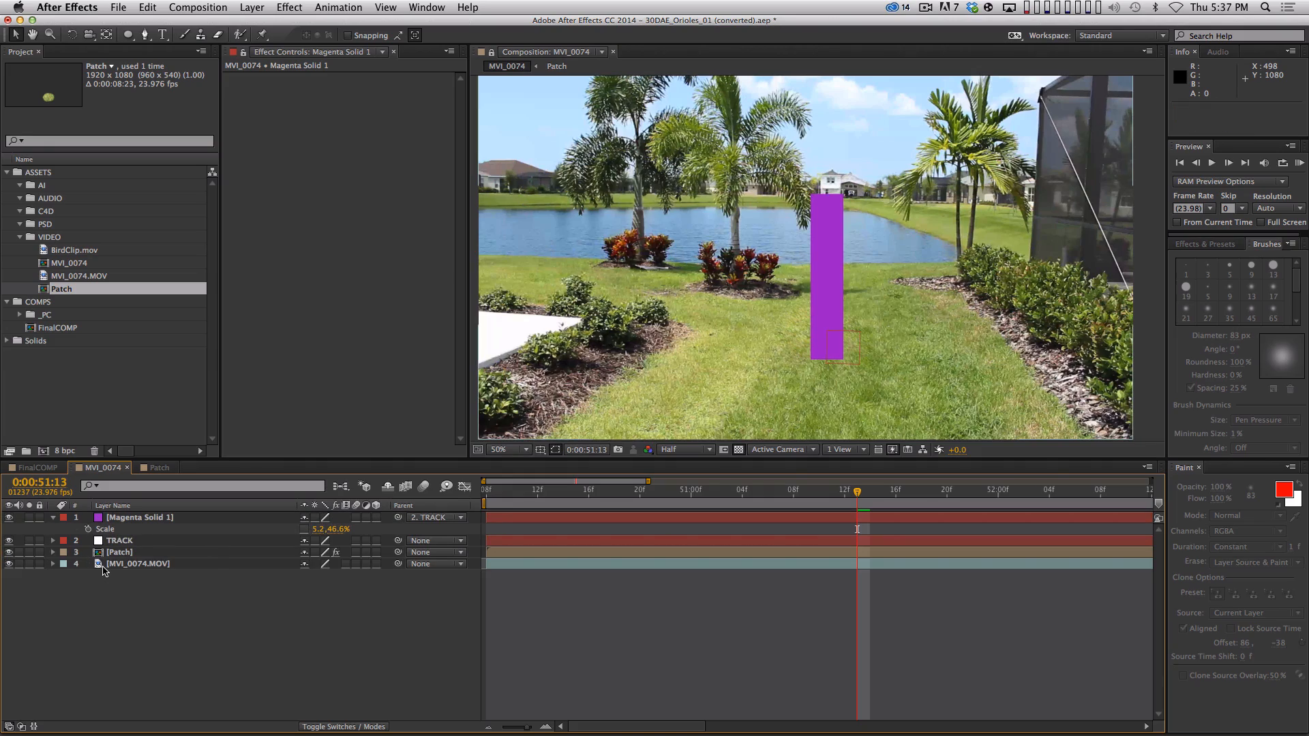
- RAM preview the MVI_0074 composition to check how the purple solid follows the track
key("KP_0")
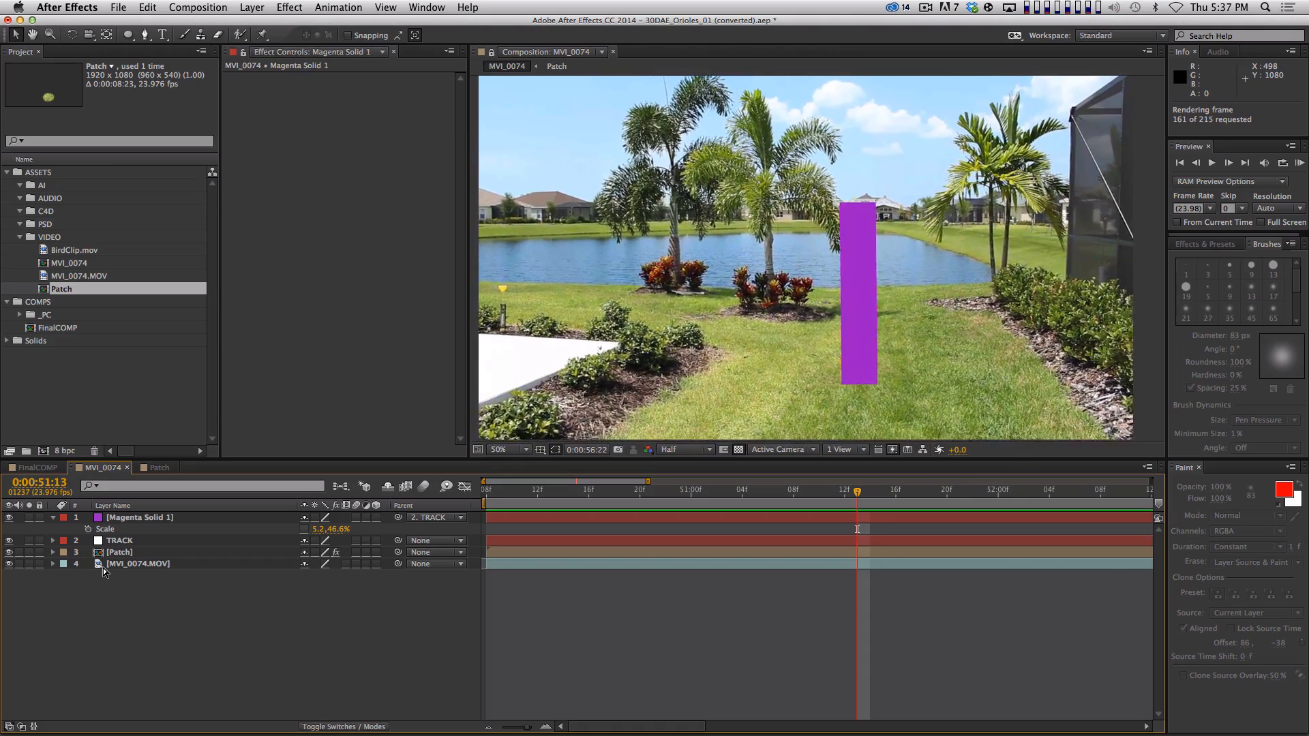
key("space")
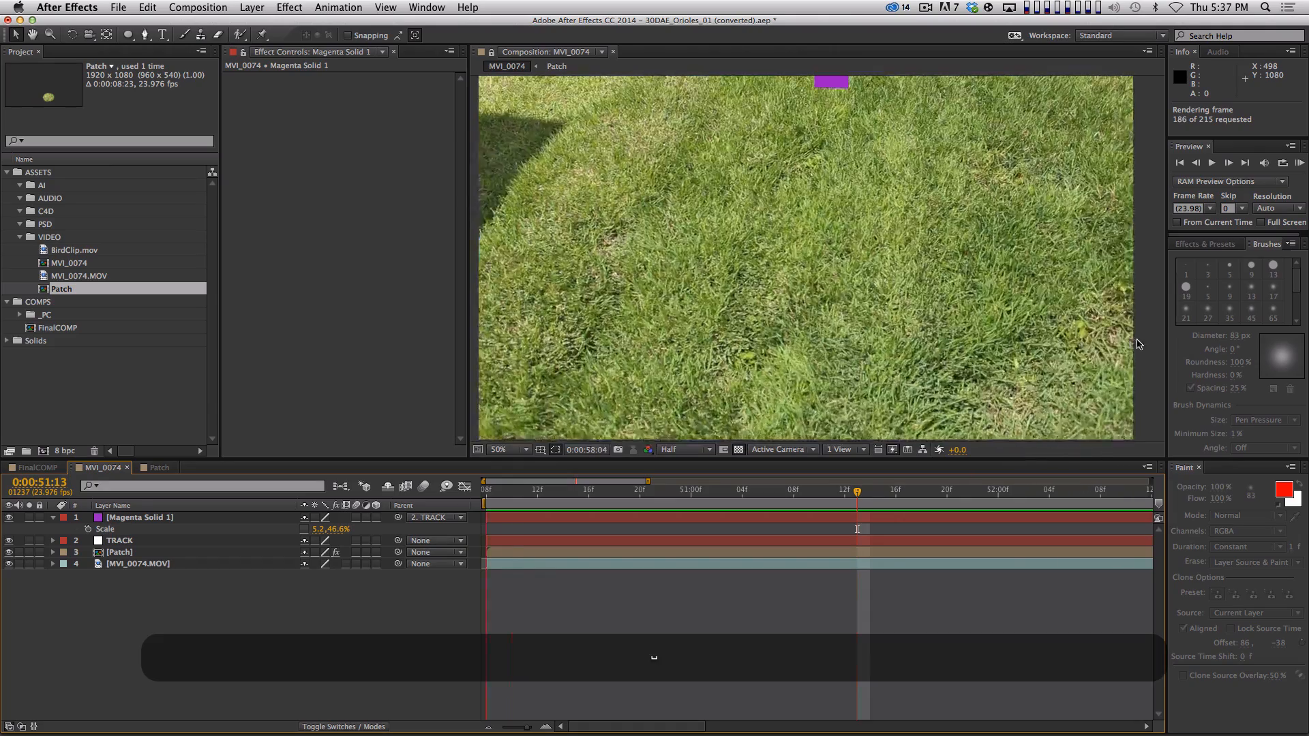
key("space")
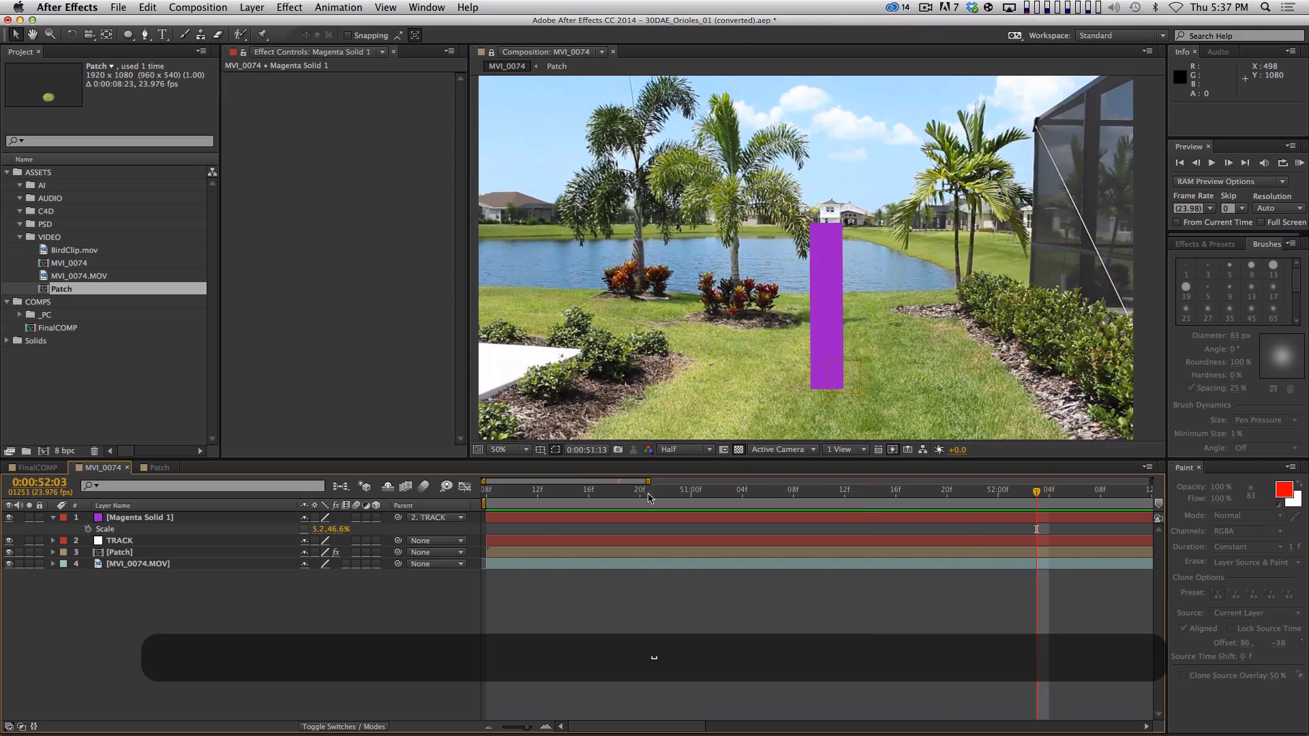
- Trim the start of the purple solid layer to 0:00:51:00
left_click(639, 490)
left_click_drag(641, 496, 689, 503)
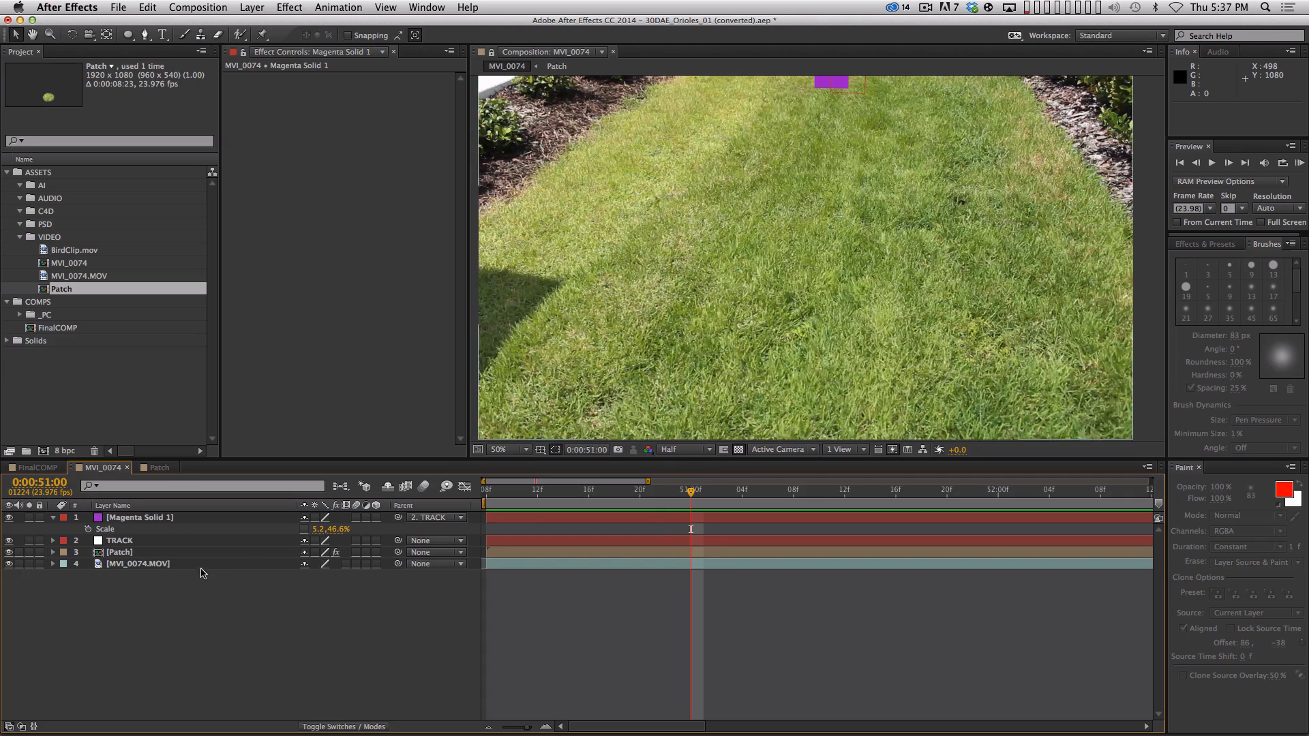
left_click(199, 518)
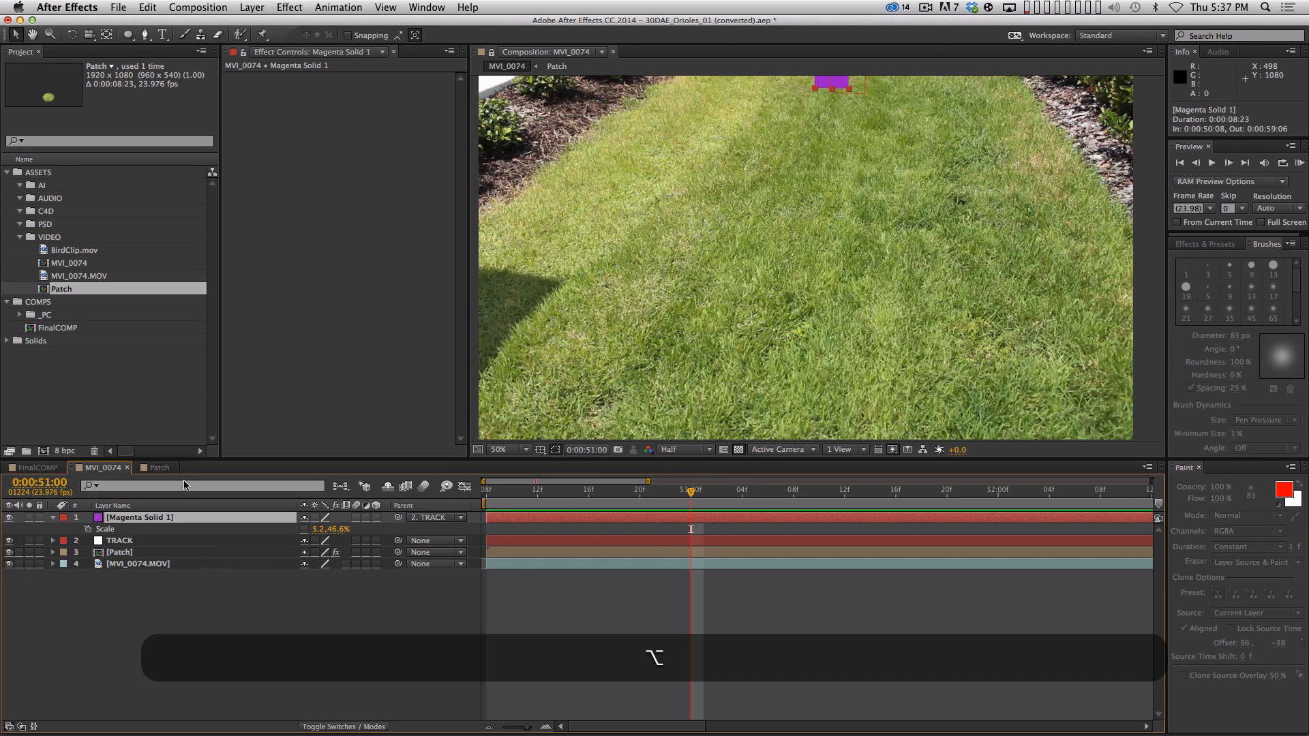
key("alt+bracketleft")
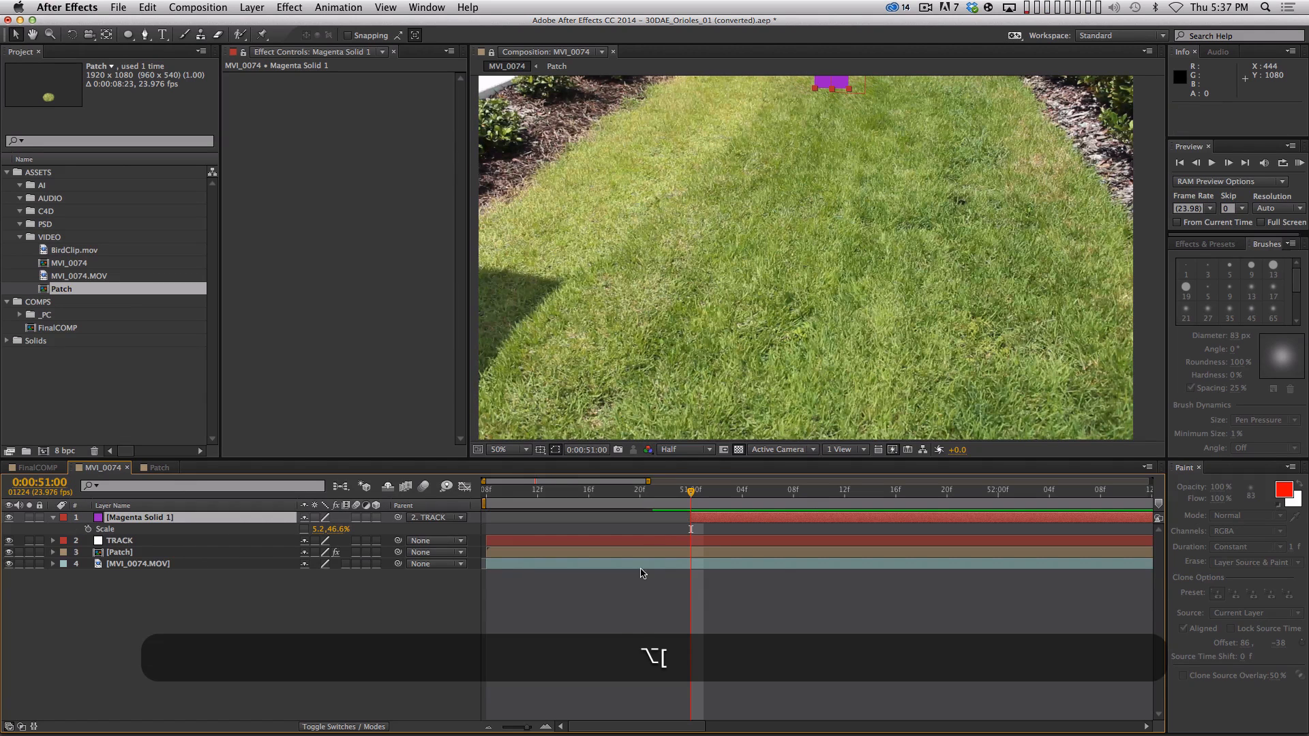
- Preview the trimmed solid over the composition's full duration with the whole frame fitted in the viewer, stopping at 0:00:57:12
key("space")
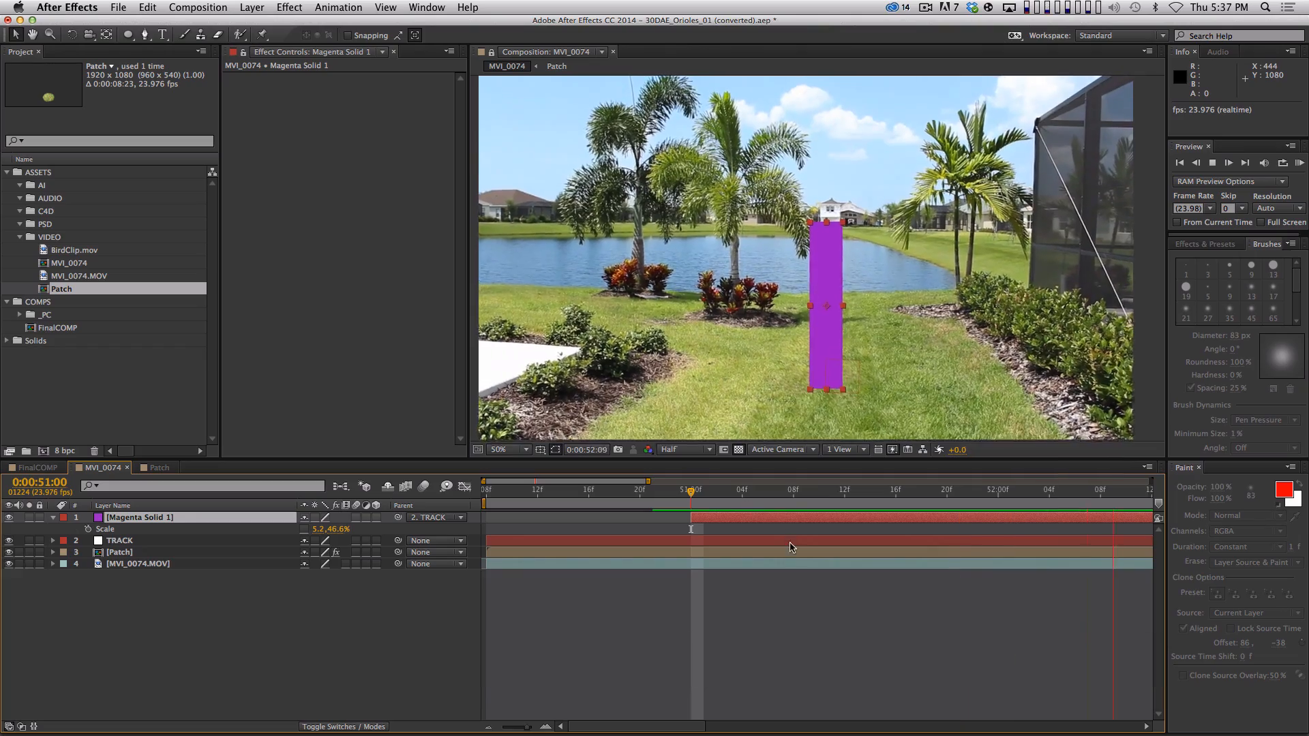
key("space")
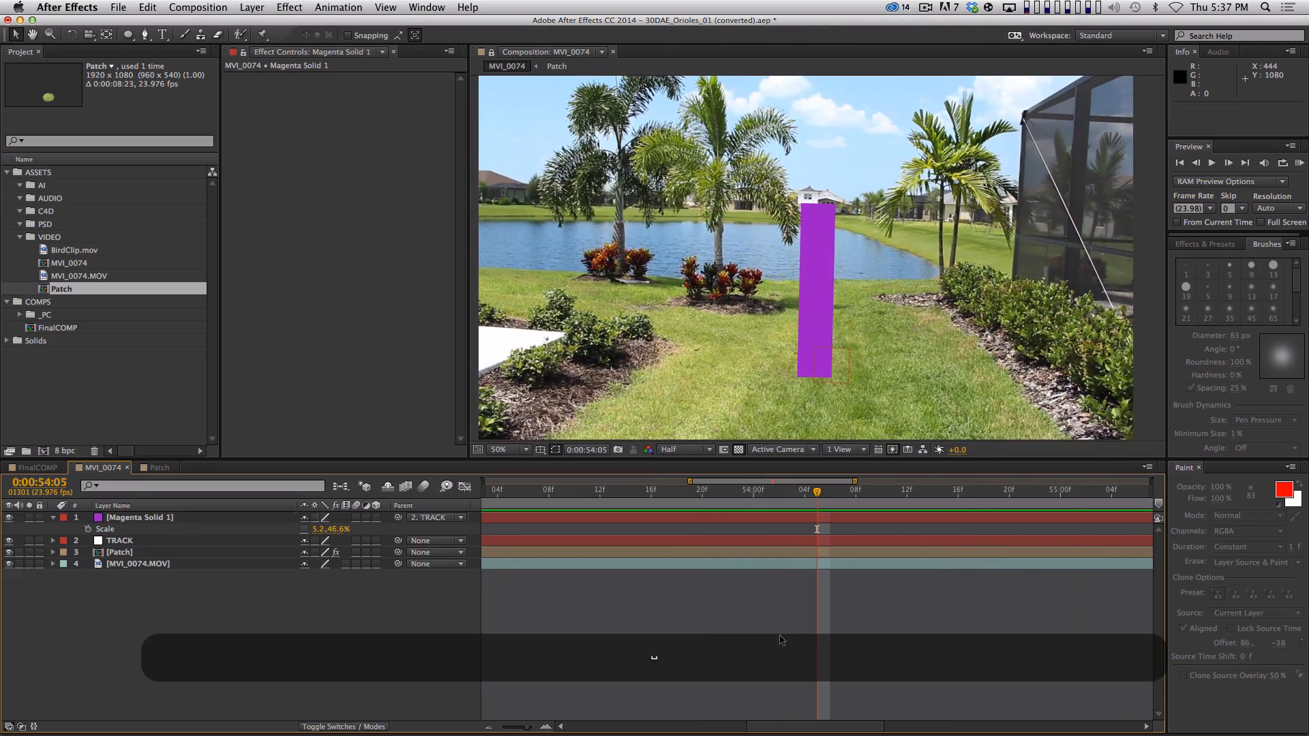
key("minus")
key("minus")
key("minus")
key("KP_0")
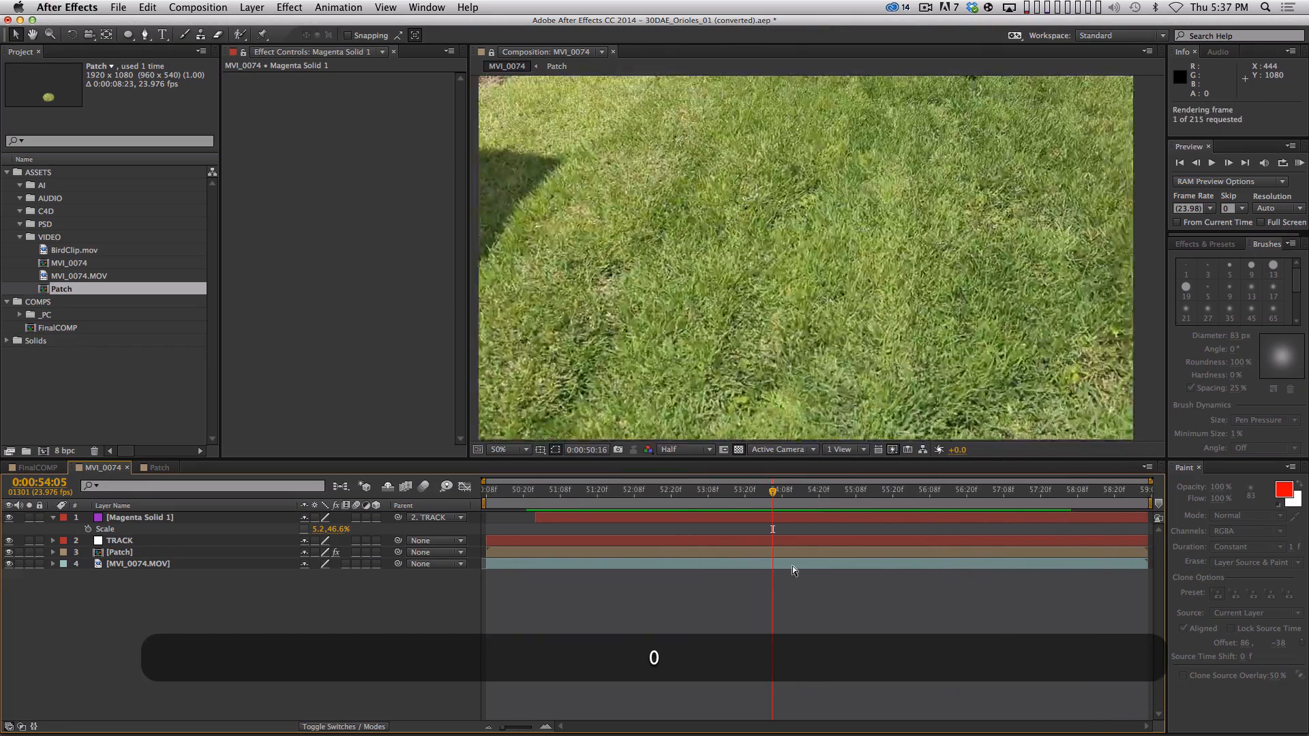
left_click(506, 449)
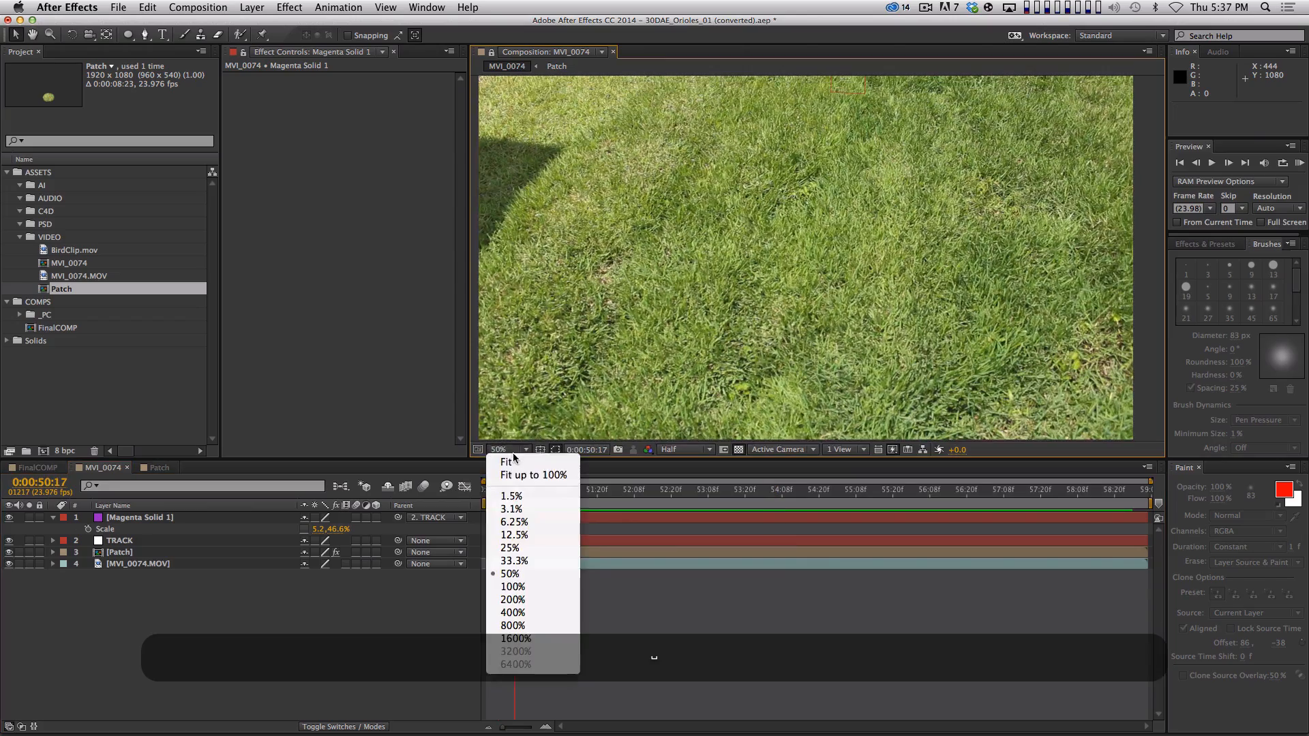
key("KP_0")
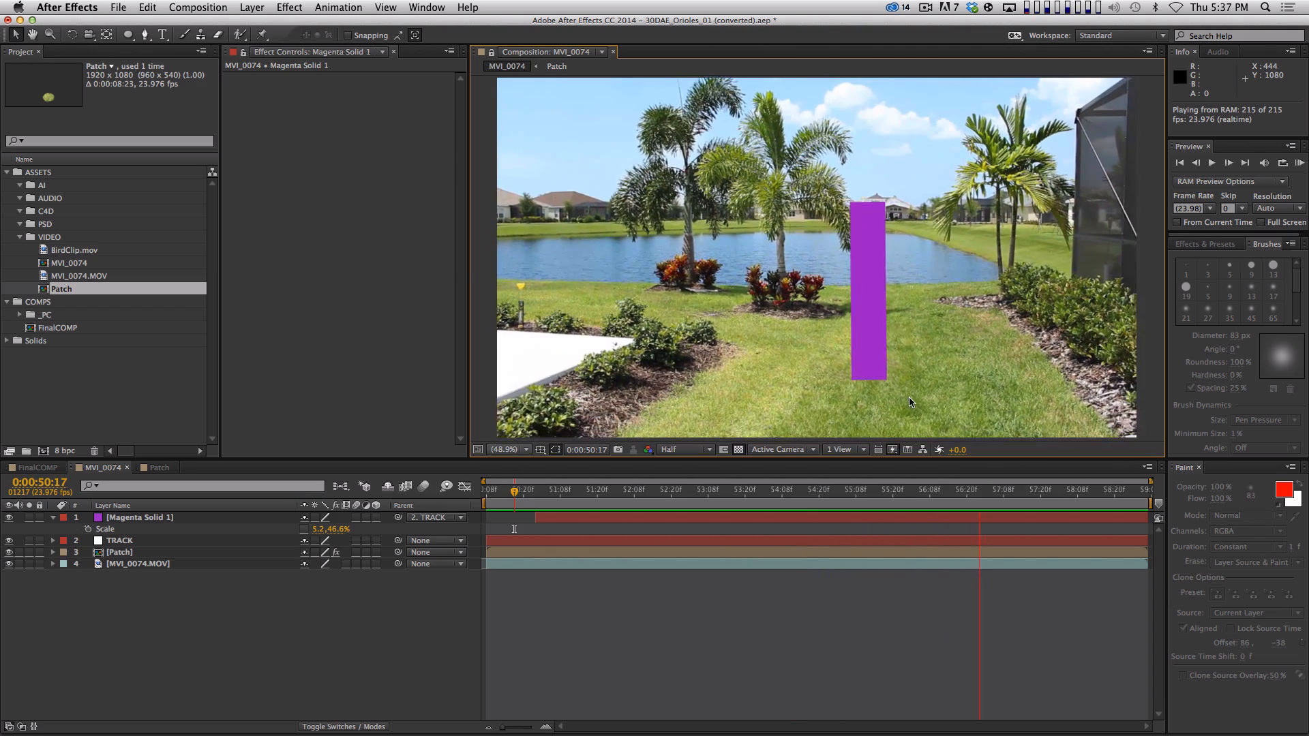
key("space")
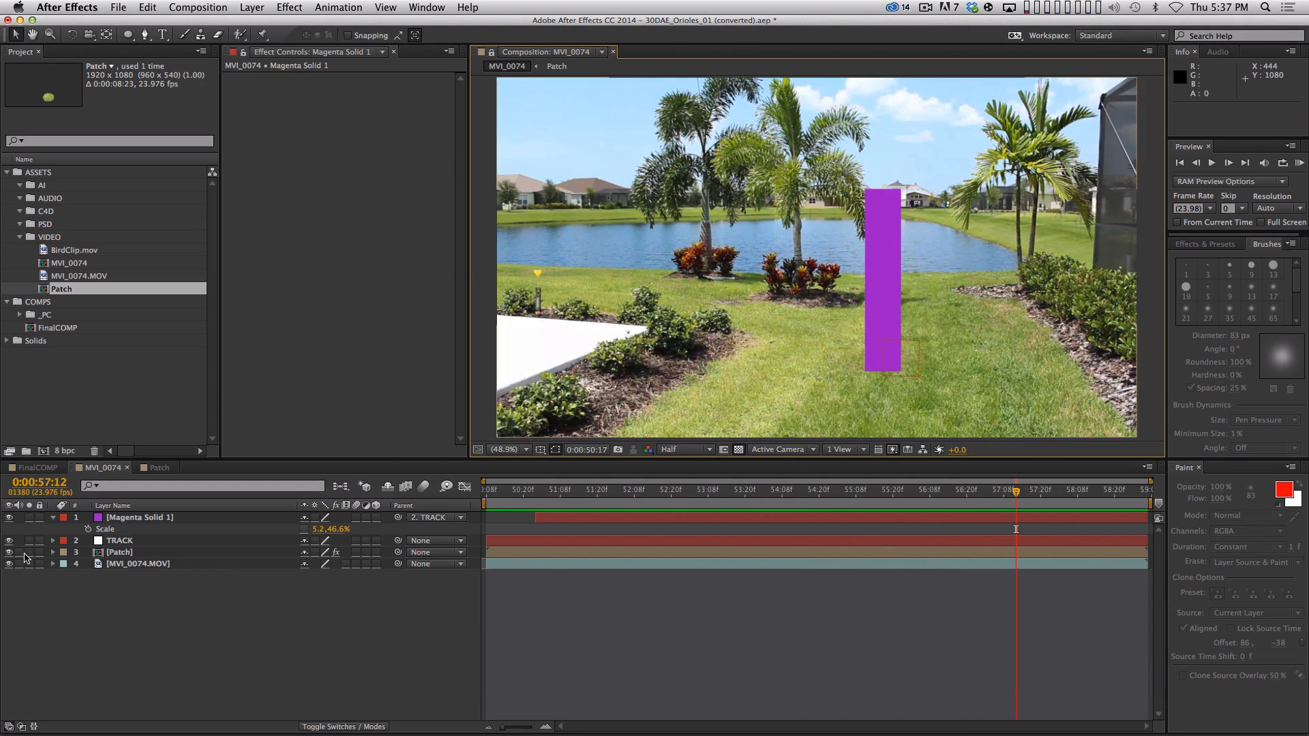
- With the Patch layer hidden at 0:00:57:12, nudge the purple solid up against the chair to position -7.7, -180.4
key("period")
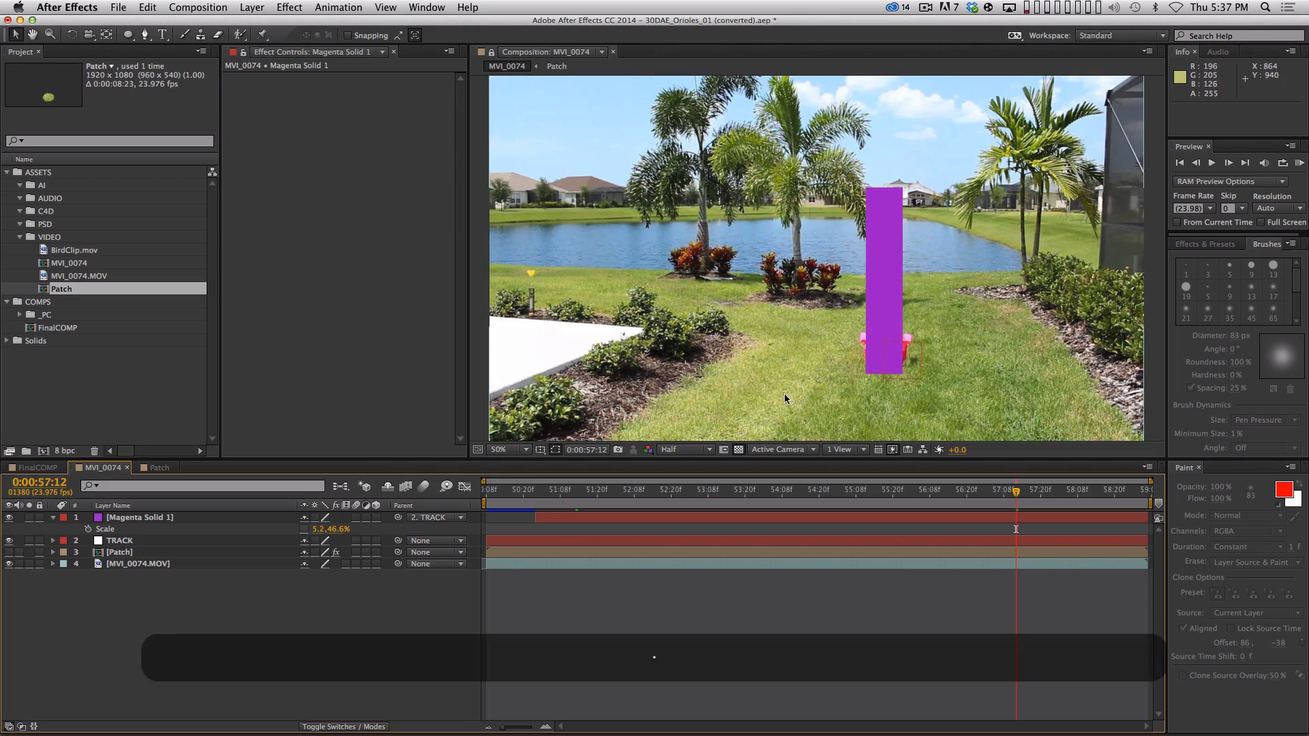
scroll(906, 403, "up", 2)
left_click(142, 517)
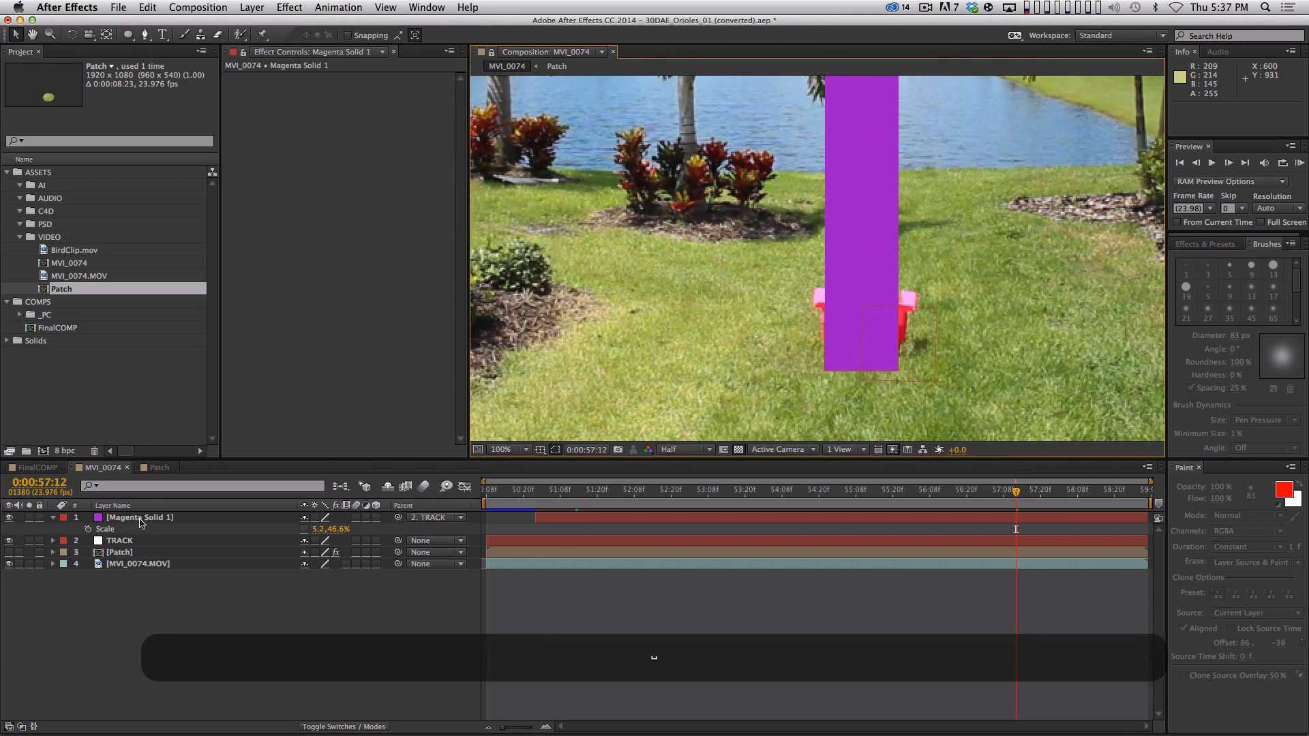
key("shift")
key("shift+Up")
key("shift+Up")
key("shift+Up")
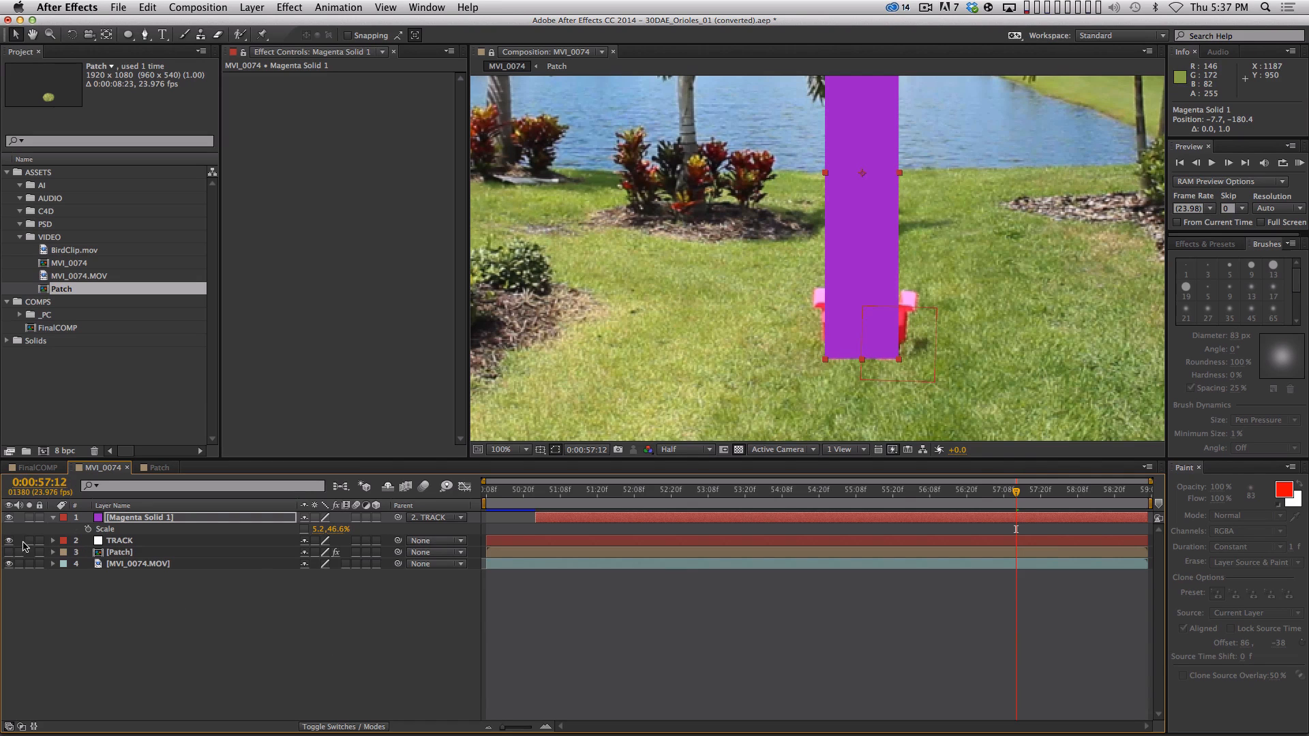
- Show the Patch layer again and RAM preview the repositioned solid with the whole frame fitted in the viewer
key("KP_0")
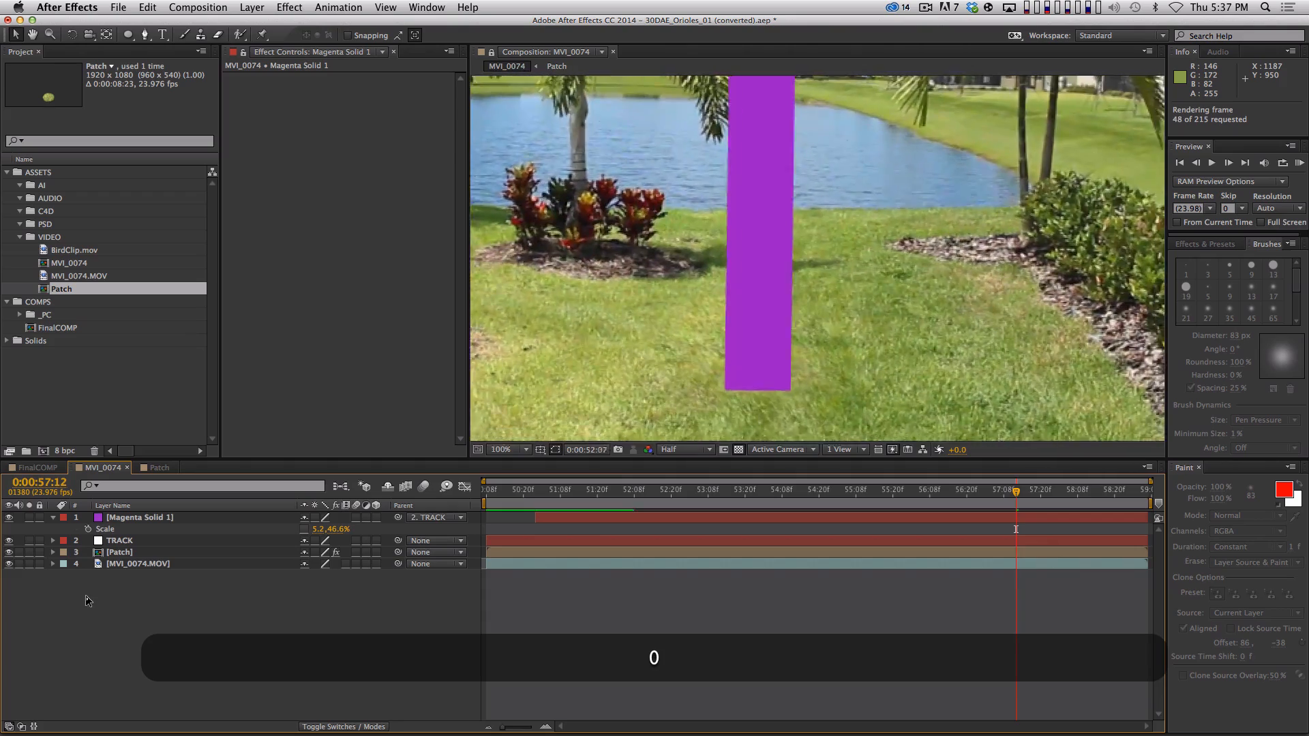
key("comma")
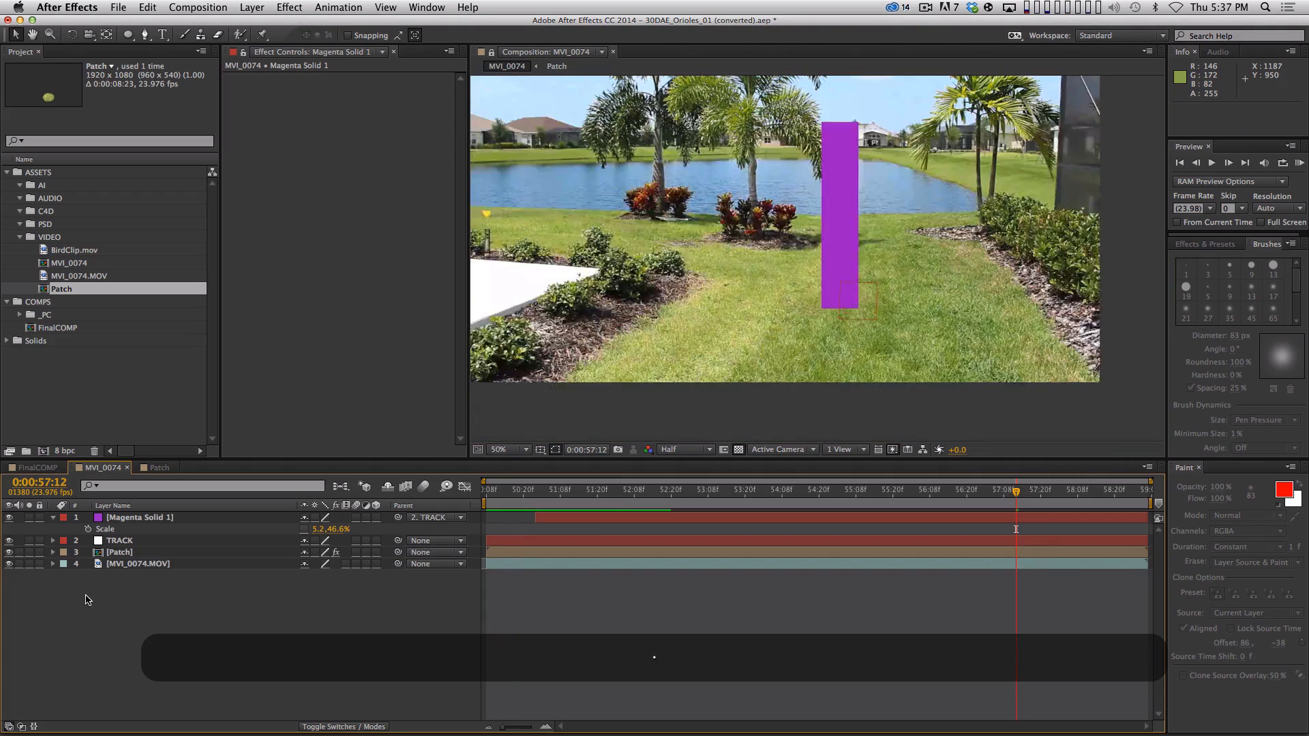
left_click(506, 450)
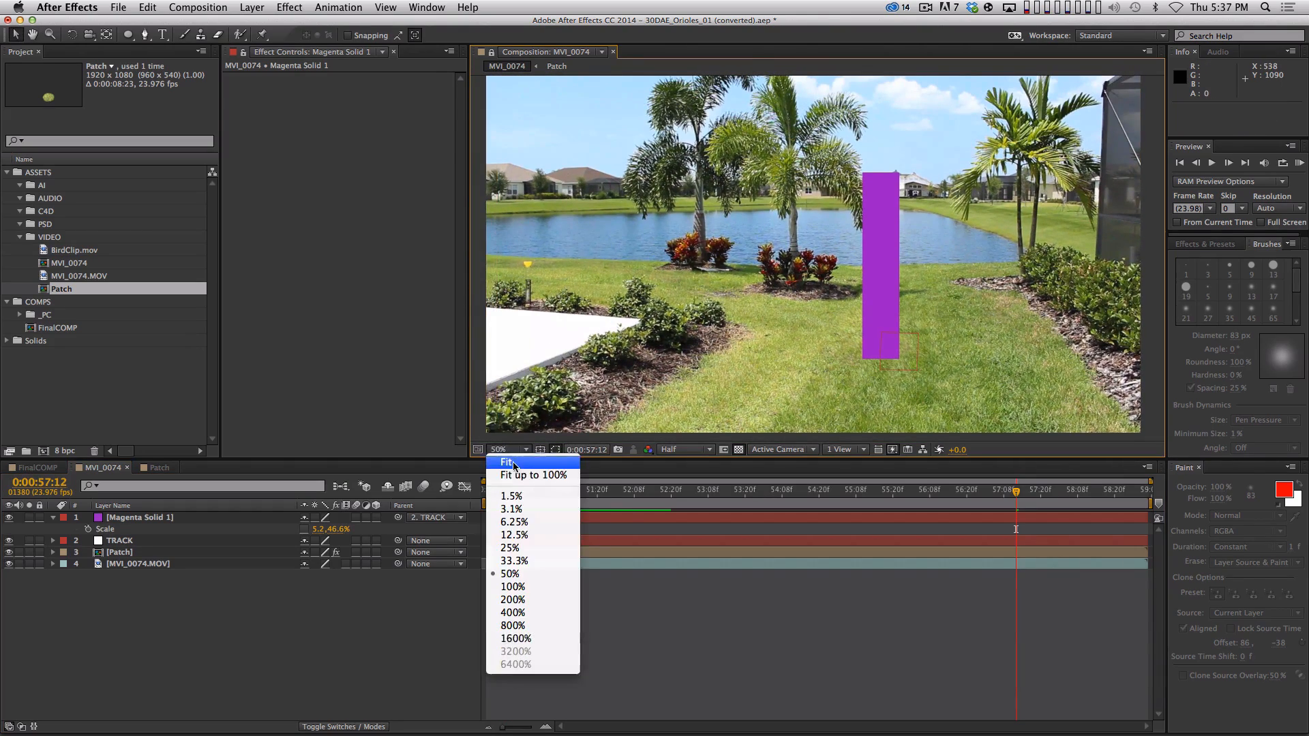
left_click(508, 475)
key("0")
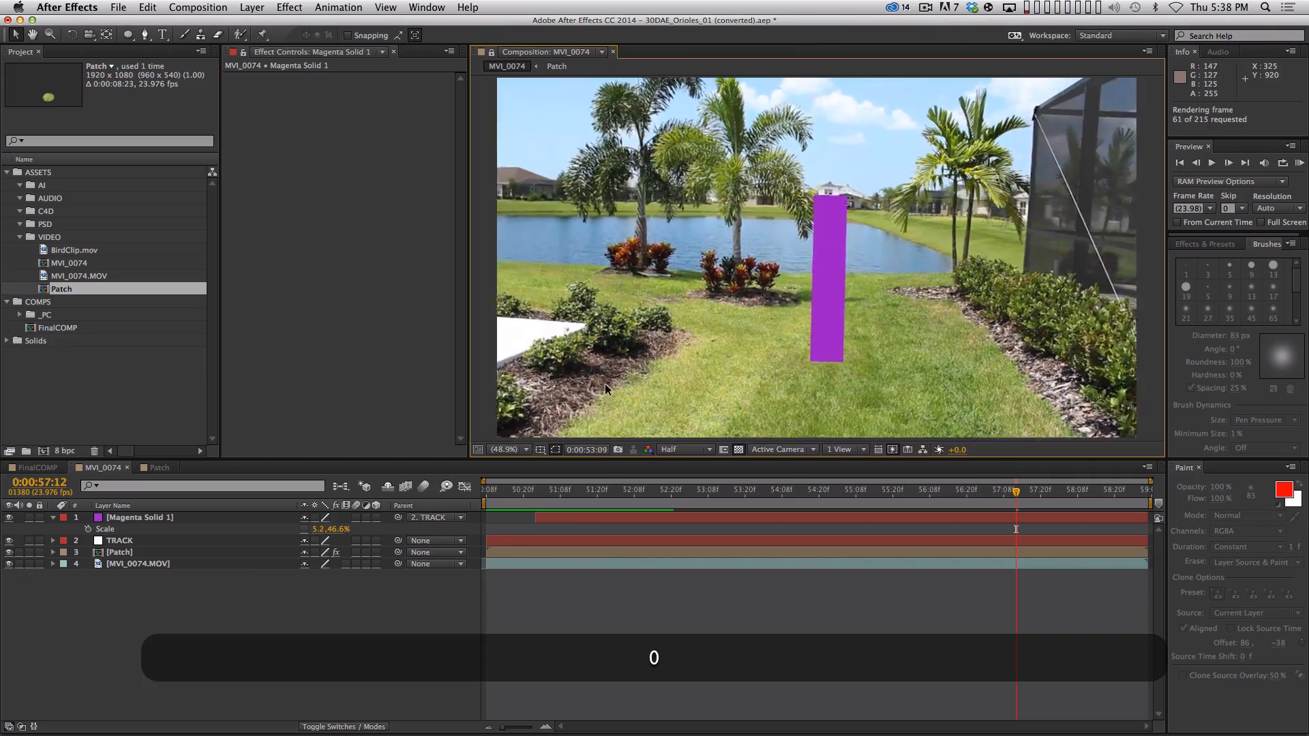